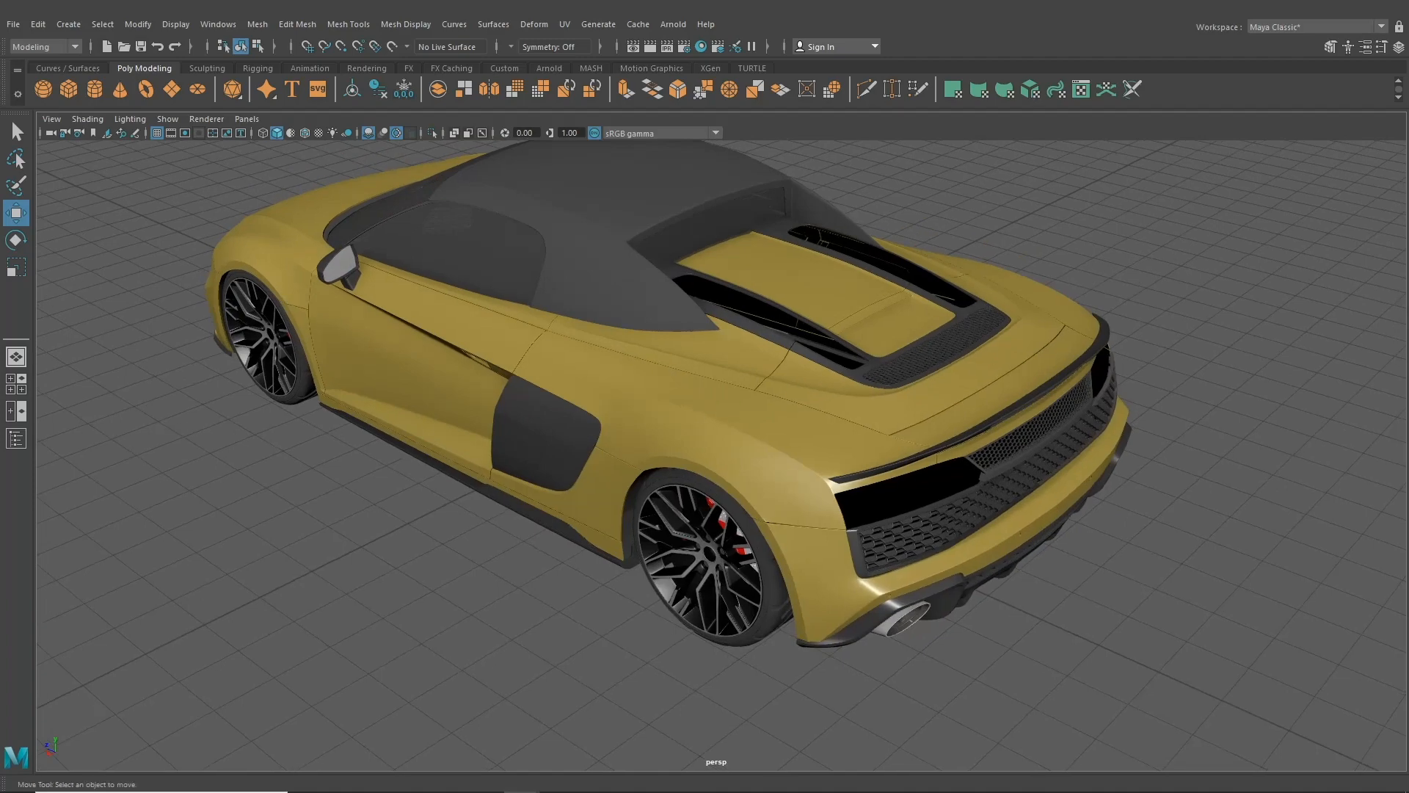
# - Go through the top vents, headlights and headlight trim entries of the Notepad to-do list and look over the car's front end
pyautogui.moveTo(1408, 204); pyautogui.dragTo(1235, 204)
pyautogui.scroll(1, 910, 289)
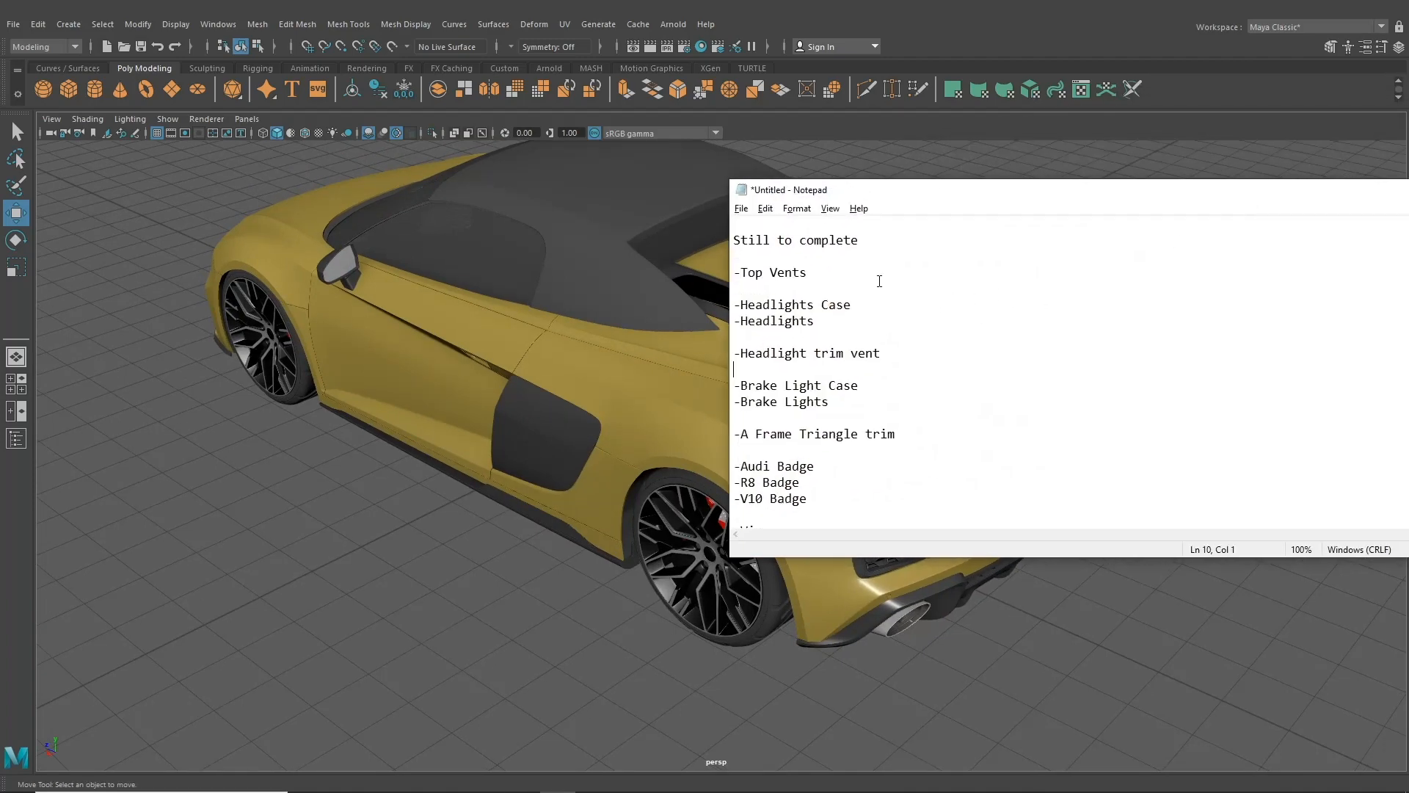
pyautogui.moveTo(809, 273); pyautogui.dragTo(736, 274)
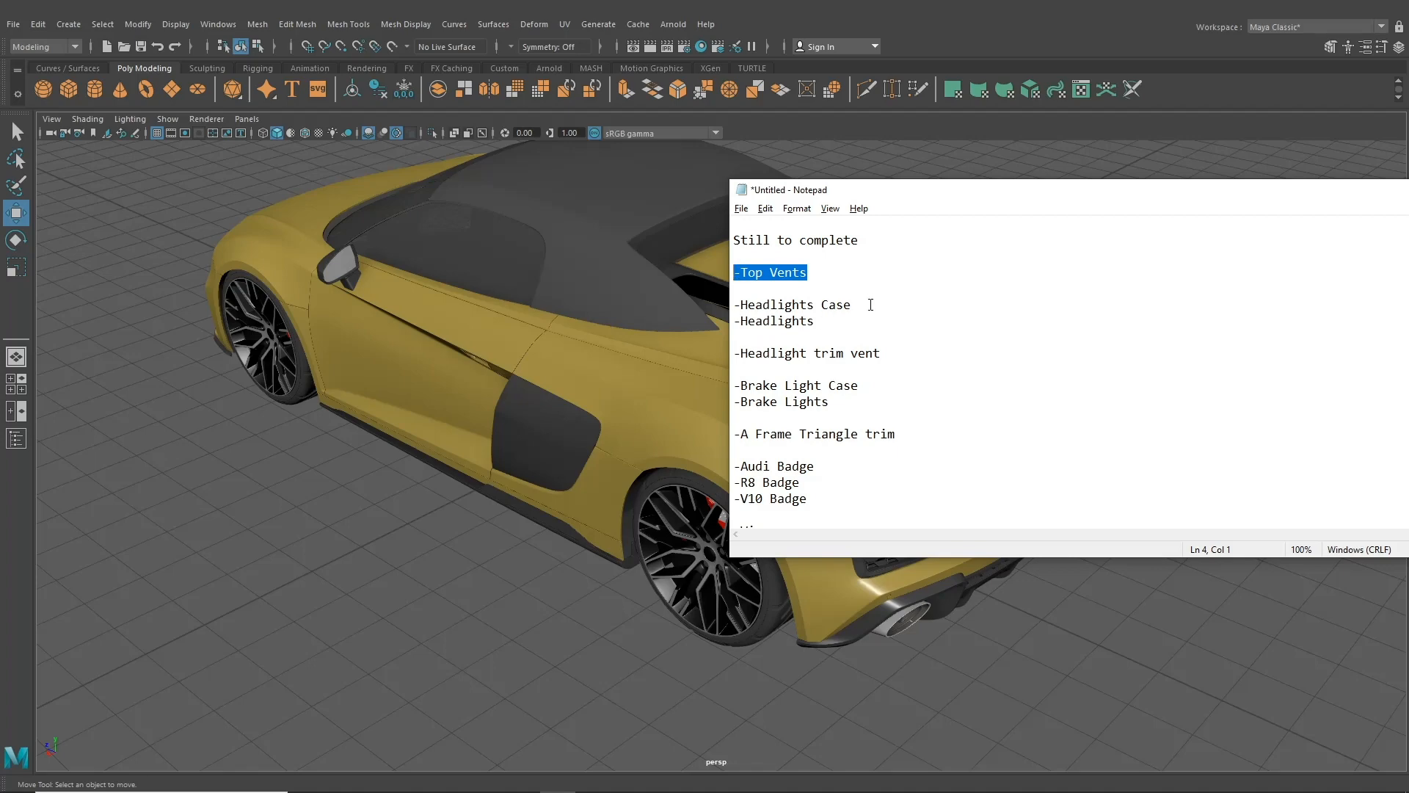
pyautogui.moveTo(816, 321); pyautogui.dragTo(734, 305)
pyautogui.moveTo(867, 369); pyautogui.dragTo(707, 375)
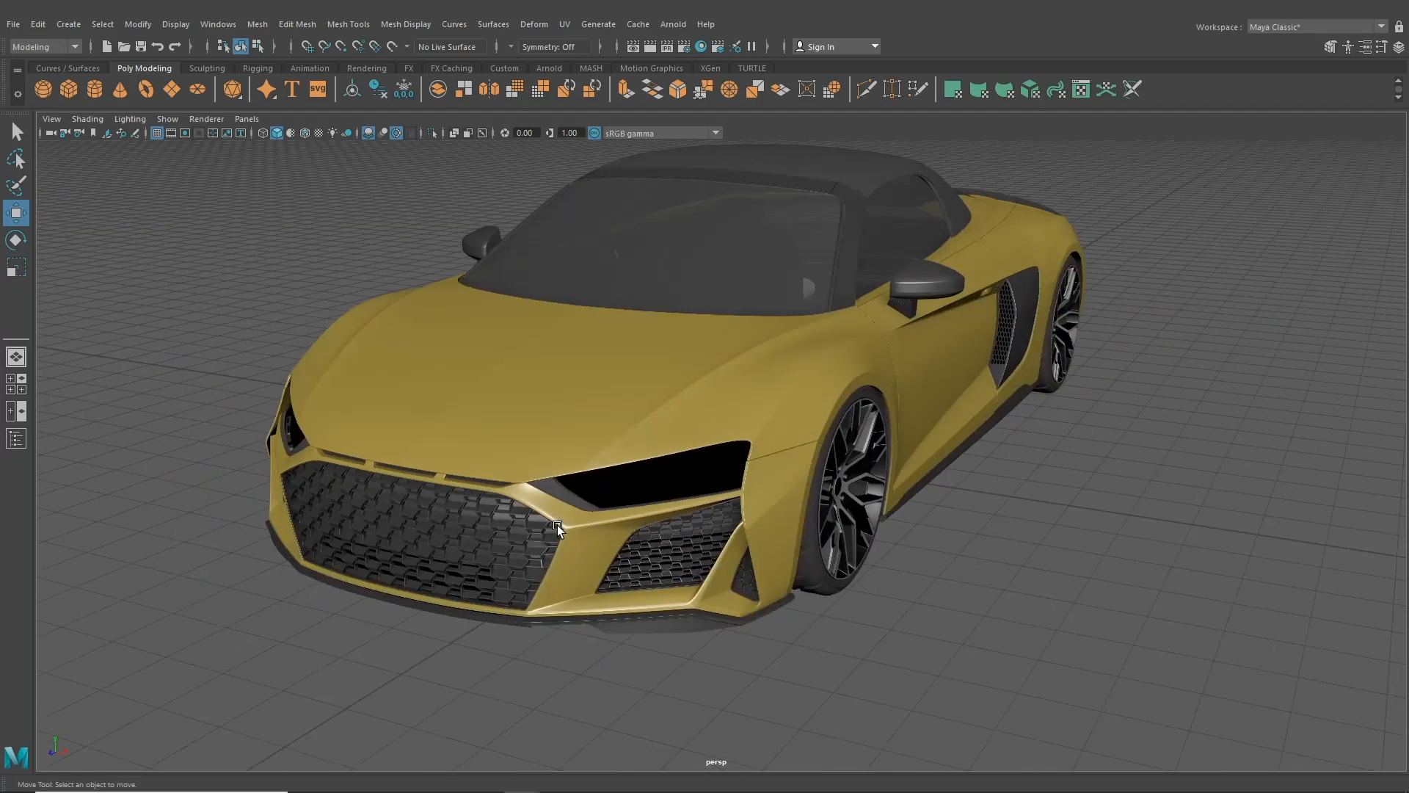
pyautogui.scroll(3, 557, 527)
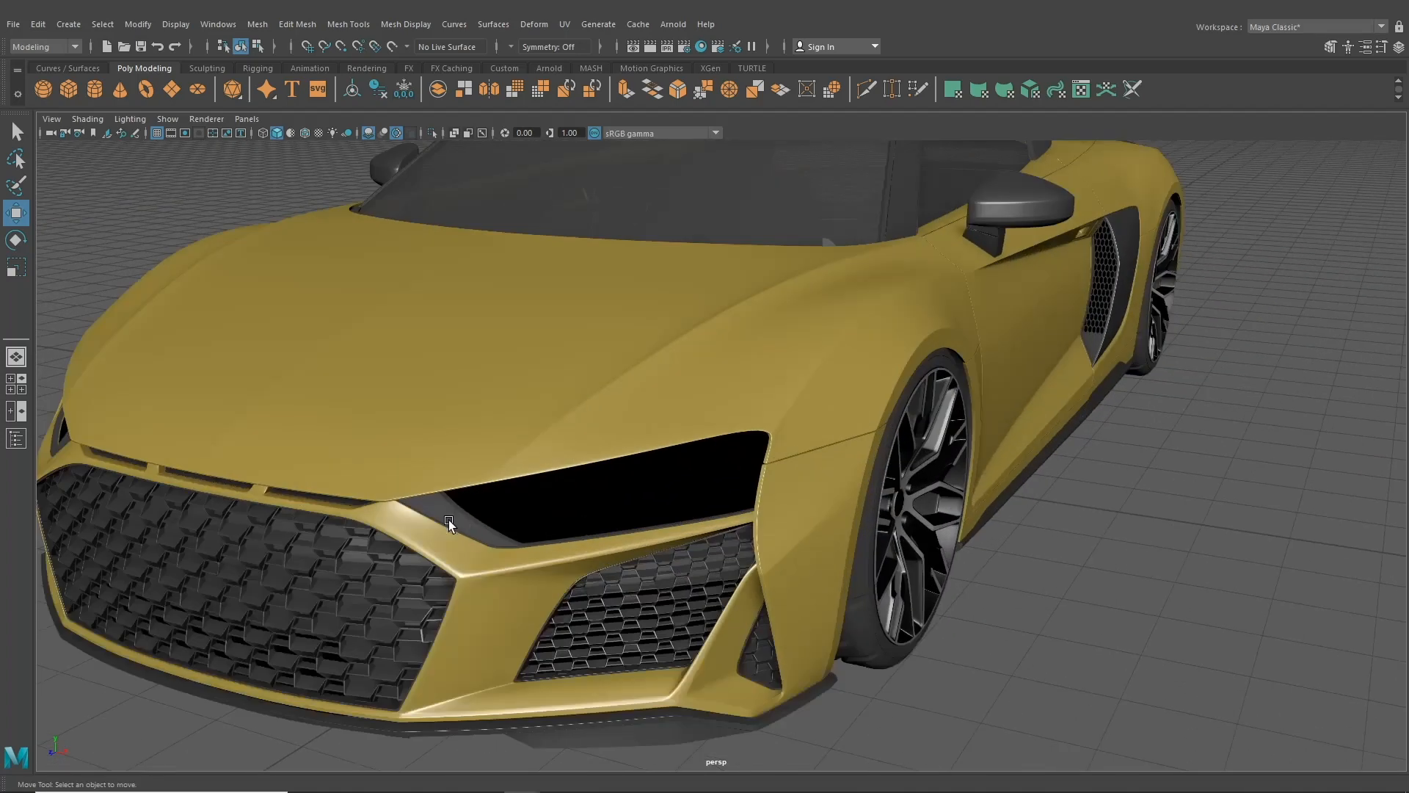
# - Review the brake light, badge and wiper entries of the Notepad to-do list and clear the list from the viewport
pyautogui.hotkey('alt', 'Tab')
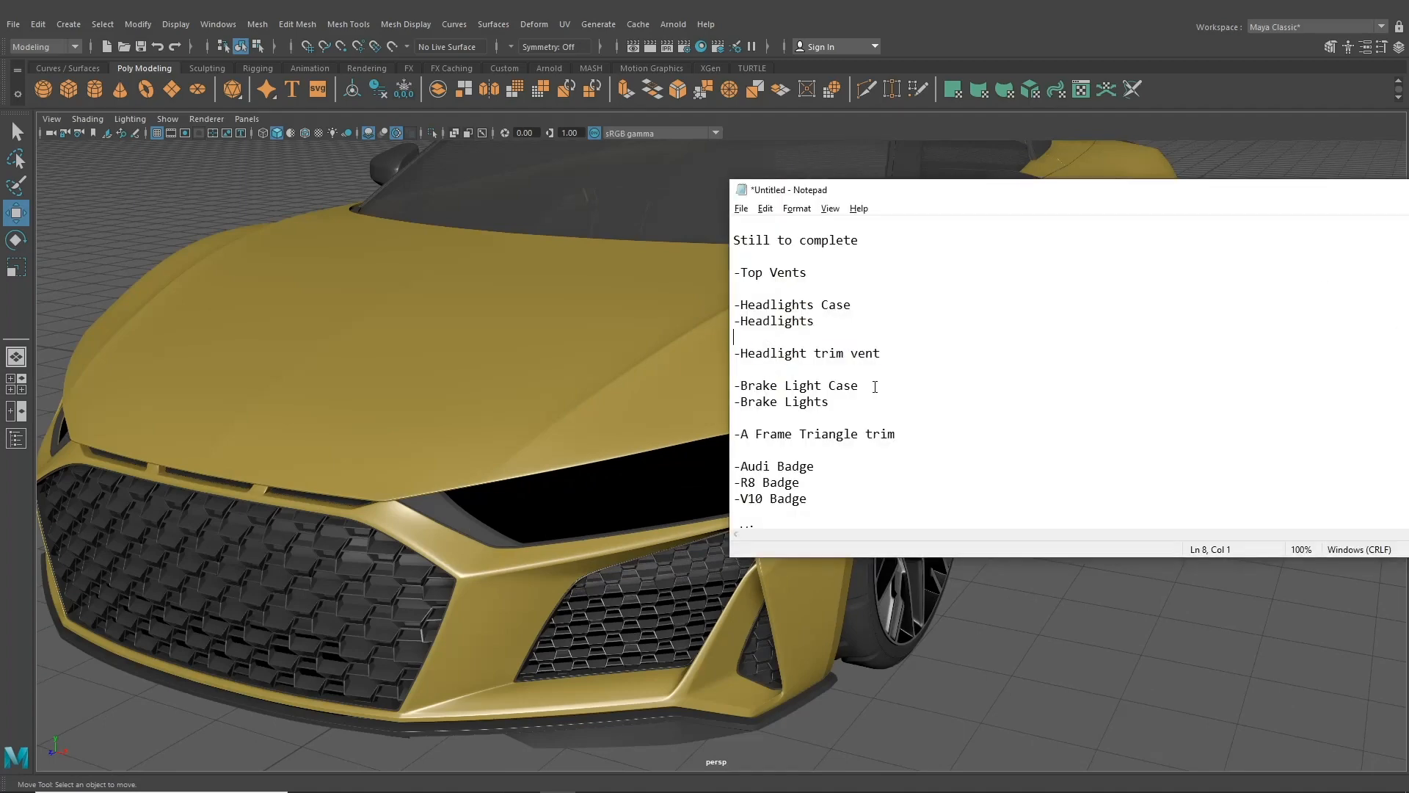
pyautogui.moveTo(830, 402); pyautogui.dragTo(754, 390)
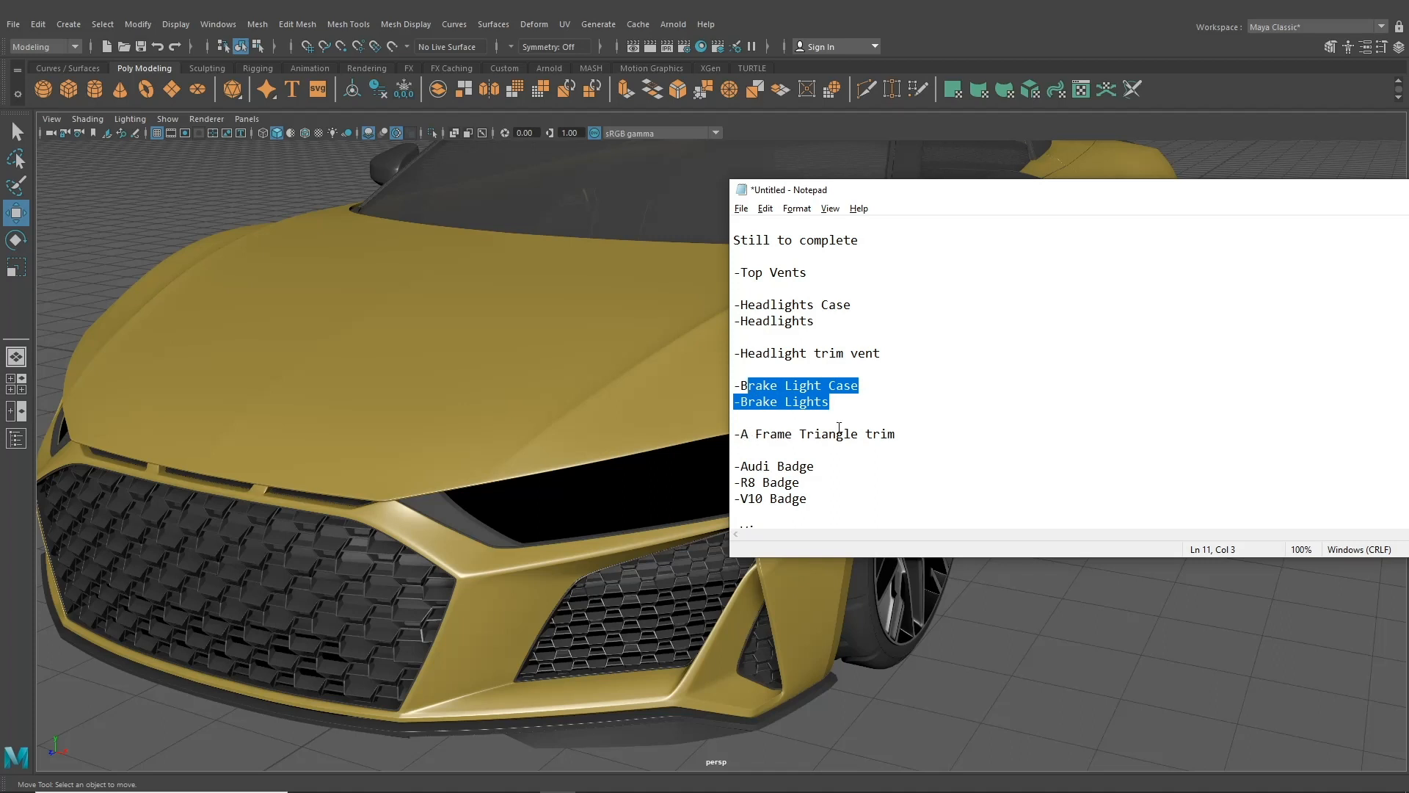
pyautogui.moveTo(999, 203); pyautogui.dragTo(951, 190)
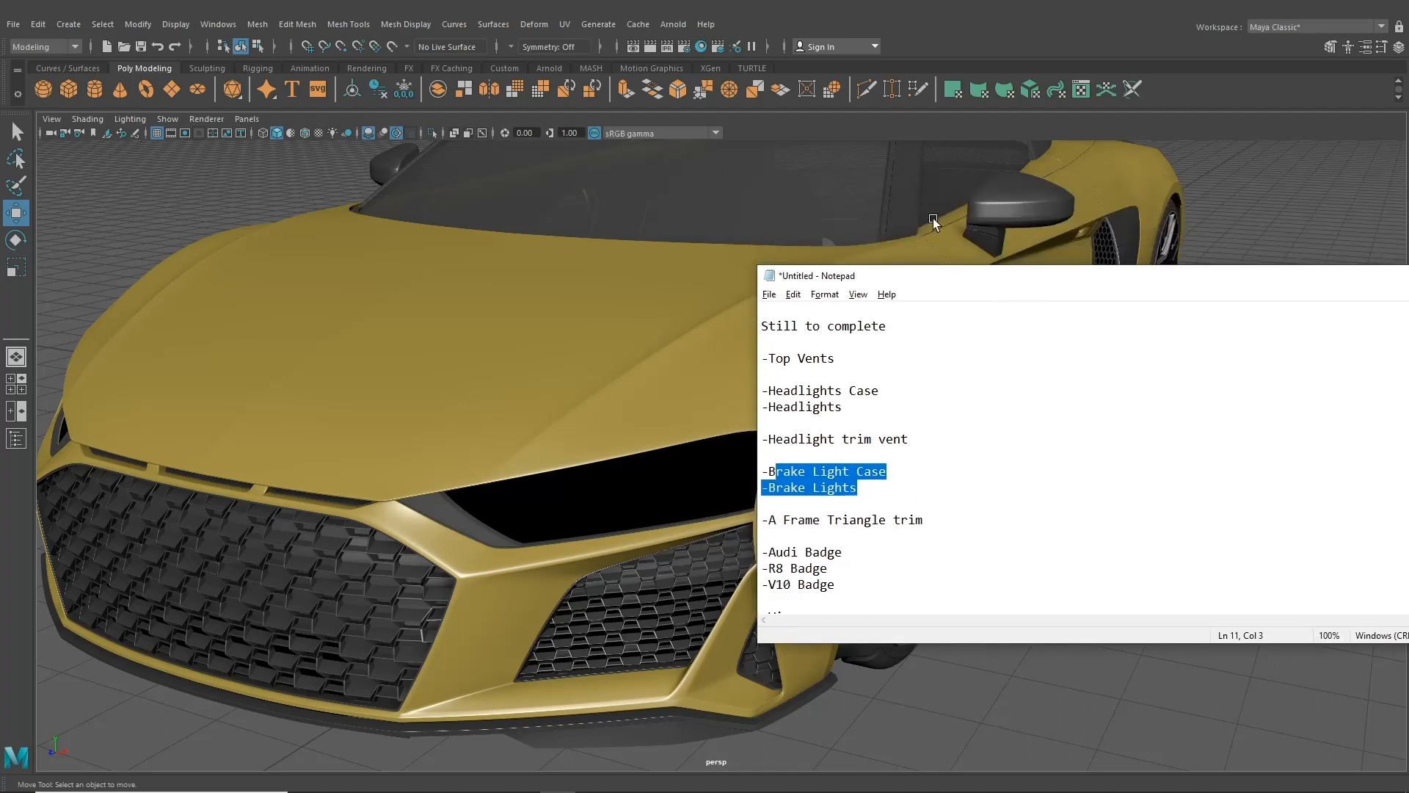
pyautogui.scroll(-1, 865, 384)
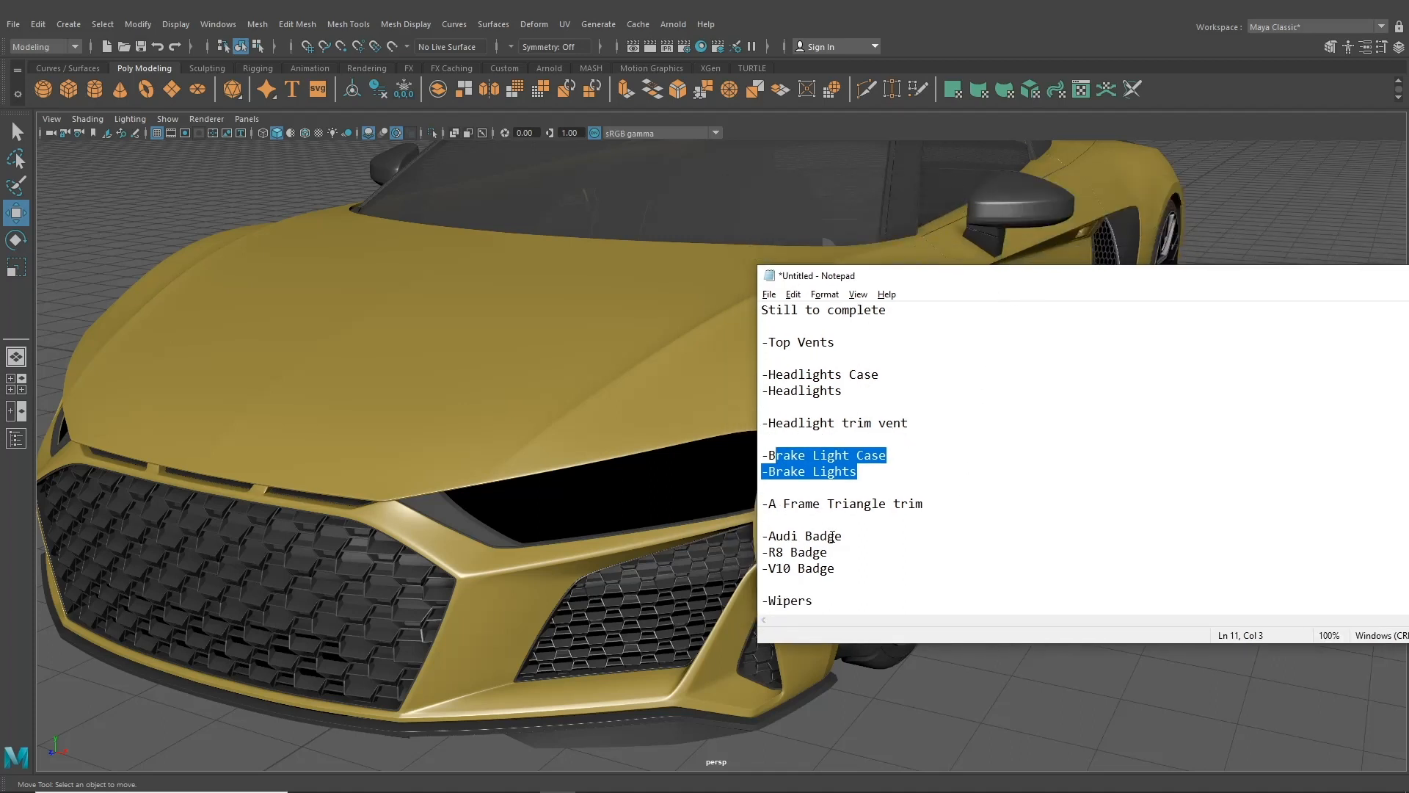
pyautogui.moveTo(836, 569); pyautogui.dragTo(766, 534)
pyautogui.moveTo(816, 601); pyautogui.dragTo(770, 600)
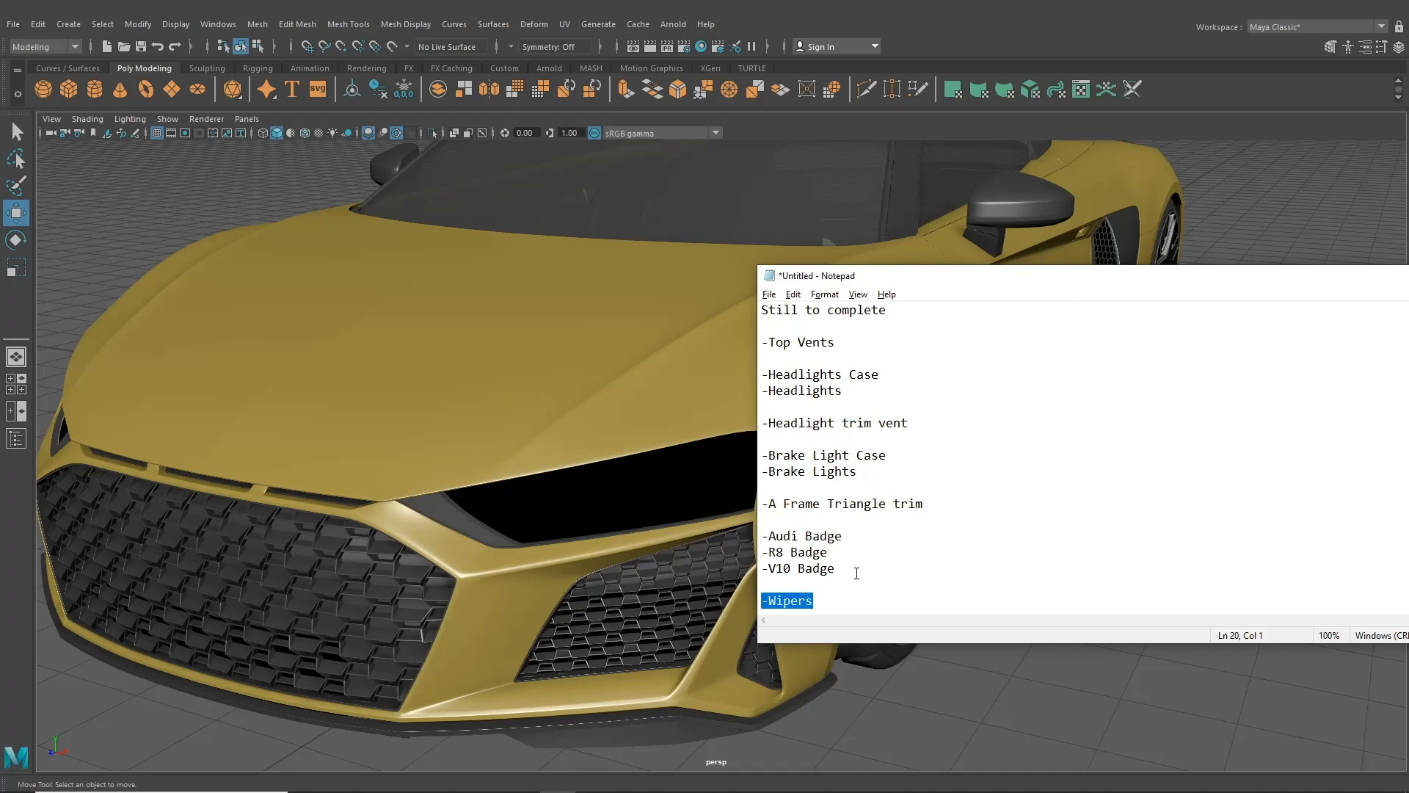
pyautogui.scroll(1, 809, 417)
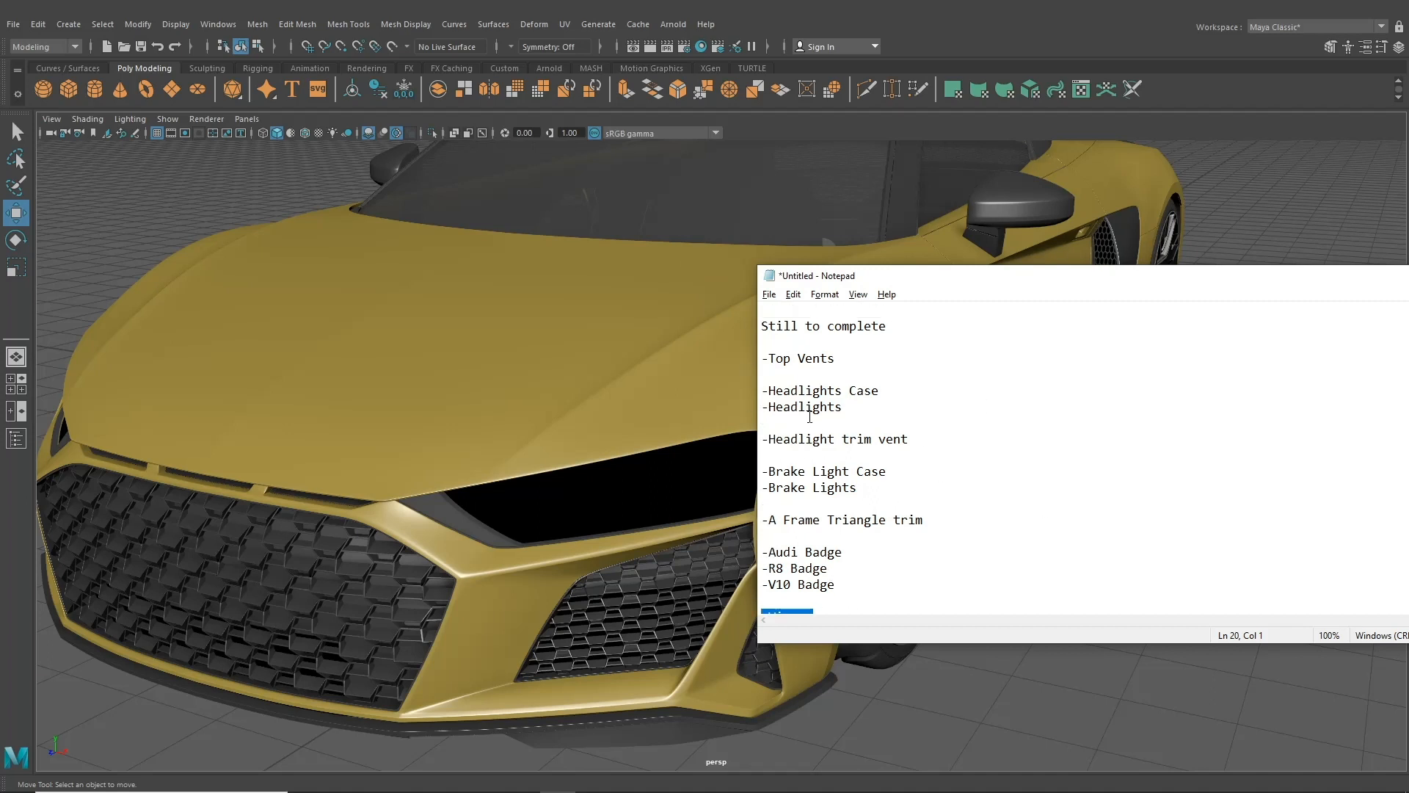
pyautogui.moveTo(1053, 284); pyautogui.dragTo(1408, 56)
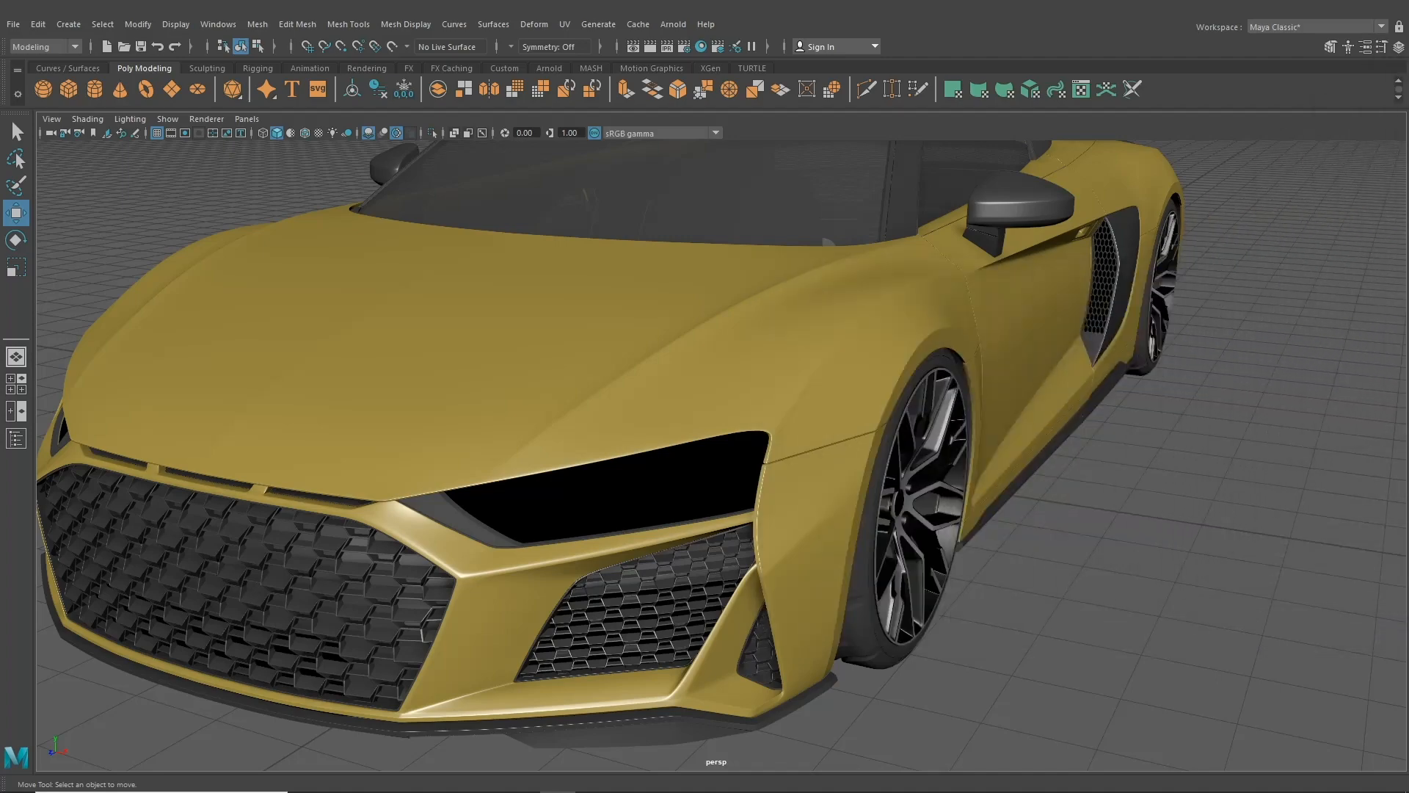
# - Select the dark trim frame around the rear deck vent and show it in a full-size top view with the blueprint's vent visible
pyautogui.scroll(-5, 955, 282)
pyautogui.keyDown('alt'); pyautogui.moveTo(955, 282); pyautogui.dragTo(813, 377); pyautogui.keyUp('alt')
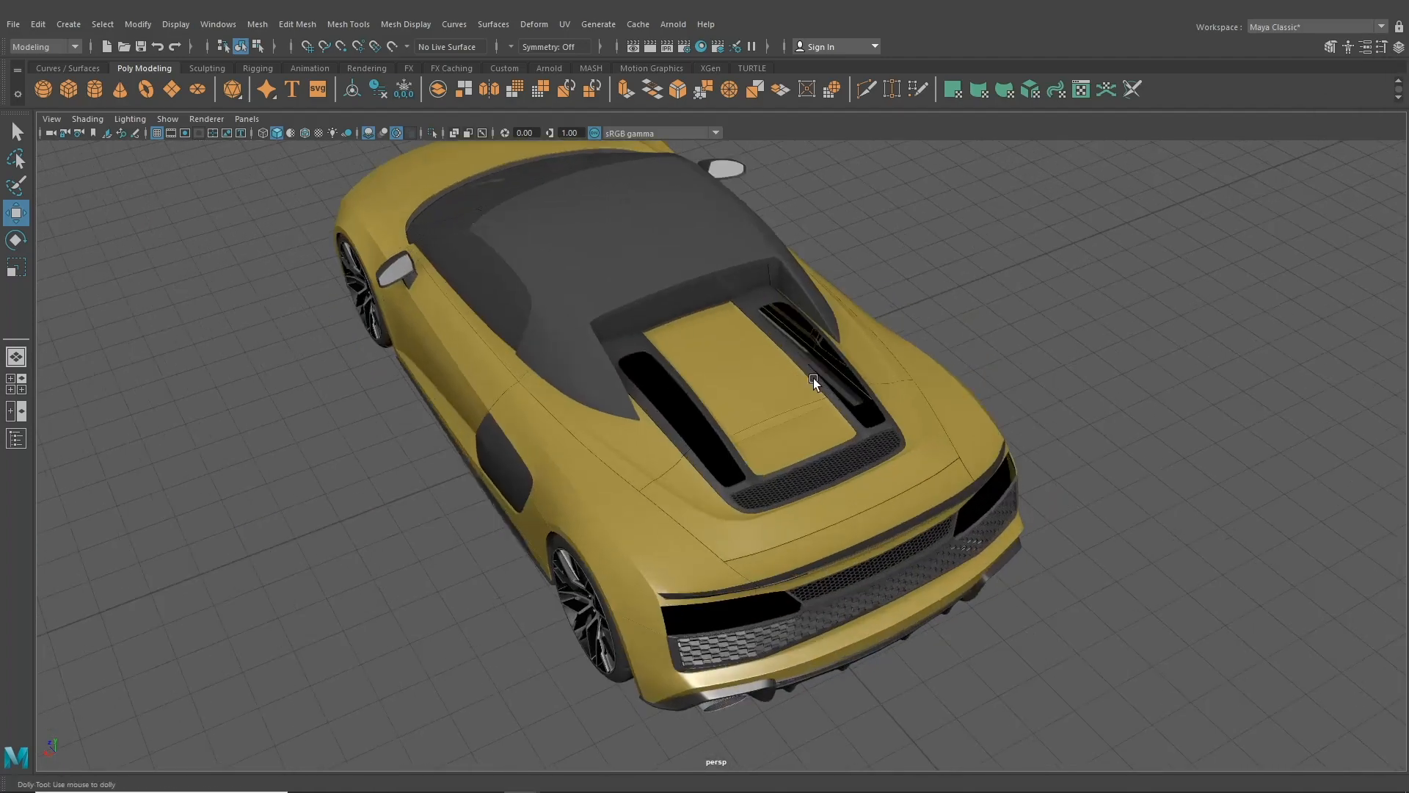
pyautogui.scroll(5, 673, 418)
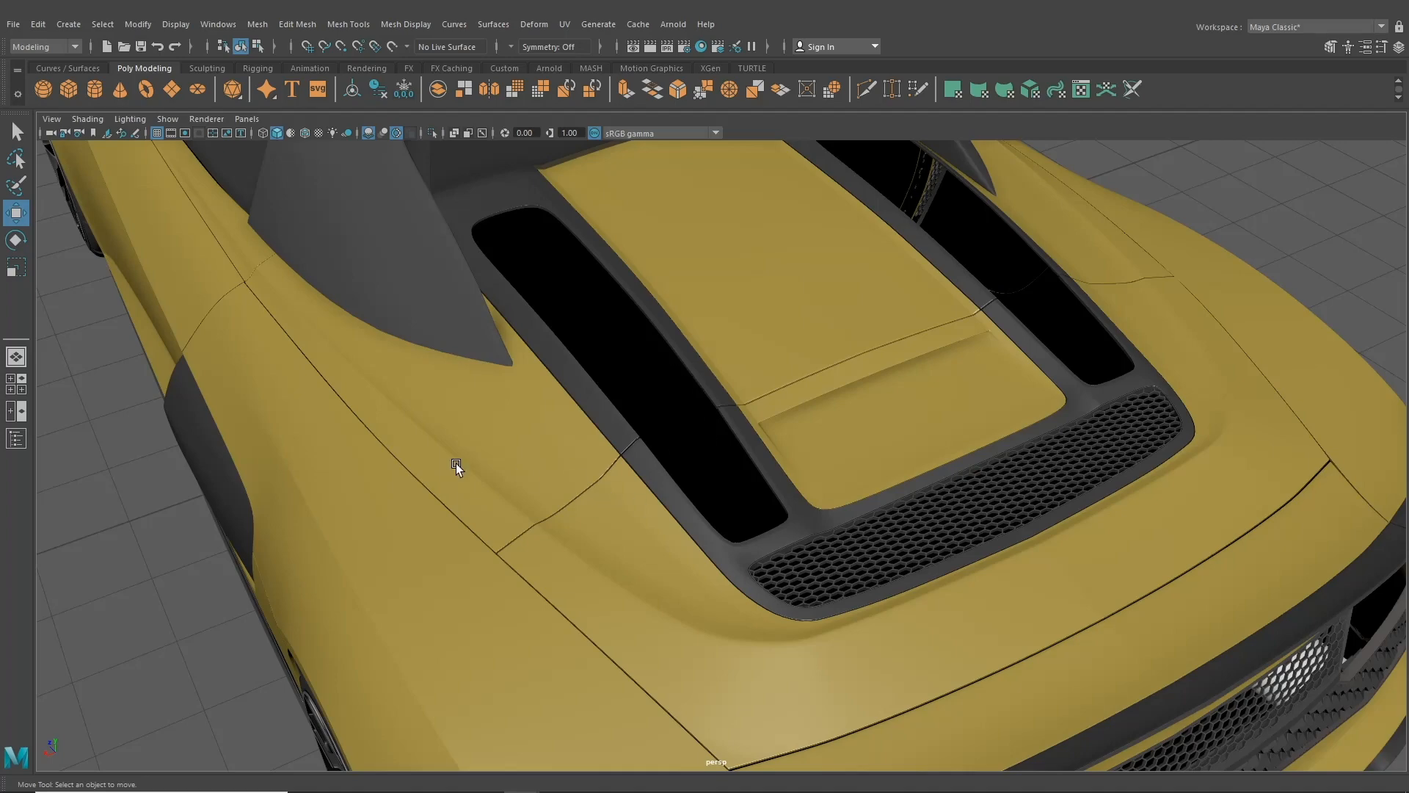
pyautogui.click(678, 501)
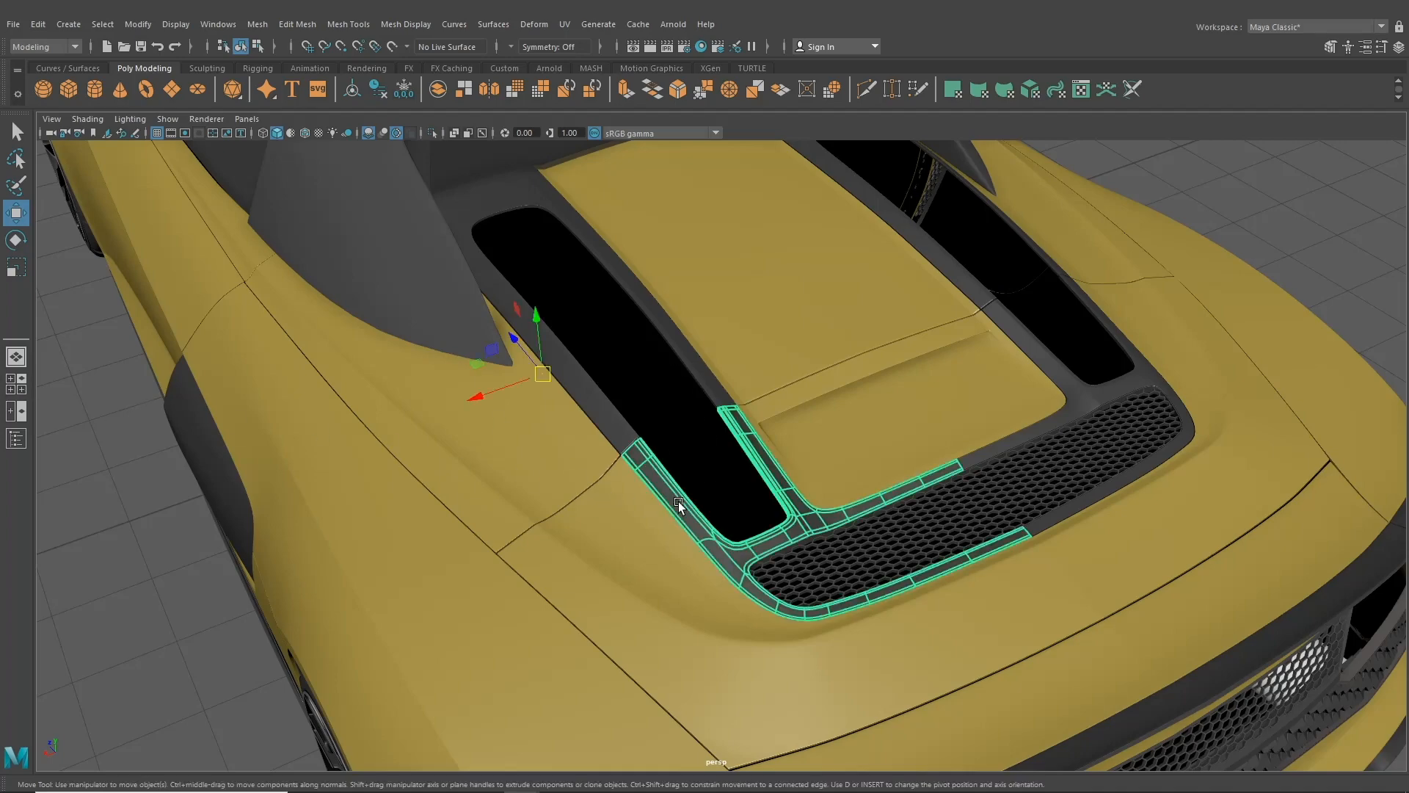
pyautogui.scroll(3, 745, 499)
pyautogui.click(545, 408)
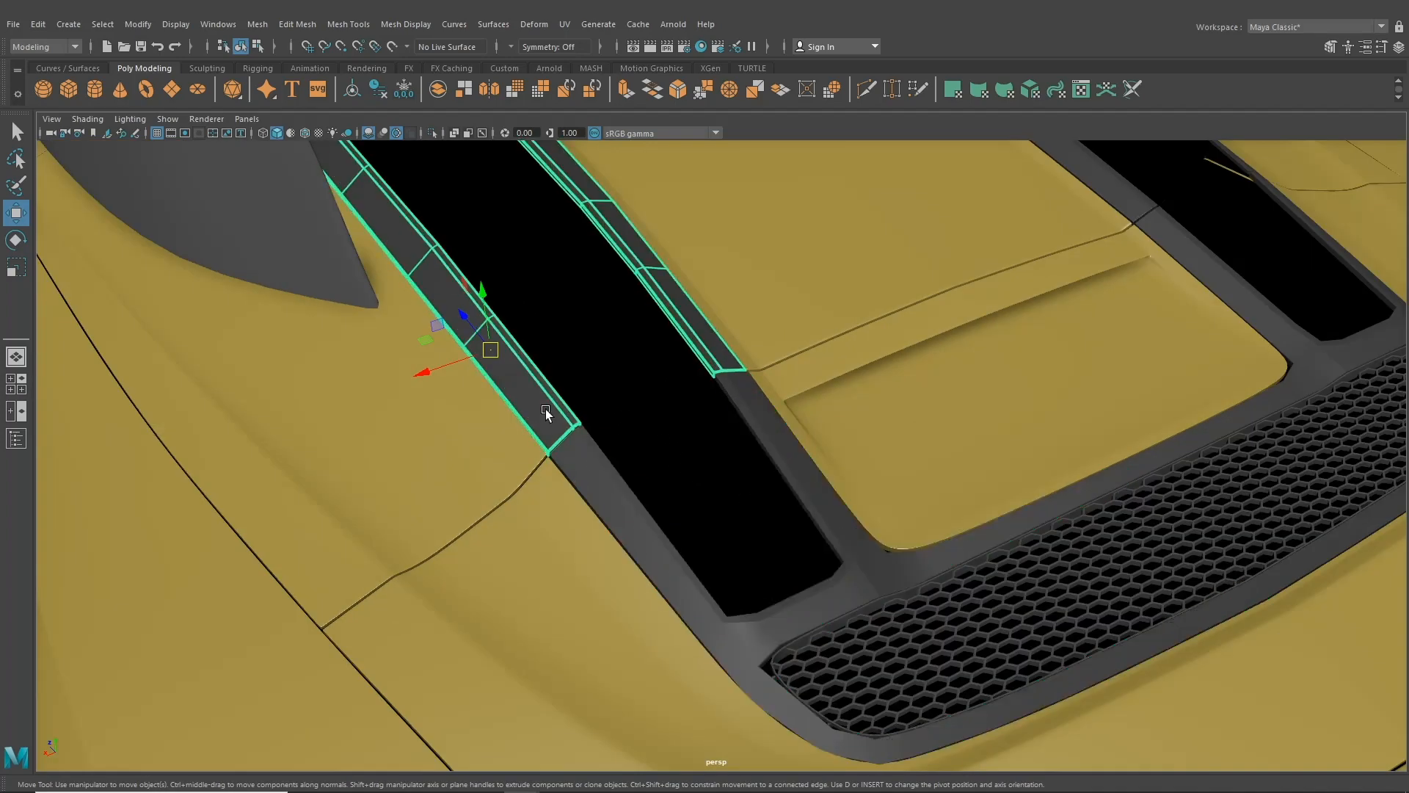
pyautogui.click(14, 385)
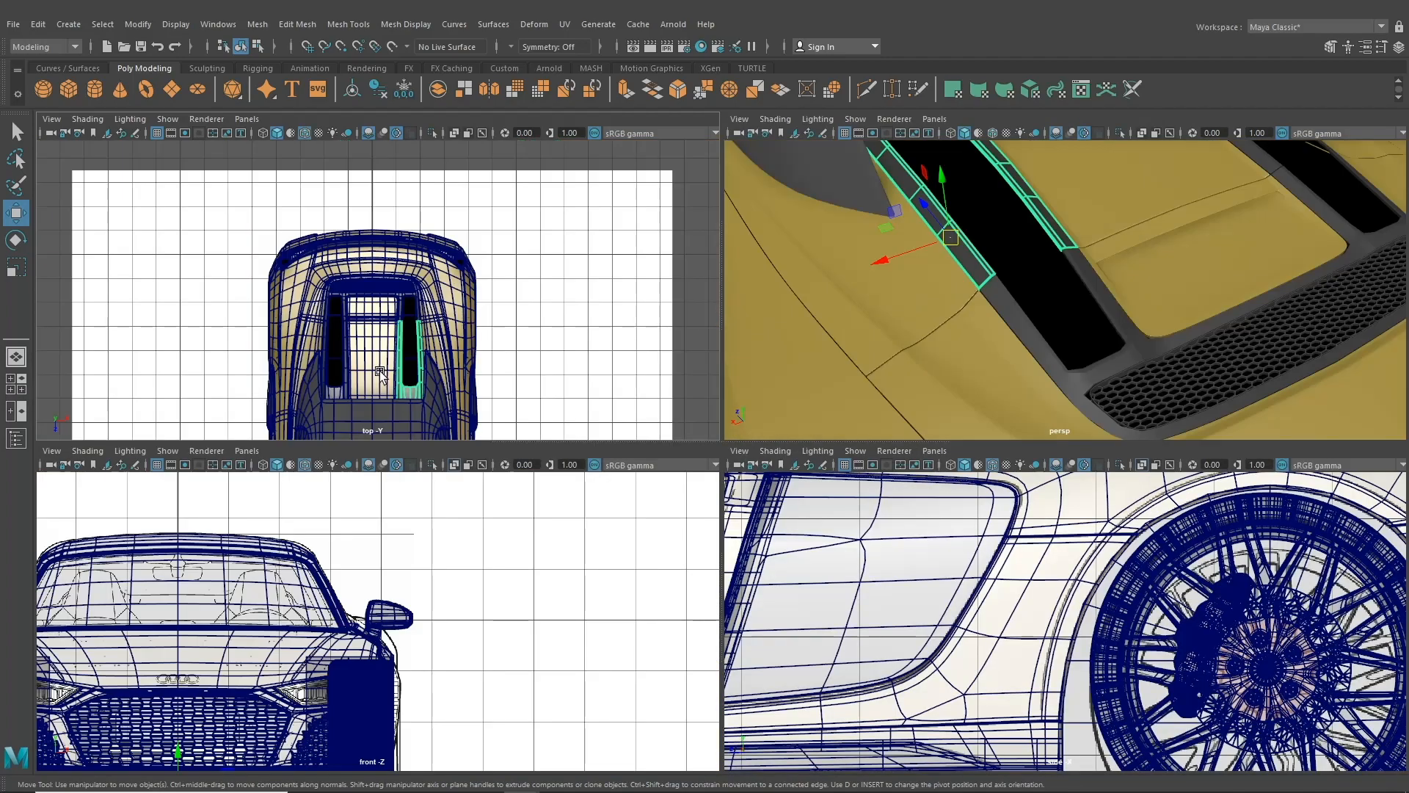
pyautogui.press('space')
pyautogui.click(87, 118)
pyautogui.click(110, 270)
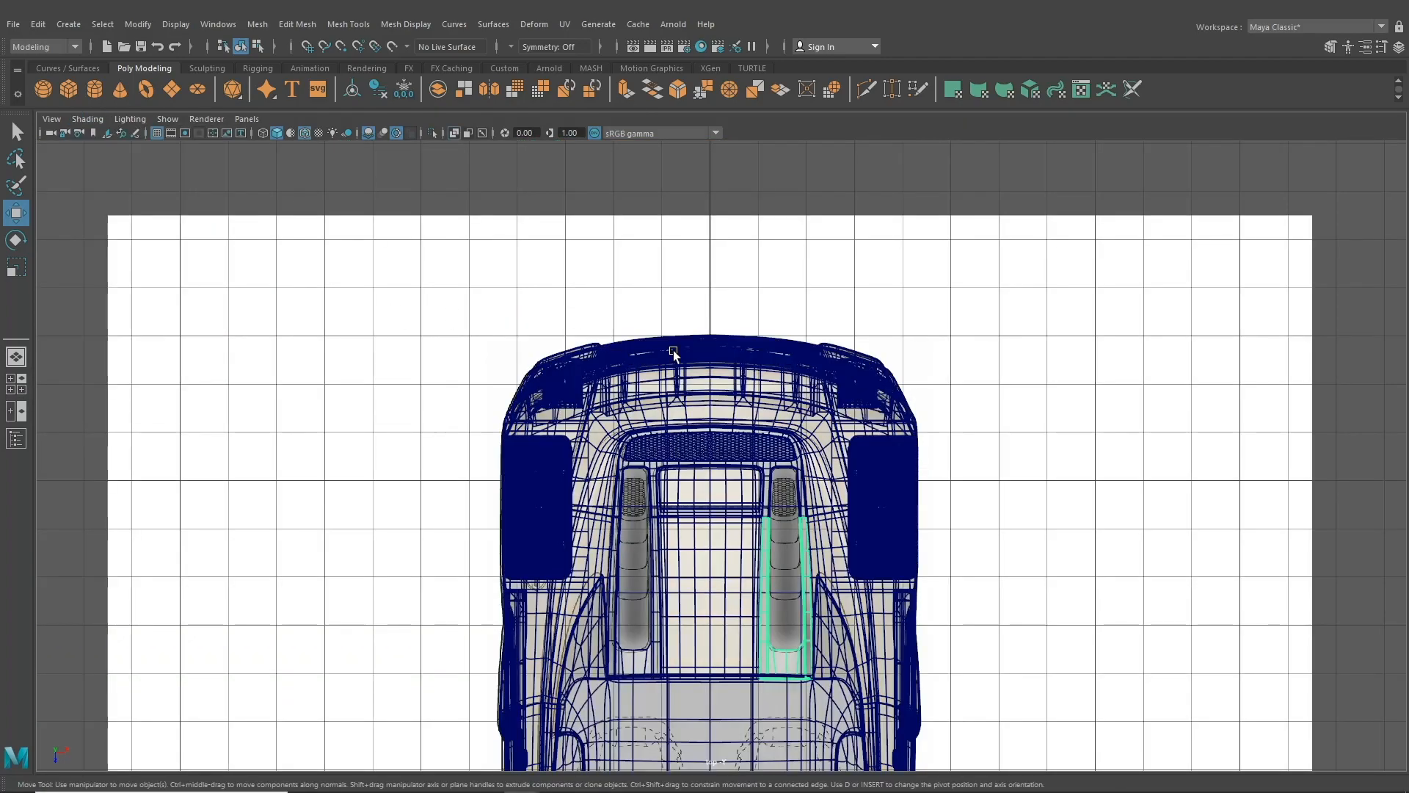
# - Examine how the vent frame lines up with the mesh and stepped slats of the blueprint in the top view
pyautogui.scroll(10, 674, 355)
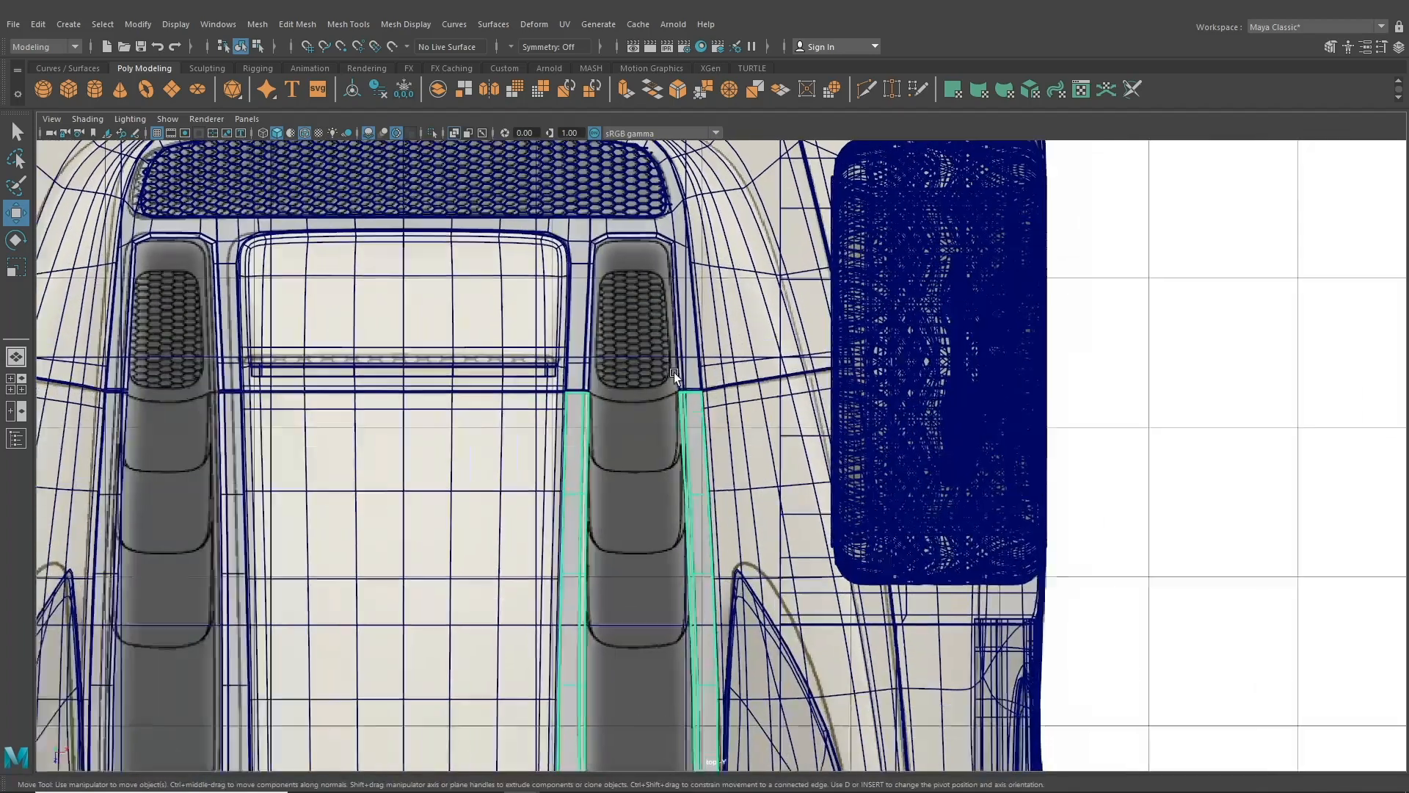
pyautogui.scroll(3, 673, 372)
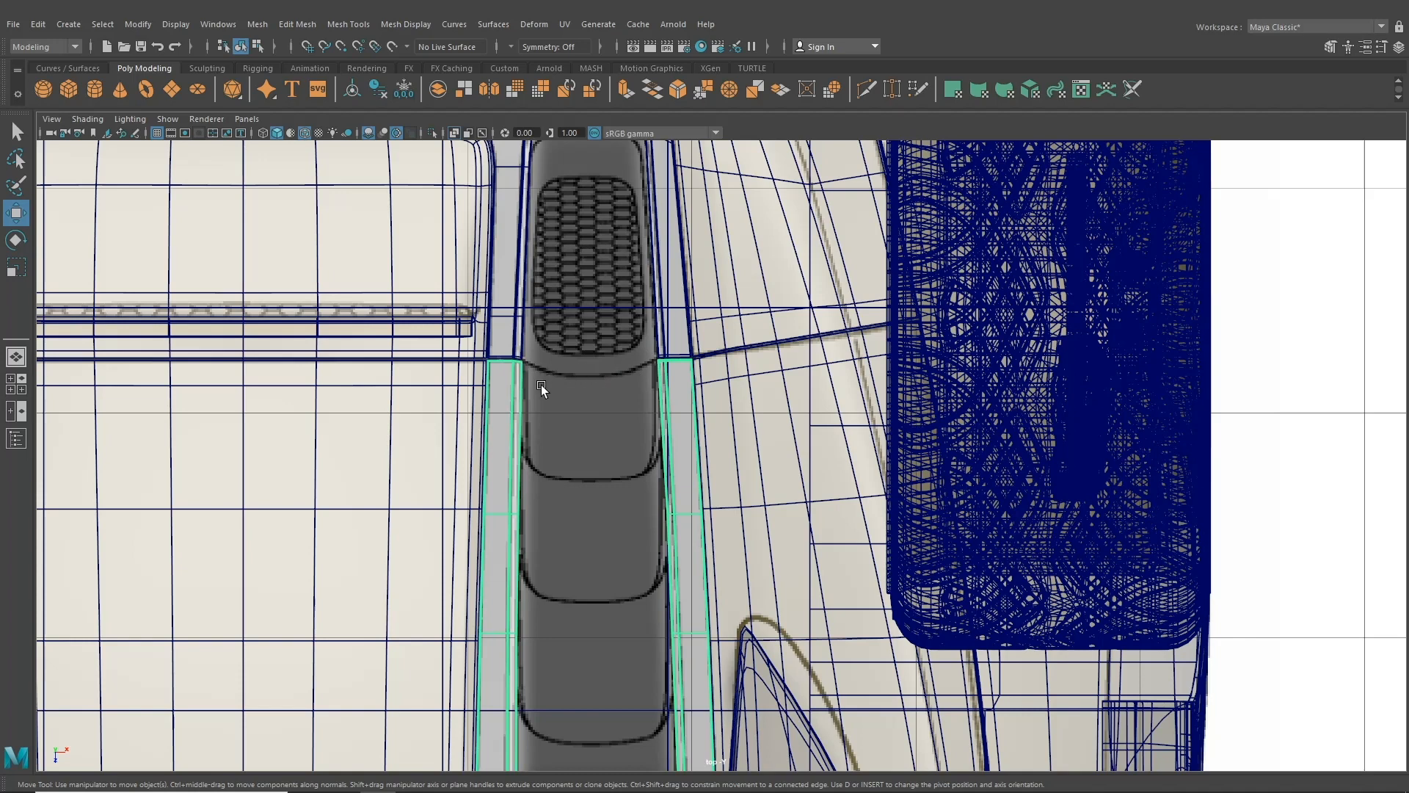
pyautogui.scroll(1, 540, 384)
pyautogui.keyDown('alt'); pyautogui.moveTo(564, 363); pyautogui.dragTo(565, 460, button='middle'); pyautogui.keyUp('alt')
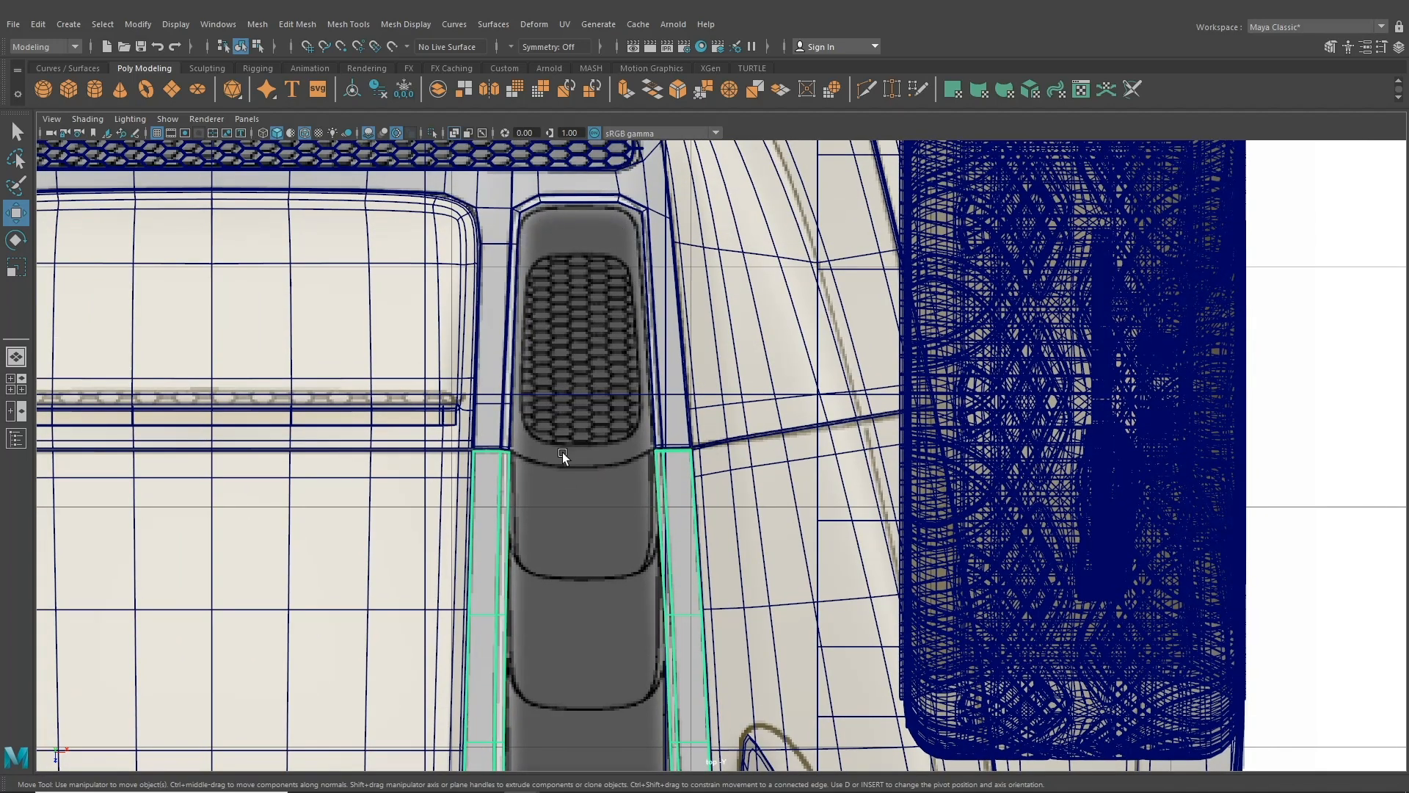
pyautogui.scroll(-3, 574, 535)
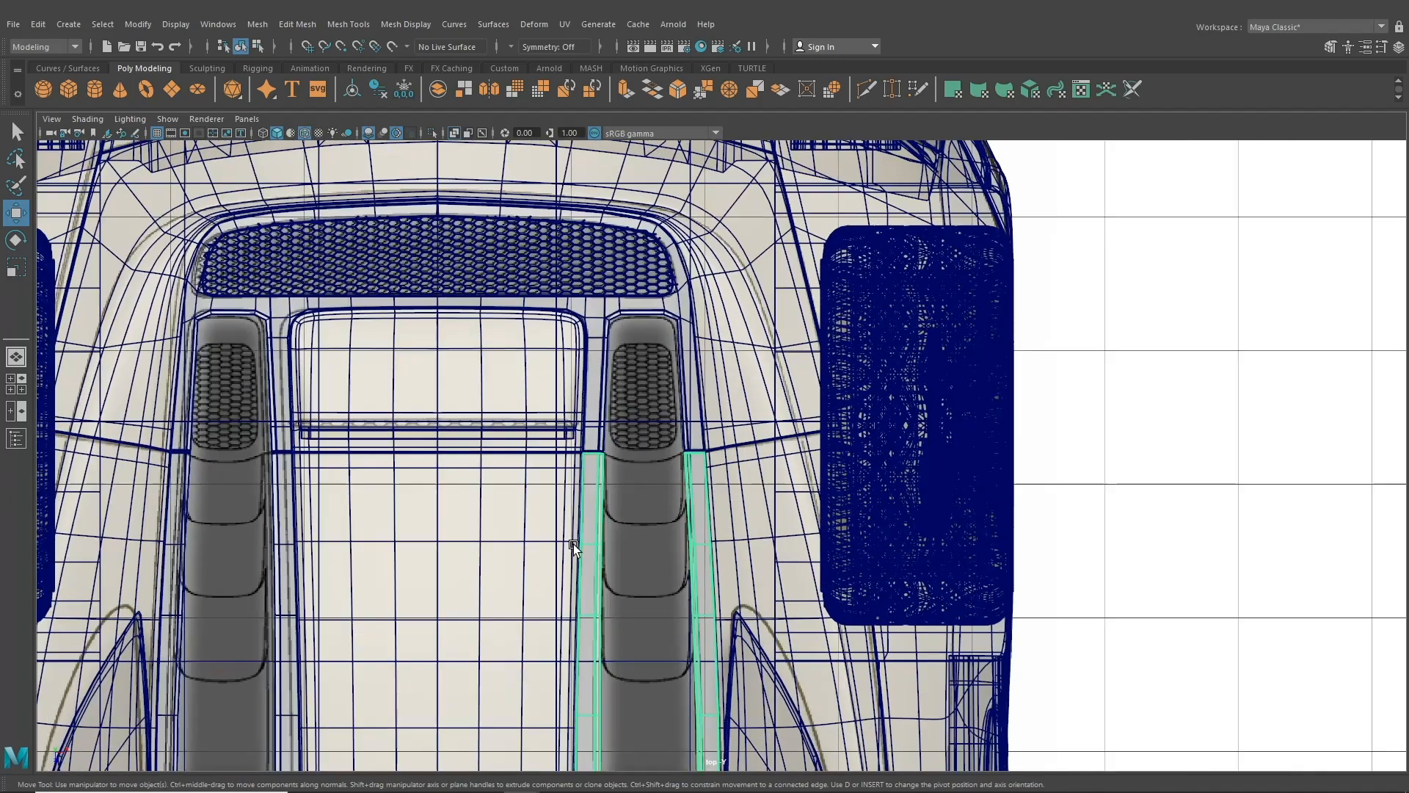
pyautogui.scroll(4, 619, 557)
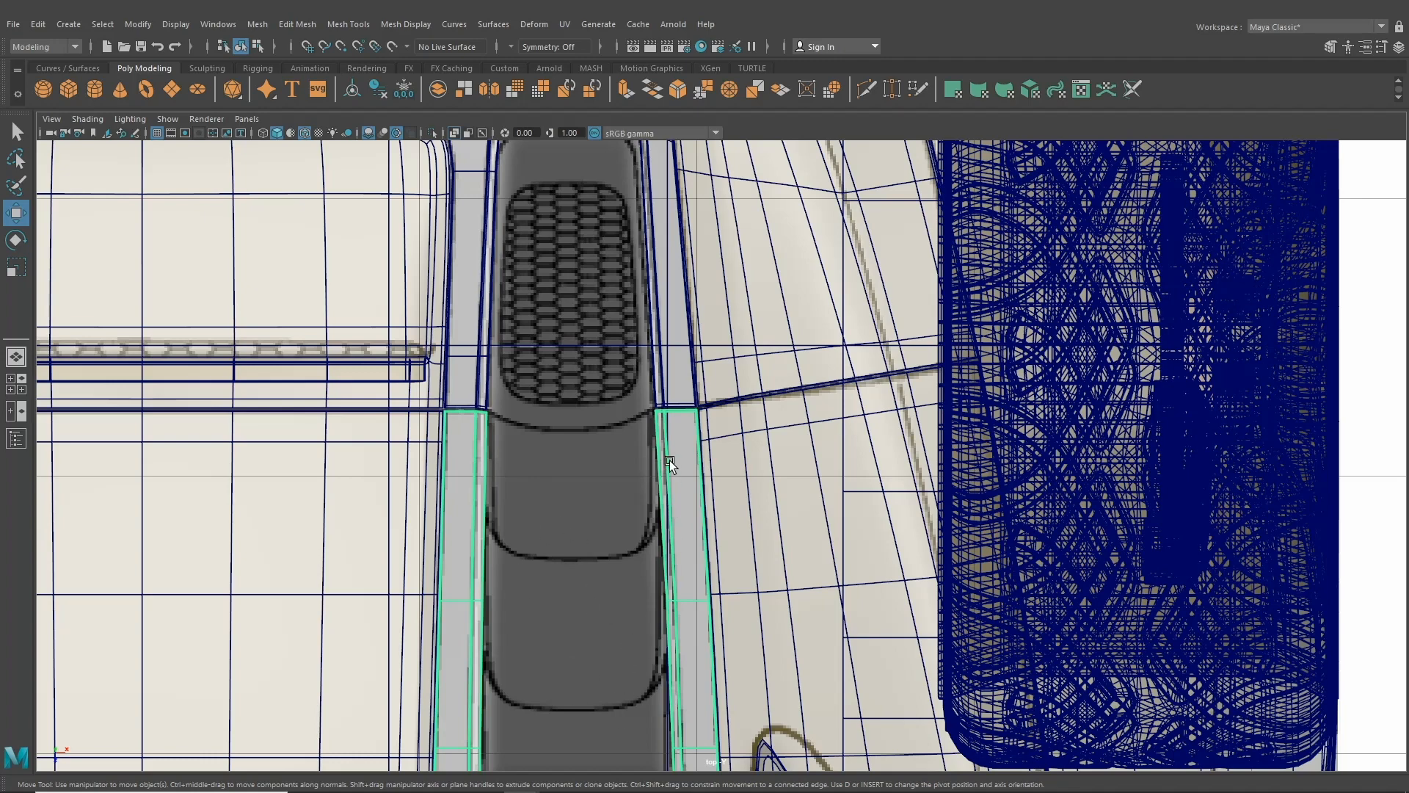
pyautogui.scroll(3, 669, 460)
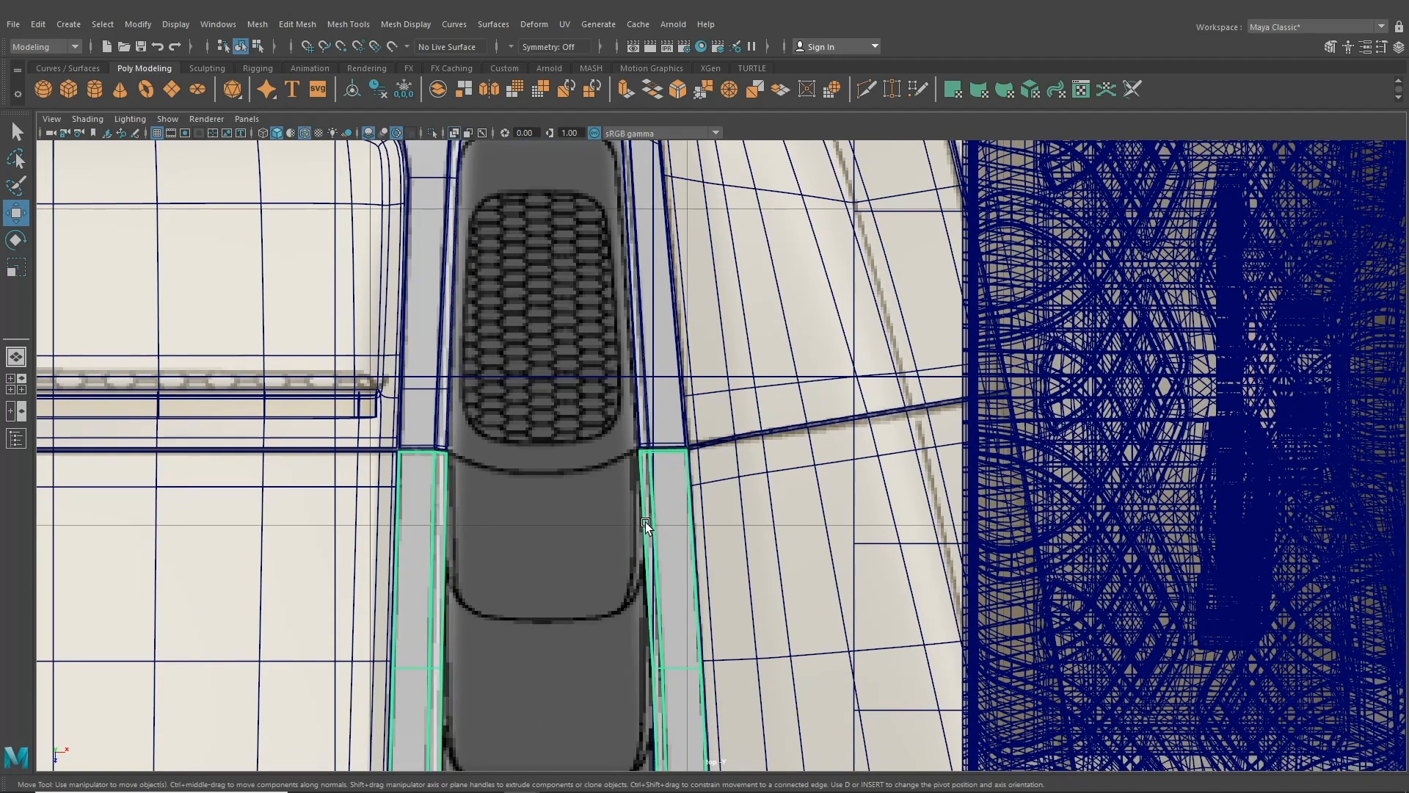
pyautogui.keyDown('alt'); pyautogui.moveTo(645, 522); pyautogui.dragTo(654, 336, button='middle'); pyautogui.keyUp('alt')
pyautogui.scroll(-2, 669, 558)
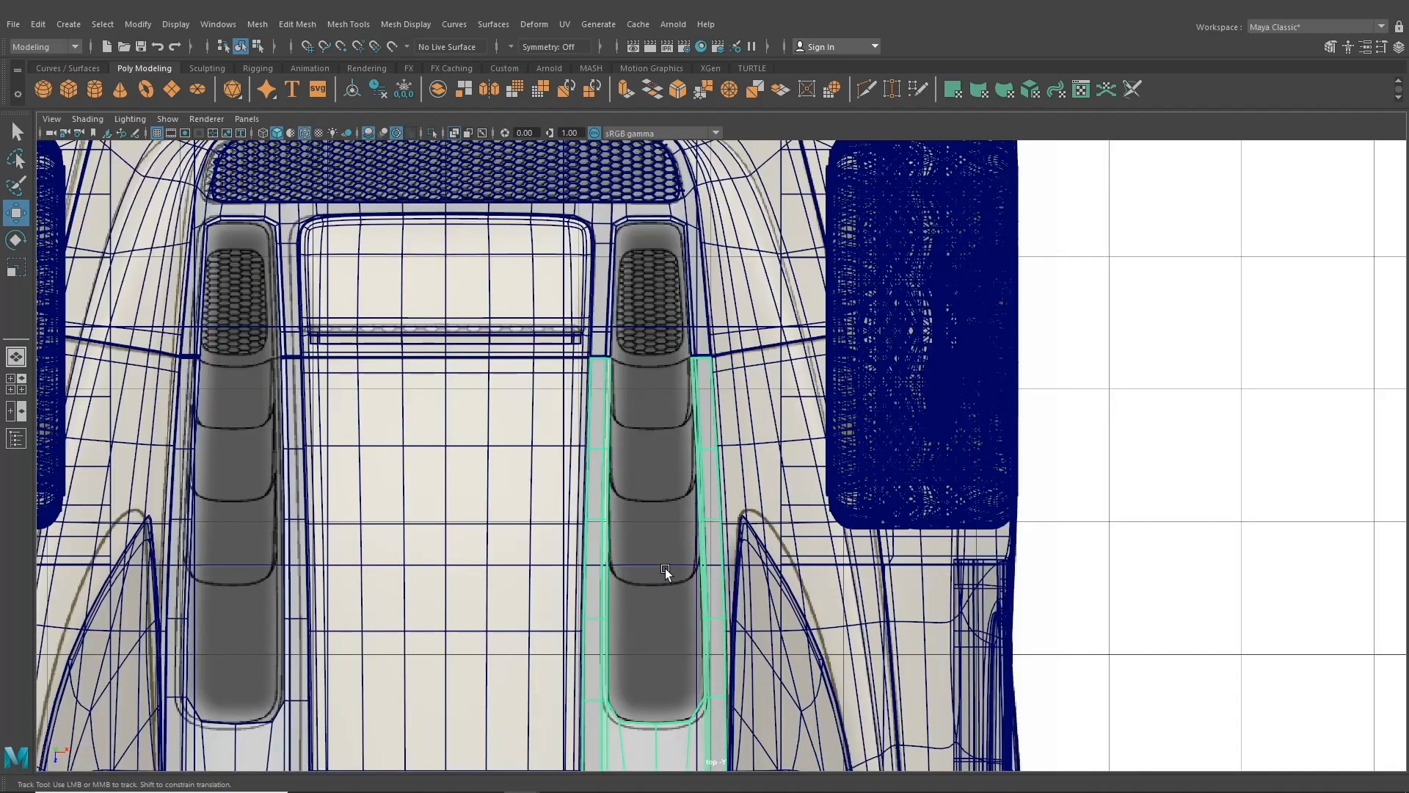
# - Put both vent frame pieces in vertex mode and move the opening's rear edge vertices toward the rear grille
pyautogui.scroll(4, 666, 565)
pyautogui.moveTo(670, 384); pyautogui.dragTo(649, 335, button='right')
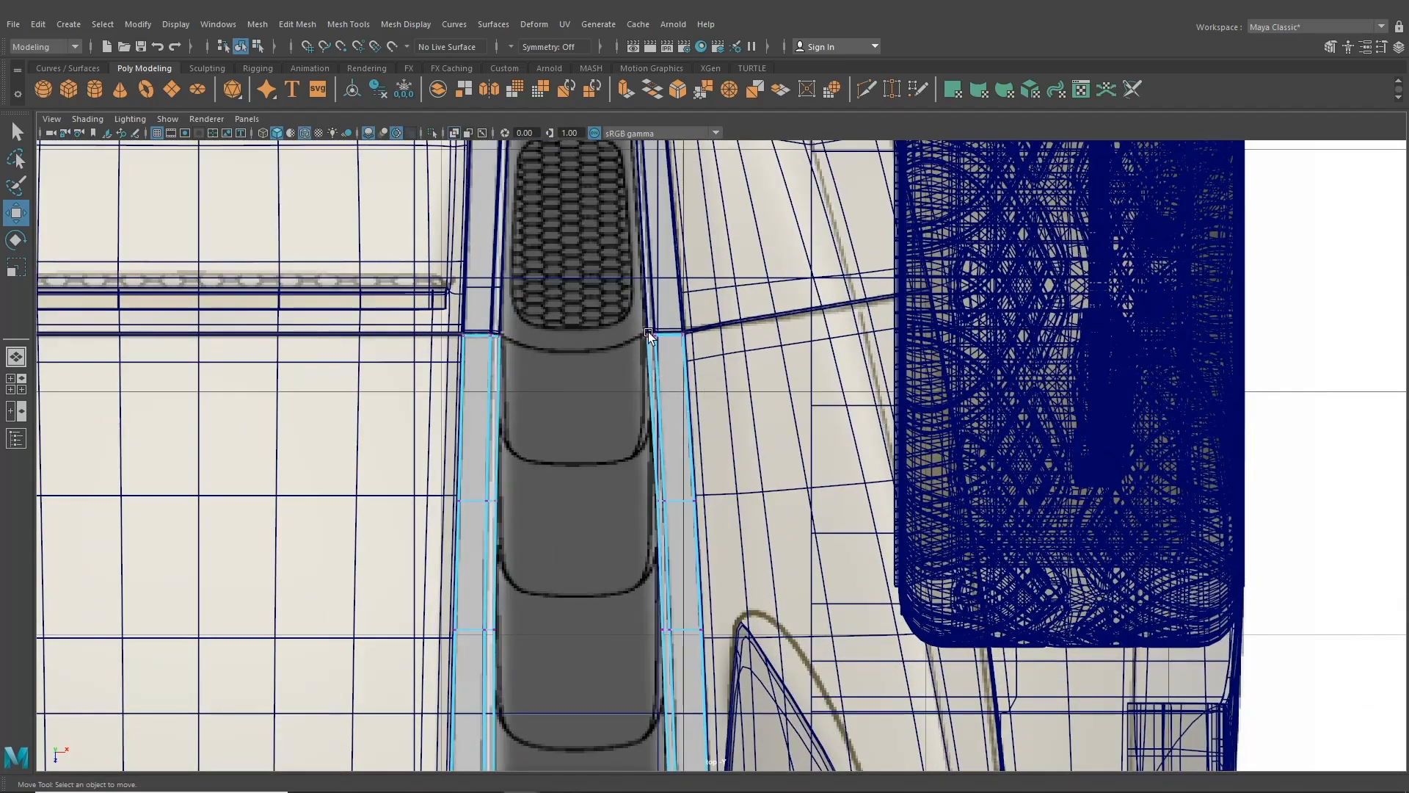
pyautogui.keyDown('alt'); pyautogui.moveTo(616, 389); pyautogui.dragTo(684, 437, button='middle'); pyautogui.keyUp('alt')
pyautogui.click(679, 428)
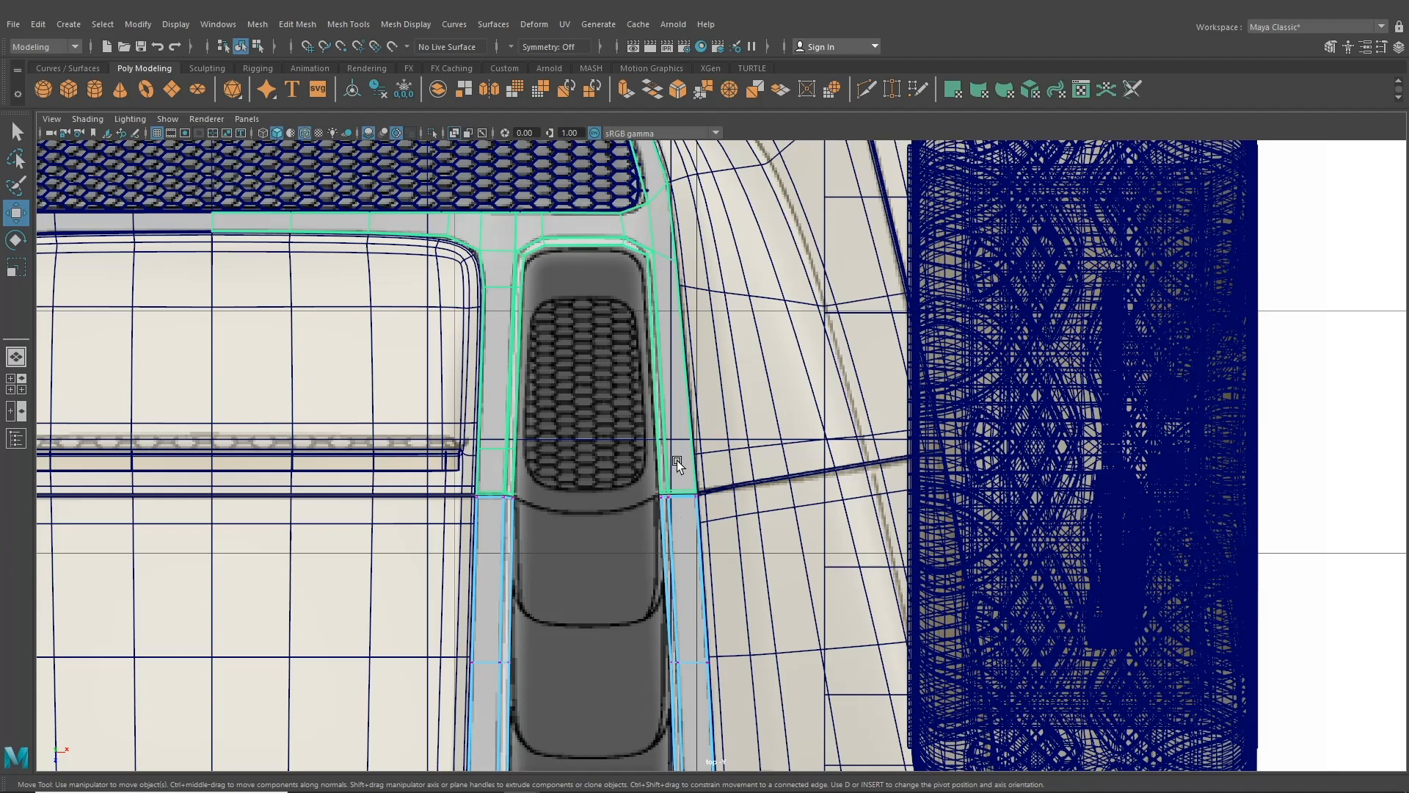
pyautogui.moveTo(674, 460); pyautogui.dragTo(618, 365, button='right')
pyautogui.keyDown('alt'); pyautogui.moveTo(654, 416); pyautogui.dragTo(637, 423, button='middle'); pyautogui.keyUp('alt')
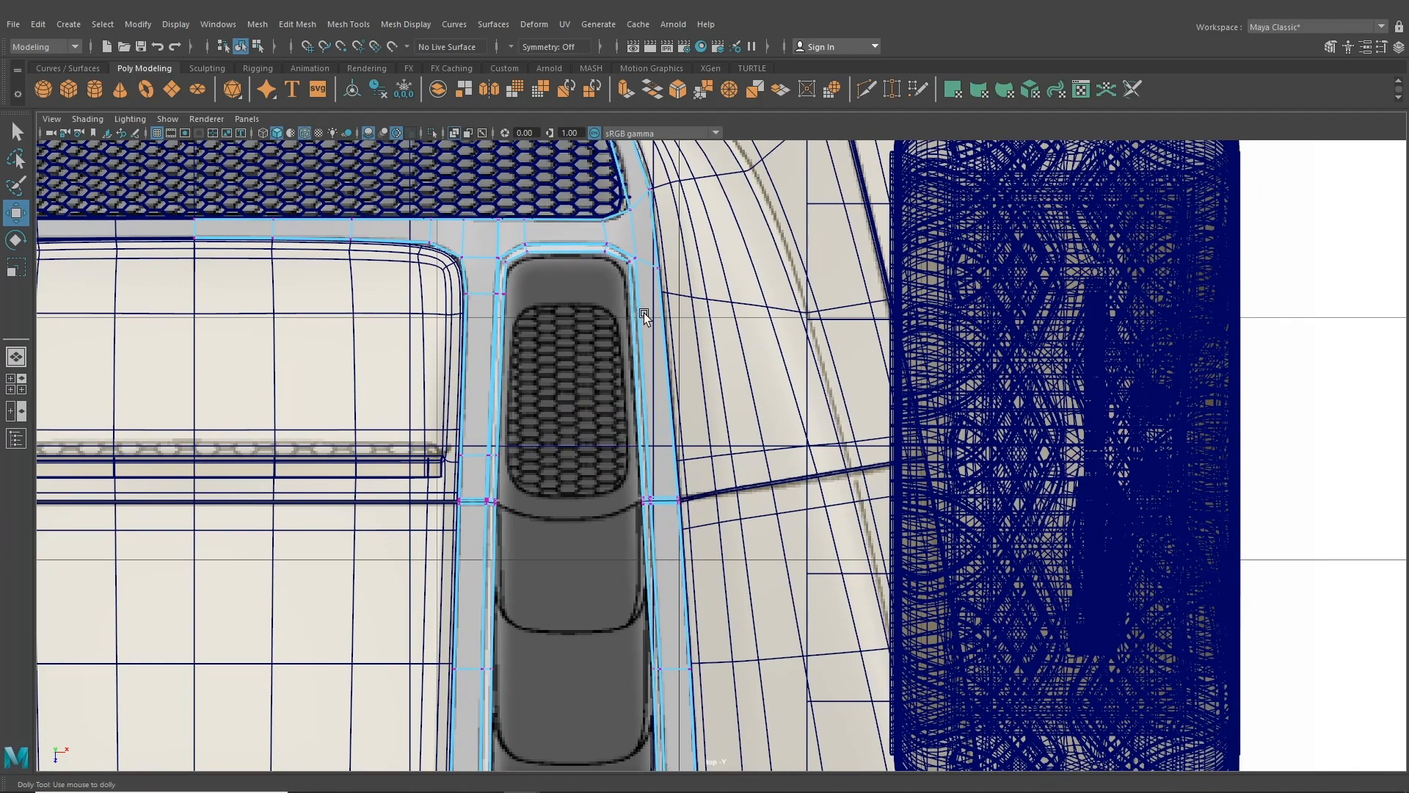
pyautogui.scroll(3, 645, 313)
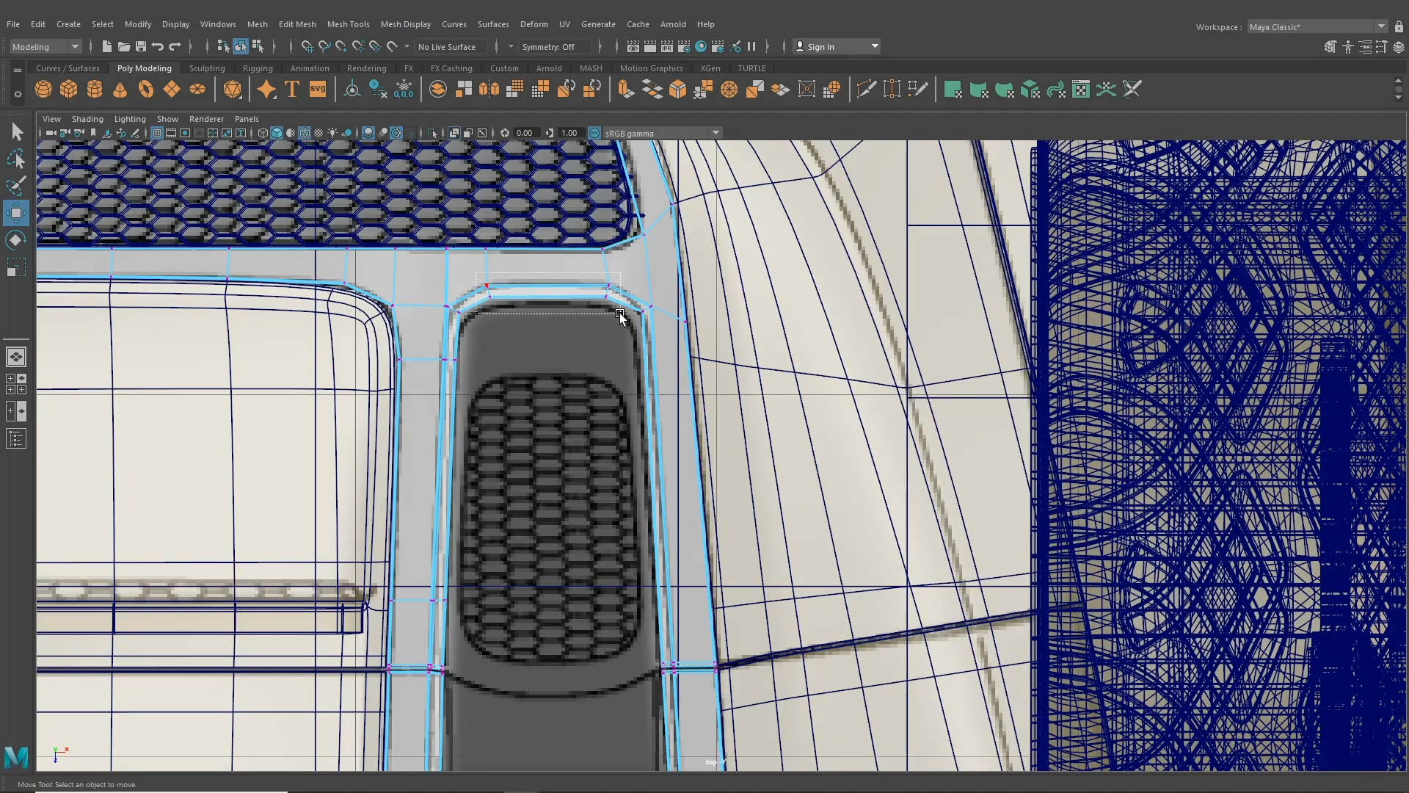
pyautogui.moveTo(620, 316); pyautogui.dragTo(620, 316)
pyautogui.moveTo(551, 368); pyautogui.dragTo(547, 353)
# - Move the vertices at the vent opening's rear corners and outer seam outward to clear the blueprint's vent outline
pyautogui.click(650, 306)
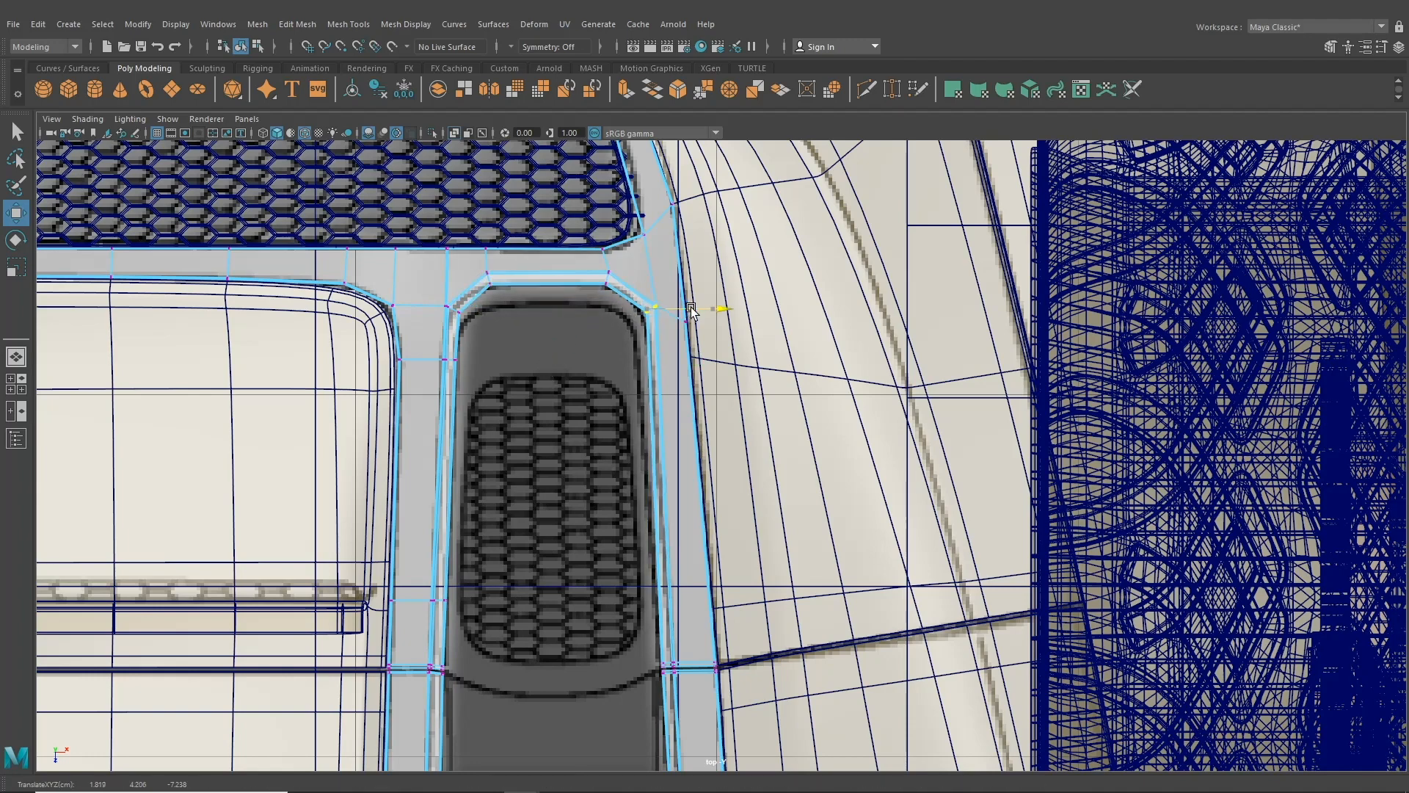
pyautogui.moveTo(661, 657); pyautogui.dragTo(730, 669)
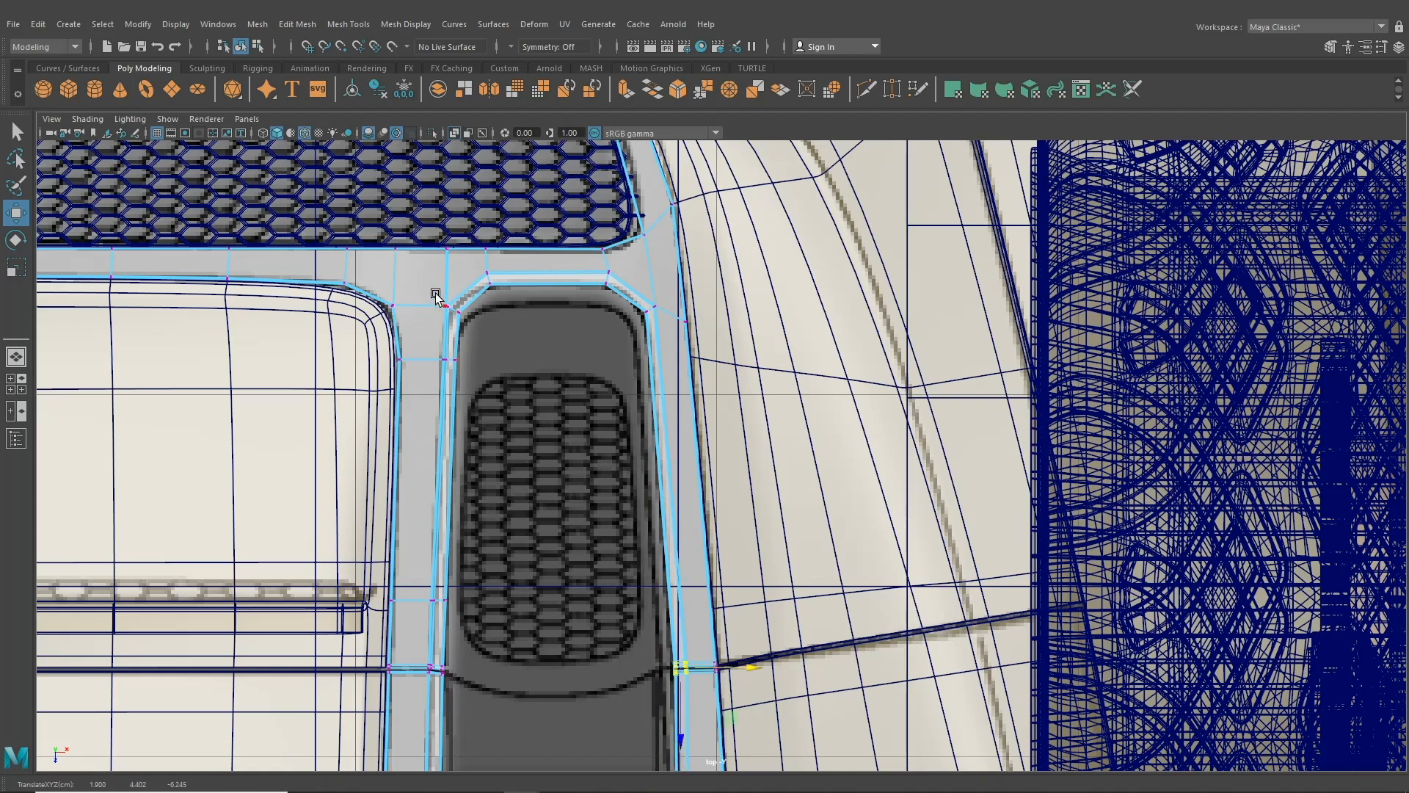
pyautogui.moveTo(434, 294); pyautogui.dragTo(504, 310)
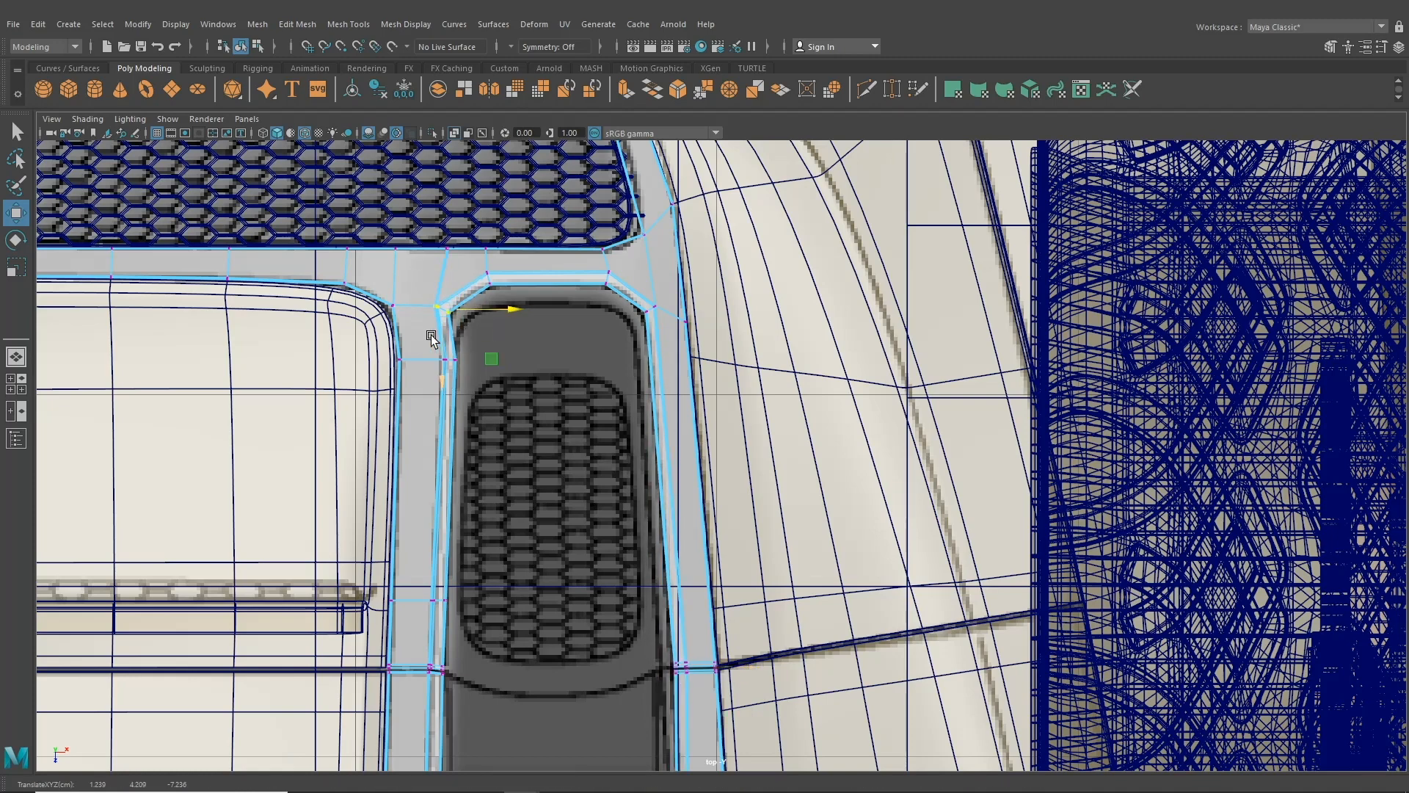
pyautogui.moveTo(432, 337); pyautogui.dragTo(483, 361)
# - Shift the vertices along the vent opening's inner side toward the car's centre, working past the panel seam
pyautogui.keyDown('alt'); pyautogui.moveTo(499, 522); pyautogui.dragTo(523, 333, button='middle'); pyautogui.keyUp('alt')
pyautogui.moveTo(452, 396); pyautogui.dragTo(497, 413)
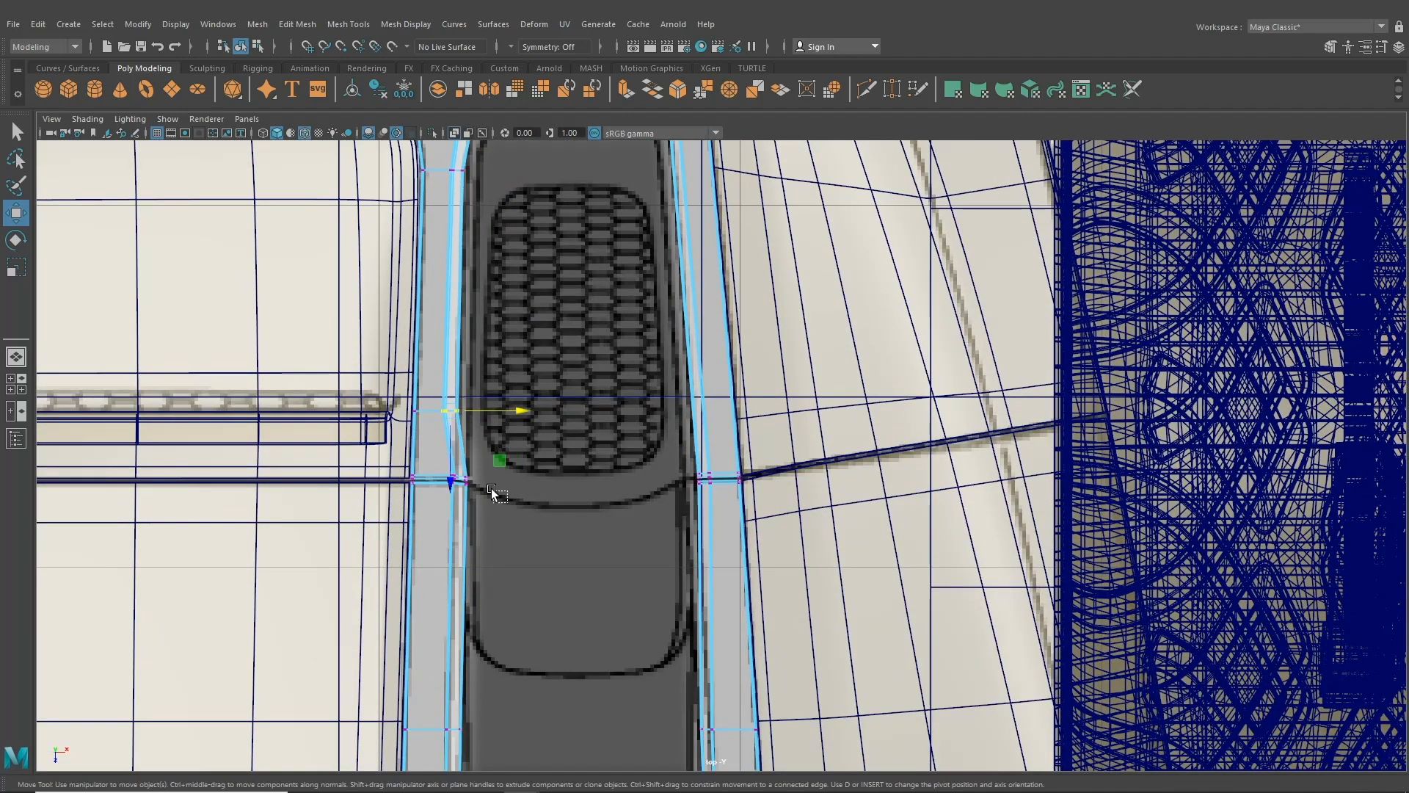
pyautogui.moveTo(492, 489)
pyautogui.mouseDown()
pyautogui.moveTo(444, 464)
pyautogui.moveTo(509, 484)
pyautogui.mouseUp()
pyautogui.keyDown('alt'); pyautogui.moveTo(511, 626); pyautogui.dragTo(530, 425, button='middle'); pyautogui.keyUp('alt')
pyautogui.moveTo(473, 517); pyautogui.dragTo(519, 529)
# - Shift the vertices along the vent opening's outer side outward to follow the blueprint down to the front corner
pyautogui.keyDown('alt'); pyautogui.moveTo(677, 497); pyautogui.dragTo(628, 524, button='middle'); pyautogui.keyUp('alt')
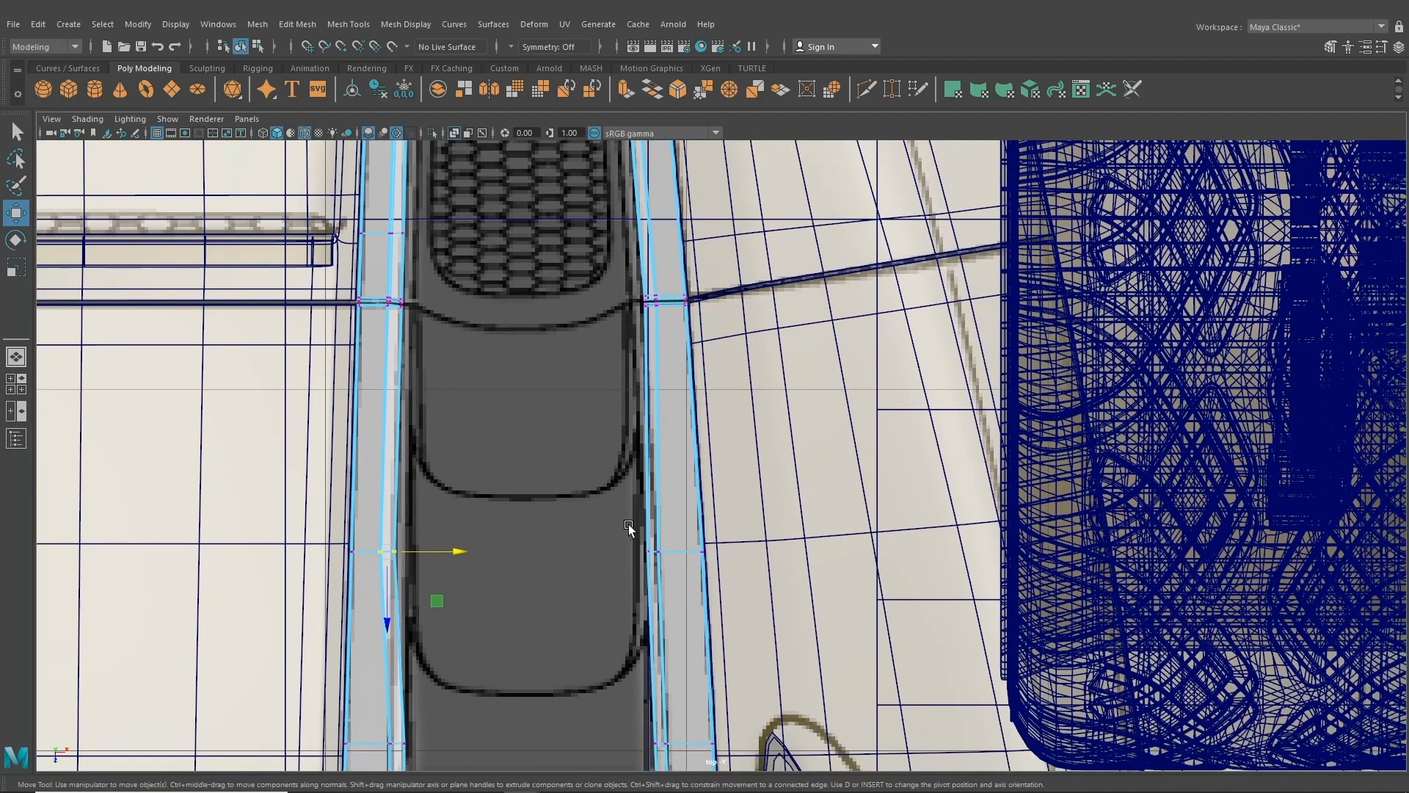
pyautogui.moveTo(629, 526); pyautogui.dragTo(722, 556)
pyautogui.keyDown('alt'); pyautogui.moveTo(647, 703); pyautogui.dragTo(602, 427, button='middle'); pyautogui.keyUp('alt')
pyautogui.moveTo(600, 446); pyautogui.dragTo(675, 471)
pyautogui.click(631, 634)
pyautogui.keyDown('alt'); pyautogui.moveTo(630, 636); pyautogui.dragTo(601, 448, button='middle'); pyautogui.keyUp('alt')
pyautogui.hotkey('ctrl', 'z')
pyautogui.moveTo(654, 515); pyautogui.dragTo(668, 516)
pyautogui.keyDown('alt'); pyautogui.moveTo(624, 523); pyautogui.dragTo(593, 304, button='middle'); pyautogui.keyUp('alt')
pyautogui.moveTo(557, 489); pyautogui.dragTo(645, 512)
# - Move the vertices along the vent opening's front edge forward to clear the blueprint's rounded vent end
pyautogui.moveTo(529, 564); pyautogui.dragTo(534, 628)
pyautogui.moveTo(433, 561); pyautogui.dragTo(443, 646)
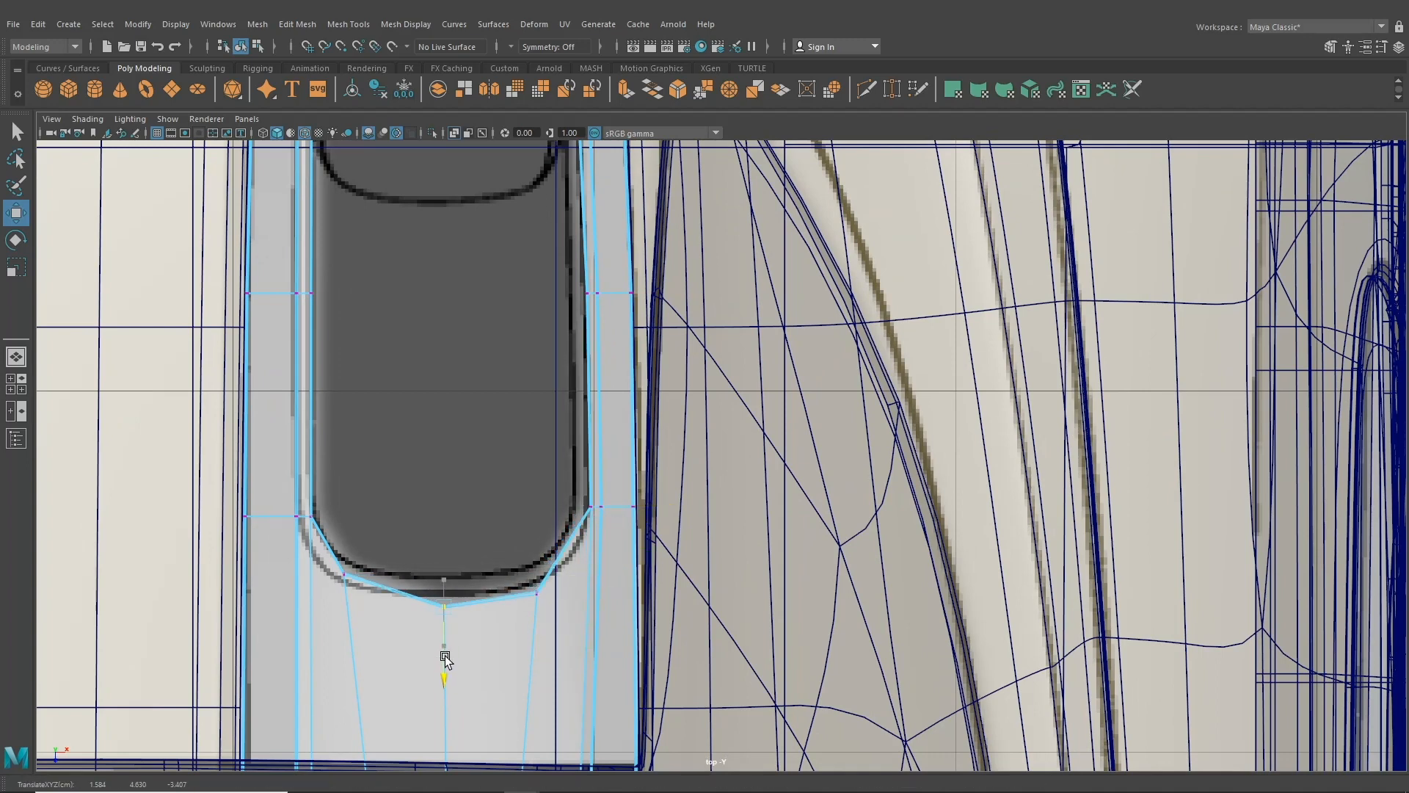
pyautogui.moveTo(330, 559); pyautogui.dragTo(338, 636)
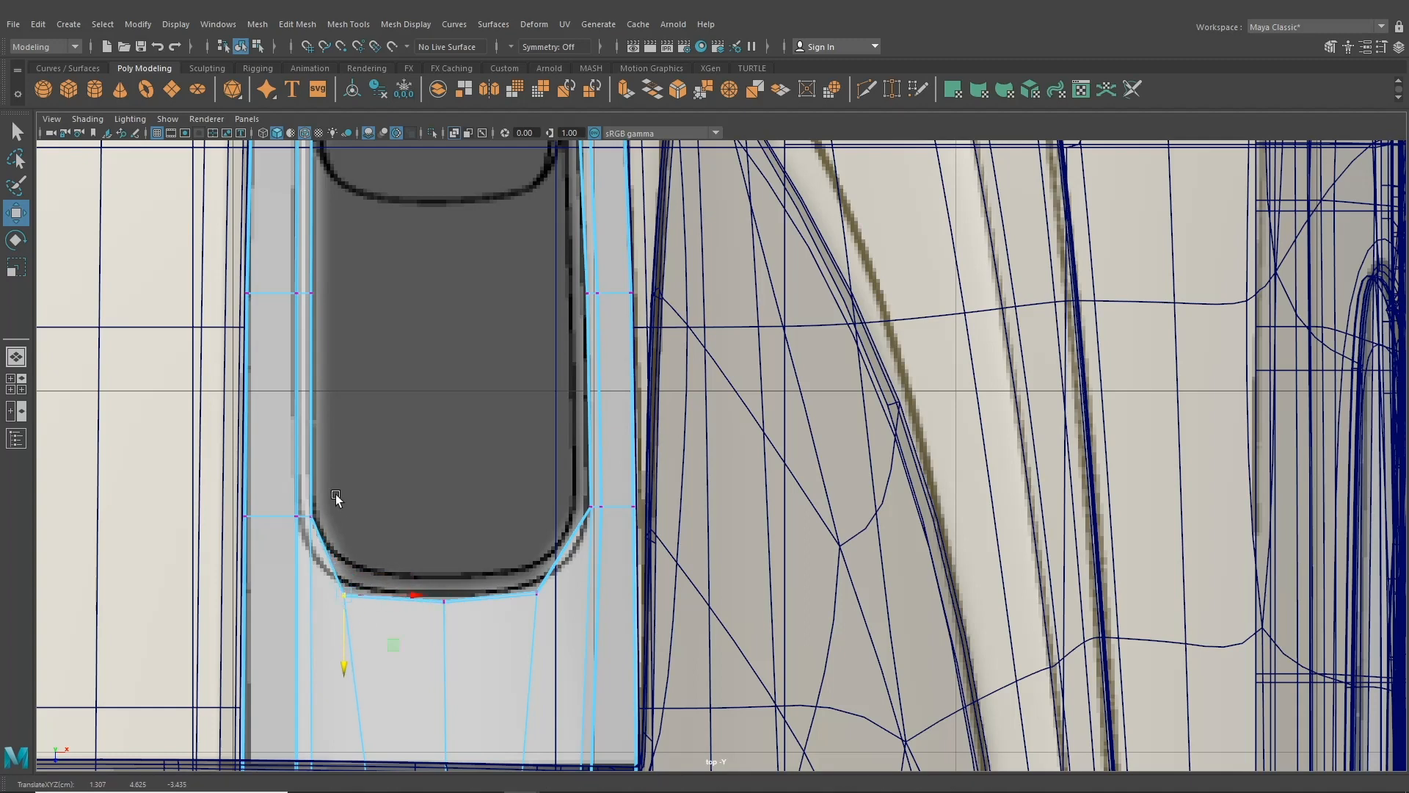
# - Shift the inner-side vertices from the opening's front corner rearward along the frame toward the car's centre
pyautogui.moveTo(343, 514); pyautogui.dragTo(329, 514)
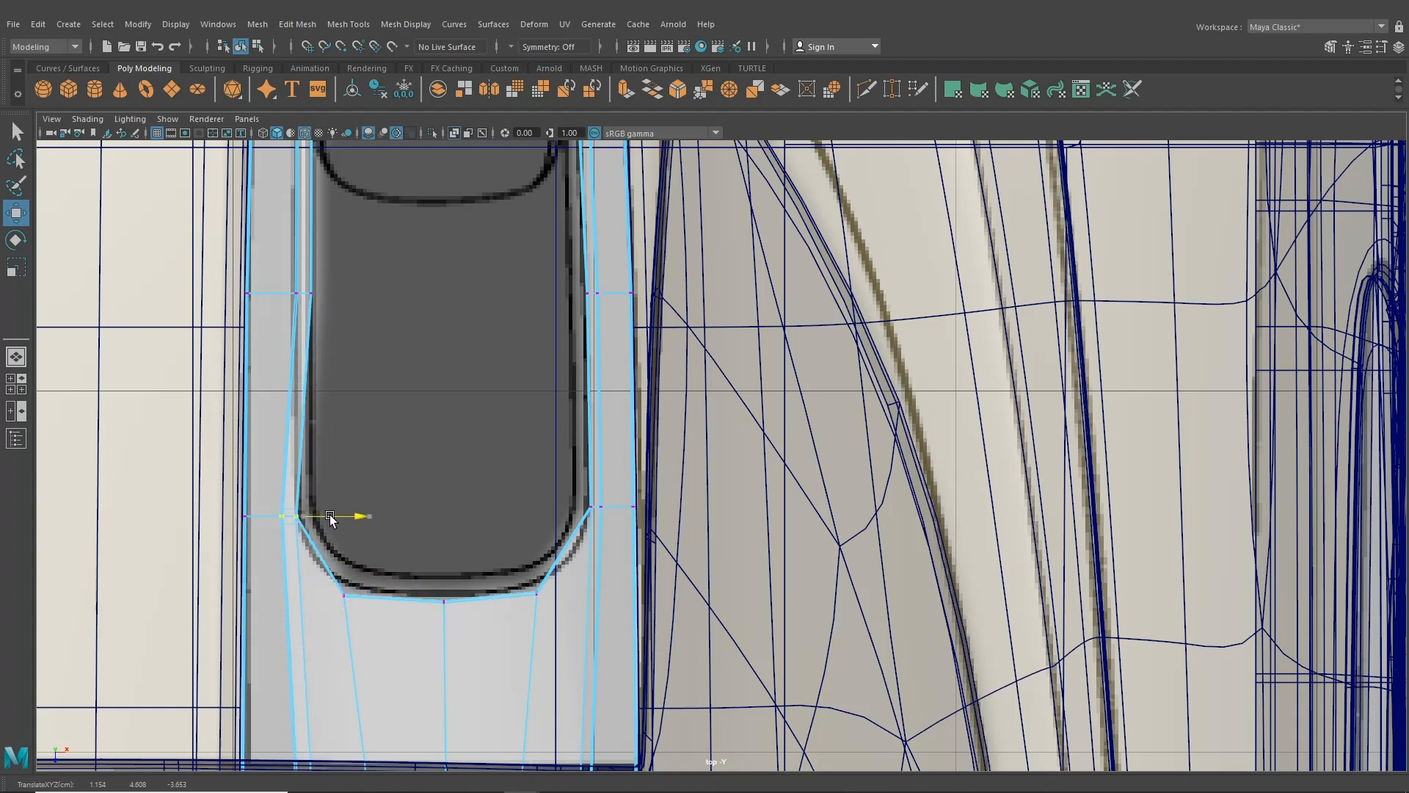
pyautogui.keyDown('alt'); pyautogui.moveTo(348, 380); pyautogui.dragTo(432, 585, button='middle'); pyautogui.keyUp('alt')
pyautogui.moveTo(413, 526); pyautogui.dragTo(429, 497)
pyautogui.keyDown('alt'); pyautogui.moveTo(434, 392); pyautogui.dragTo(450, 535, button='middle'); pyautogui.keyUp('alt')
pyautogui.moveTo(446, 449); pyautogui.dragTo(390, 377)
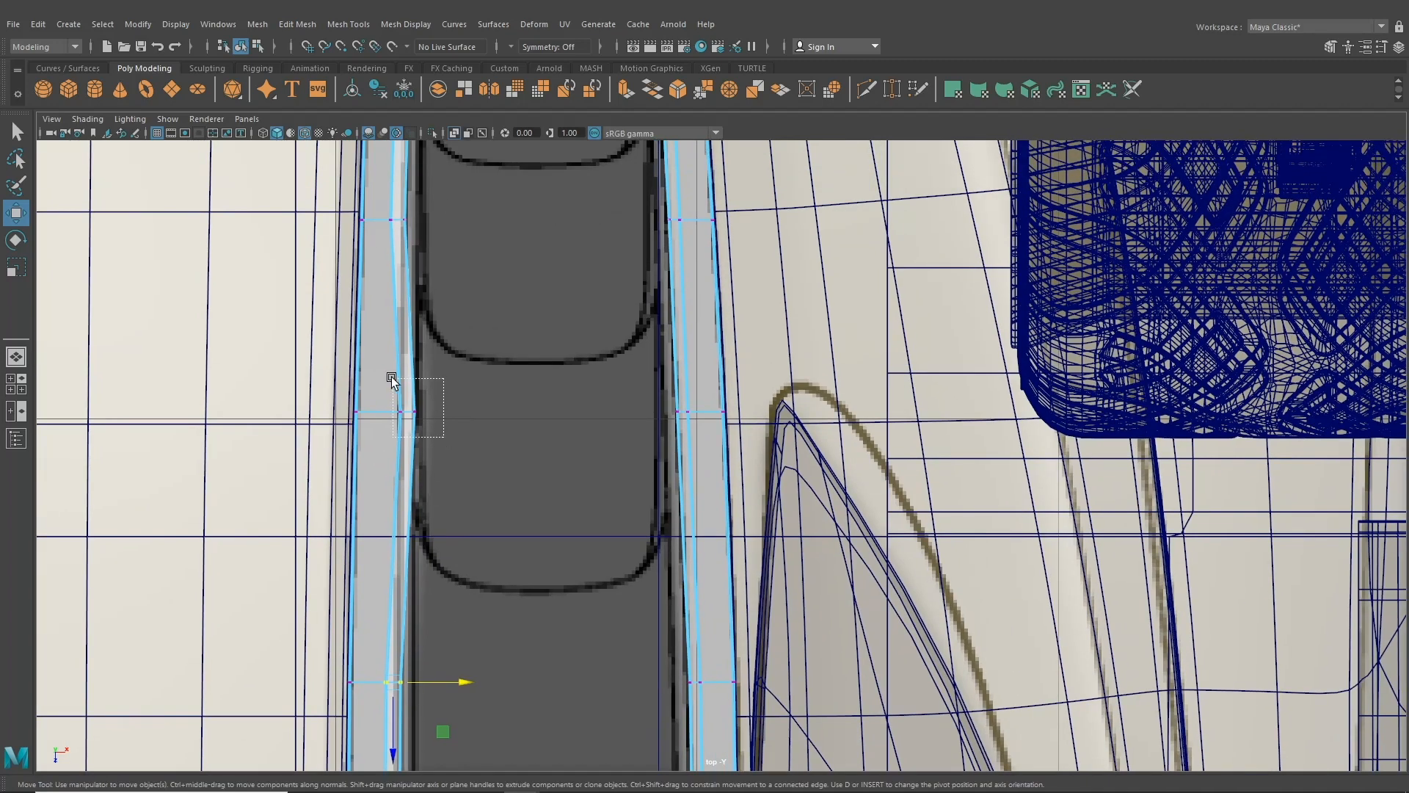
pyautogui.moveTo(465, 412); pyautogui.dragTo(447, 418)
# - Return both vent frame pieces to object mode and check them with smooth preview in the perspective view
pyautogui.click(14, 359)
pyautogui.keyDown('alt'); pyautogui.moveTo(604, 443); pyautogui.dragTo(558, 458); pyautogui.keyUp('alt')
pyautogui.keyDown('alt'); pyautogui.moveTo(649, 335); pyautogui.dragTo(598, 413, button='middle'); pyautogui.keyUp('alt')
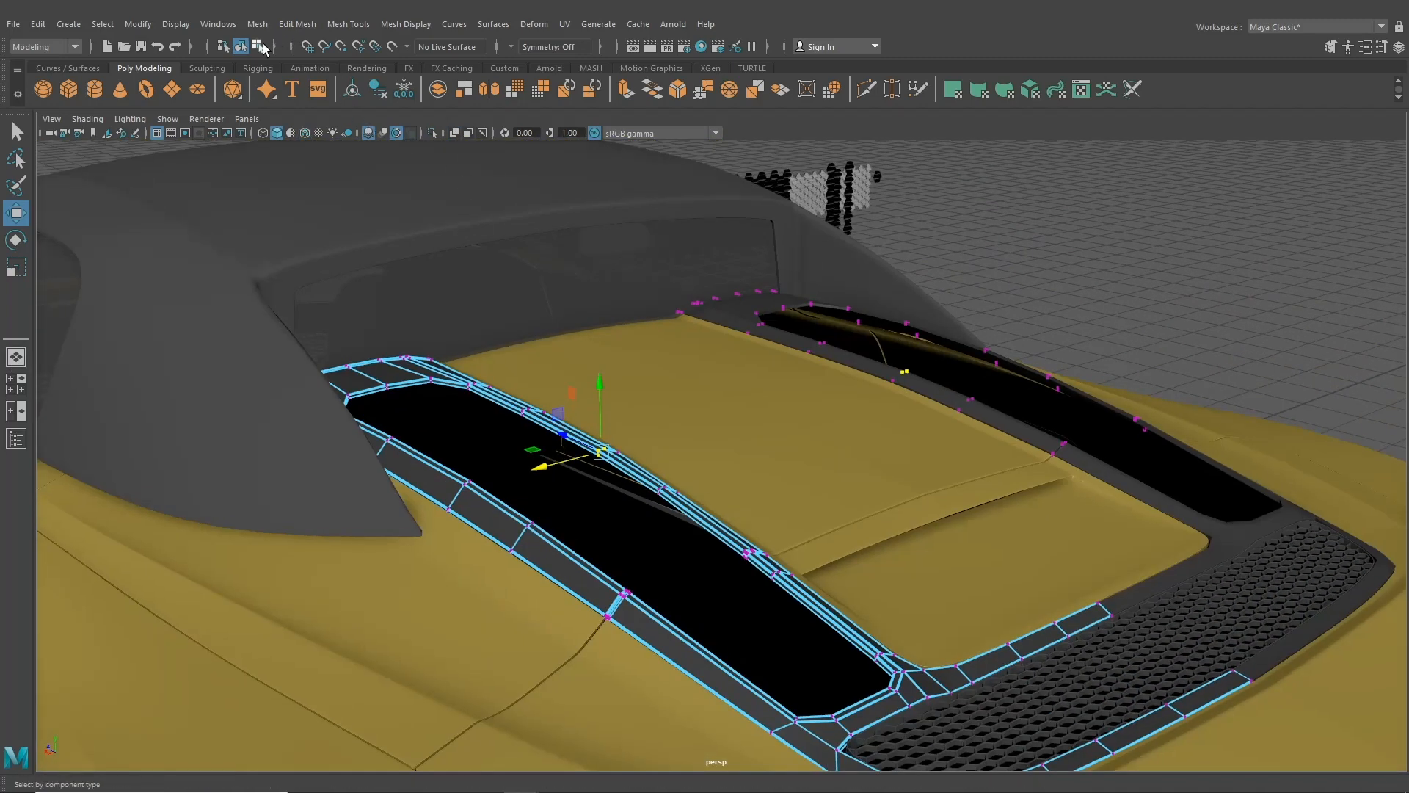
pyautogui.click(258, 46)
pyautogui.click(241, 46)
pyautogui.click(1032, 221)
pyautogui.keyDown('alt'); pyautogui.moveTo(1032, 220); pyautogui.dragTo(607, 519); pyautogui.keyUp('alt')
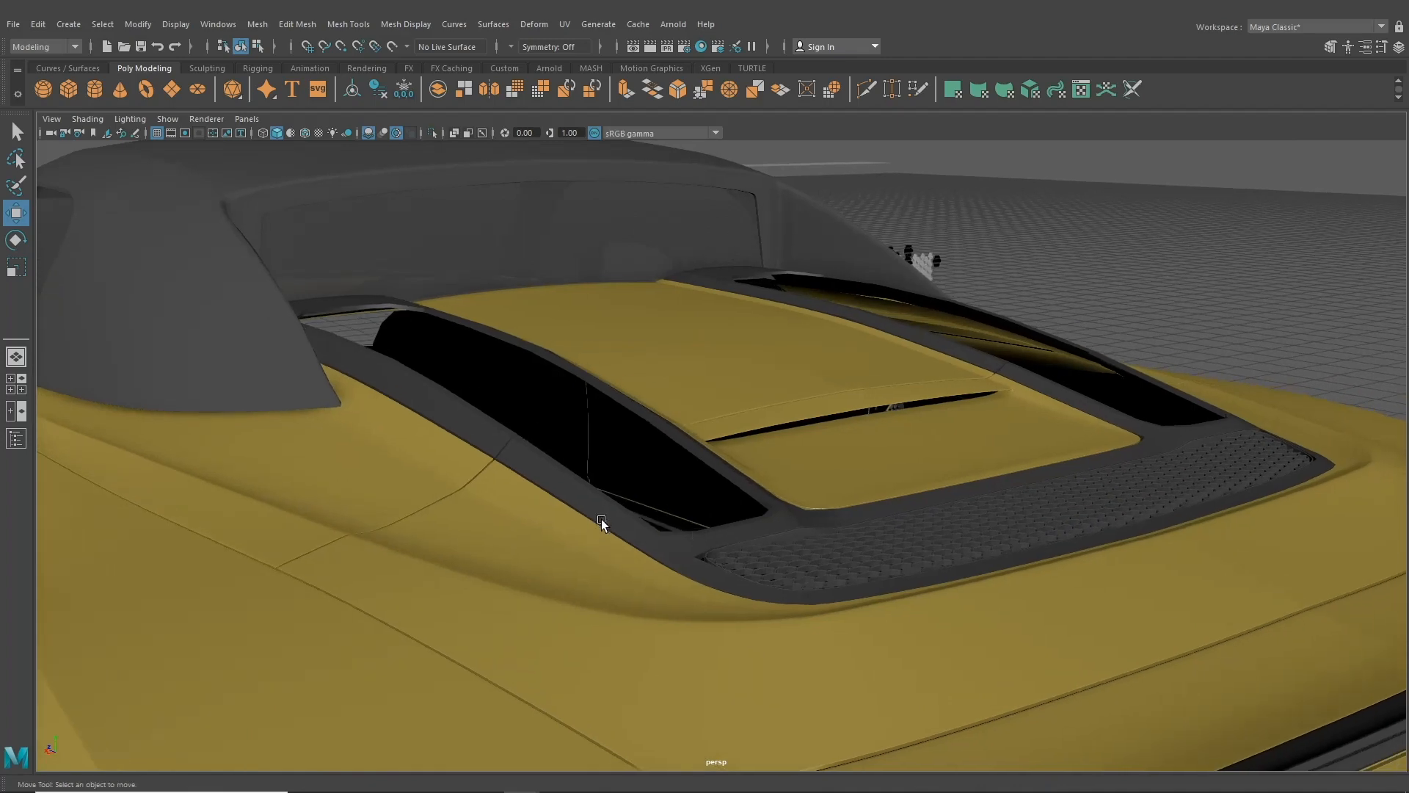
pyautogui.click(603, 509)
pyautogui.press('3')
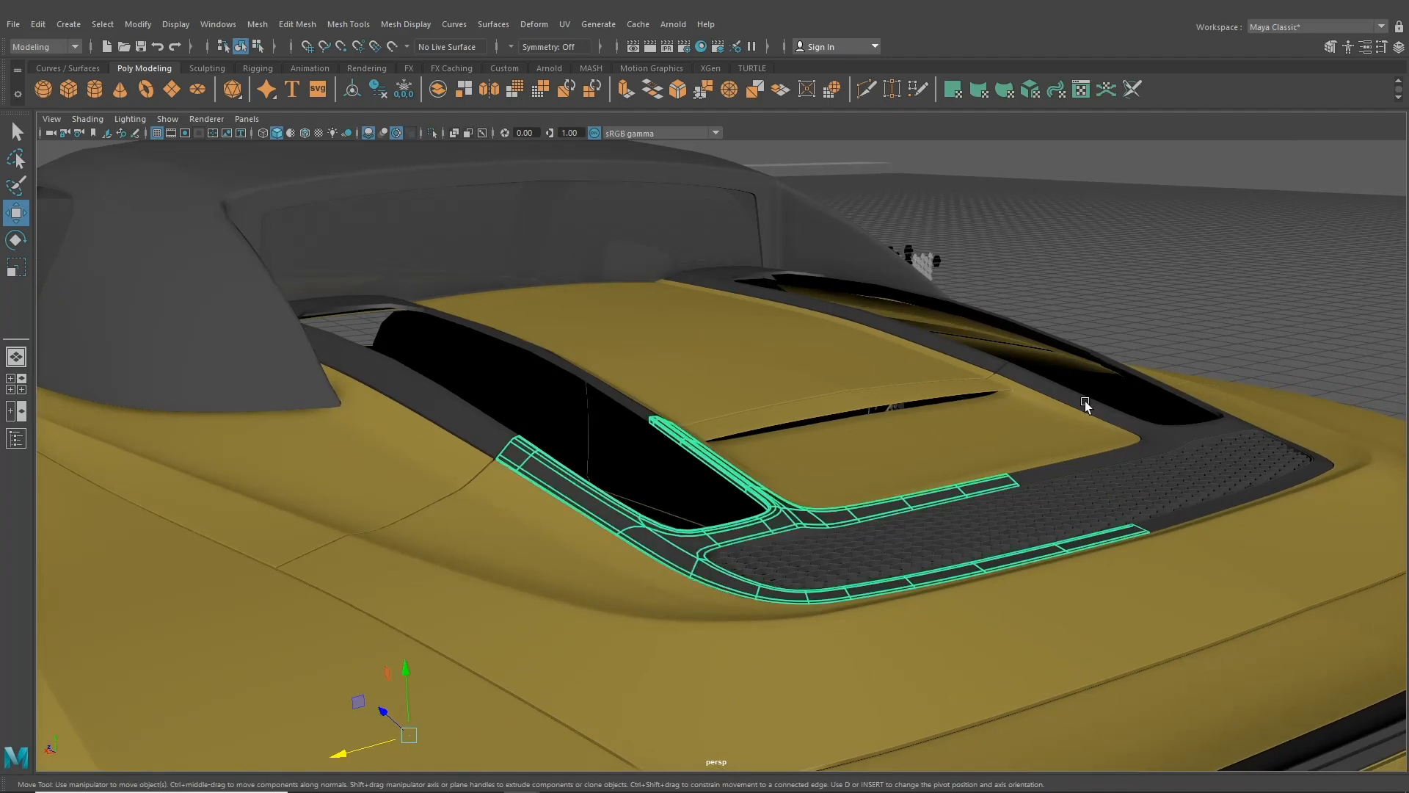
pyautogui.click(464, 411)
pyautogui.click(1157, 297)
pyautogui.keyDown('alt'); pyautogui.moveTo(1156, 297); pyautogui.dragTo(733, 435); pyautogui.keyUp('alt')
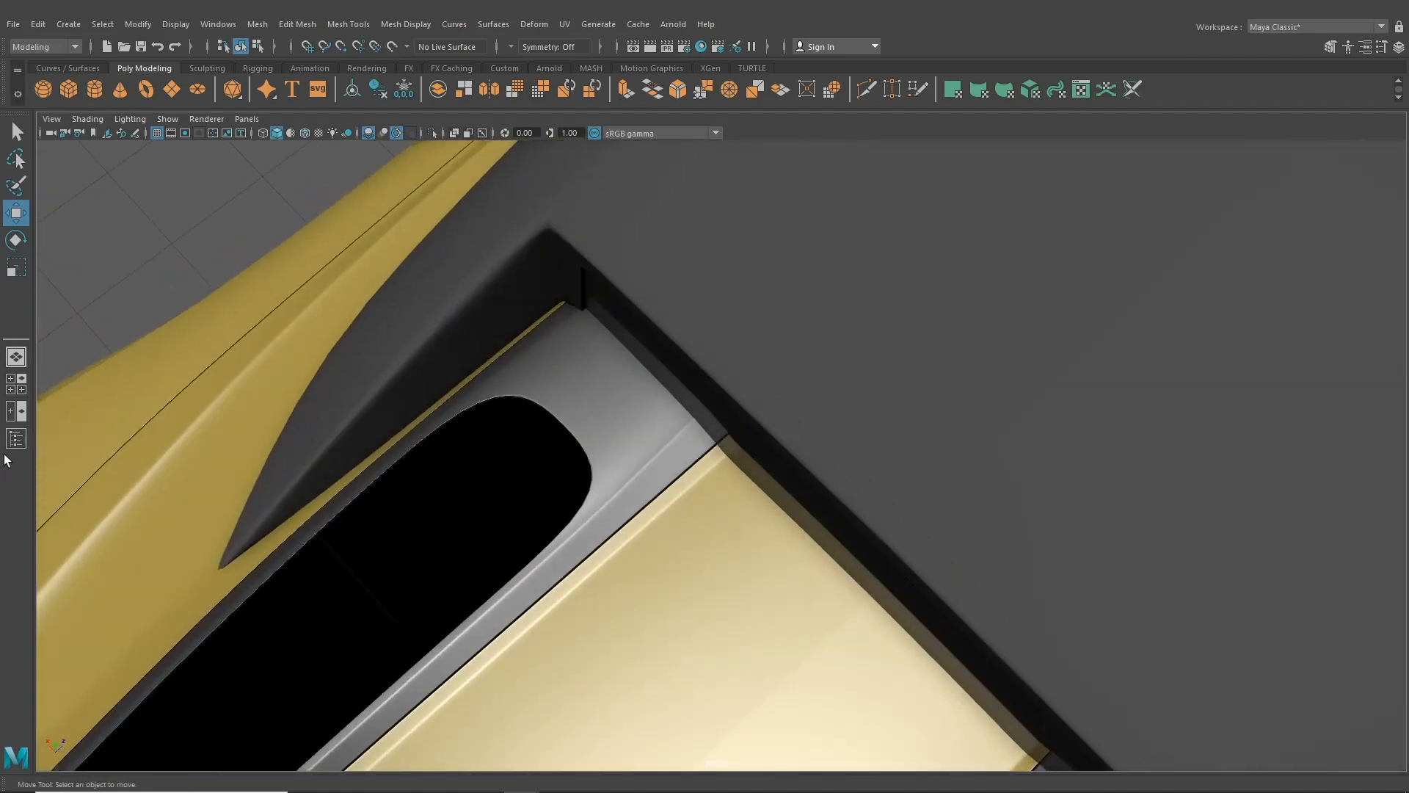
# - Put the front vent frame piece in vertex mode in the top view and spread the front edge's two corner vertices outward
pyautogui.click(16, 384)
pyautogui.press('space')
pyautogui.scroll(-9, 350, 351)
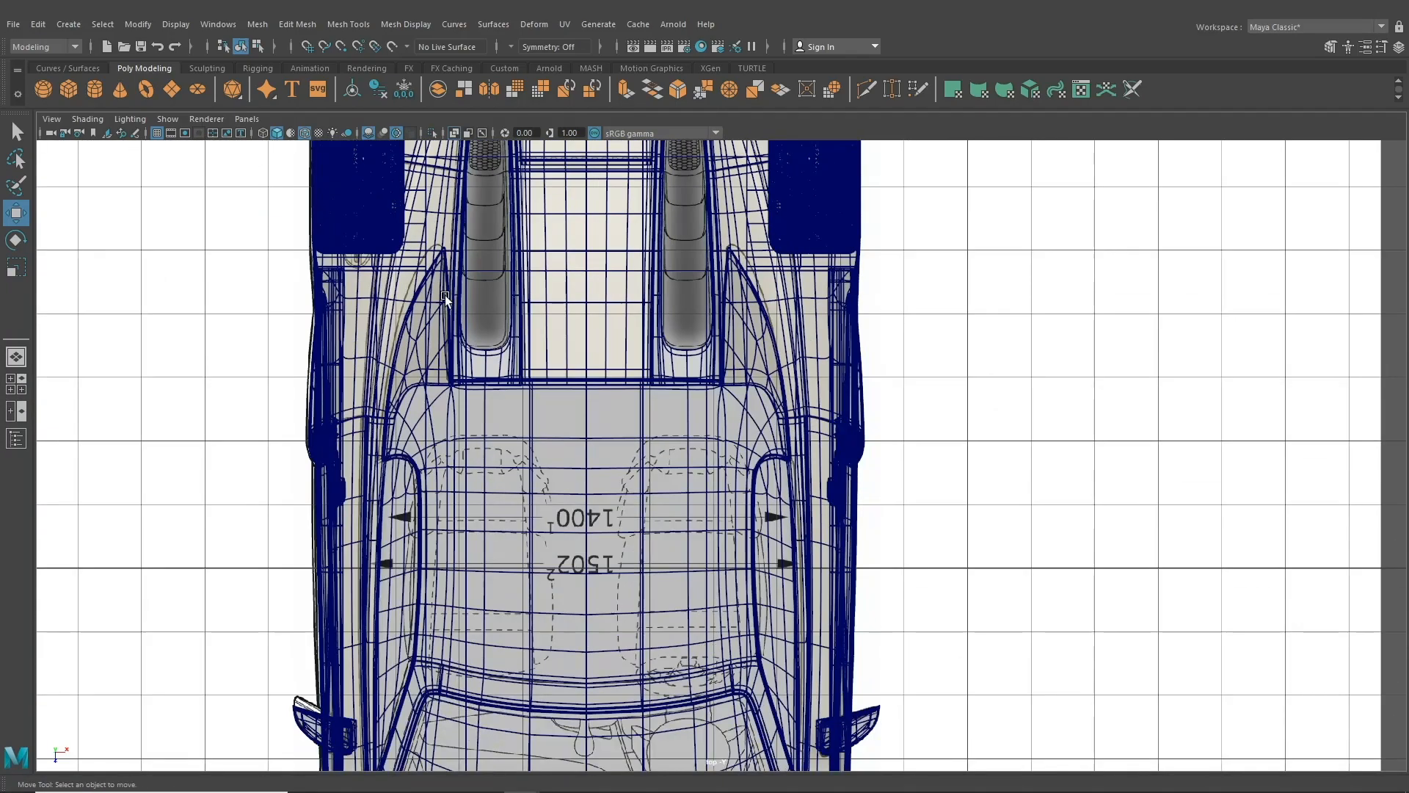
pyautogui.scroll(3, 646, 304)
pyautogui.keyDown('alt'); pyautogui.moveTo(655, 301); pyautogui.dragTo(627, 478, button='middle'); pyautogui.keyUp('alt')
pyautogui.scroll(8, 627, 478)
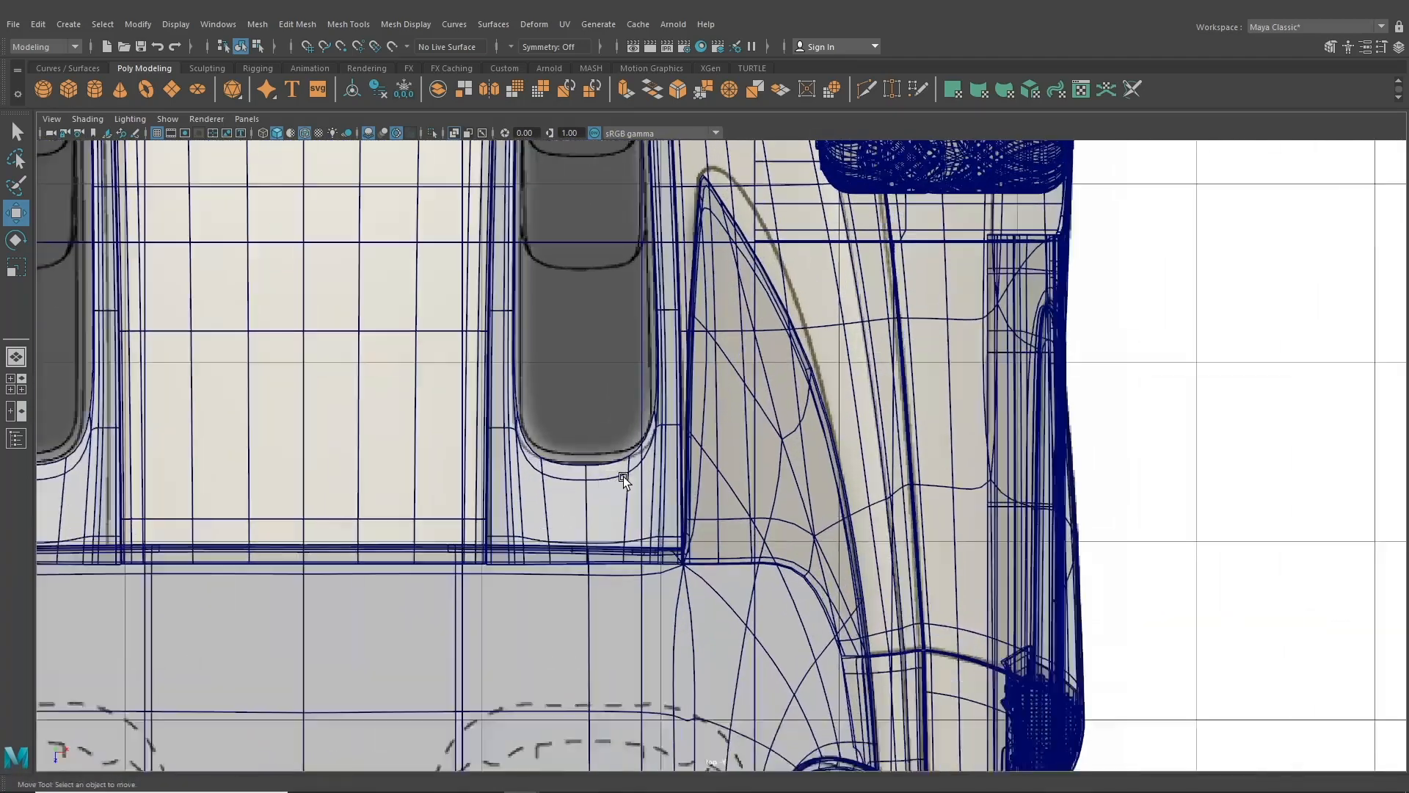
pyautogui.click(565, 458)
pyautogui.scroll(2, 601, 452)
pyautogui.scroll(1, 601, 452)
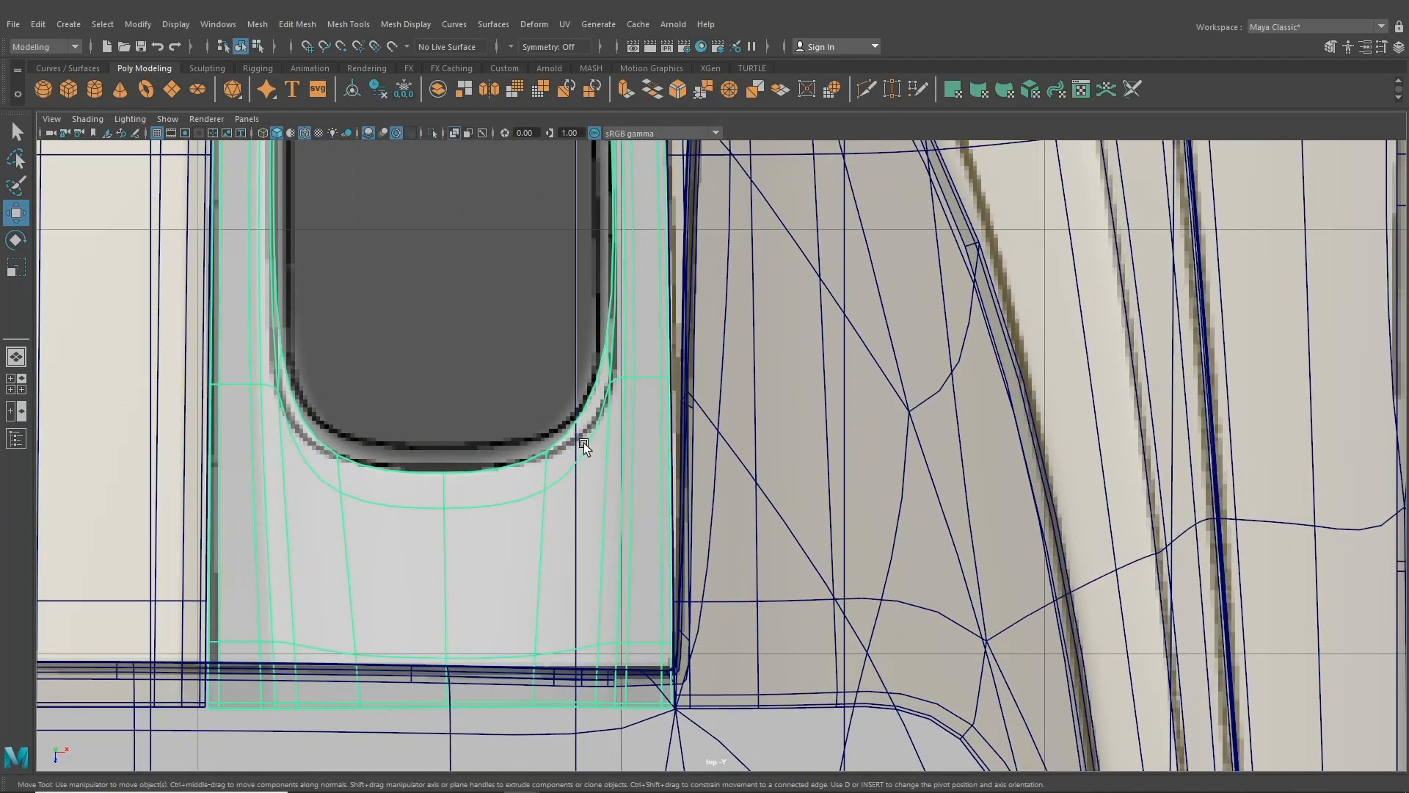
pyautogui.moveTo(583, 443); pyautogui.dragTo(527, 380, button='right')
pyautogui.moveTo(527, 383); pyautogui.dragTo(550, 534)
pyautogui.moveTo(598, 475)
pyautogui.mouseDown()
pyautogui.moveTo(559, 473)
pyautogui.moveTo(603, 478)
pyautogui.moveTo(582, 477)
pyautogui.mouseUp()
pyautogui.moveTo(346, 500); pyautogui.dragTo(327, 534)
# - Move the front frame's inner-side vertices, from the front border back along the opening, toward the car's centre in unsmoothed display
pyautogui.moveTo(245, 323); pyautogui.dragTo(326, 380)
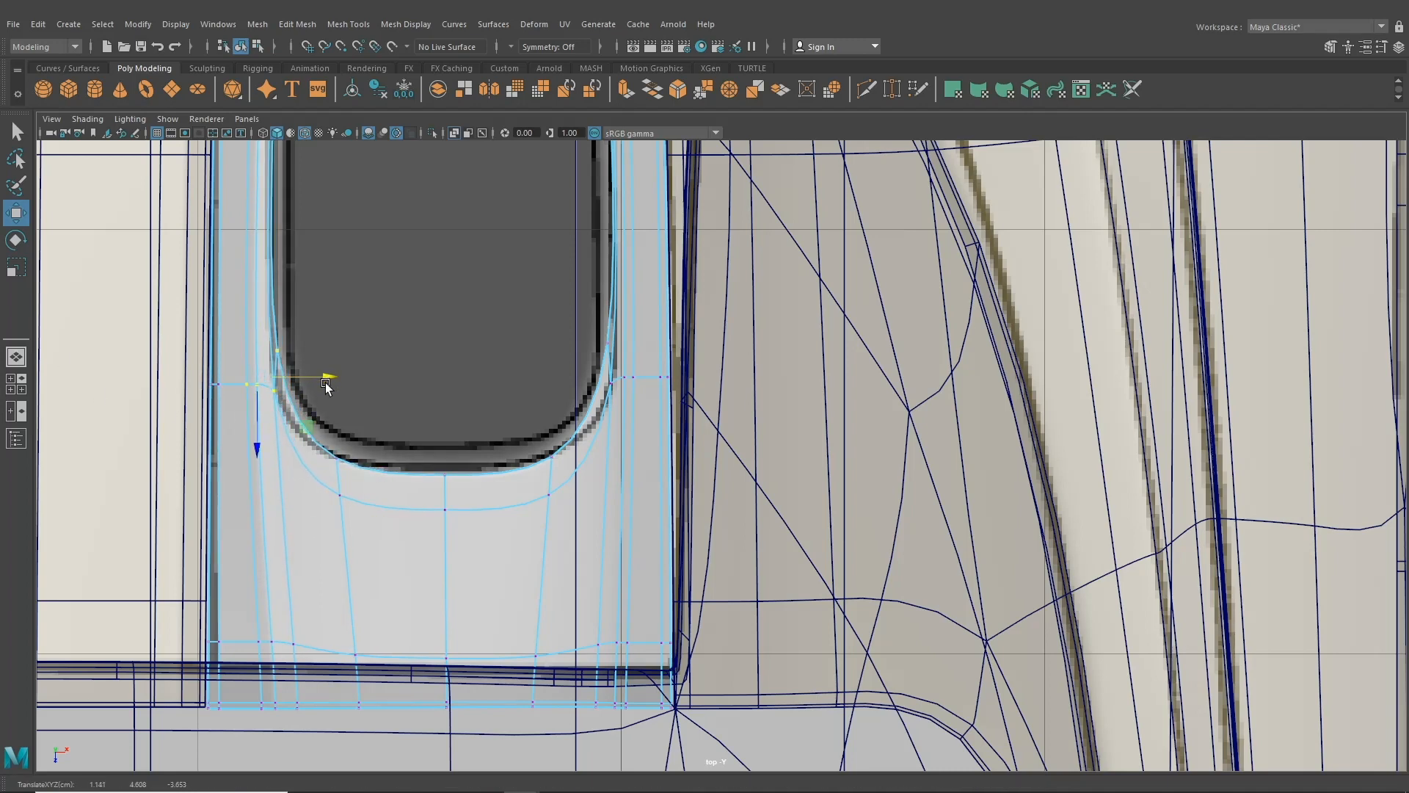
pyautogui.moveTo(244, 606); pyautogui.dragTo(285, 717)
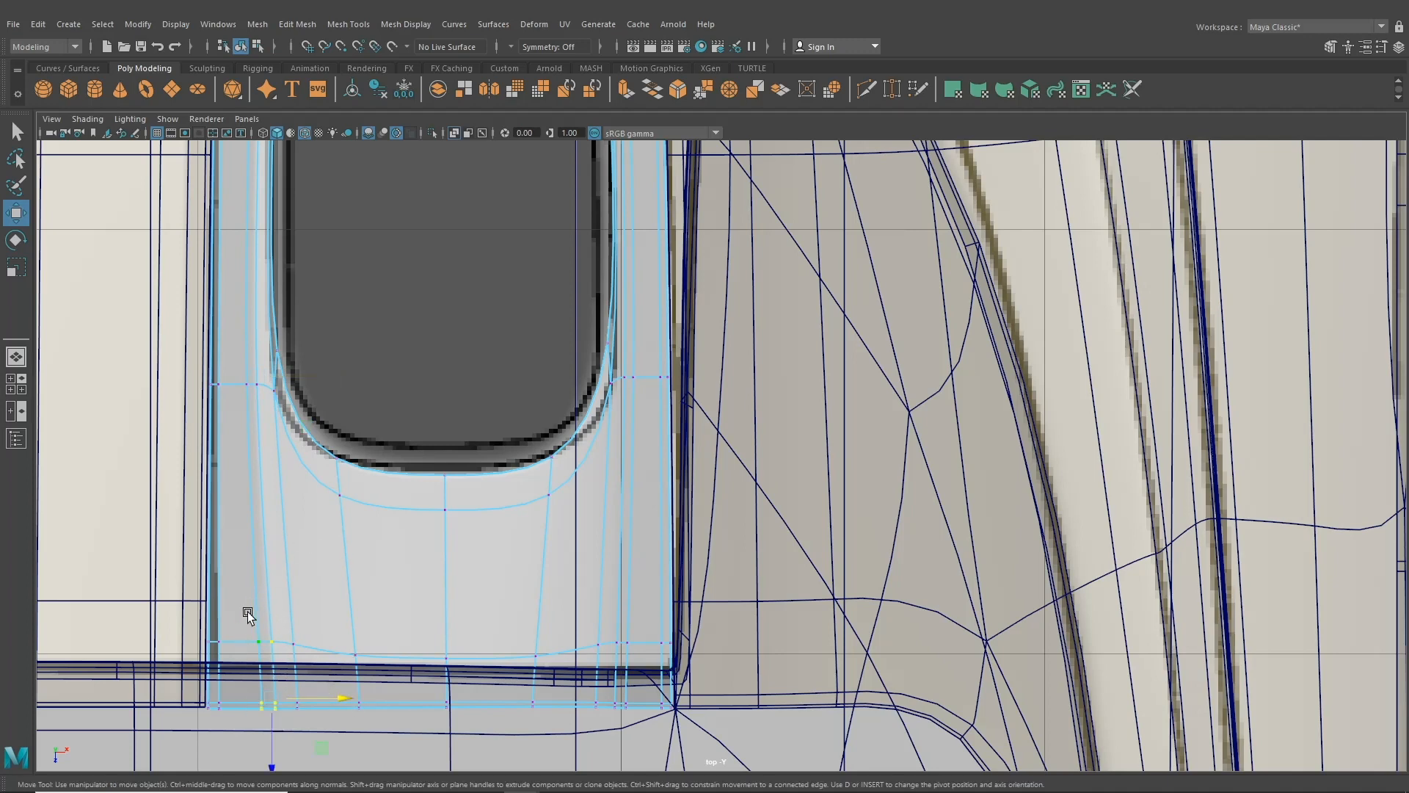
pyautogui.moveTo(244, 612); pyautogui.dragTo(332, 697)
pyautogui.press('1')
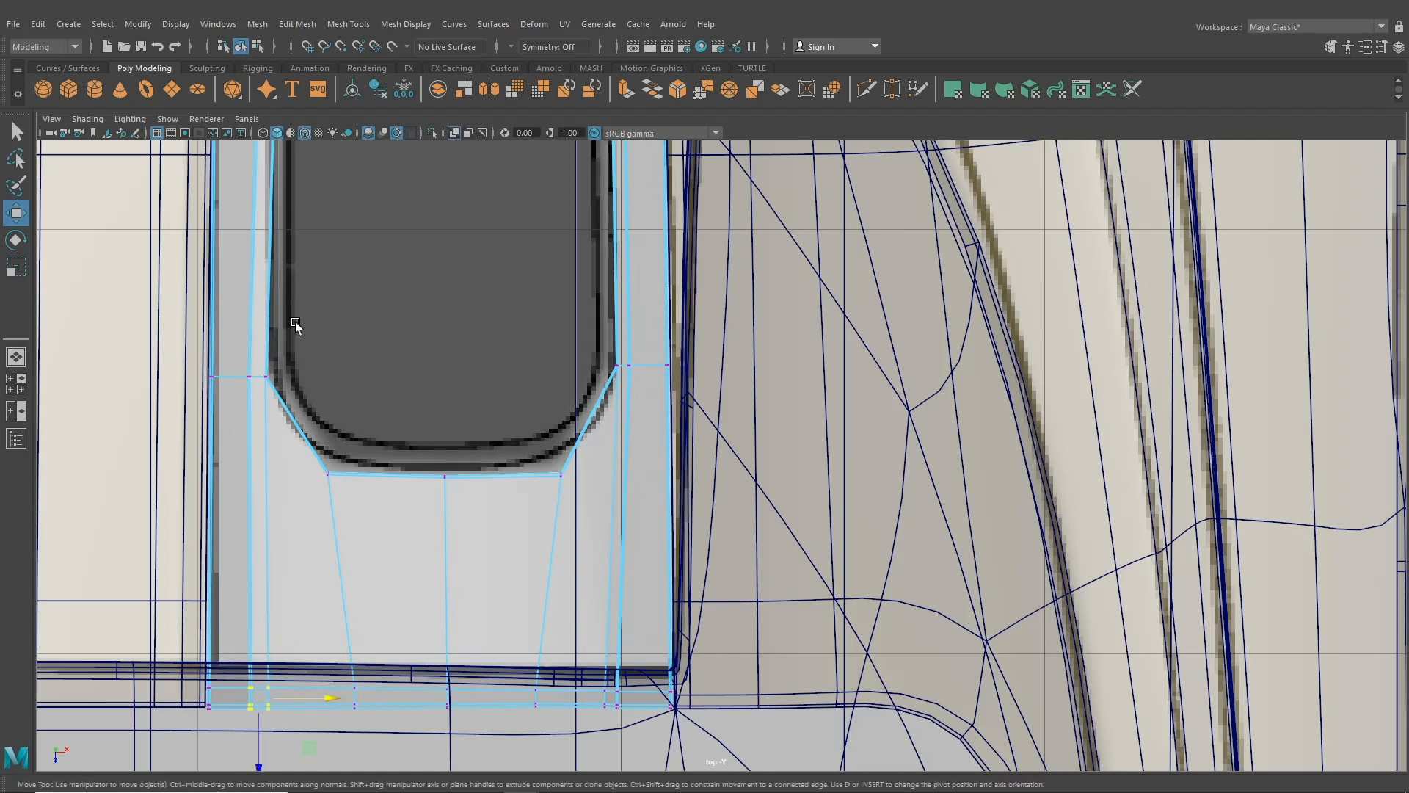
pyautogui.keyDown('alt'); pyautogui.moveTo(293, 324); pyautogui.dragTo(354, 597, button='middle'); pyautogui.keyUp('alt')
pyautogui.moveTo(364, 365); pyautogui.dragTo(359, 363)
pyautogui.keyDown('alt'); pyautogui.moveTo(368, 331); pyautogui.dragTo(392, 621, button='middle'); pyautogui.keyUp('alt')
pyautogui.moveTo(365, 331); pyautogui.dragTo(321, 354)
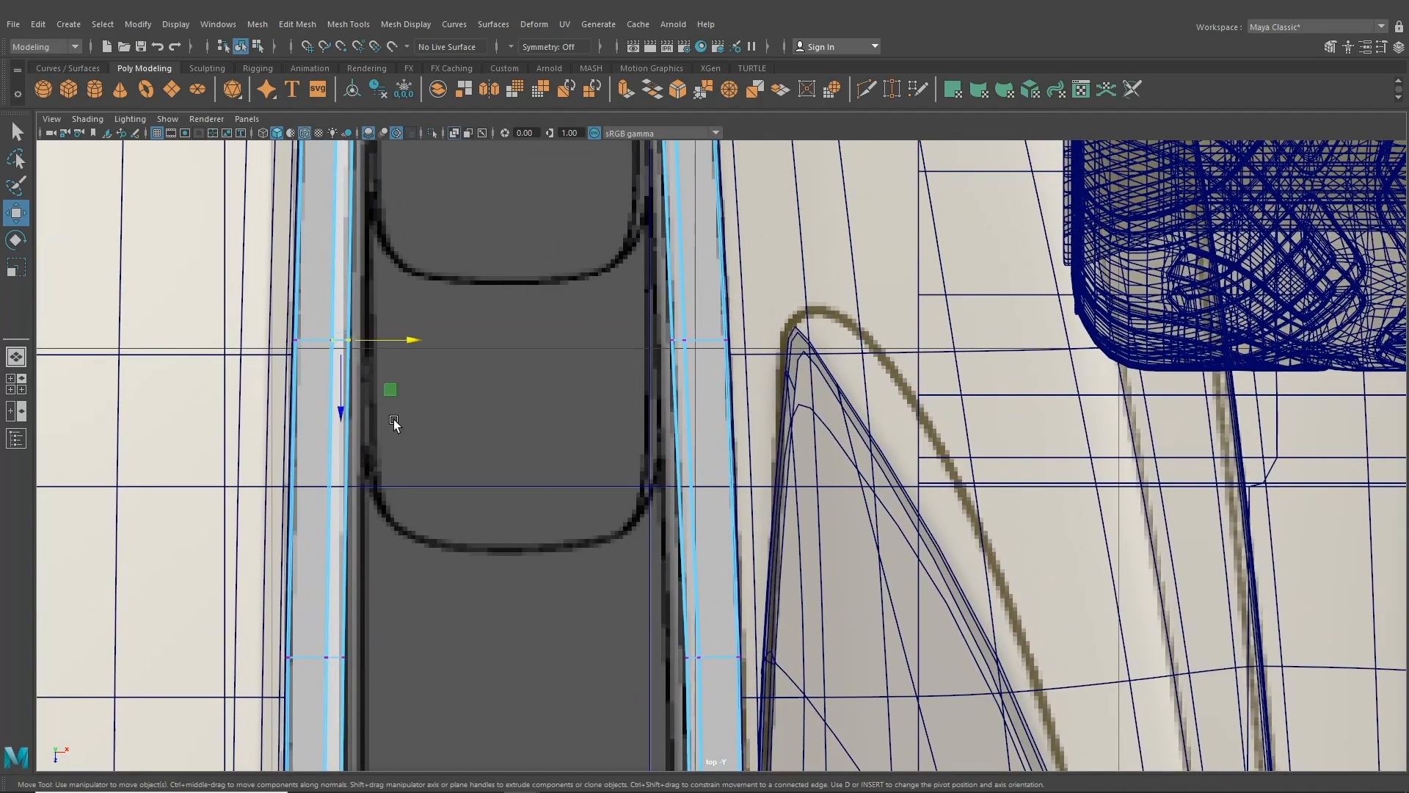
# - Shift the vertices at the opening's outer front corner and the front border below it slightly outward
pyautogui.keyDown('alt'); pyautogui.moveTo(463, 767); pyautogui.dragTo(410, 384, button='middle'); pyautogui.keyUp('alt')
pyautogui.moveTo(600, 509); pyautogui.dragTo(689, 508)
pyautogui.keyDown('alt'); pyautogui.moveTo(635, 617); pyautogui.dragTo(600, 370, button='middle'); pyautogui.keyUp('alt')
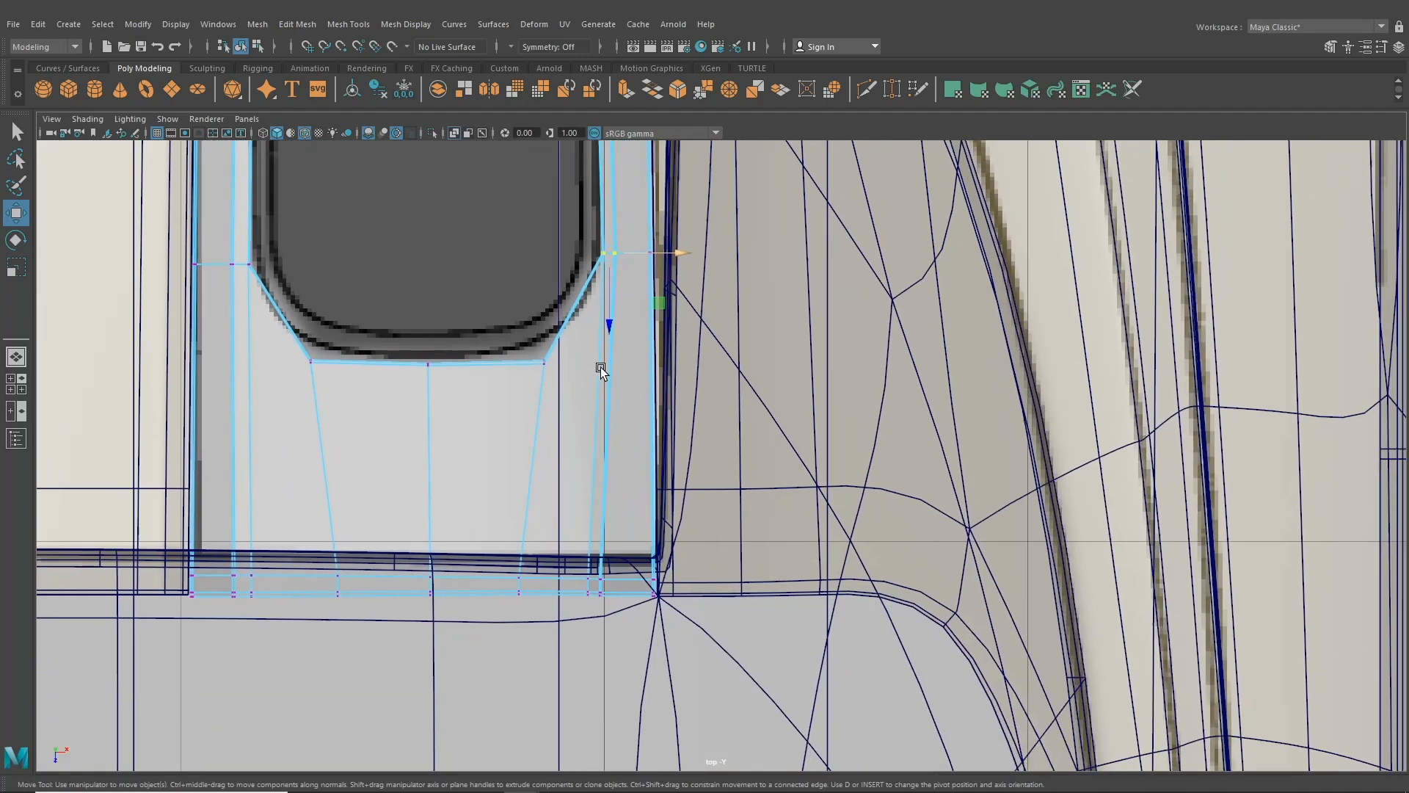
pyautogui.moveTo(600, 587); pyautogui.dragTo(620, 598)
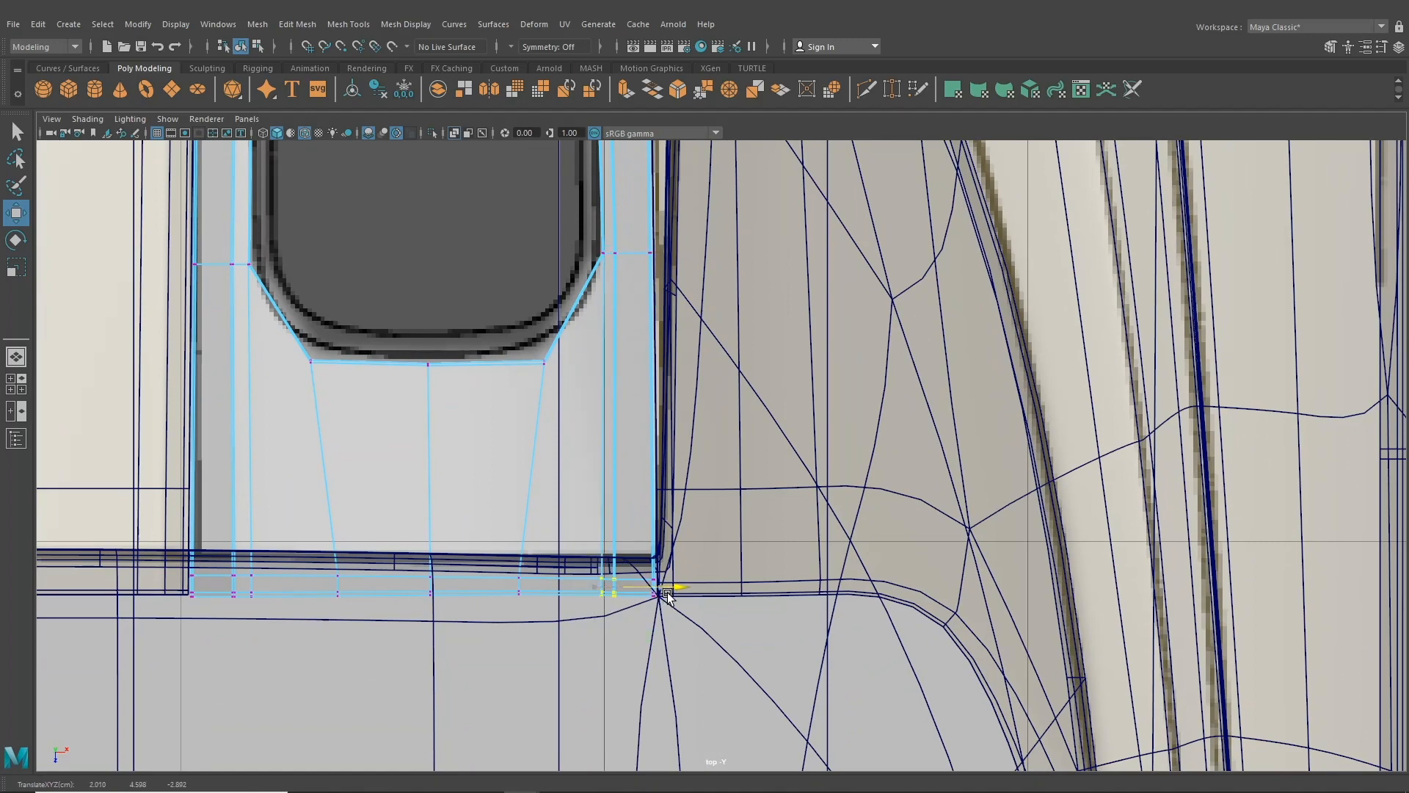
# - Return the front frame piece to object mode, turn on its smooth preview and frame it in the perspective view
pyautogui.click(257, 47)
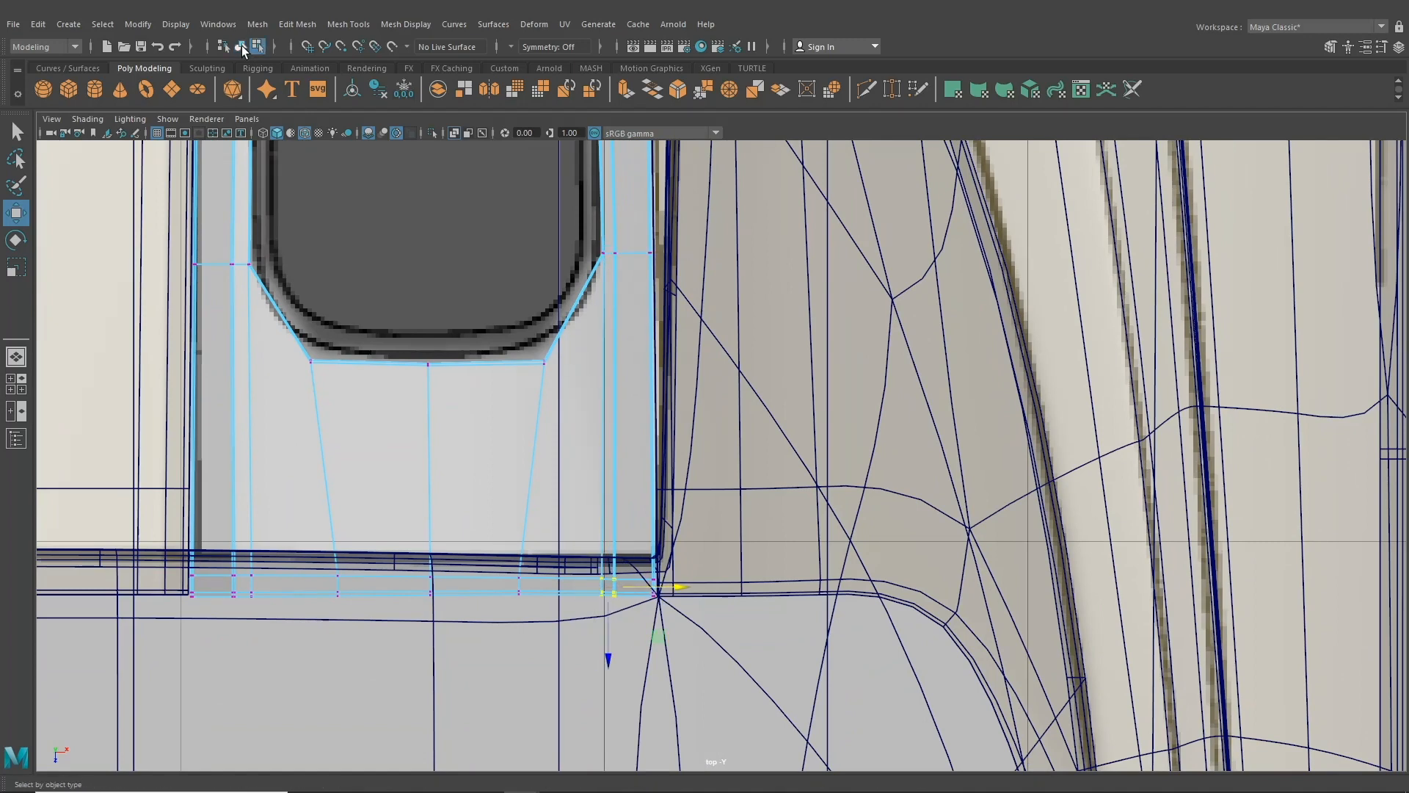
pyautogui.click(242, 48)
pyautogui.press('3')
pyautogui.keyDown('alt'); pyautogui.moveTo(489, 326); pyautogui.dragTo(492, 334); pyautogui.keyUp('alt')
pyautogui.keyDown('alt'); pyautogui.moveTo(492, 335); pyautogui.dragTo(512, 432, button='middle'); pyautogui.keyUp('alt')
pyautogui.click(16, 357)
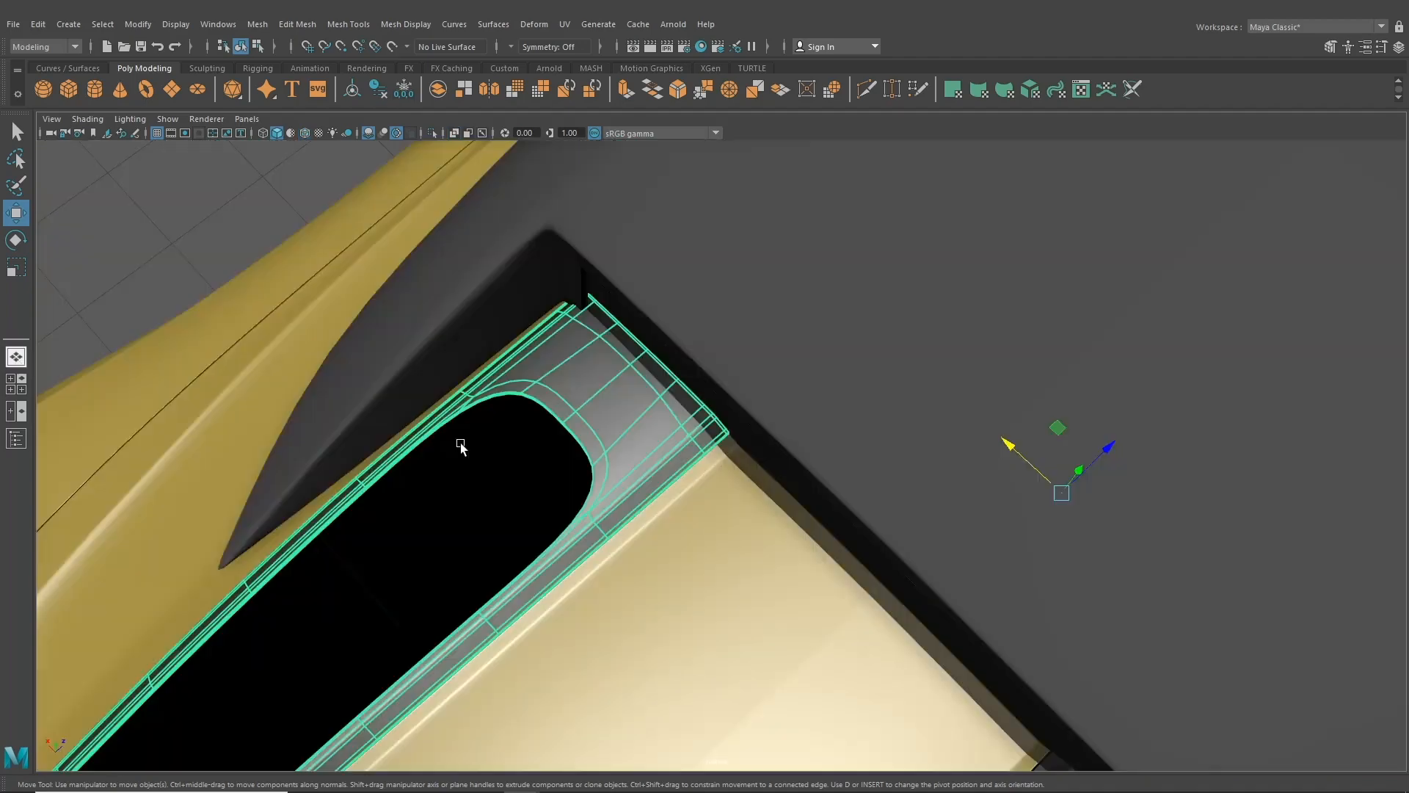
pyautogui.keyDown('alt'); pyautogui.moveTo(652, 527); pyautogui.dragTo(464, 451); pyautogui.keyUp('alt')
pyautogui.press('f')
pyautogui.keyDown('alt'); pyautogui.moveTo(760, 543); pyautogui.dragTo(947, 583, button='middle'); pyautogui.keyUp('alt')
pyautogui.scroll(4, 597, 419)
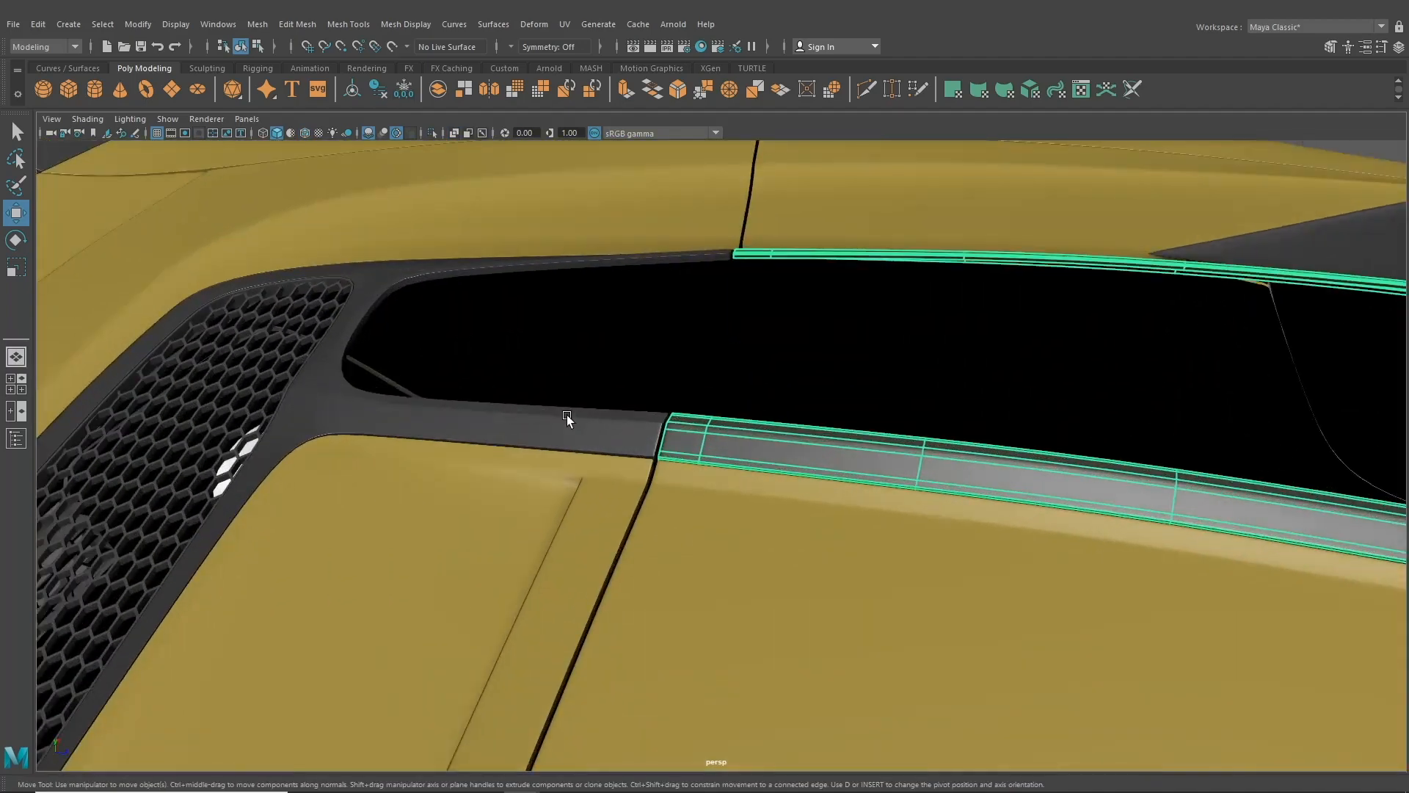
# - Select the rear vent frame piece, turn off its smooth preview and examine the edges around its opening
pyautogui.click(566, 415)
pyautogui.keyDown('alt'); pyautogui.moveTo(567, 416); pyautogui.dragTo(662, 468, button='middle'); pyautogui.keyUp('alt')
pyautogui.scroll(1, 661, 468)
pyautogui.press('1')
pyautogui.keyDown('alt'); pyautogui.moveTo(534, 481); pyautogui.dragTo(421, 360); pyautogui.keyUp('alt')
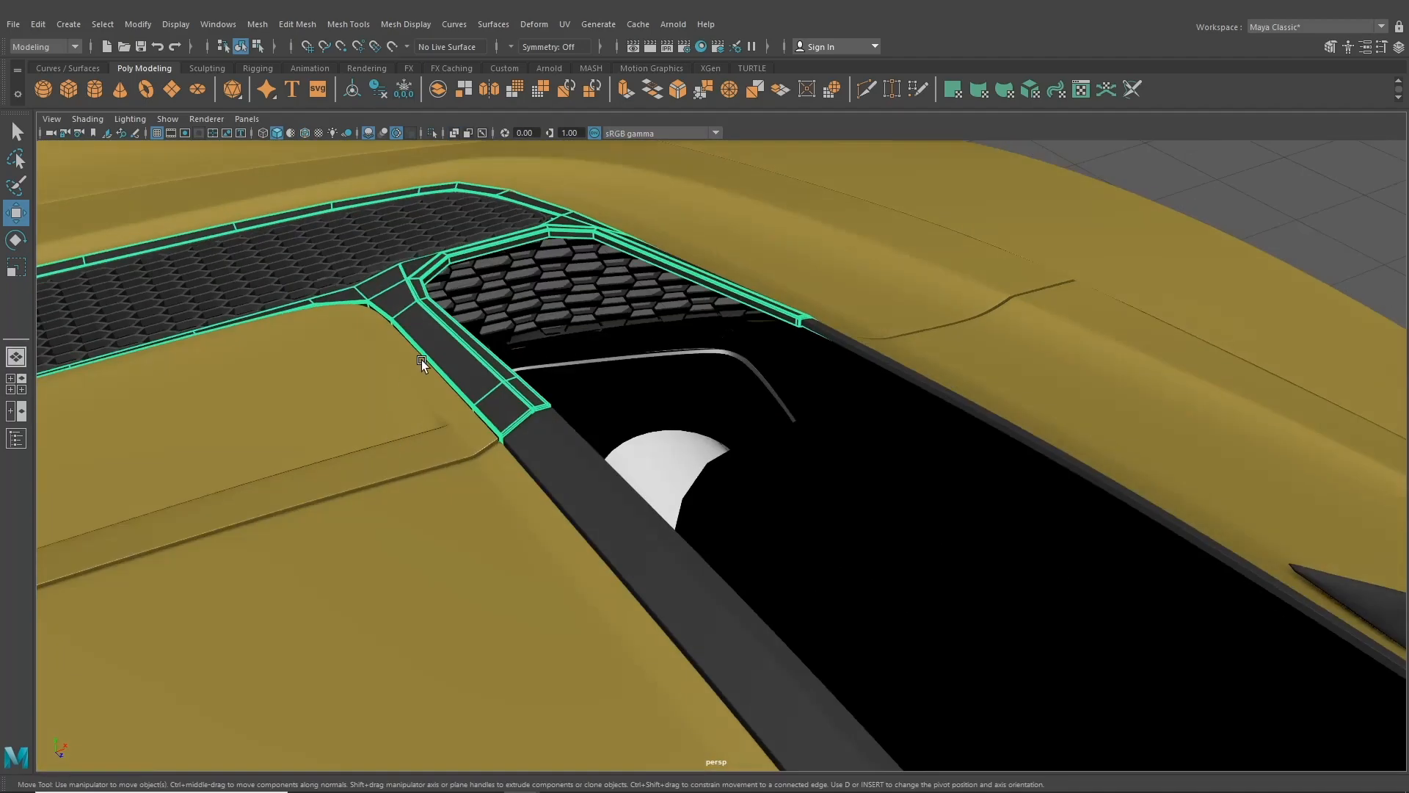
pyautogui.keyDown('alt'); pyautogui.moveTo(421, 360); pyautogui.dragTo(554, 496, button='middle'); pyautogui.keyUp('alt')
pyautogui.scroll(3, 554, 496)
pyautogui.keyDown('alt'); pyautogui.moveTo(553, 497); pyautogui.dragTo(471, 443); pyautogui.keyUp('alt')
pyautogui.keyDown('alt'); pyautogui.moveTo(472, 443); pyautogui.dragTo(614, 469, button='middle'); pyautogui.keyUp('alt')
pyautogui.scroll(2, 613, 469)
pyautogui.keyDown('alt'); pyautogui.moveTo(614, 468); pyautogui.dragTo(247, 362); pyautogui.keyUp('alt')
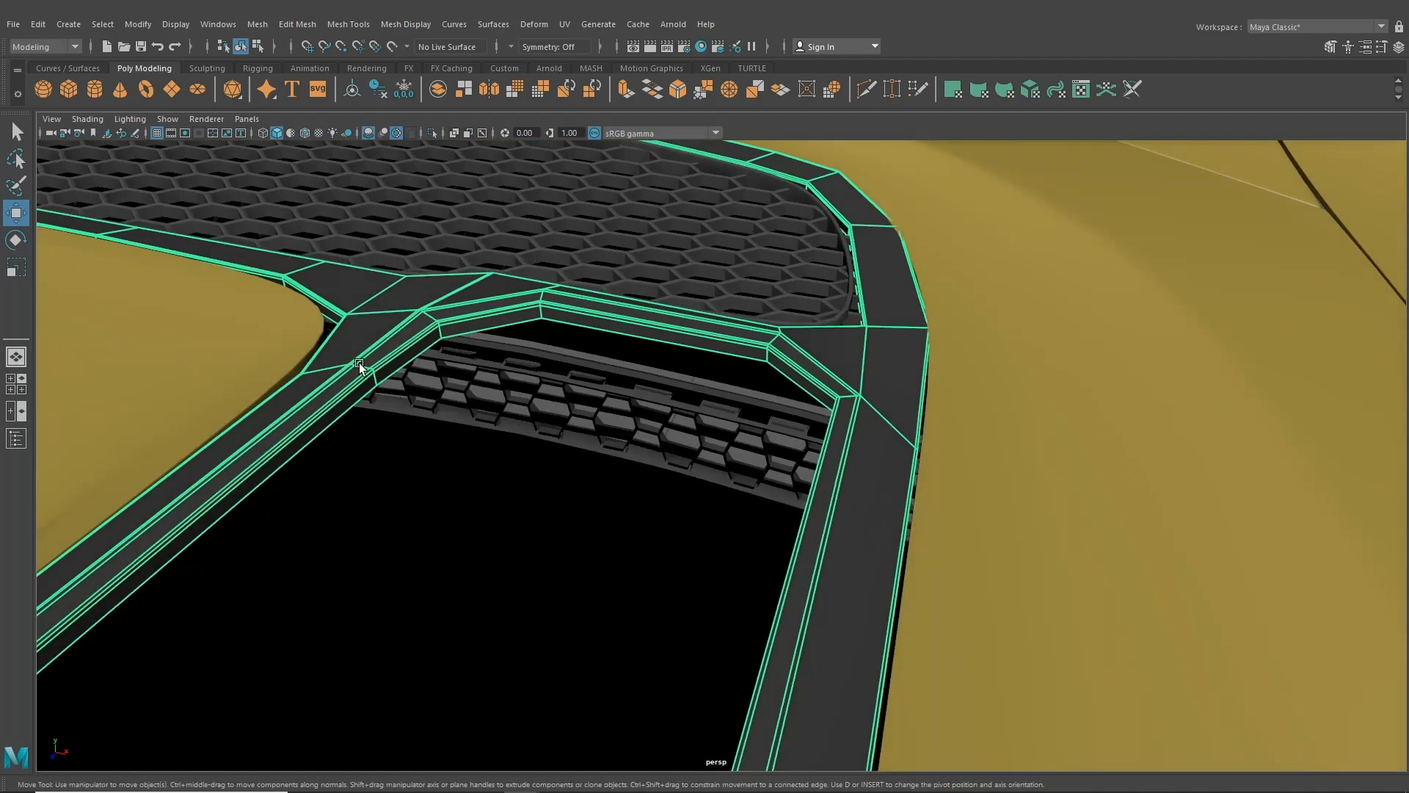
# - Compare the rear frame piece with the blueprint in the top view and put it in edge mode
pyautogui.press('space')
pyautogui.scroll(-10, 416, 320)
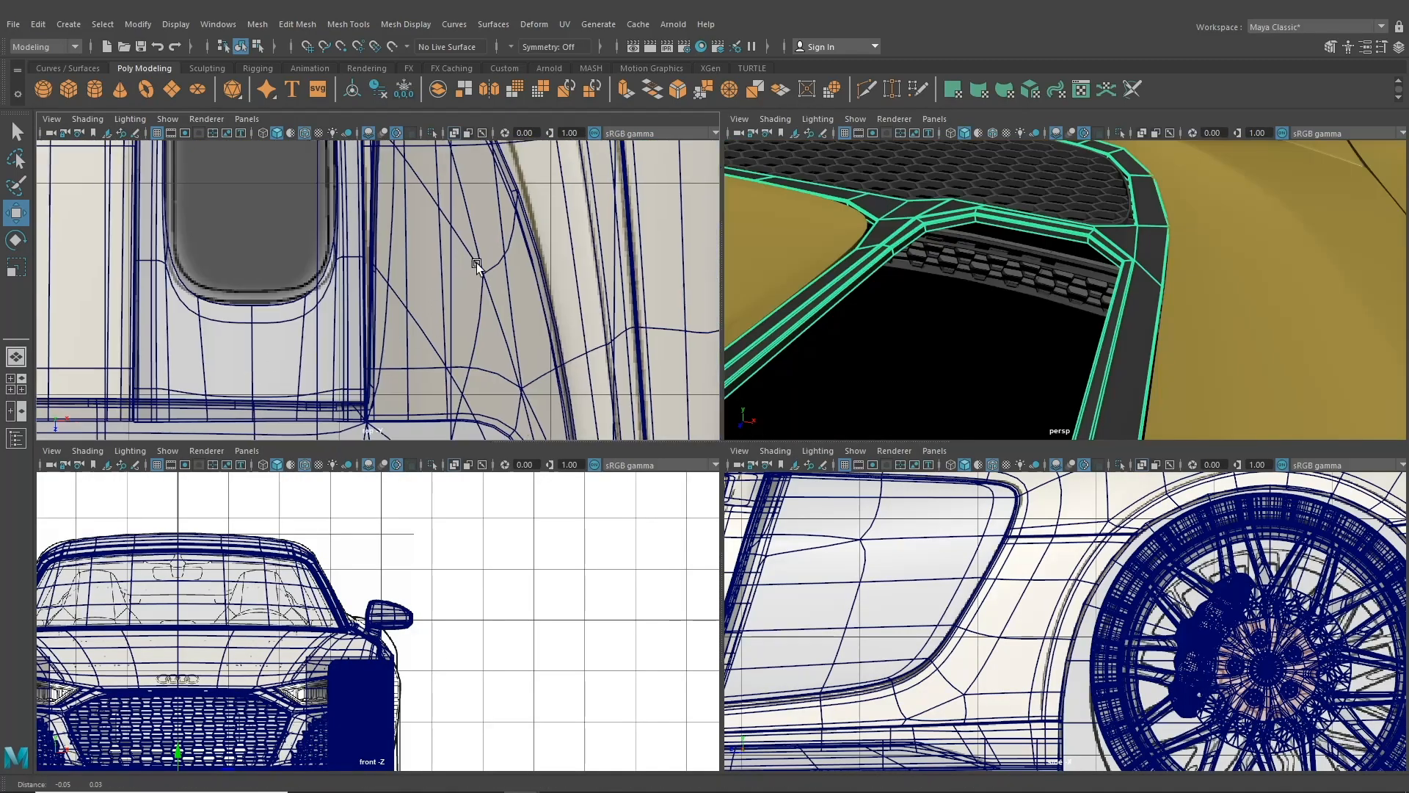
pyautogui.scroll(10, 487, 360)
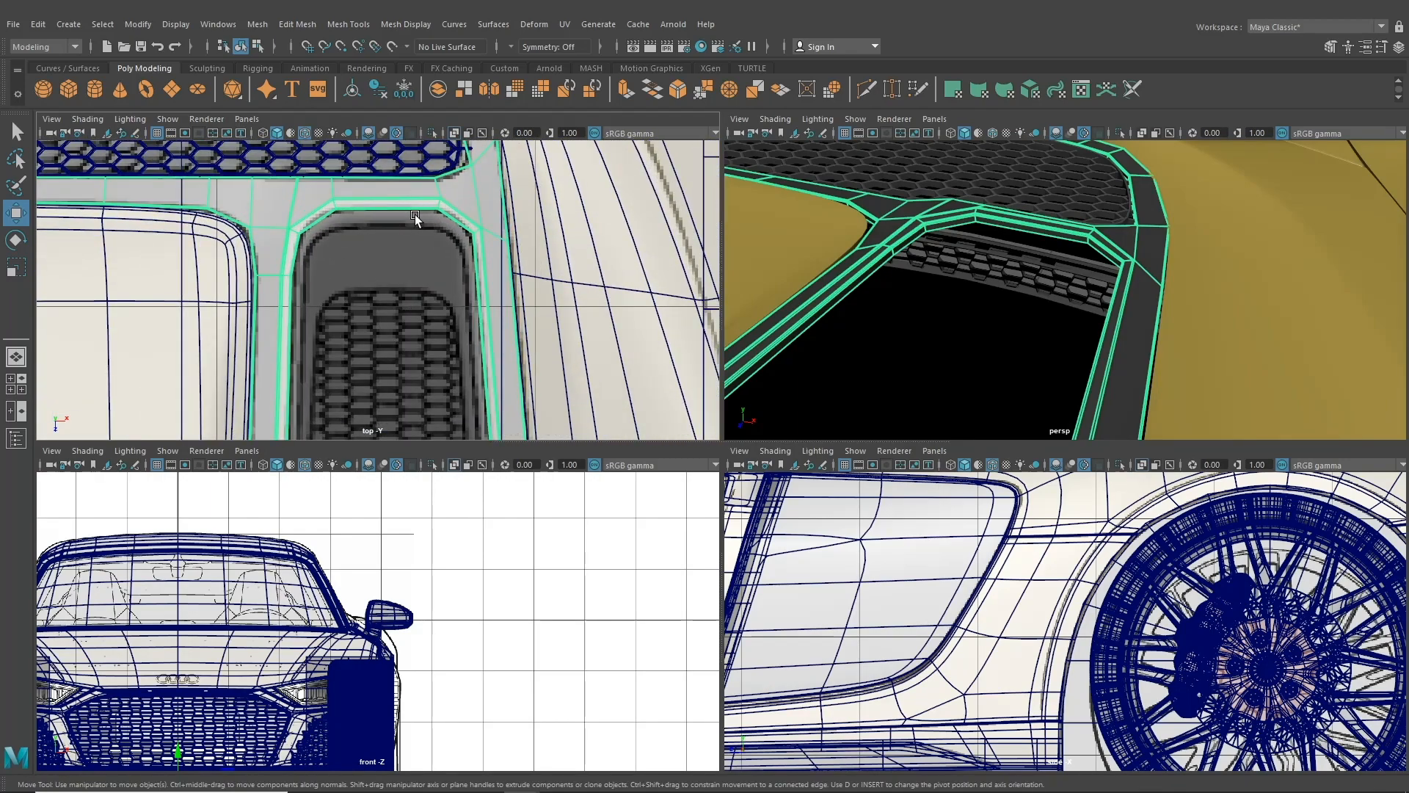
pyautogui.scroll(-4, 407, 224)
pyautogui.scroll(6, 419, 309)
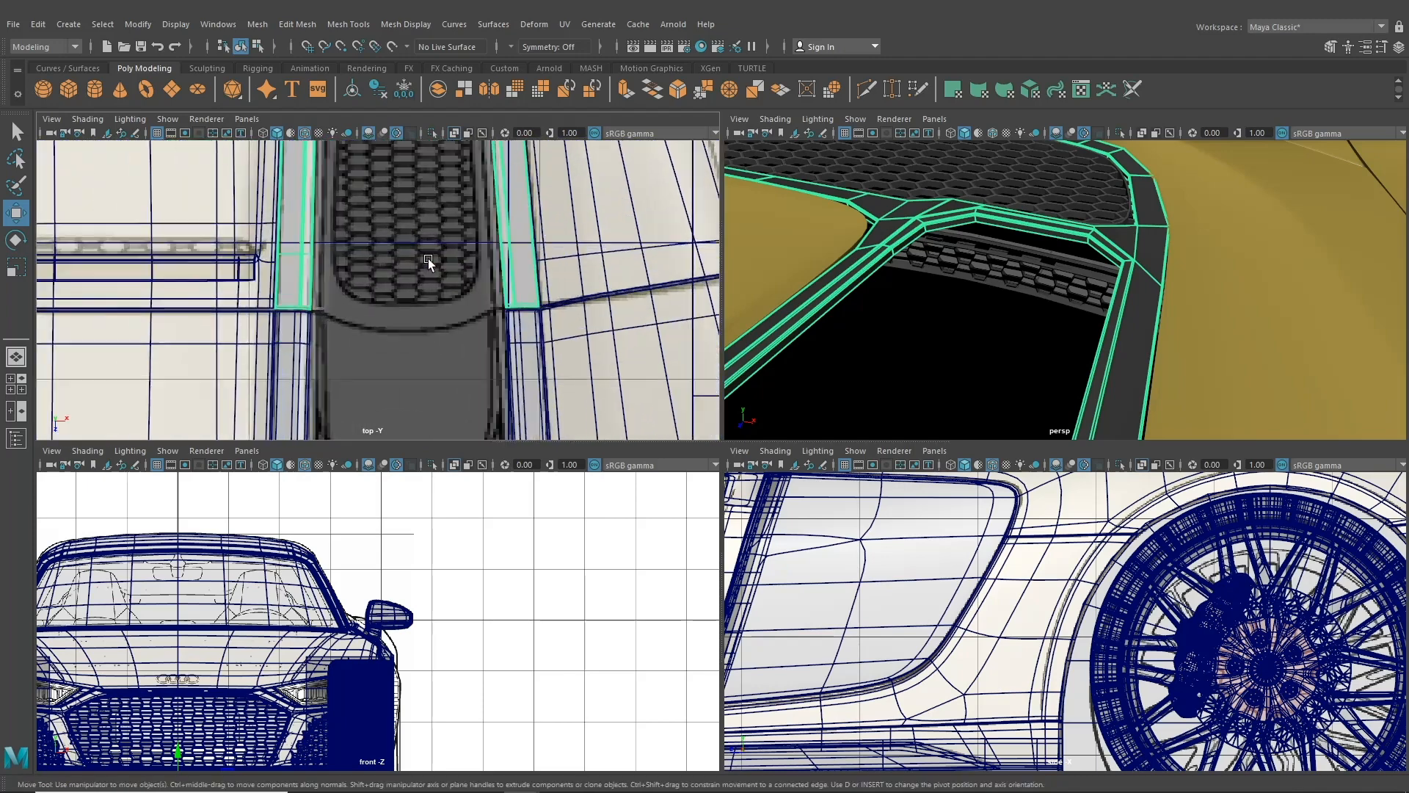
pyautogui.moveTo(505, 242); pyautogui.dragTo(505, 214, button='right')
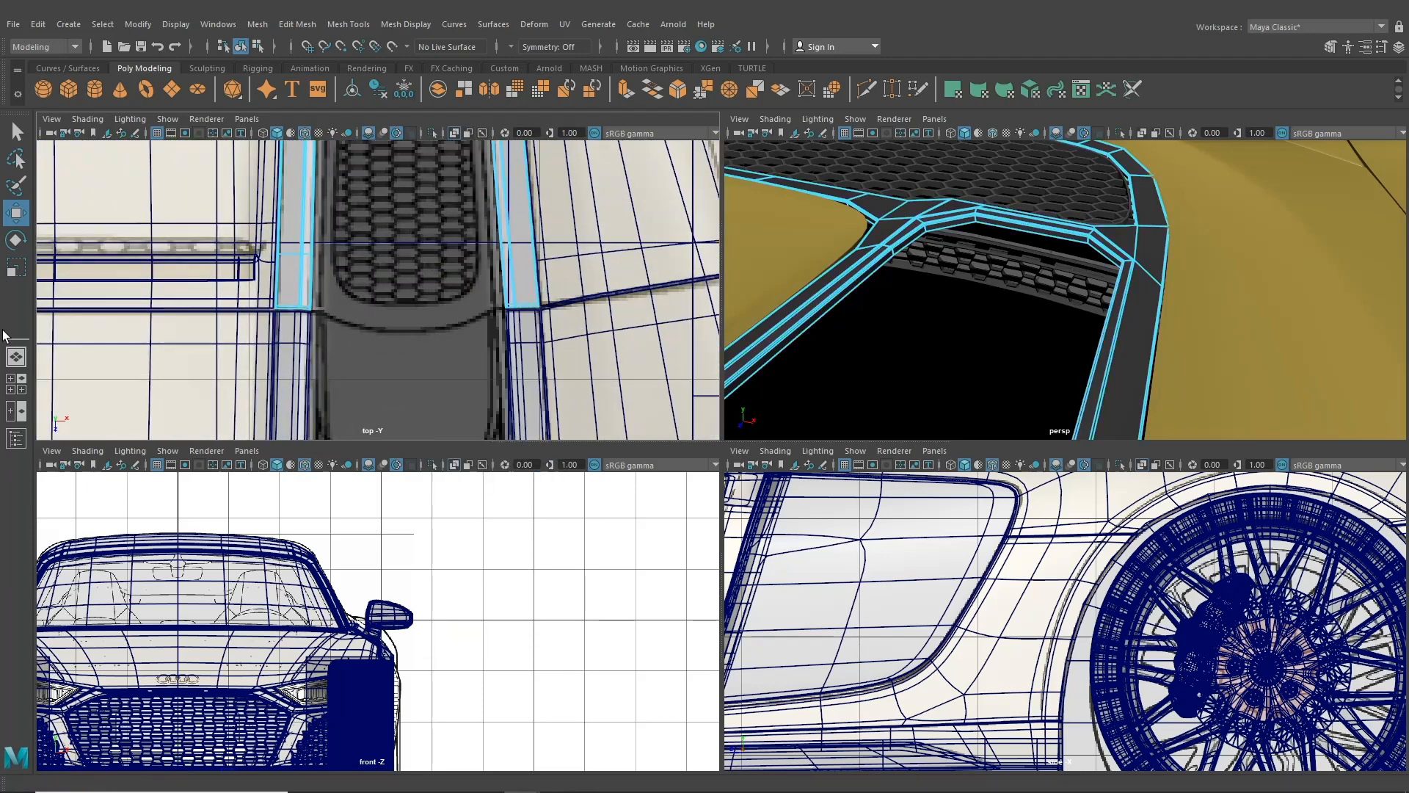
pyautogui.click(15, 360)
# - Extrude the edge loop around the rear frame's vent opening inward and check the new edges against the top blueprint
pyautogui.keyDown('alt'); pyautogui.moveTo(785, 404); pyautogui.dragTo(1067, 476); pyautogui.keyUp('alt')
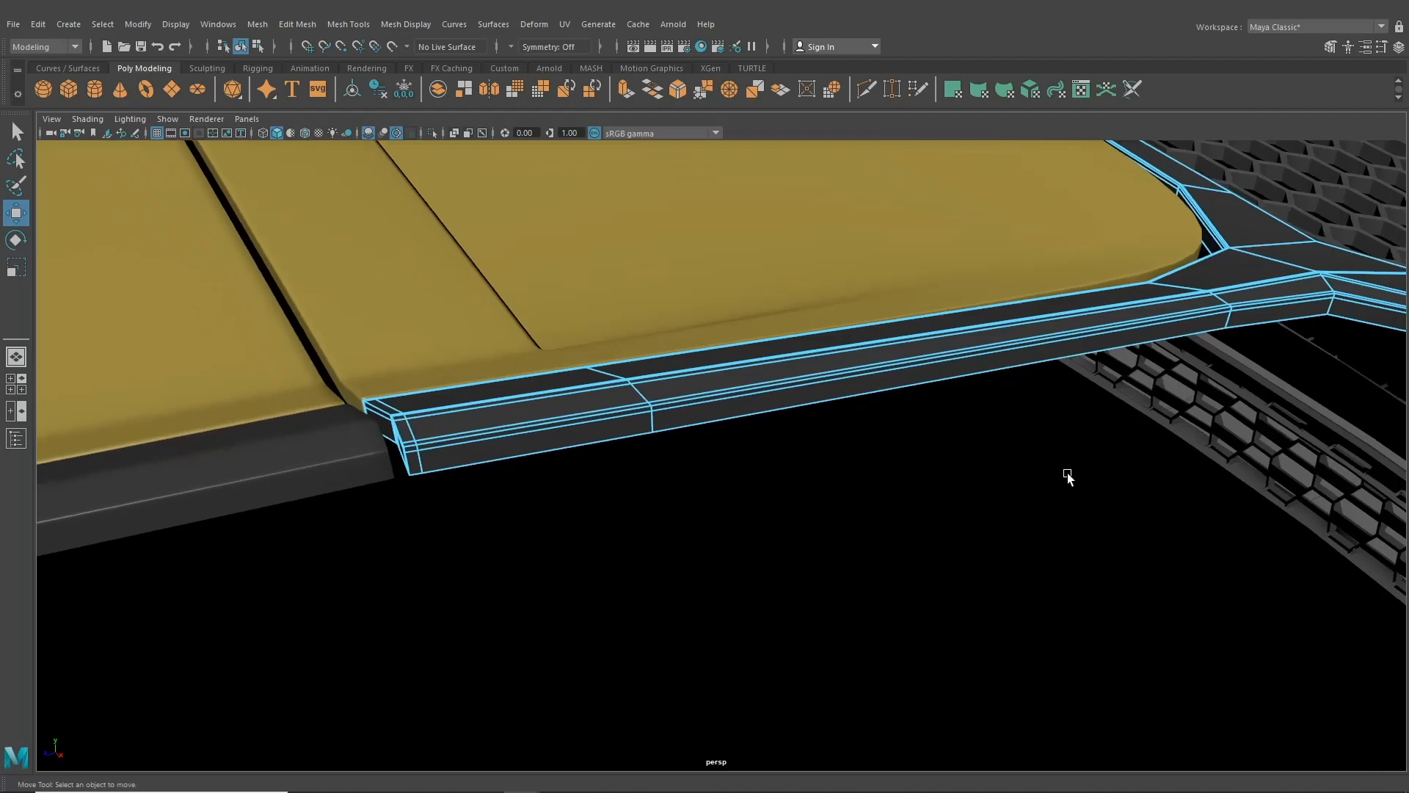
pyautogui.doubleClick(462, 437)
pyautogui.keyDown('alt'); pyautogui.moveTo(650, 515); pyautogui.dragTo(993, 315); pyautogui.keyUp('alt')
pyautogui.hotkey('ctrl', 'e')
pyautogui.press('t')
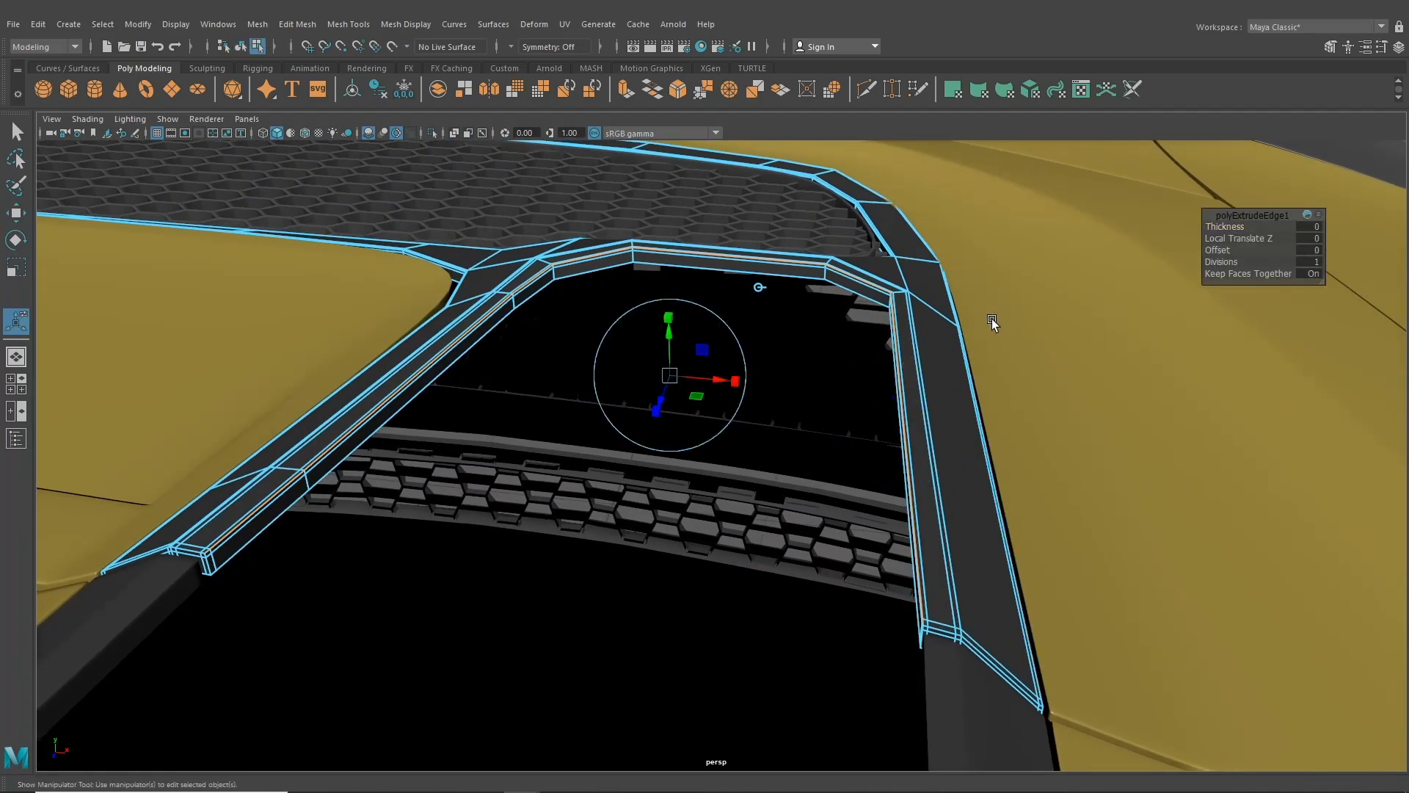
pyautogui.moveTo(673, 382); pyautogui.dragTo(682, 345)
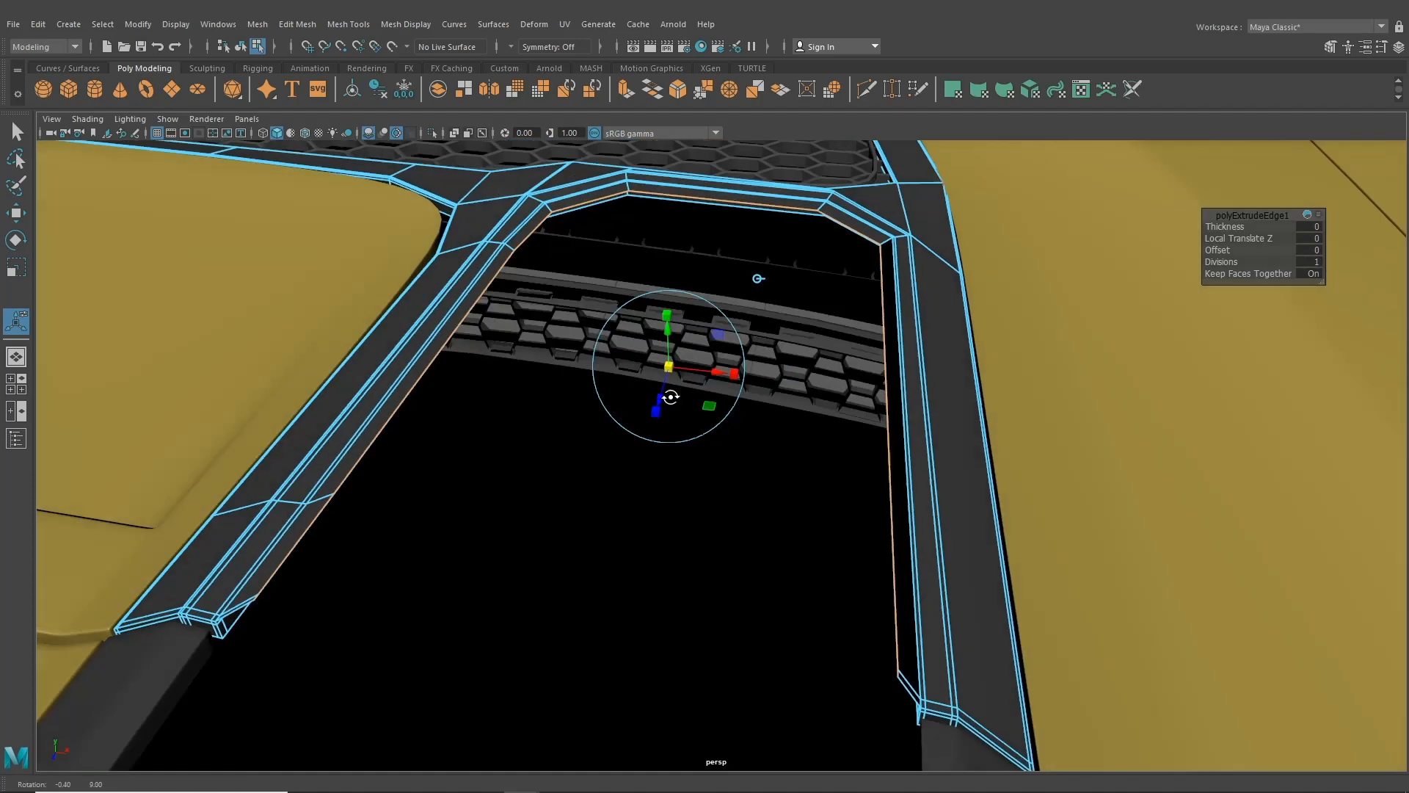
pyautogui.scroll(3, 683, 345)
pyautogui.click(16, 383)
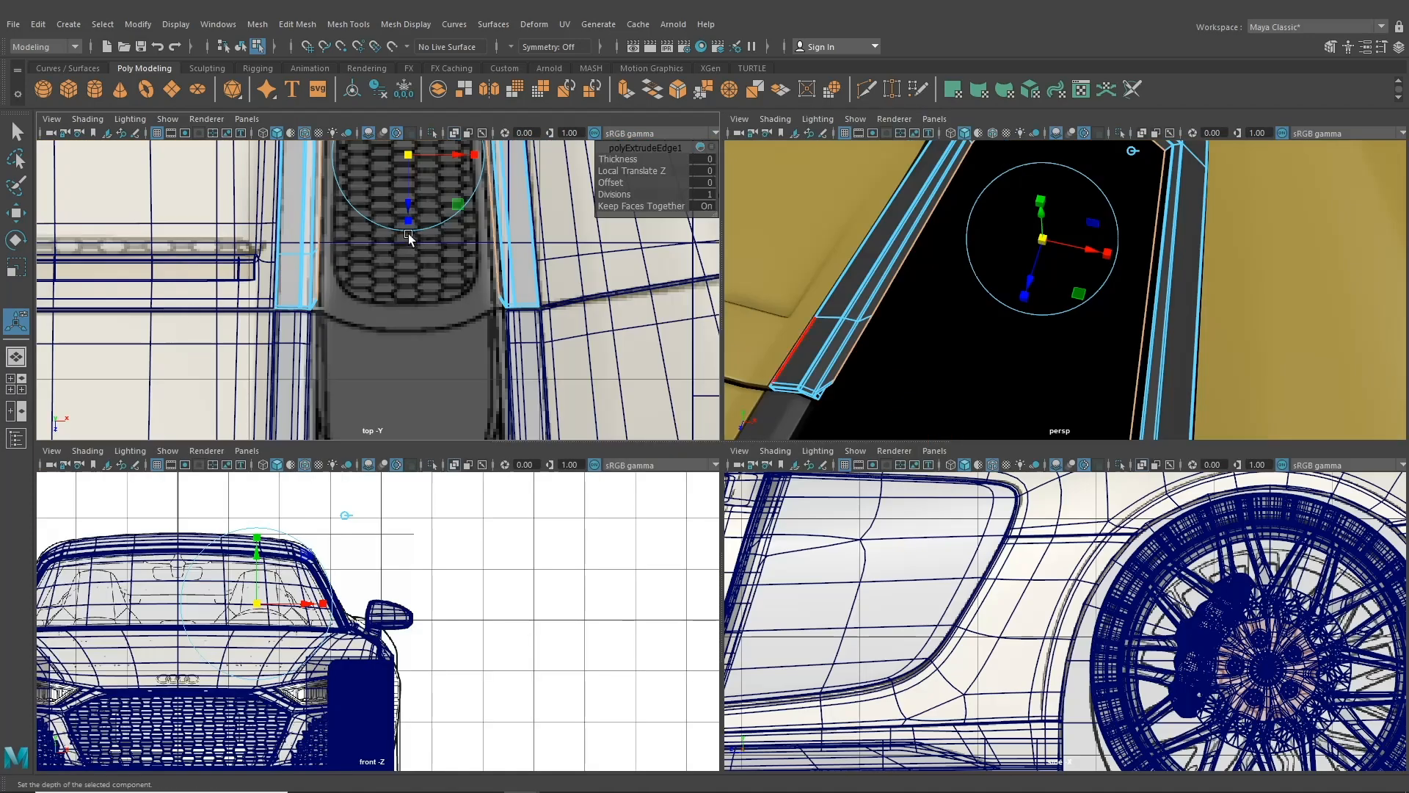
pyautogui.press('f')
pyautogui.keyDown('alt'); pyautogui.moveTo(470, 425); pyautogui.dragTo(451, 318, button='middle'); pyautogui.keyUp('alt')
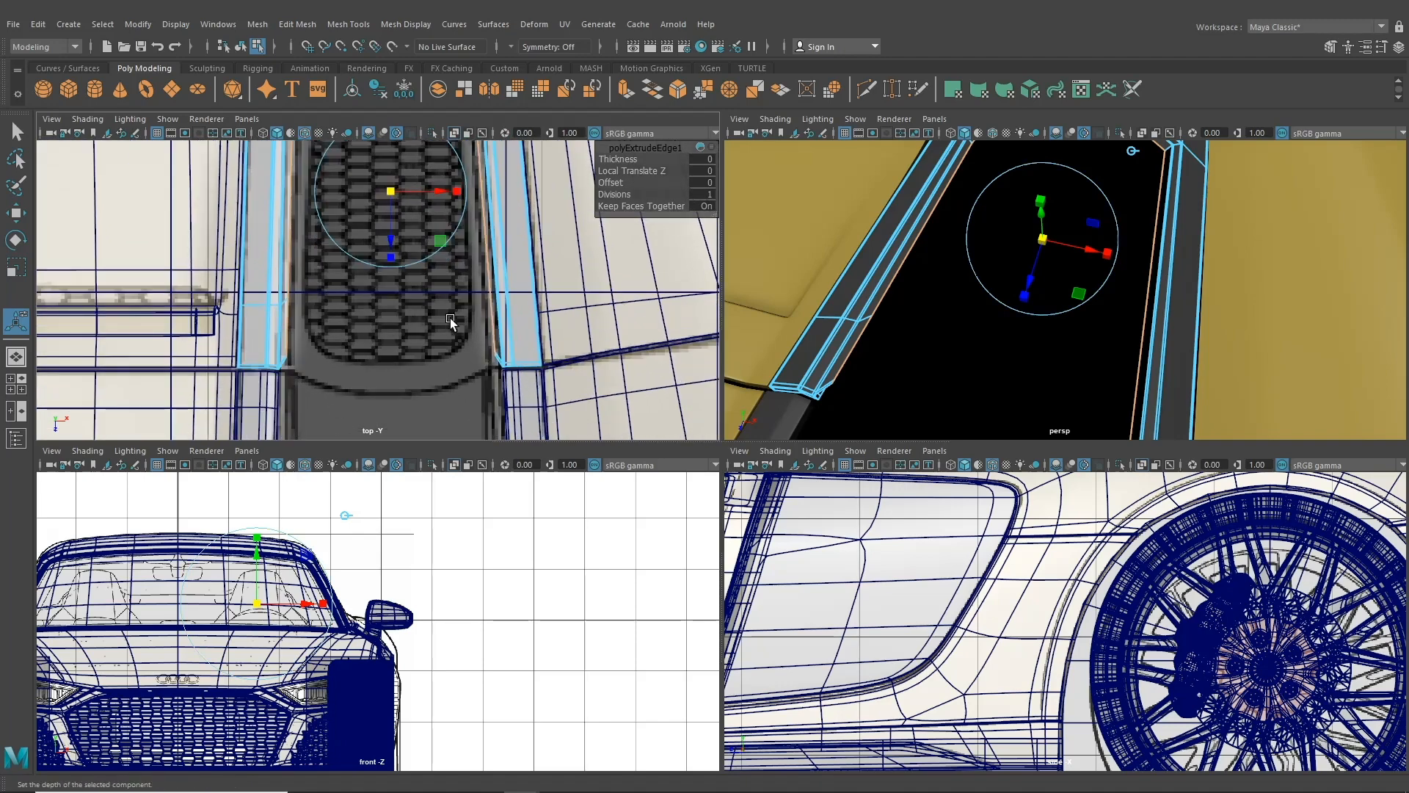
pyautogui.press('space')
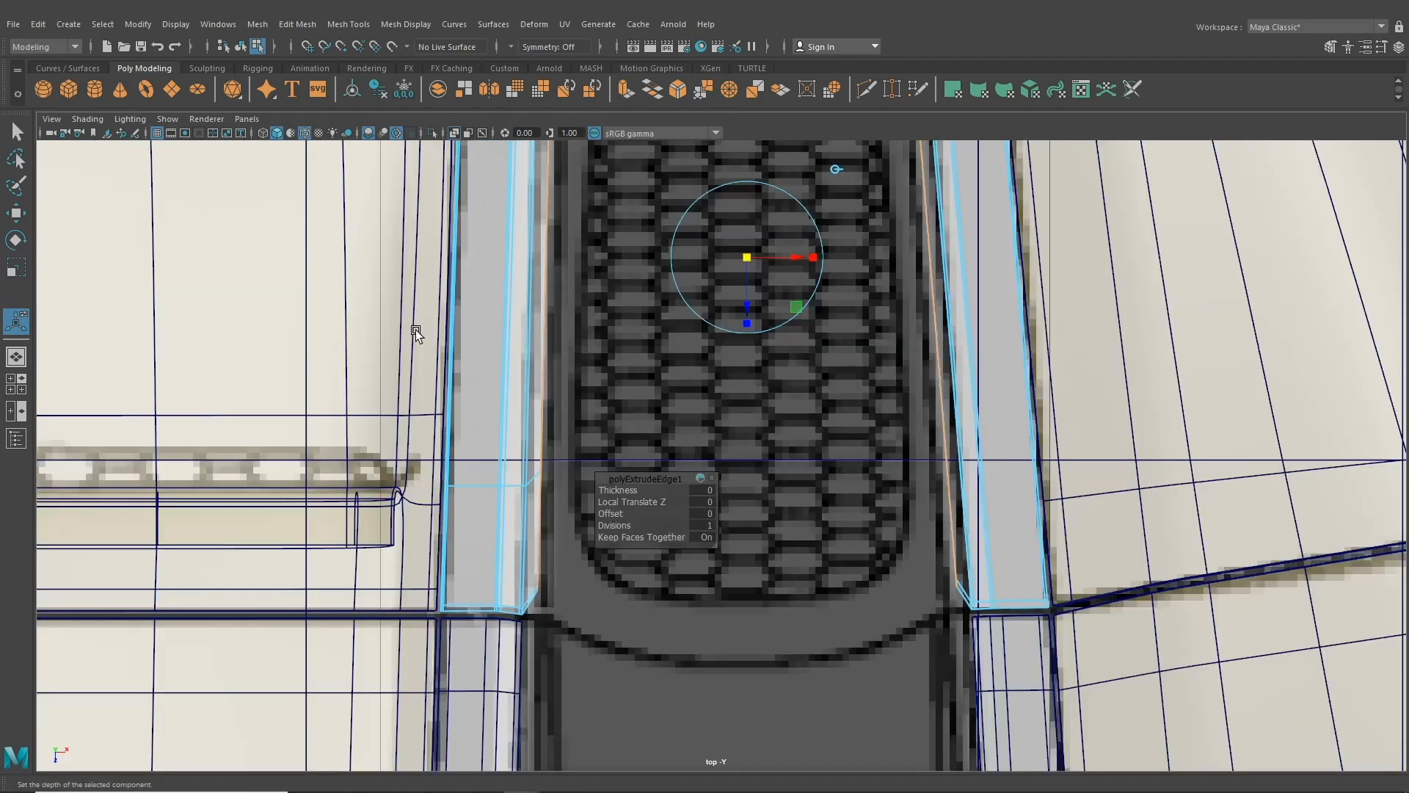
# - Leave the rear frame piece and extrude the inner edge loop of the front frame piece around the vent opening
pyautogui.click(242, 46)
pyautogui.click(21, 363)
pyautogui.keyDown('alt'); pyautogui.moveTo(441, 450); pyautogui.dragTo(811, 412); pyautogui.keyUp('alt')
pyautogui.click(525, 304)
pyautogui.click(544, 330)
pyautogui.moveTo(544, 330); pyautogui.dragTo(629, 317, button='right')
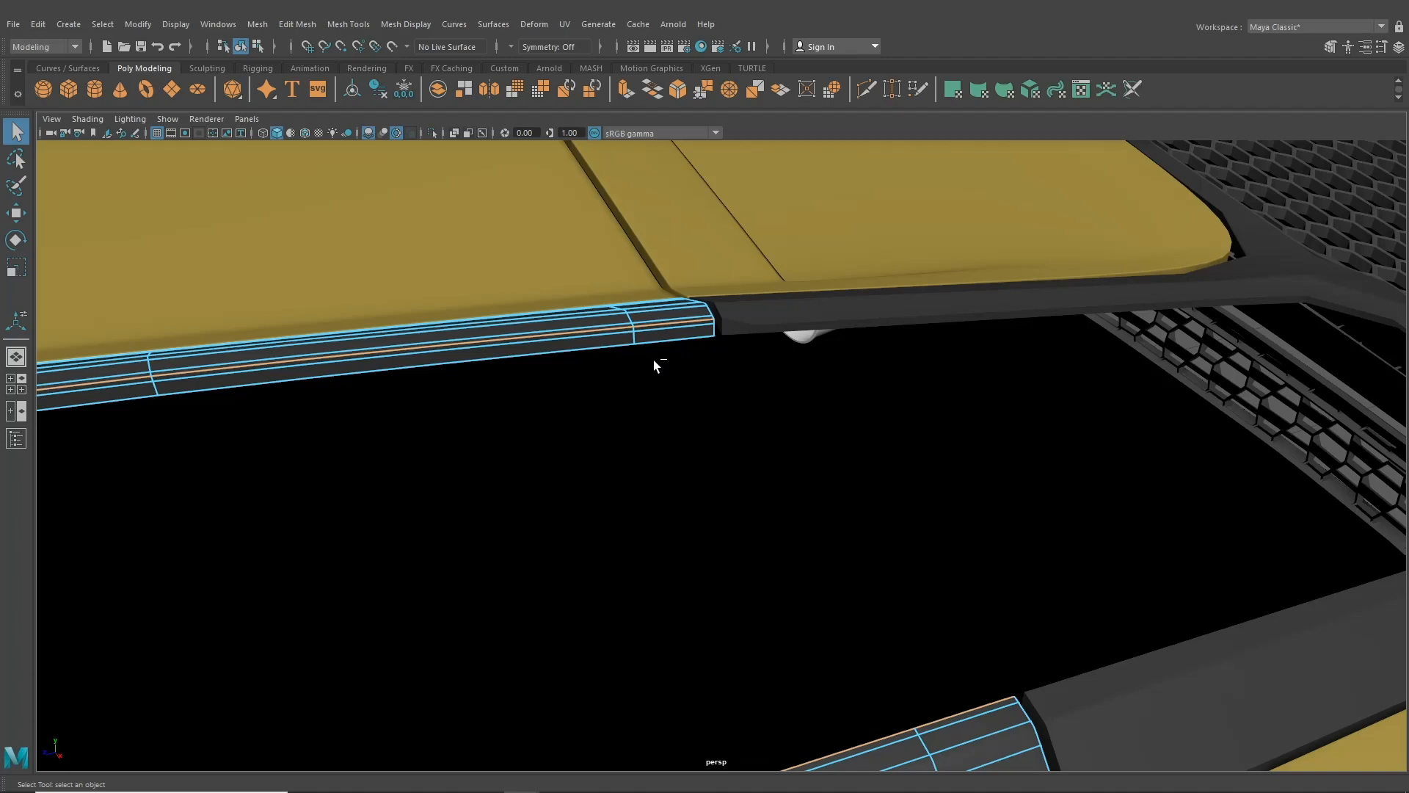
pyautogui.hotkey('ctrl', 'e')
pyautogui.keyDown('alt'); pyautogui.moveTo(655, 365); pyautogui.dragTo(610, 355); pyautogui.keyUp('alt')
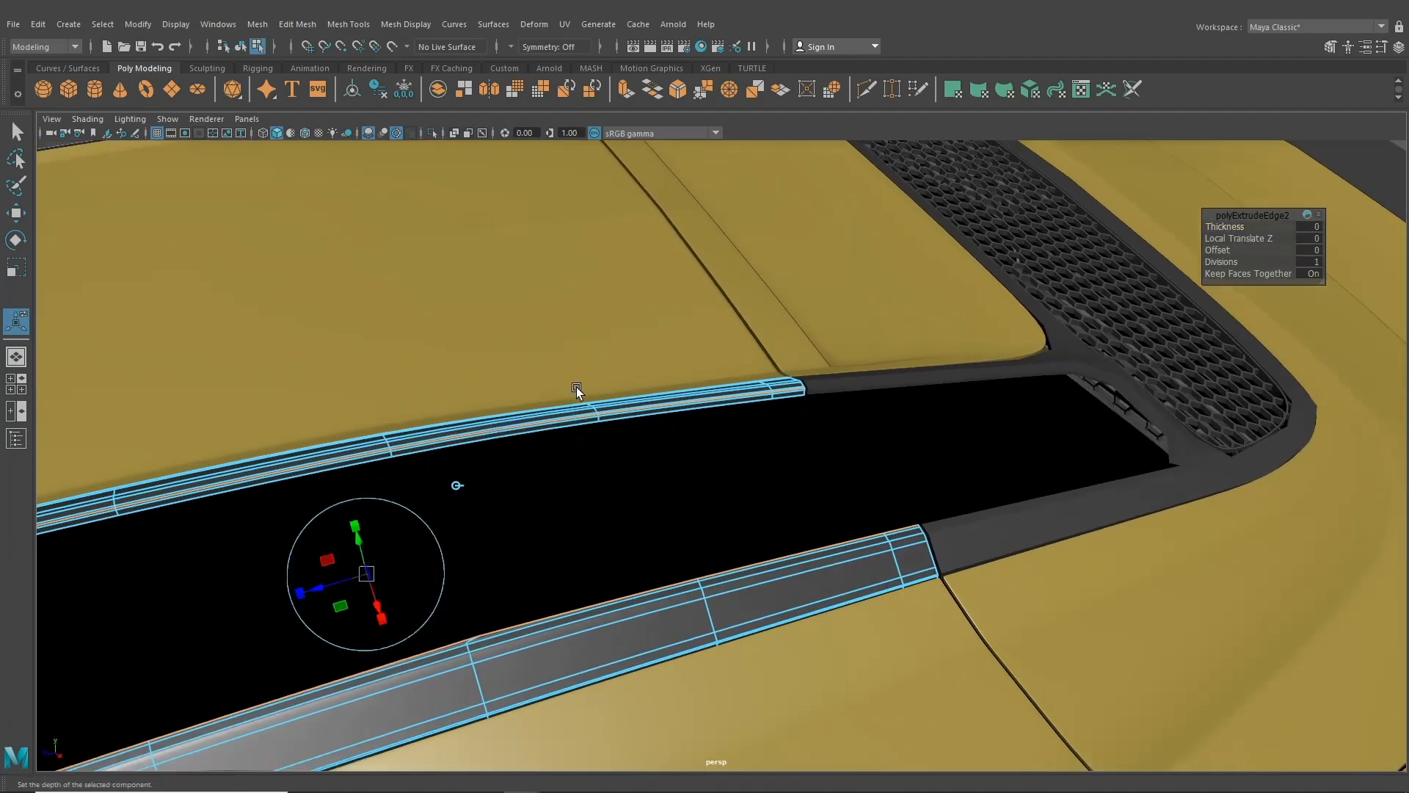
# - Pull the front frame's newly extruded edges into the vent opening and turn off the piece's smooth preview
pyautogui.keyDown('alt'); pyautogui.moveTo(576, 391); pyautogui.dragTo(717, 335, button='middle'); pyautogui.keyUp('alt')
pyautogui.scroll(5, 535, 456)
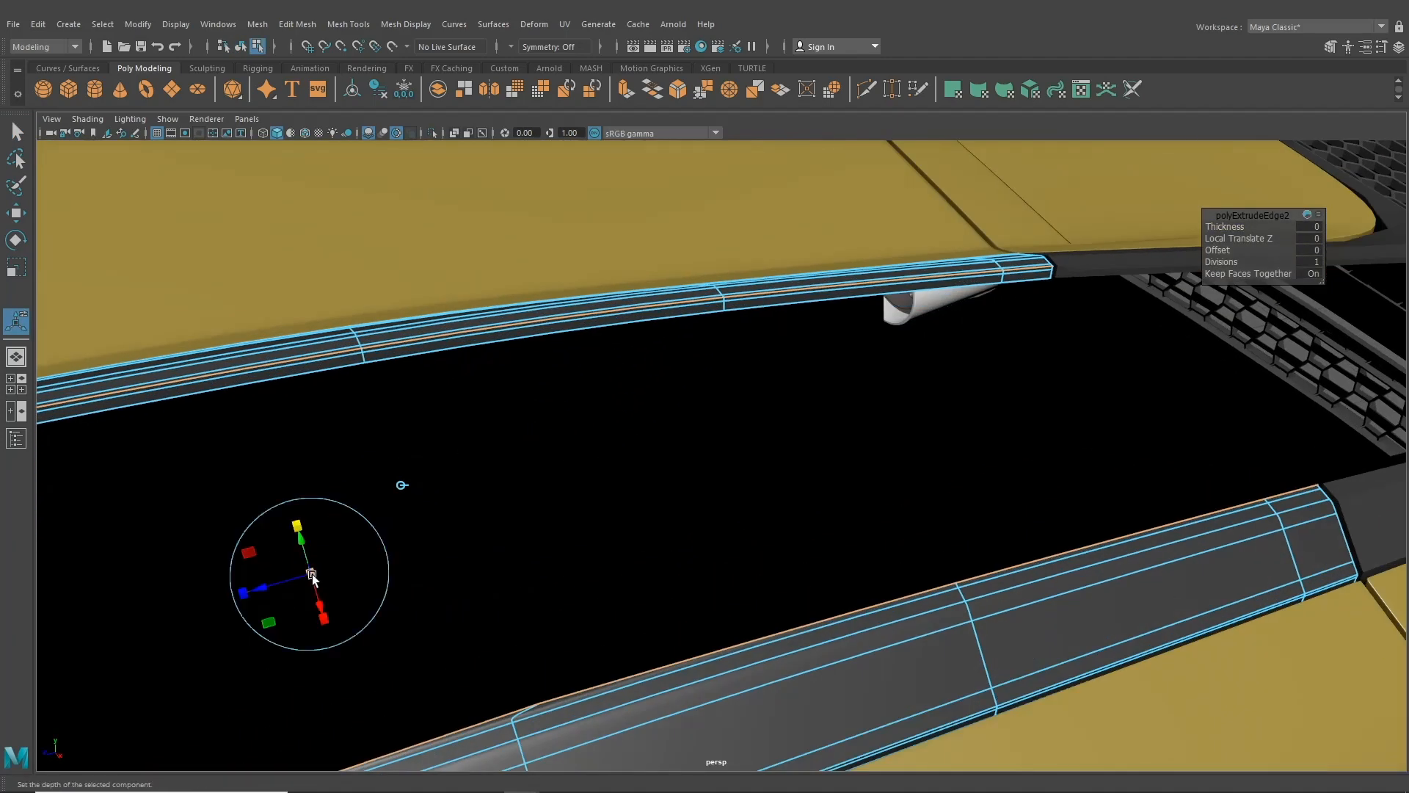
pyautogui.keyDown('alt'); pyautogui.moveTo(312, 577); pyautogui.dragTo(586, 576); pyautogui.keyUp('alt')
pyautogui.keyDown('alt'); pyautogui.moveTo(798, 513); pyautogui.dragTo(770, 520, button='middle'); pyautogui.keyUp('alt')
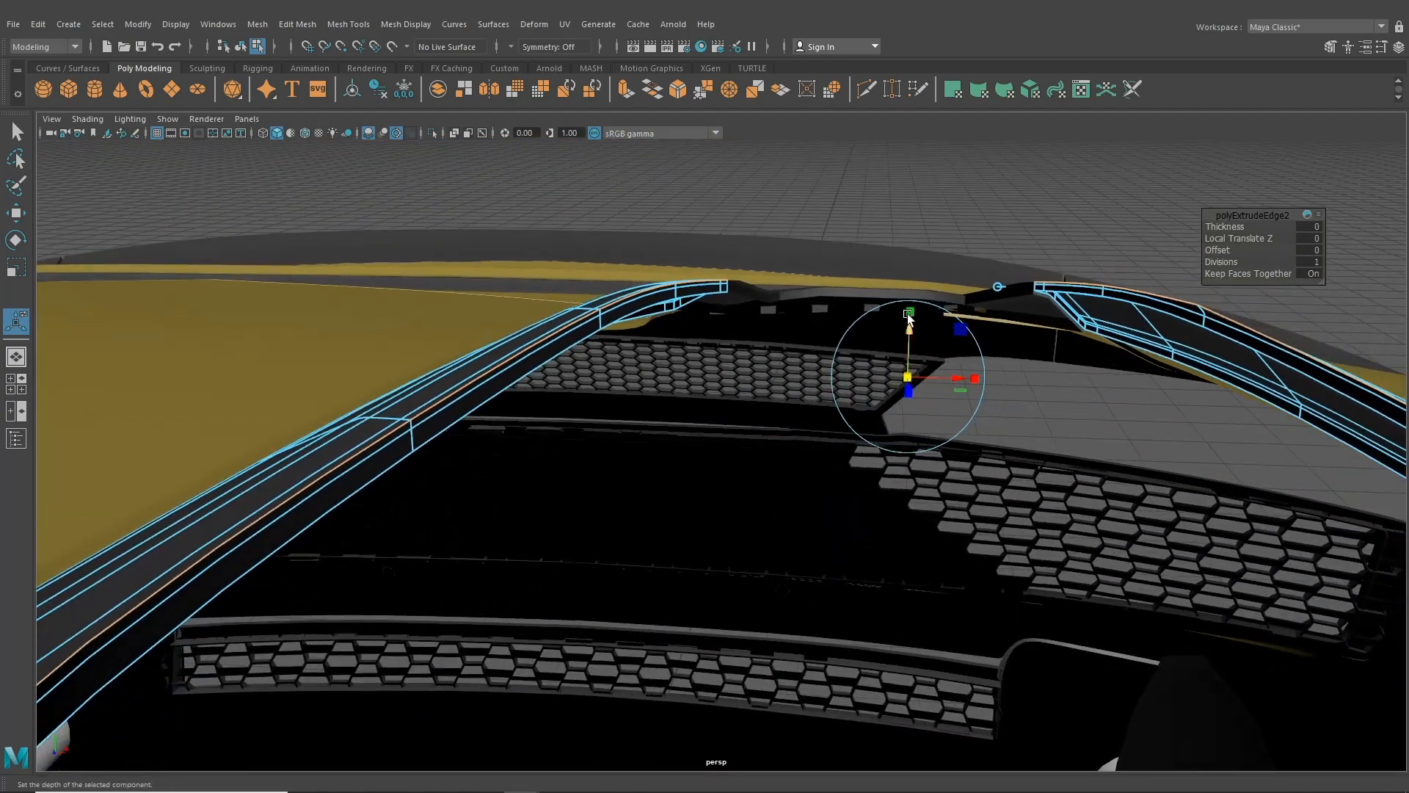
pyautogui.click(999, 286)
pyautogui.click(730, 201)
pyautogui.moveTo(906, 377); pyautogui.dragTo(902, 380)
pyautogui.moveTo(910, 319); pyautogui.dragTo(994, 297)
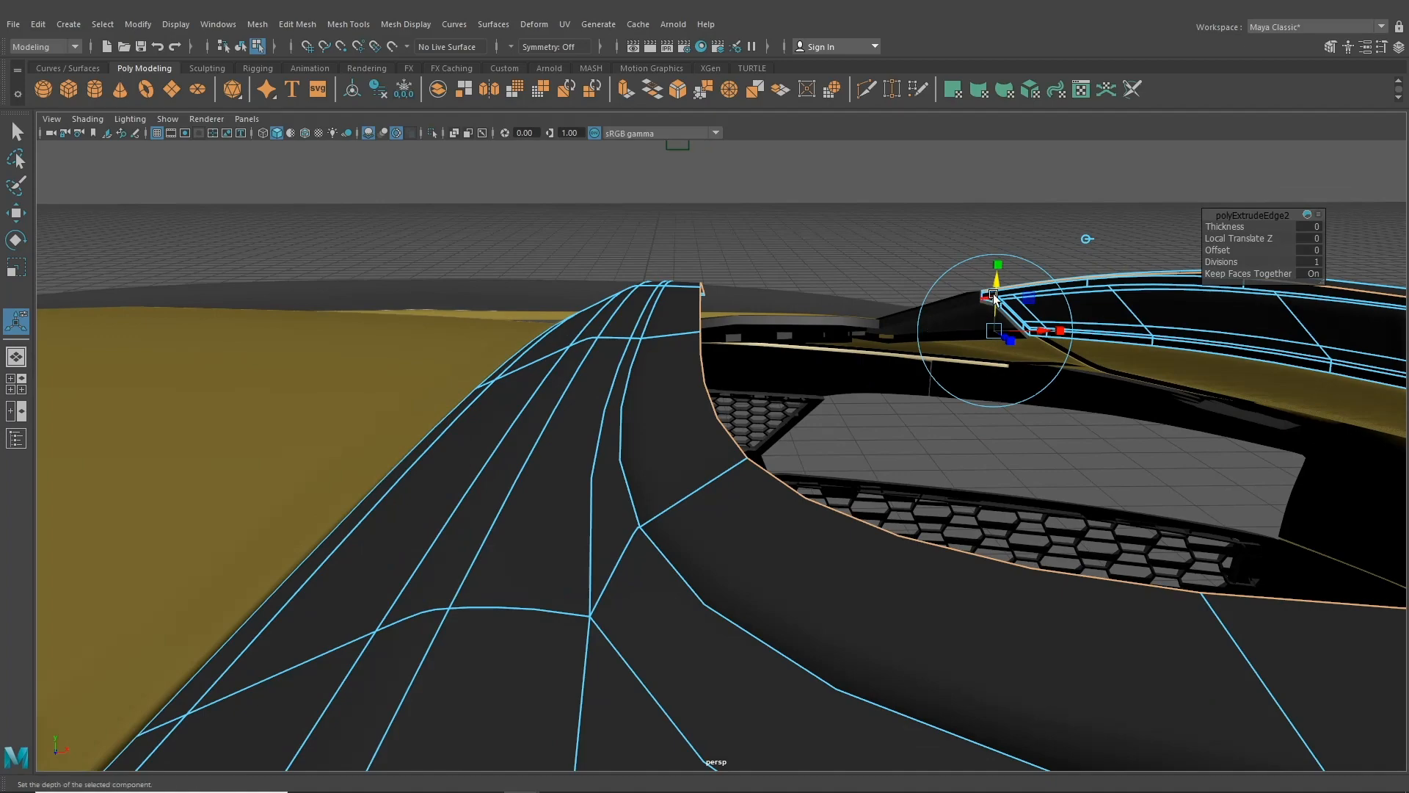
pyautogui.press('1')
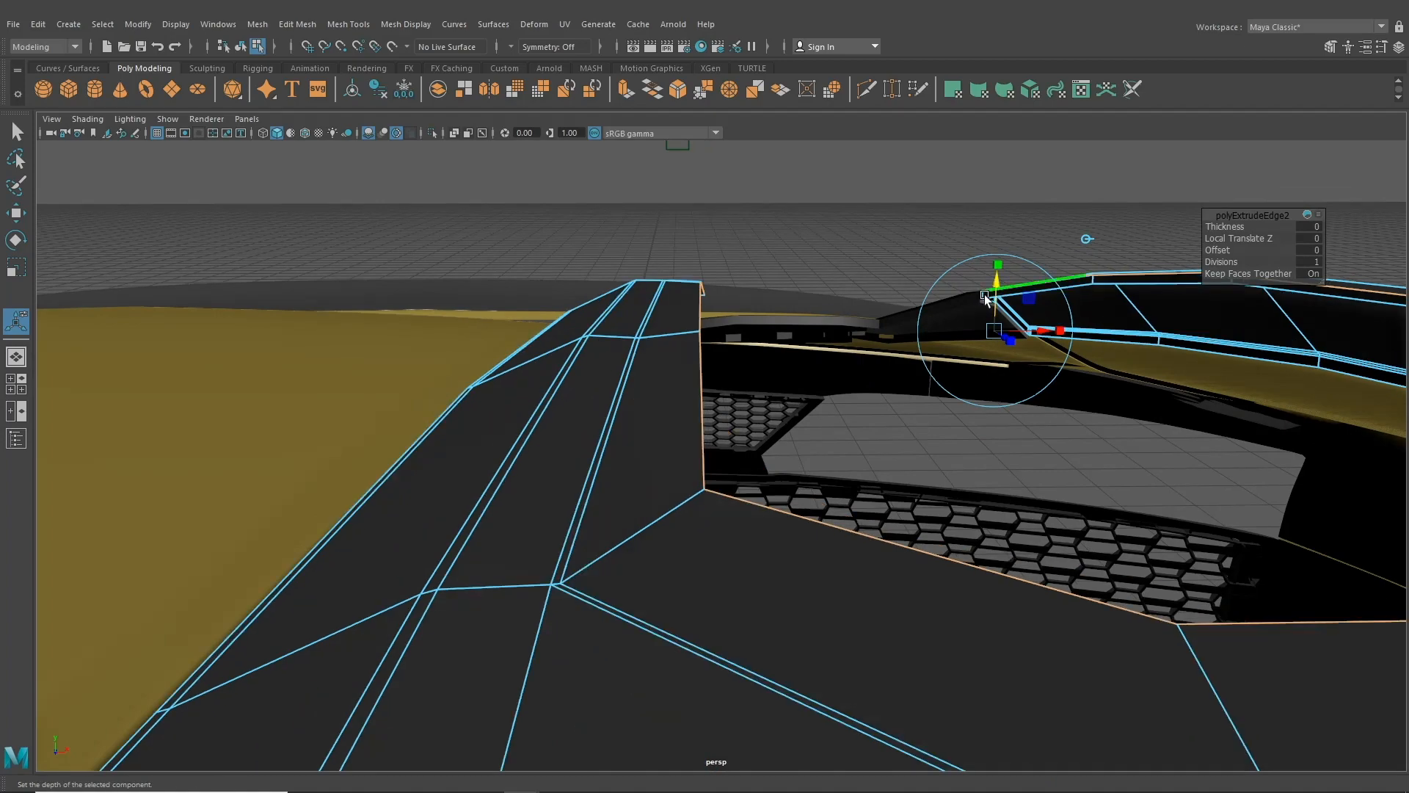
# - Try to separate the front frame's extruded inner faces from the rest of the piece with the Separate command
pyautogui.keyDown('alt'); pyautogui.moveTo(991, 292); pyautogui.dragTo(617, 440); pyautogui.keyUp('alt')
pyautogui.press('q')
pyautogui.click(630, 396)
pyautogui.rightClick(633, 394)
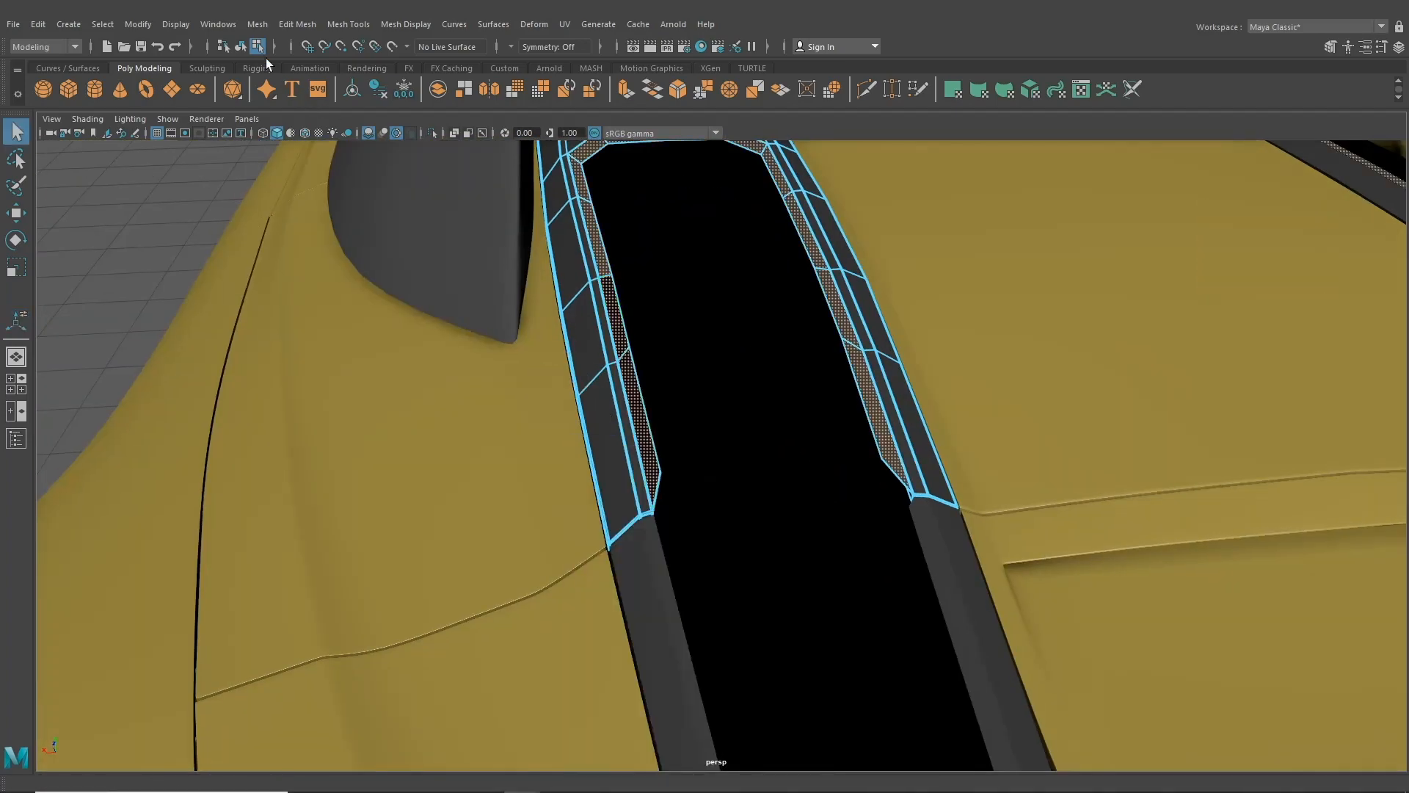
pyautogui.click(258, 24)
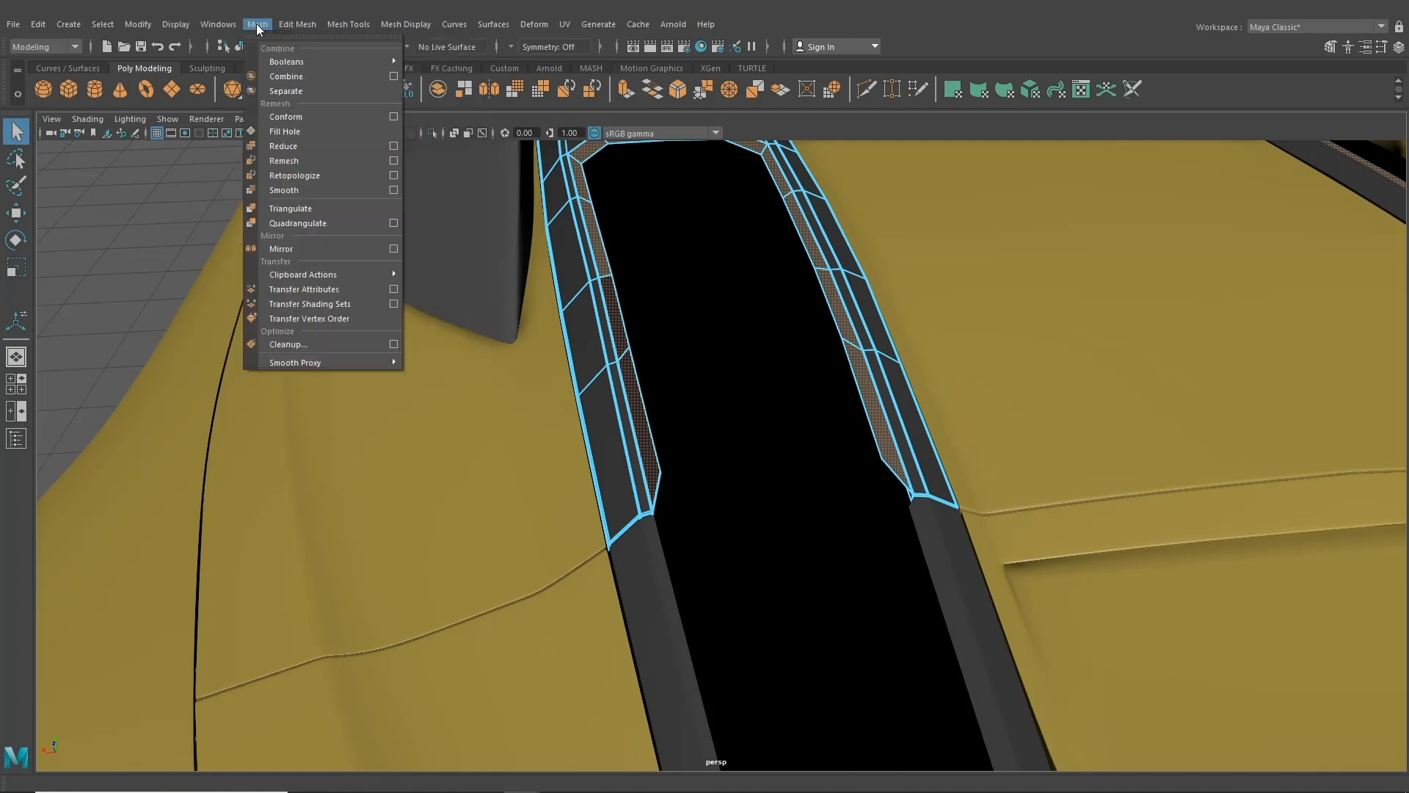
pyautogui.click(295, 90)
pyautogui.keyDown('alt'); pyautogui.moveTo(896, 501); pyautogui.dragTo(817, 435, button='middle'); pyautogui.keyUp('alt')
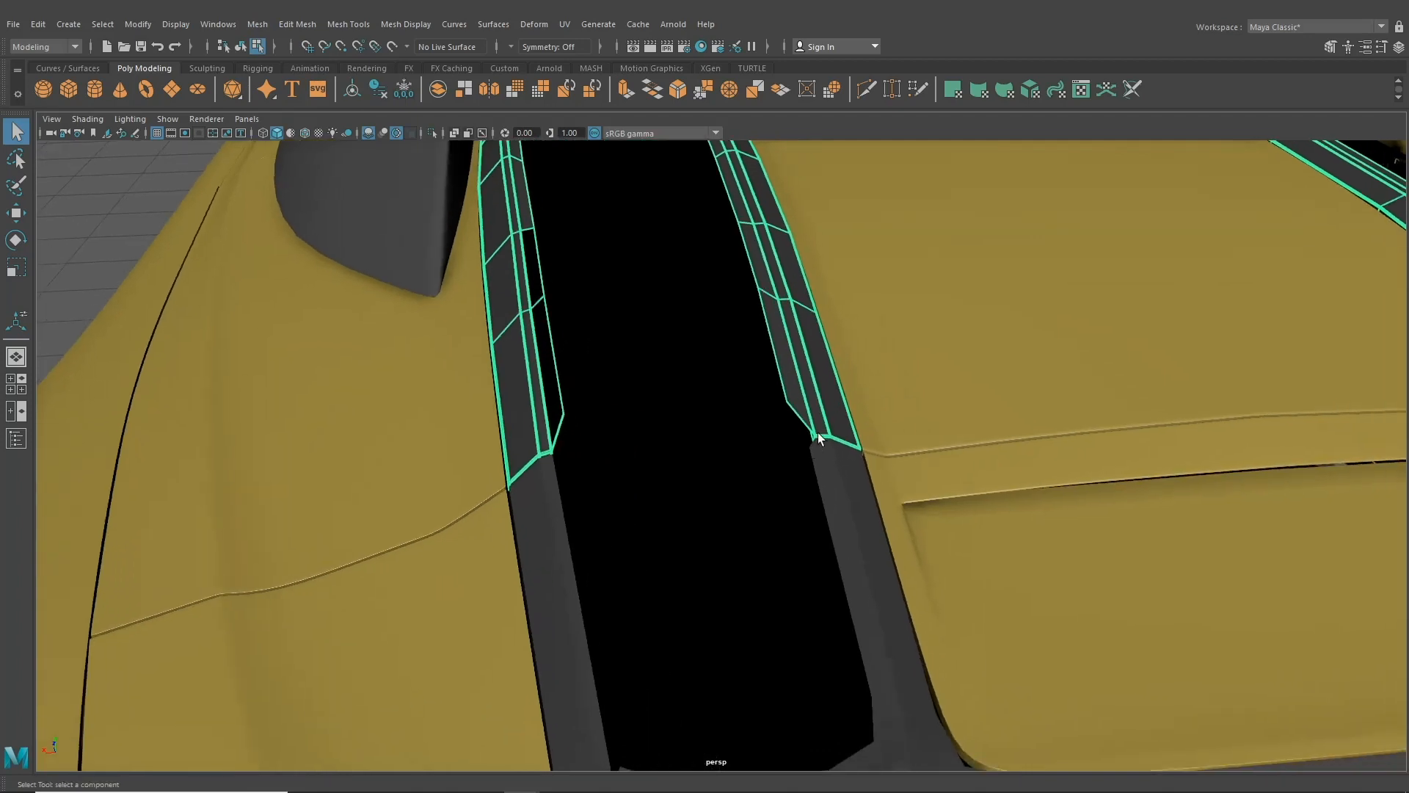
# - Reselect the complete inner face loop of the front frame piece and try Separate on it again
pyautogui.click(240, 45)
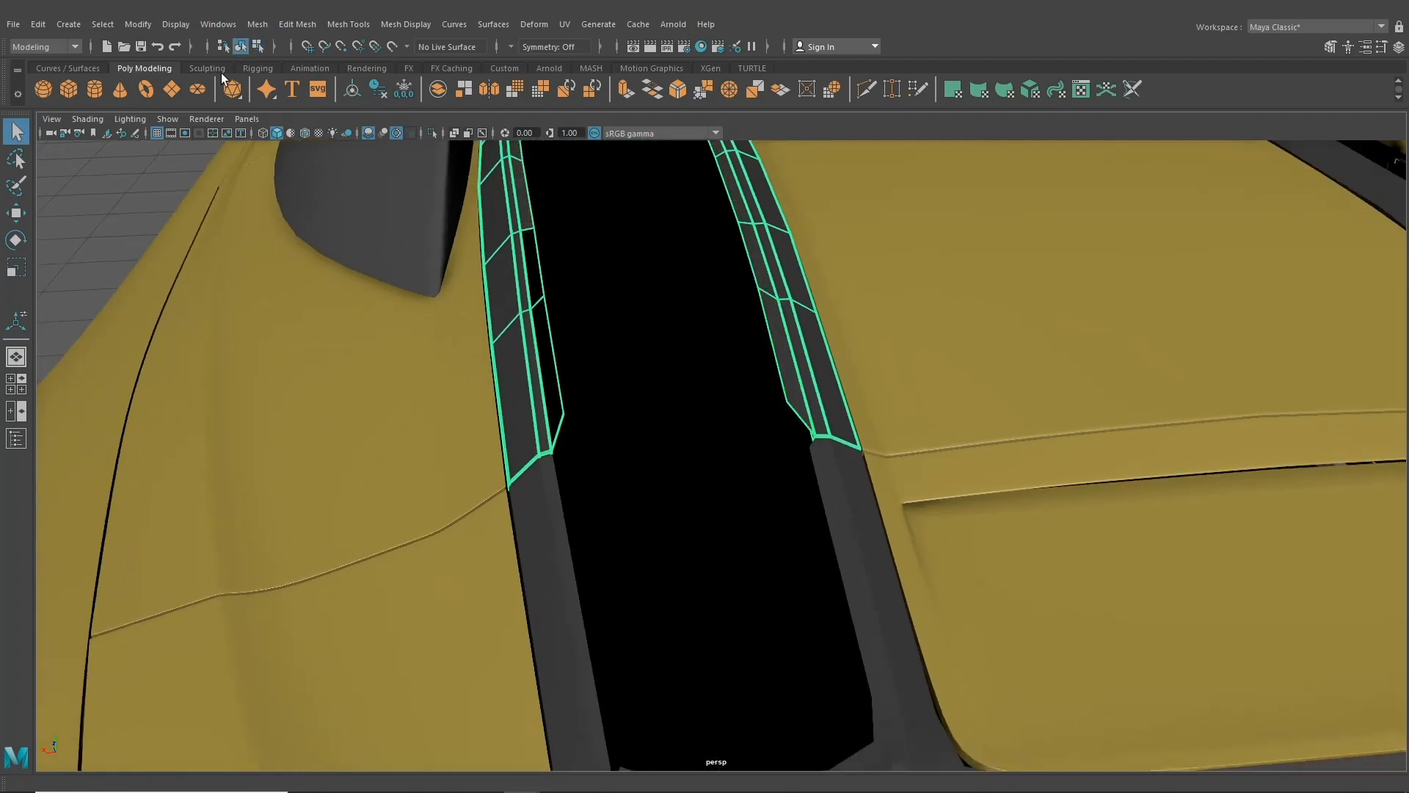
pyautogui.click(520, 297)
pyautogui.keyDown('alt'); pyautogui.moveTo(537, 256); pyautogui.dragTo(536, 334, button='middle'); pyautogui.keyUp('alt')
pyautogui.moveTo(525, 302); pyautogui.dragTo(529, 331, button='right')
pyautogui.click(527, 303)
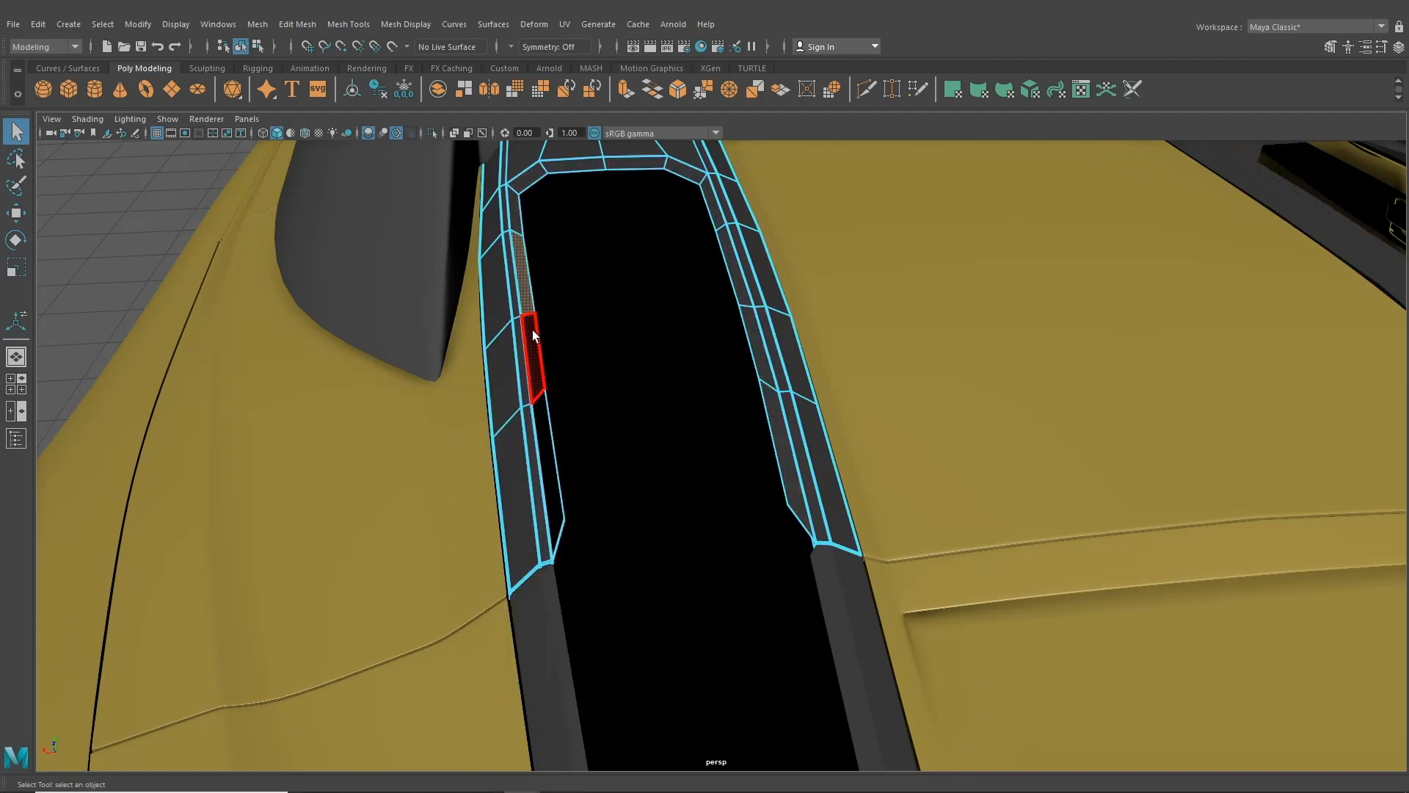
pyautogui.keyDown('shift'); pyautogui.doubleClick(533, 335); pyautogui.keyUp('shift')
pyautogui.click(257, 25)
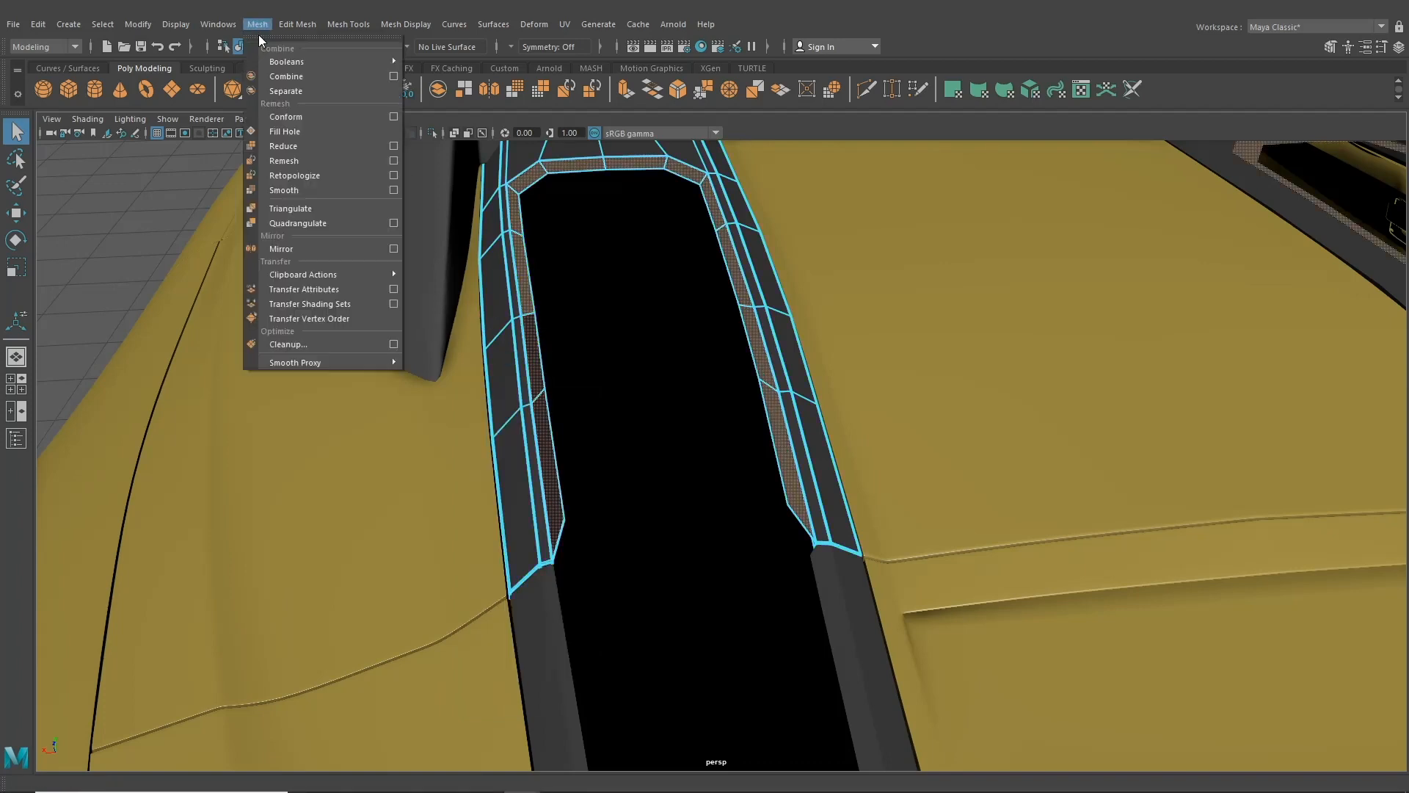
pyautogui.click(285, 91)
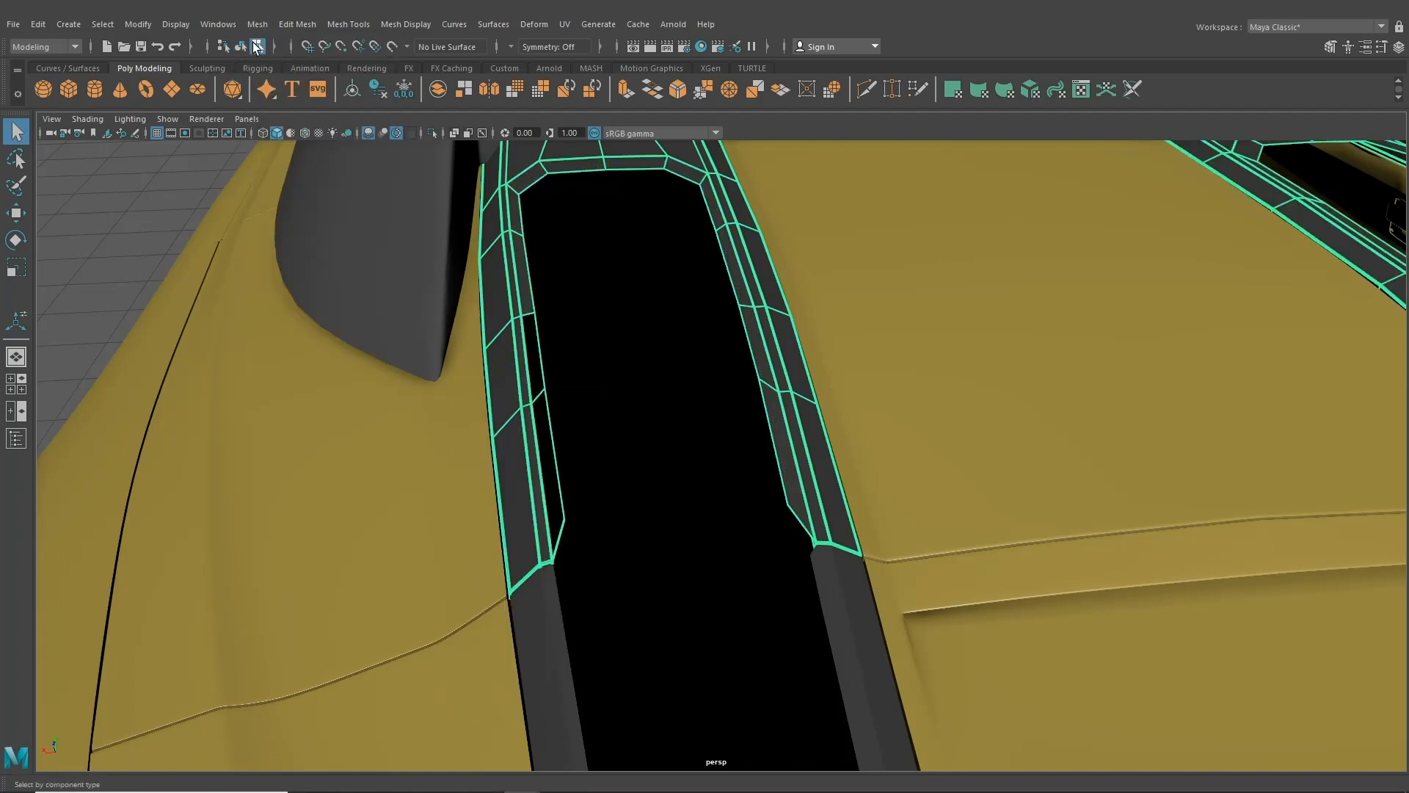
# - Extract the front frame's inner face loop around the vent opening and return to object mode
pyautogui.click(240, 46)
pyautogui.click(468, 355)
pyautogui.keyDown('alt'); pyautogui.moveTo(467, 355); pyautogui.dragTo(482, 393); pyautogui.keyUp('alt')
pyautogui.click(573, 395)
pyautogui.moveTo(645, 374); pyautogui.dragTo(649, 419, button='right')
pyautogui.click(257, 25)
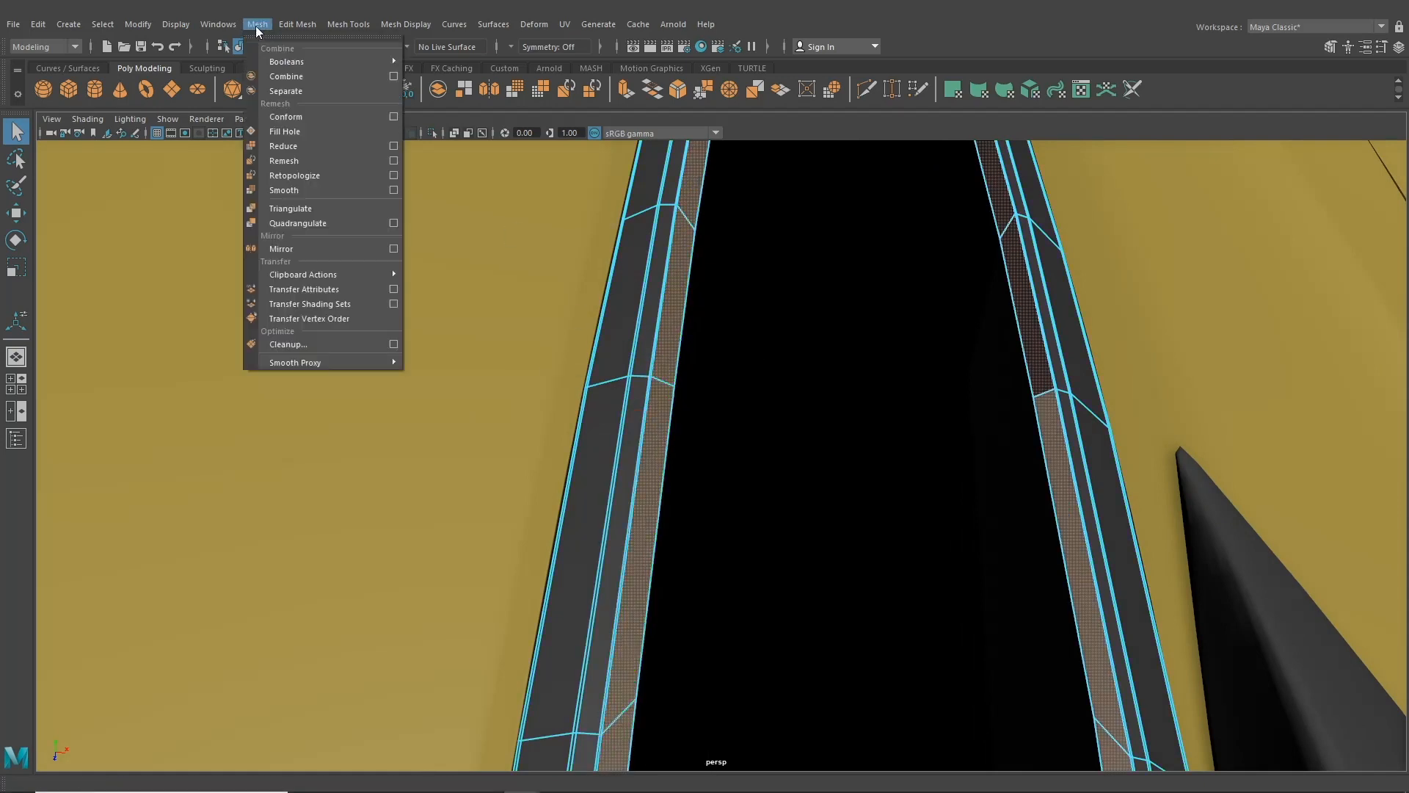
pyautogui.click(256, 27)
pyautogui.click(256, 27)
pyautogui.moveTo(303, 27)
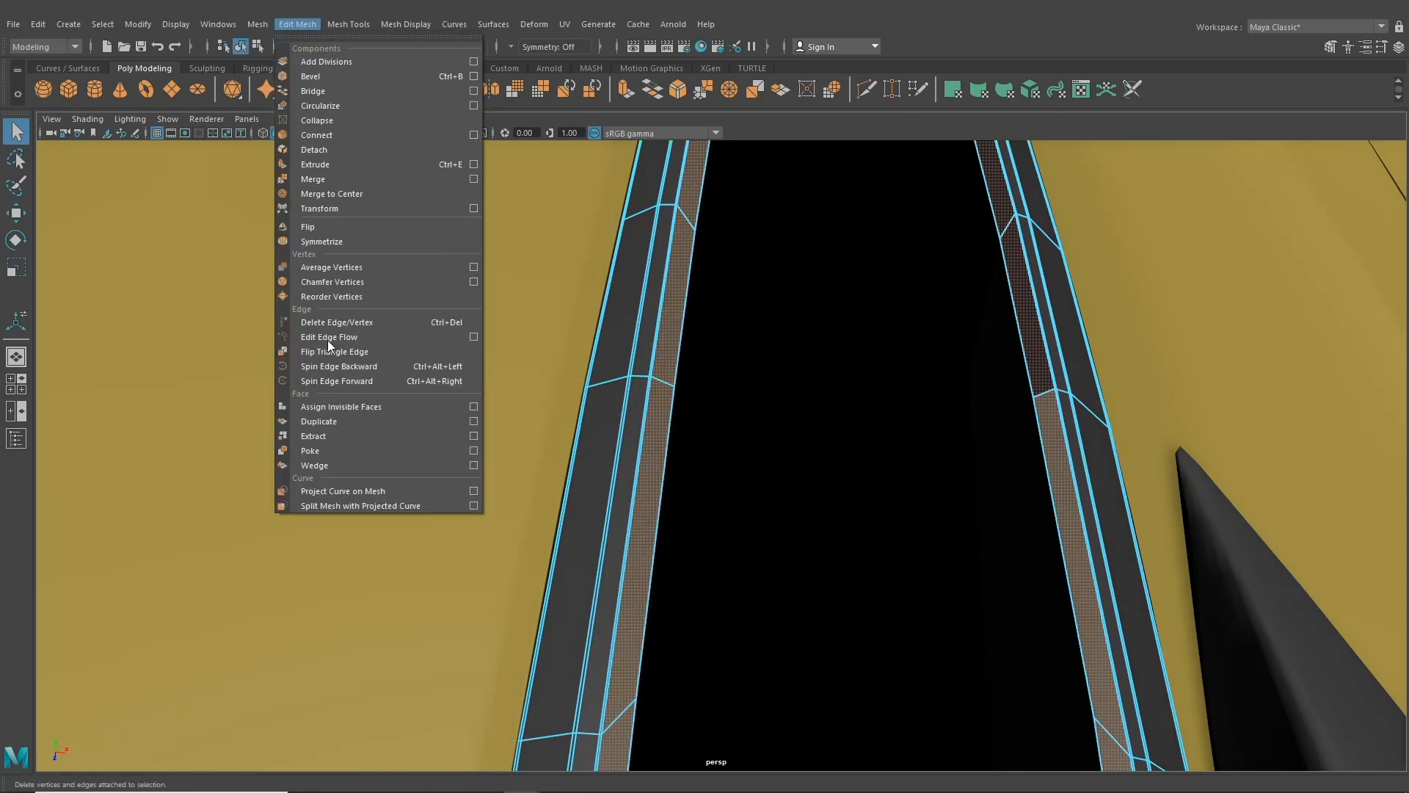
pyautogui.click(323, 438)
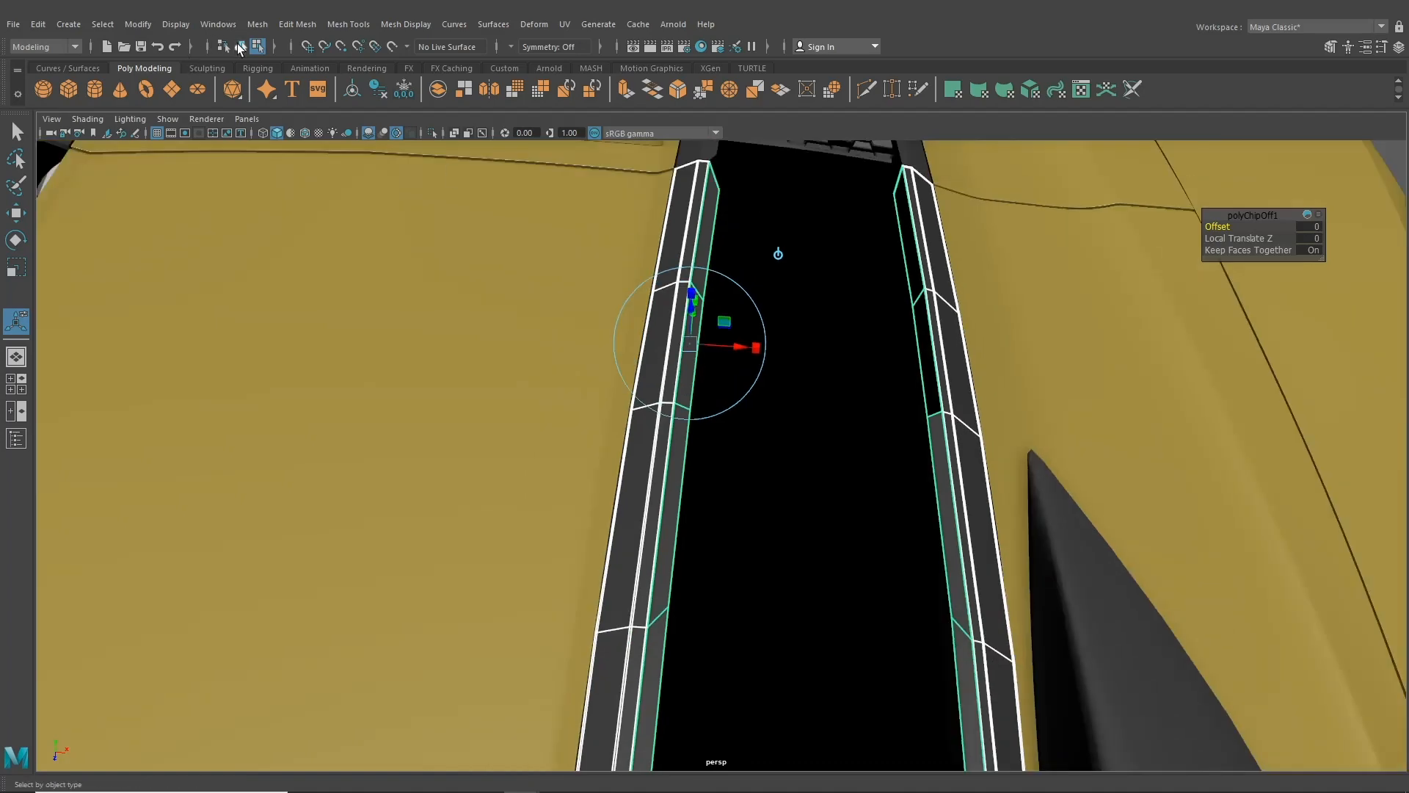
pyautogui.click(240, 47)
# - Select the rear frame's inner face loop around the vent opening, extract it and return to object mode
pyautogui.keyDown('alt'); pyautogui.moveTo(734, 440); pyautogui.dragTo(626, 274); pyautogui.keyUp('alt')
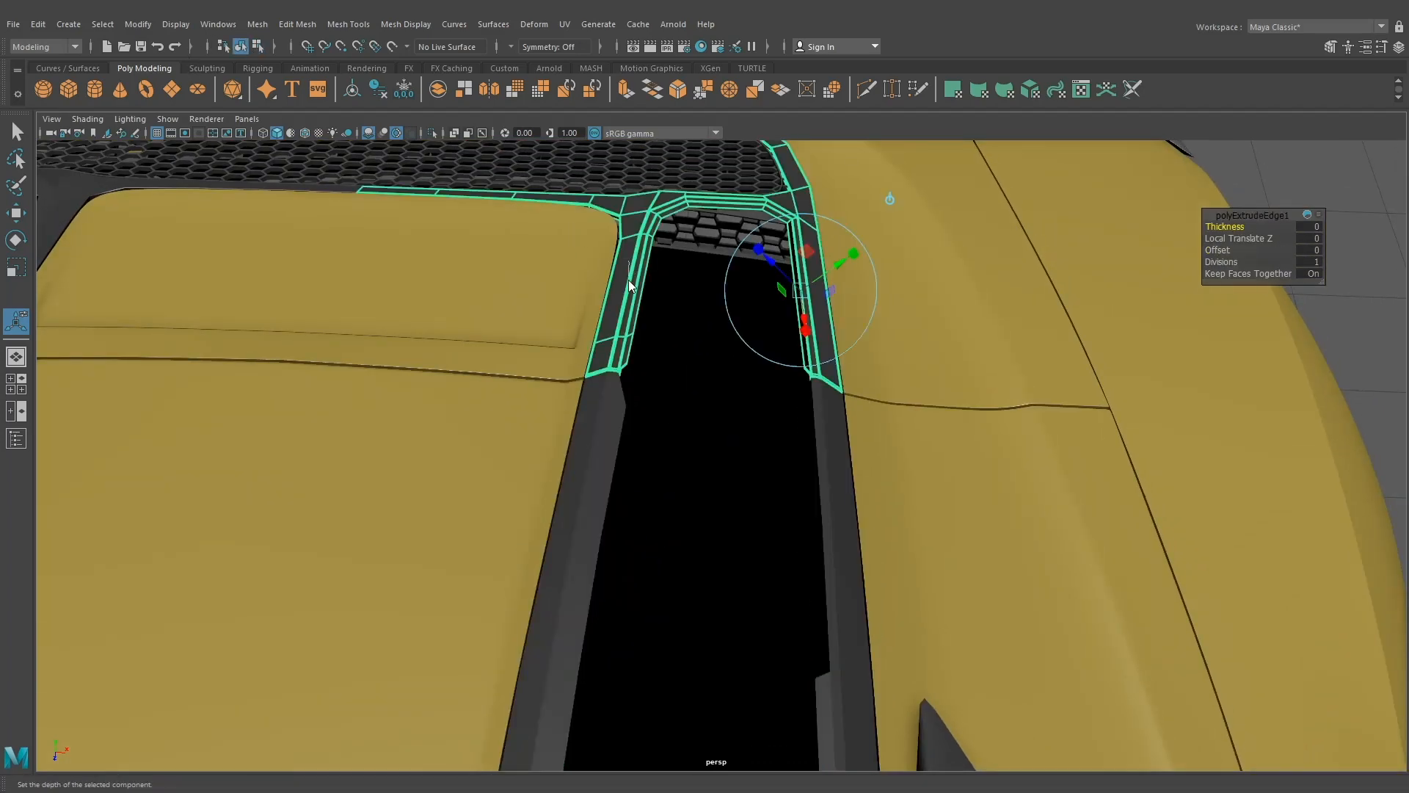
pyautogui.moveTo(628, 280); pyautogui.dragTo(629, 308, button='right')
pyautogui.keyDown('alt'); pyautogui.moveTo(629, 308); pyautogui.dragTo(639, 374, button='middle'); pyautogui.keyUp('alt')
pyautogui.moveTo(639, 374)
pyautogui.keyDown('alt'); pyautogui.mouseDown(button='right')
pyautogui.moveTo(642, 387)
pyautogui.moveTo(615, 364)
pyautogui.mouseUp(button='right'); pyautogui.keyUp('alt')
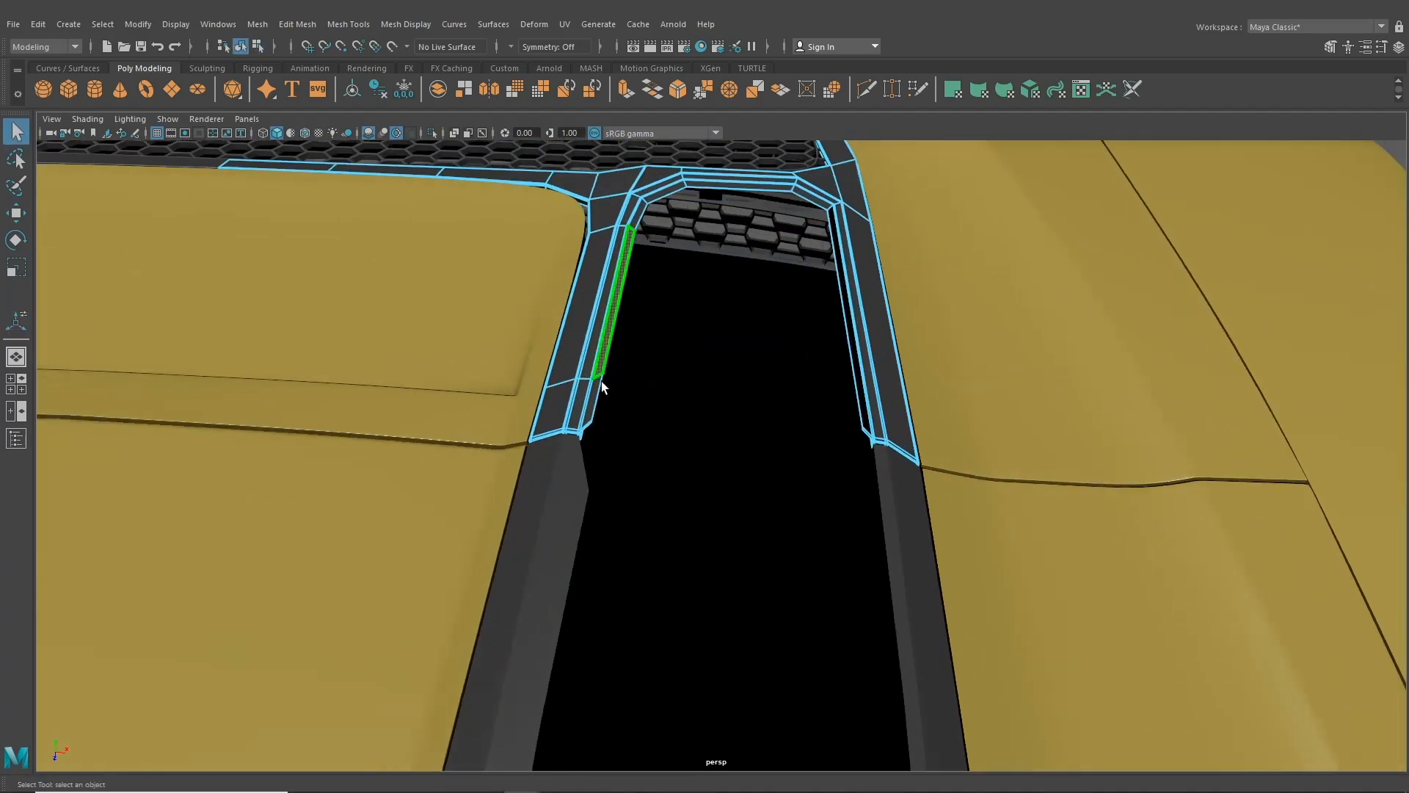
pyautogui.doubleClick(601, 381)
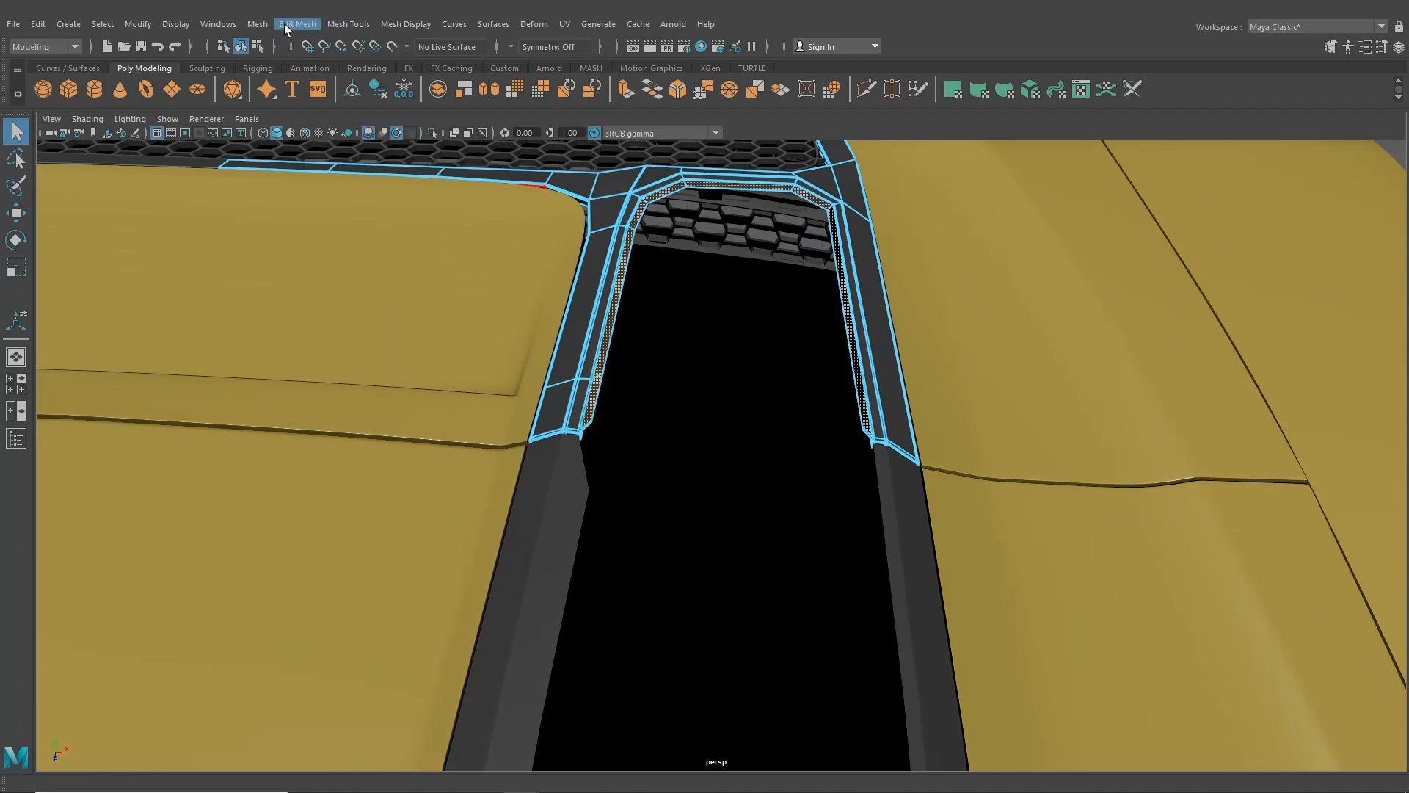
pyautogui.click(298, 25)
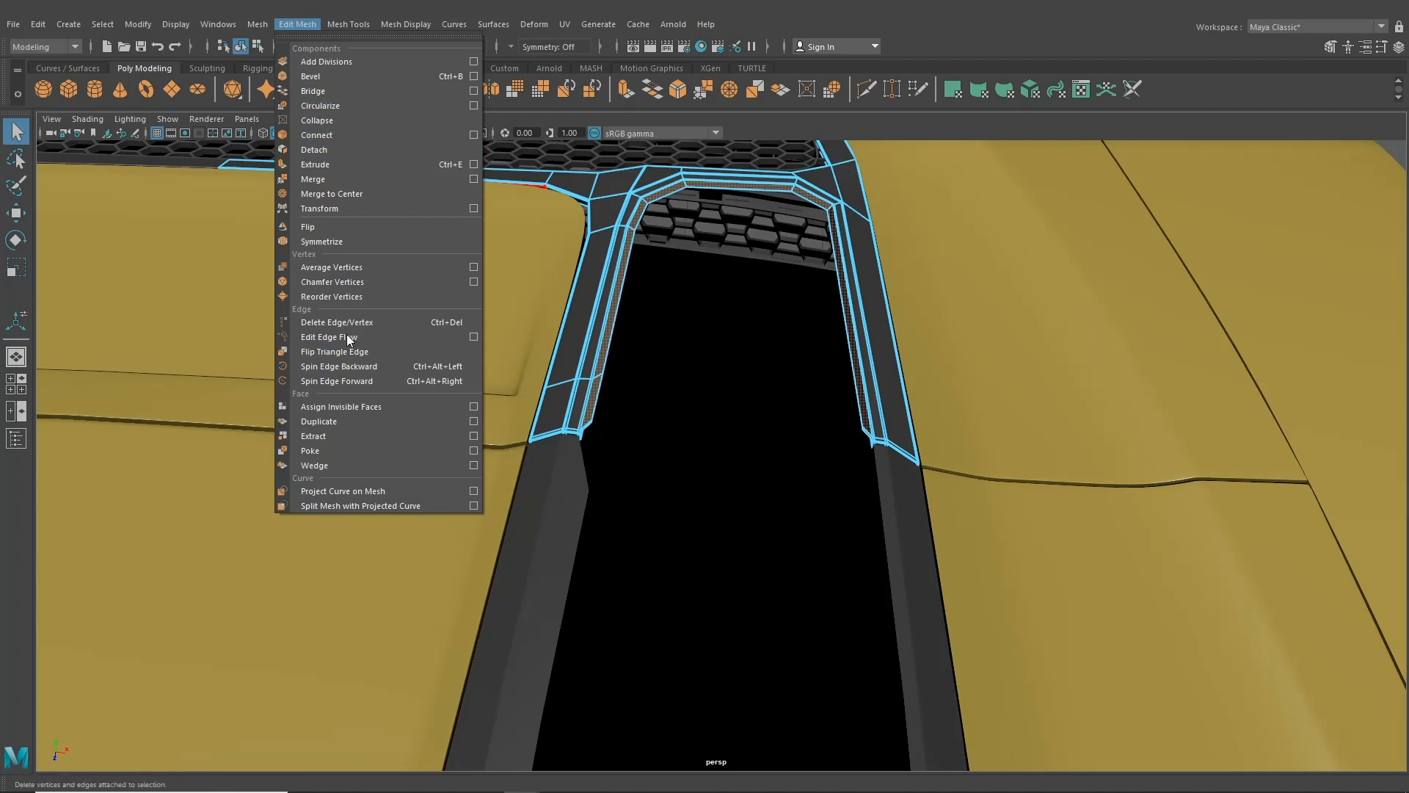
pyautogui.click(336, 433)
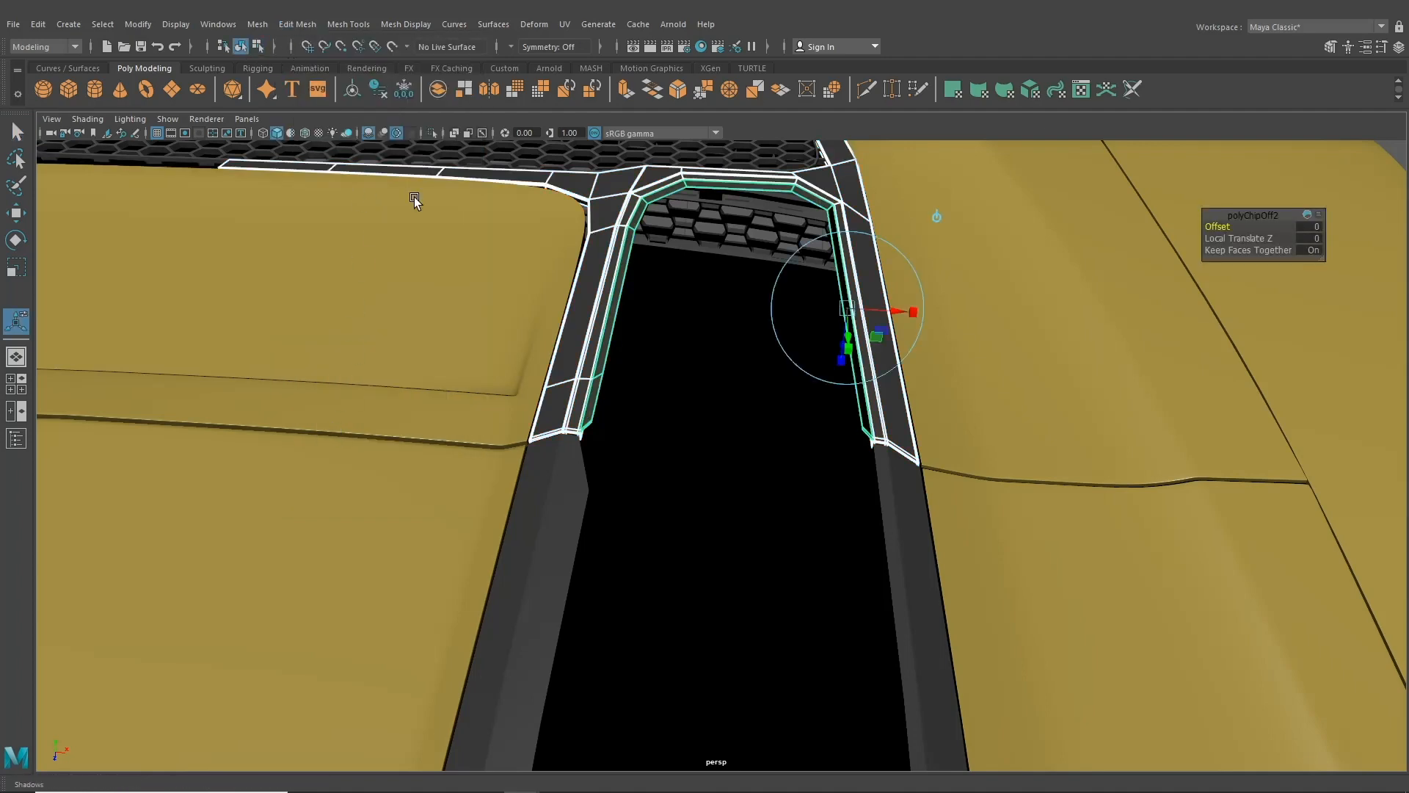
pyautogui.click(254, 48)
pyautogui.click(241, 48)
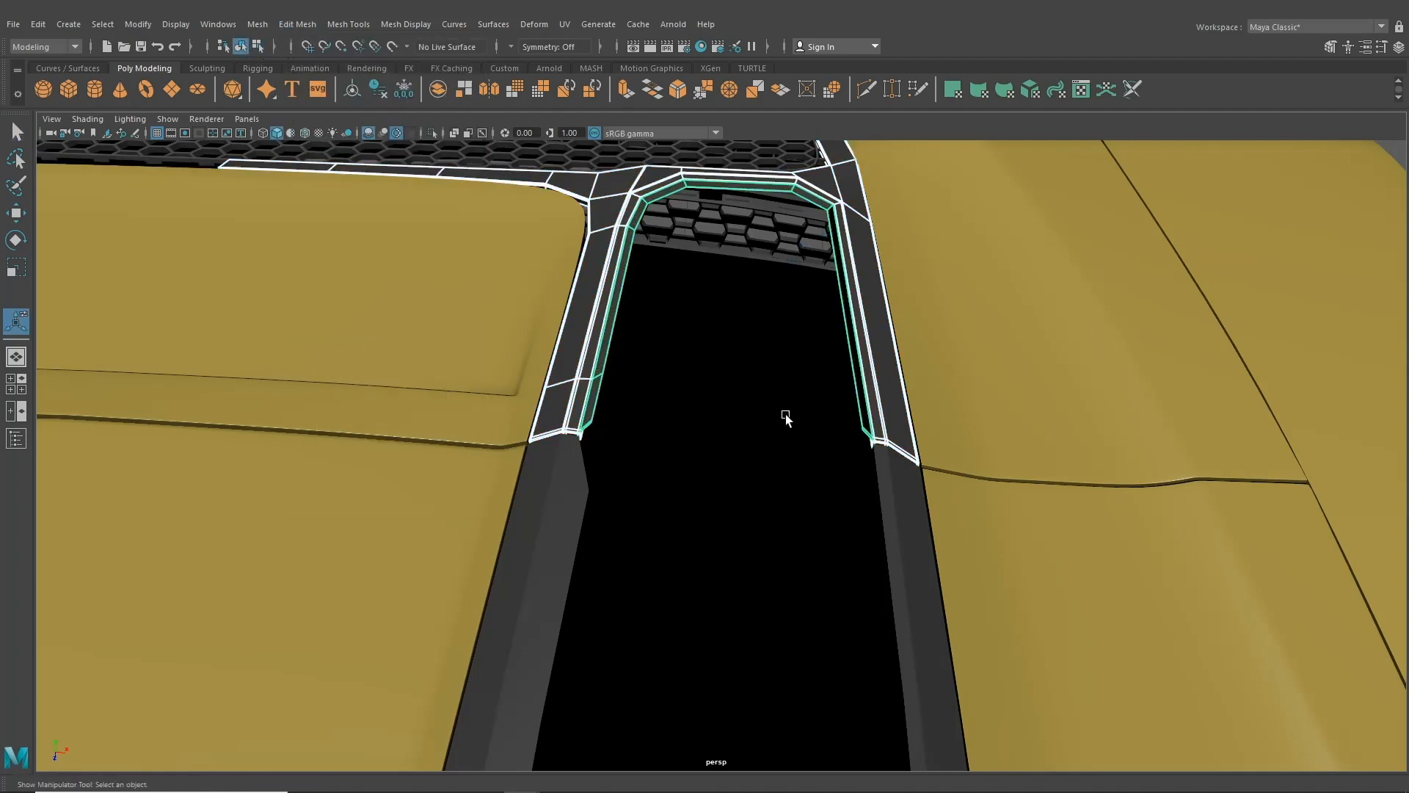
# - Select the extracted front and rear inner strips and assign them a lighter grey material through the Hypershade
pyautogui.scroll(-6, 784, 412)
pyautogui.click(1174, 364)
pyautogui.keyDown('alt'); pyautogui.moveTo(1123, 433); pyautogui.dragTo(855, 472); pyautogui.keyUp('alt')
pyautogui.scroll(1, 844, 465)
pyautogui.keyDown('alt'); pyautogui.moveTo(809, 465); pyautogui.dragTo(683, 359, button='middle'); pyautogui.keyUp('alt')
pyautogui.scroll(3, 682, 359)
pyautogui.click(650, 354)
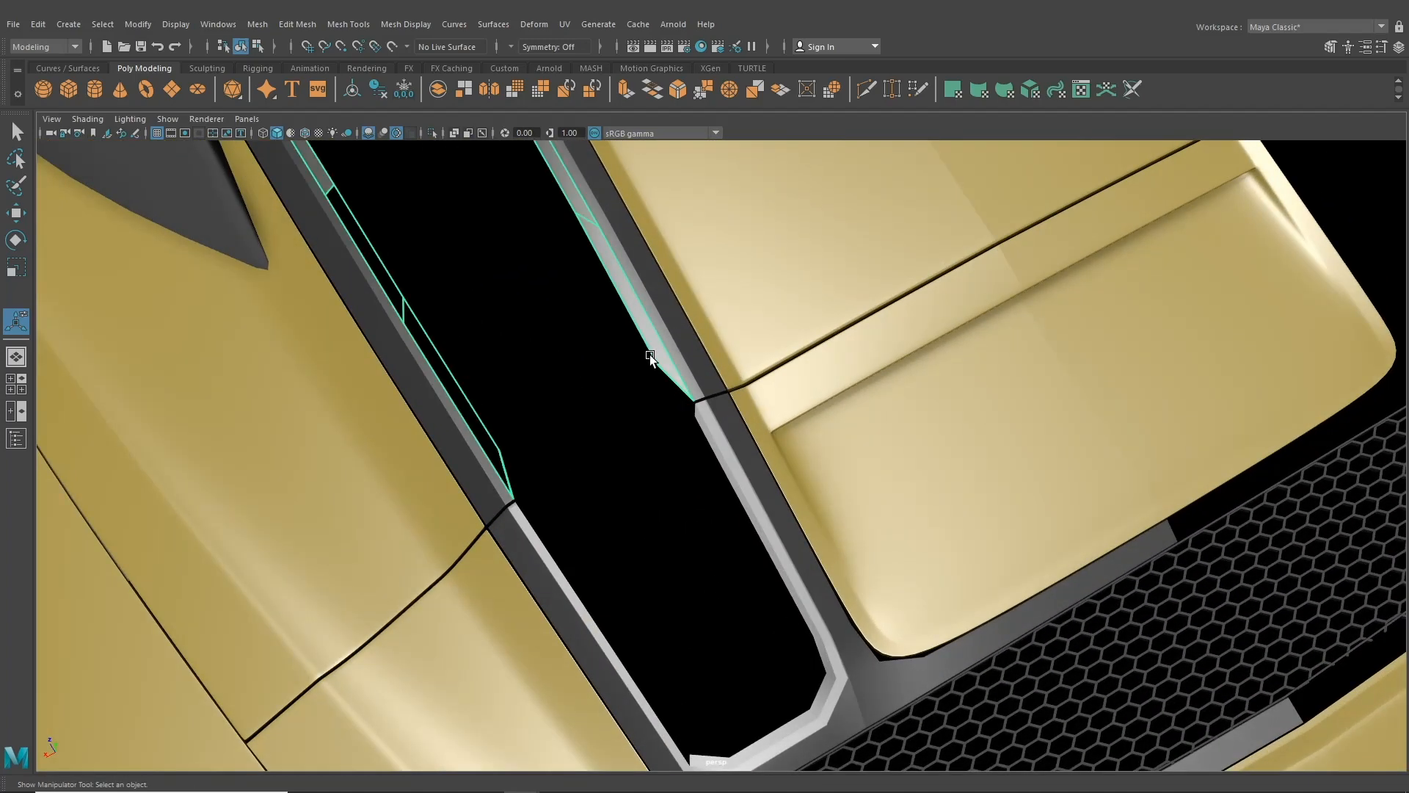
pyautogui.keyDown('shift'); pyautogui.click(703, 433); pyautogui.keyUp('shift')
pyautogui.click(701, 48)
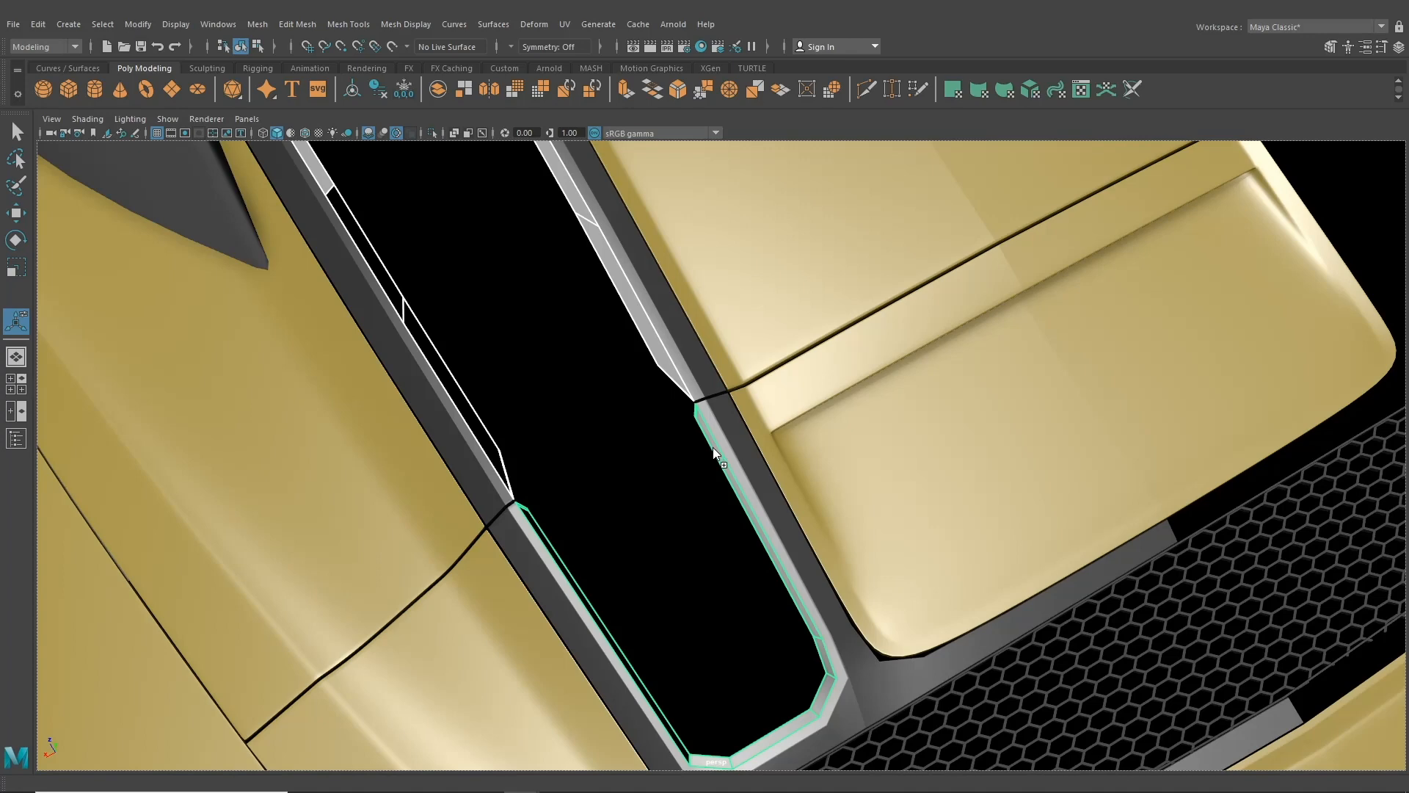
pyautogui.keyDown('alt'); pyautogui.moveTo(715, 447); pyautogui.dragTo(772, 428); pyautogui.keyUp('alt')
pyautogui.click(175, 326)
# - Reverse the face normals of the extracted front inner strip
pyautogui.keyDown('alt'); pyautogui.moveTo(619, 442); pyautogui.dragTo(697, 449, button='middle'); pyautogui.keyUp('alt')
pyautogui.keyDown('alt'); pyautogui.moveTo(698, 449); pyautogui.dragTo(756, 456, button='right'); pyautogui.keyUp('alt')
pyautogui.keyDown('alt'); pyautogui.moveTo(756, 456); pyautogui.dragTo(649, 290); pyautogui.keyUp('alt')
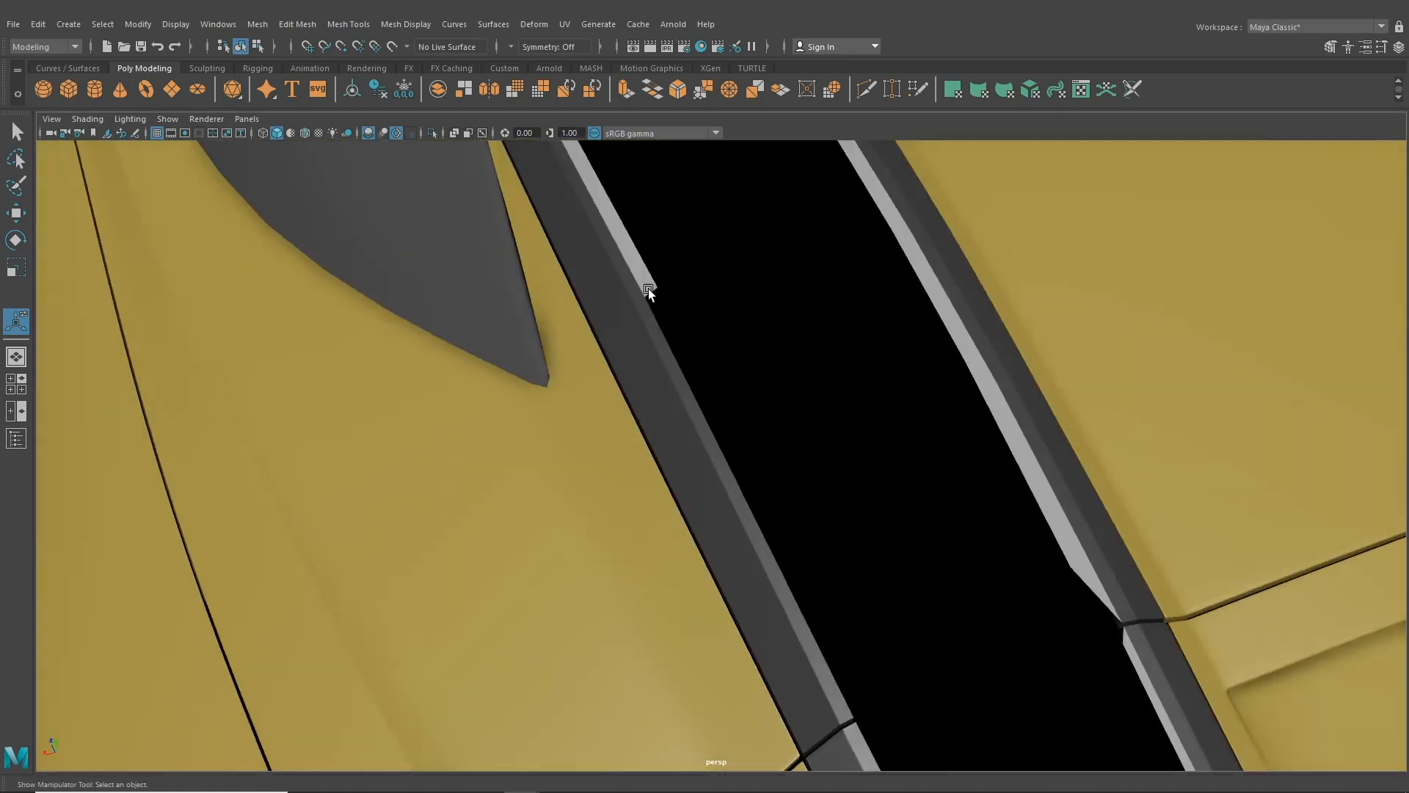
pyautogui.click(648, 289)
pyautogui.keyDown('alt'); pyautogui.moveTo(819, 432); pyautogui.dragTo(695, 328, button='middle'); pyautogui.keyUp('alt')
pyautogui.moveTo(646, 310); pyautogui.dragTo(652, 339, button='right')
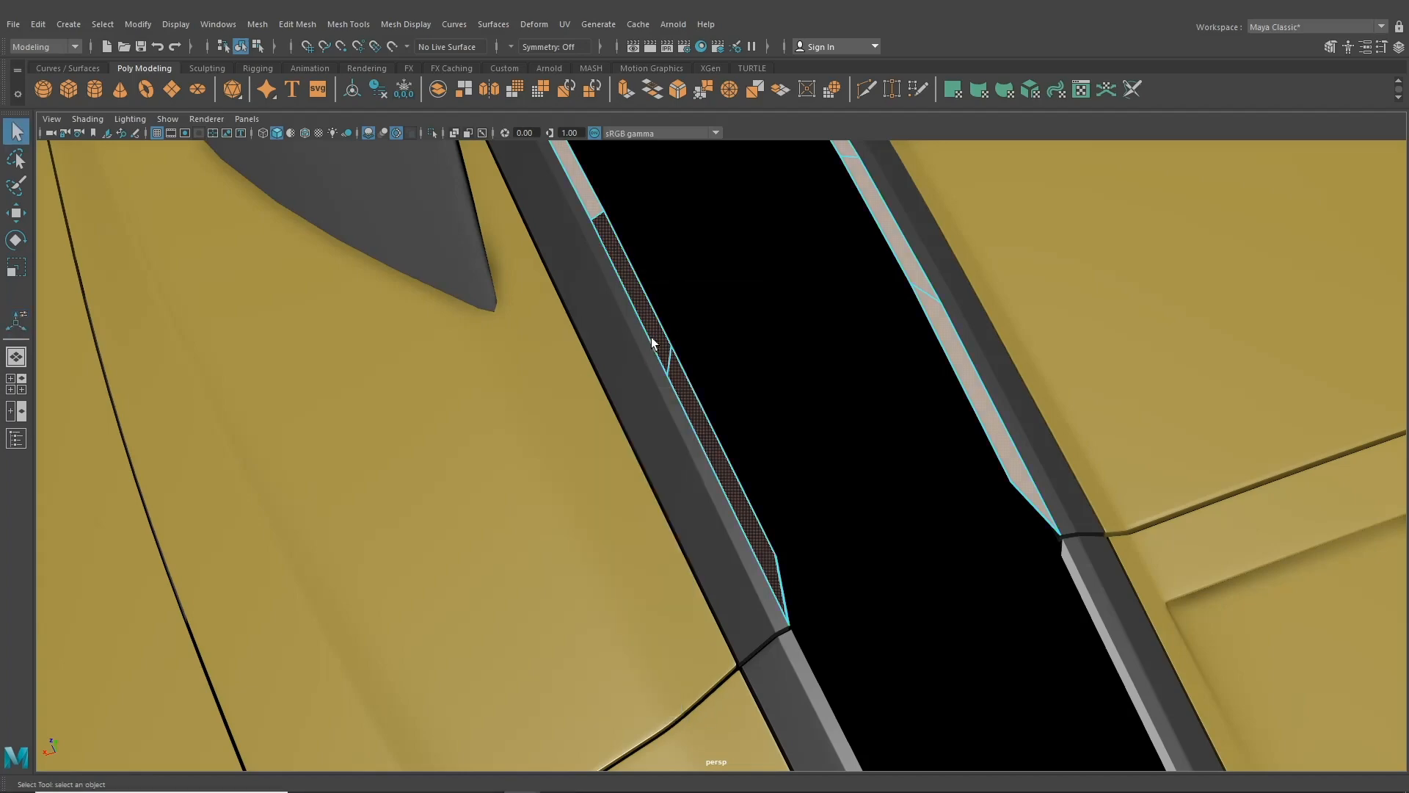
pyautogui.keyDown('alt'); pyautogui.moveTo(783, 478); pyautogui.dragTo(732, 415, button='middle'); pyautogui.keyUp('alt')
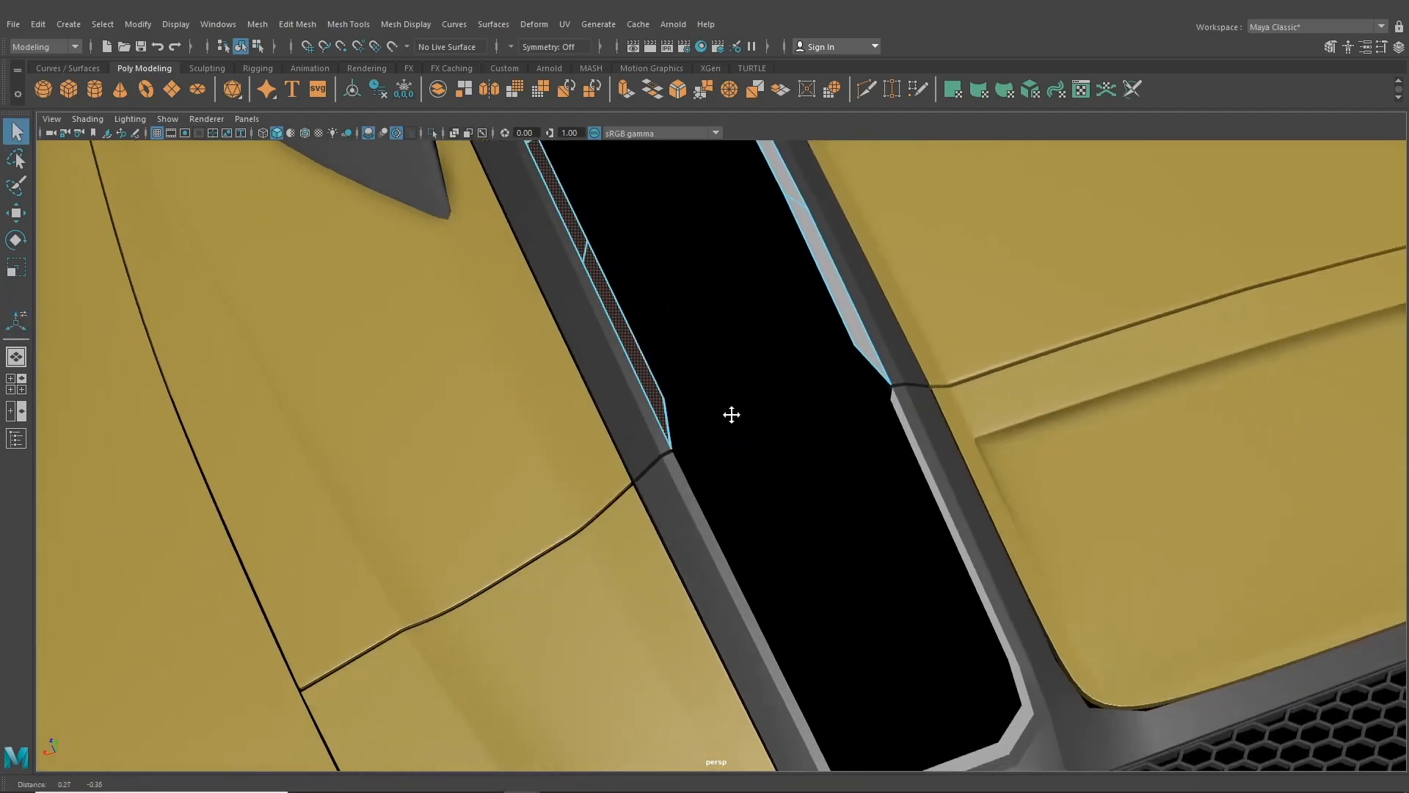
pyautogui.scroll(-5, 737, 463)
pyautogui.keyDown('alt'); pyautogui.moveTo(690, 519); pyautogui.dragTo(723, 512); pyautogui.keyUp('alt')
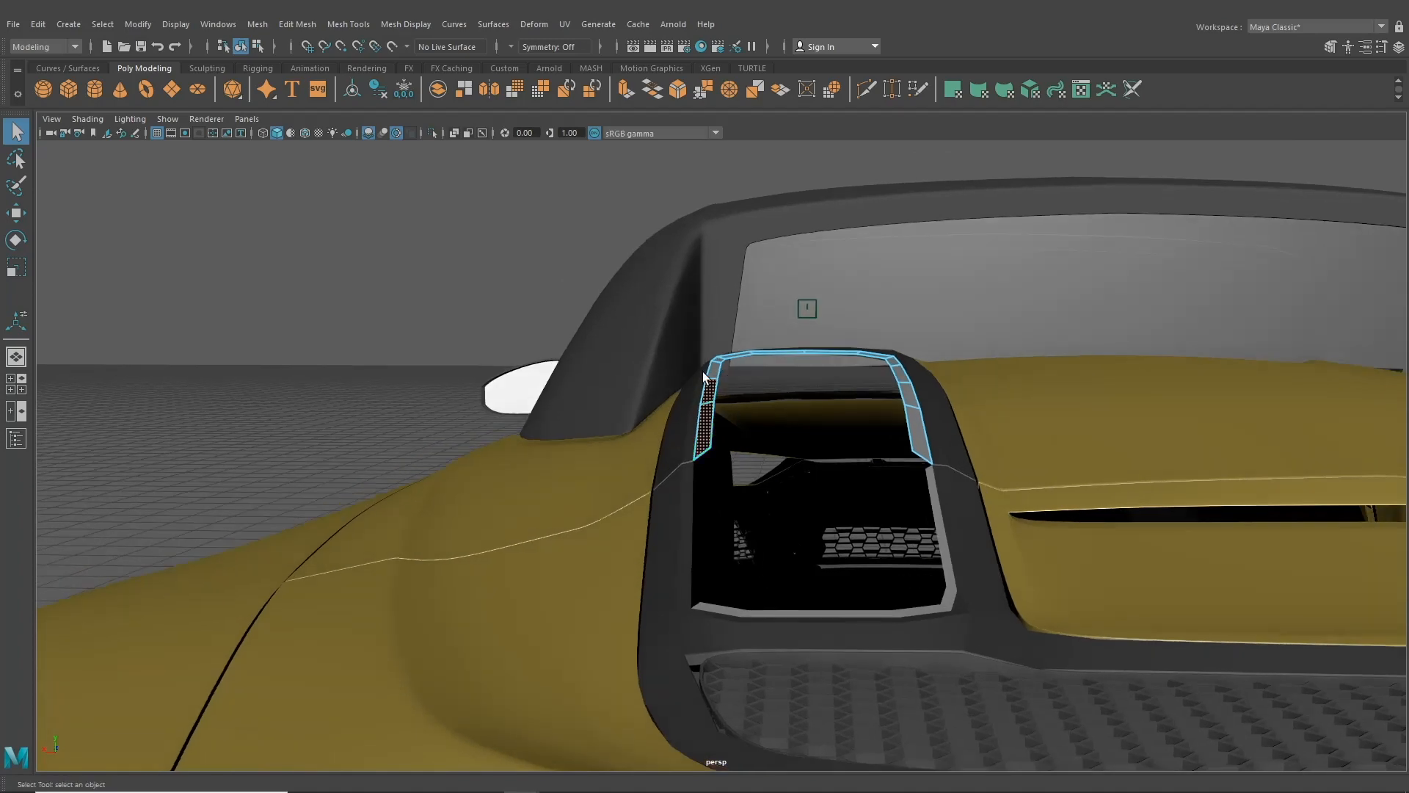
pyautogui.click(493, 25)
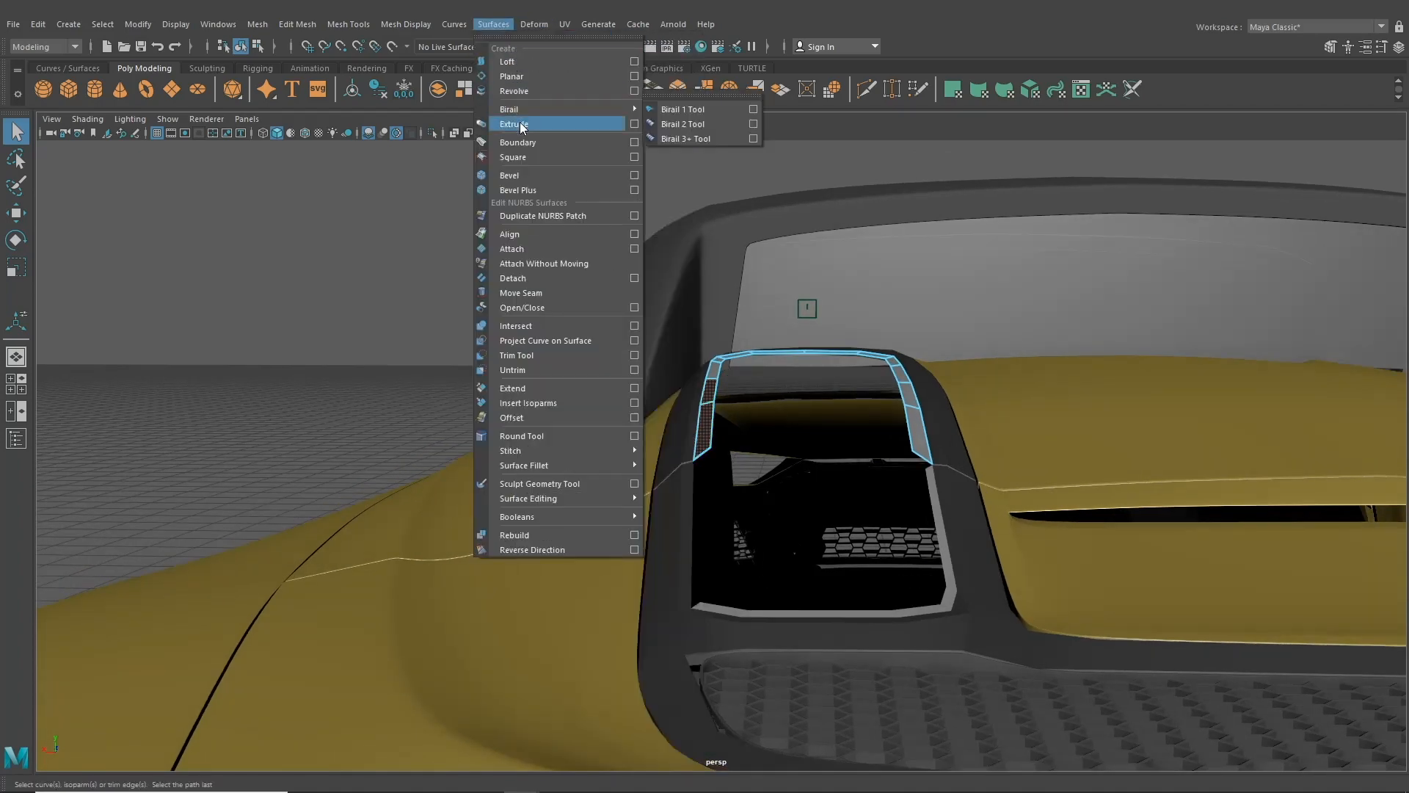
pyautogui.moveTo(460, 26)
pyautogui.moveTo(411, 28)
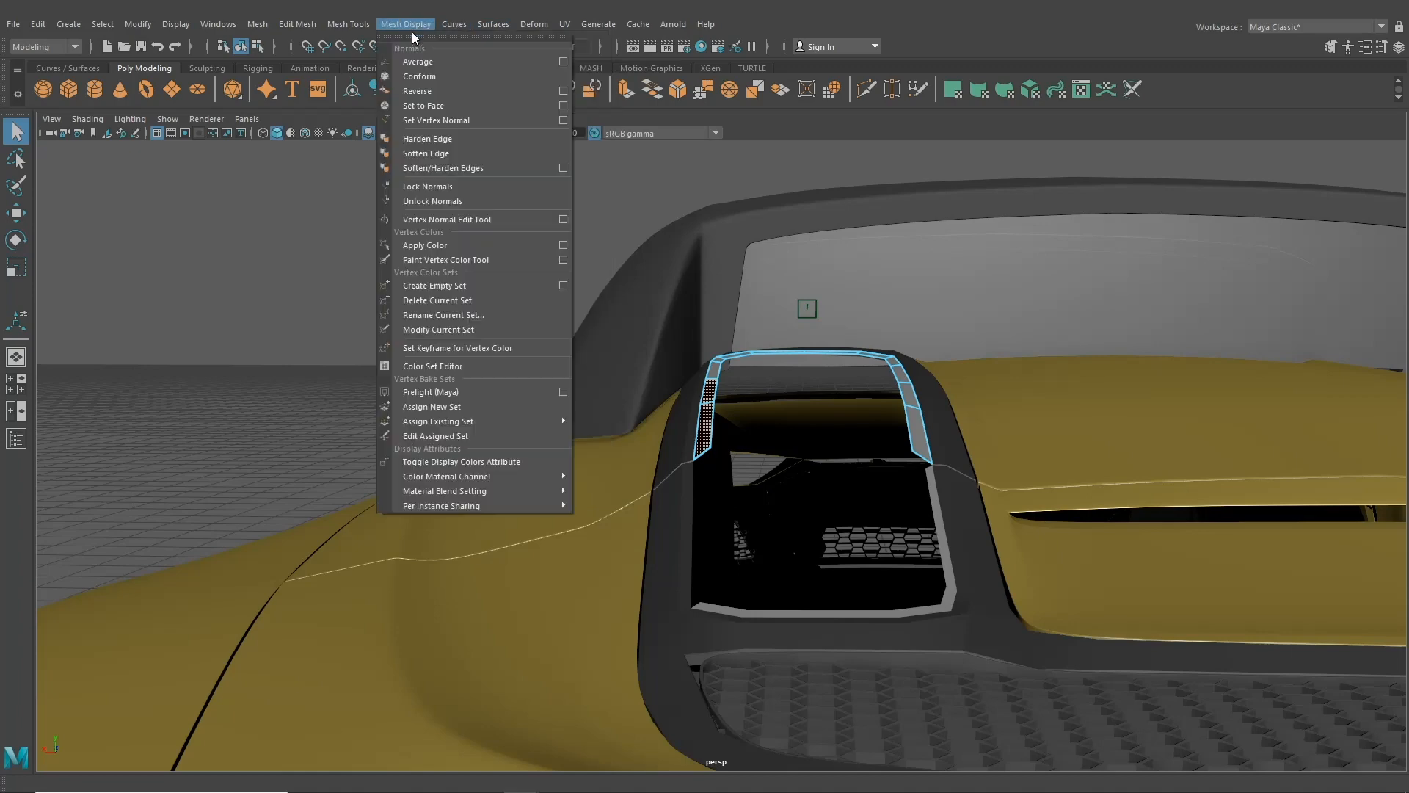
pyautogui.click(444, 92)
pyautogui.keyDown('alt'); pyautogui.moveTo(808, 410); pyautogui.dragTo(784, 471); pyautogui.keyUp('alt')
# - Examine the end edges of the front and rear inner strips where they meet on both sides of the vent opening
pyautogui.click(708, 469)
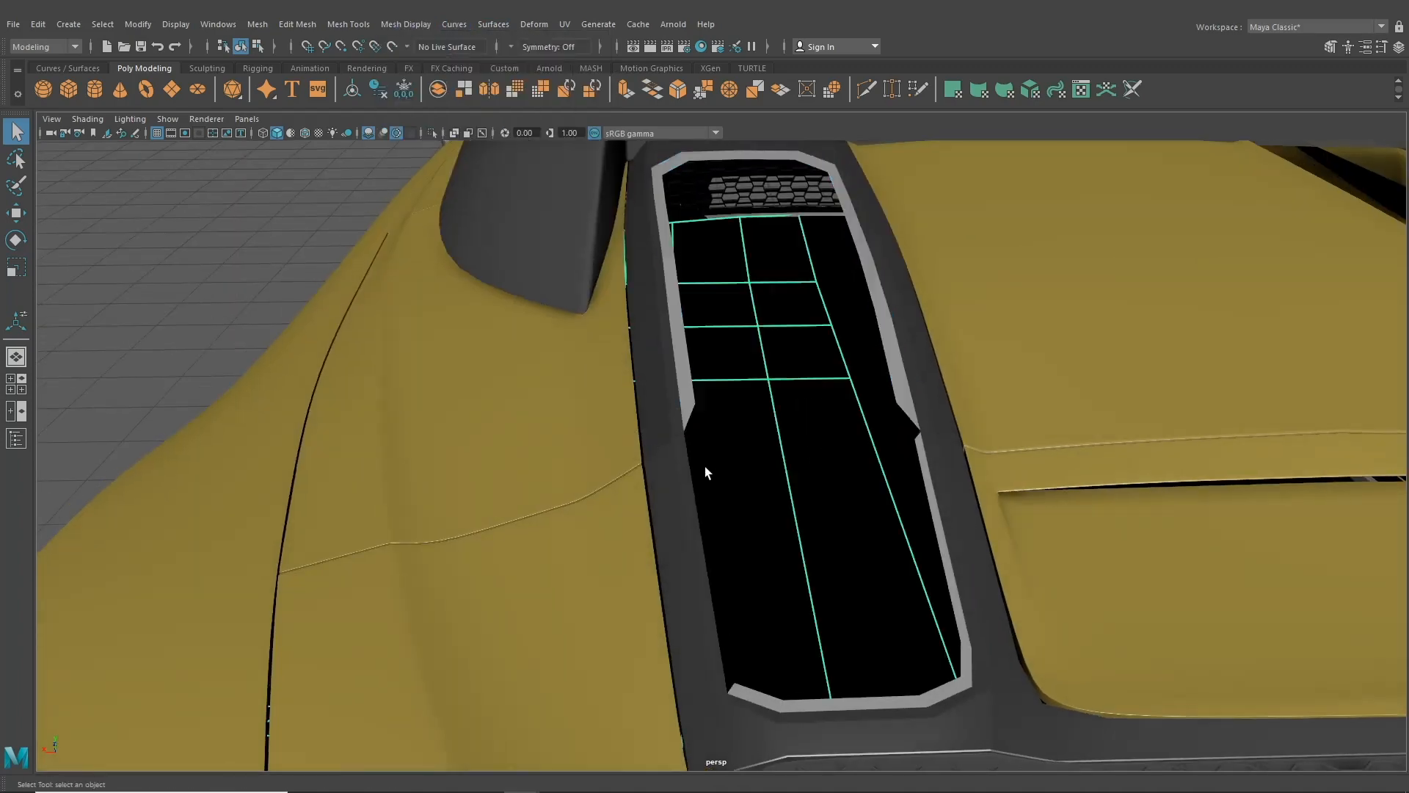
pyautogui.click(699, 492)
pyautogui.moveTo(698, 491); pyautogui.dragTo(692, 420, button='right')
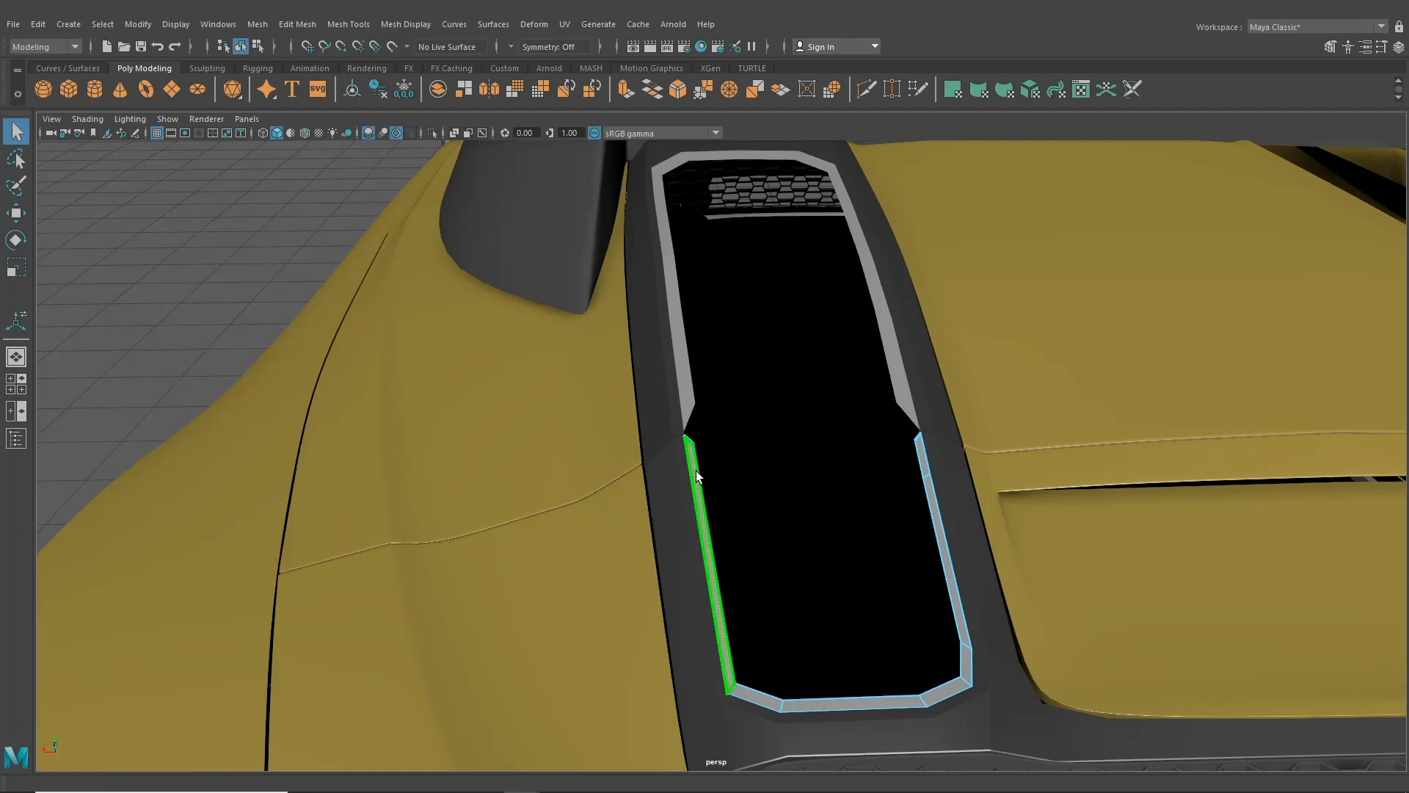
pyautogui.keyDown('alt'); pyautogui.moveTo(695, 475); pyautogui.dragTo(722, 411, button='right'); pyautogui.keyUp('alt')
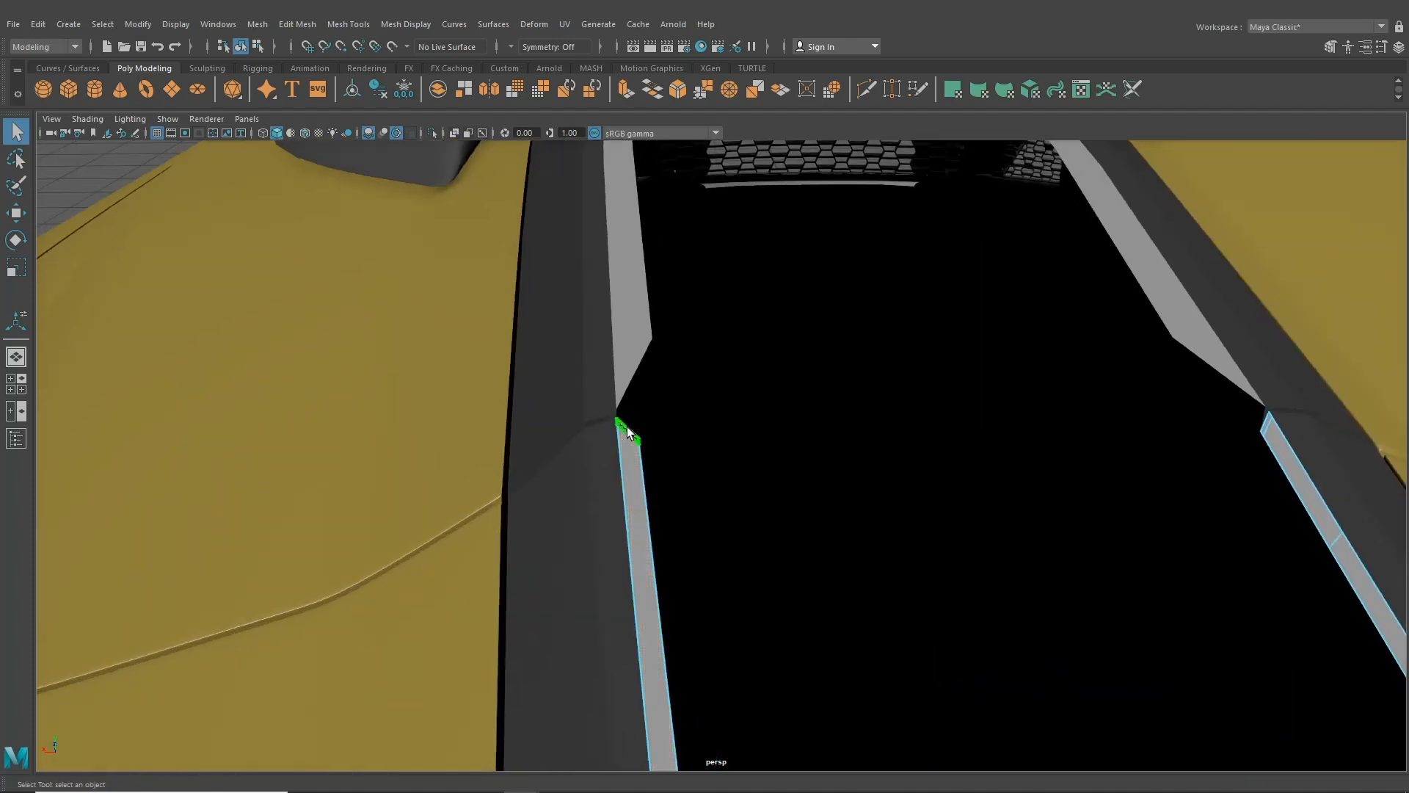
pyautogui.click(627, 345)
pyautogui.moveTo(636, 320); pyautogui.dragTo(636, 356, button='right')
pyautogui.keyDown('alt'); pyautogui.moveTo(632, 337); pyautogui.dragTo(695, 510, button='middle'); pyautogui.keyUp('alt')
pyautogui.keyDown('alt'); pyautogui.moveTo(695, 511); pyautogui.dragTo(1045, 672, button='right'); pyautogui.keyUp('alt')
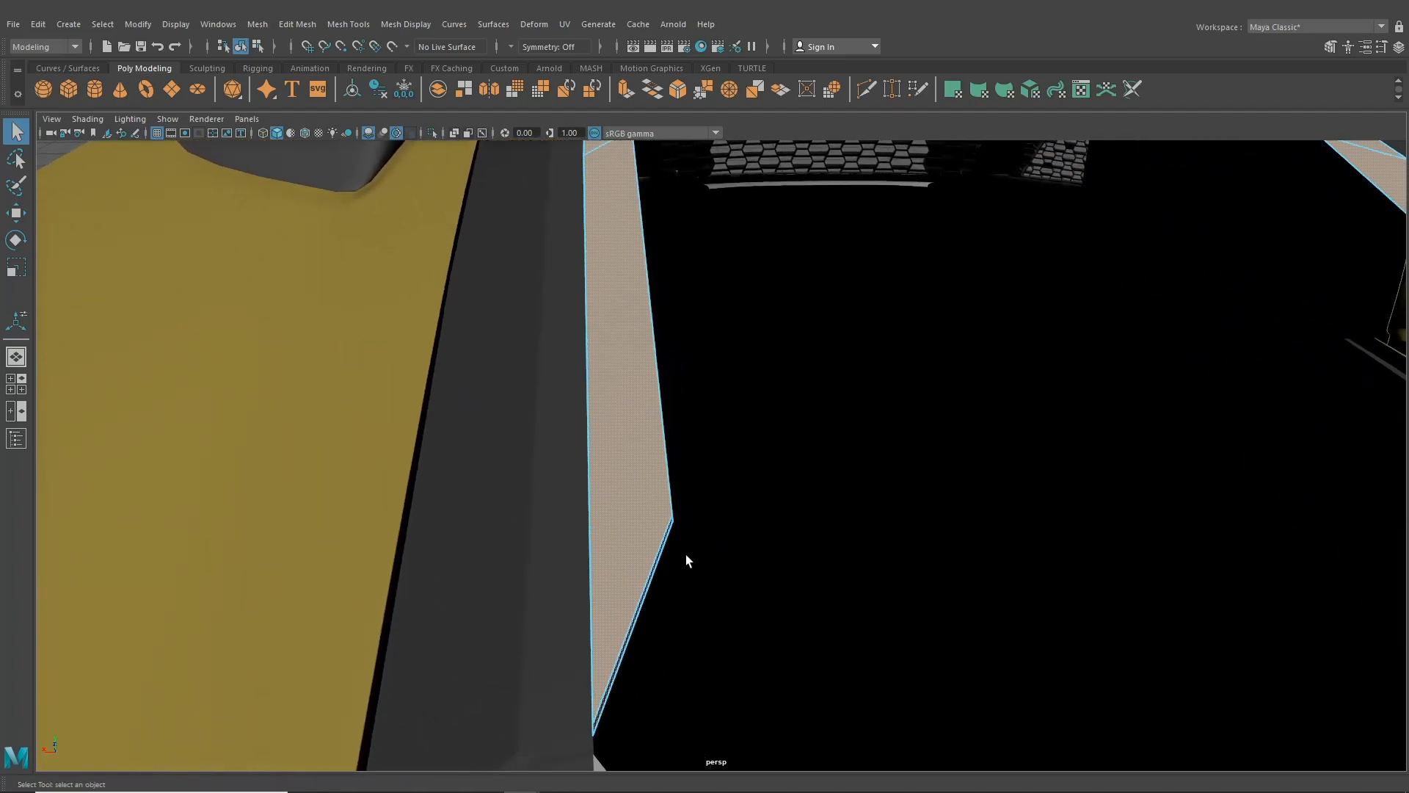
pyautogui.press('F8')
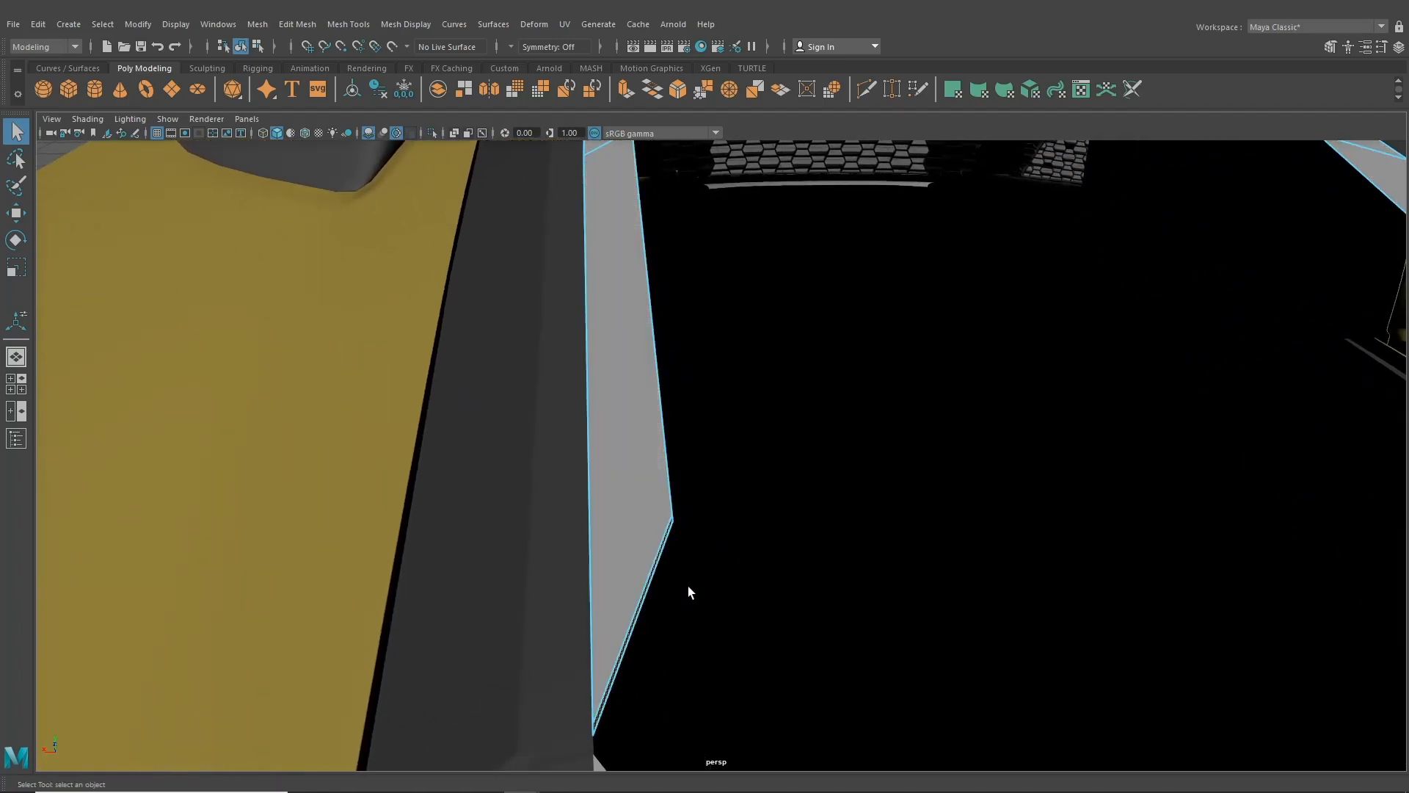
pyautogui.moveTo(616, 402); pyautogui.dragTo(615, 383, button='right')
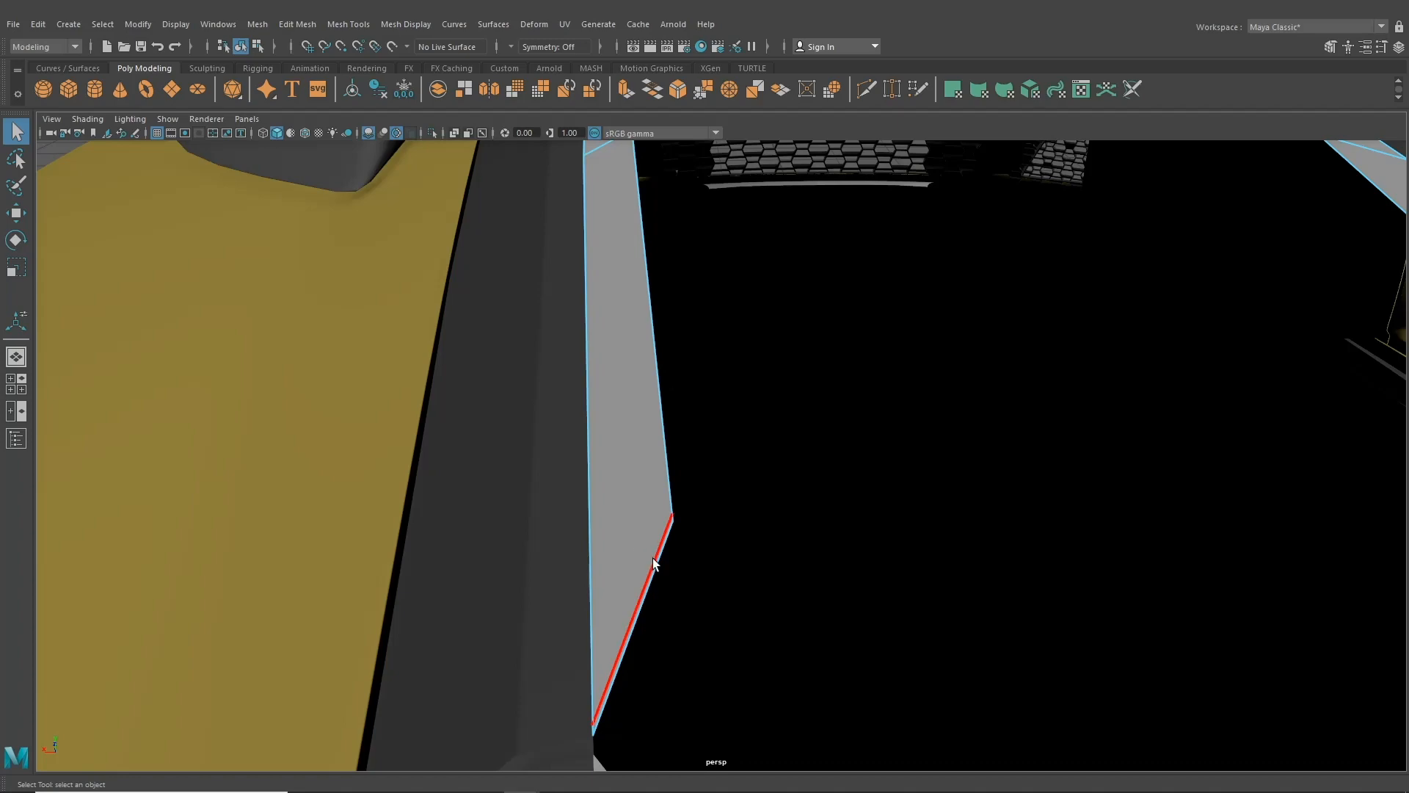
pyautogui.keyDown('alt'); pyautogui.moveTo(1040, 476); pyautogui.dragTo(601, 491); pyautogui.keyUp('alt')
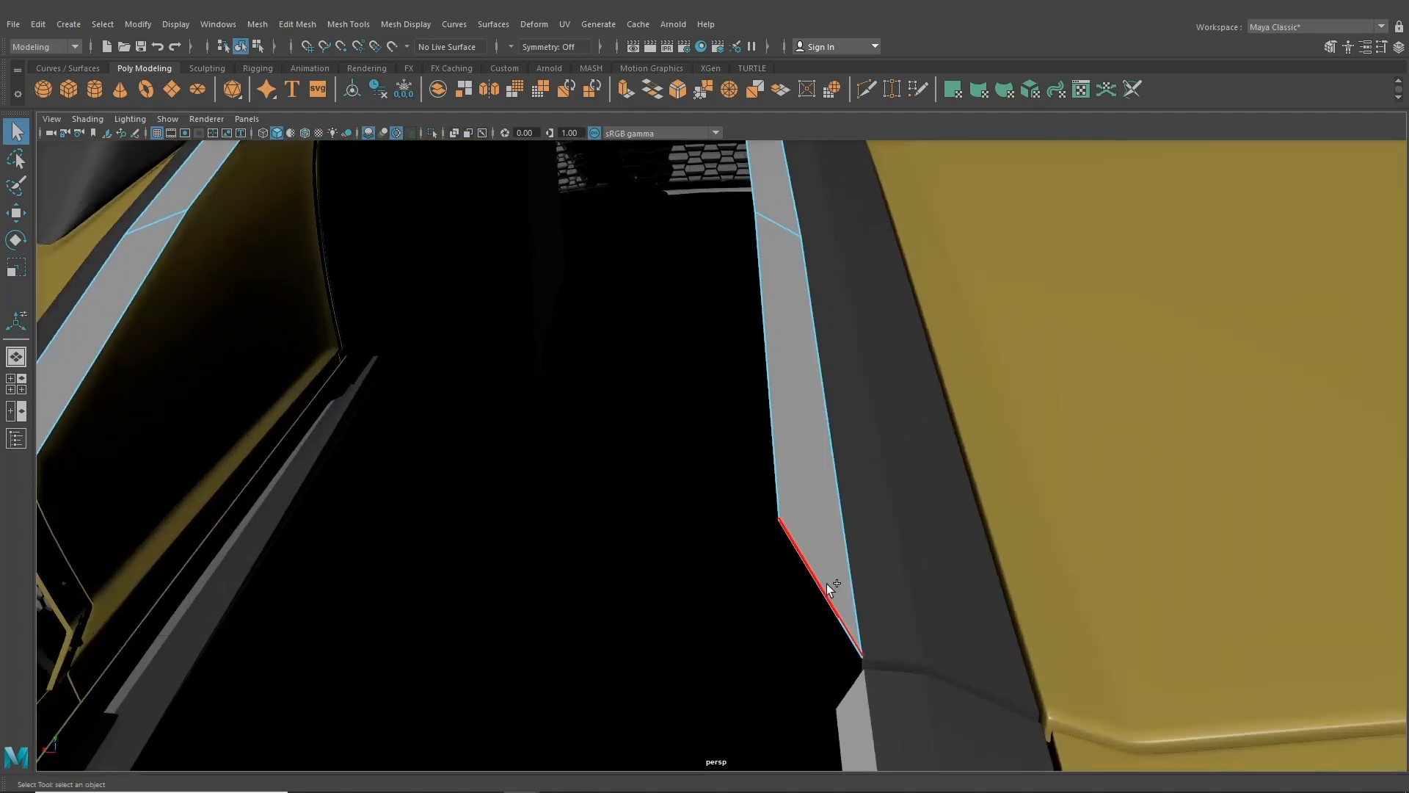
pyautogui.keyDown('alt'); pyautogui.moveTo(826, 584); pyautogui.dragTo(1198, 603); pyautogui.keyUp('alt')
pyautogui.keyDown('alt'); pyautogui.moveTo(1197, 597); pyautogui.dragTo(1120, 629, button='middle'); pyautogui.keyUp('alt')
pyautogui.keyDown('alt'); pyautogui.moveTo(1120, 628); pyautogui.dragTo(829, 329); pyautogui.keyUp('alt')
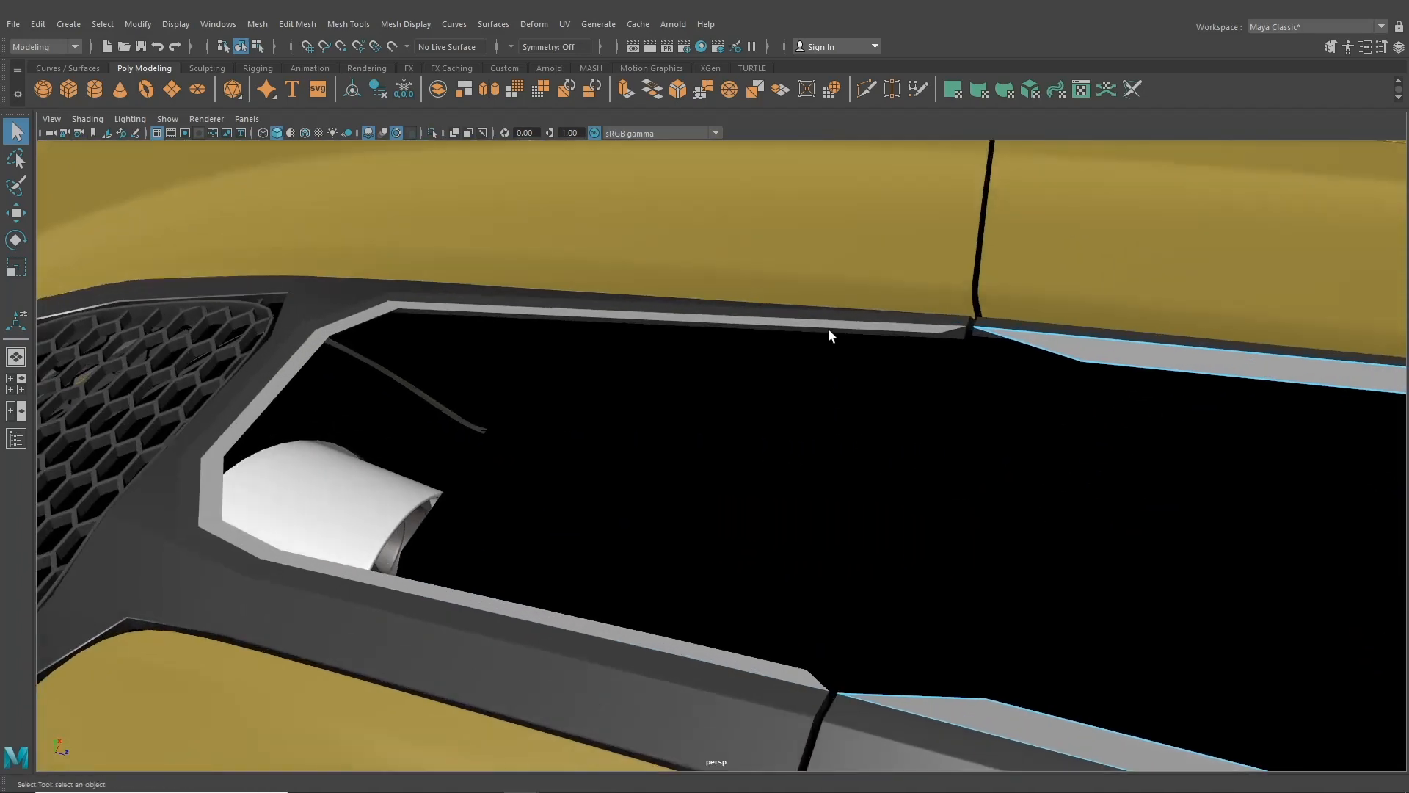
pyautogui.click(829, 326)
pyautogui.rightClick(829, 324)
pyautogui.moveTo(834, 315); pyautogui.dragTo(831, 285, button='right')
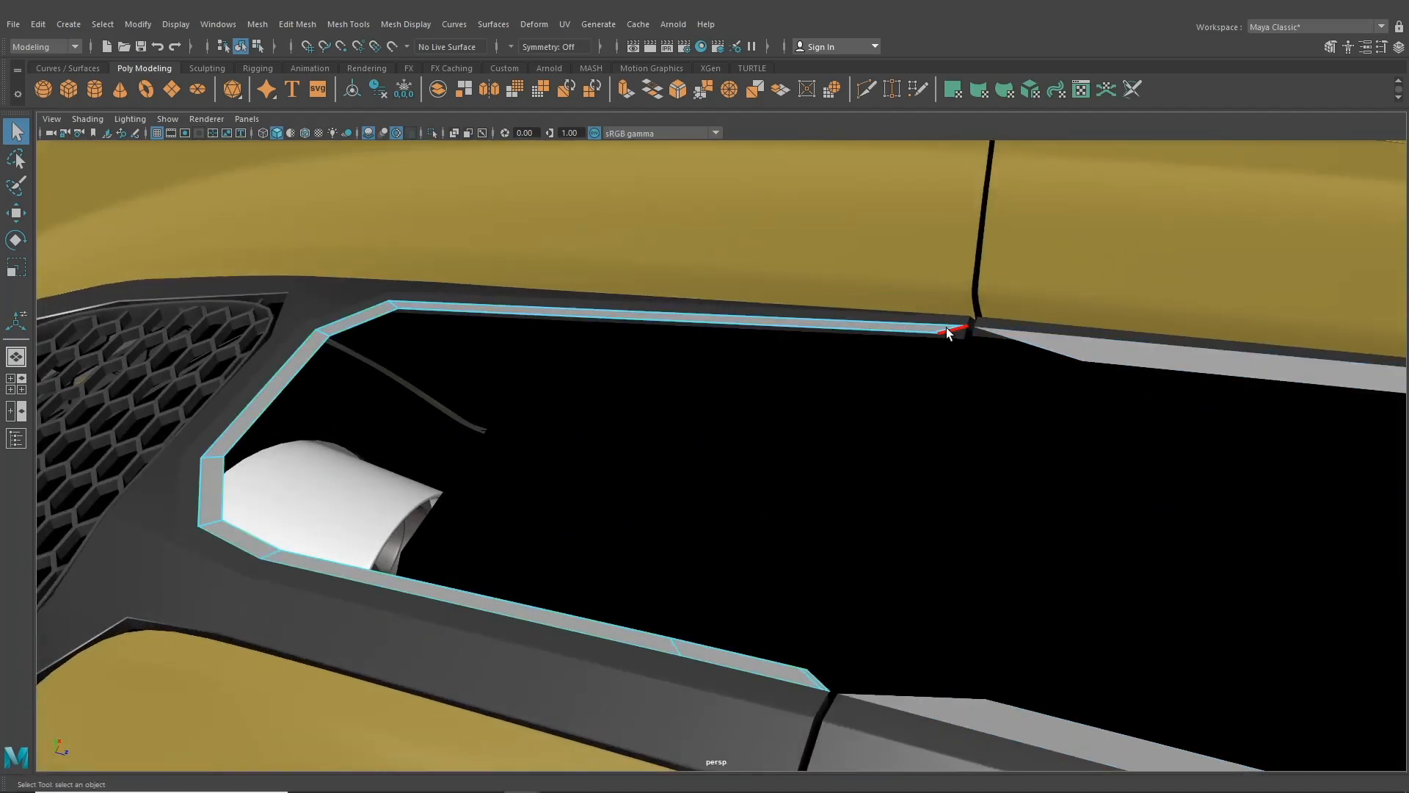
pyautogui.doubleClick(943, 326)
pyautogui.click(16, 215)
pyautogui.keyDown('alt'); pyautogui.moveTo(103, 362); pyautogui.dragTo(628, 481); pyautogui.keyUp('alt')
pyautogui.moveTo(586, 447); pyautogui.dragTo(530, 374, button='right')
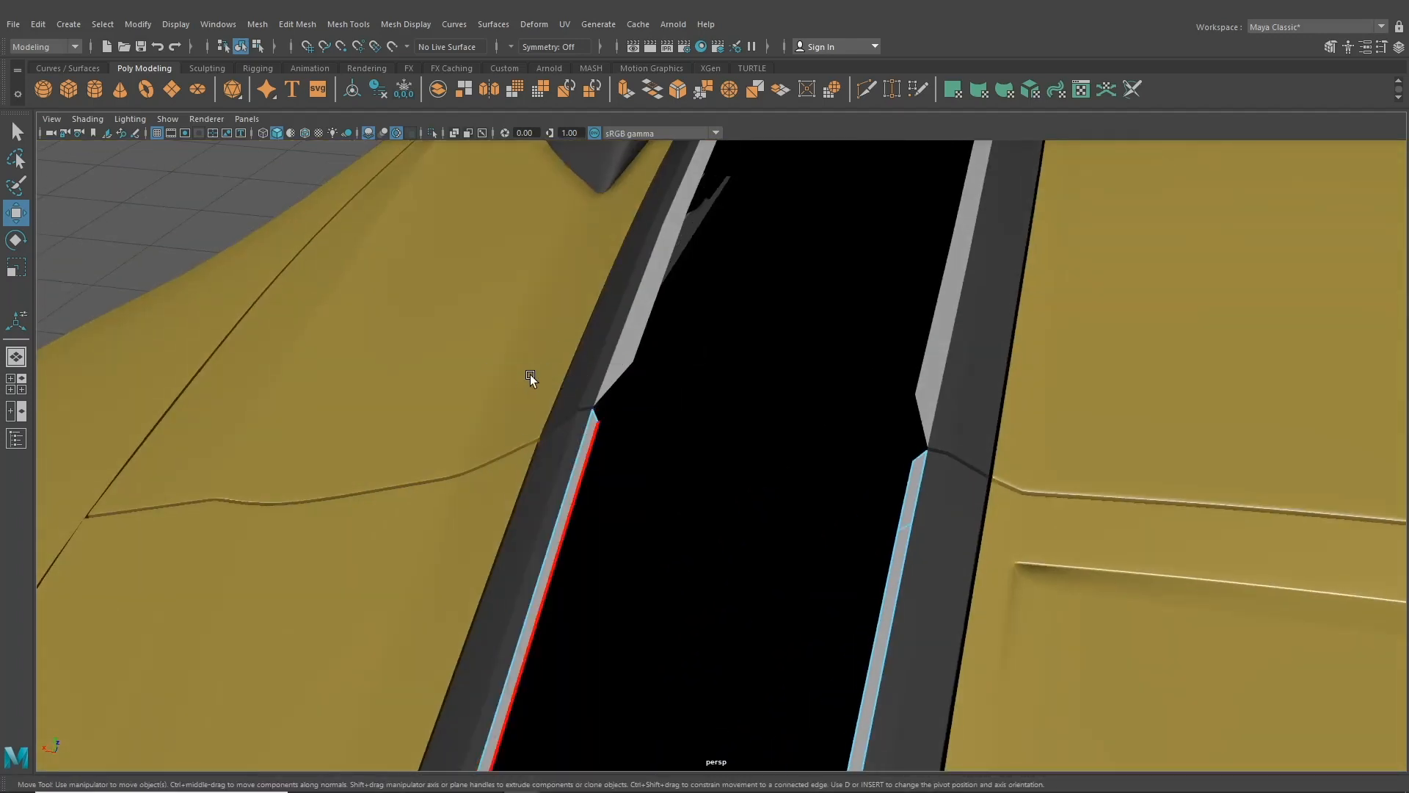
pyautogui.keyDown('alt'); pyautogui.moveTo(608, 443); pyautogui.dragTo(636, 458, button='middle'); pyautogui.keyUp('alt')
pyautogui.scroll(2, 636, 457)
# - Select the front and rear inner strips as objects and isolate them over the blueprint in a maximized top view
pyautogui.click(240, 47)
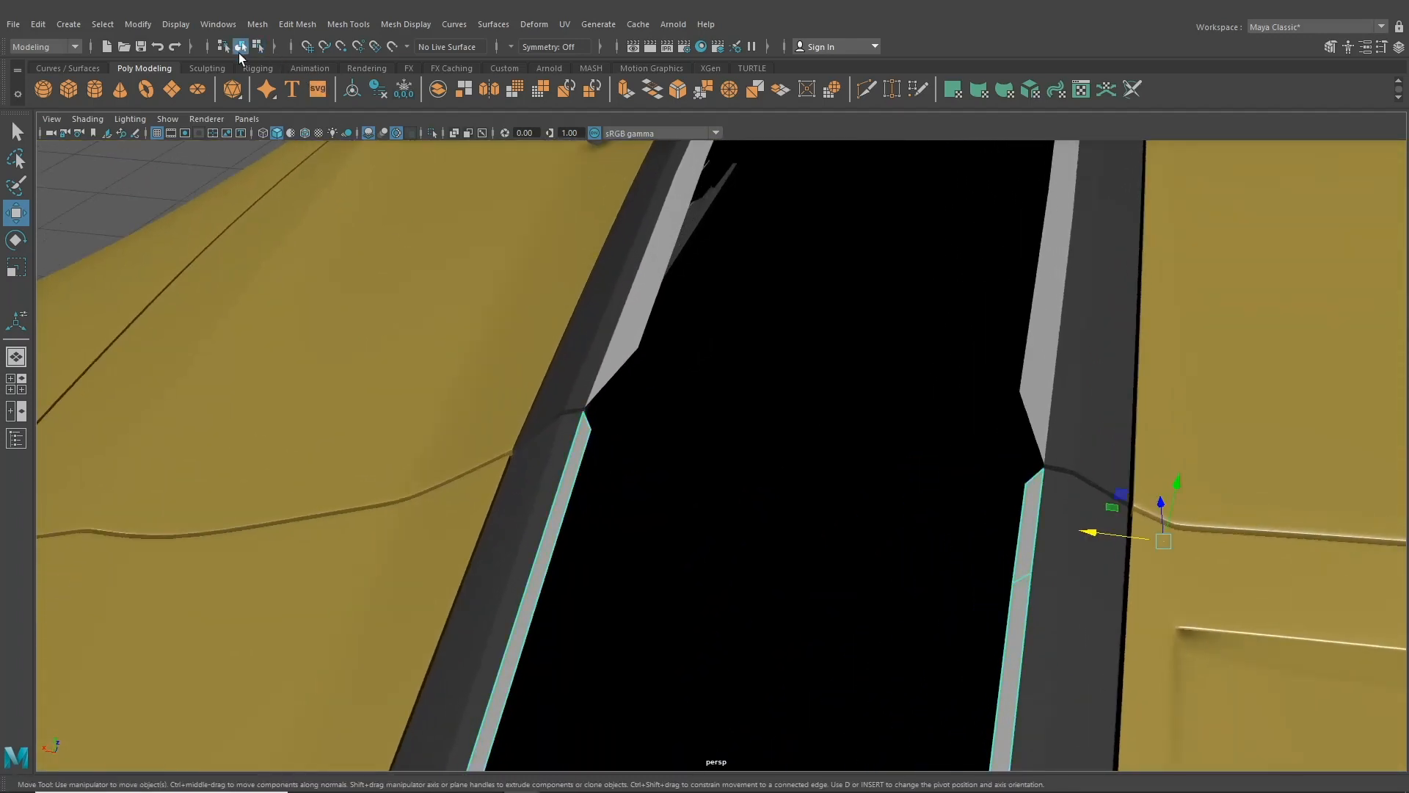
pyautogui.click(614, 345)
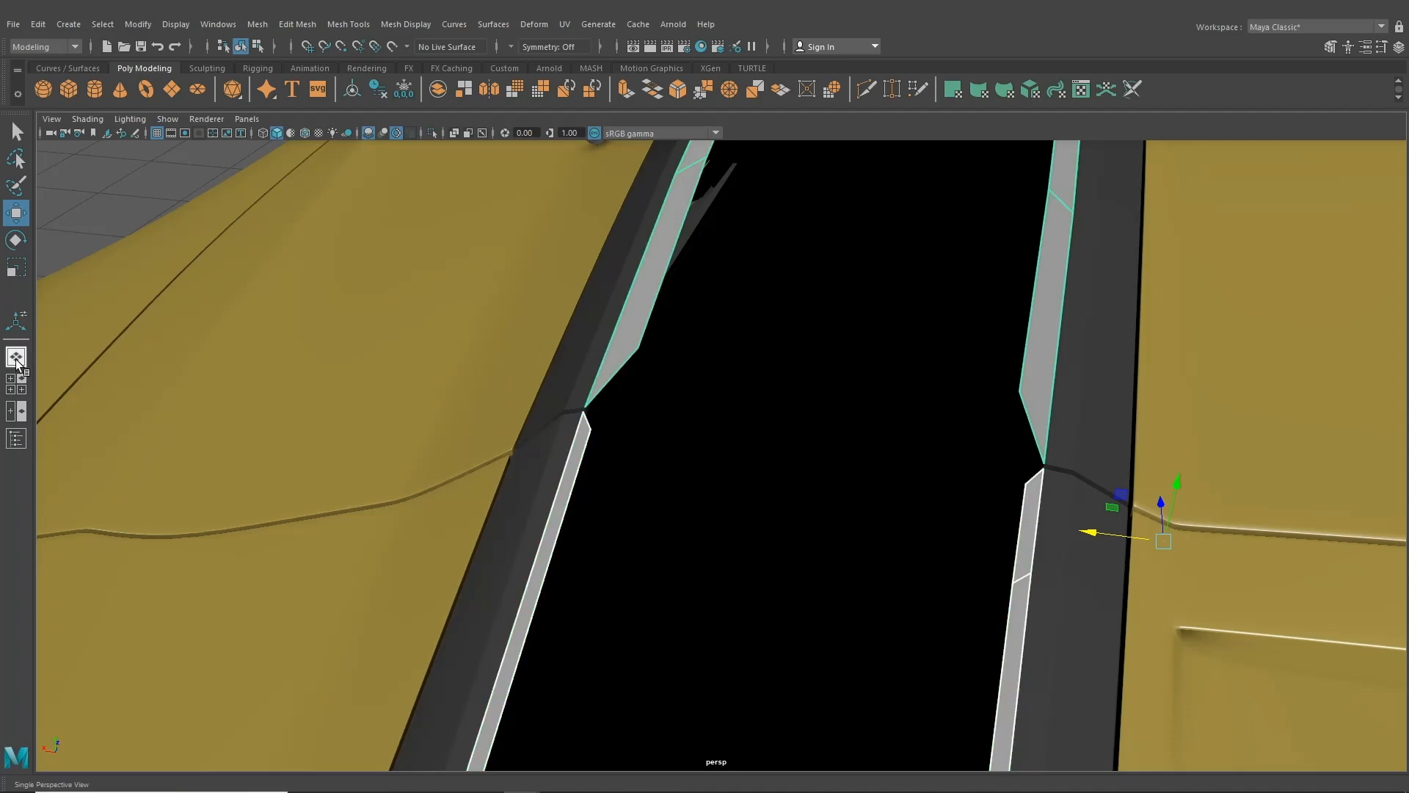
pyautogui.press('f')
pyautogui.click(25, 392)
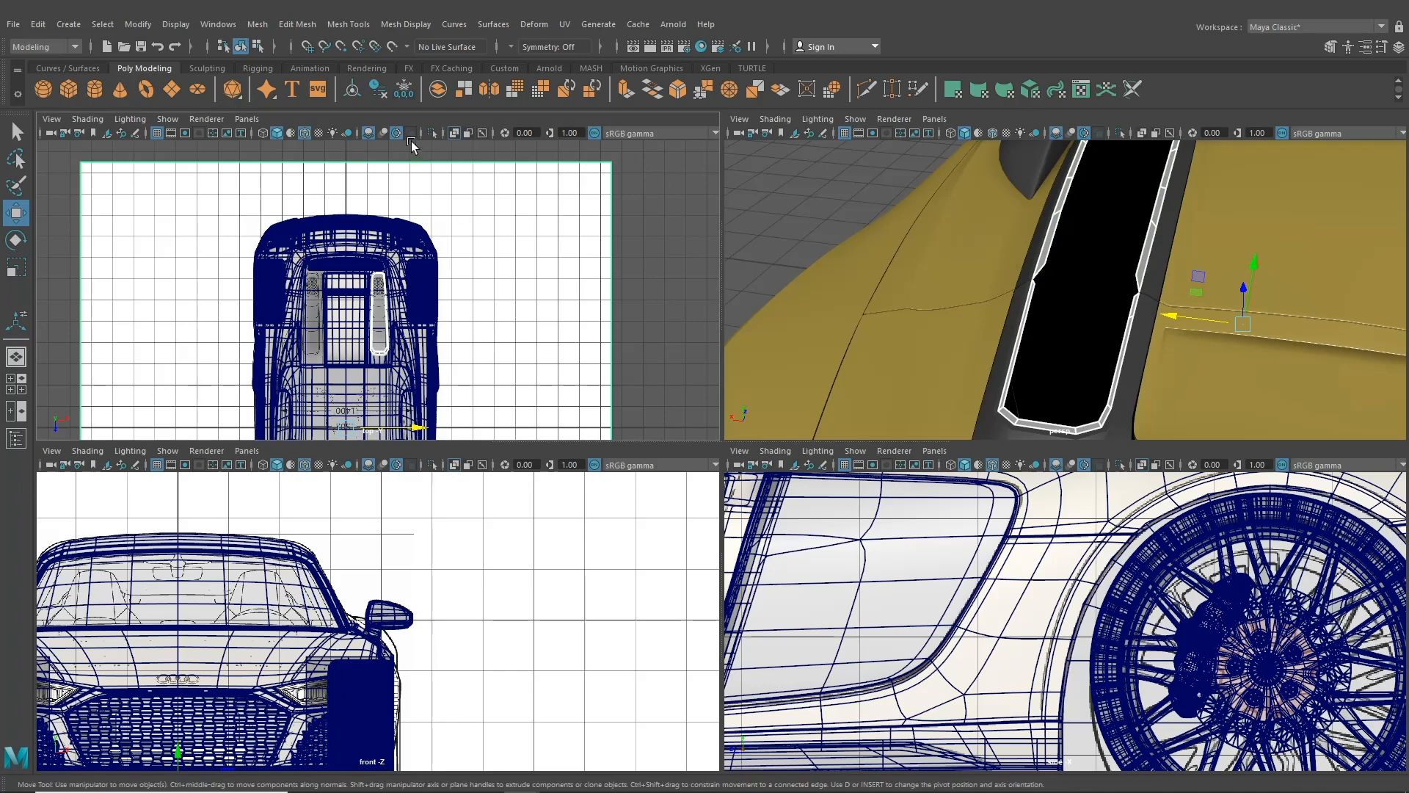
pyautogui.click(440, 131)
pyautogui.click(440, 132)
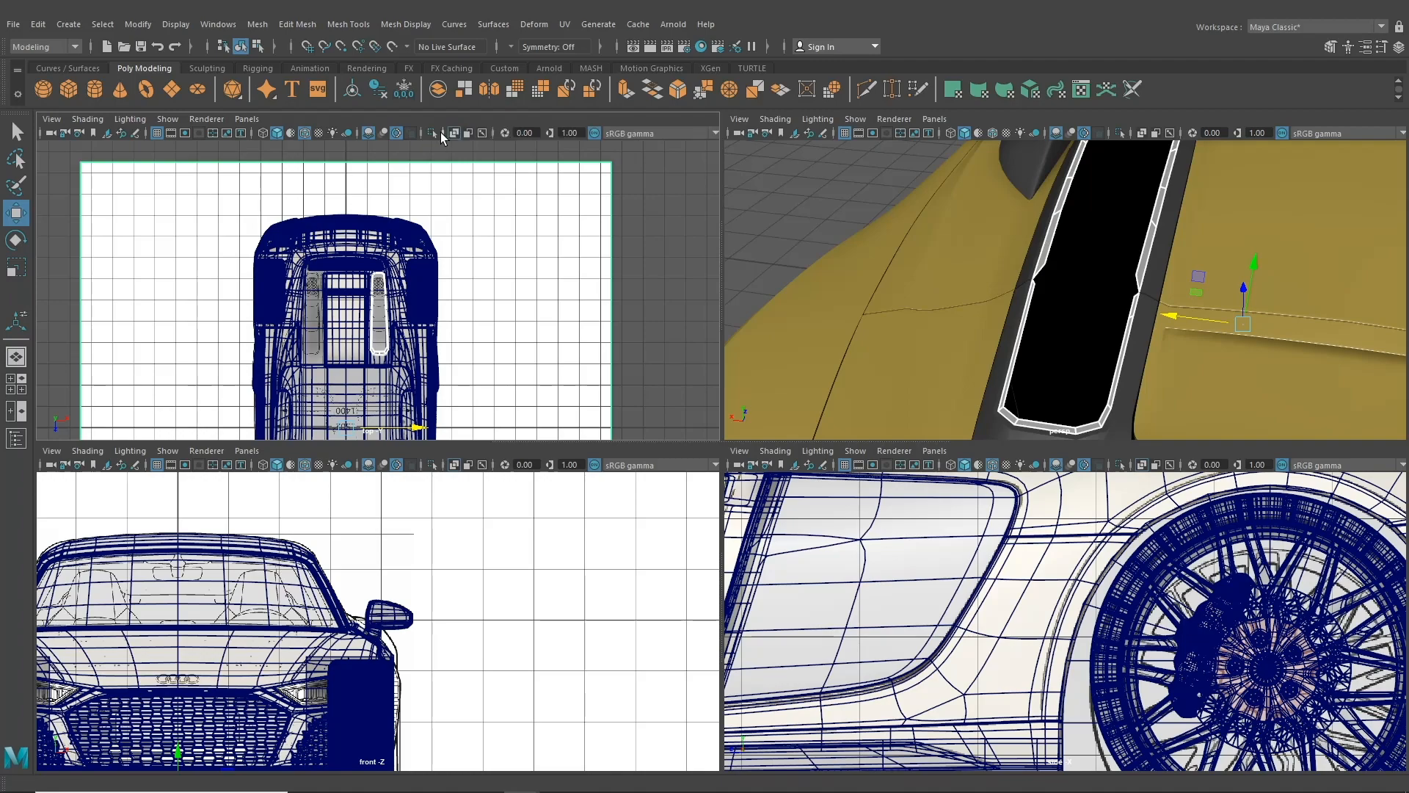
pyautogui.click(432, 132)
pyautogui.press('space')
pyautogui.scroll(1, 761, 487)
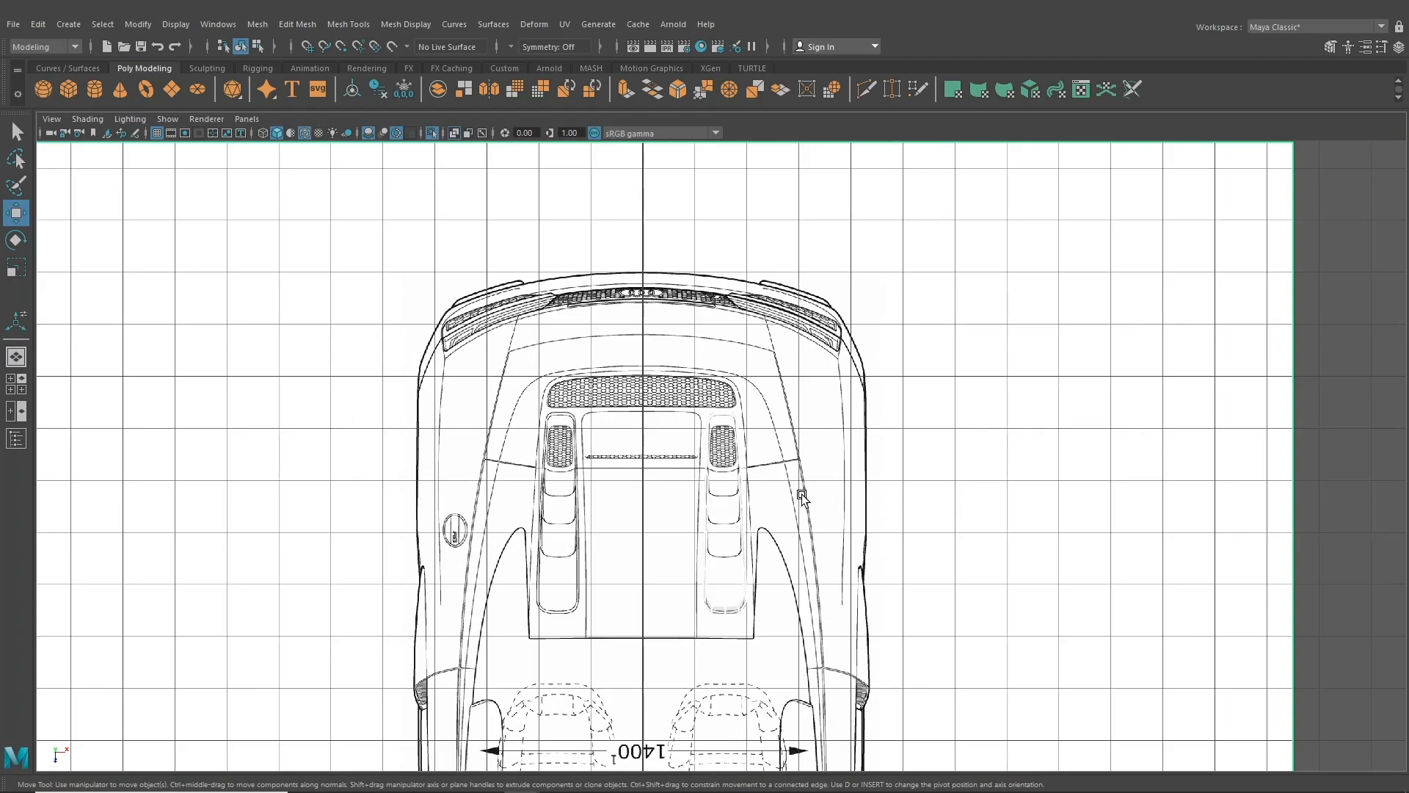
# - Move the two inner vertices of the rear strip's back edge onto the blueprint's inner vent outline
pyautogui.click(804, 495)
pyautogui.keyDown('alt'); pyautogui.moveTo(748, 468); pyautogui.dragTo(503, 376, button='middle'); pyautogui.keyUp('alt')
pyautogui.scroll(2, 367, 243)
pyautogui.keyDown('alt'); pyautogui.moveTo(323, 188); pyautogui.dragTo(495, 293, button='middle'); pyautogui.keyUp('alt')
pyautogui.scroll(2, 632, 404)
pyautogui.keyDown('alt'); pyautogui.moveTo(587, 421); pyautogui.dragTo(783, 465, button='middle'); pyautogui.keyUp('alt')
pyautogui.scroll(5, 778, 462)
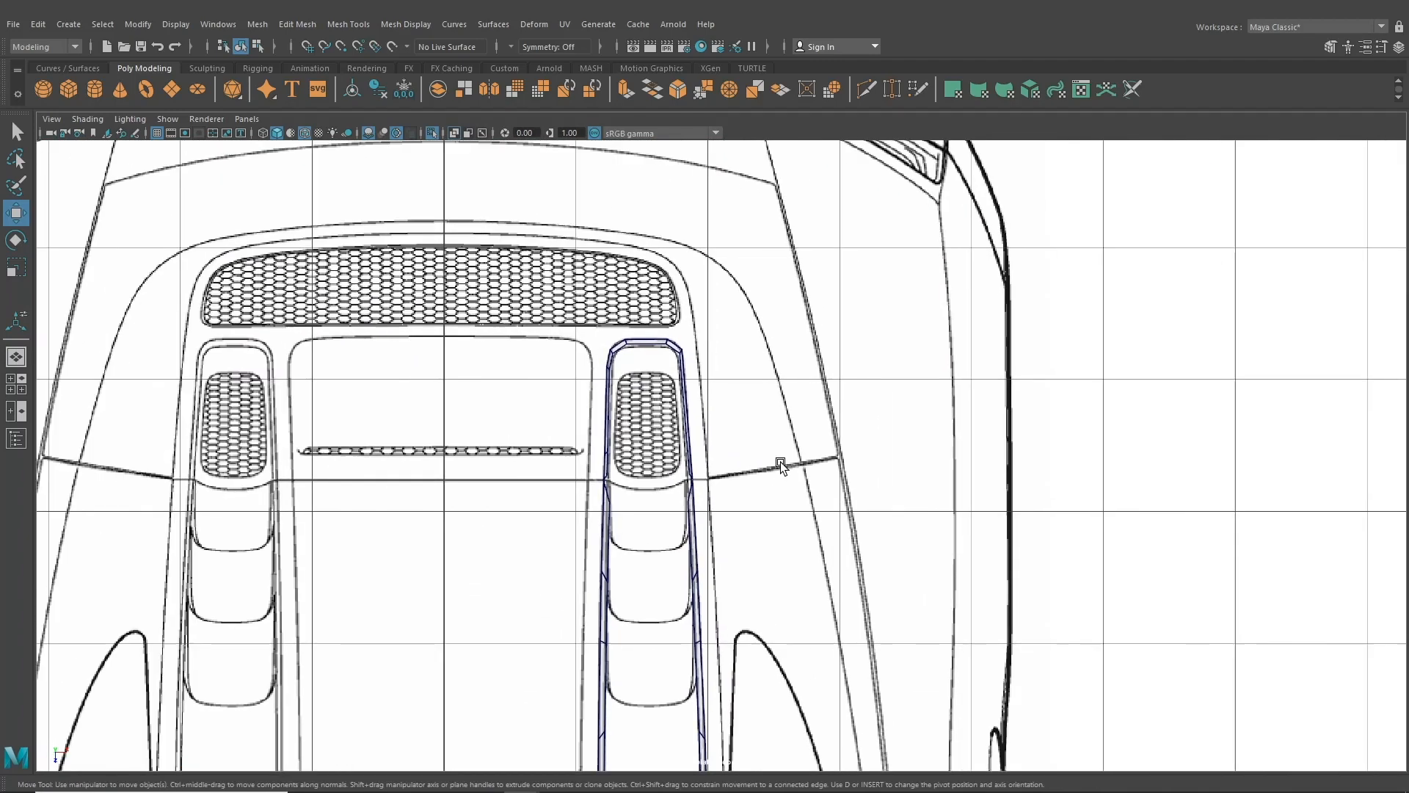
pyautogui.keyDown('alt'); pyautogui.moveTo(649, 367); pyautogui.dragTo(749, 565, button='middle'); pyautogui.keyUp('alt')
pyautogui.scroll(1, 639, 389)
pyautogui.moveTo(619, 358); pyautogui.dragTo(544, 339, button='right')
pyautogui.click(545, 340)
pyautogui.scroll(1, 532, 390)
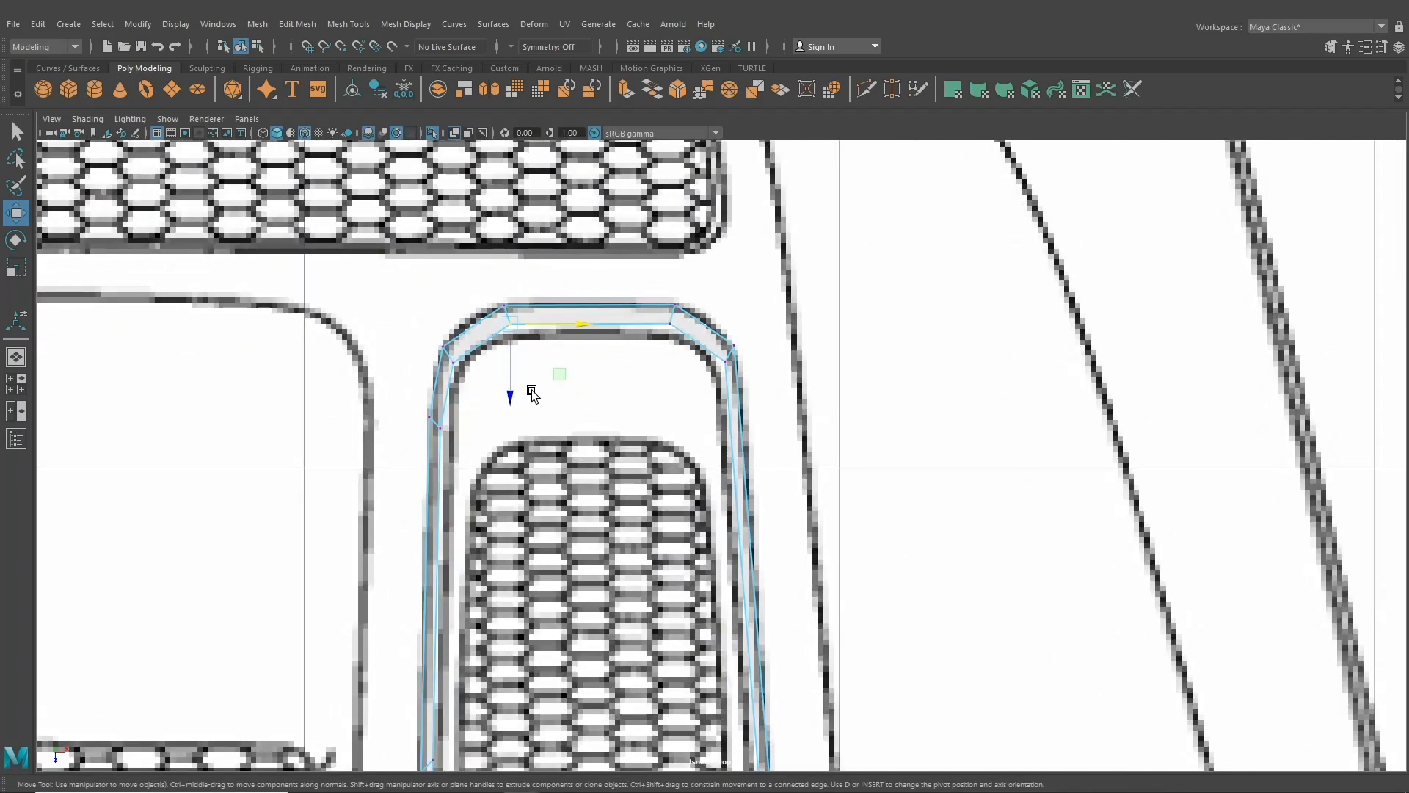
pyautogui.moveTo(509, 398); pyautogui.dragTo(512, 405)
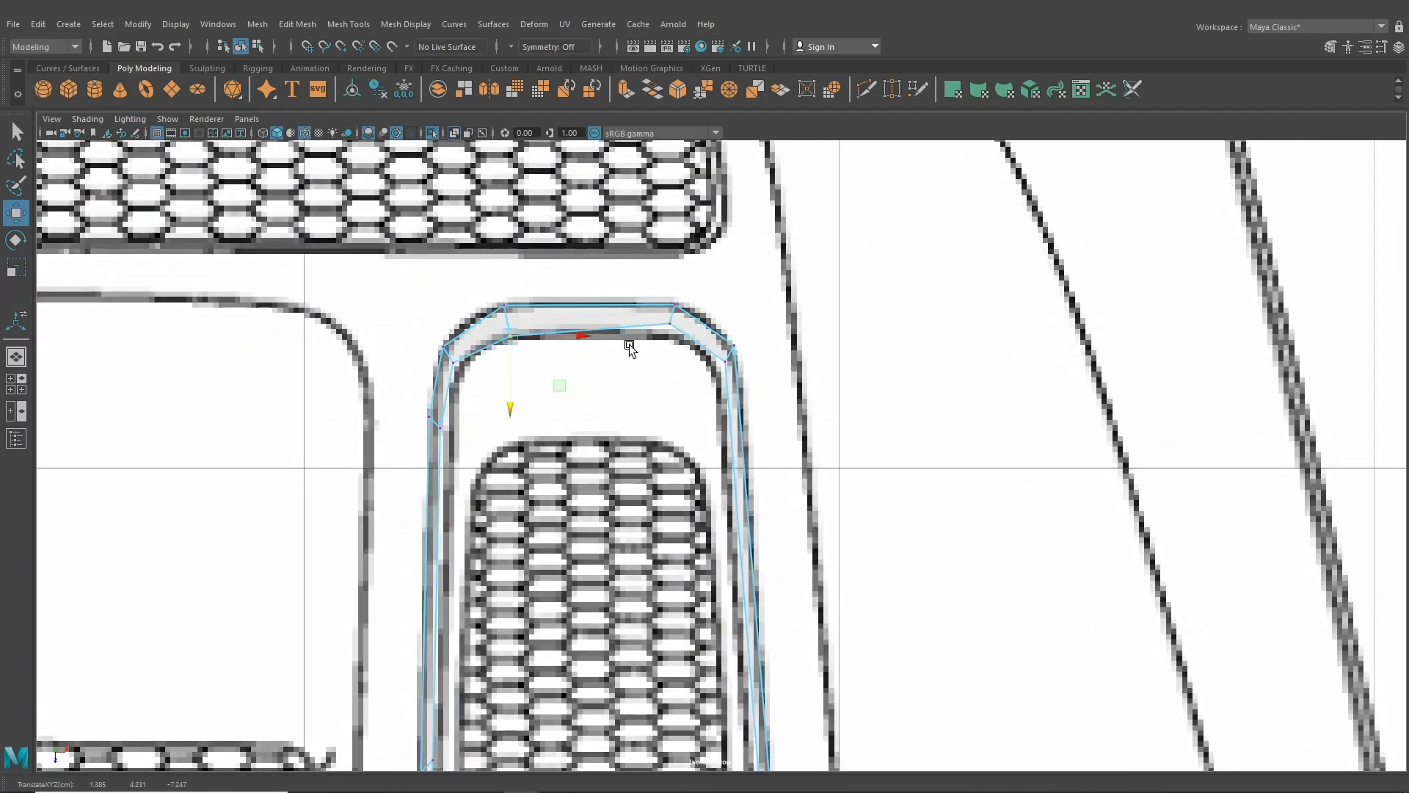
pyautogui.moveTo(651, 317); pyautogui.dragTo(684, 343)
pyautogui.moveTo(671, 358); pyautogui.dragTo(673, 366)
# - Try to line up the back edge's two inner vertices squarely with their matching outer vertices
pyautogui.keyDown('alt'); pyautogui.moveTo(668, 354); pyautogui.dragTo(663, 426, button='middle'); pyautogui.keyUp('alt')
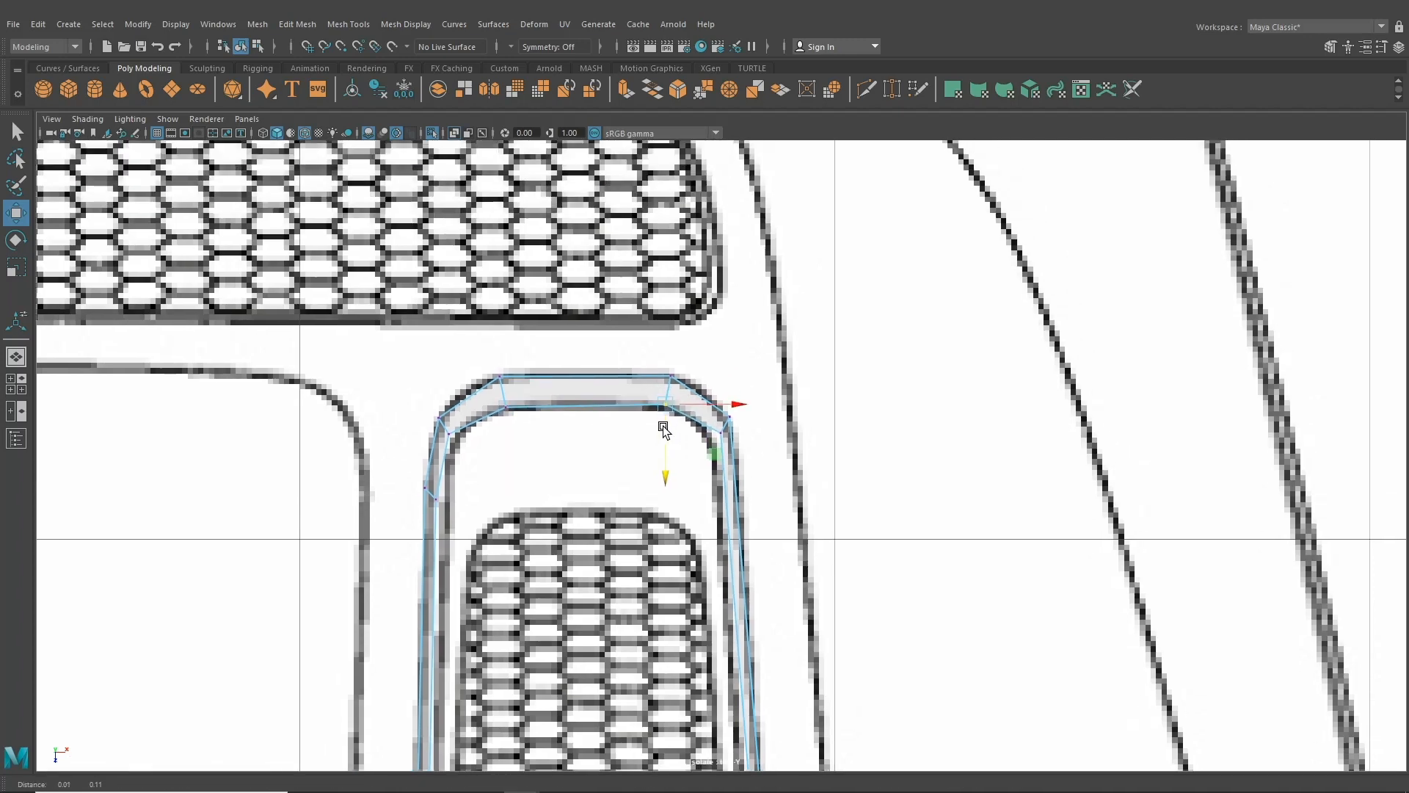
pyautogui.scroll(2, 663, 432)
pyautogui.moveTo(643, 395); pyautogui.dragTo(646, 437)
pyautogui.moveTo(651, 451); pyautogui.dragTo(645, 457)
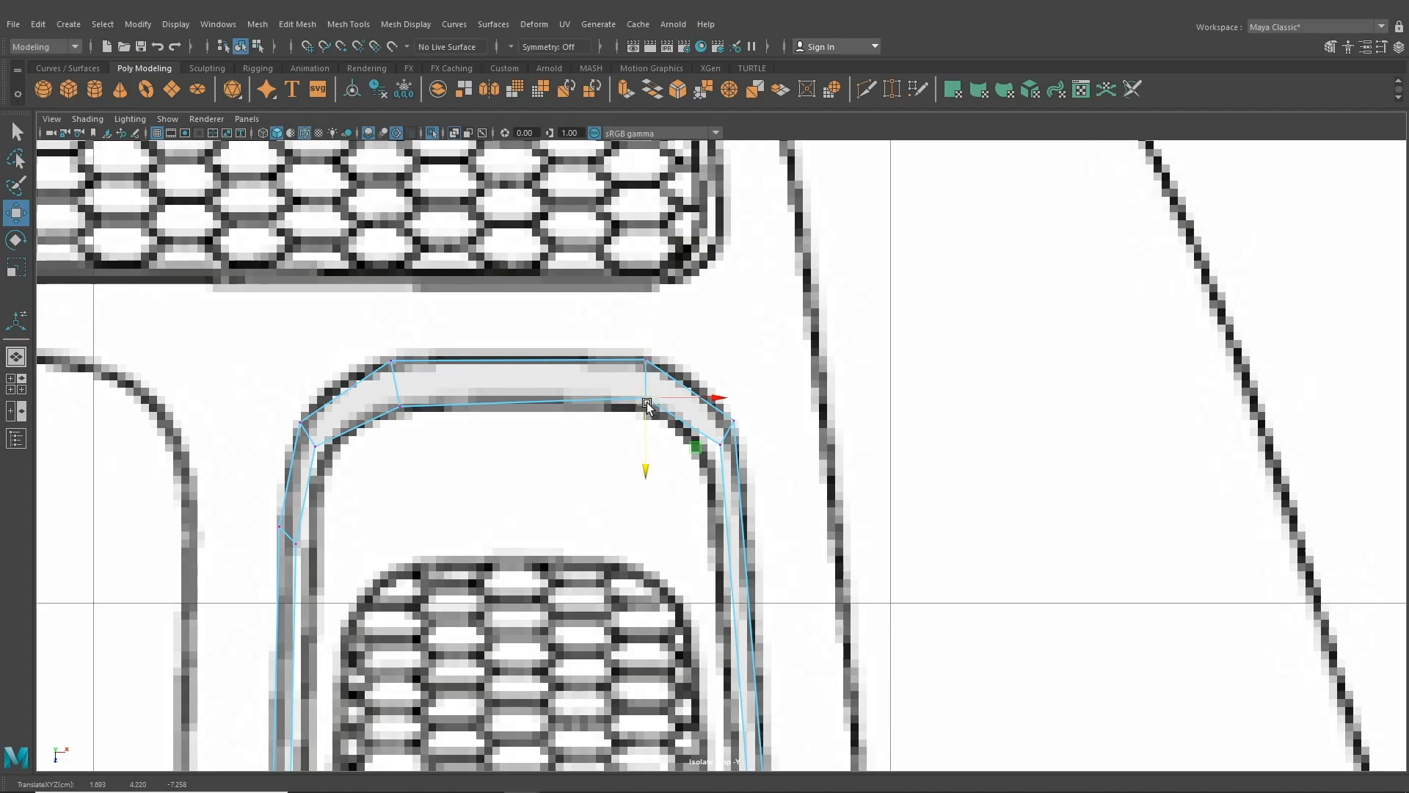
pyautogui.click(402, 406)
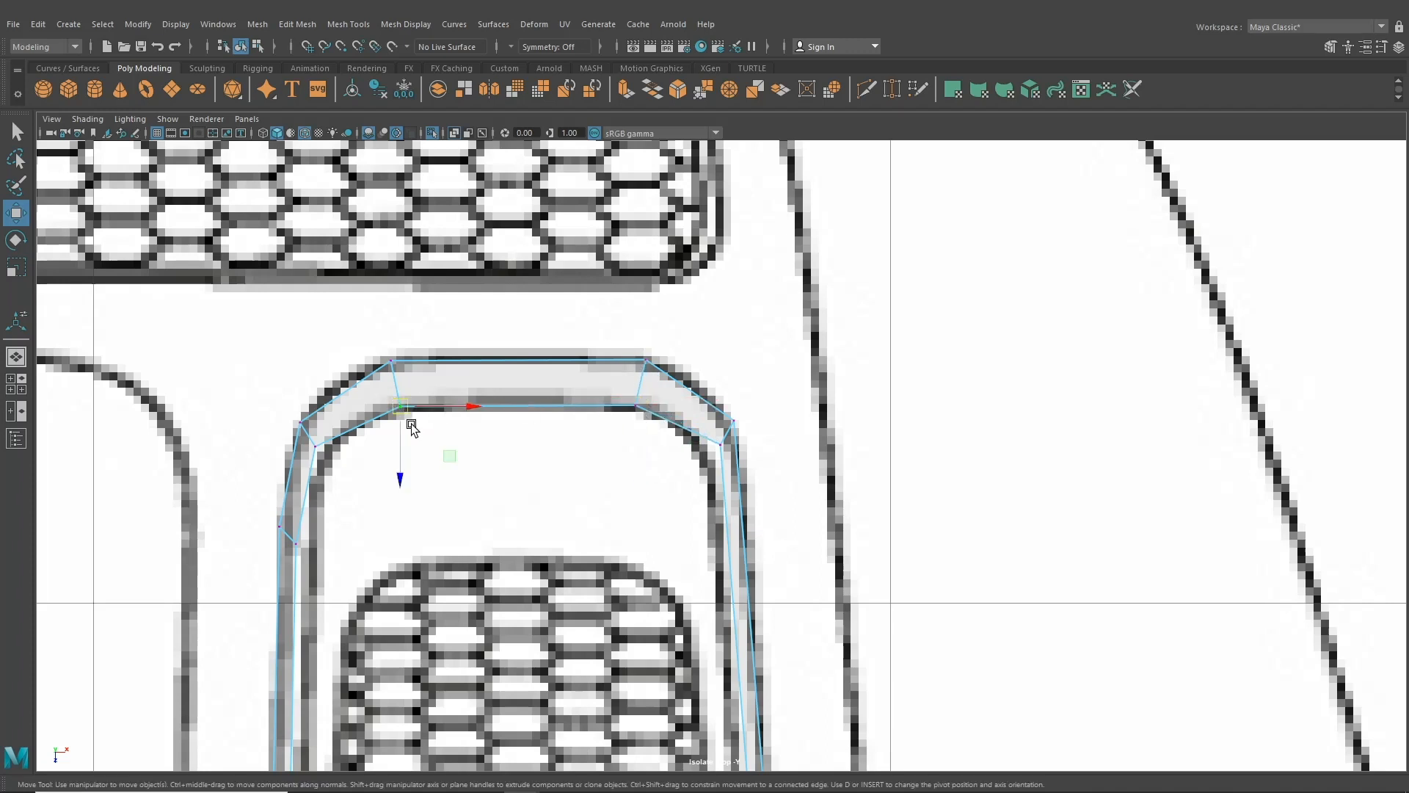
pyautogui.moveTo(402, 406); pyautogui.dragTo(390, 381)
pyautogui.moveTo(391, 433); pyautogui.dragTo(390, 480)
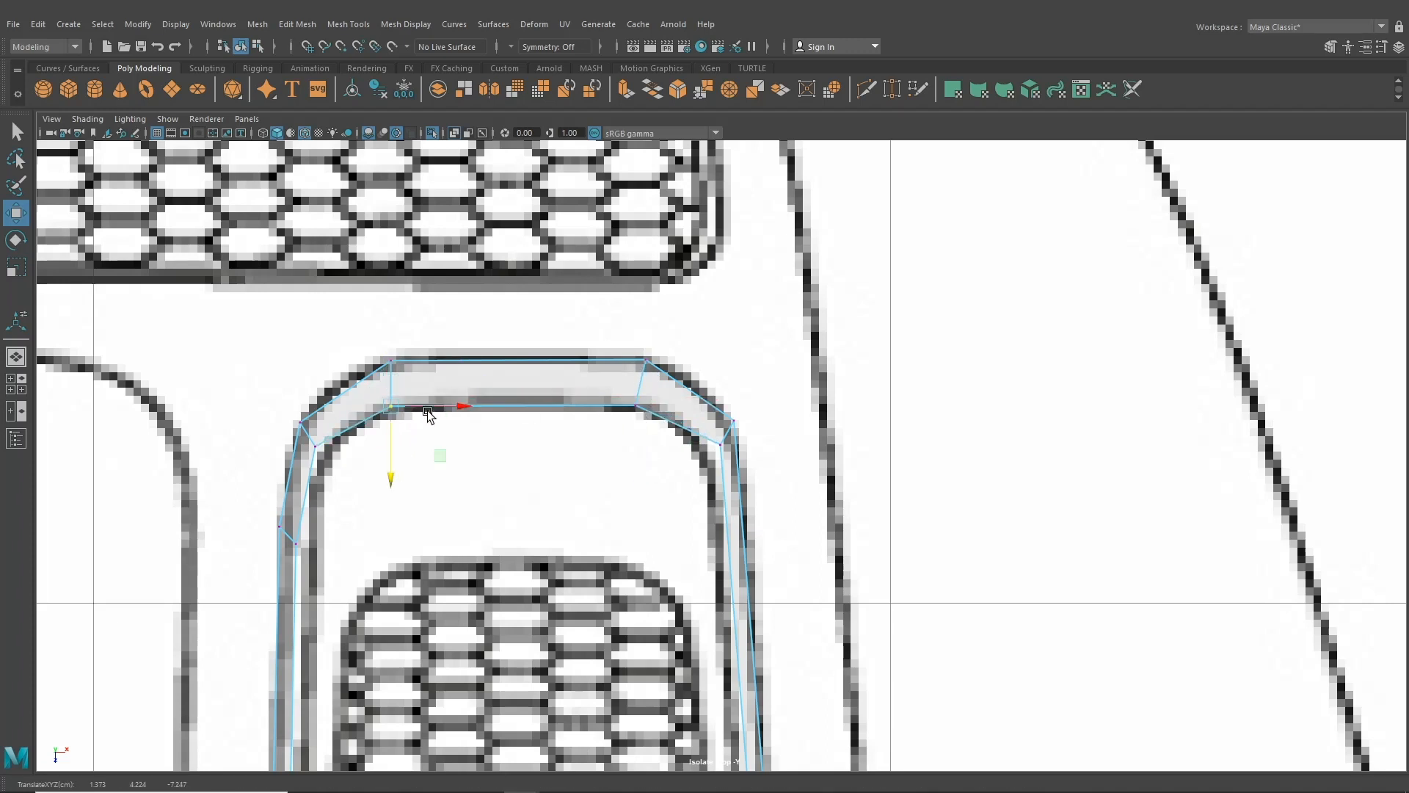
pyautogui.moveTo(382, 424); pyautogui.dragTo(405, 416)
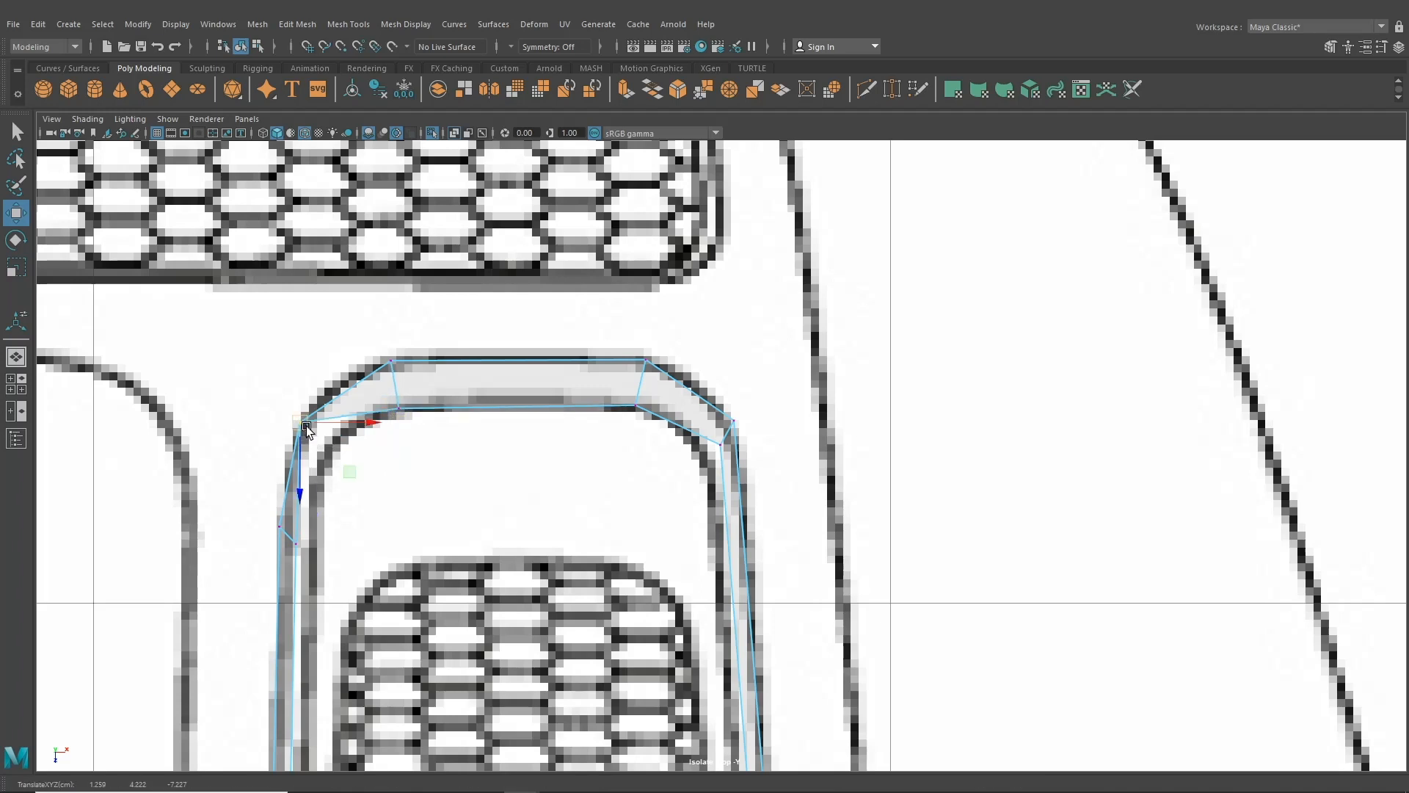
# - Move the rear strip's inner corner vertices and the adjacent inboard side vertex onto the blueprint's rounded inner outline
pyautogui.moveTo(306, 425); pyautogui.dragTo(340, 453)
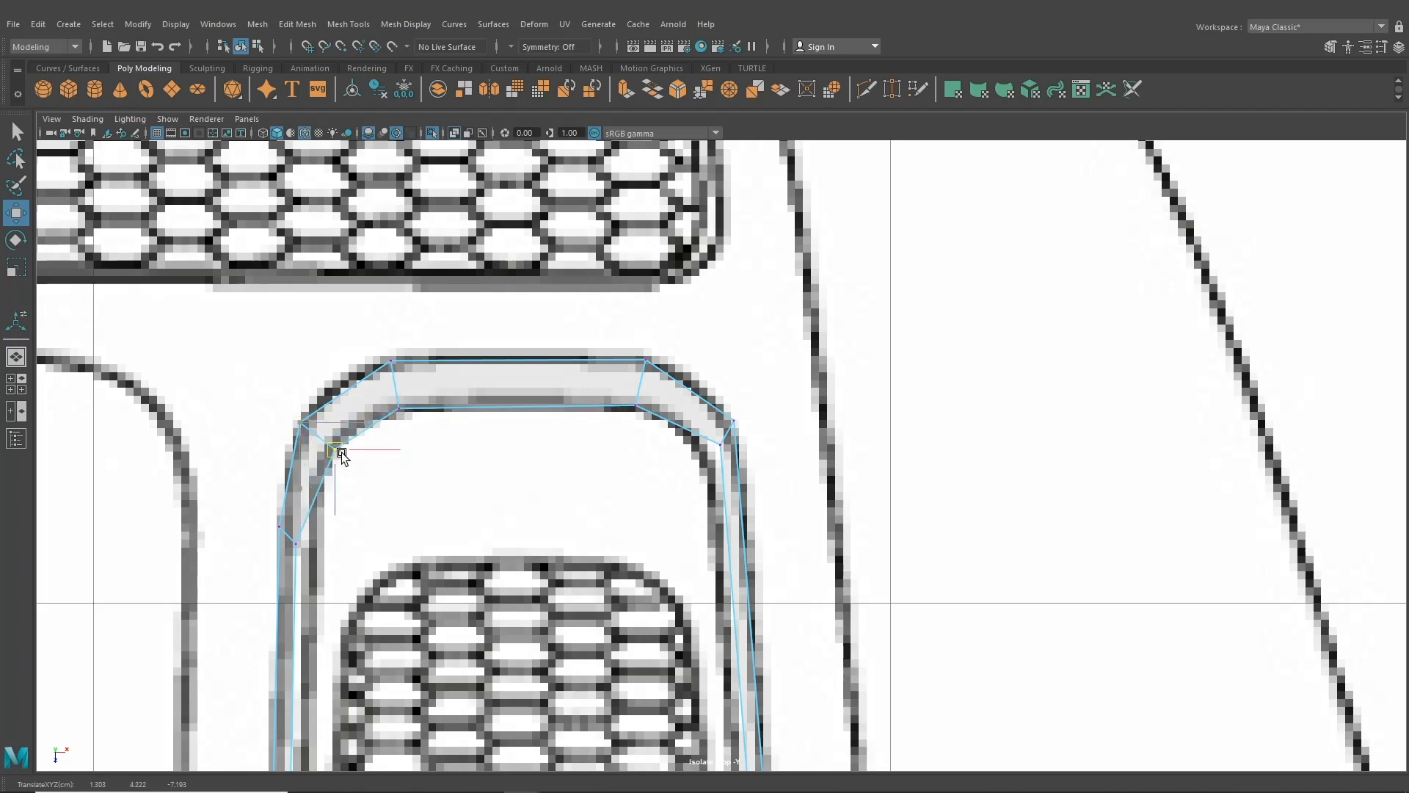
pyautogui.click(719, 444)
pyautogui.moveTo(719, 444); pyautogui.dragTo(699, 457)
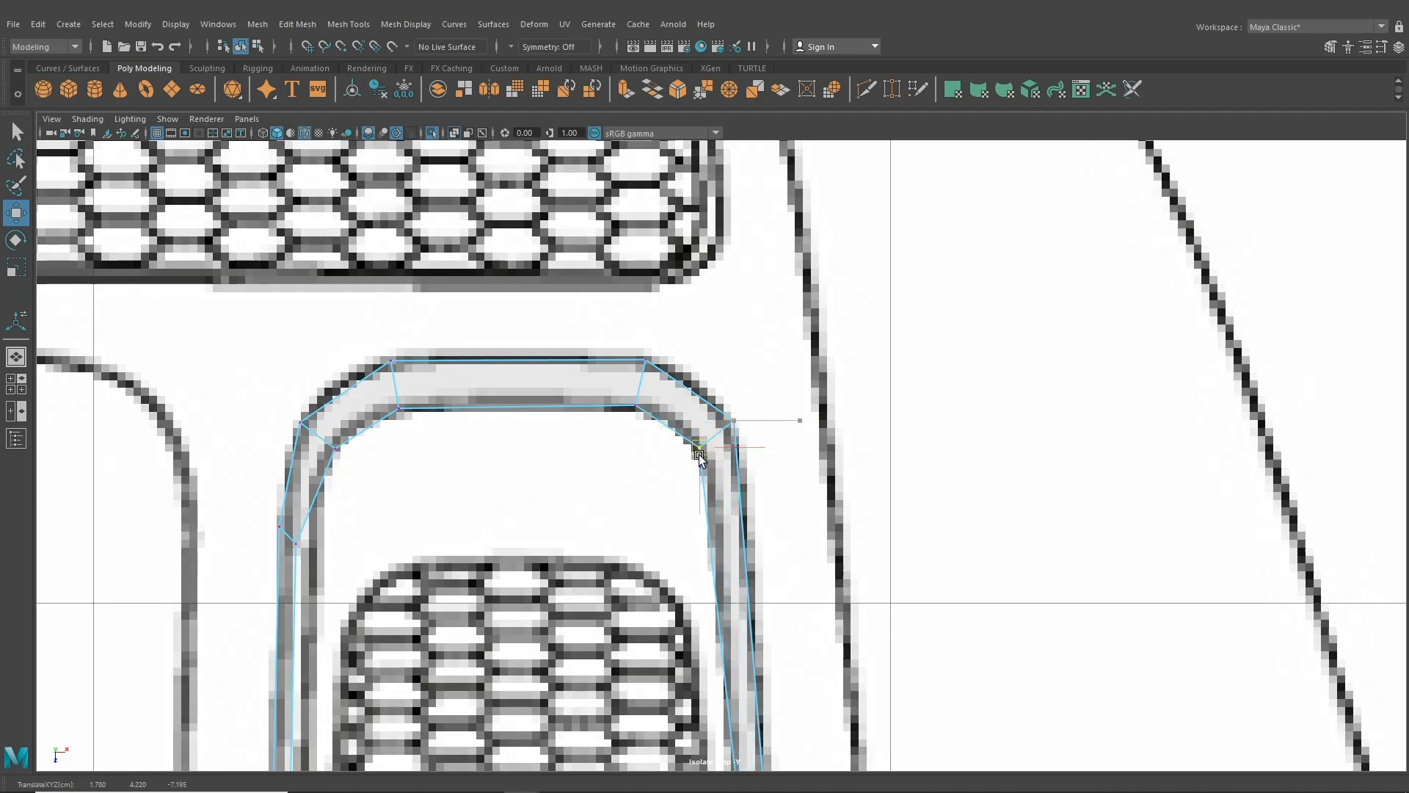
pyautogui.keyDown('alt'); pyautogui.moveTo(469, 578); pyautogui.dragTo(552, 536, button='middle'); pyautogui.keyUp('alt')
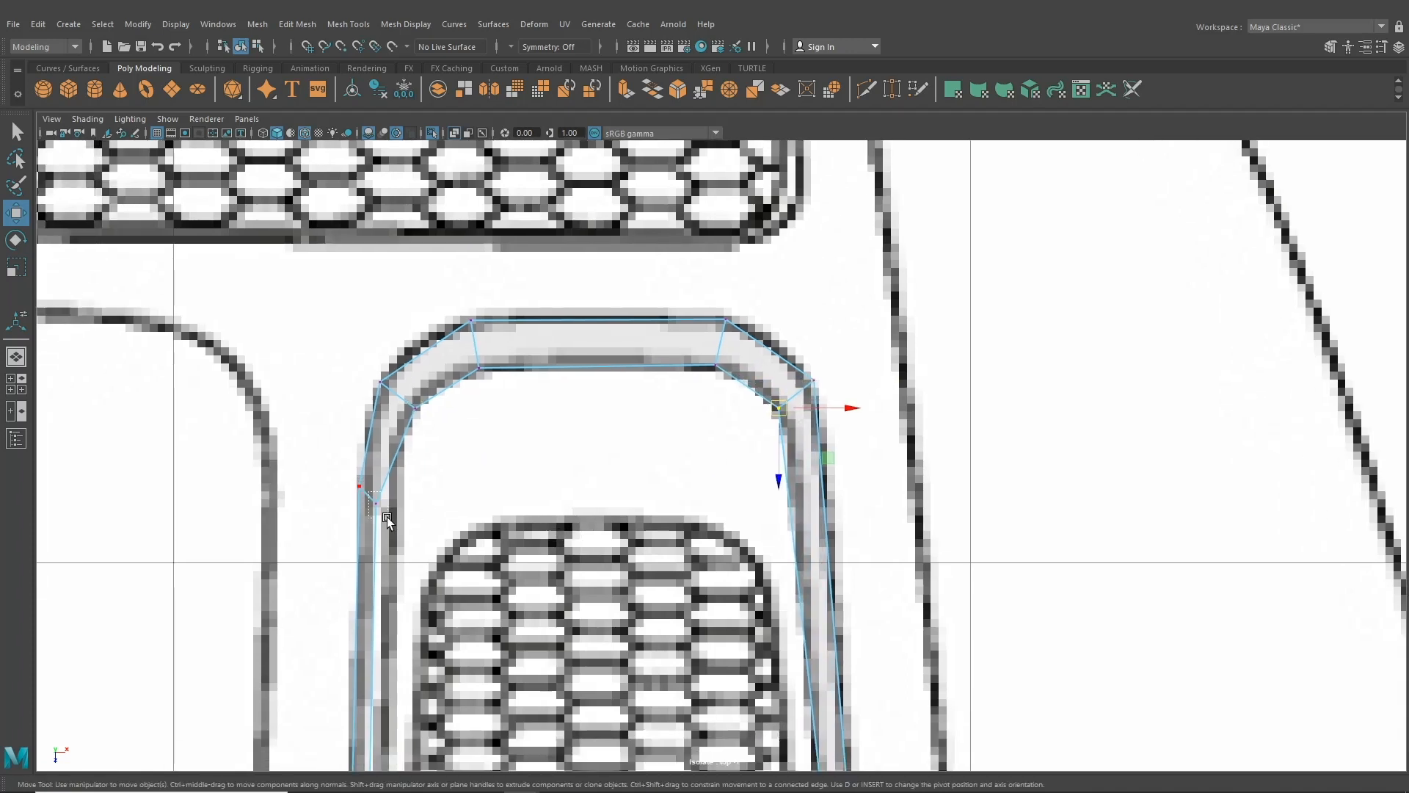
pyautogui.moveTo(387, 519); pyautogui.dragTo(403, 490)
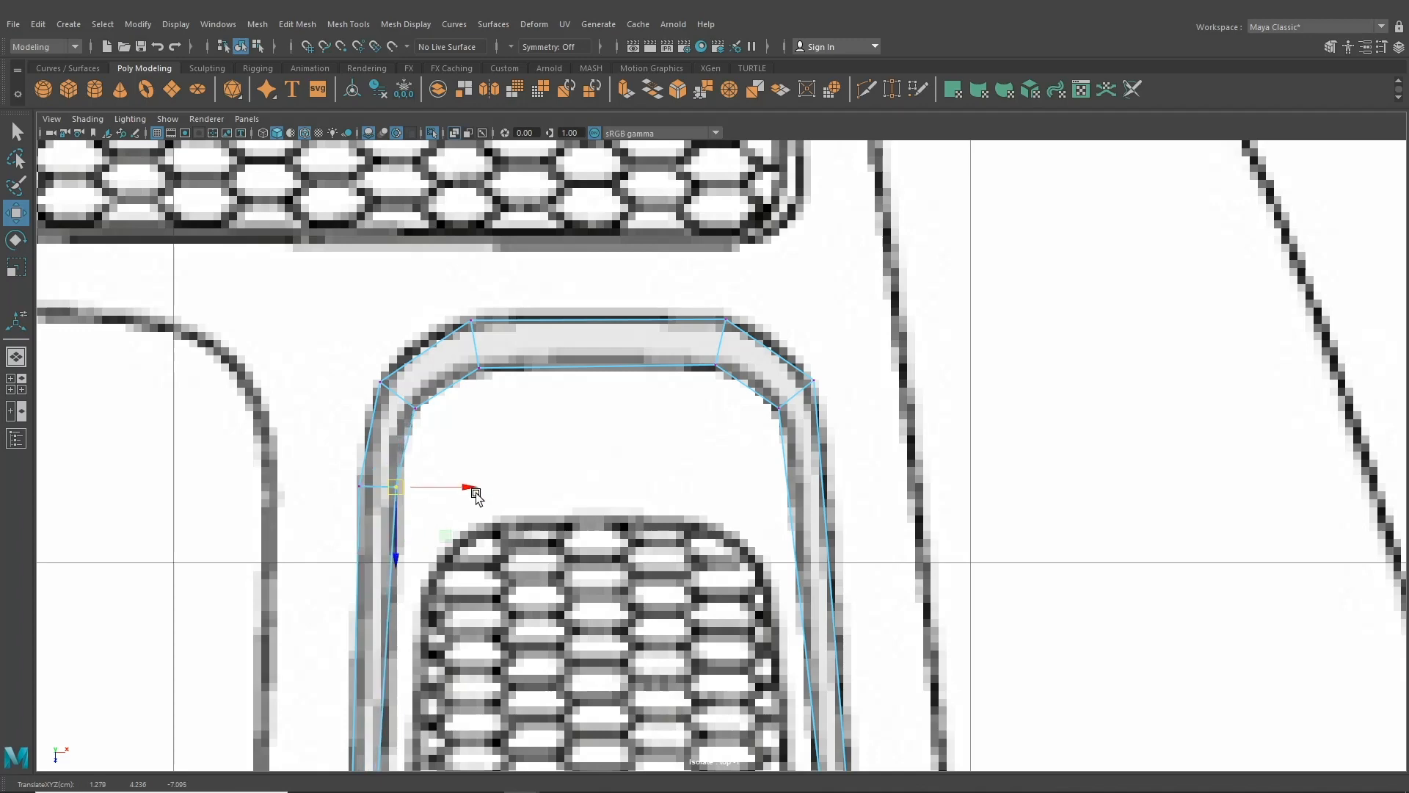
# - Snap the inner vertex at the rear strip's outboard front end level with the outer vertex, then offset it inward to the blueprint line
pyautogui.scroll(-5, 807, 629)
pyautogui.scroll(5, 775, 571)
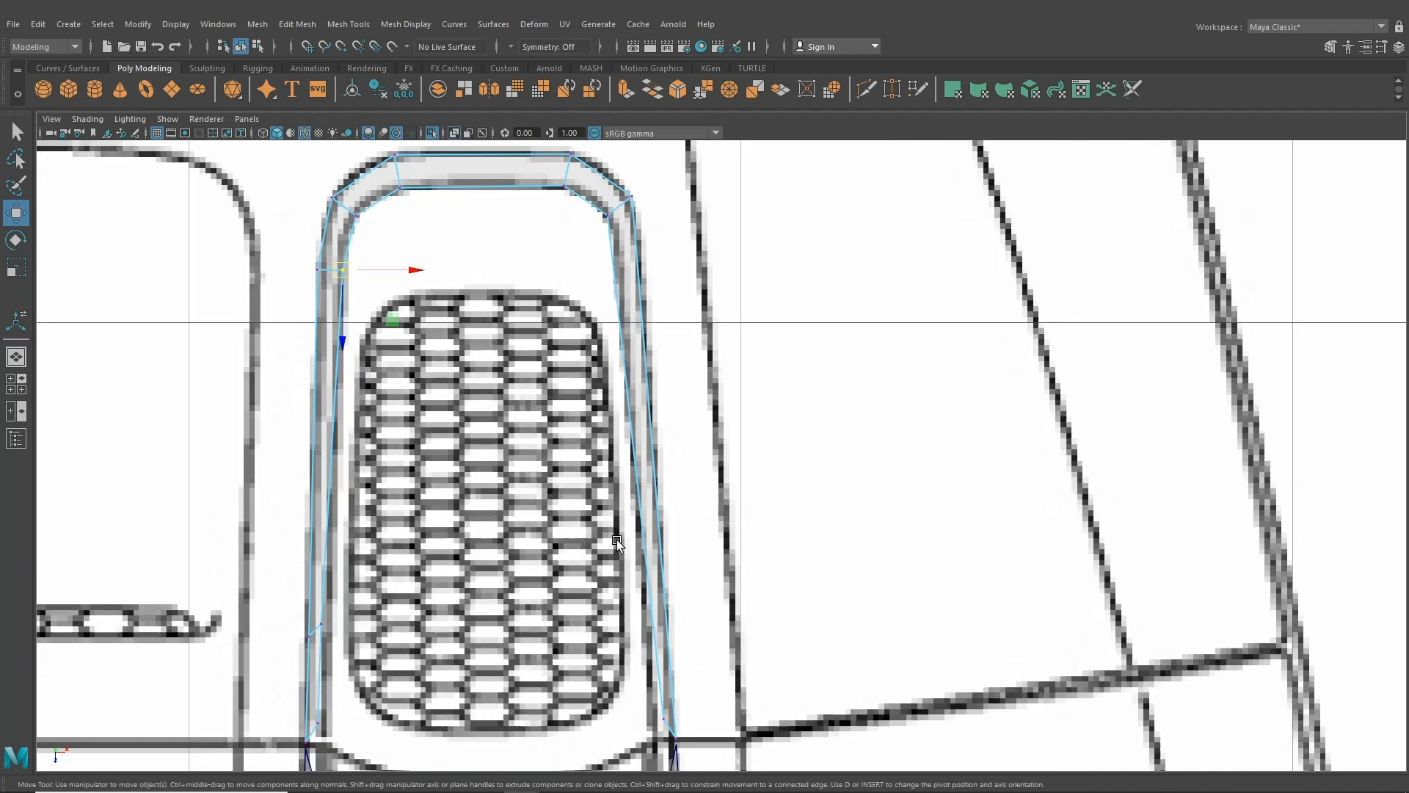
pyautogui.keyDown('alt'); pyautogui.moveTo(623, 566); pyautogui.dragTo(622, 384, button='middle'); pyautogui.keyUp('alt')
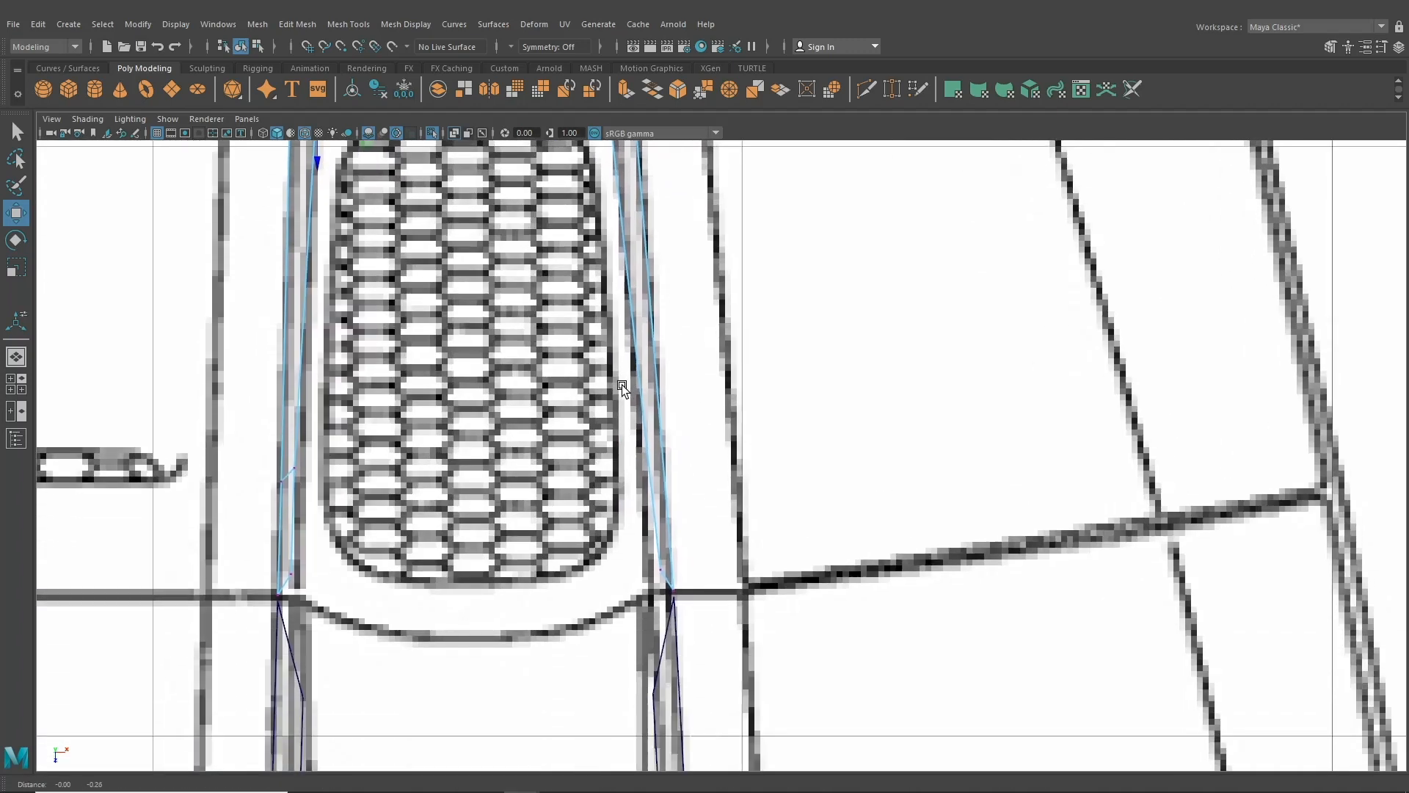
pyautogui.scroll(3, 638, 566)
pyautogui.click(650, 587)
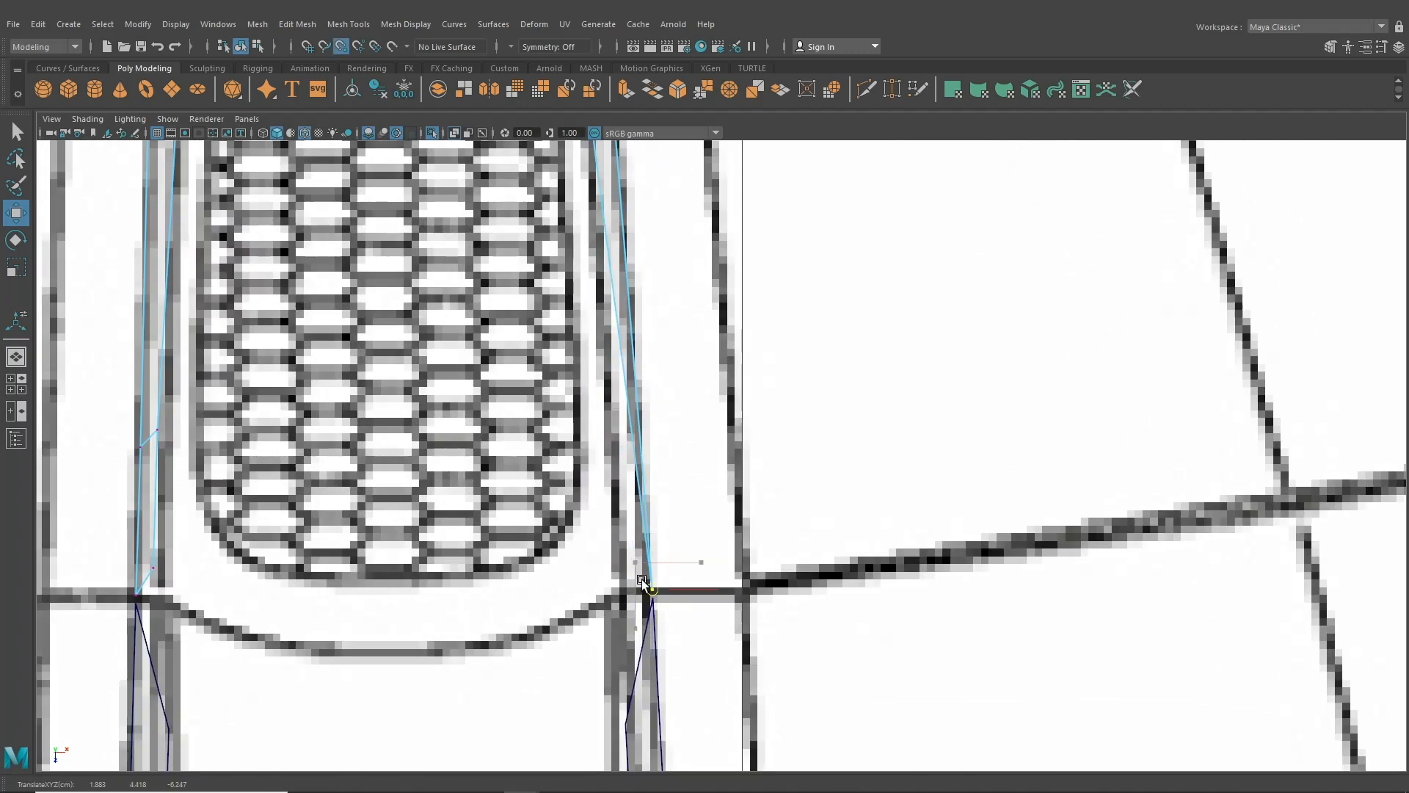
pyautogui.moveTo(655, 592); pyautogui.dragTo(665, 596)
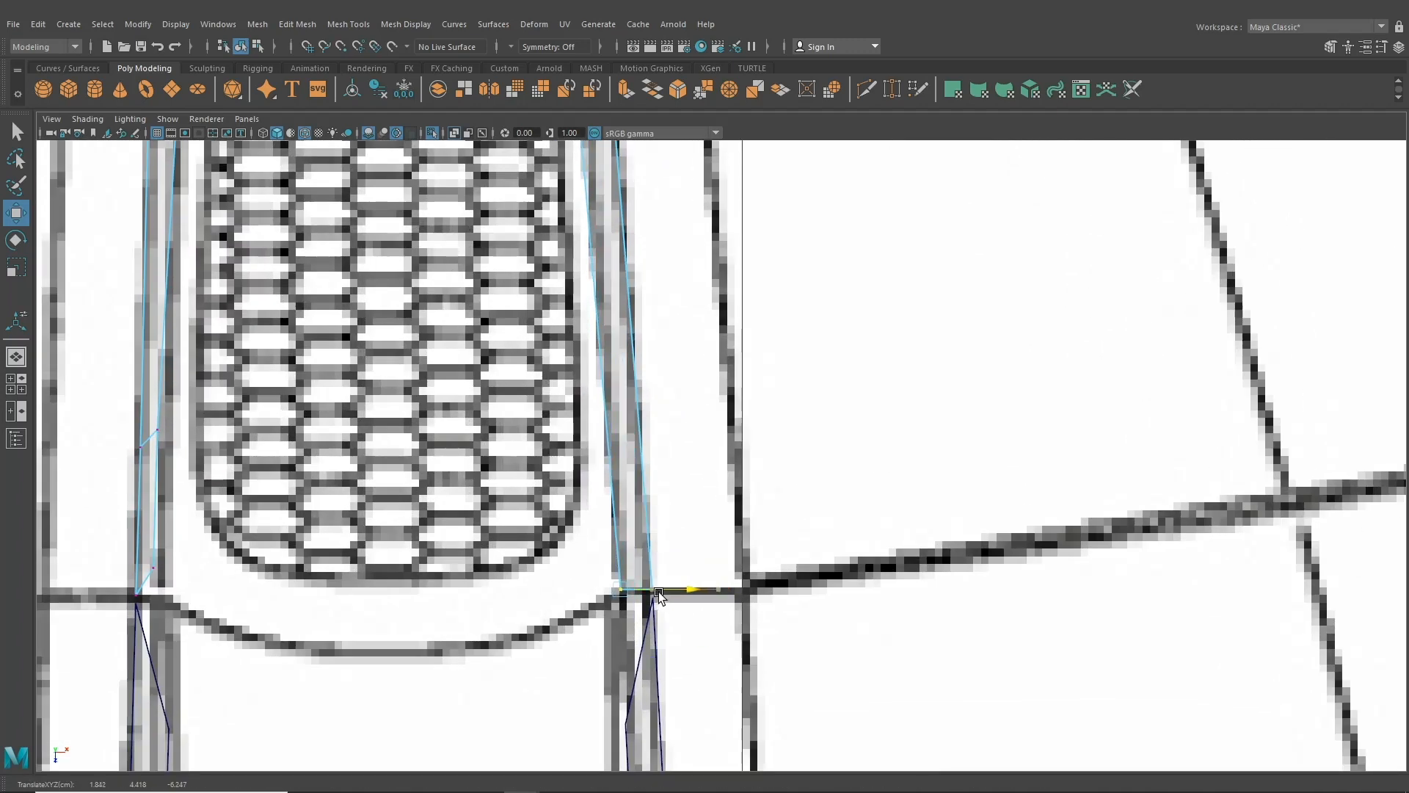
# - Square the inboard front end's inner vertex and the one behind it with their outer vertices, offset inward to the blueprint line
pyautogui.keyDown('alt'); pyautogui.moveTo(665, 595); pyautogui.dragTo(863, 607, button='middle'); pyautogui.keyUp('alt')
pyautogui.moveTo(364, 591); pyautogui.dragTo(412, 615)
pyautogui.press('v')
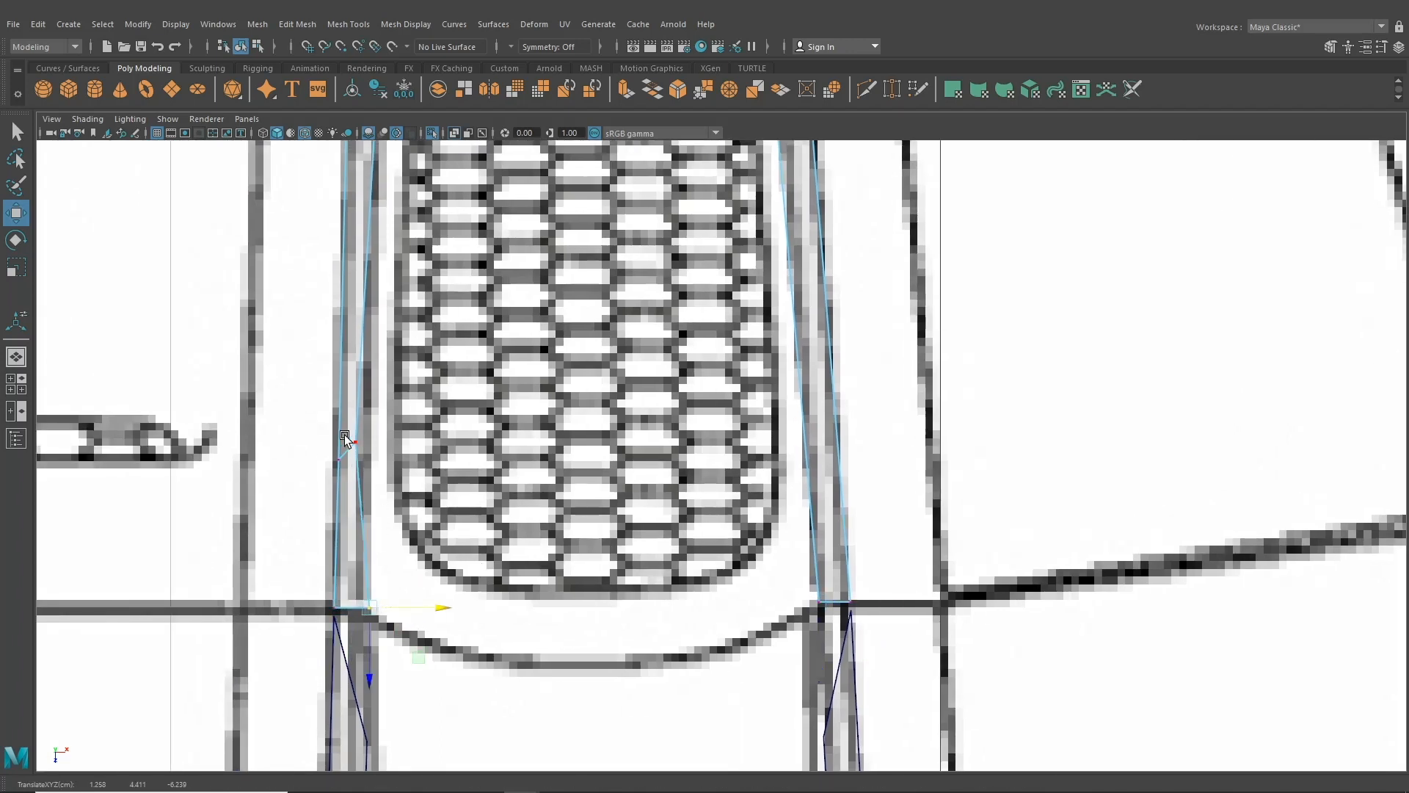
pyautogui.moveTo(345, 436); pyautogui.dragTo(404, 470)
pyautogui.press('v')
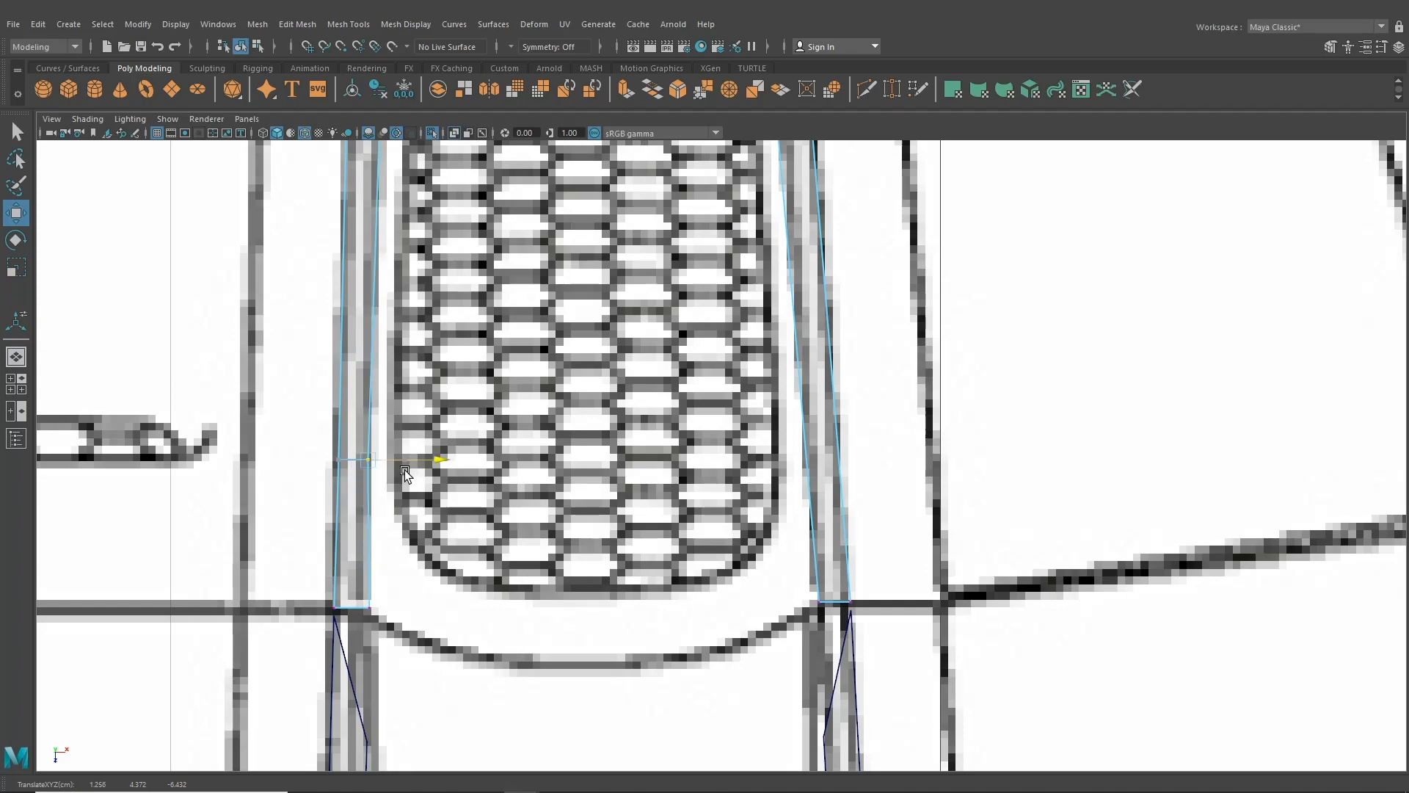
pyautogui.scroll(-6, 404, 469)
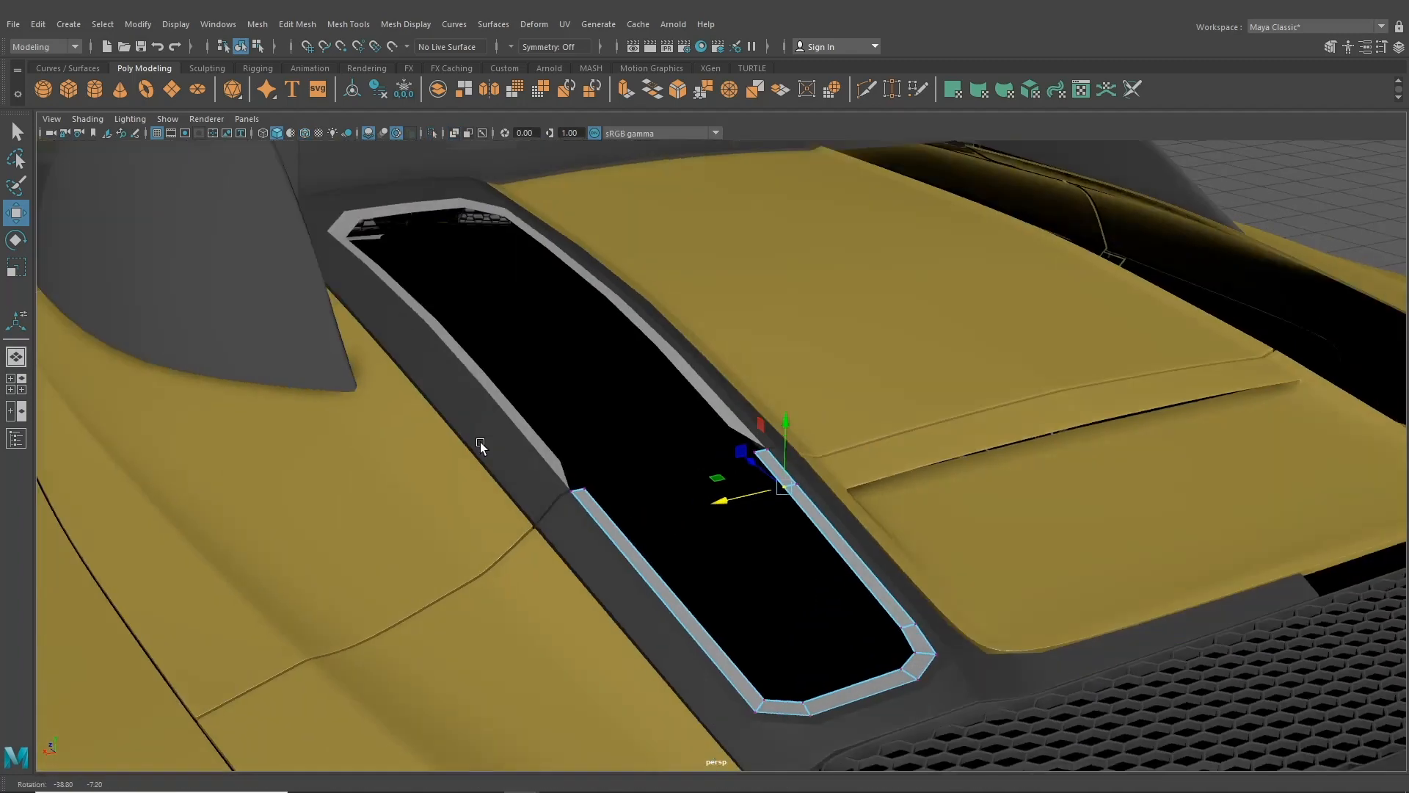
pyautogui.moveTo(480, 441)
pyautogui.keyDown('alt'); pyautogui.mouseDown()
pyautogui.moveTo(603, 431)
pyautogui.moveTo(638, 541)
pyautogui.mouseUp(); pyautogui.keyUp('alt')
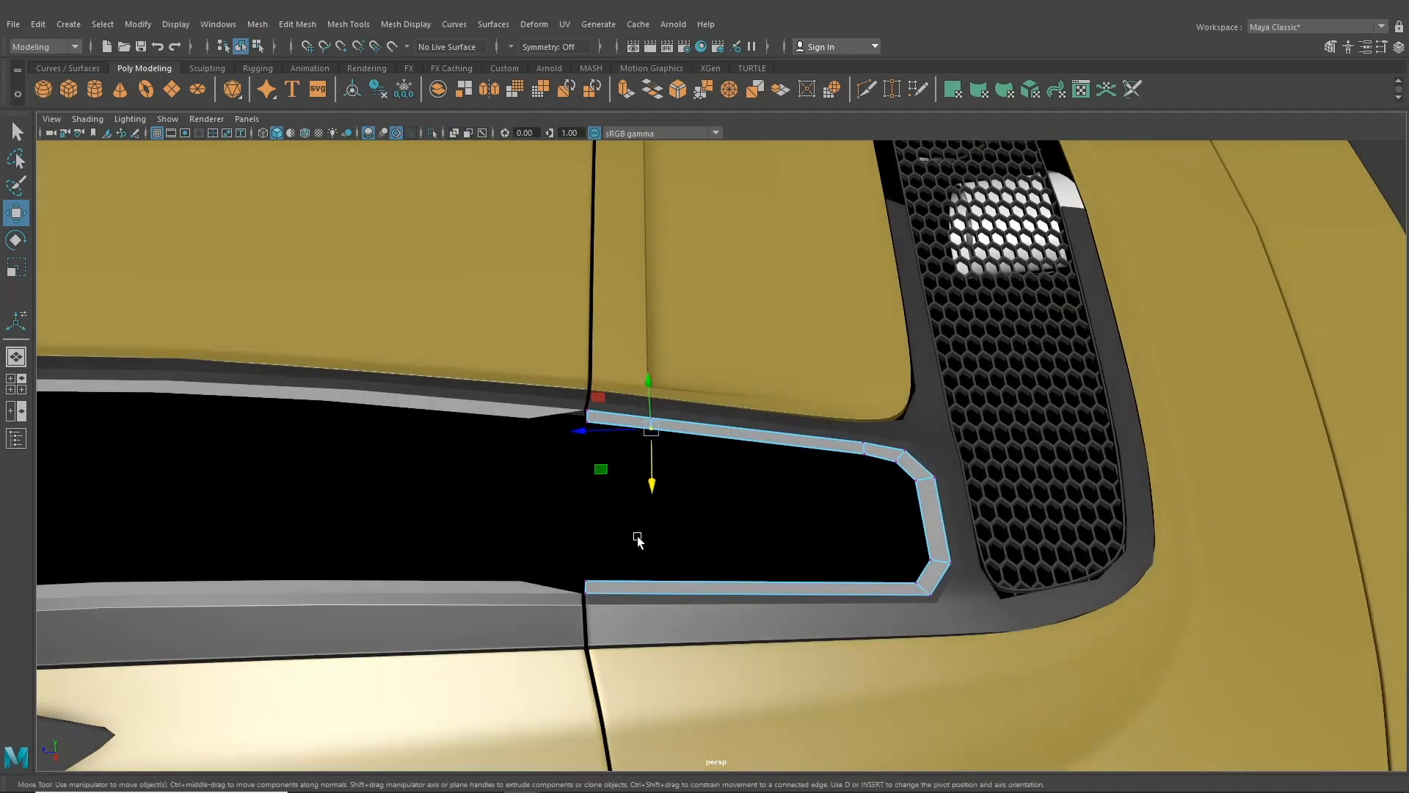
# - Level the front strip's two inner vertices at the panel seam with their outer vertices, offset inward to the blueprint line
pyautogui.keyDown('alt'); pyautogui.moveTo(926, 468); pyautogui.dragTo(613, 322); pyautogui.keyUp('alt')
pyautogui.doubleClick(636, 287)
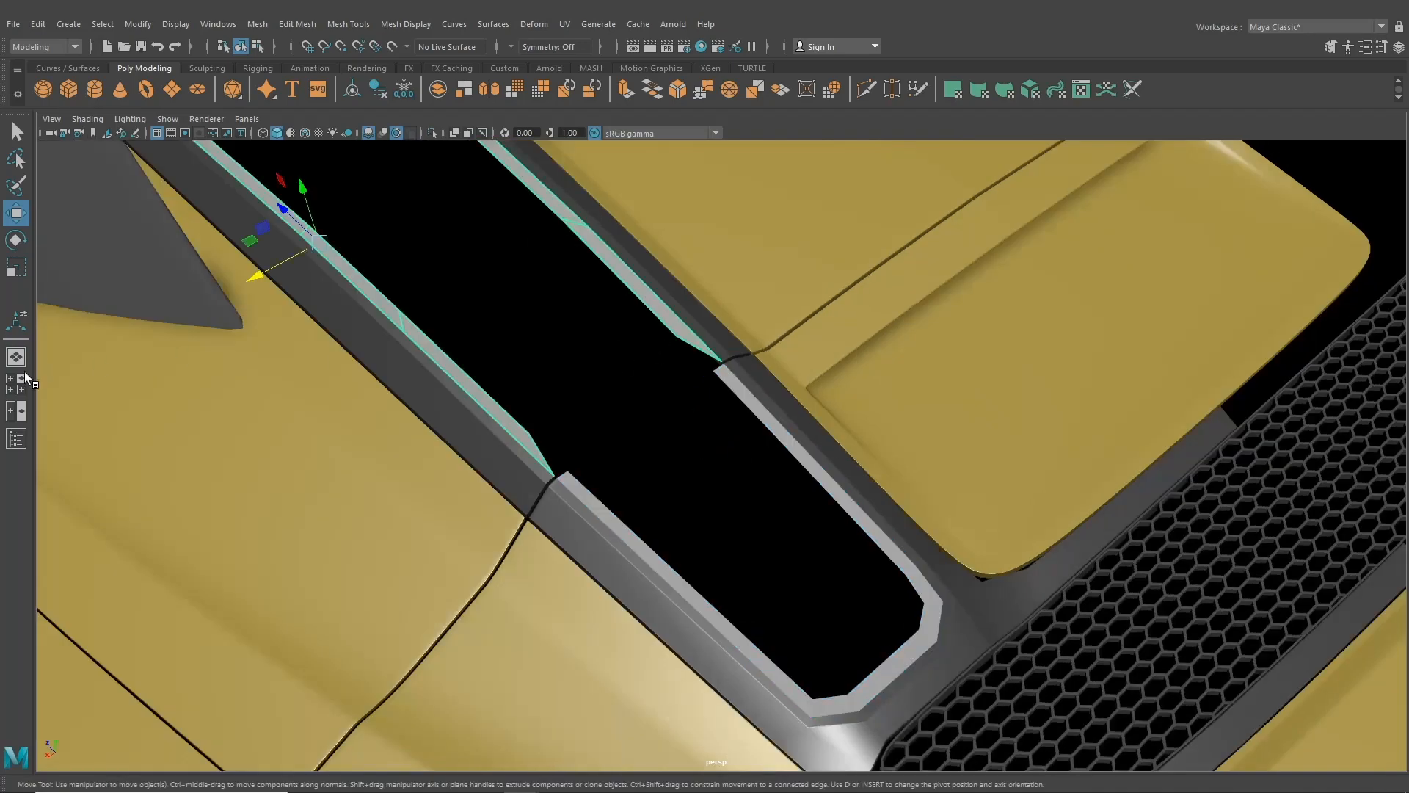
pyautogui.click(15, 389)
pyautogui.press('space')
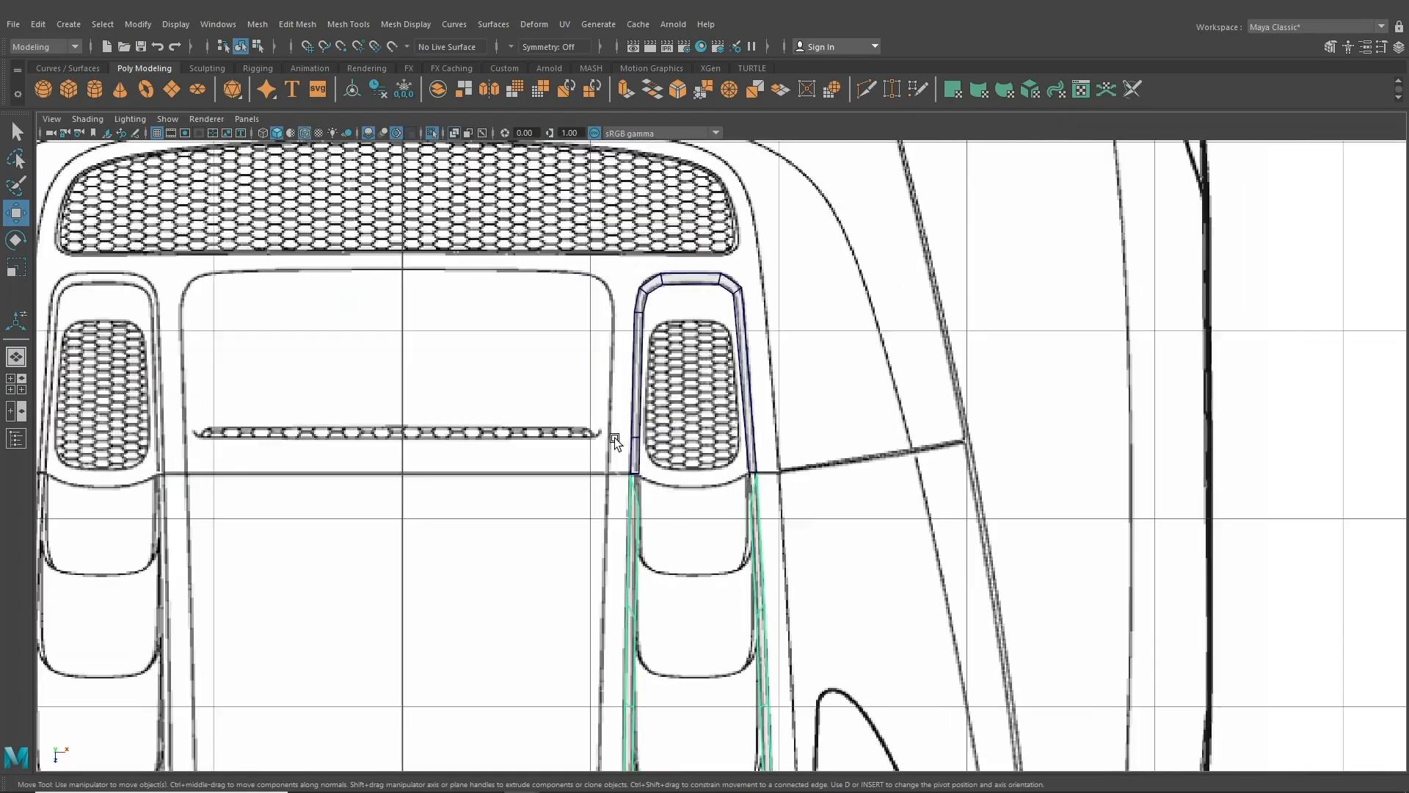
pyautogui.scroll(3, 646, 404)
pyautogui.scroll(2, 659, 381)
pyautogui.moveTo(566, 372); pyautogui.dragTo(501, 389, button='right')
pyautogui.scroll(3, 550, 396)
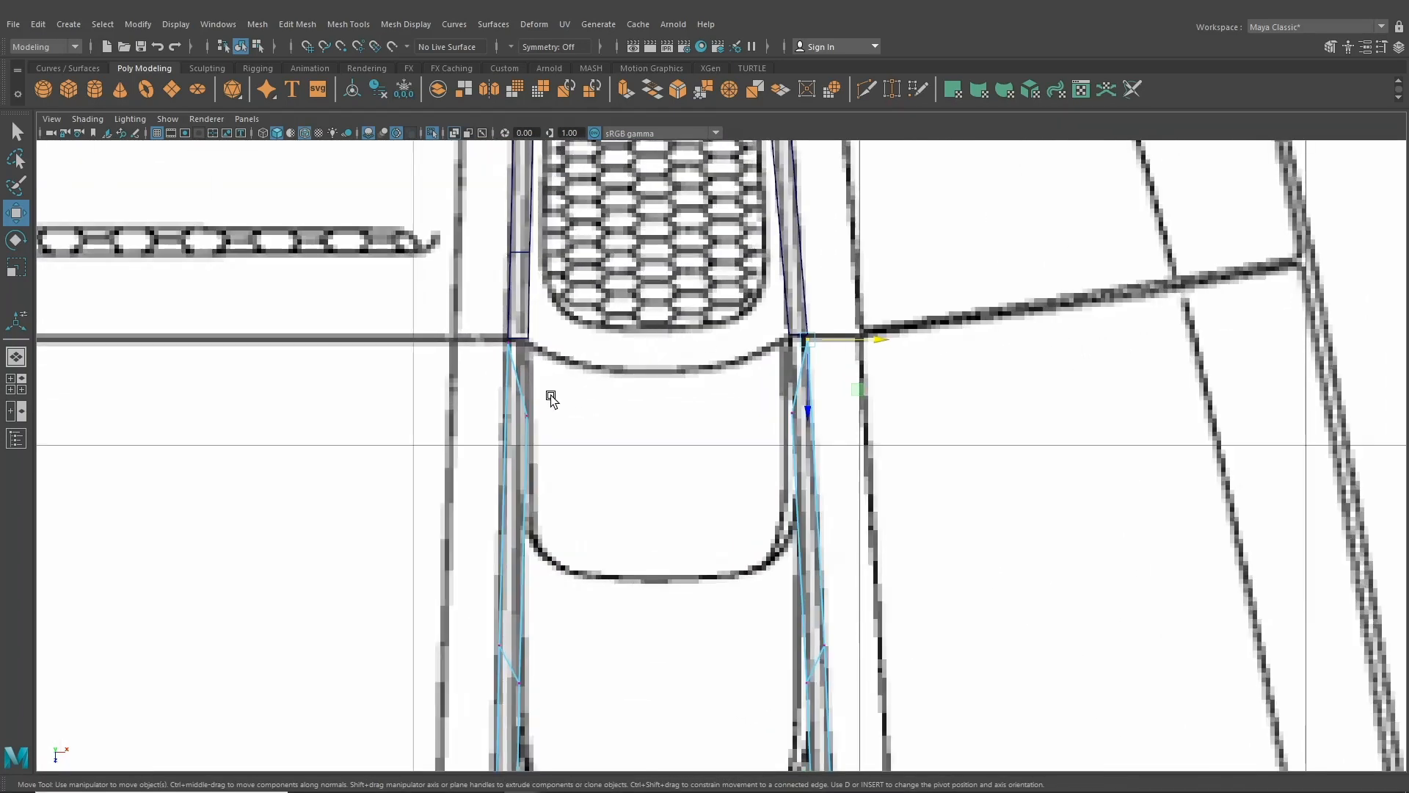
pyautogui.moveTo(548, 438); pyautogui.dragTo(571, 345)
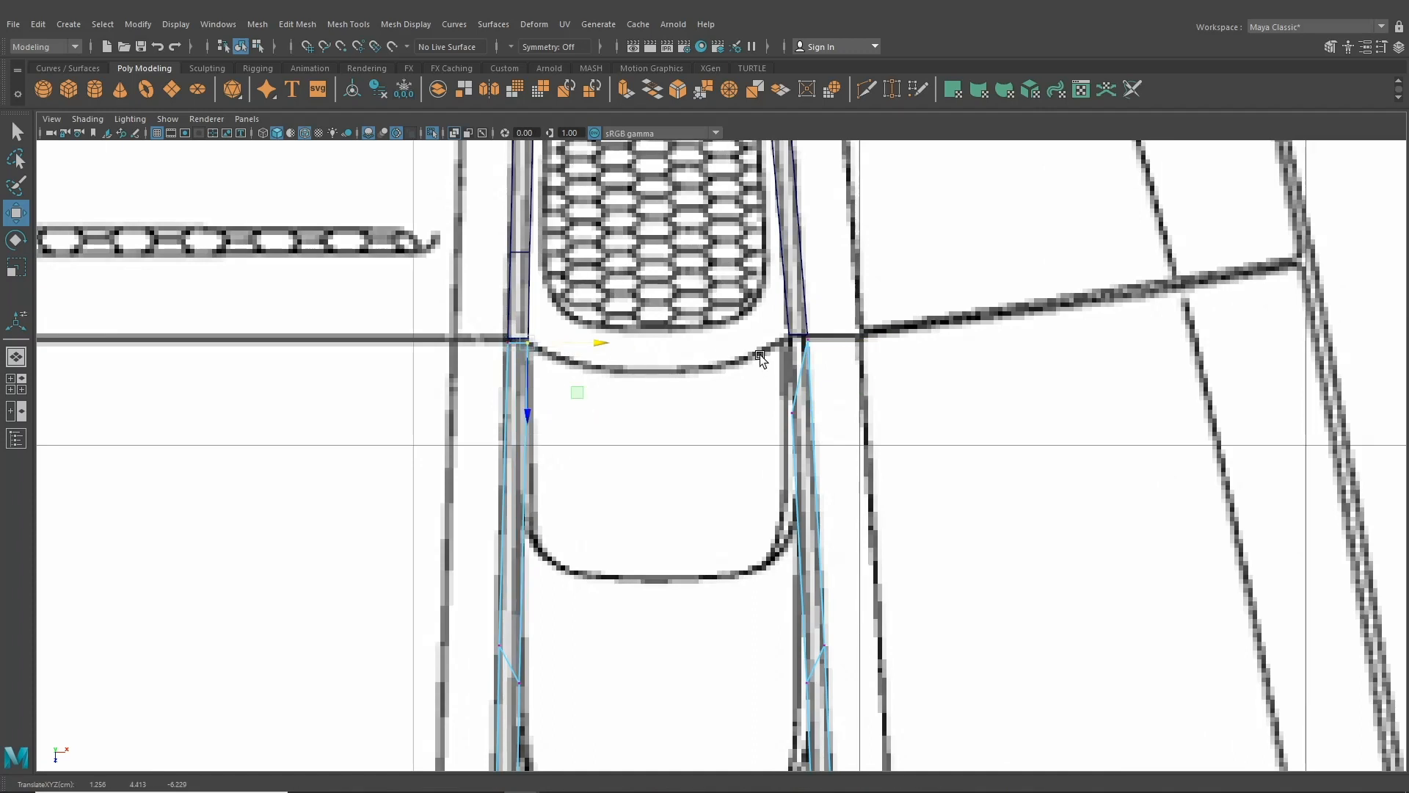
pyautogui.moveTo(769, 388); pyautogui.dragTo(838, 340)
# - Square the next pair of inner vertices forward of the seam with their outer vertices, keeping them on the blueprint's inner line
pyautogui.keyDown('alt'); pyautogui.moveTo(675, 516); pyautogui.dragTo(693, 388, button='middle'); pyautogui.keyUp('alt')
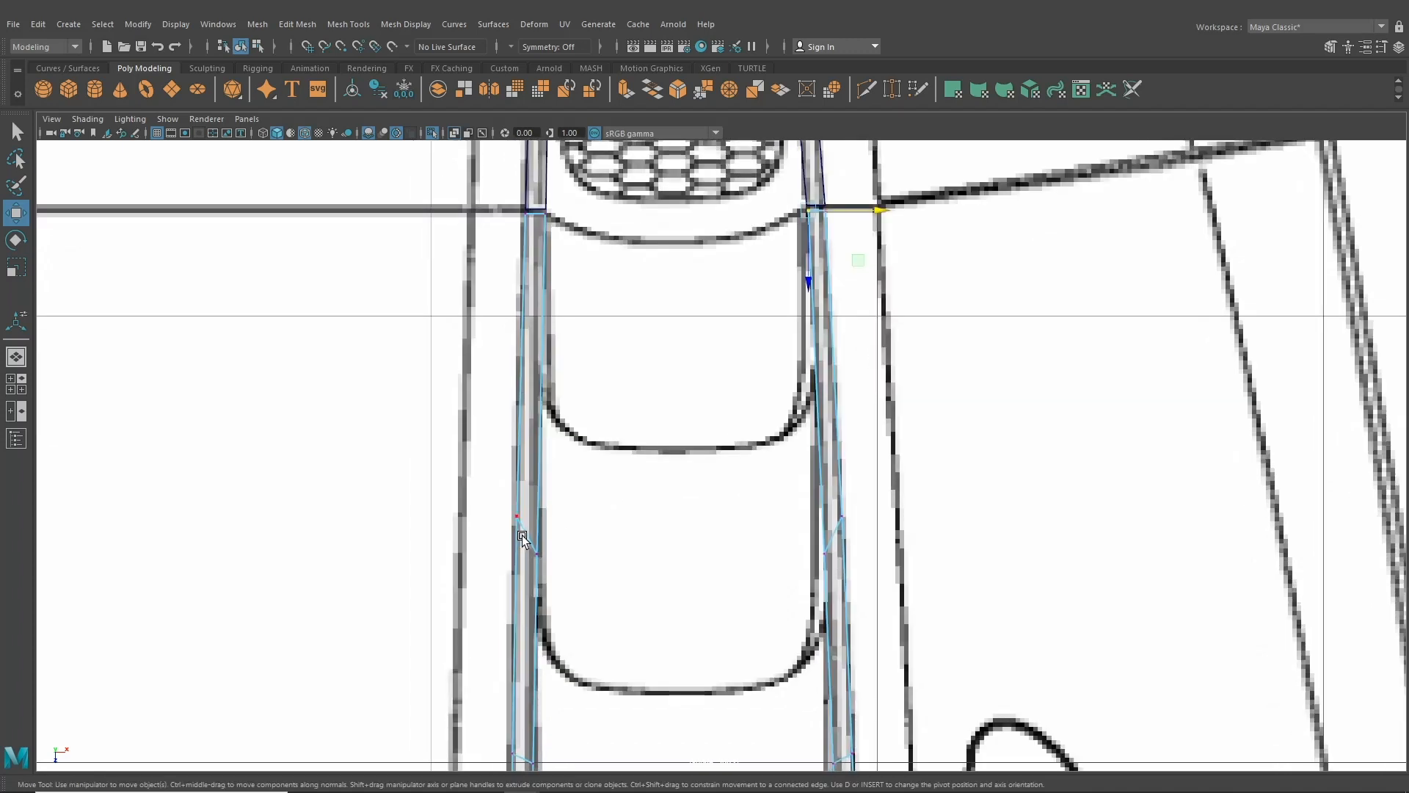
pyautogui.moveTo(551, 566); pyautogui.dragTo(552, 567)
pyautogui.press('v')
pyautogui.moveTo(536, 554); pyautogui.dragTo(525, 524)
pyautogui.moveTo(546, 516); pyautogui.dragTo(565, 519)
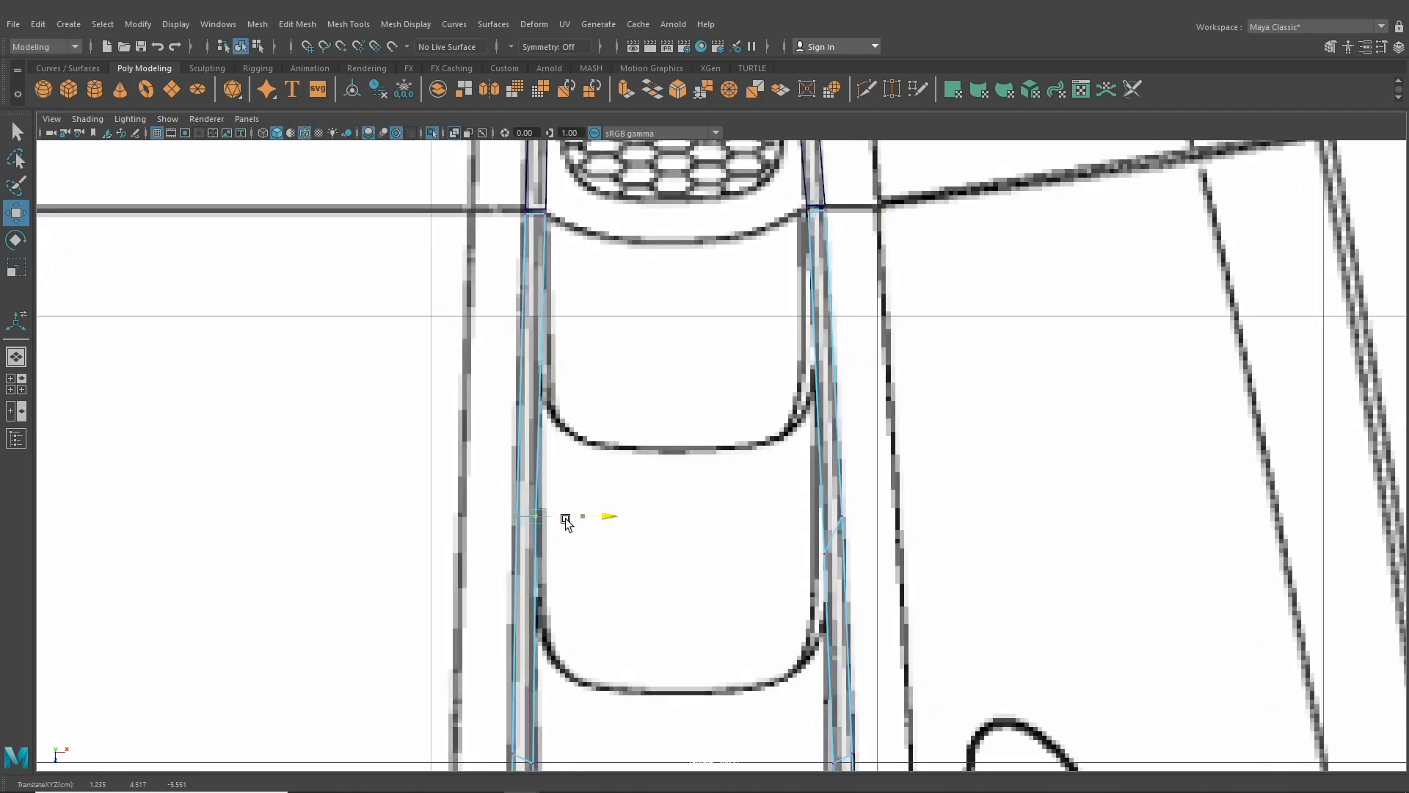
pyautogui.moveTo(815, 541); pyautogui.dragTo(835, 567)
pyautogui.press('v')
pyautogui.moveTo(826, 554); pyautogui.dragTo(859, 522)
# - Align the front strip's mid-length inner vertices with their outer vertices on both sides, offset inward to the blueprint line
pyautogui.keyDown('alt'); pyautogui.moveTo(763, 632); pyautogui.dragTo(612, 264, button='middle'); pyautogui.keyUp('alt')
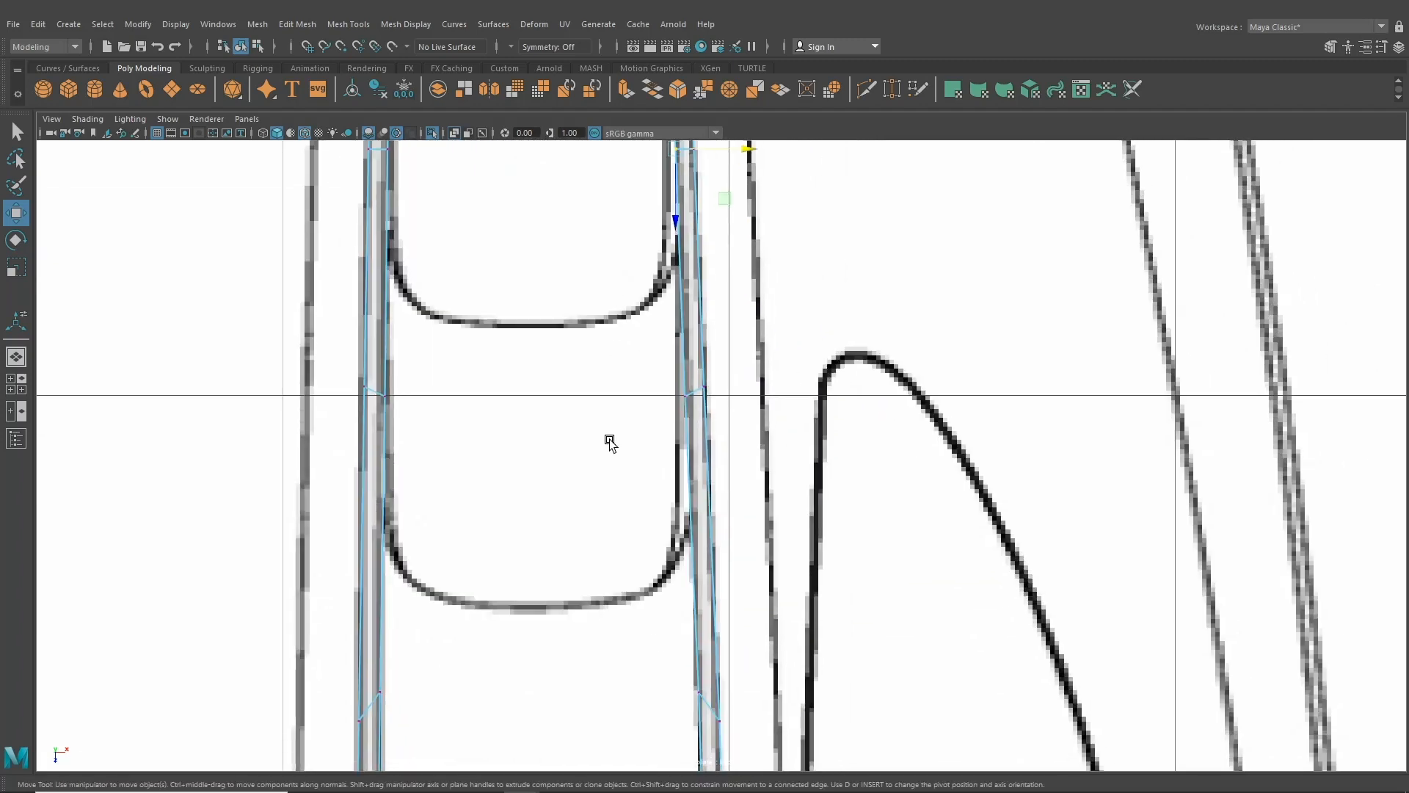
pyautogui.keyDown('alt'); pyautogui.moveTo(610, 440); pyautogui.dragTo(617, 431, button='middle'); pyautogui.keyUp('alt')
pyautogui.press('v')
pyautogui.moveTo(702, 394); pyautogui.dragTo(728, 375)
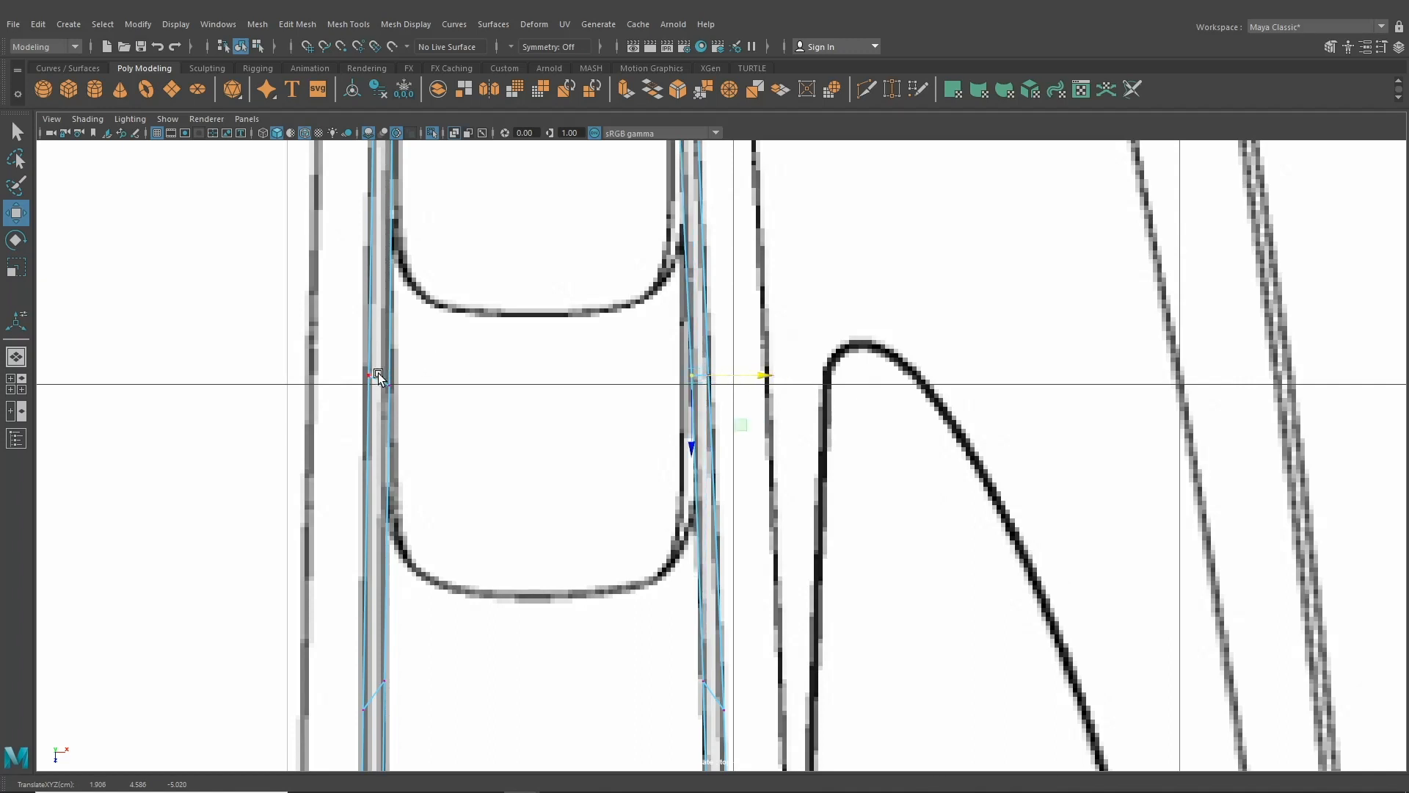
pyautogui.moveTo(377, 375); pyautogui.dragTo(418, 377)
pyautogui.press('v')
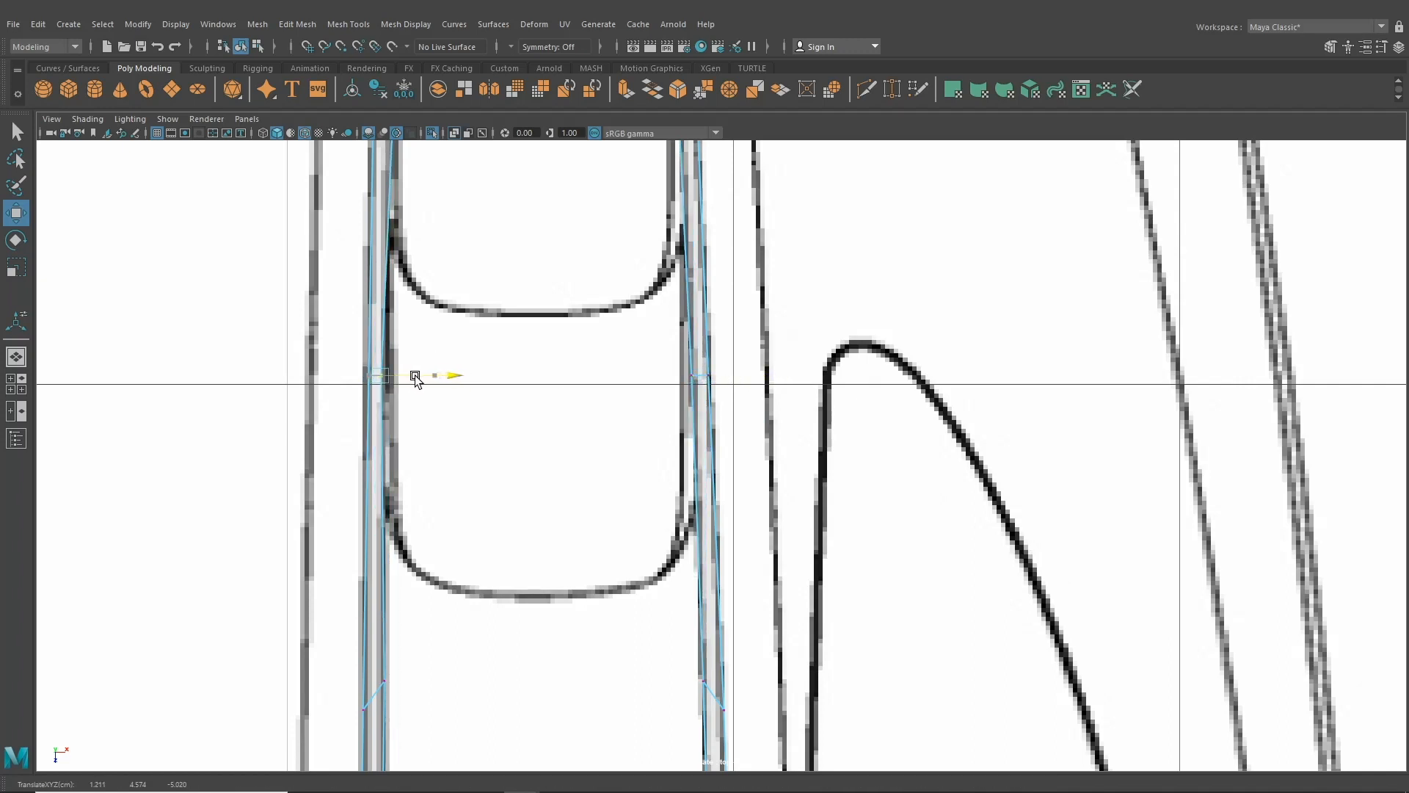
# - Level the last pair of straight-side inner vertices before the rounded front end with their outer vertices
pyautogui.keyDown('alt'); pyautogui.moveTo(482, 569); pyautogui.dragTo(414, 449, button='middle'); pyautogui.keyUp('alt')
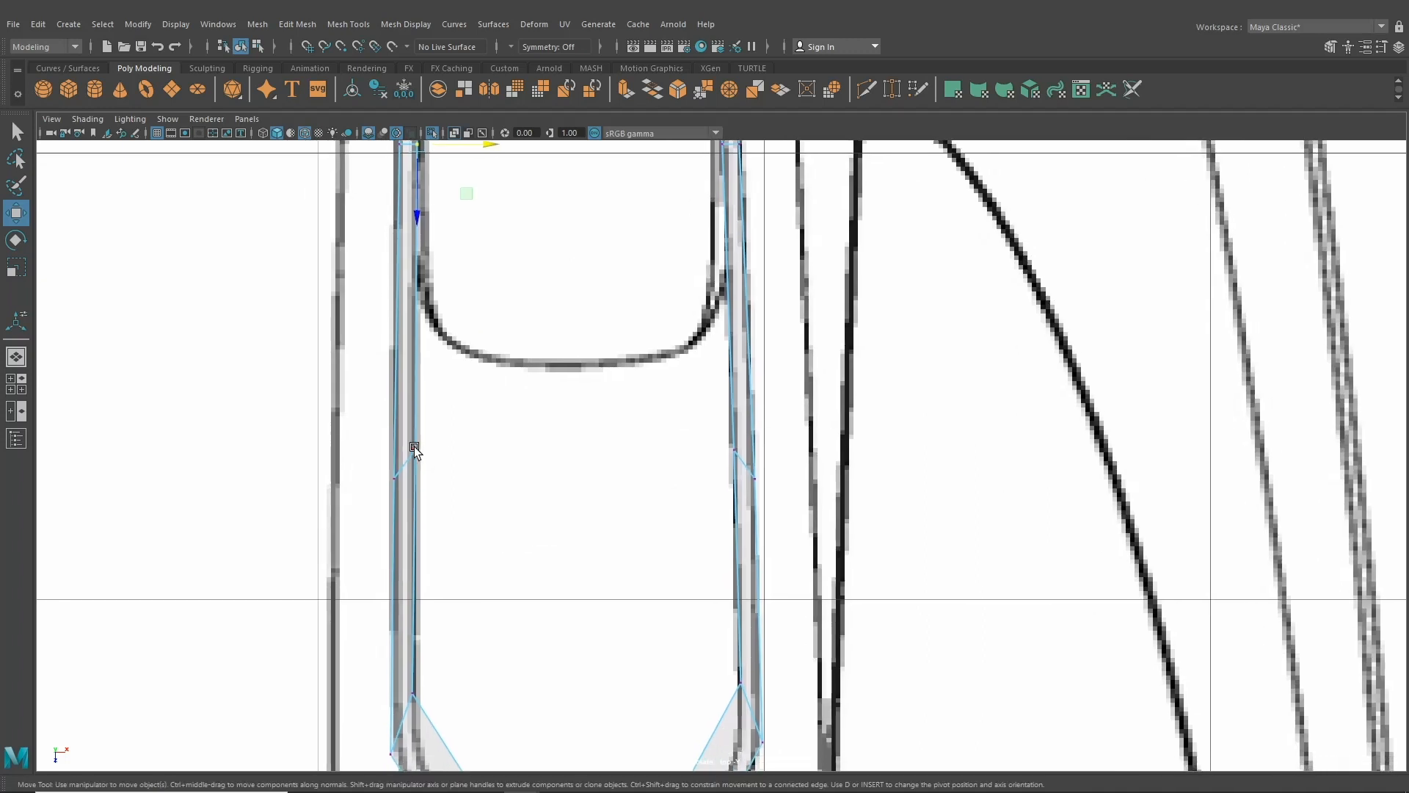
pyautogui.moveTo(418, 458); pyautogui.dragTo(445, 488)
pyautogui.press('v')
pyautogui.moveTo(720, 430); pyautogui.dragTo(757, 481)
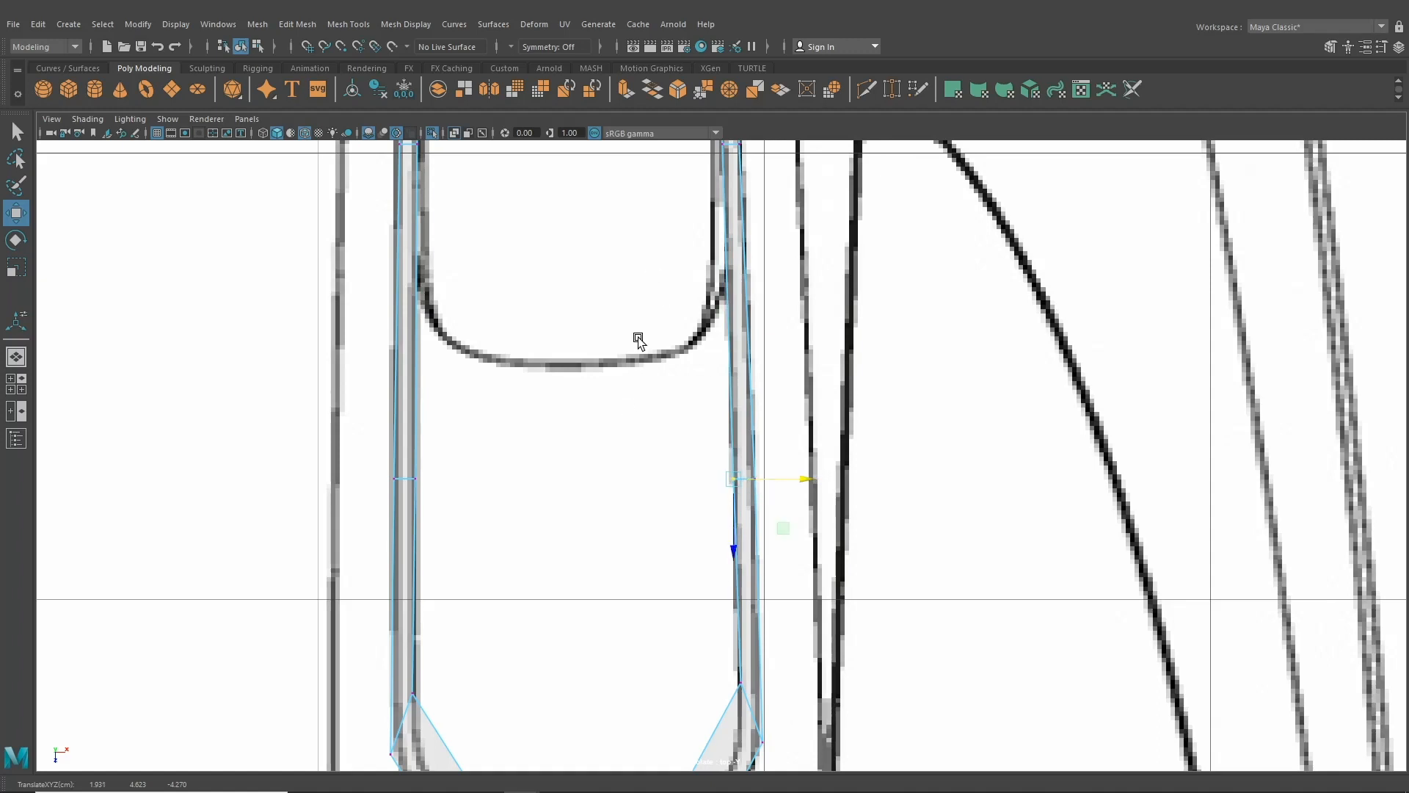
# - Bring the inner vertices where both sides meet the rounded front end forward near their outer vertices, on the blueprint's inner outline
pyautogui.keyDown('alt'); pyautogui.moveTo(613, 664); pyautogui.dragTo(564, 515, button='middle'); pyautogui.keyUp('alt')
pyautogui.click(694, 534)
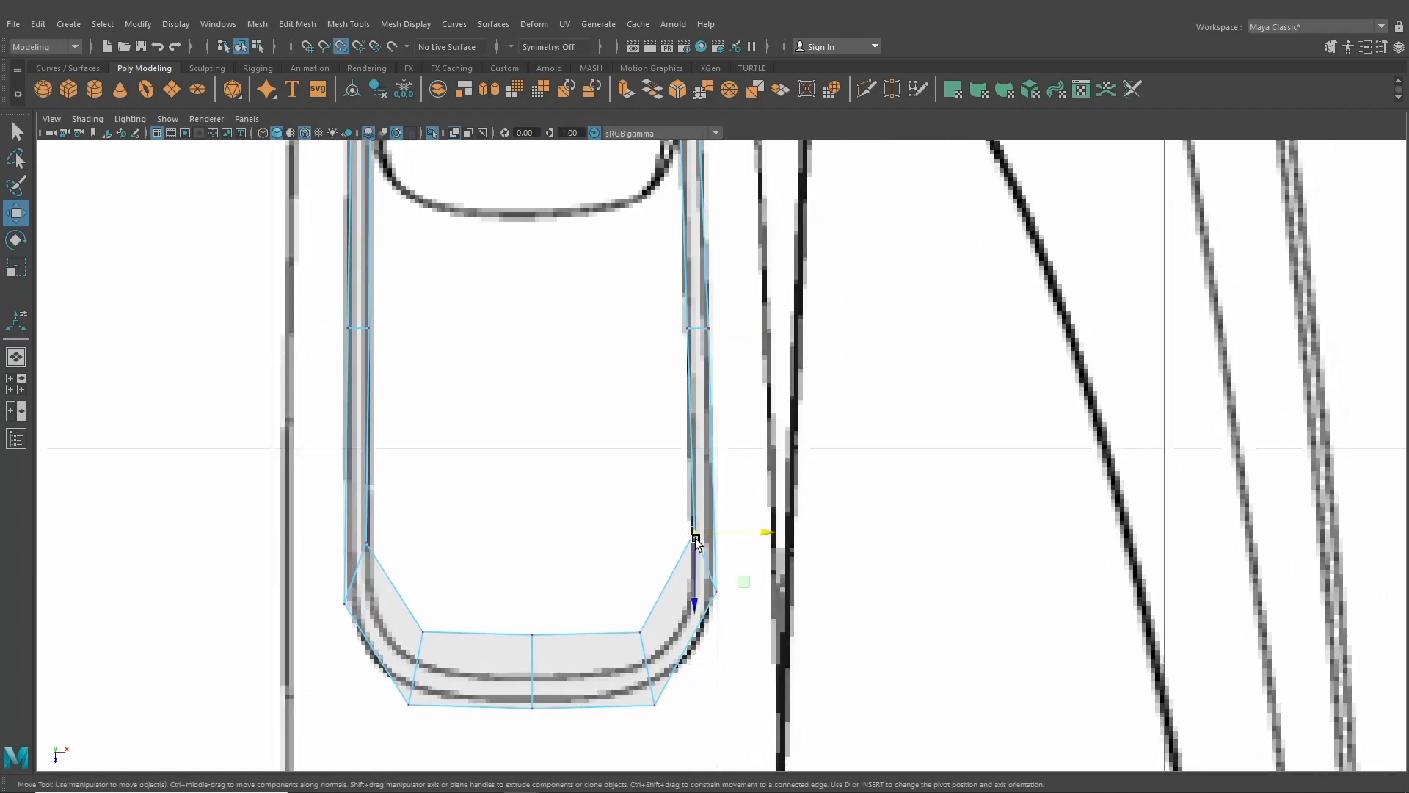
pyautogui.moveTo(695, 541); pyautogui.dragTo(710, 587)
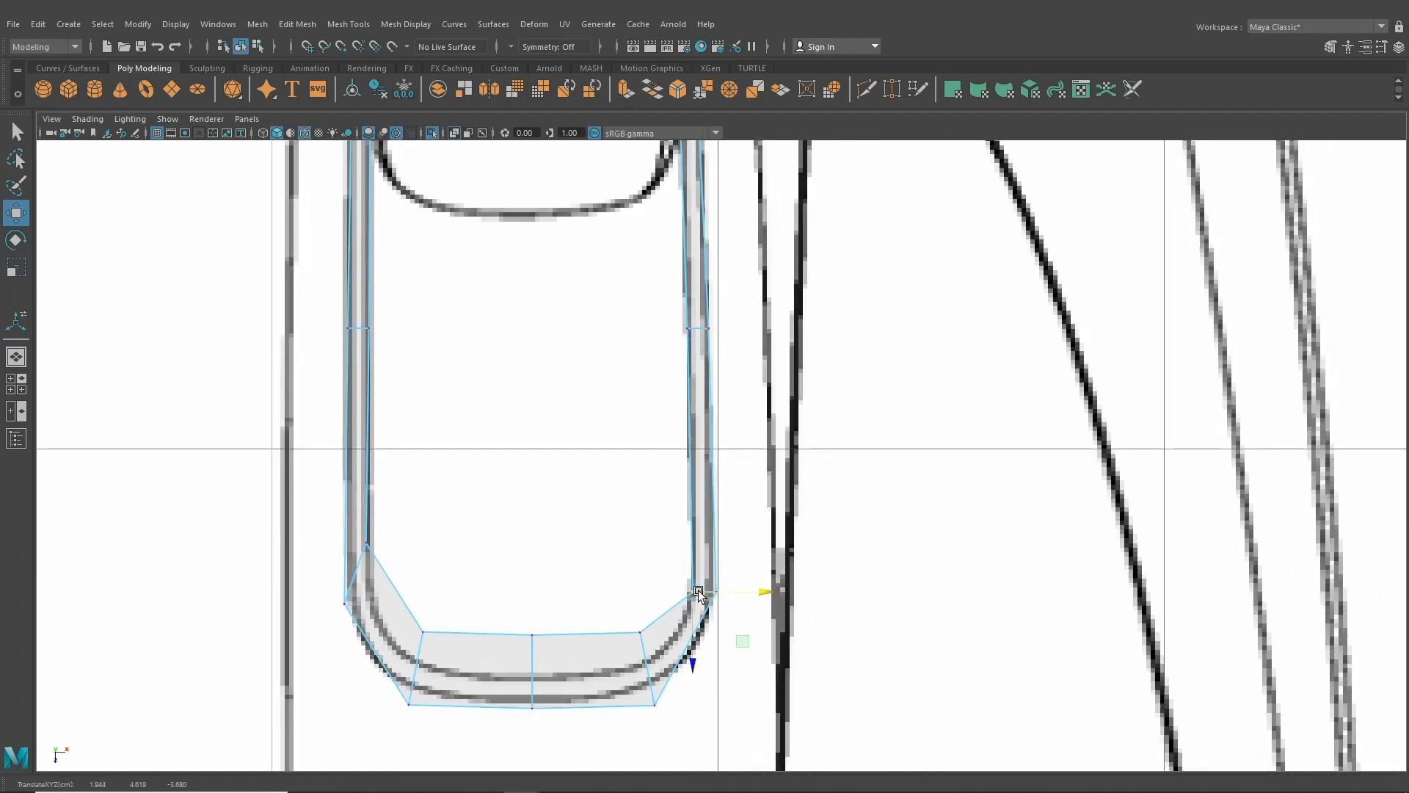
pyautogui.click(359, 542)
pyautogui.press('v')
pyautogui.moveTo(369, 545); pyautogui.dragTo(400, 607)
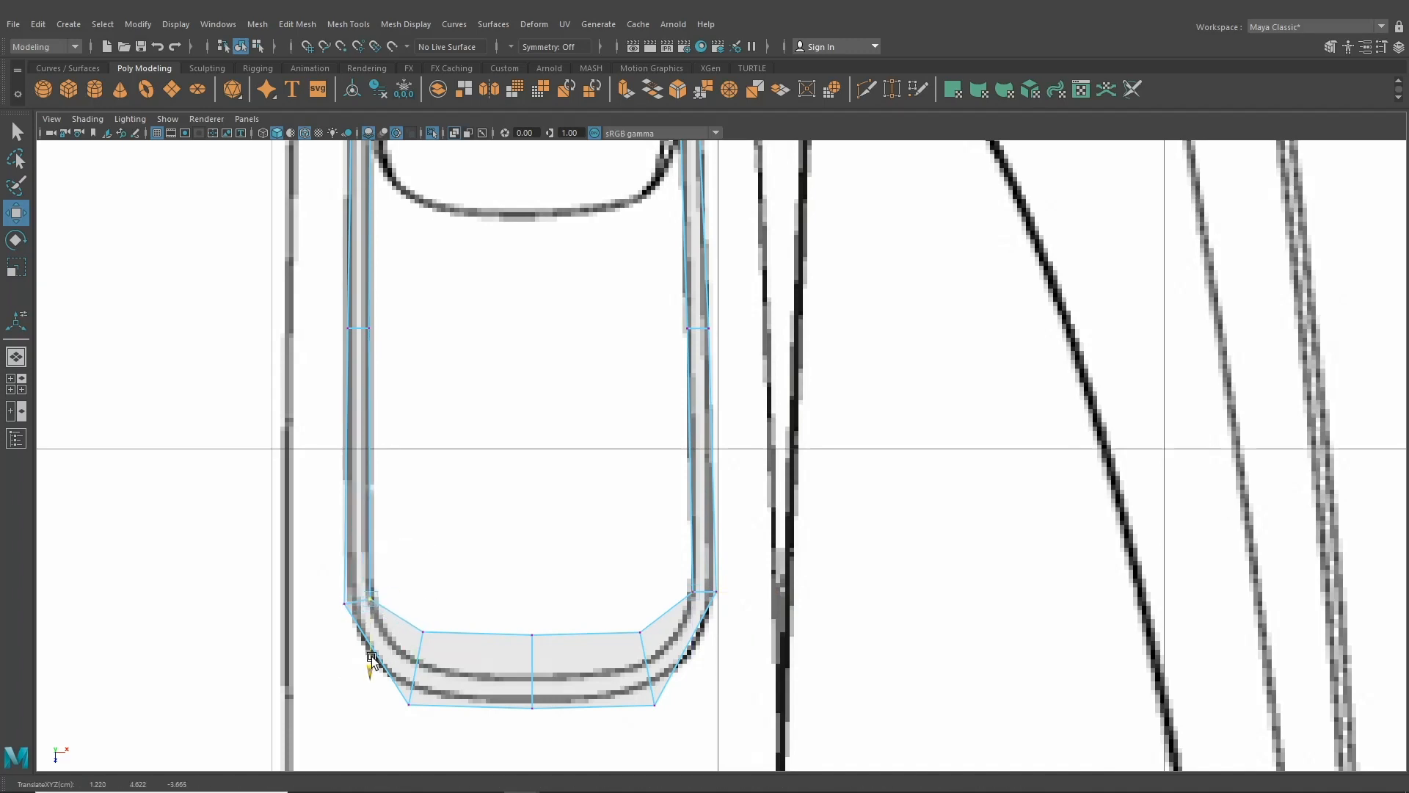
pyautogui.click(692, 590)
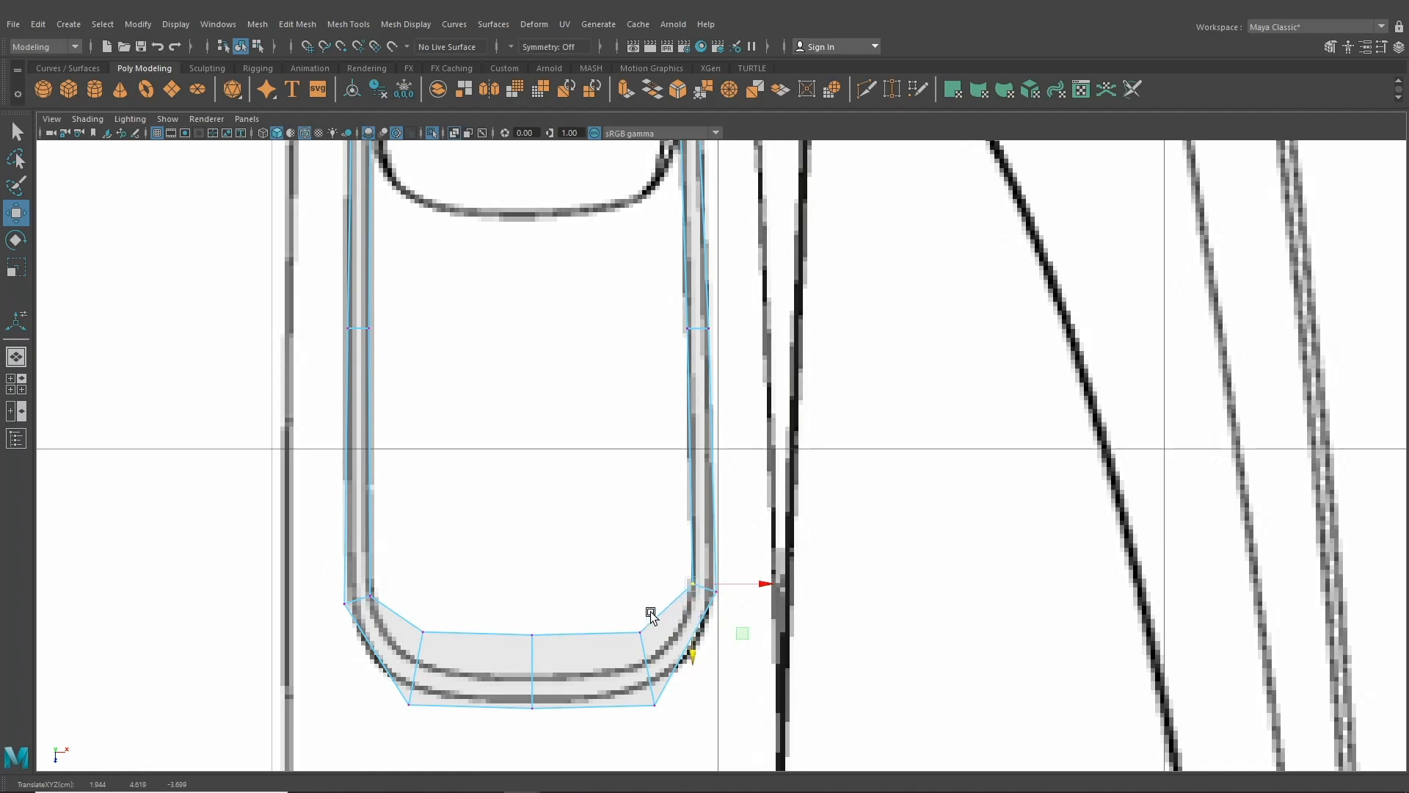
# - Move the front end's three remaining inner vertices onto the blueprint's rounded inner outline, then return to object selection in perspective
pyautogui.click(641, 632)
pyautogui.moveTo(643, 643); pyautogui.dragTo(645, 675)
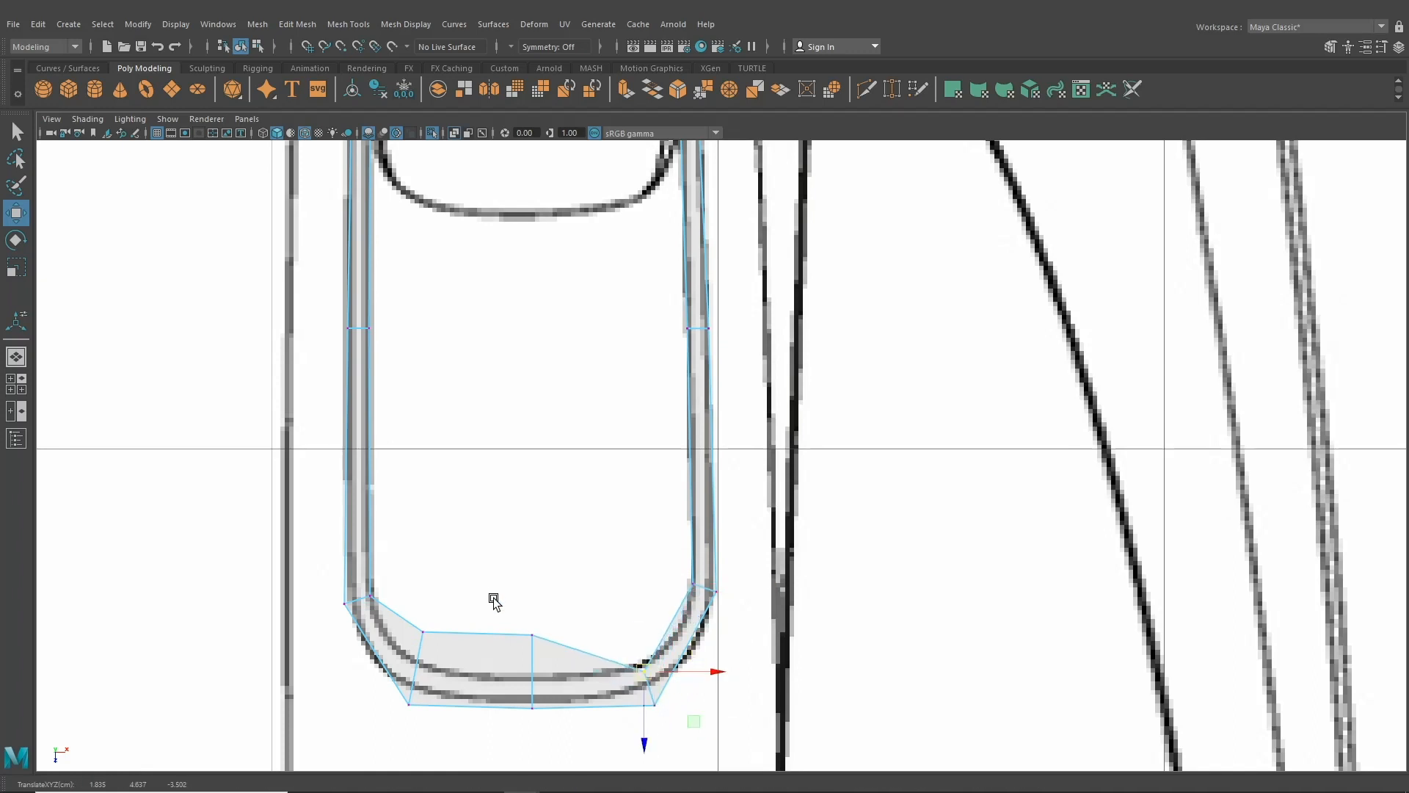
pyautogui.click(532, 636)
pyautogui.moveTo(535, 645); pyautogui.dragTo(533, 705)
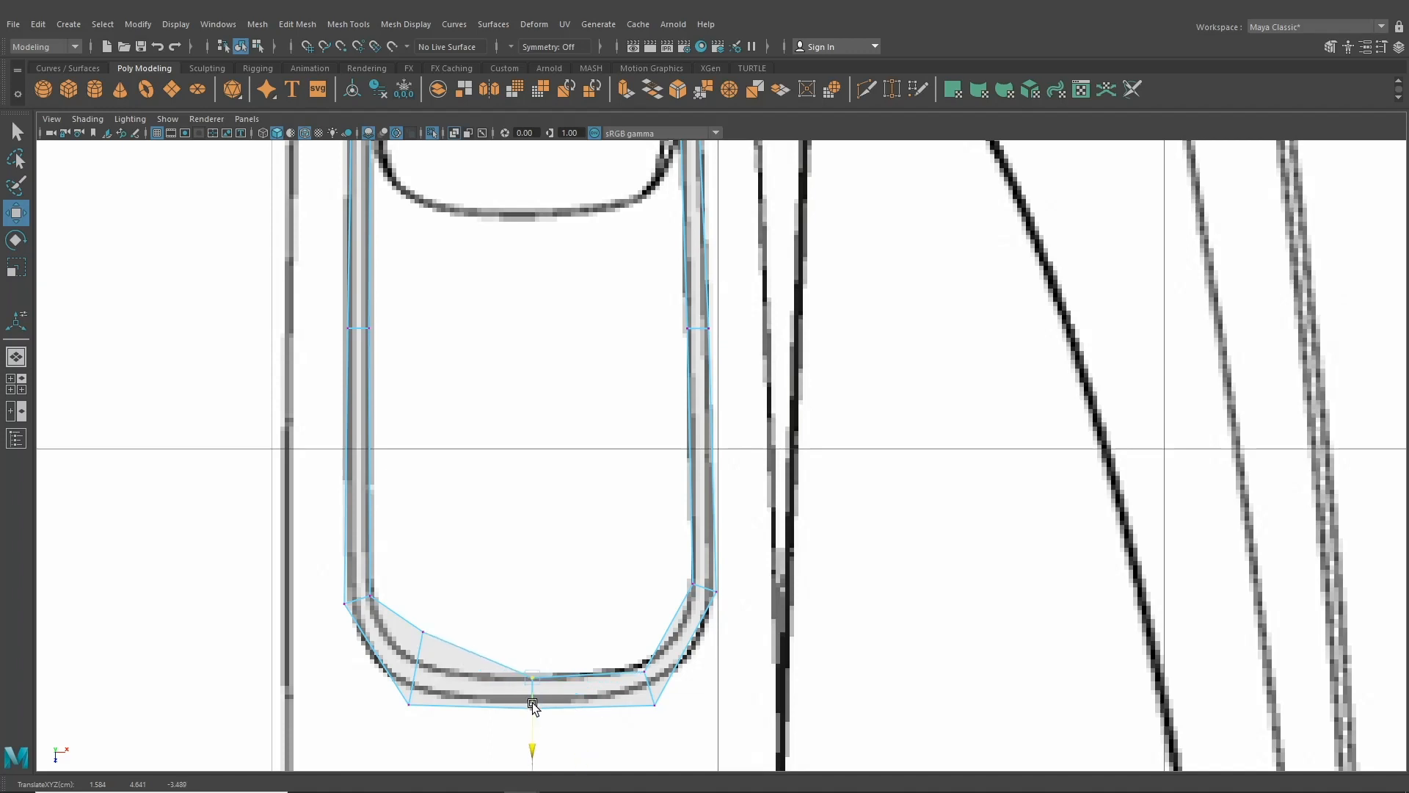
pyautogui.click(424, 625)
pyautogui.moveTo(428, 632); pyautogui.dragTo(418, 673)
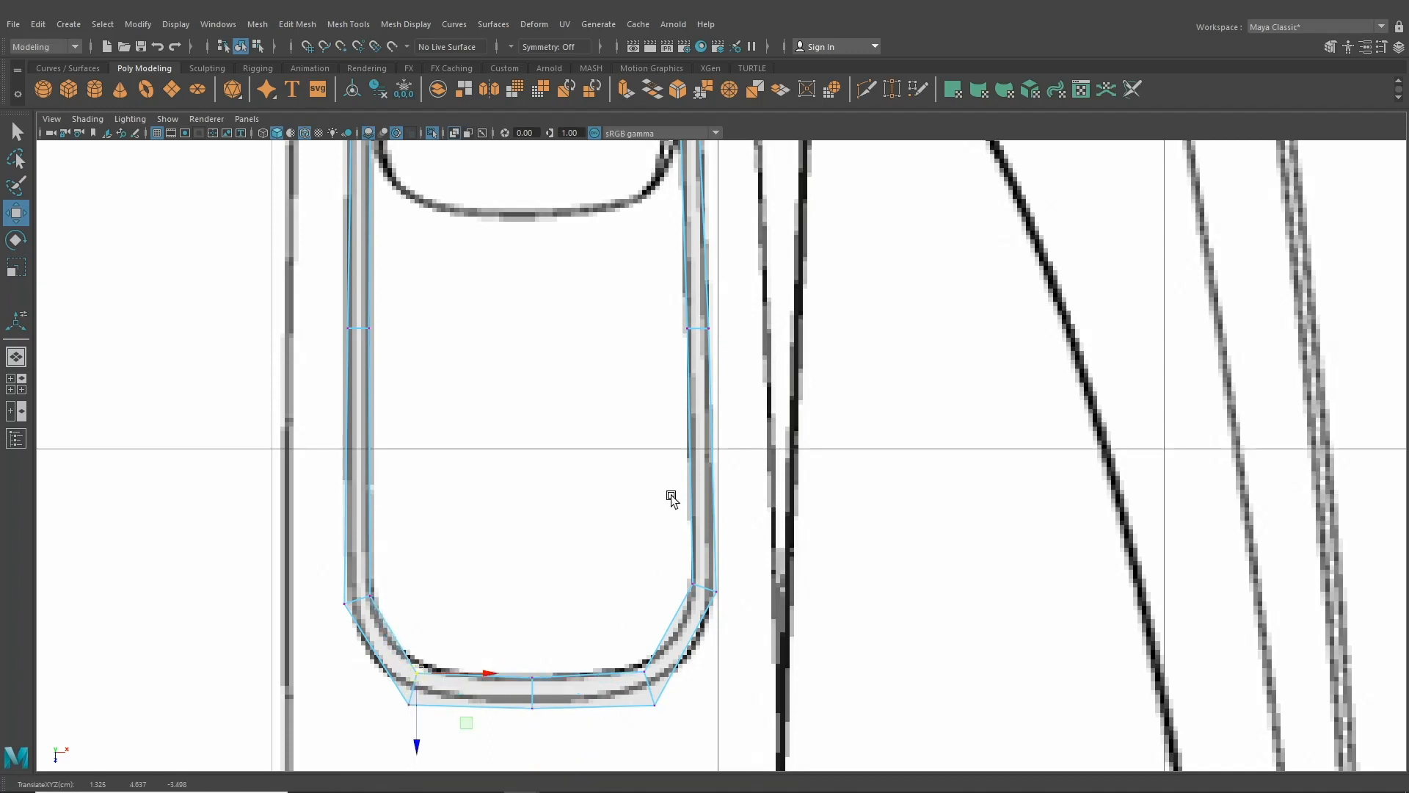
pyautogui.click(242, 46)
pyautogui.scroll(-5, 504, 421)
pyautogui.click(17, 358)
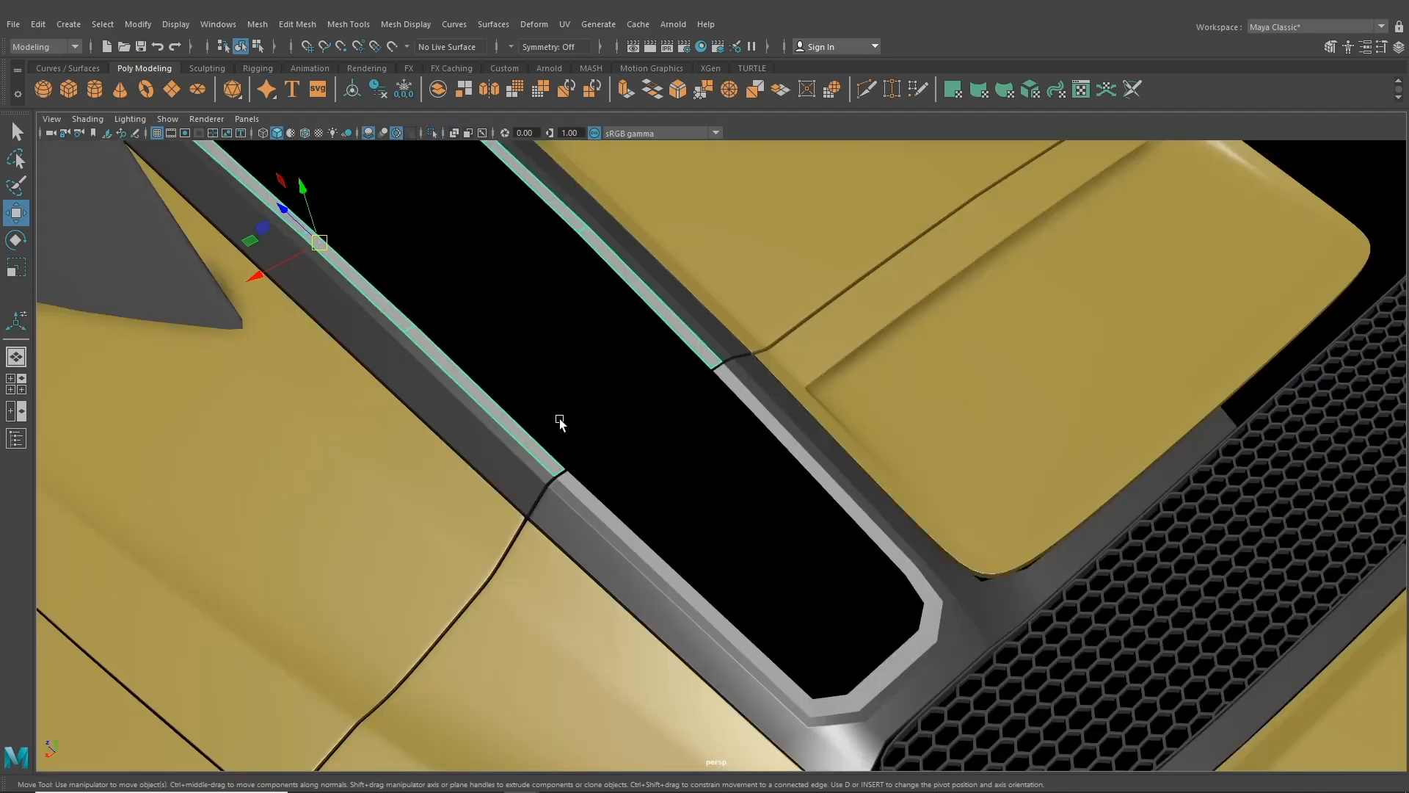
# - Nudge the front strip's outboard inner vertex at the seam sideways to line up with the rear strip's inner edge
pyautogui.keyDown('alt'); pyautogui.moveTo(559, 418); pyautogui.dragTo(505, 385); pyautogui.keyUp('alt')
pyautogui.click(205, 302)
pyautogui.scroll(1, 580, 366)
pyautogui.scroll(6, 580, 367)
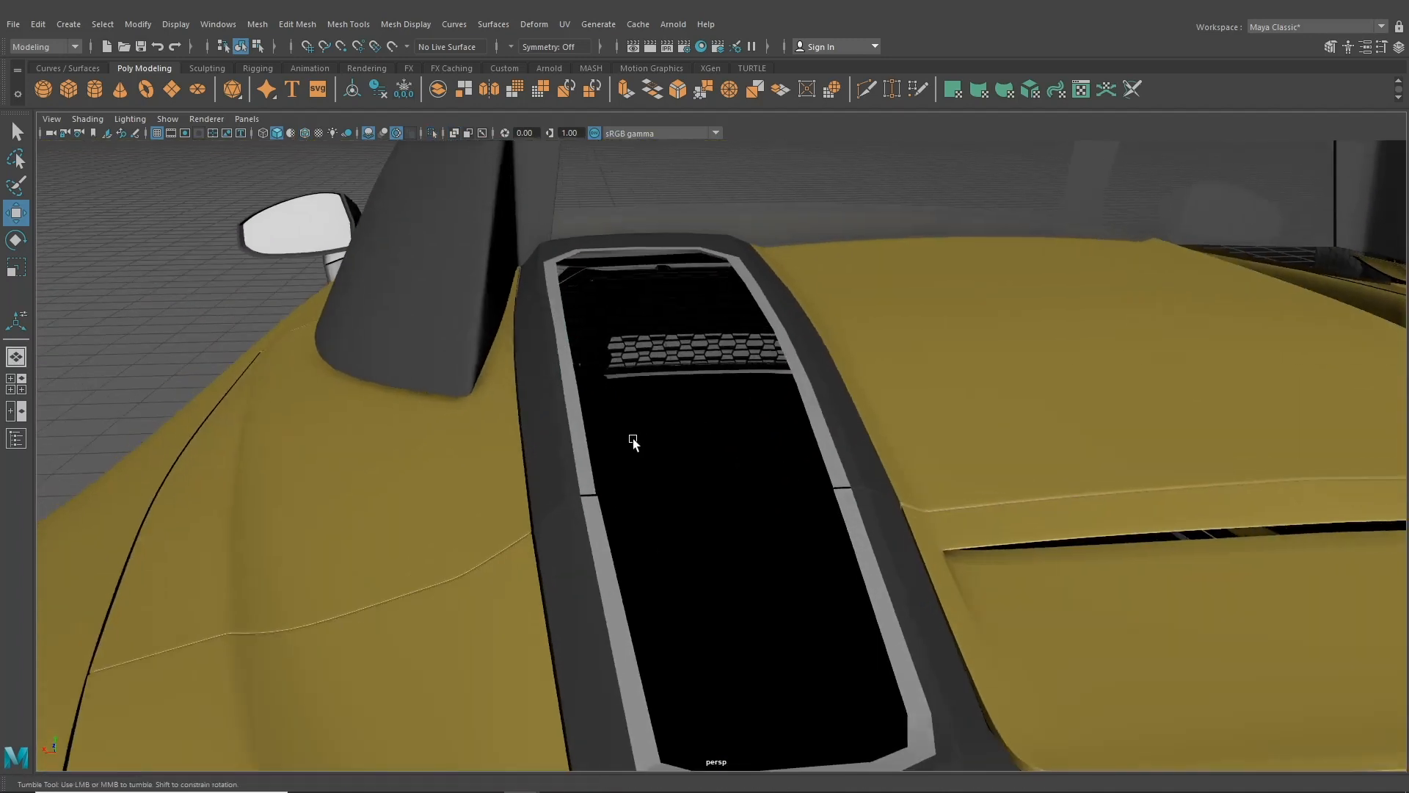
pyautogui.scroll(1, 689, 496)
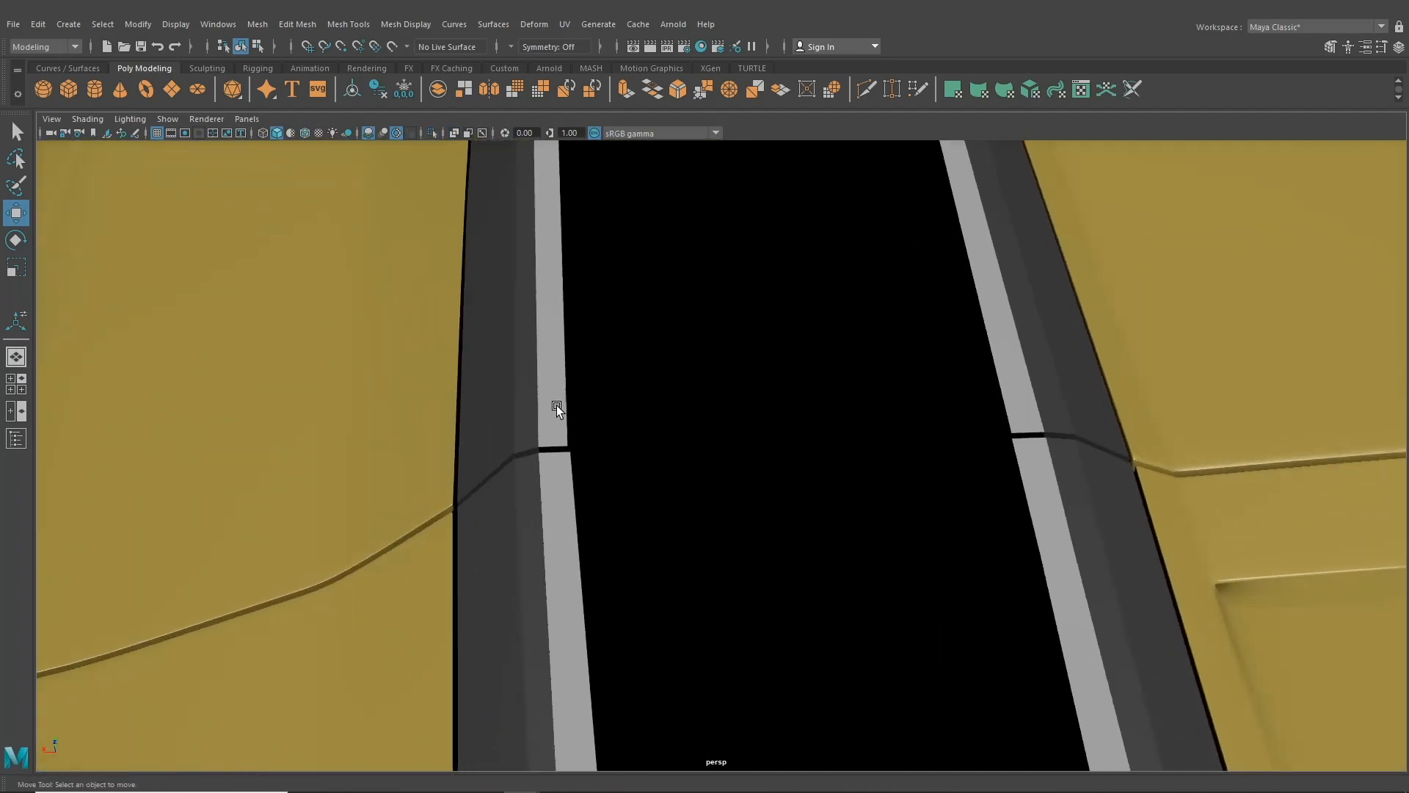
pyautogui.moveTo(553, 408); pyautogui.dragTo(563, 443, button='right')
pyautogui.moveTo(522, 447); pyautogui.dragTo(517, 448)
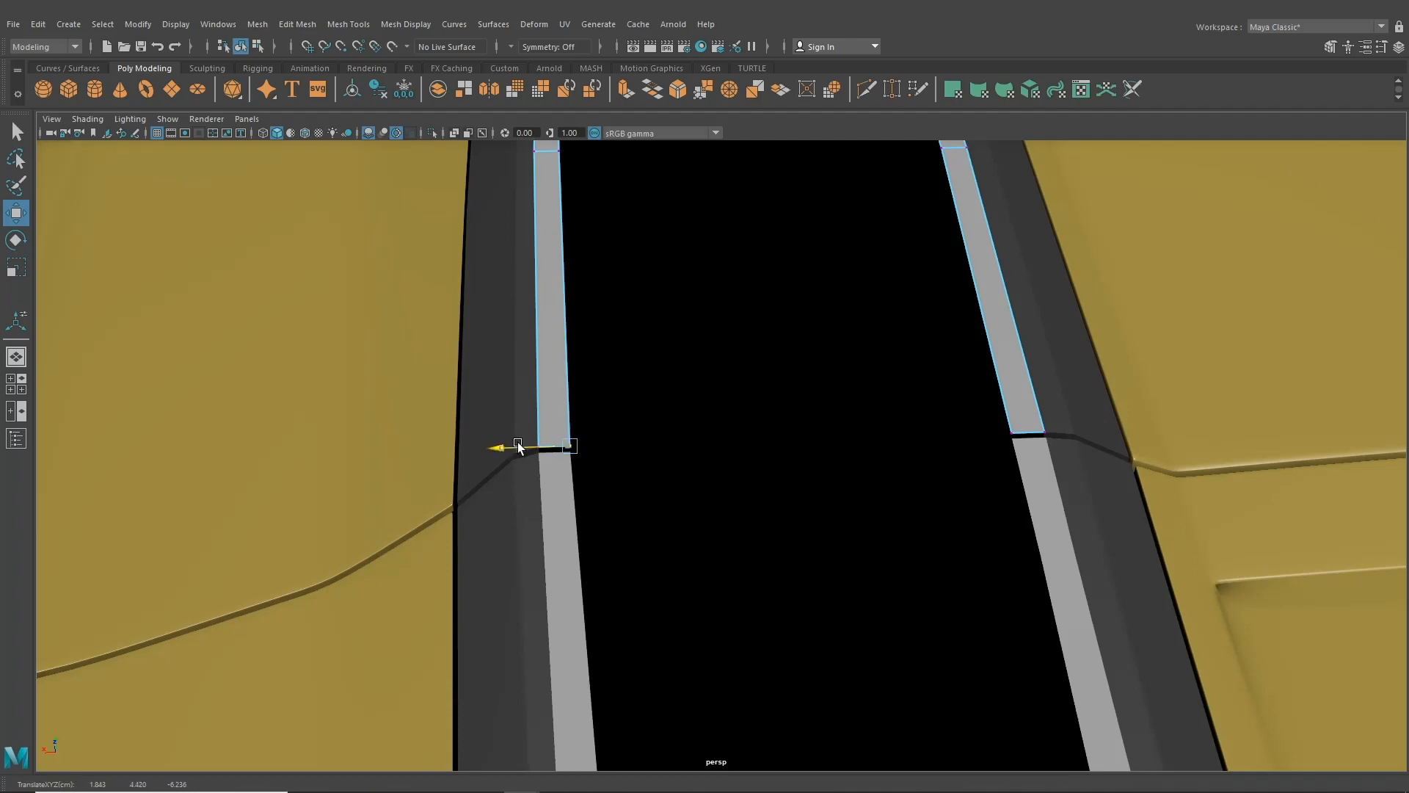
pyautogui.scroll(-3, 517, 447)
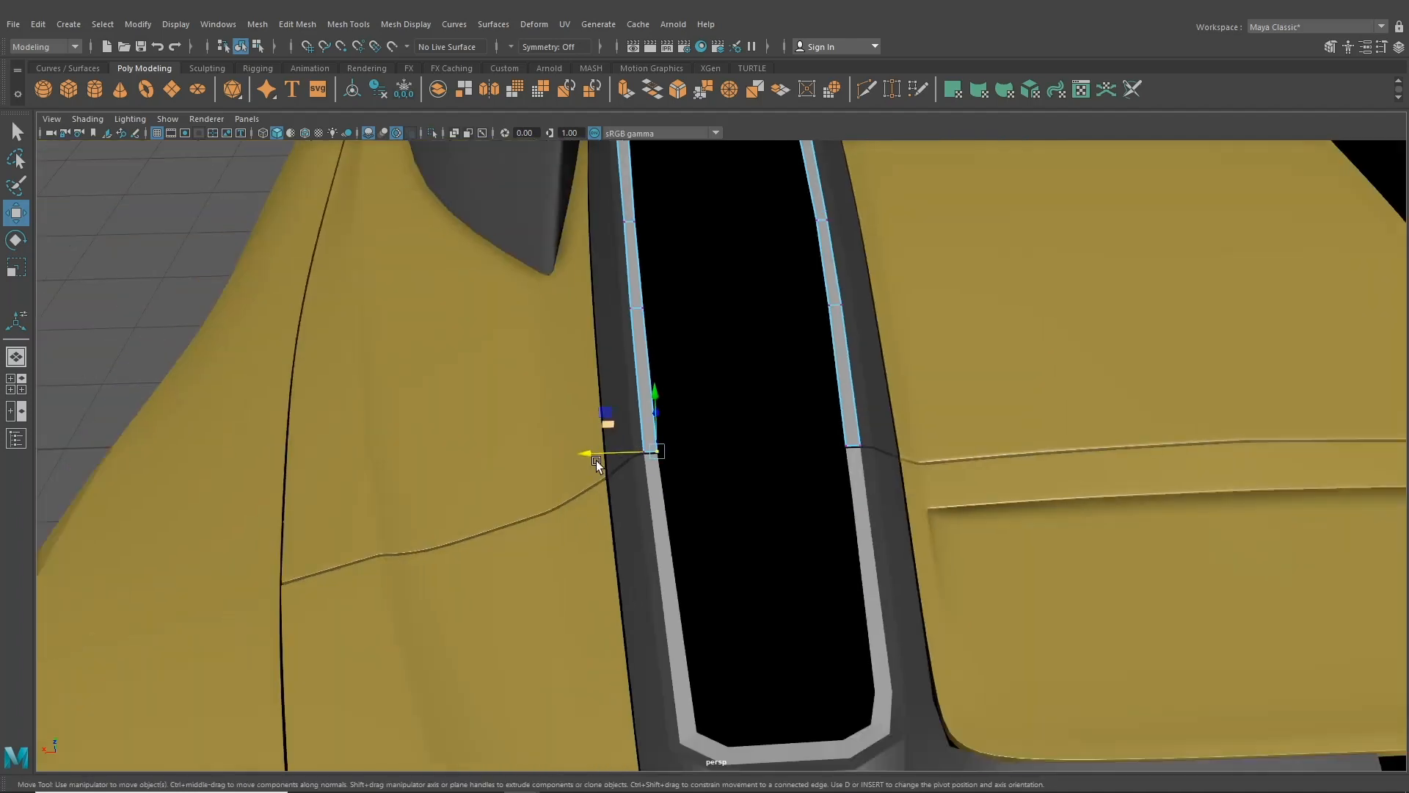
pyautogui.click(241, 46)
pyautogui.keyDown('alt'); pyautogui.moveTo(463, 446); pyautogui.dragTo(673, 454); pyautogui.keyUp('alt')
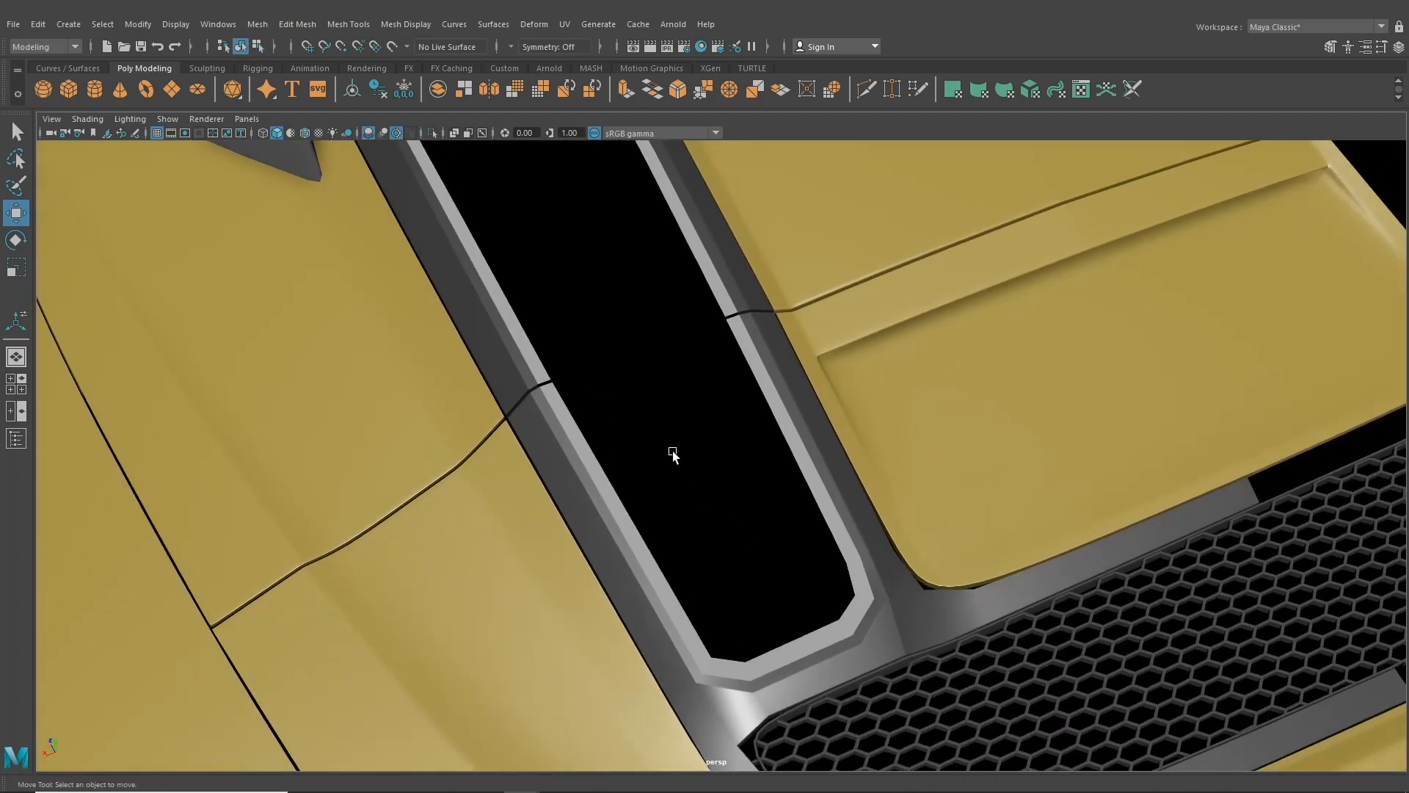
# - Extrude the complete inner border of the rear strip, including both sides and the rounded back end
pyautogui.moveTo(777, 403); pyautogui.dragTo(780, 331, button='right')
pyautogui.doubleClick(749, 358)
pyautogui.keyDown('shift'); pyautogui.moveTo(750, 358); pyautogui.dragTo(811, 484); pyautogui.keyUp('shift')
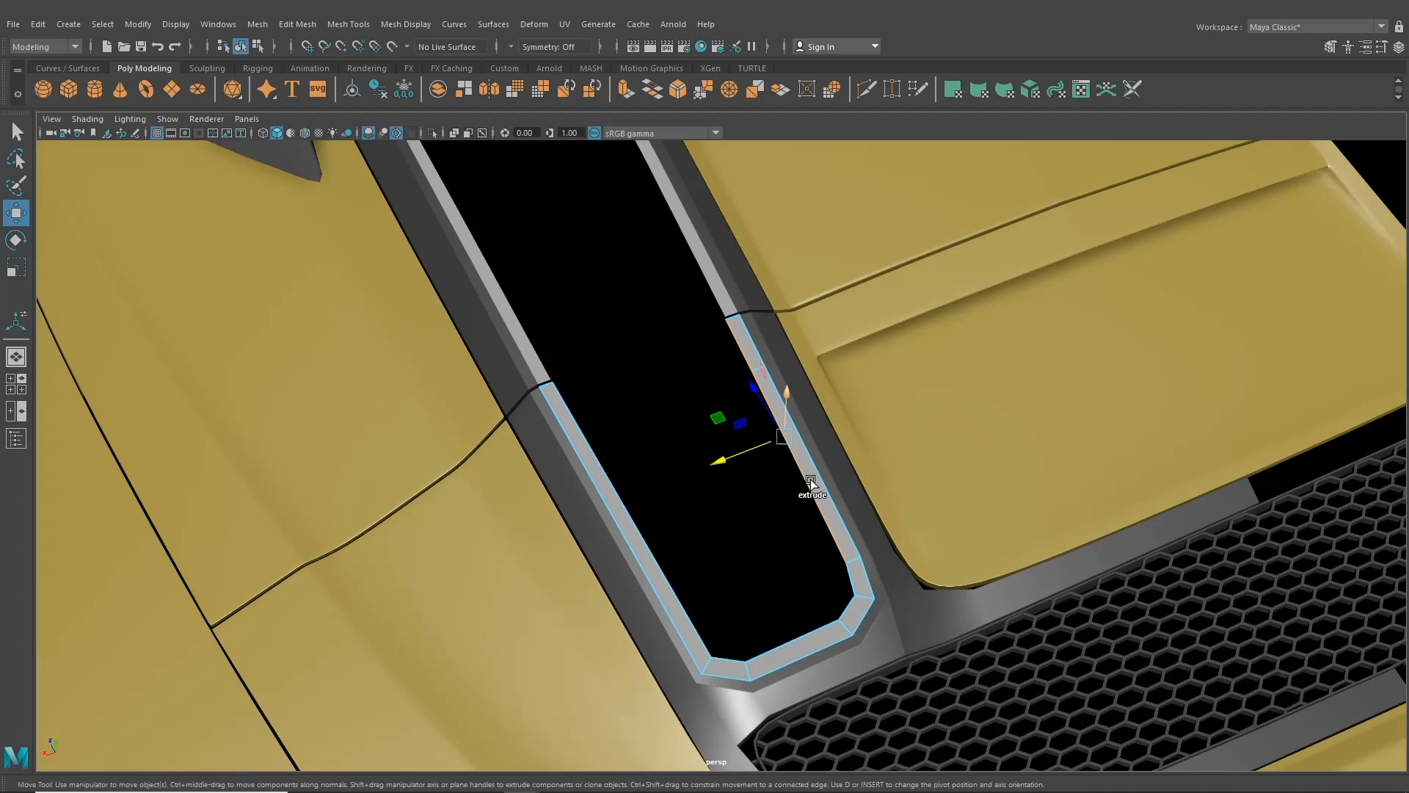
pyautogui.keyDown('shift'); pyautogui.click(853, 580); pyautogui.keyUp('shift')
pyautogui.keyDown('shift'); pyautogui.click(785, 643); pyautogui.keyUp('shift')
pyautogui.keyDown('shift'); pyautogui.click(728, 653); pyautogui.keyUp('shift')
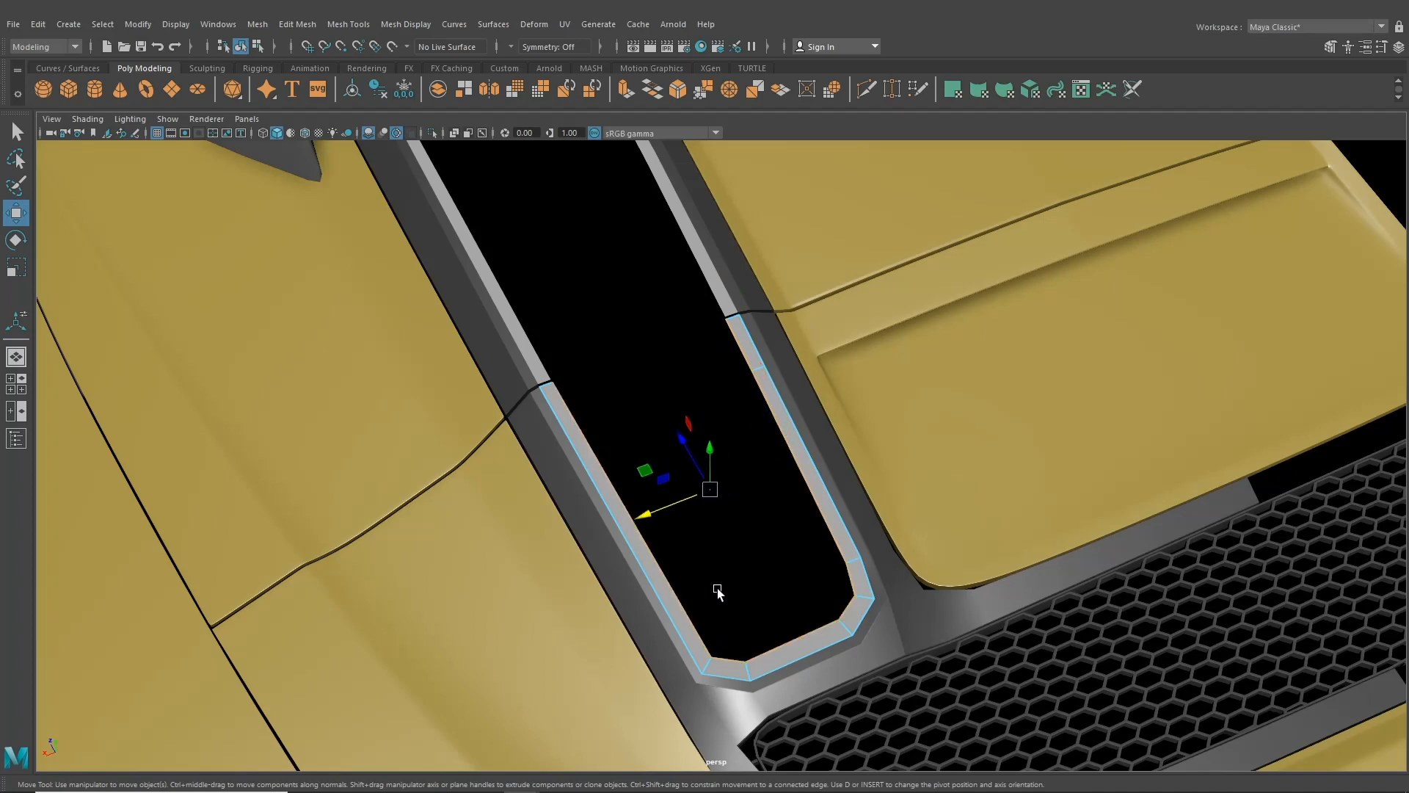
pyautogui.hotkey('ctrl', 'e')
# - Pull the extruded border of the rear strip inward toward the vent's mesh grille, using the top-view blueprint
pyautogui.keyDown('alt'); pyautogui.moveTo(724, 585); pyautogui.dragTo(634, 596); pyautogui.keyUp('alt')
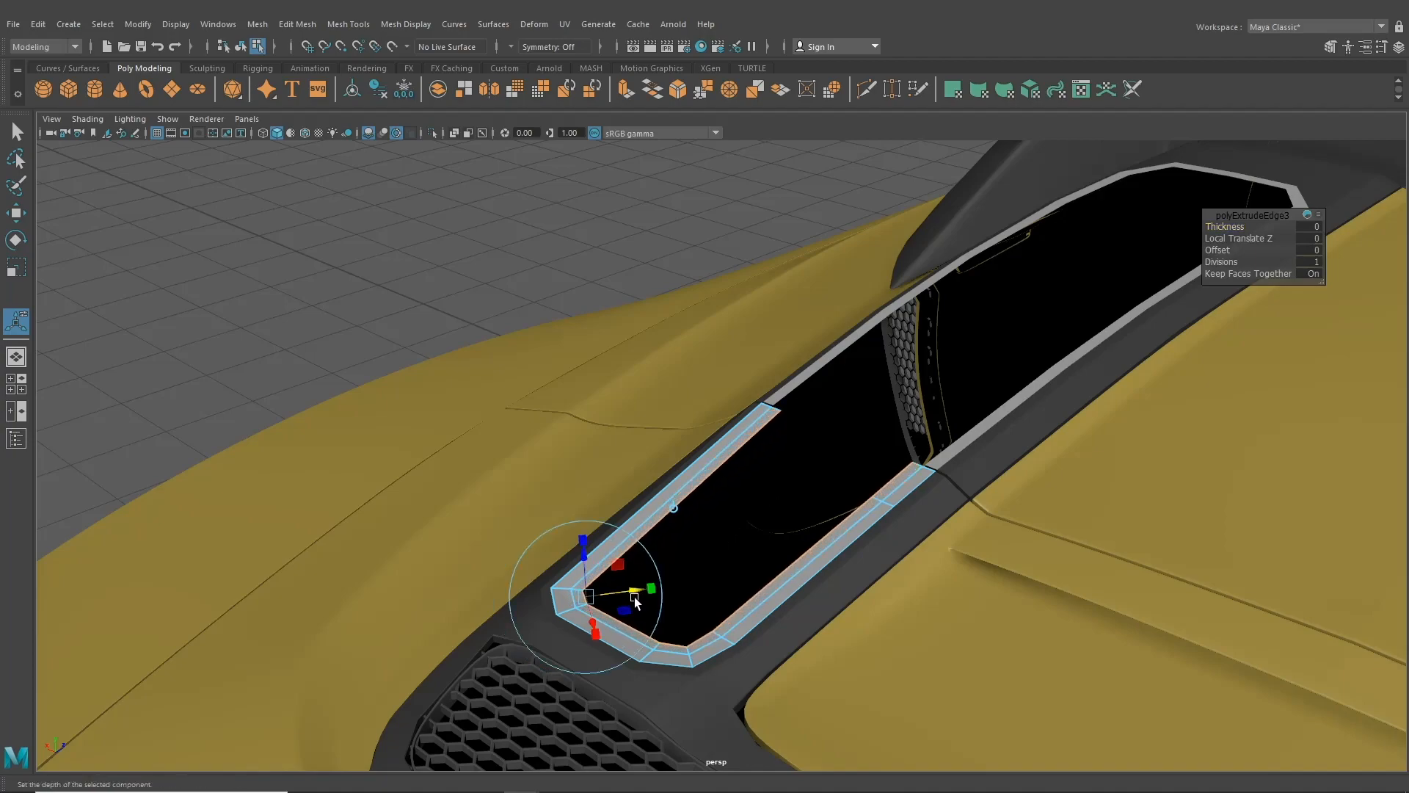
pyautogui.click(16, 390)
pyautogui.press('space')
pyautogui.scroll(3, 643, 404)
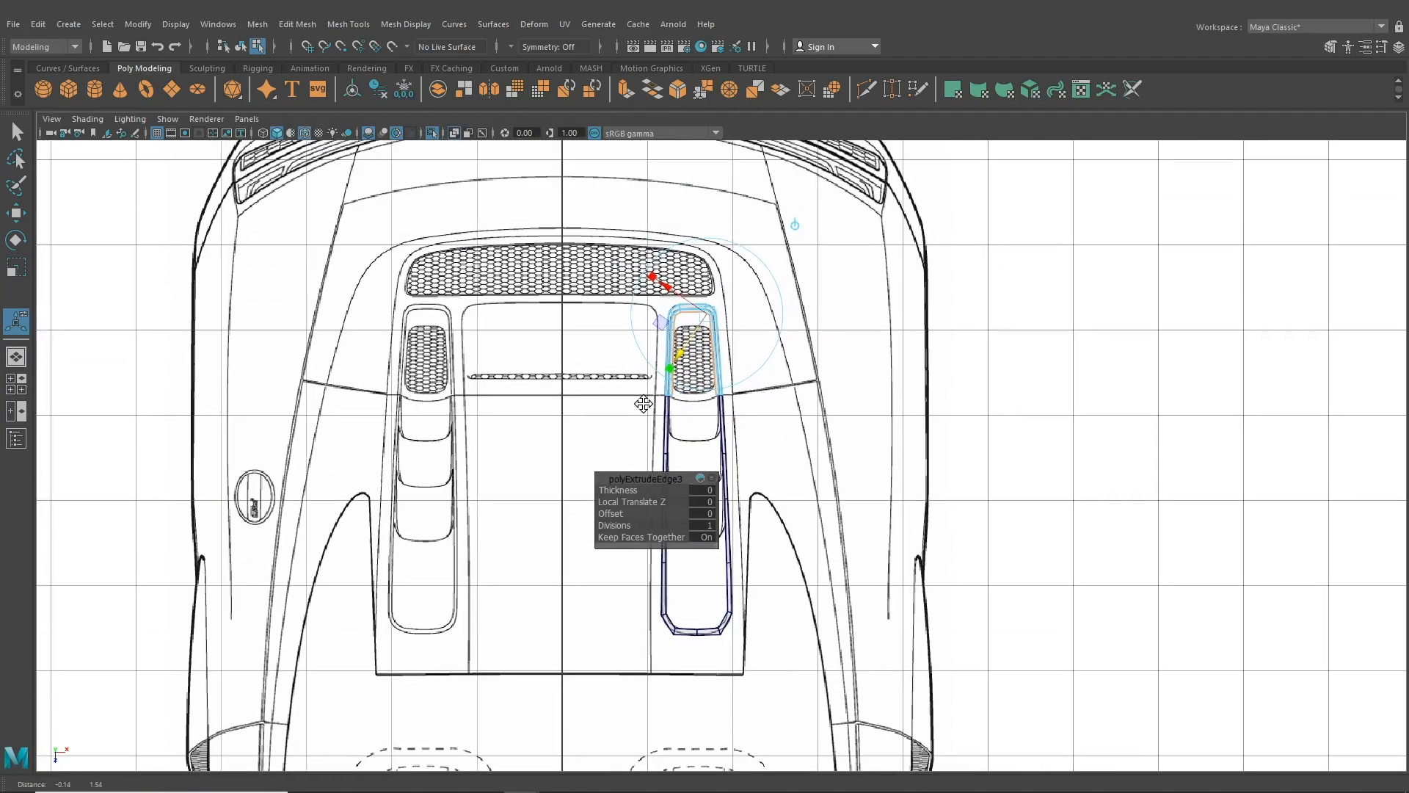
pyautogui.scroll(5, 644, 404)
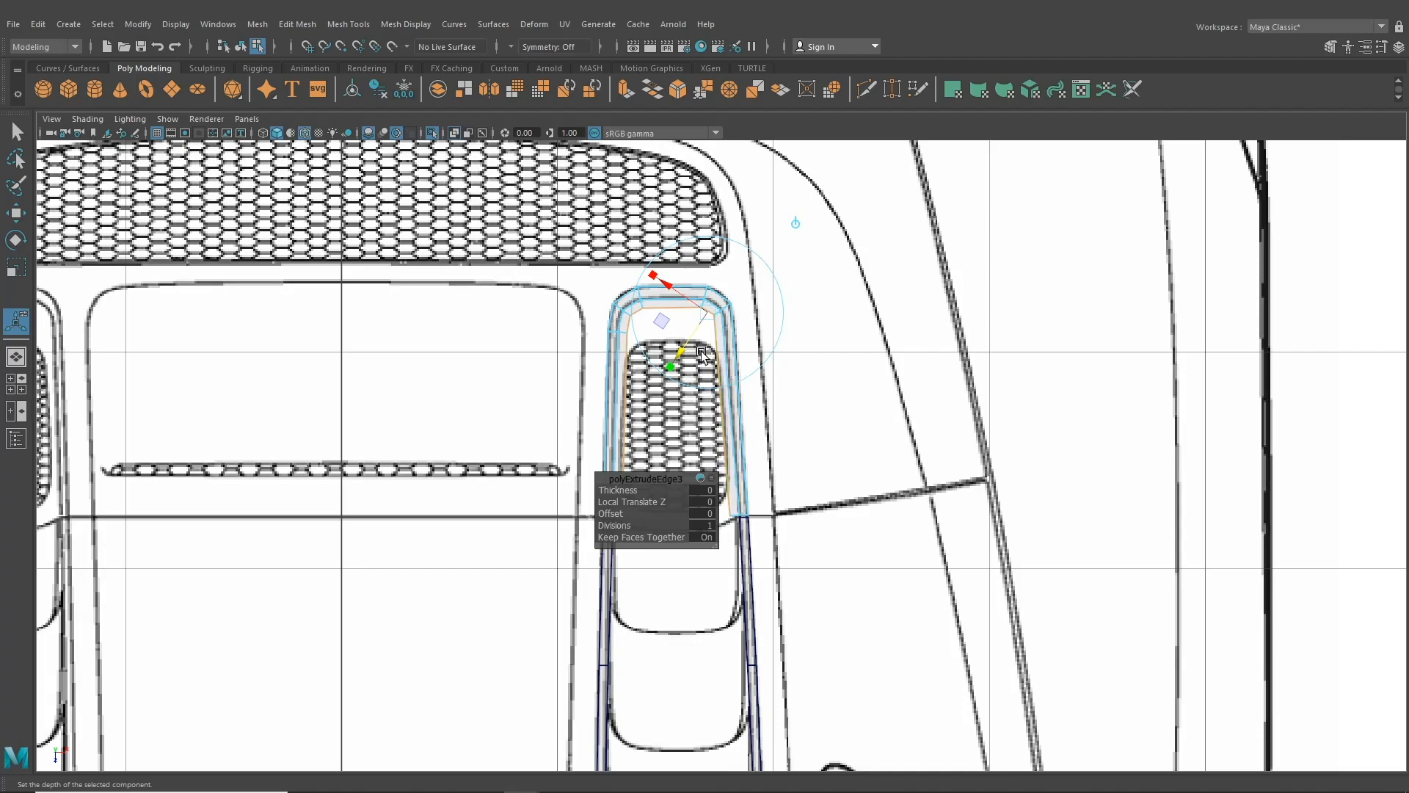
pyautogui.press('space')
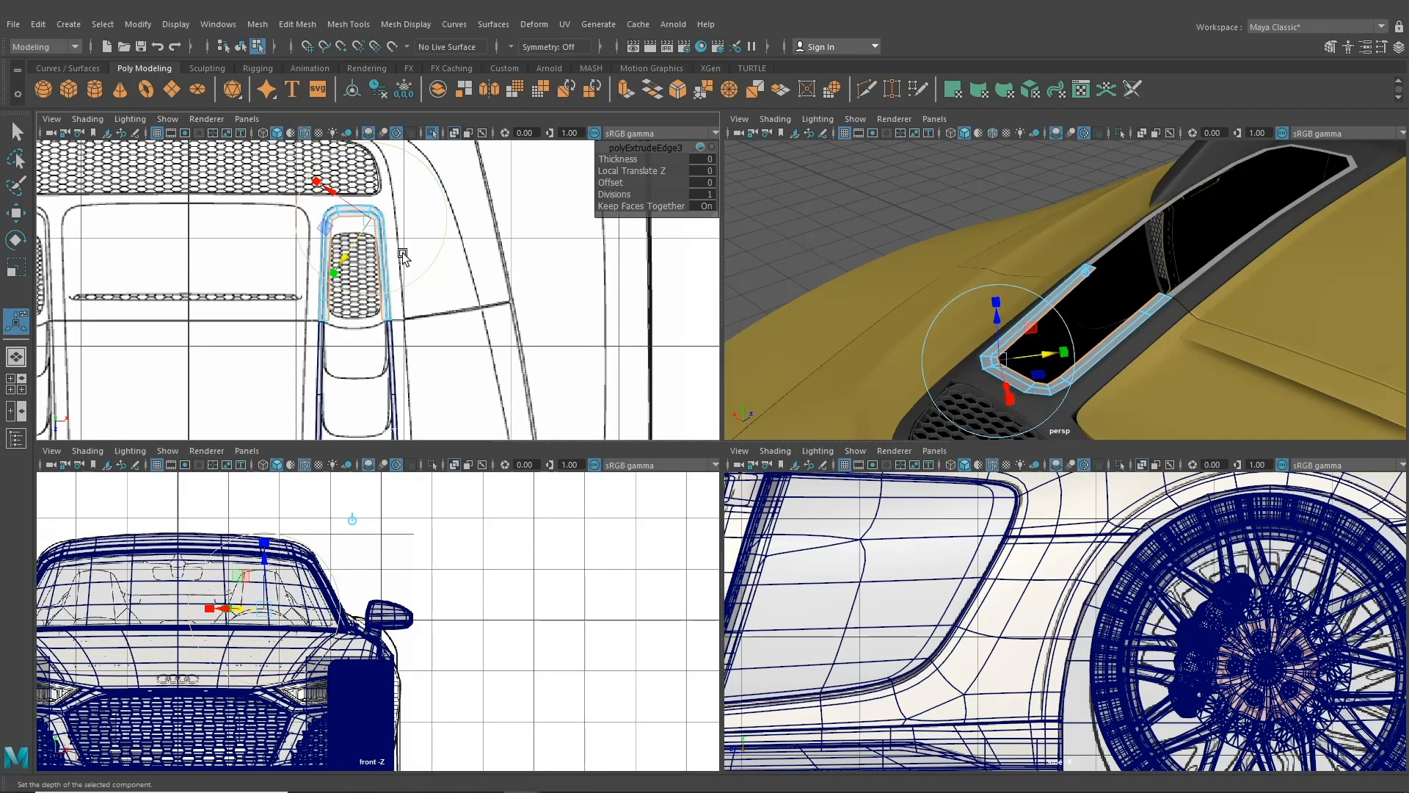
pyautogui.press('space')
# - Move the four inner vertices at the rear strip's rounded back end onto the blueprint mesh grille's back outline in the top view
pyautogui.scroll(2, 452, 322)
pyautogui.moveTo(623, 323); pyautogui.dragTo(584, 329, button='right')
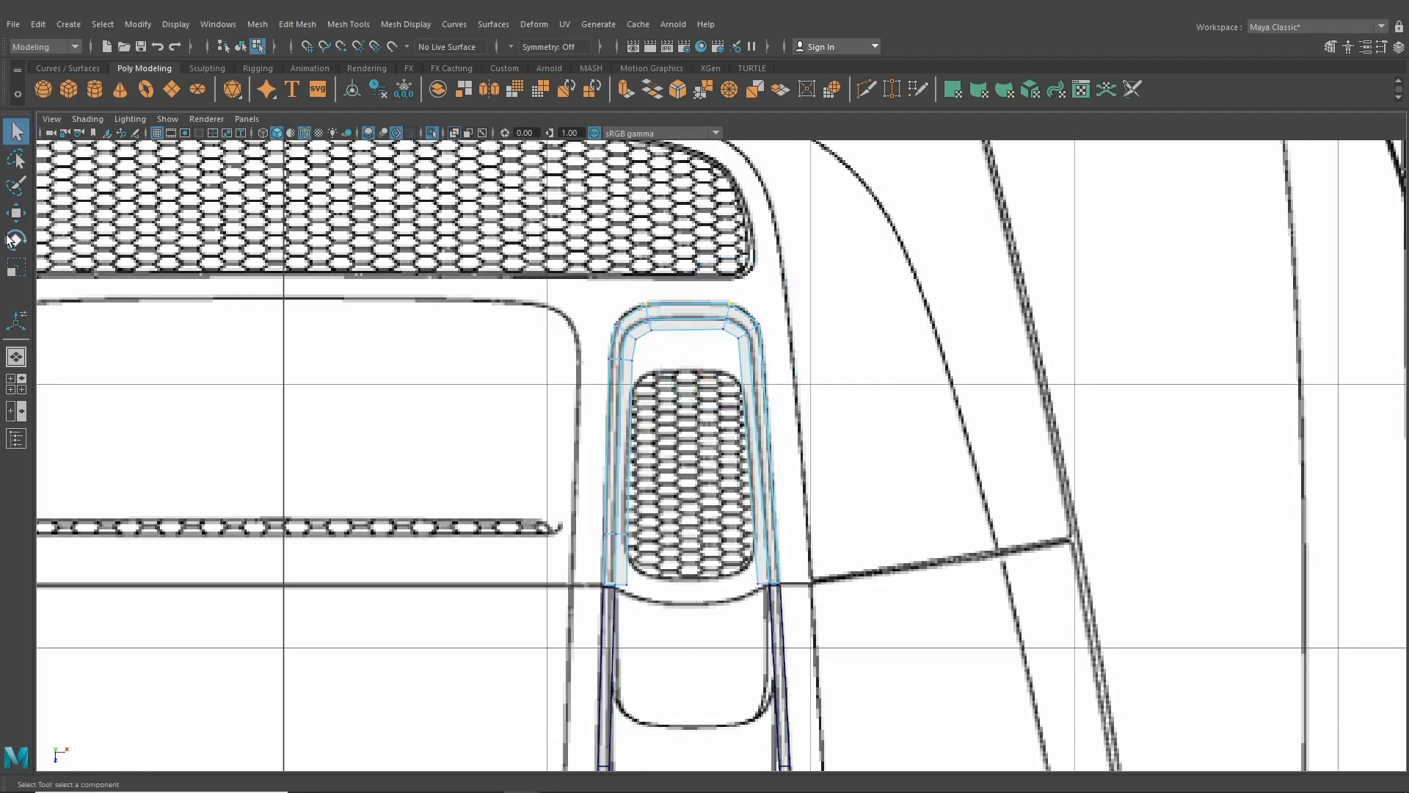
pyautogui.press('w')
pyautogui.scroll(-5, 683, 411)
pyautogui.scroll(7, 661, 486)
pyautogui.scroll(1, 660, 486)
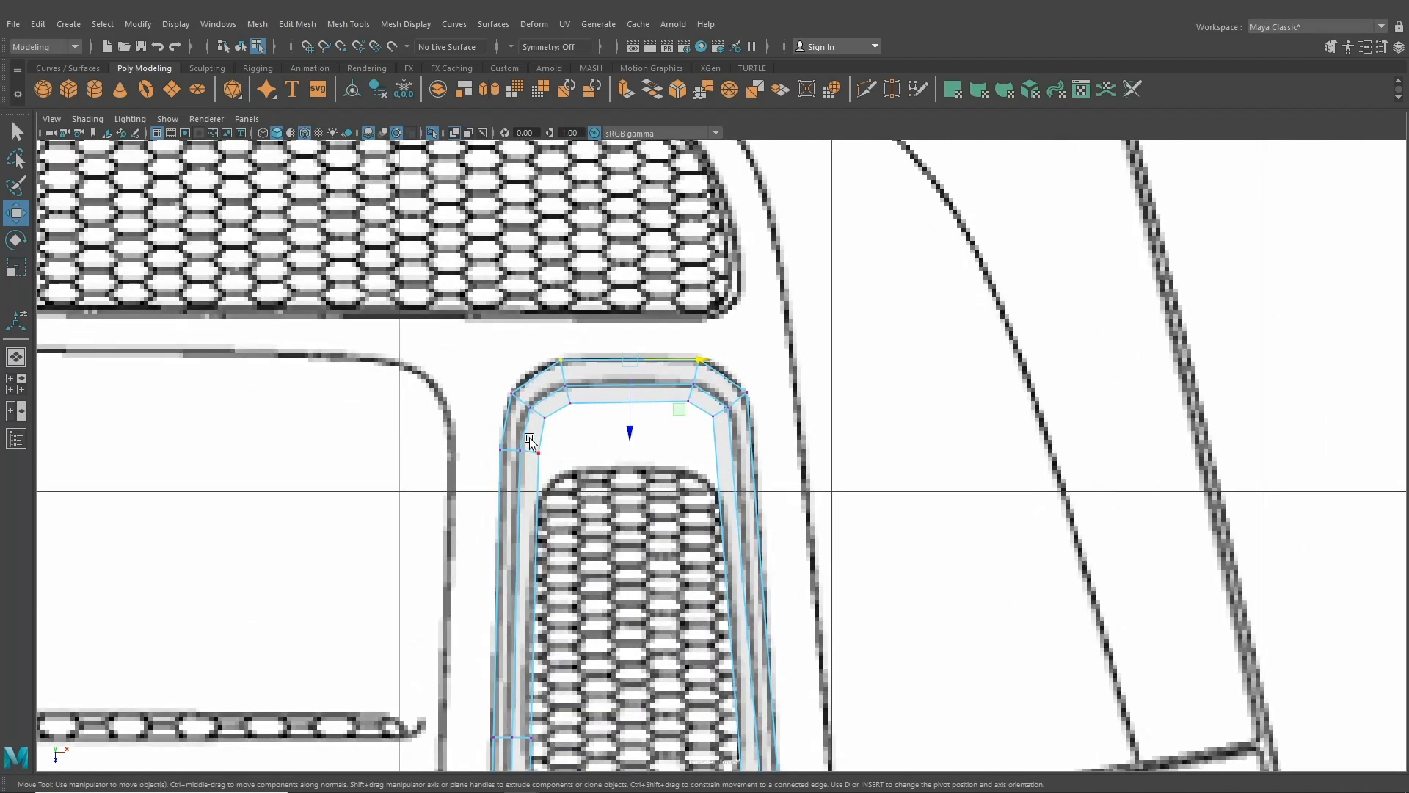
pyautogui.click(546, 485)
pyautogui.moveTo(540, 410); pyautogui.dragTo(574, 474)
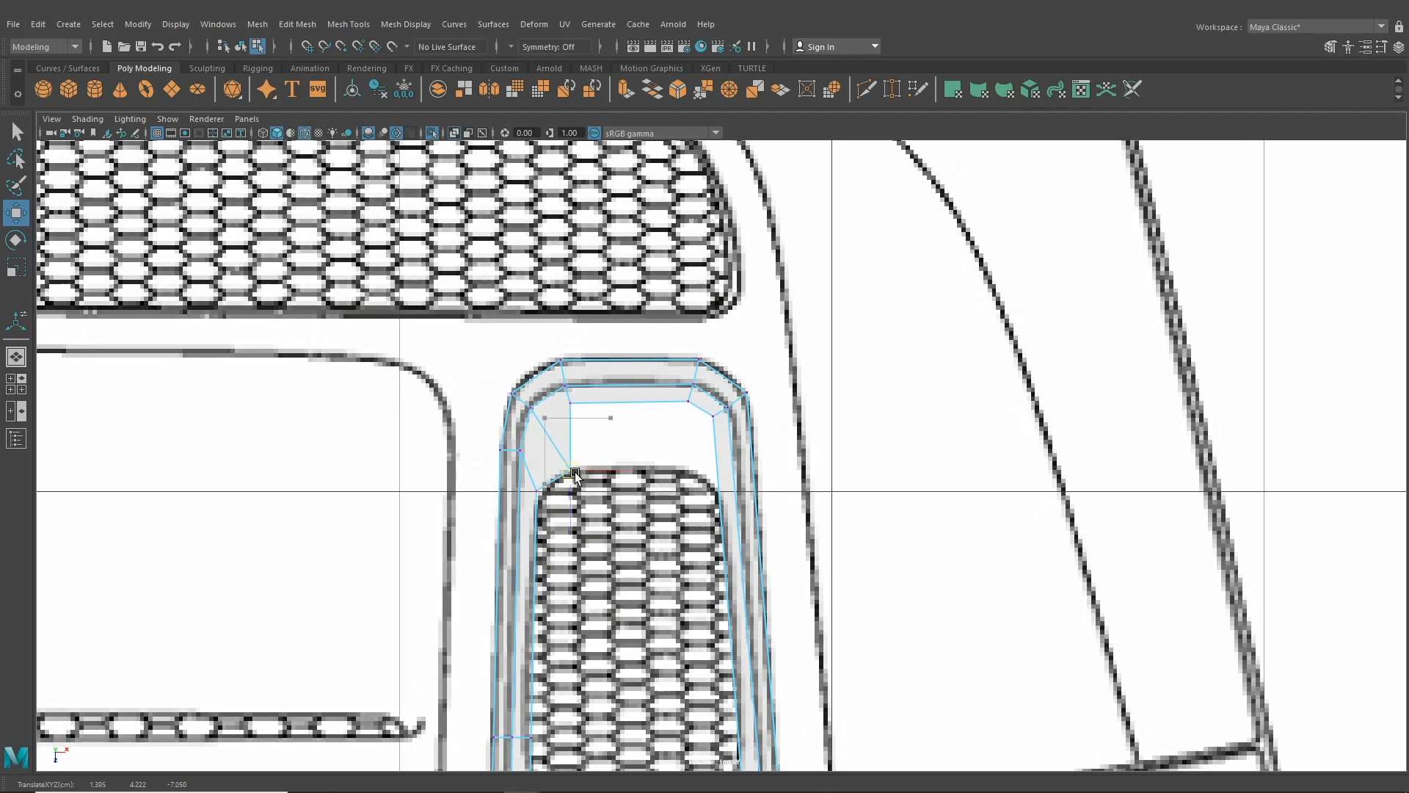
pyautogui.click(571, 404)
pyautogui.moveTo(571, 404); pyautogui.dragTo(609, 470)
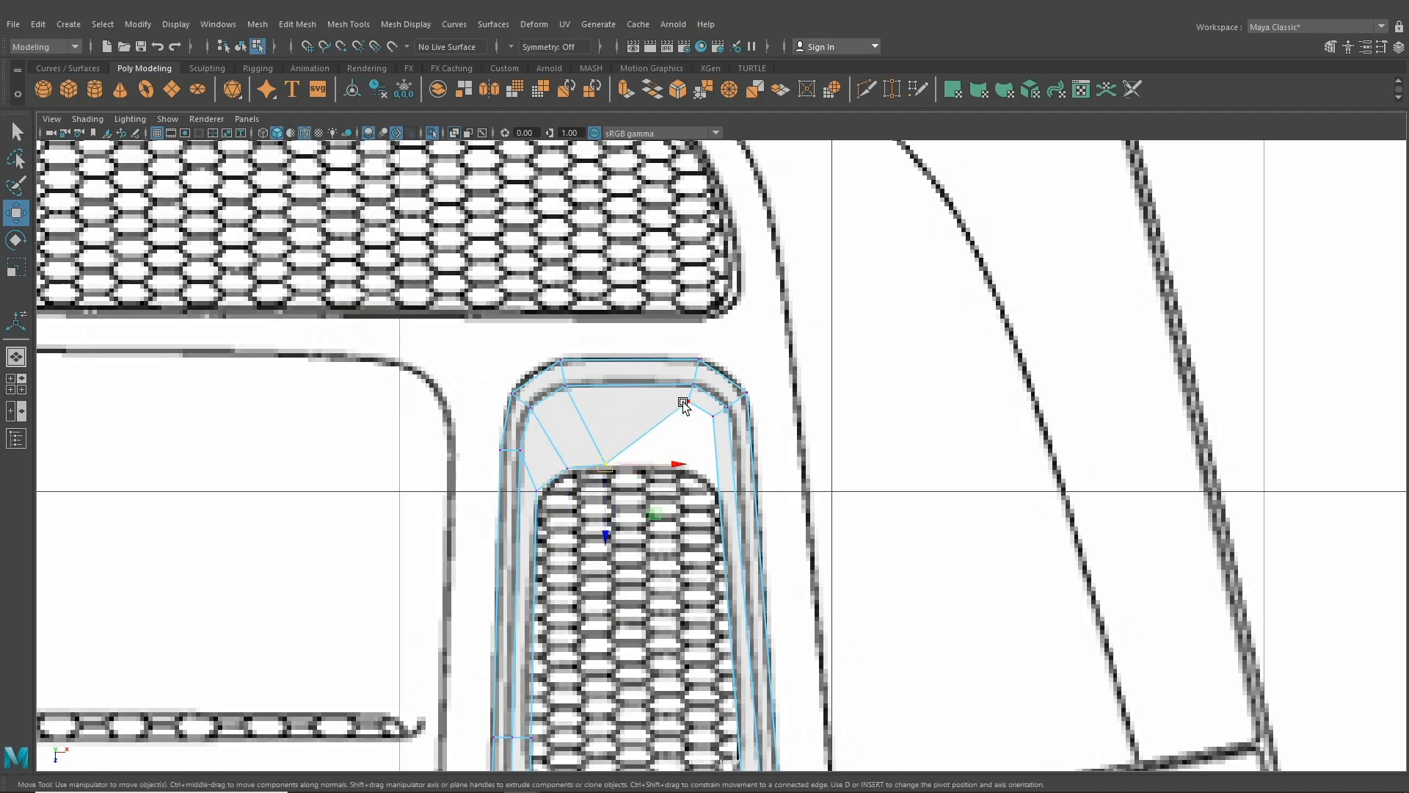
pyautogui.click(687, 402)
pyautogui.moveTo(688, 402); pyautogui.dragTo(673, 468)
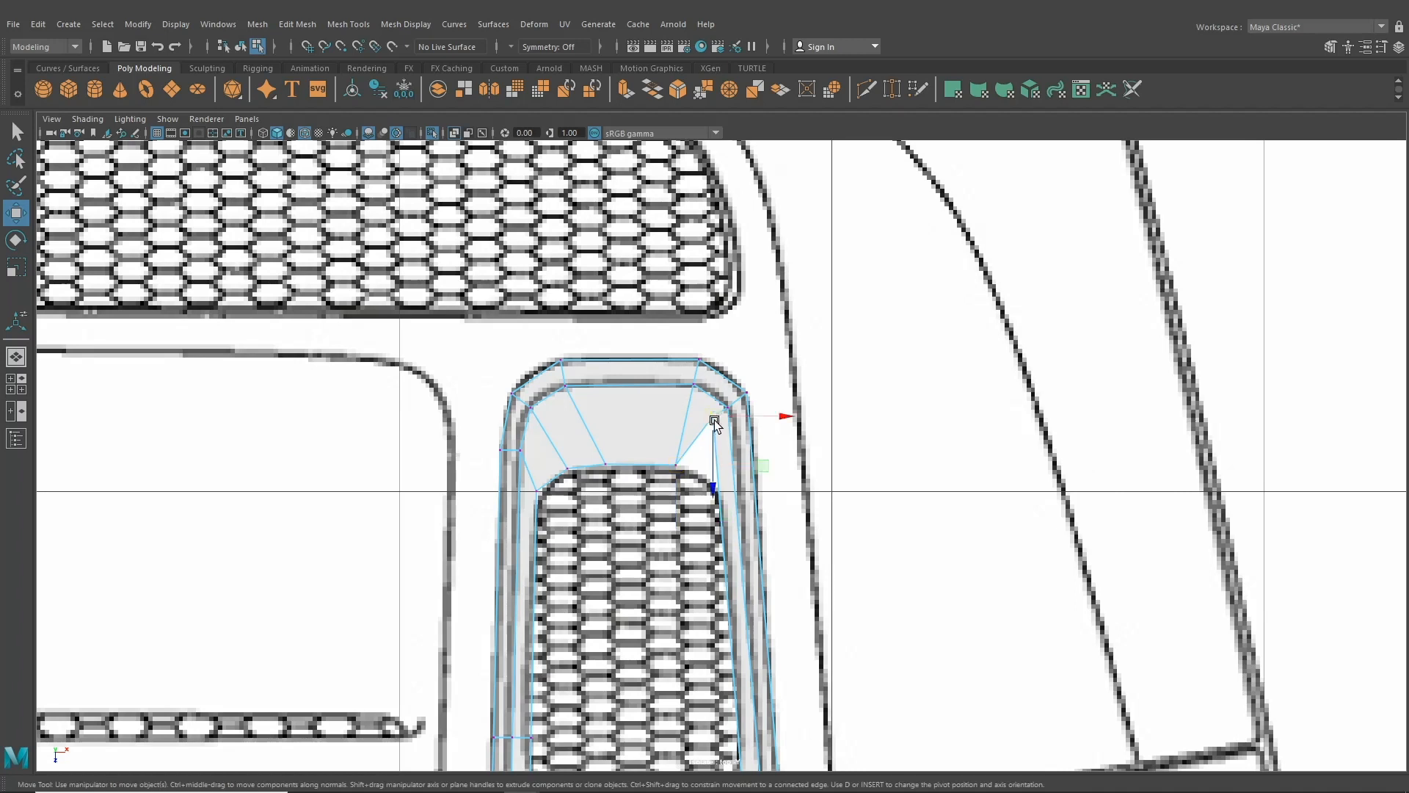
pyautogui.moveTo(709, 419); pyautogui.dragTo(724, 491)
pyautogui.click(675, 465)
# - Move the two inner vertices at the seam onto the blueprint mesh grille's front corners
pyautogui.keyDown('alt'); pyautogui.moveTo(697, 597); pyautogui.dragTo(664, 247, button='middle'); pyautogui.keyUp('alt')
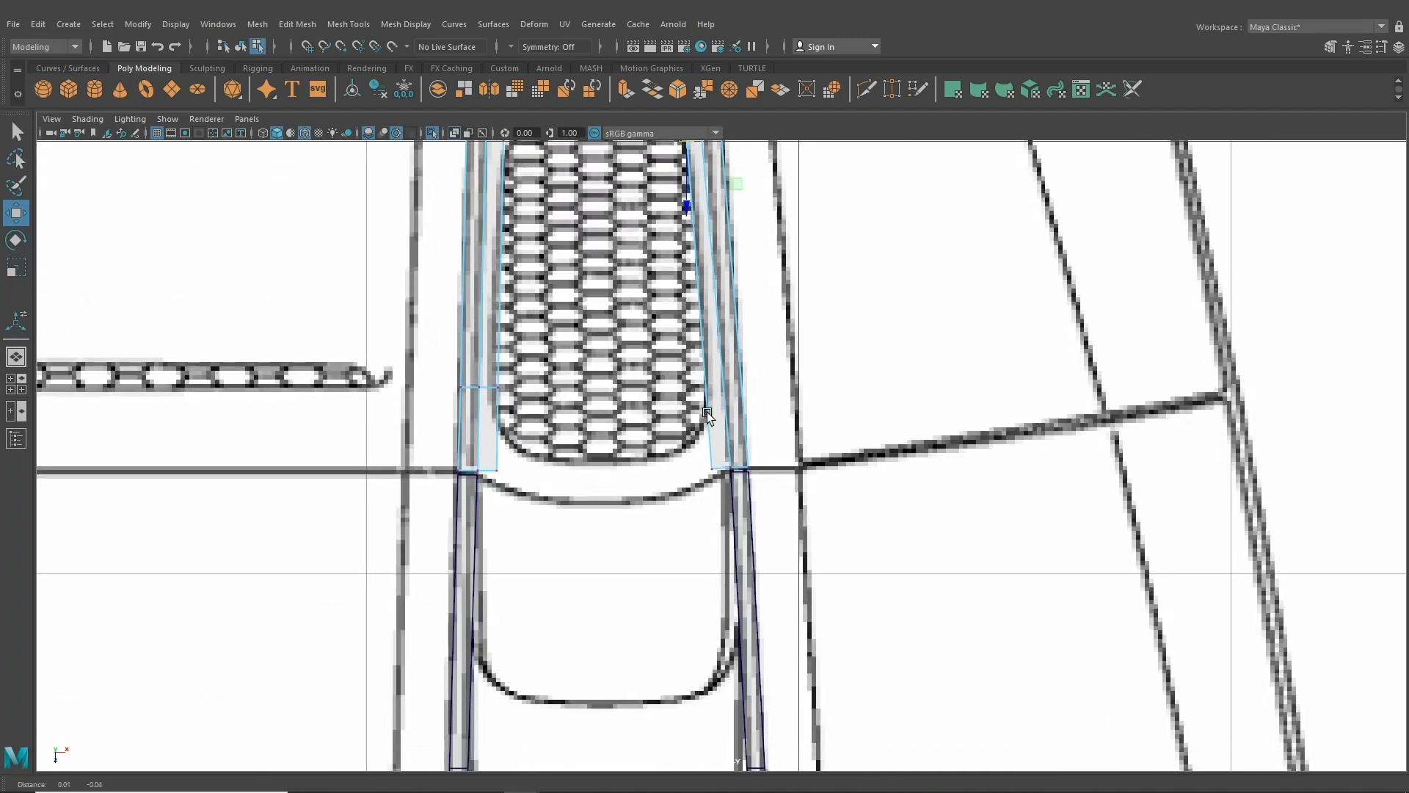
pyautogui.click(715, 471)
pyautogui.moveTo(714, 470); pyautogui.dragTo(709, 482)
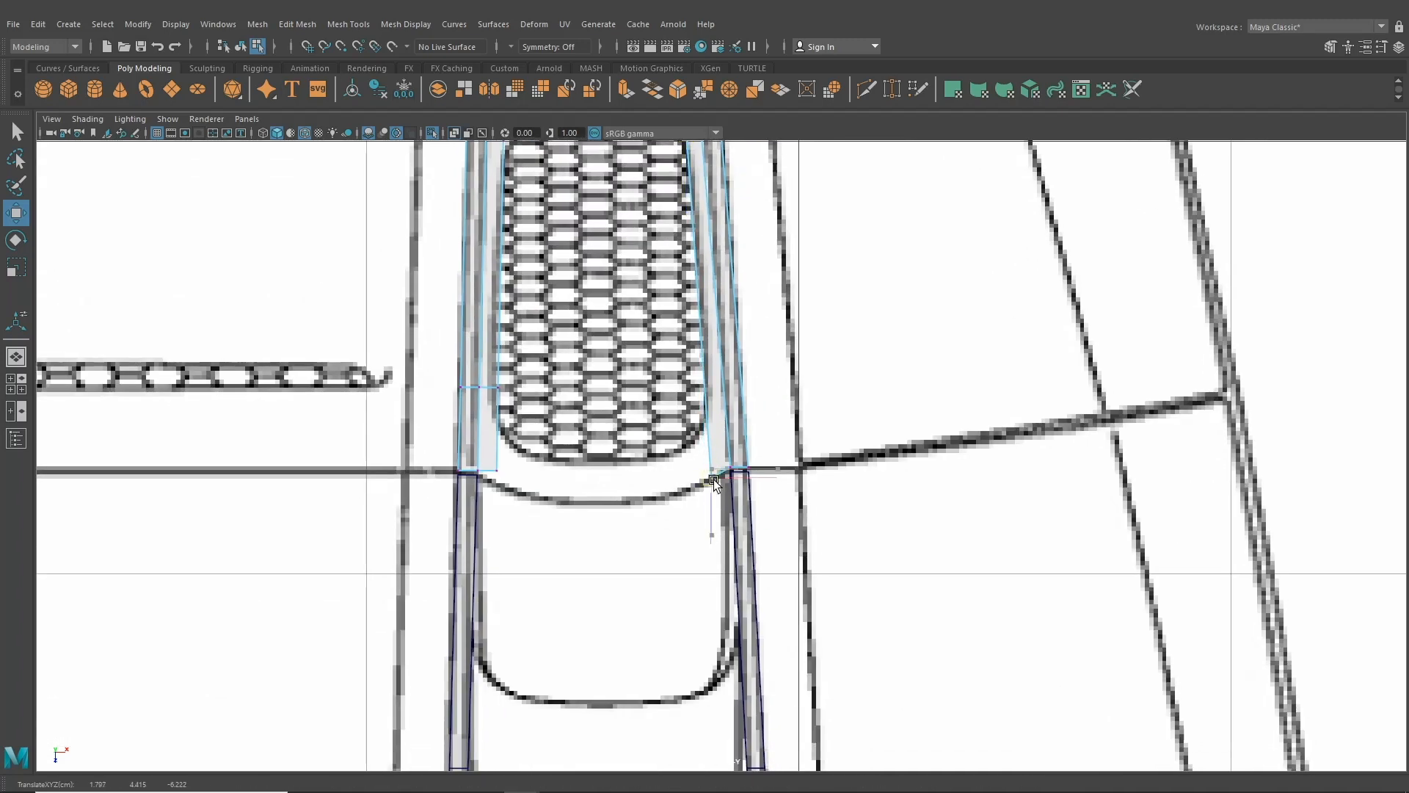
pyautogui.click(500, 477)
pyautogui.moveTo(501, 481); pyautogui.dragTo(502, 433)
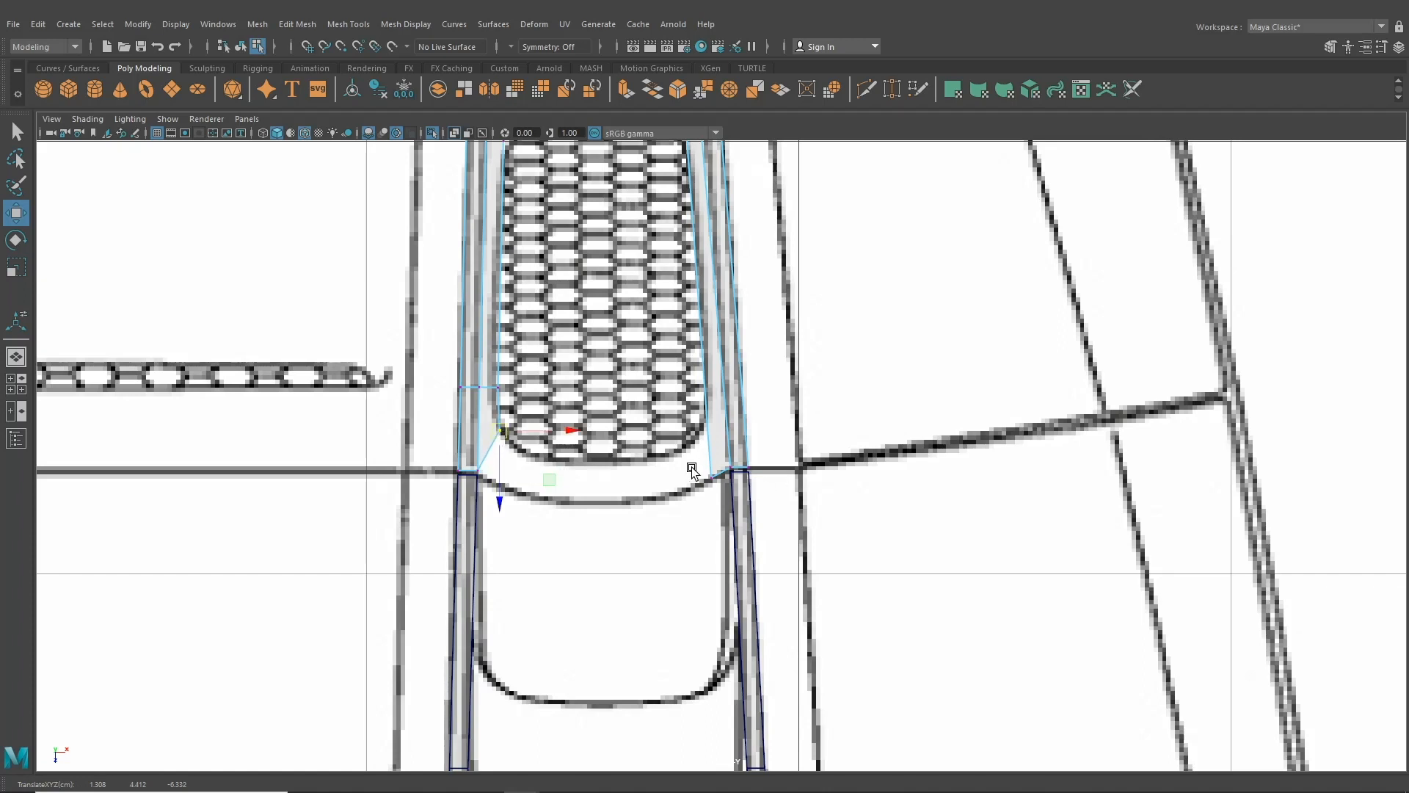
pyautogui.moveTo(691, 466); pyautogui.dragTo(704, 430)
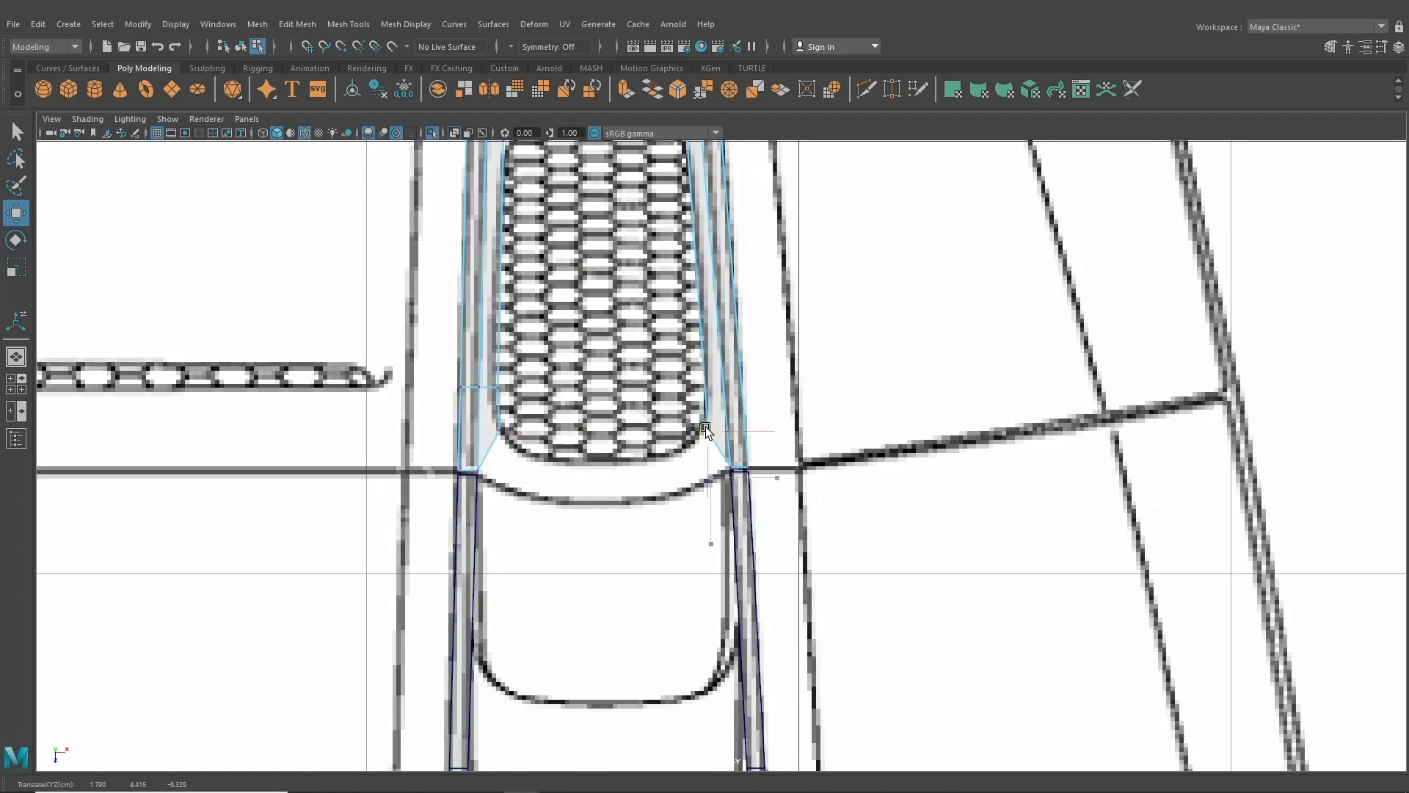
# - Bridge the two open end edges of the rear strip across the front of the mesh grille
pyautogui.keyDown('alt'); pyautogui.moveTo(683, 445); pyautogui.dragTo(677, 433, button='middle'); pyautogui.keyUp('alt')
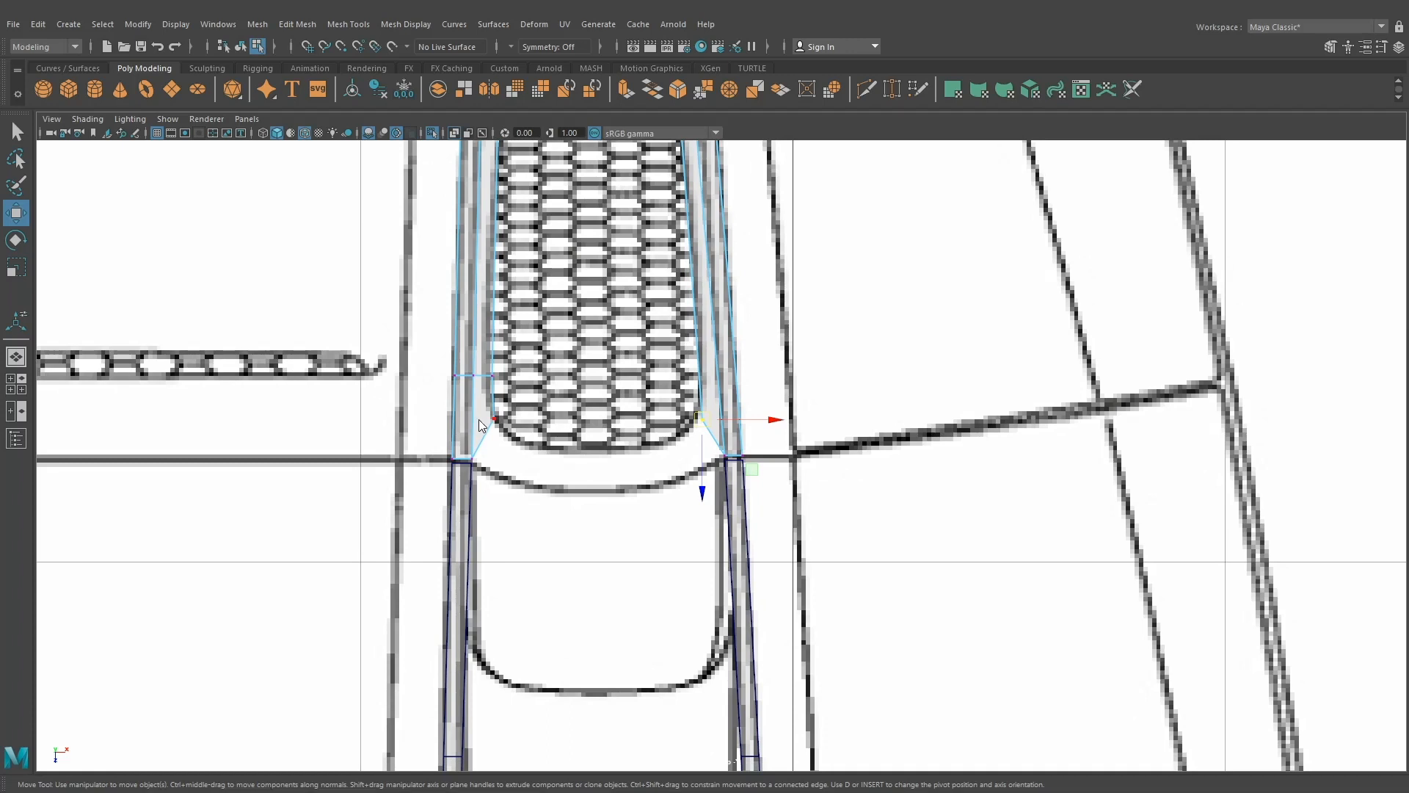
pyautogui.keyDown('shift'); pyautogui.click(489, 423); pyautogui.keyUp('shift')
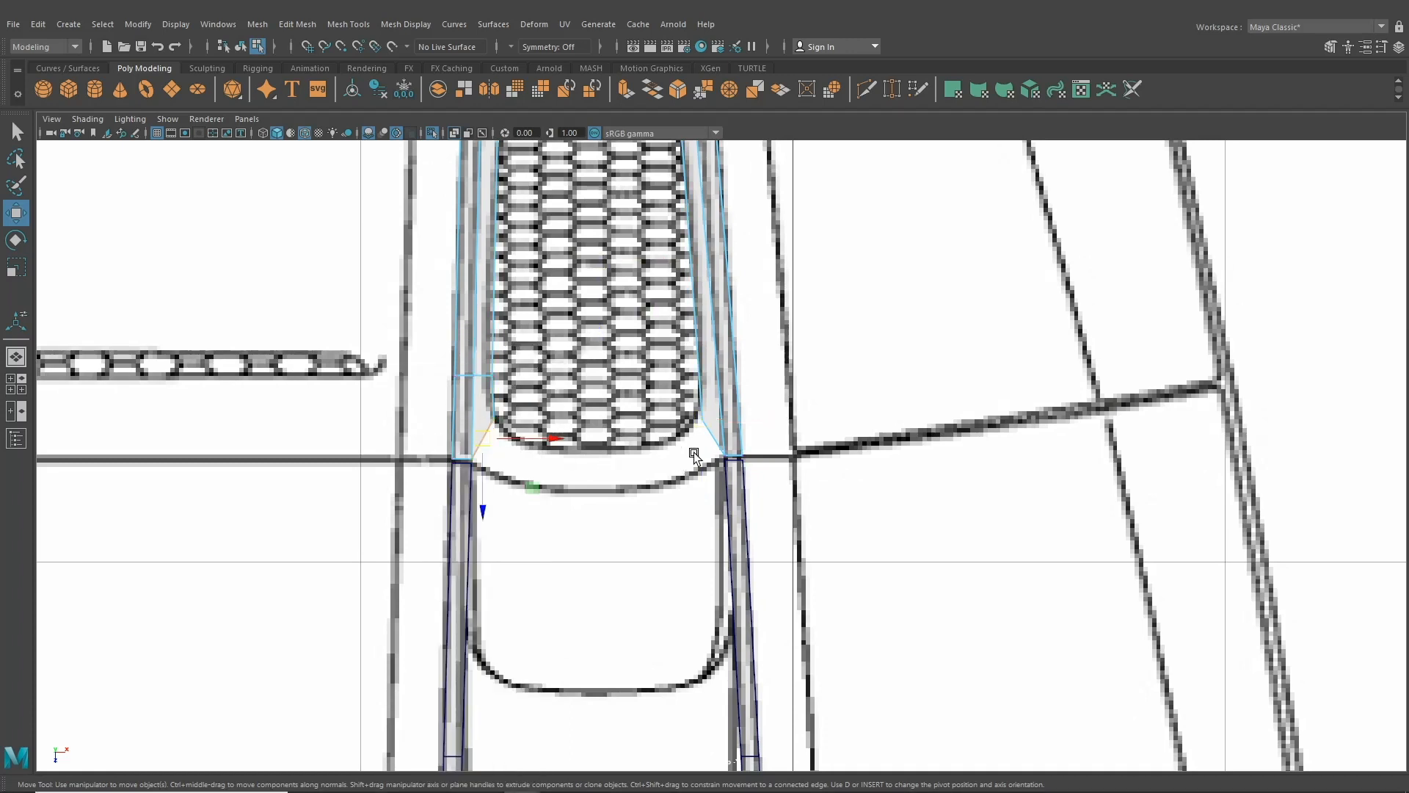
pyautogui.click(293, 25)
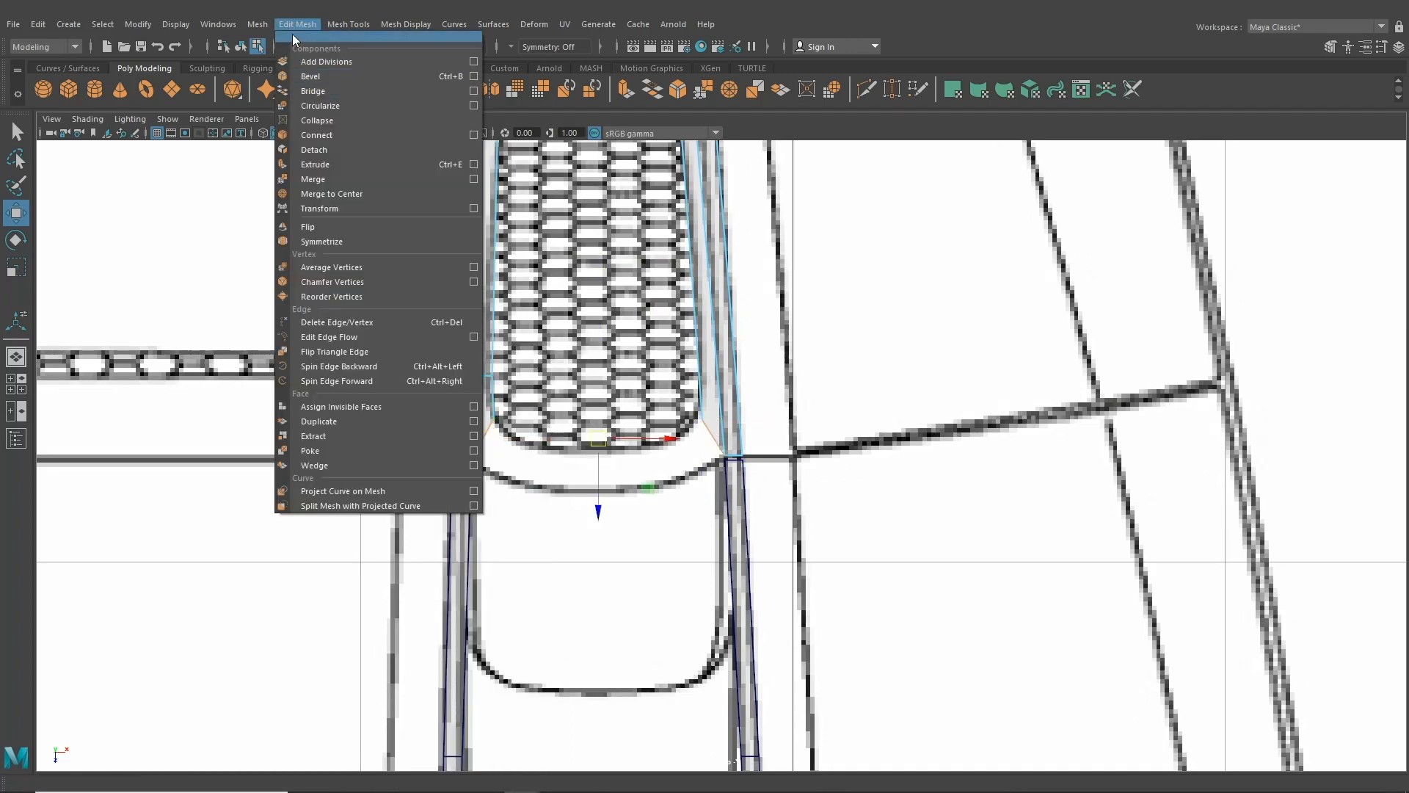
pyautogui.click(313, 91)
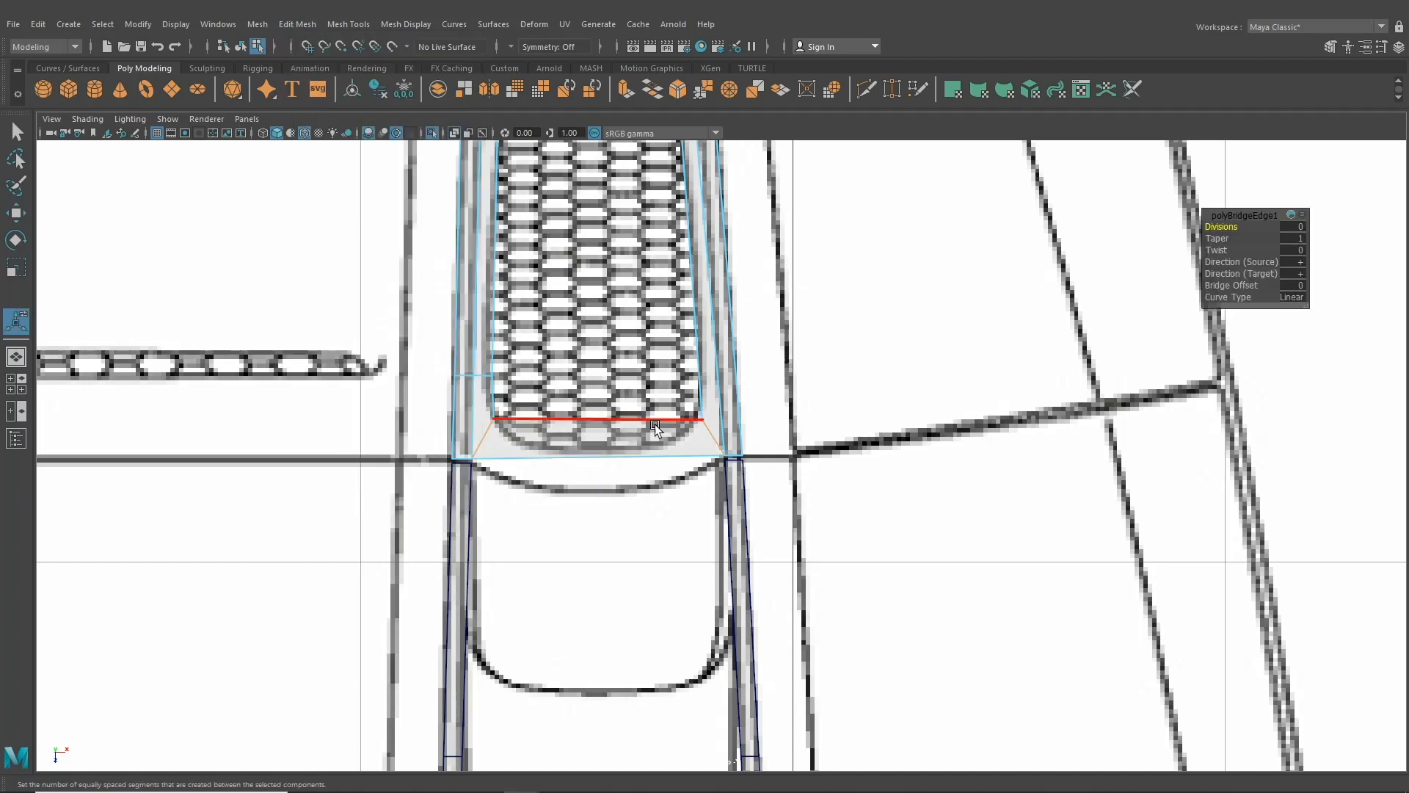
# - Insert three crosswise edge loops across the bridged section in front of the mesh grille
pyautogui.click(365, 24)
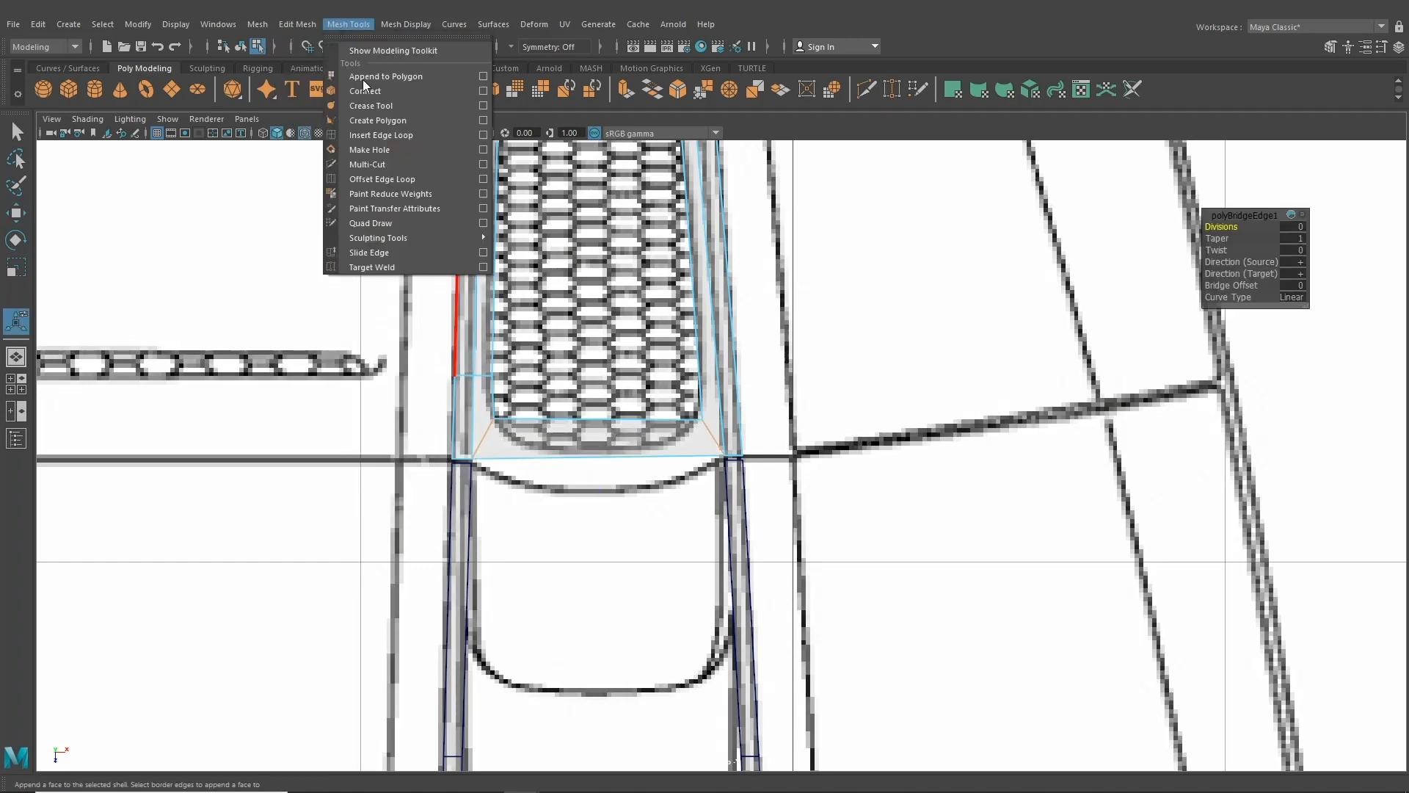
pyautogui.click(372, 136)
pyautogui.scroll(1, 530, 396)
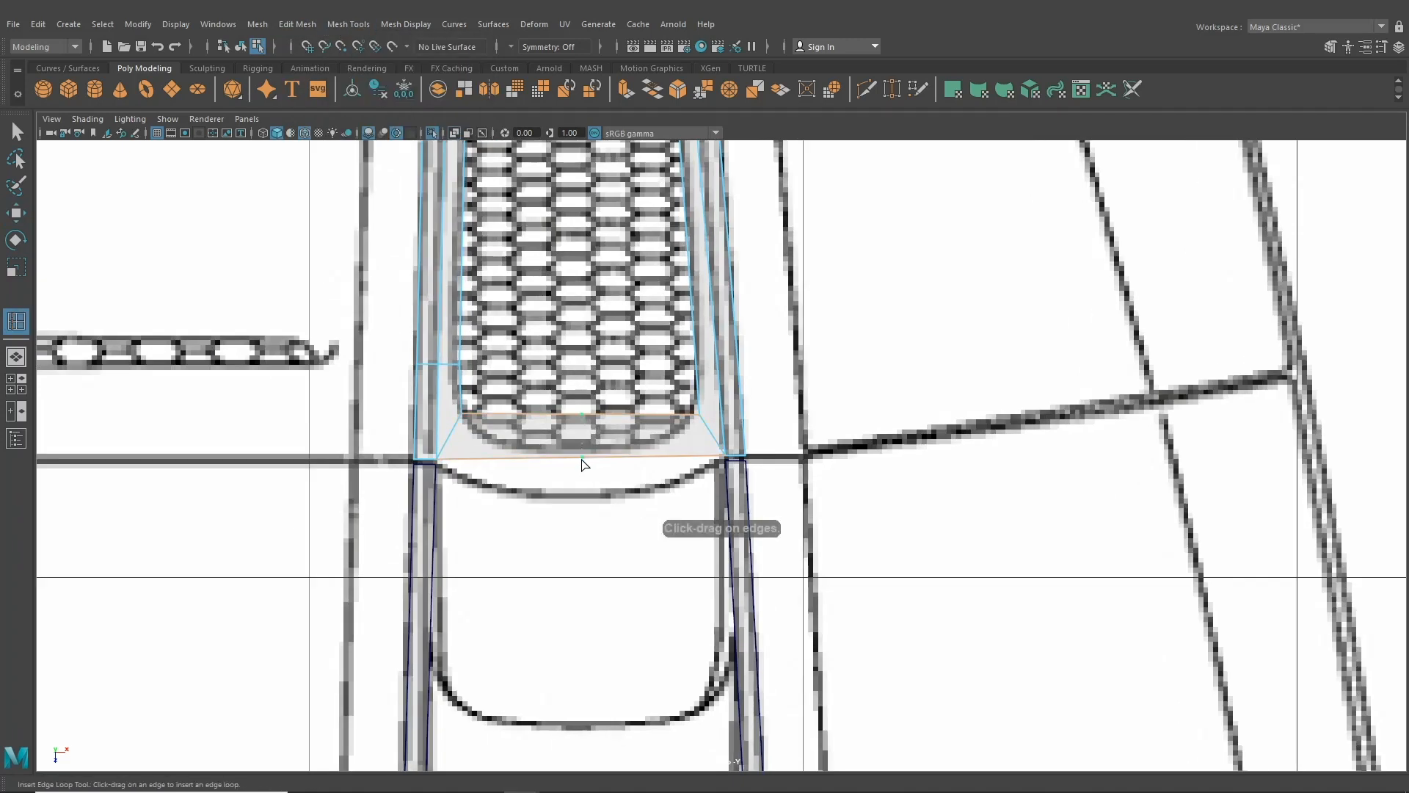
pyautogui.click(521, 459)
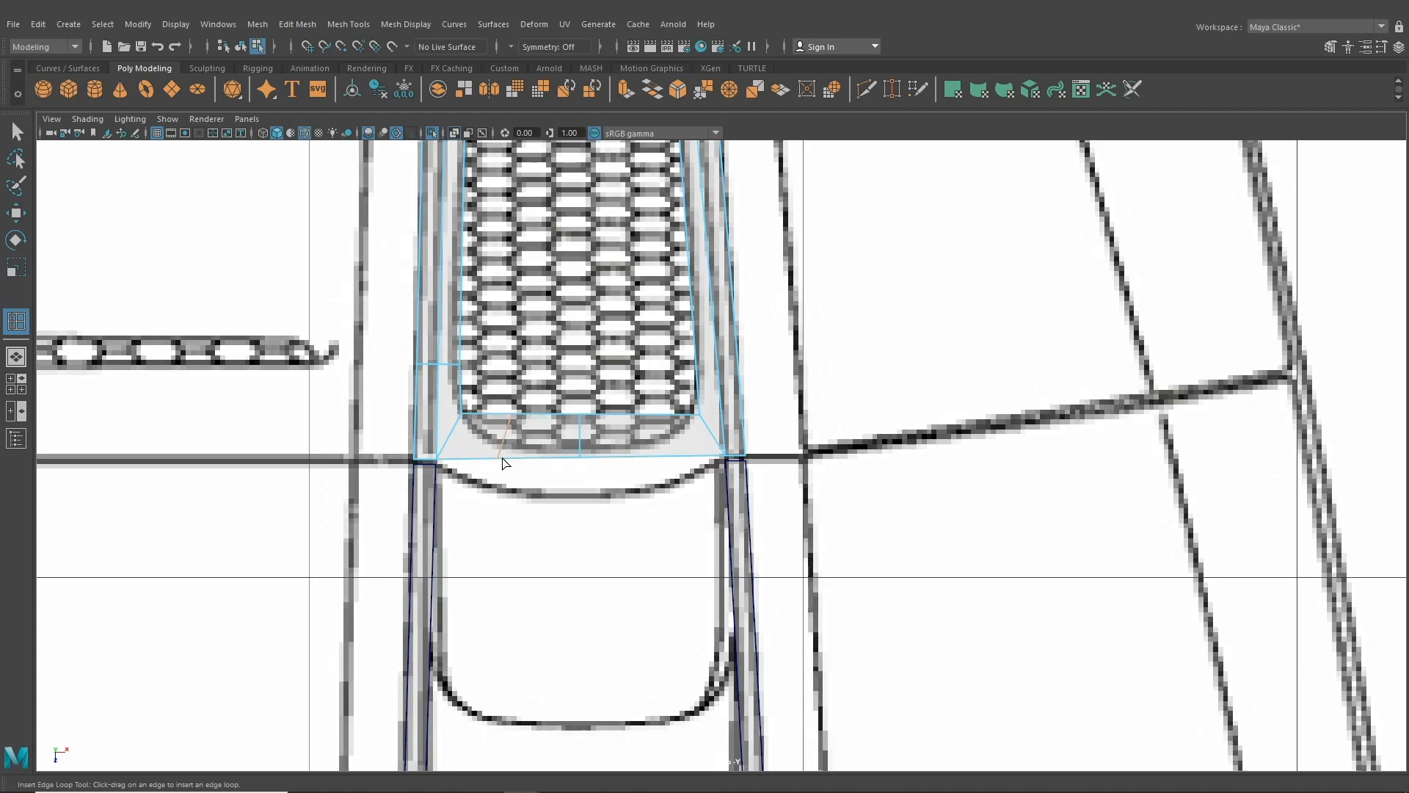
# - Move the bridge's three crosswise edges forward to follow the blueprint's curved outline below the mesh grille
pyautogui.scroll(-6, 658, 466)
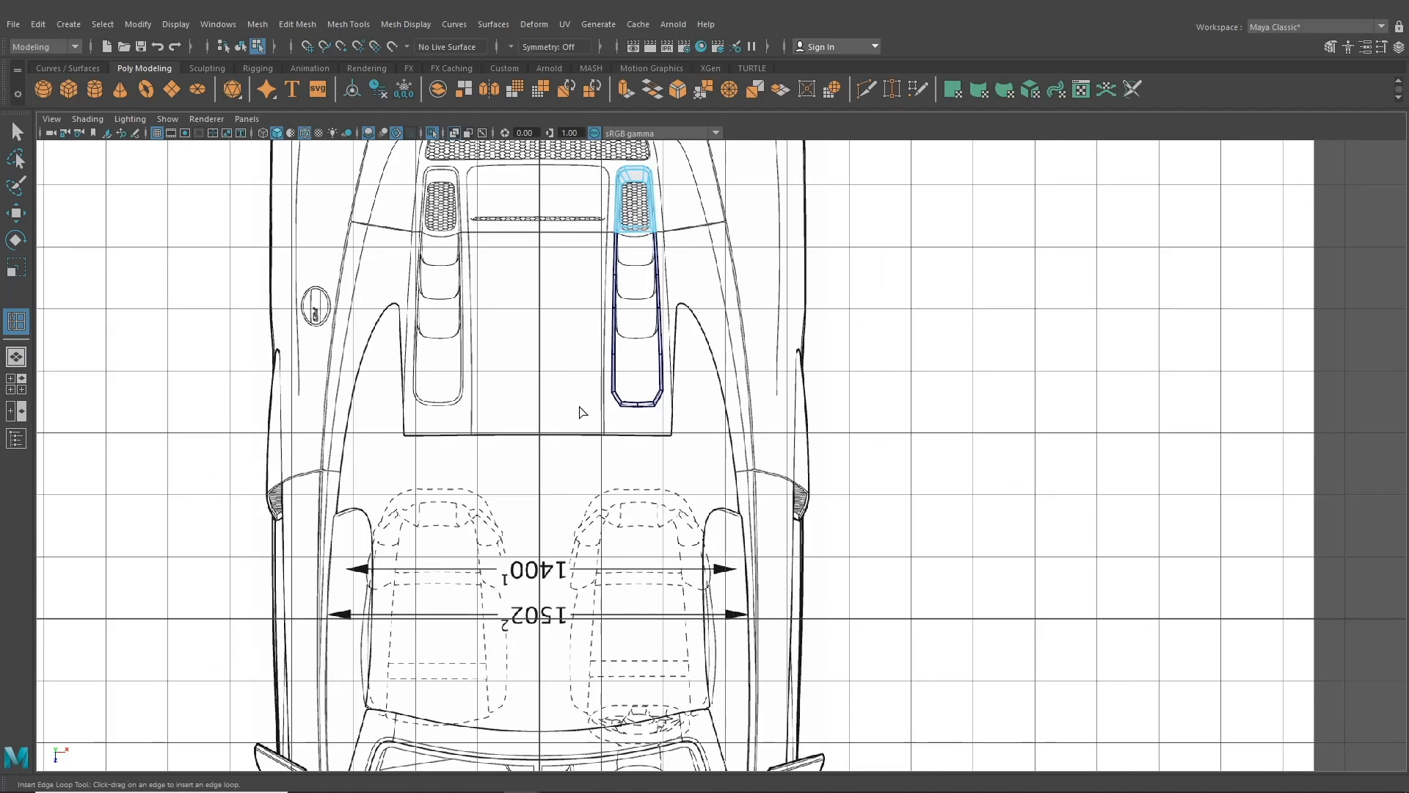
pyautogui.keyDown('alt'); pyautogui.moveTo(590, 382); pyautogui.dragTo(628, 510, button='middle'); pyautogui.keyUp('alt')
pyautogui.scroll(4, 629, 507)
pyautogui.keyDown('alt'); pyautogui.moveTo(599, 341); pyautogui.dragTo(636, 551, button='middle'); pyautogui.keyUp('alt')
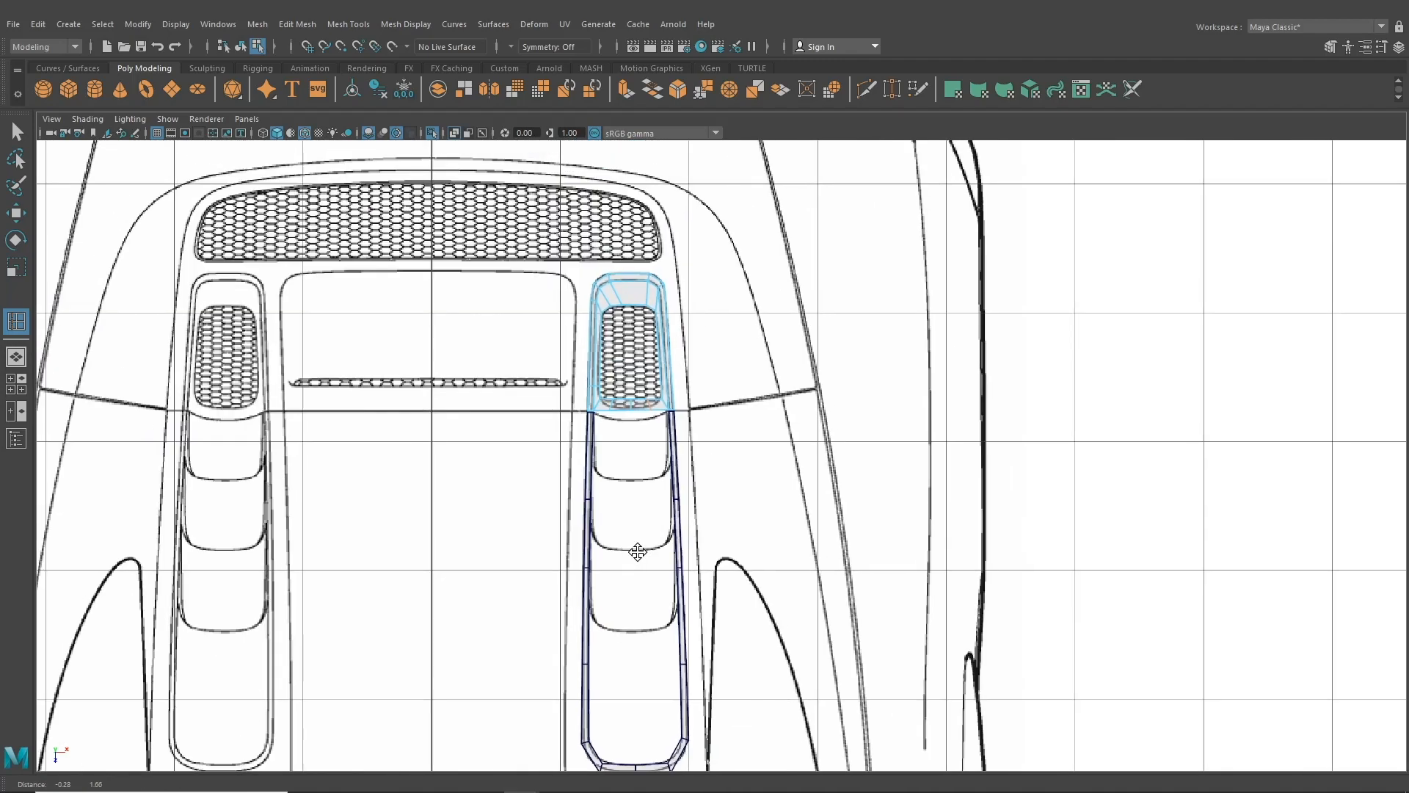
pyautogui.scroll(3, 636, 551)
pyautogui.click(16, 213)
pyautogui.keyDown('alt'); pyautogui.moveTo(326, 256); pyautogui.dragTo(345, 292, button='middle'); pyautogui.keyUp('alt')
pyautogui.scroll(7, 572, 403)
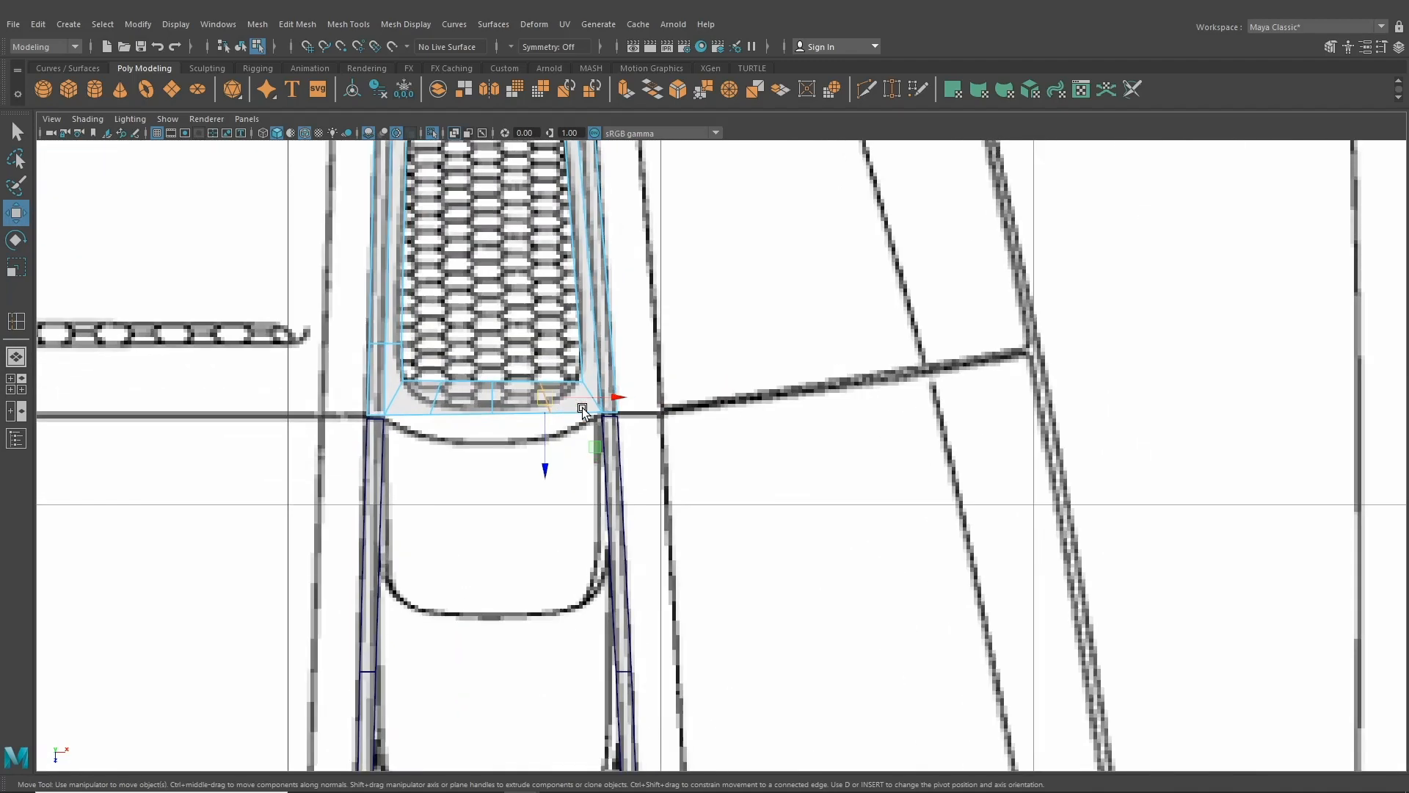
pyautogui.moveTo(516, 391); pyautogui.dragTo(464, 467)
pyautogui.click(462, 401)
pyautogui.click(397, 400)
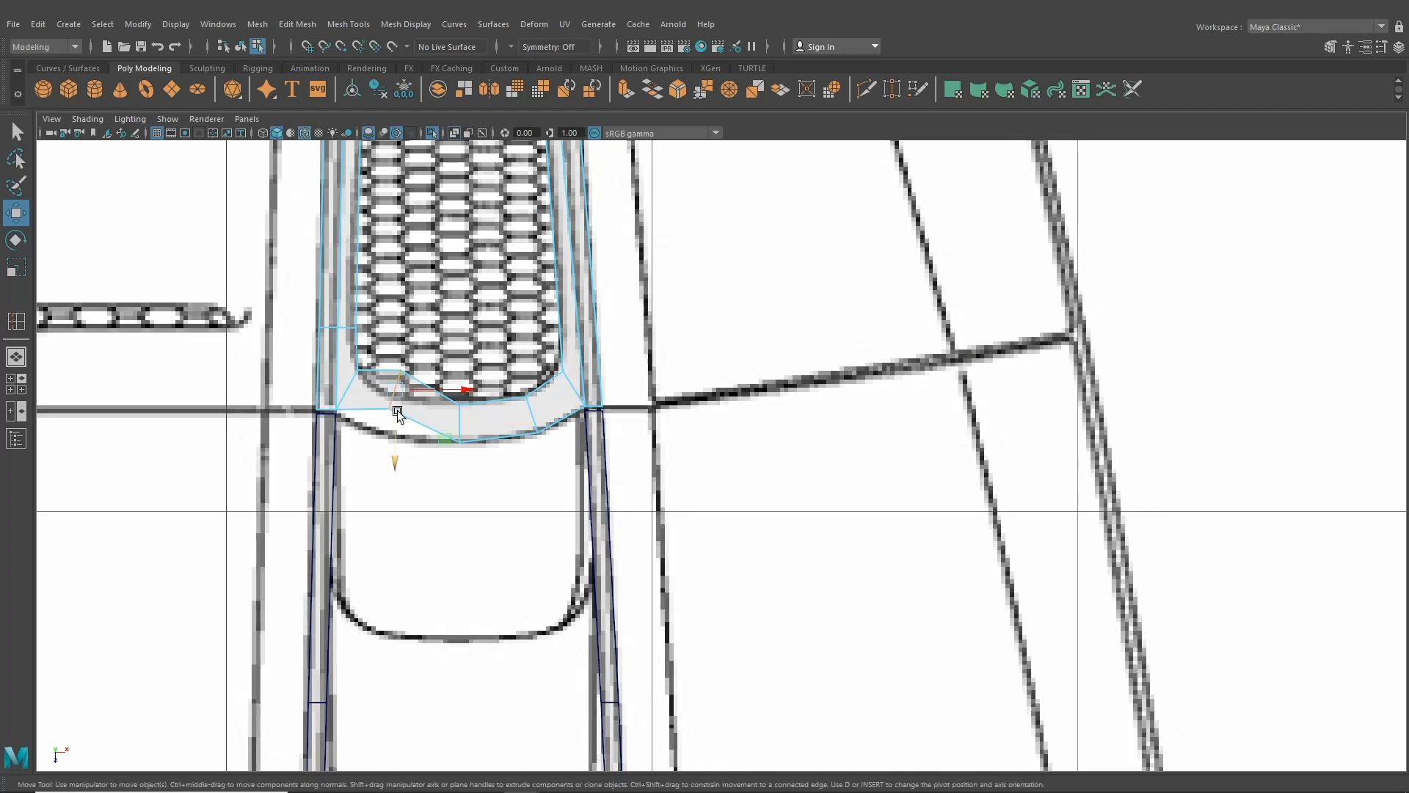
pyautogui.moveTo(396, 397); pyautogui.dragTo(391, 421)
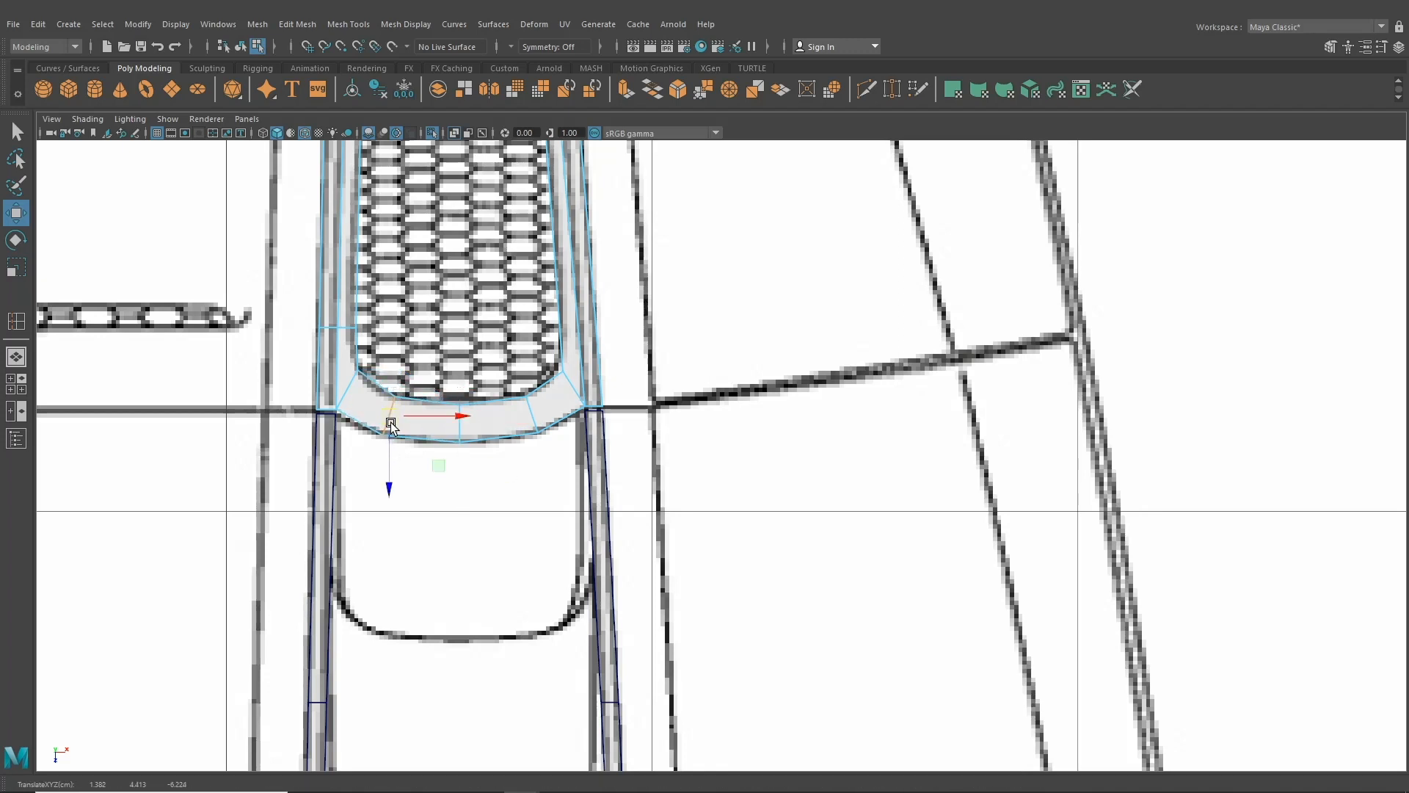
# - Lower the inner vertices on the vent's outboard side in perspective, at both the rear and the front corner
pyautogui.click(16, 357)
pyautogui.keyDown('alt'); pyautogui.moveTo(623, 538); pyautogui.dragTo(596, 557); pyautogui.keyUp('alt')
pyautogui.moveTo(642, 551); pyautogui.dragTo(574, 373, button='right')
pyautogui.keyDown('alt'); pyautogui.moveTo(618, 495); pyautogui.dragTo(638, 406, button='middle'); pyautogui.keyUp('alt')
pyautogui.keyDown('alt'); pyautogui.moveTo(638, 406); pyautogui.dragTo(692, 458, button='right'); pyautogui.keyUp('alt')
pyautogui.keyDown('alt'); pyautogui.moveTo(692, 458); pyautogui.dragTo(674, 450); pyautogui.keyUp('alt')
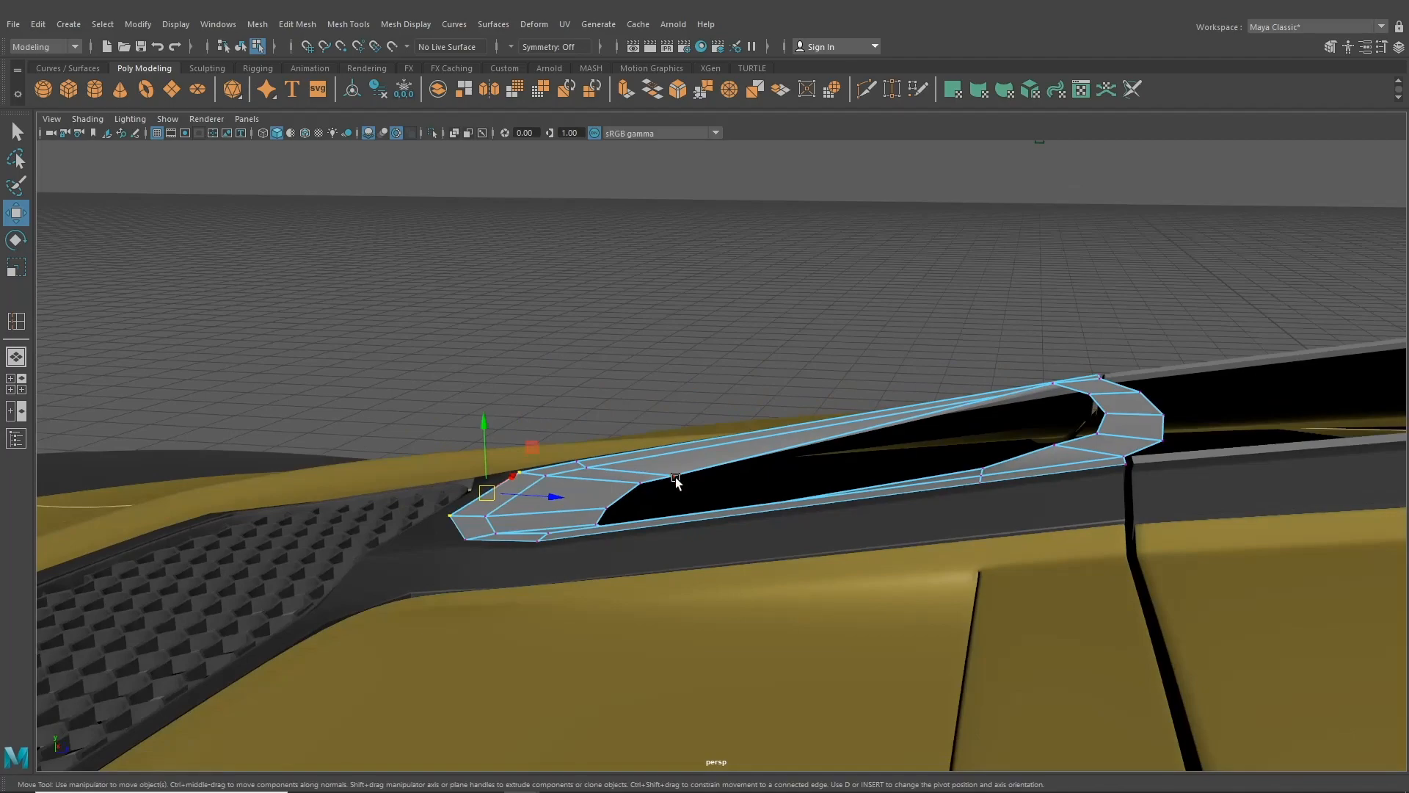
pyautogui.click(668, 478)
pyautogui.moveTo(711, 494)
pyautogui.keyDown('alt'); pyautogui.mouseDown()
pyautogui.moveTo(676, 494)
pyautogui.moveTo(698, 497)
pyautogui.moveTo(707, 478)
pyautogui.mouseUp(); pyautogui.keyUp('alt')
pyautogui.scroll(3, 699, 492)
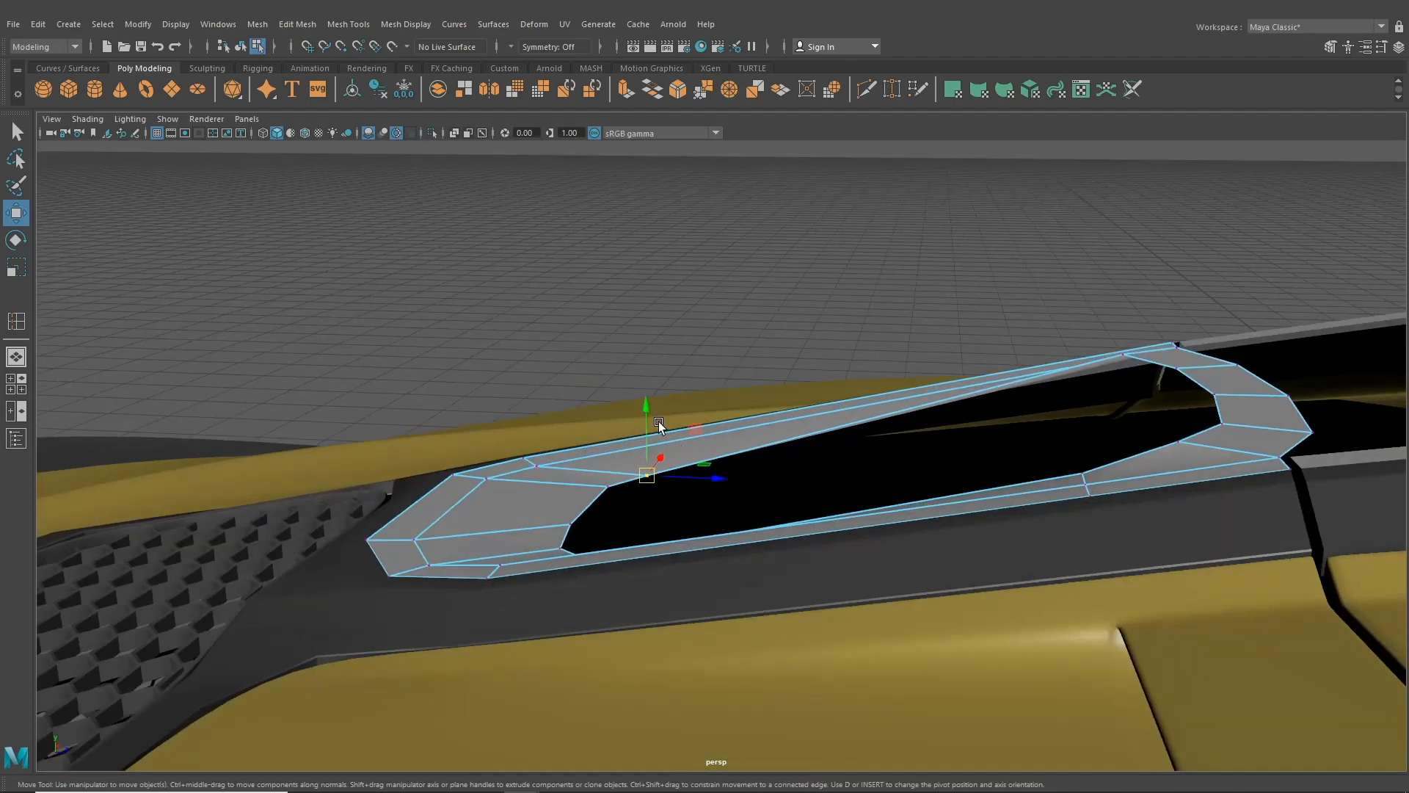
pyautogui.moveTo(647, 409); pyautogui.dragTo(661, 452)
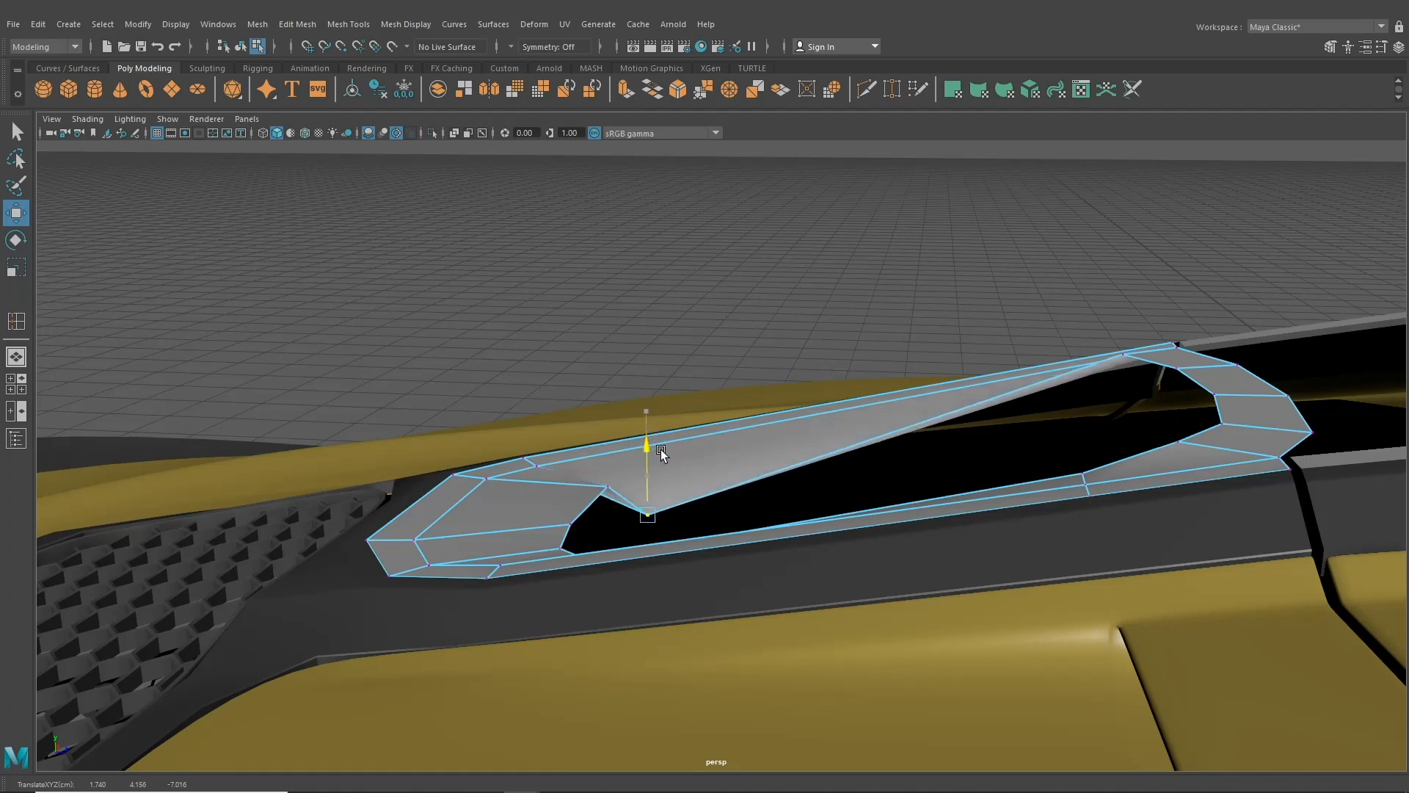
pyautogui.moveTo(1124, 316); pyautogui.dragTo(1129, 351)
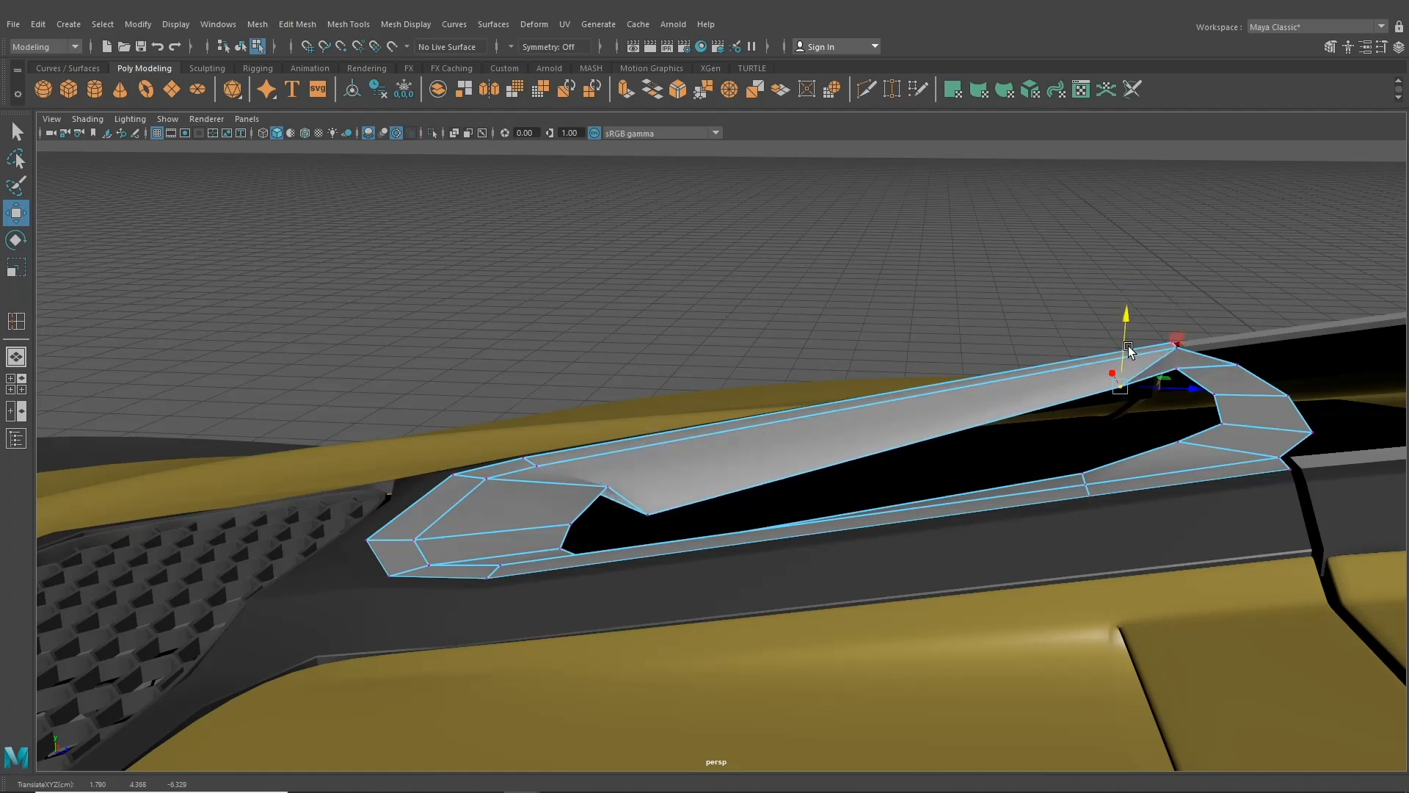
pyautogui.click(650, 515)
pyautogui.moveTo(648, 463); pyautogui.dragTo(1139, 347)
# - Lower the bridge's central, inboard and inboard-corner inner vertices to the level of the outboard corner
pyautogui.click(851, 335)
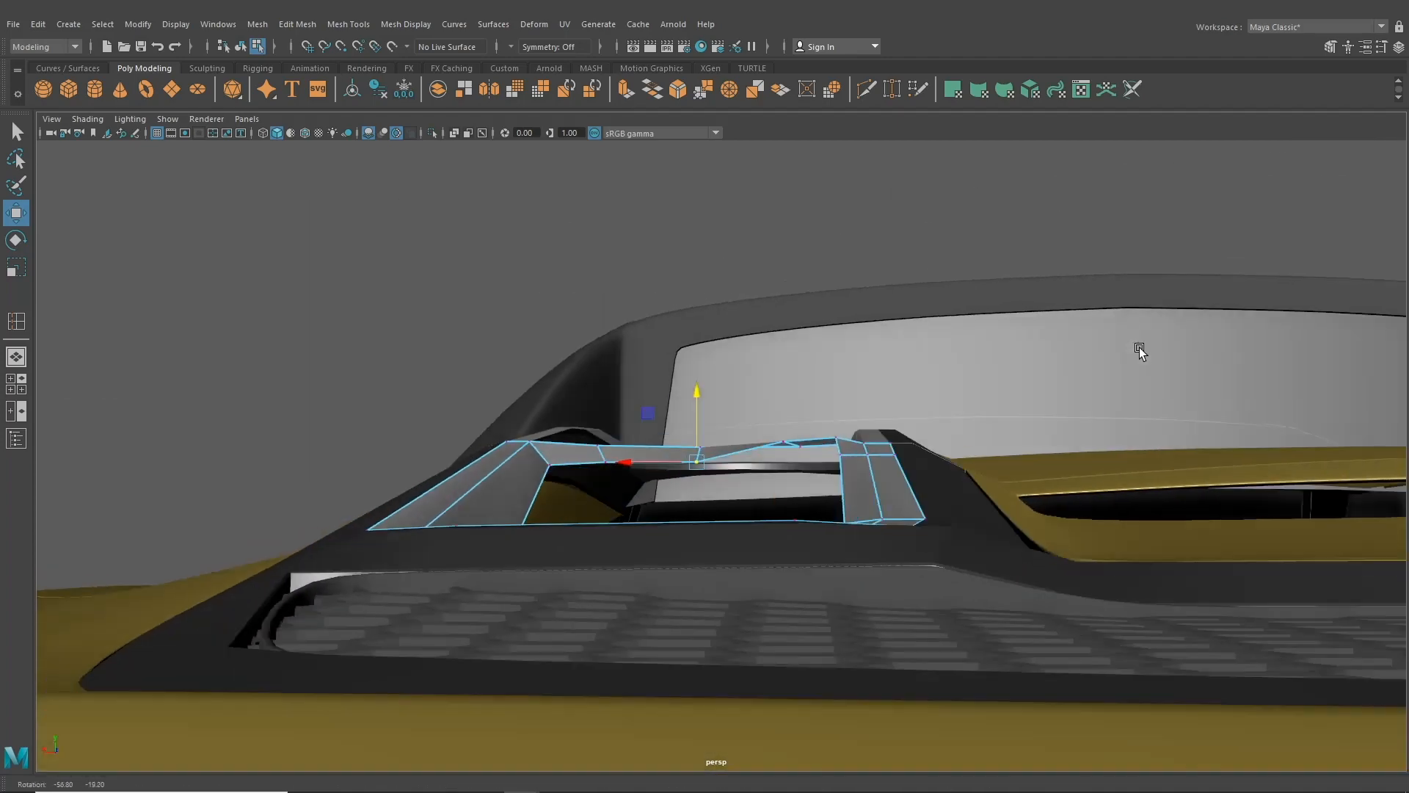
pyautogui.click(697, 418)
pyautogui.click(784, 440)
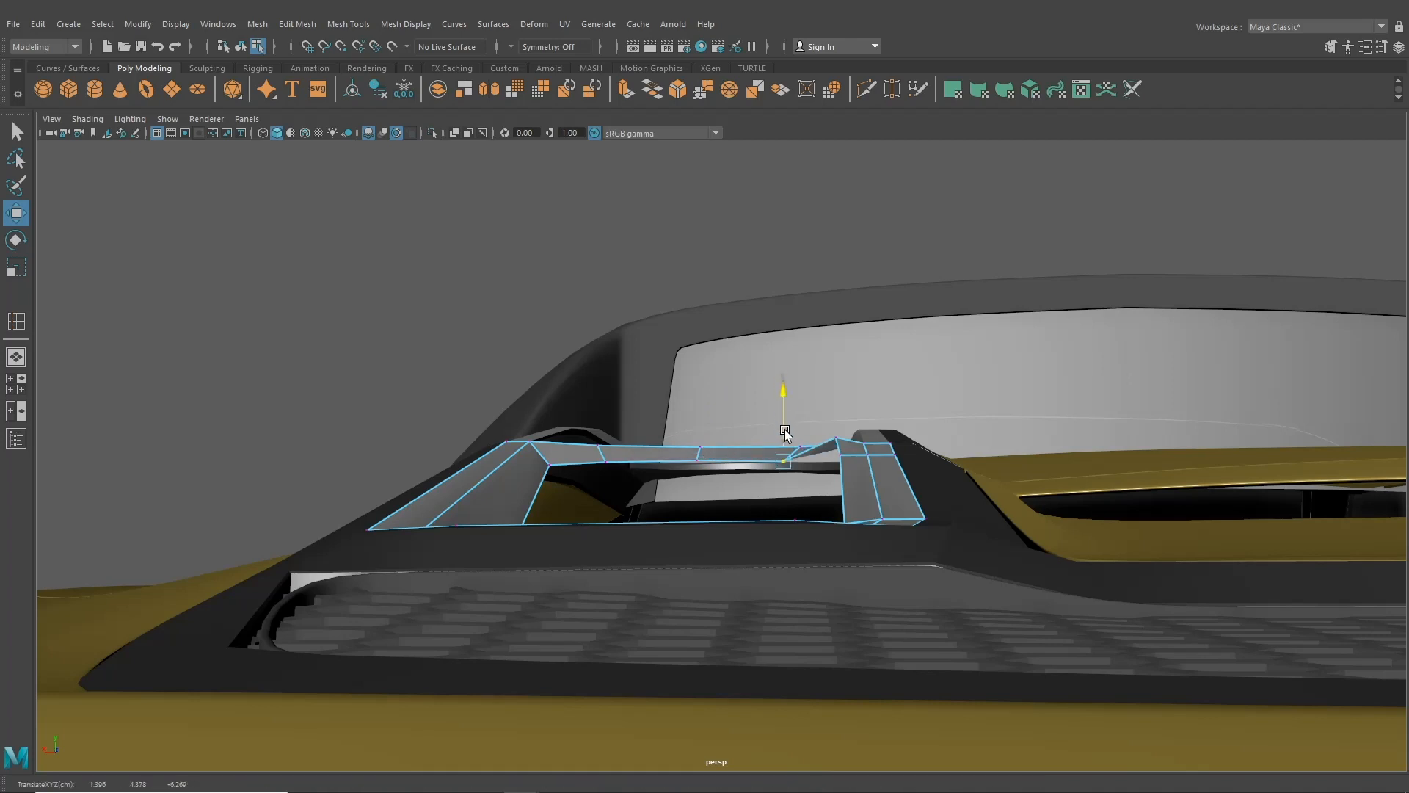
pyautogui.click(836, 443)
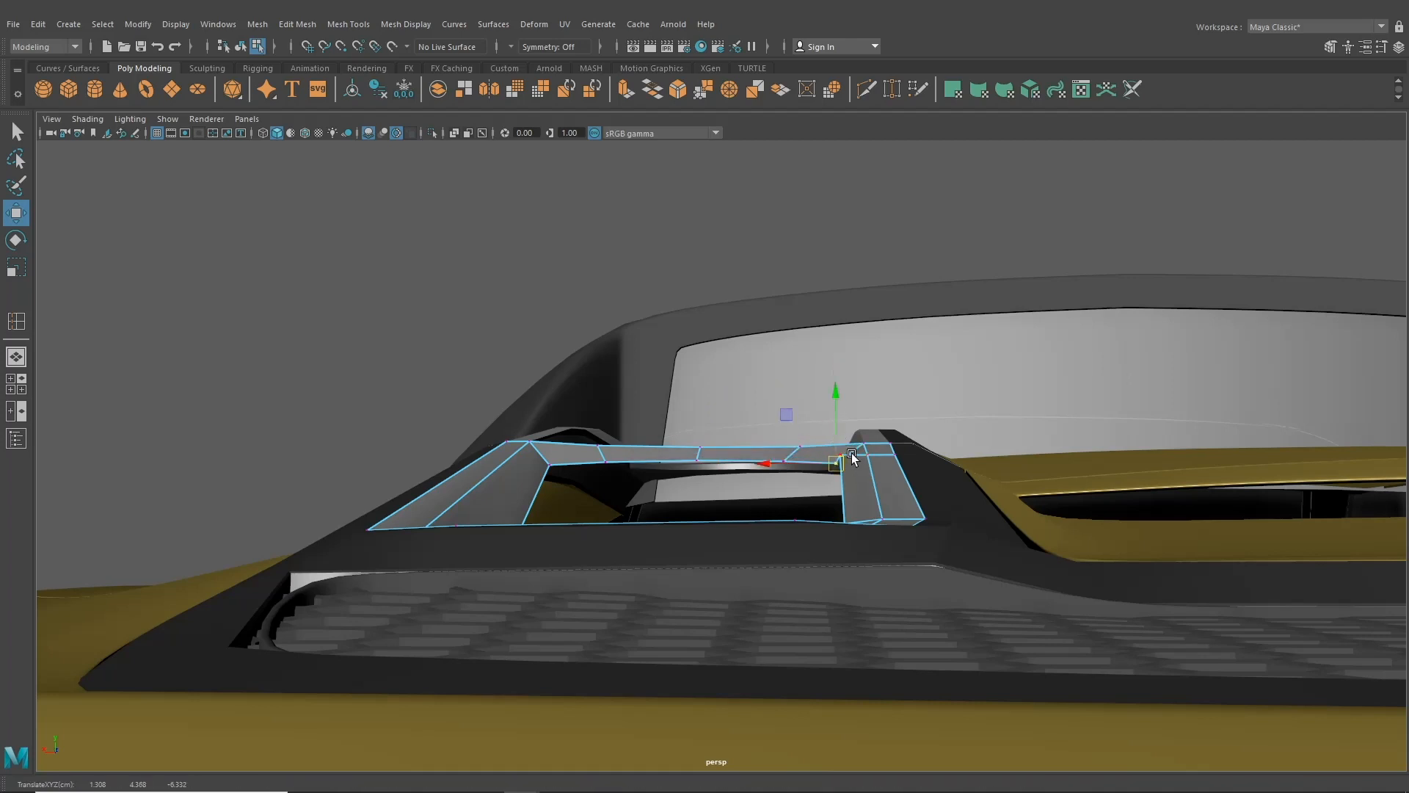
pyautogui.moveTo(847, 450); pyautogui.dragTo(839, 421, button='middle')
# - Fine-tune the height of the bridge's inner corner, central and intermediate vertices to form a smooth arch
pyautogui.keyDown('alt'); pyautogui.moveTo(847, 433); pyautogui.dragTo(709, 500); pyautogui.keyUp('alt')
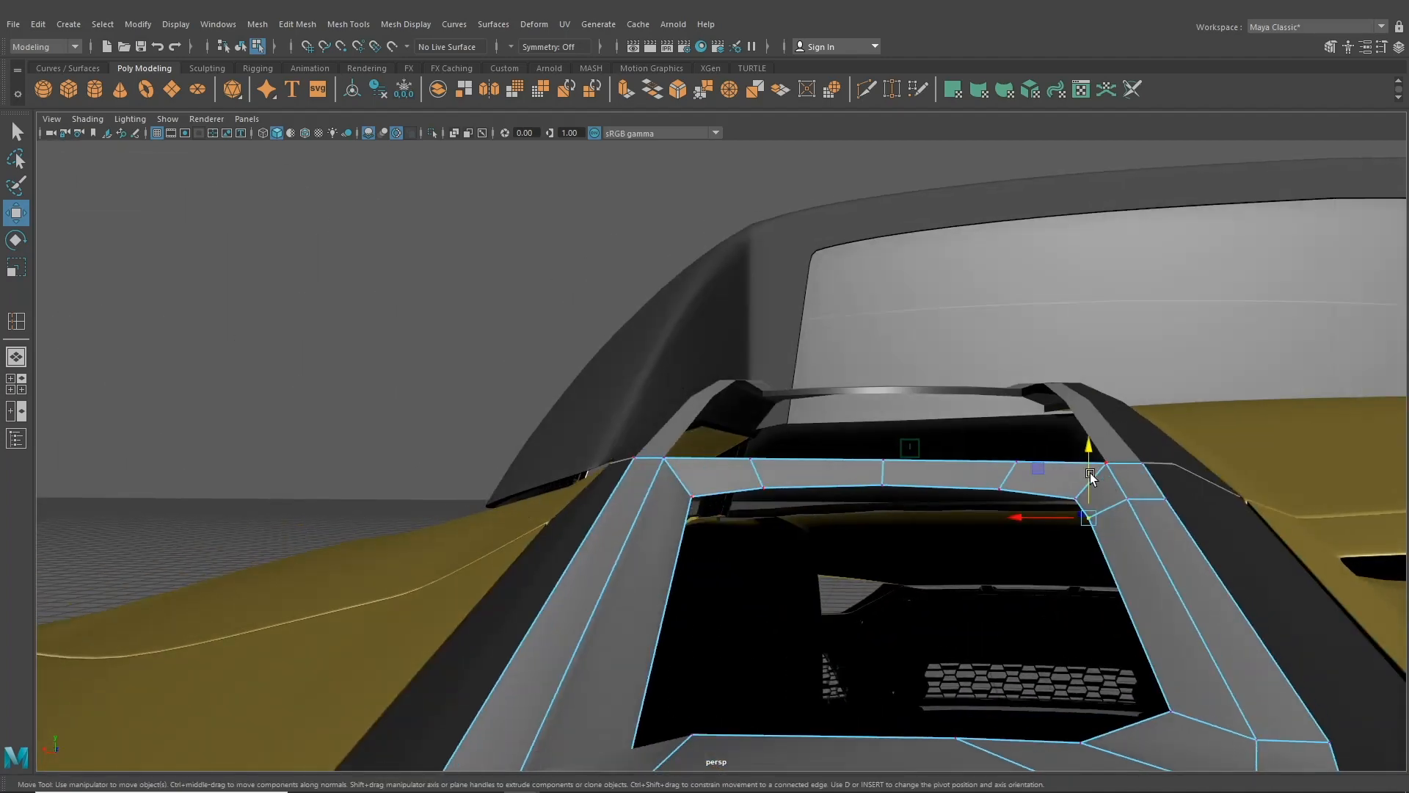
pyautogui.click(1067, 498)
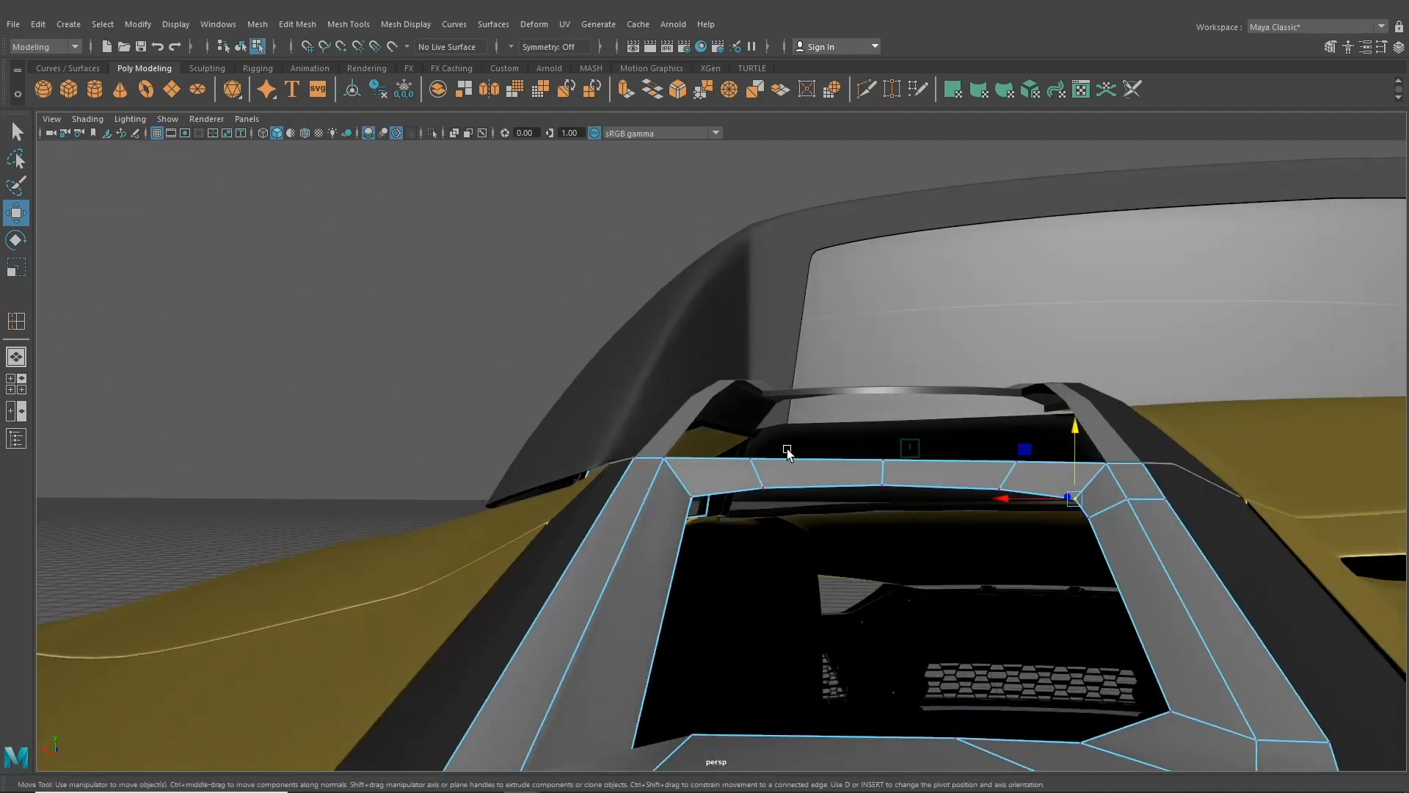
pyautogui.keyDown('shift'); pyautogui.click(687, 493); pyautogui.keyUp('shift')
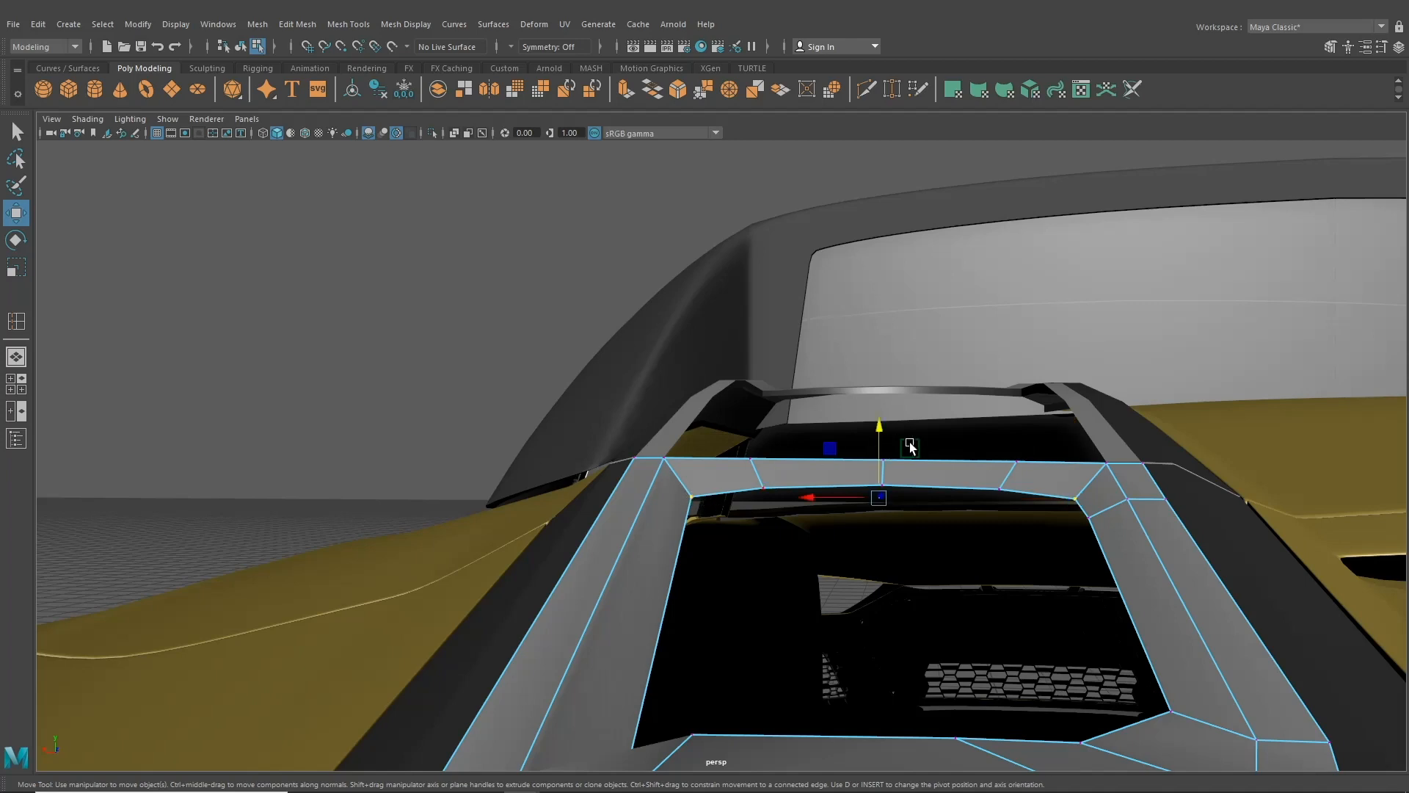
pyautogui.moveTo(880, 444); pyautogui.dragTo(880, 447)
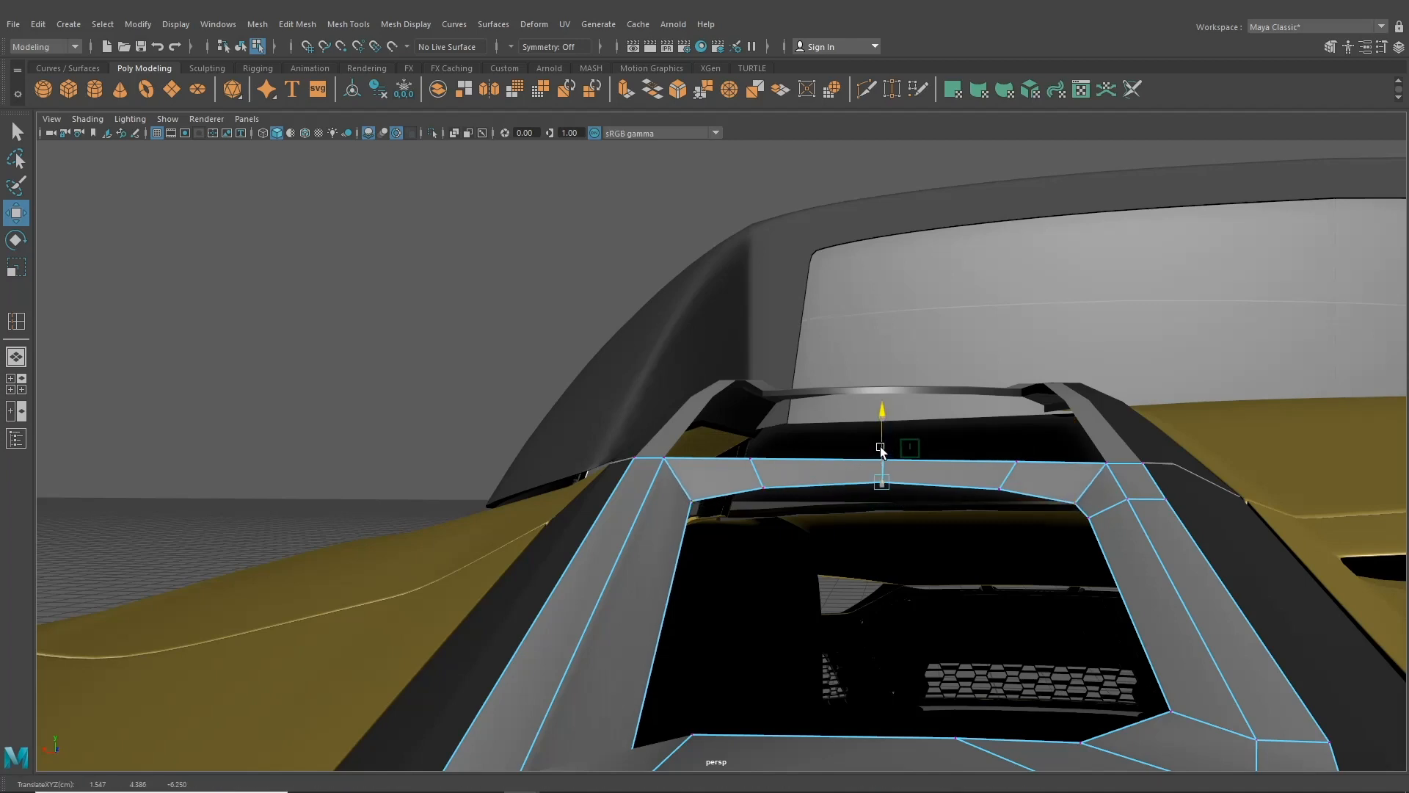
pyautogui.click(759, 485)
pyautogui.keyDown('shift'); pyautogui.click(999, 488); pyautogui.keyUp('shift')
pyautogui.moveTo(880, 439); pyautogui.dragTo(881, 437)
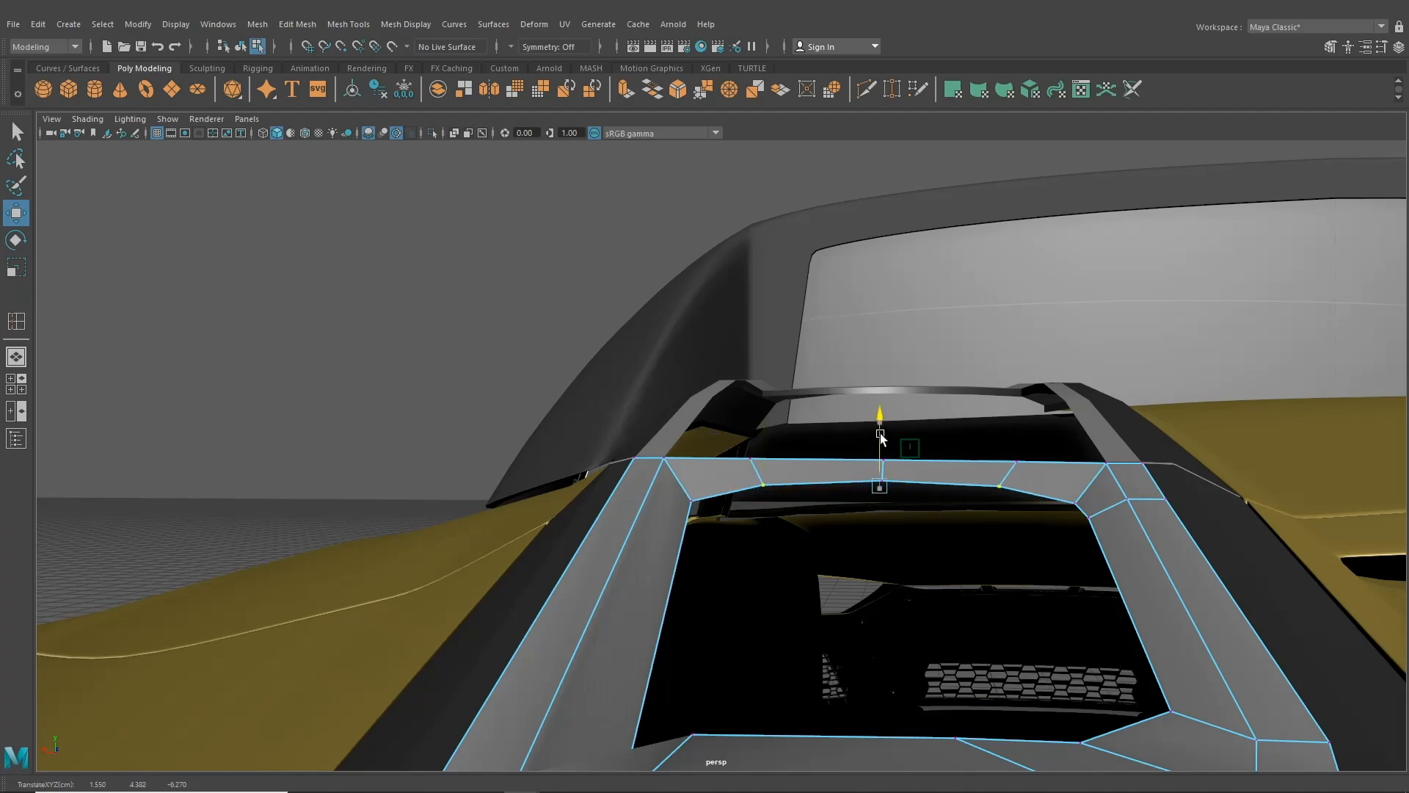
# - Lower the inner vertices along the vent frame's rear end to deepen the wall facing the mesh grille
pyautogui.keyDown('alt'); pyautogui.moveTo(840, 529); pyautogui.dragTo(906, 477); pyautogui.keyUp('alt')
pyautogui.keyDown('alt'); pyautogui.moveTo(1002, 557); pyautogui.dragTo(839, 513); pyautogui.keyUp('alt')
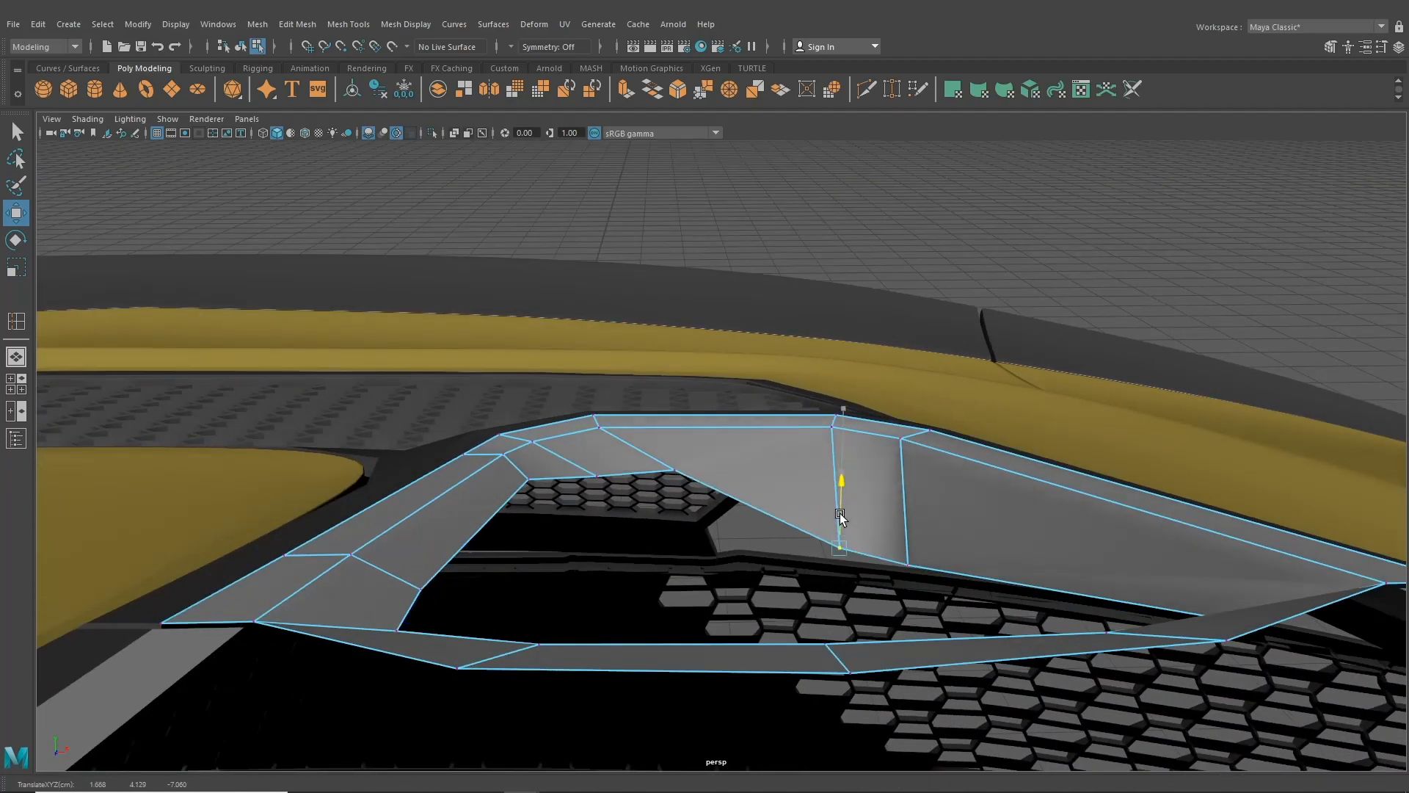
pyautogui.click(673, 472)
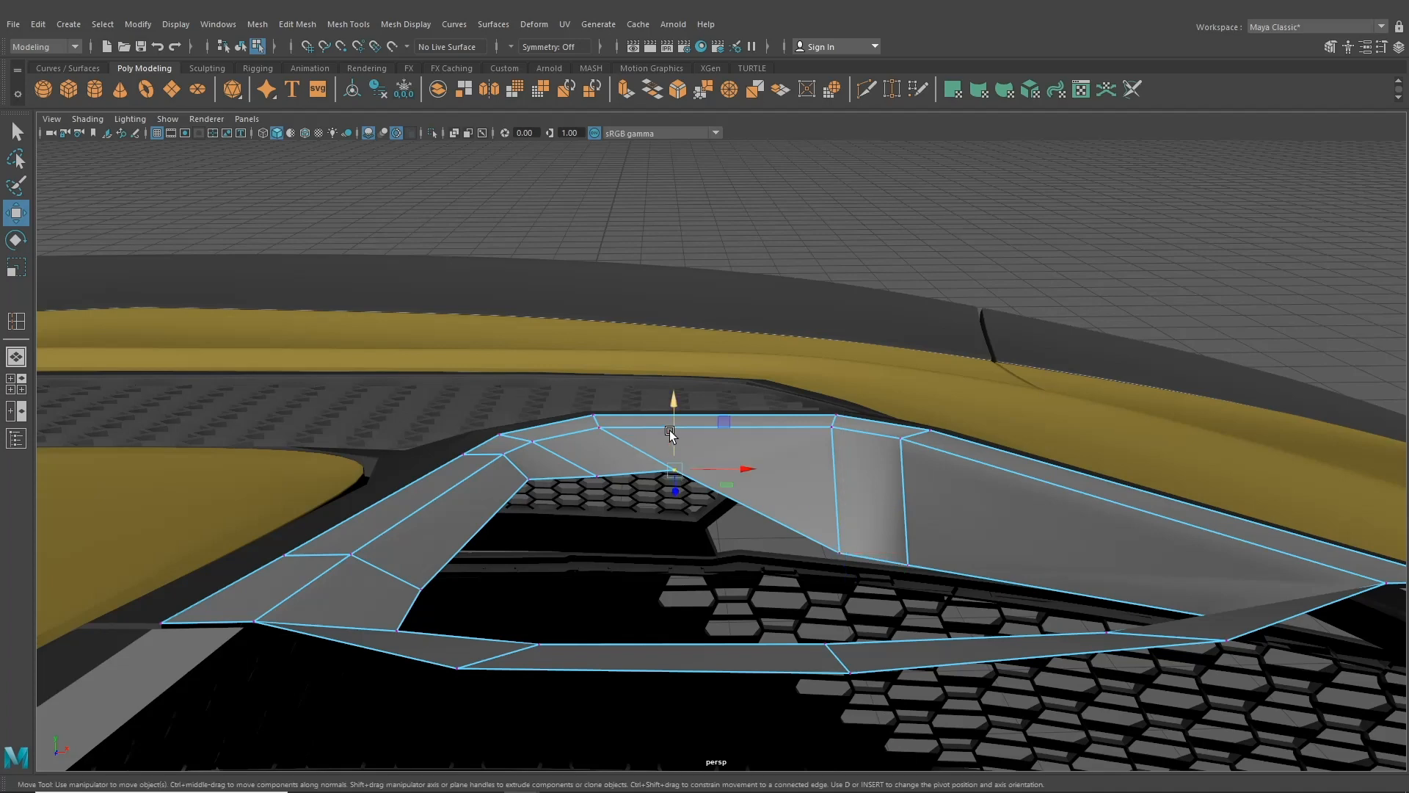
pyautogui.moveTo(671, 441); pyautogui.dragTo(656, 502)
pyautogui.click(571, 468)
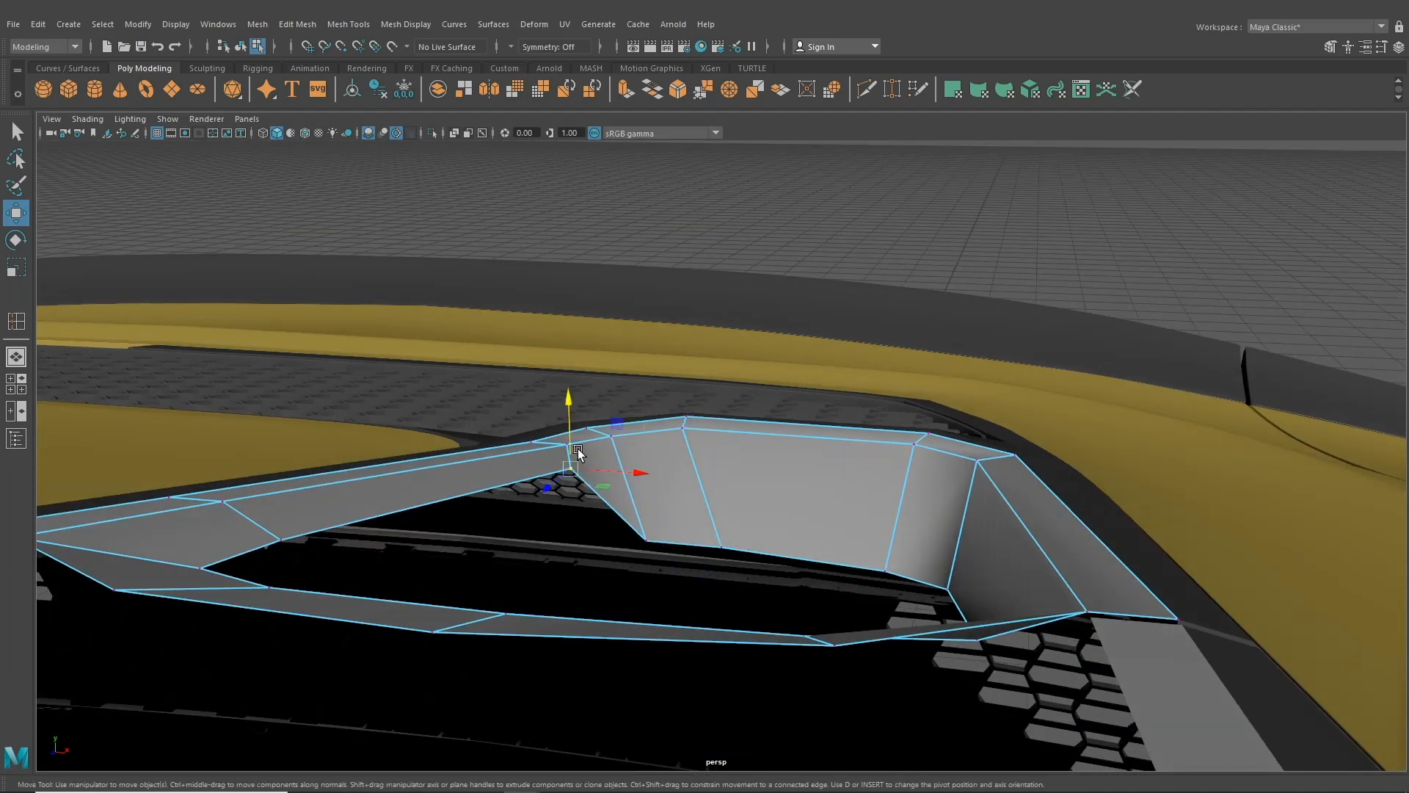
pyautogui.moveTo(570, 426); pyautogui.dragTo(571, 502)
# - Select the rear end's inner vertices and scale them vertically to bring them to nearly the same height
pyautogui.keyDown('alt'); pyautogui.moveTo(694, 559); pyautogui.dragTo(552, 490); pyautogui.keyUp('alt')
pyautogui.moveTo(674, 565); pyautogui.dragTo(536, 473)
pyautogui.keyDown('shift'); pyautogui.moveTo(809, 494); pyautogui.dragTo(932, 558); pyautogui.keyUp('shift')
pyautogui.click(6, 268)
pyautogui.moveTo(719, 467); pyautogui.dragTo(733, 526)
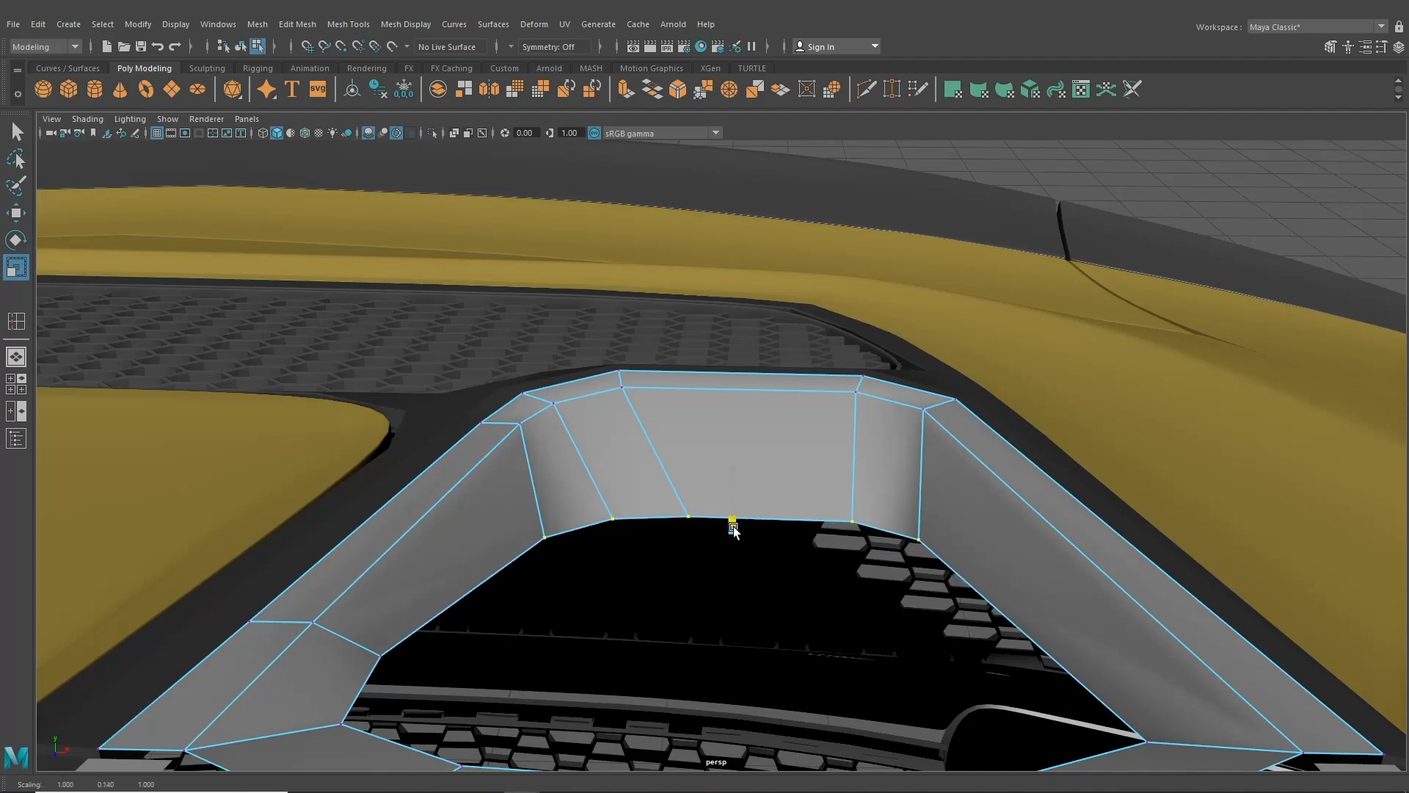
# - Flatten the front bridge's inner vertices to one height by scaling them vertically
pyautogui.click(16, 214)
pyautogui.keyDown('alt'); pyautogui.moveTo(593, 455); pyautogui.dragTo(534, 468); pyautogui.keyUp('alt')
pyautogui.keyDown('shift'); pyautogui.click(583, 431); pyautogui.keyUp('shift')
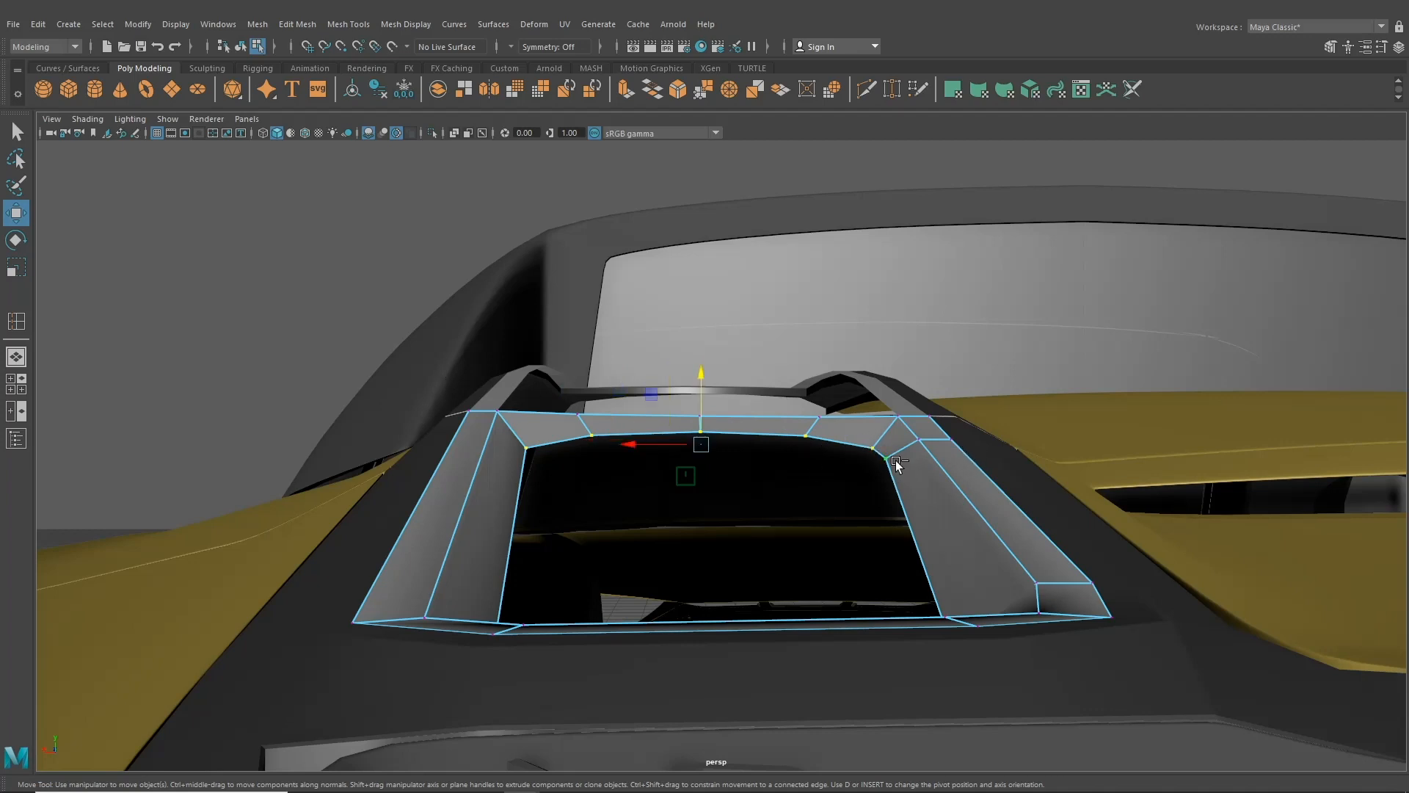
pyautogui.press('r')
pyautogui.moveTo(697, 373); pyautogui.dragTo(711, 441)
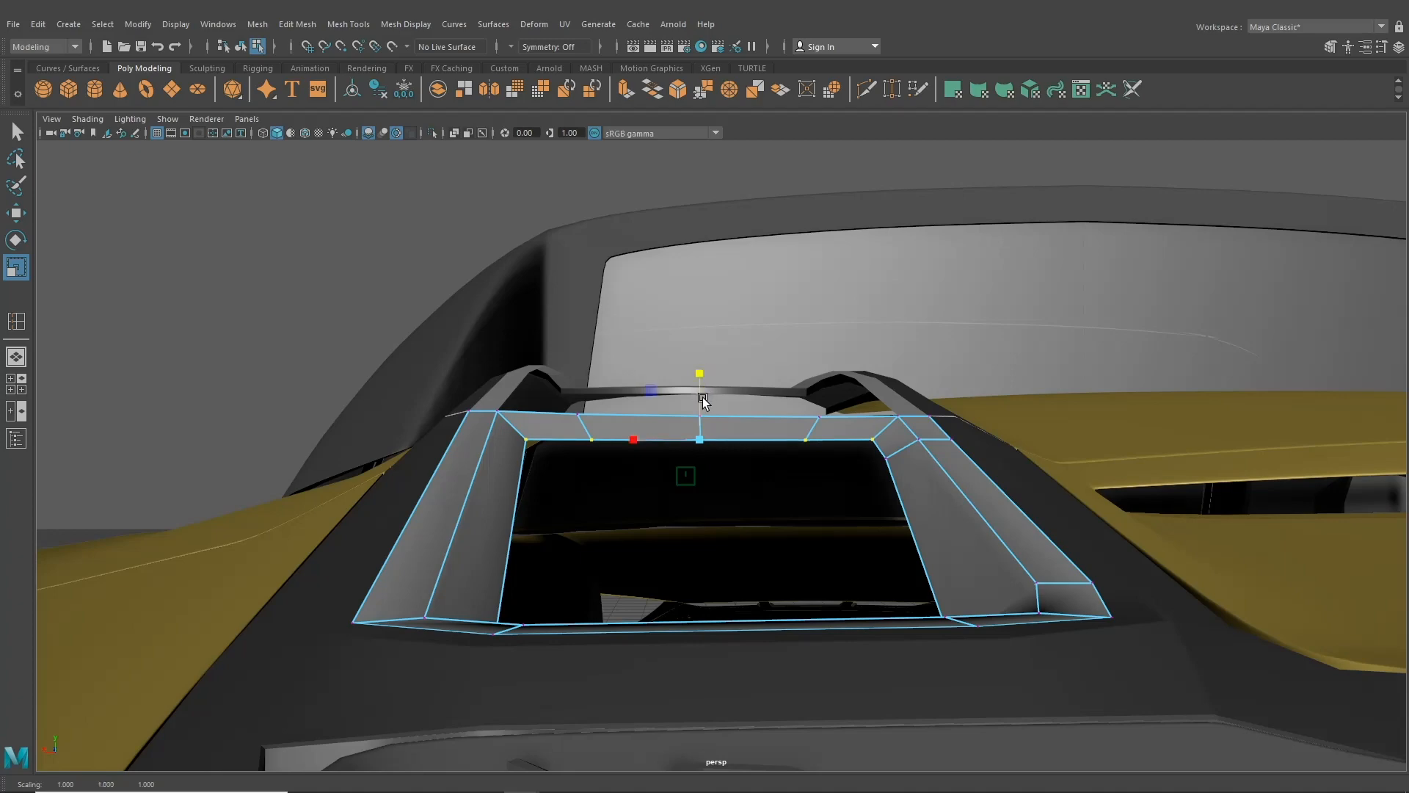
# - Return to object mode and check the vent frame's shape in smooth preview
pyautogui.click(22, 213)
pyautogui.keyDown('alt'); pyautogui.moveTo(892, 463); pyautogui.dragTo(733, 522); pyautogui.keyUp('alt')
pyautogui.click(241, 50)
pyautogui.scroll(-6, 599, 295)
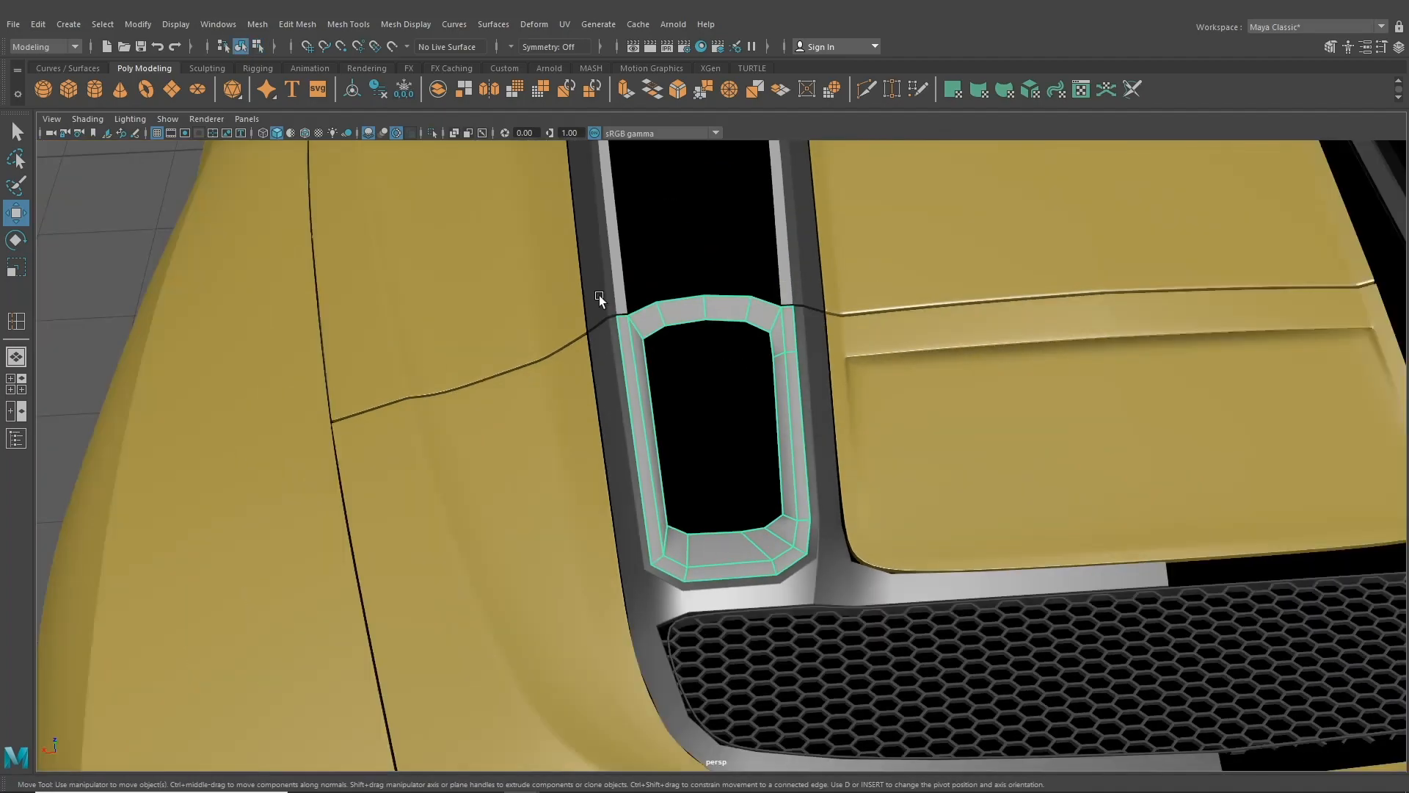
pyautogui.press('3')
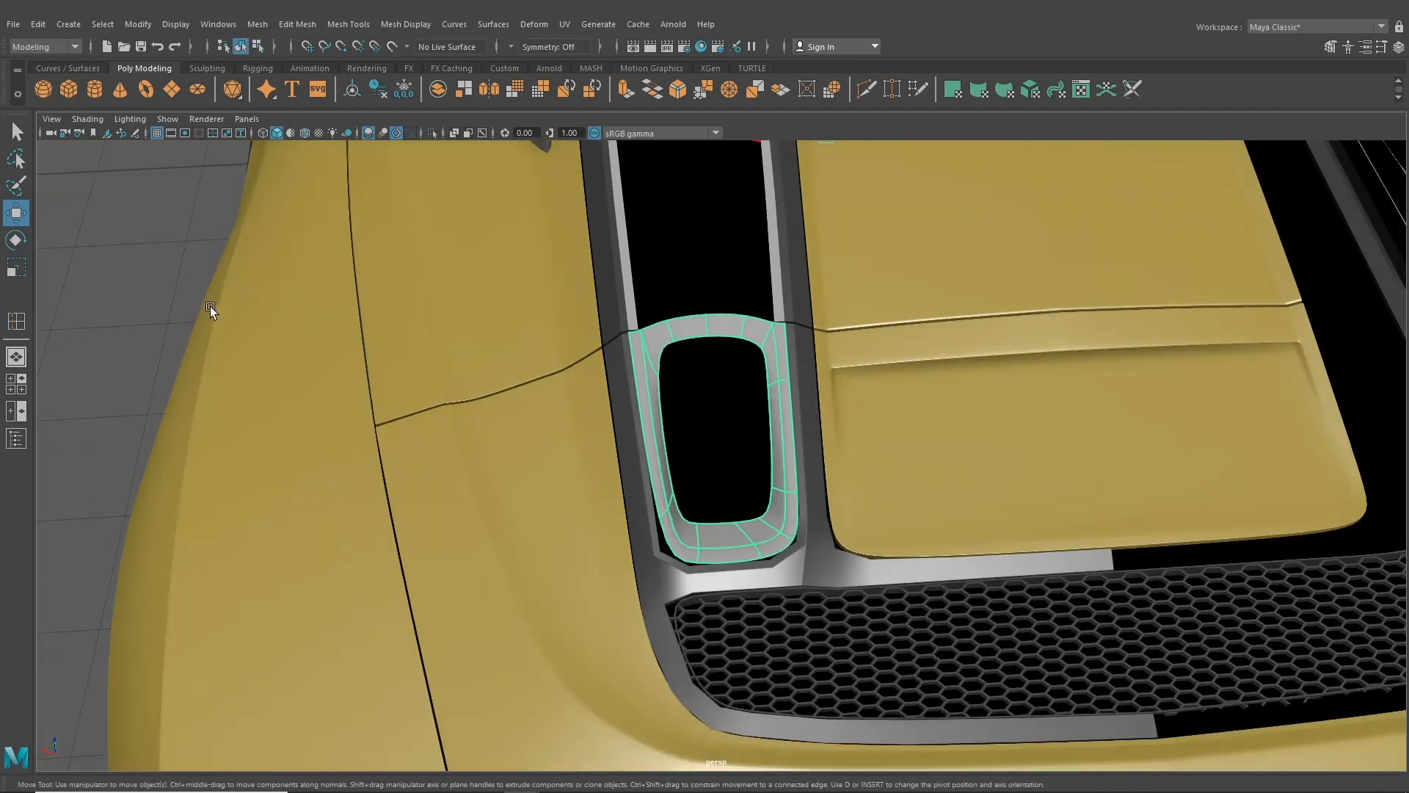
# - Extrude the inner border edge loop of the unsmoothed vent frame straight down to form a vertical inner wall
pyautogui.keyDown('alt'); pyautogui.moveTo(333, 324); pyautogui.dragTo(657, 398); pyautogui.keyUp('alt')
pyautogui.click(685, 416)
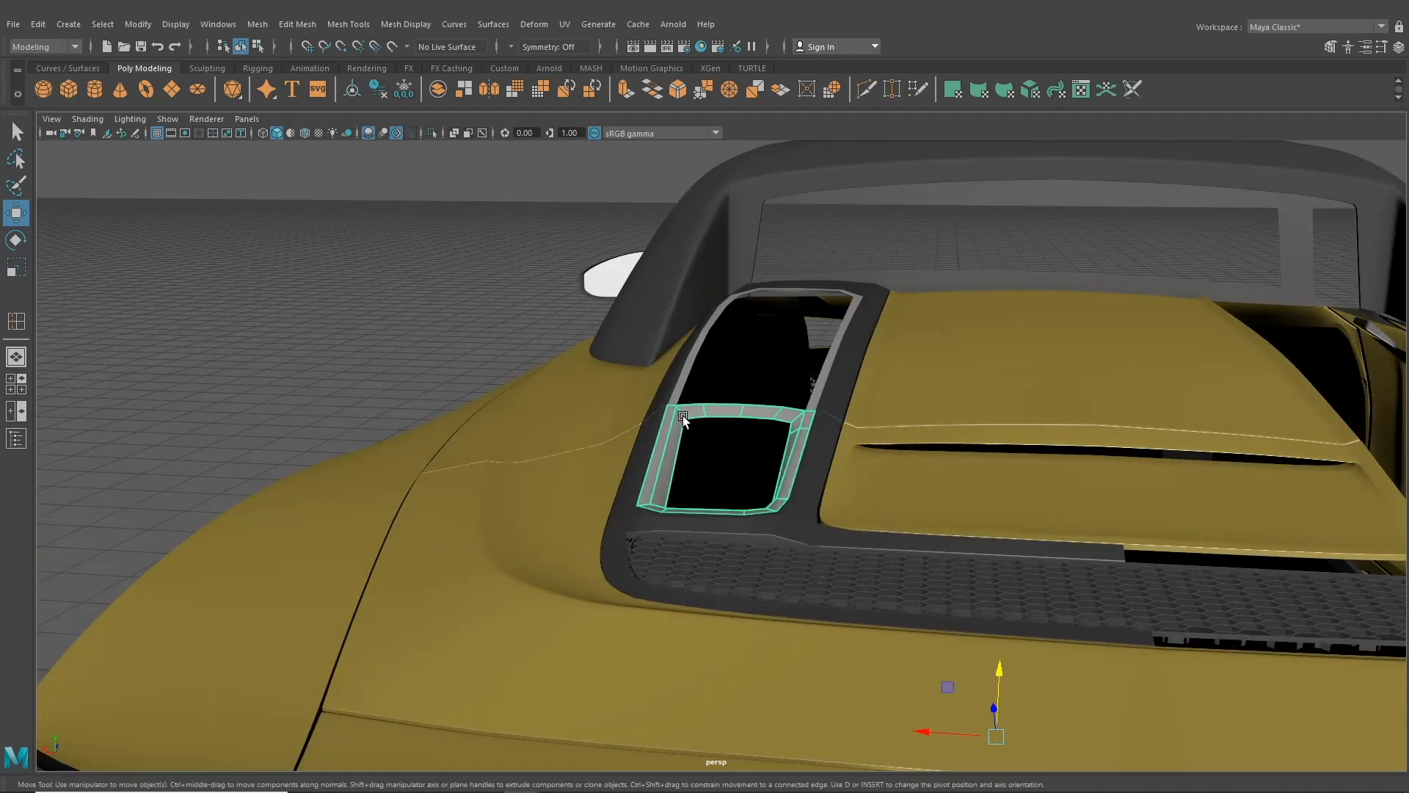
pyautogui.scroll(10, 770, 381)
pyautogui.moveTo(720, 345); pyautogui.dragTo(721, 303, button='right')
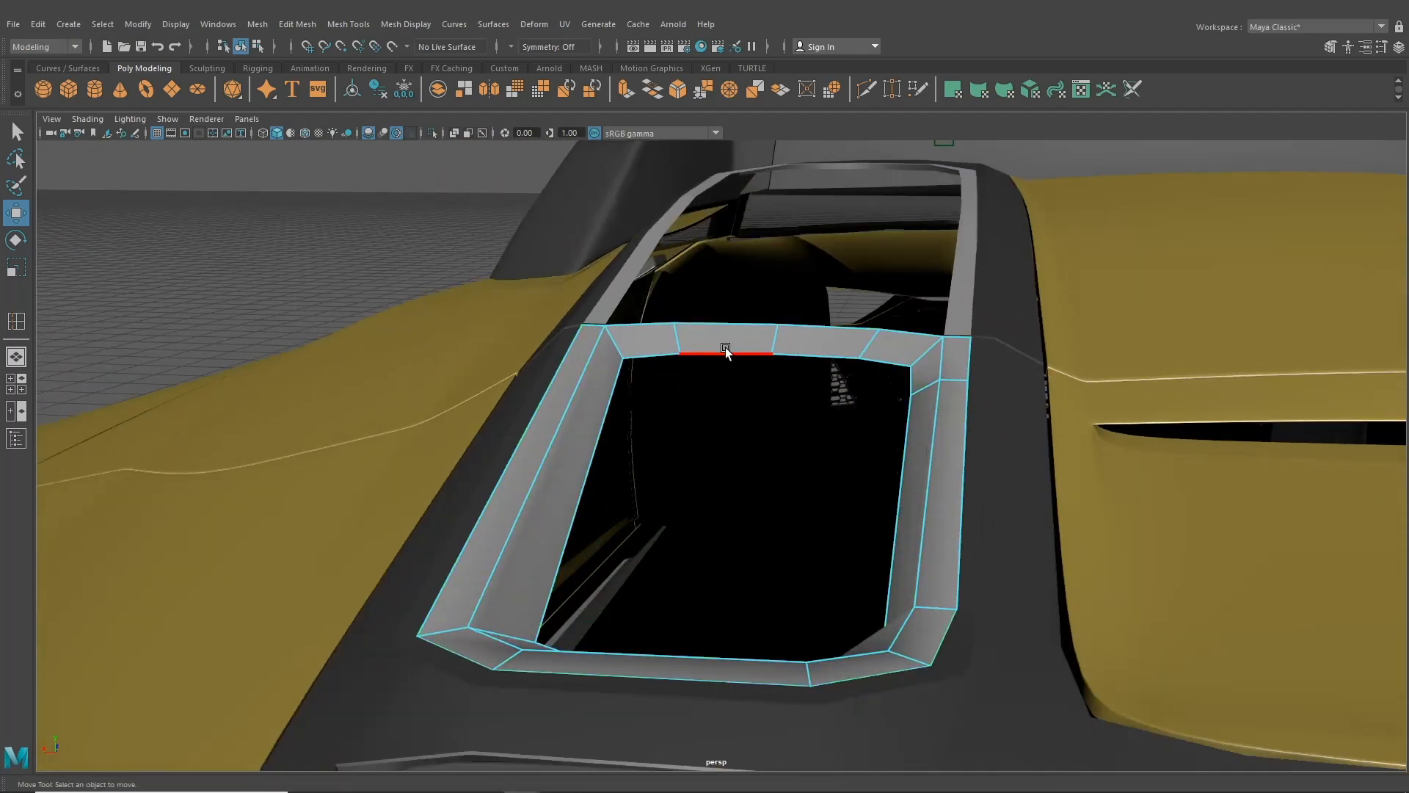
pyautogui.doubleClick(725, 351)
pyautogui.hotkey('ctrl', 'e')
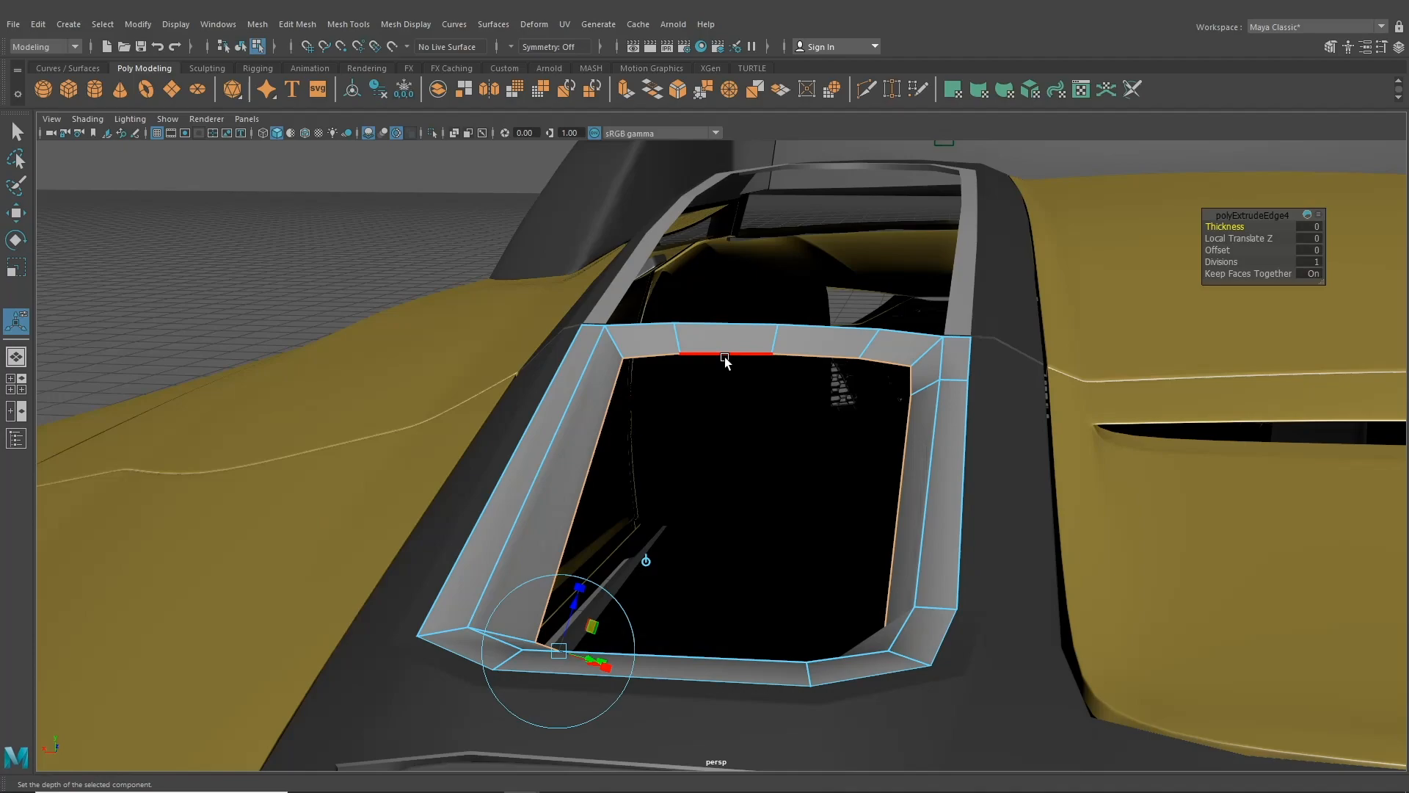
pyautogui.click(645, 561)
pyautogui.moveTo(739, 431); pyautogui.dragTo(746, 483)
pyautogui.keyDown('alt'); pyautogui.moveTo(758, 504); pyautogui.dragTo(602, 525); pyautogui.keyUp('alt')
pyautogui.click(242, 47)
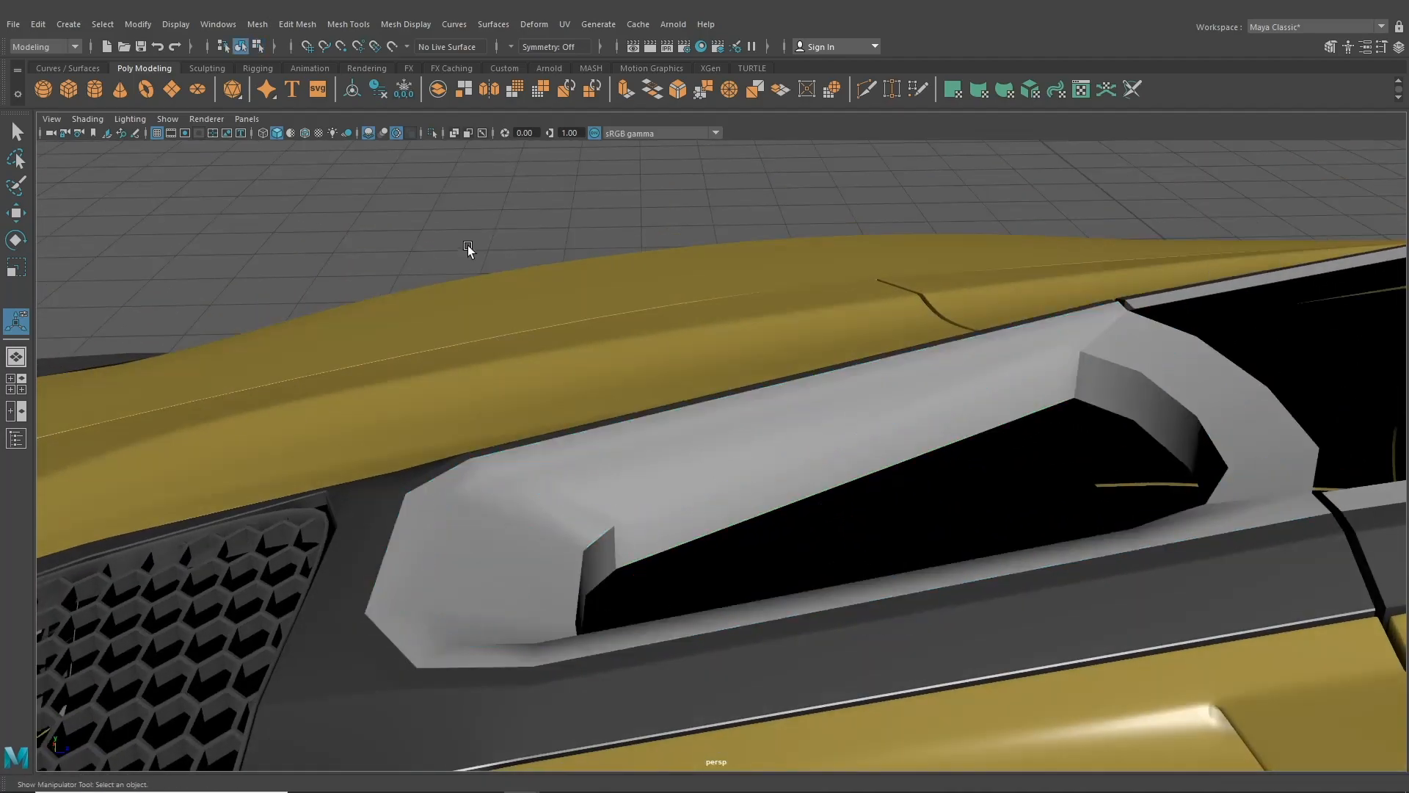
# - Extrude the vent frame's outer border edge loop along the world axes
pyautogui.keyDown('alt'); pyautogui.moveTo(468, 248); pyautogui.dragTo(994, 327); pyautogui.keyUp('alt')
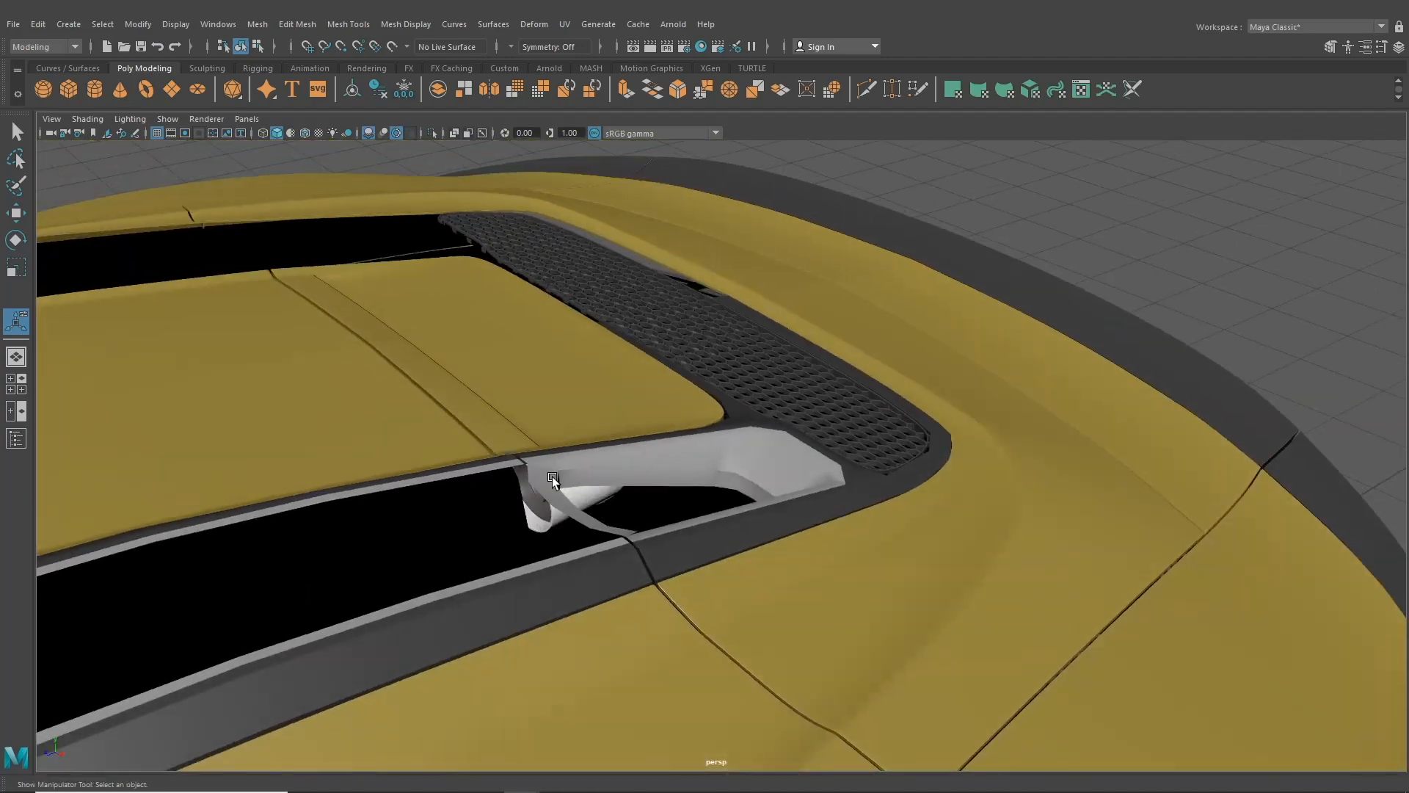
pyautogui.click(548, 458)
pyautogui.moveTo(548, 458); pyautogui.dragTo(548, 412, button='right')
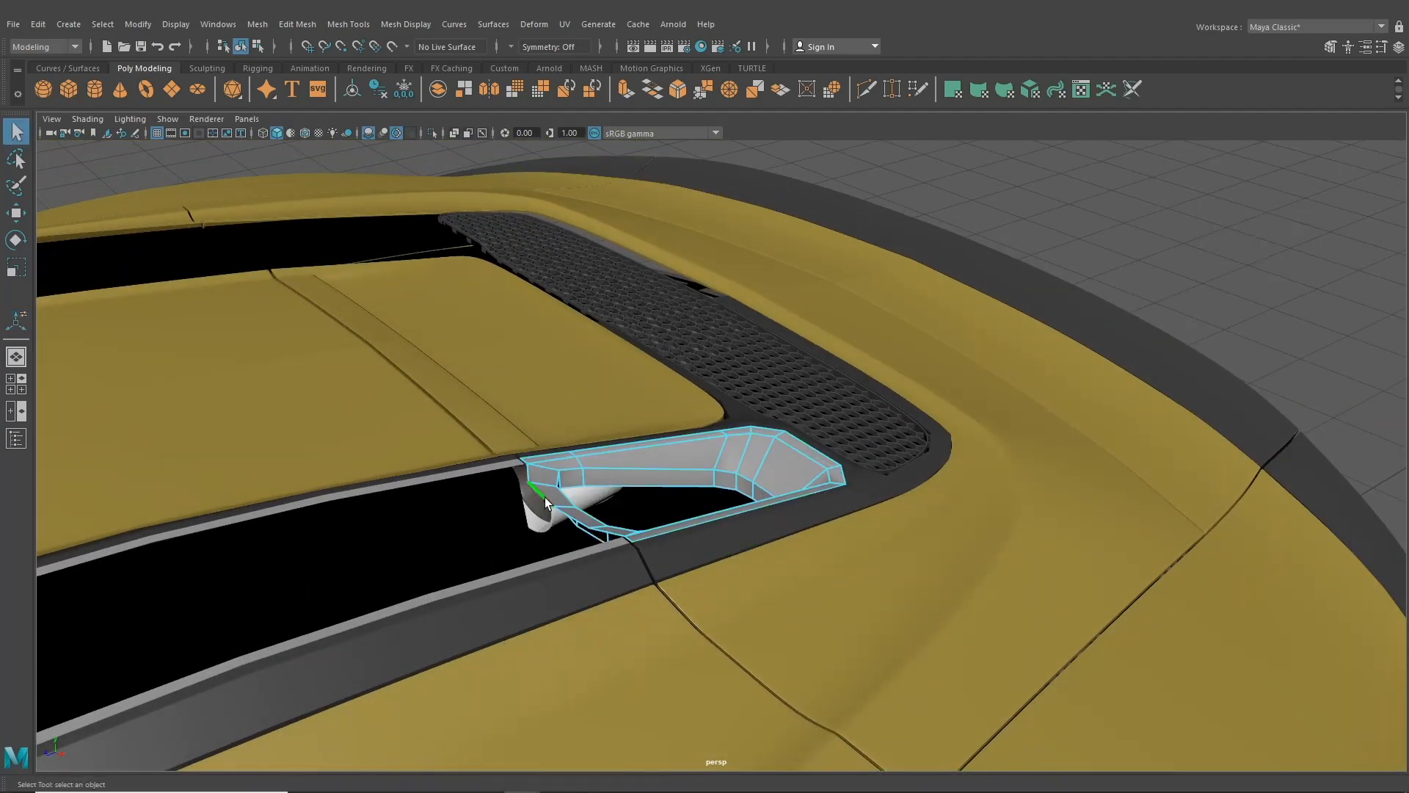
pyautogui.hotkey('ctrl', 'e')
pyautogui.click(714, 449)
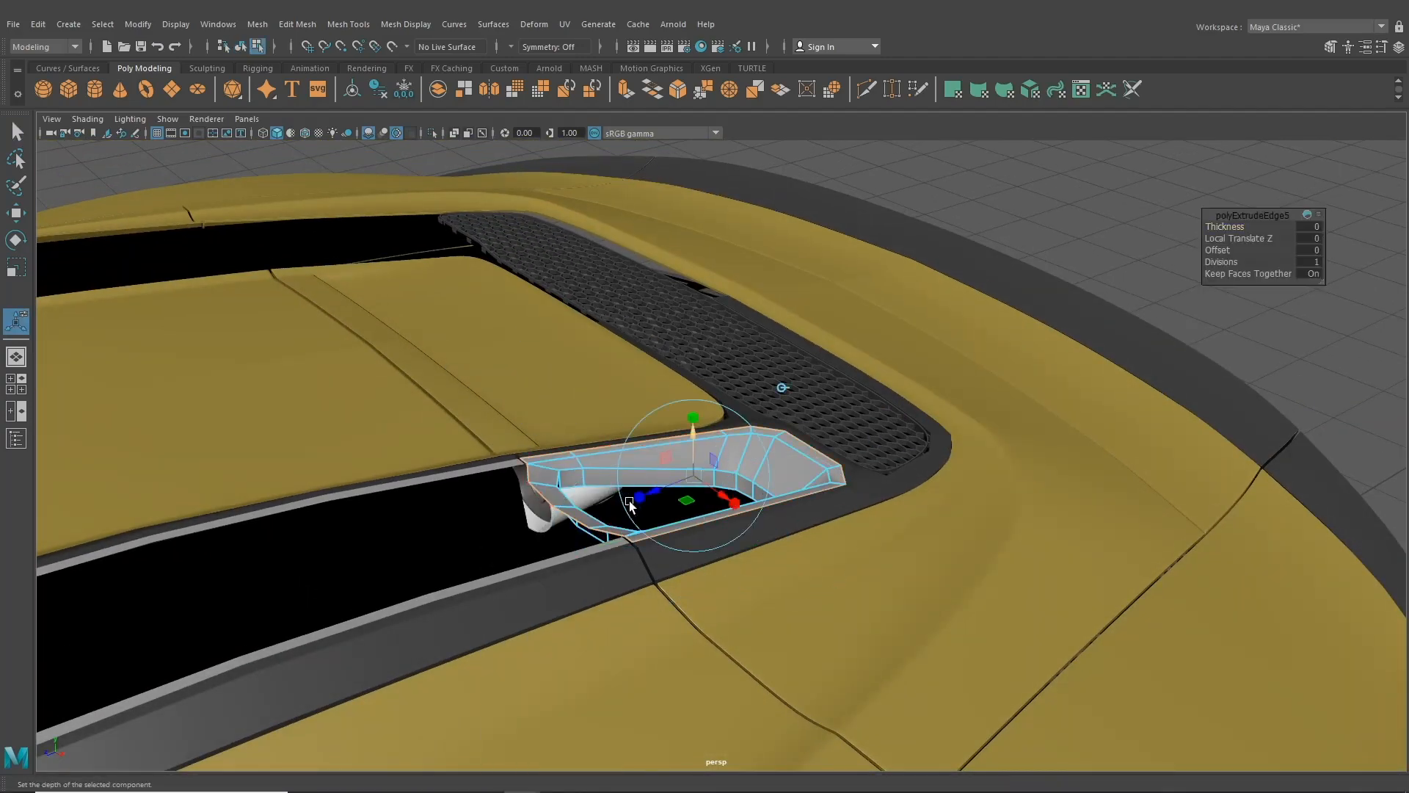
pyautogui.keyDown('alt'); pyautogui.moveTo(628, 505); pyautogui.dragTo(406, 465); pyautogui.keyUp('alt')
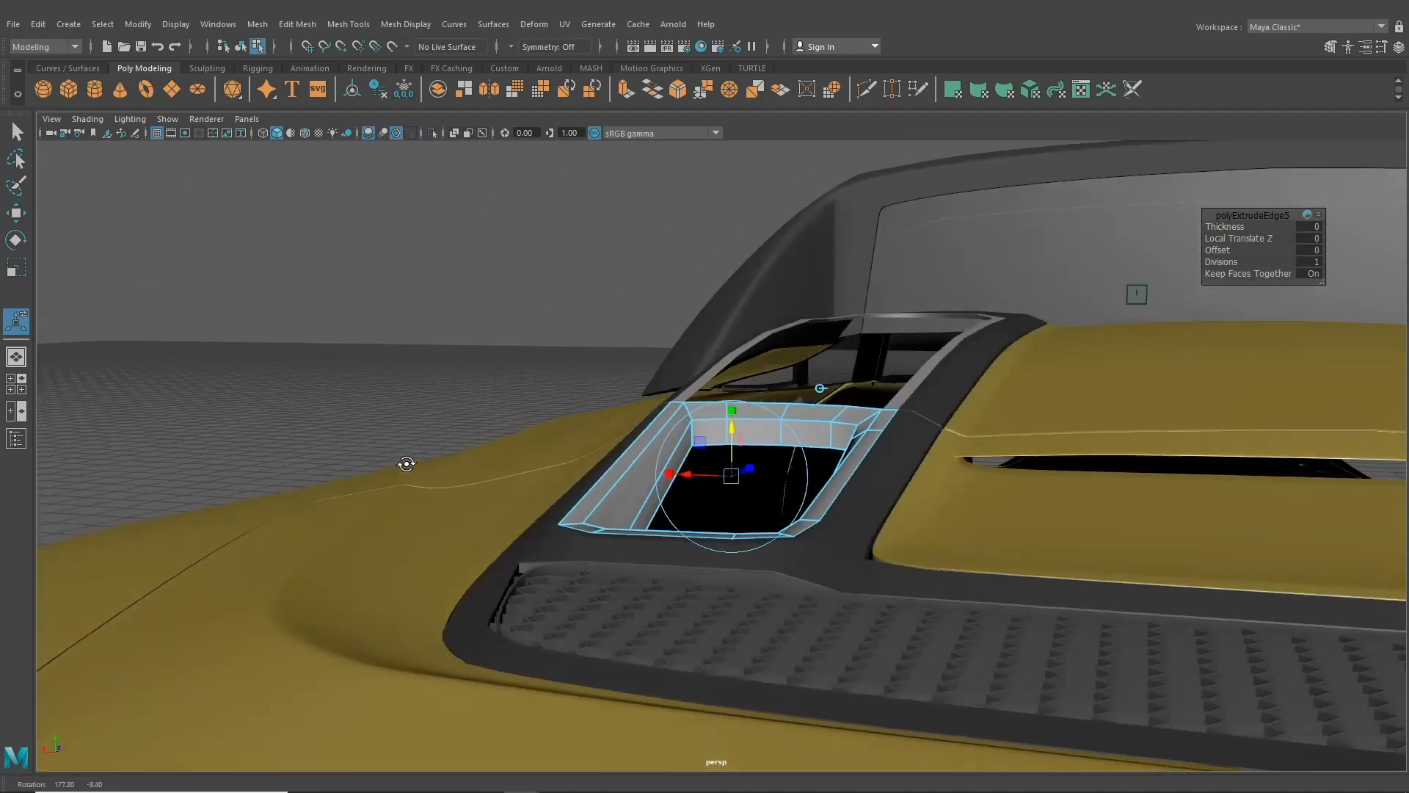
pyautogui.scroll(2, 406, 465)
pyautogui.click(304, 28)
pyautogui.click(348, 25)
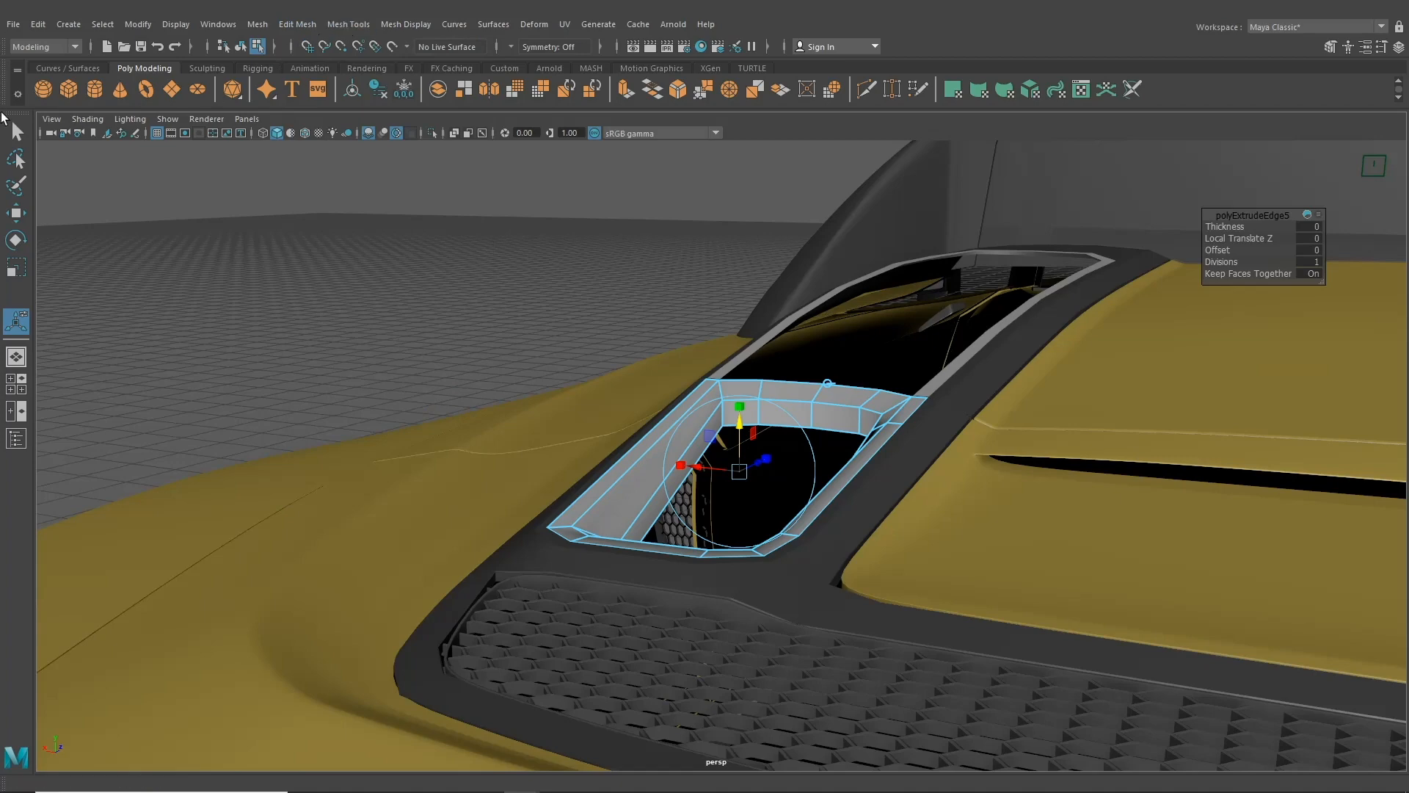
# - Leave the extrusion, examine the vent frame in object mode, and preview it smoothed
pyautogui.press('q')
pyautogui.click(240, 46)
pyautogui.keyDown('alt'); pyautogui.moveTo(409, 245); pyautogui.dragTo(367, 239); pyautogui.keyUp('alt')
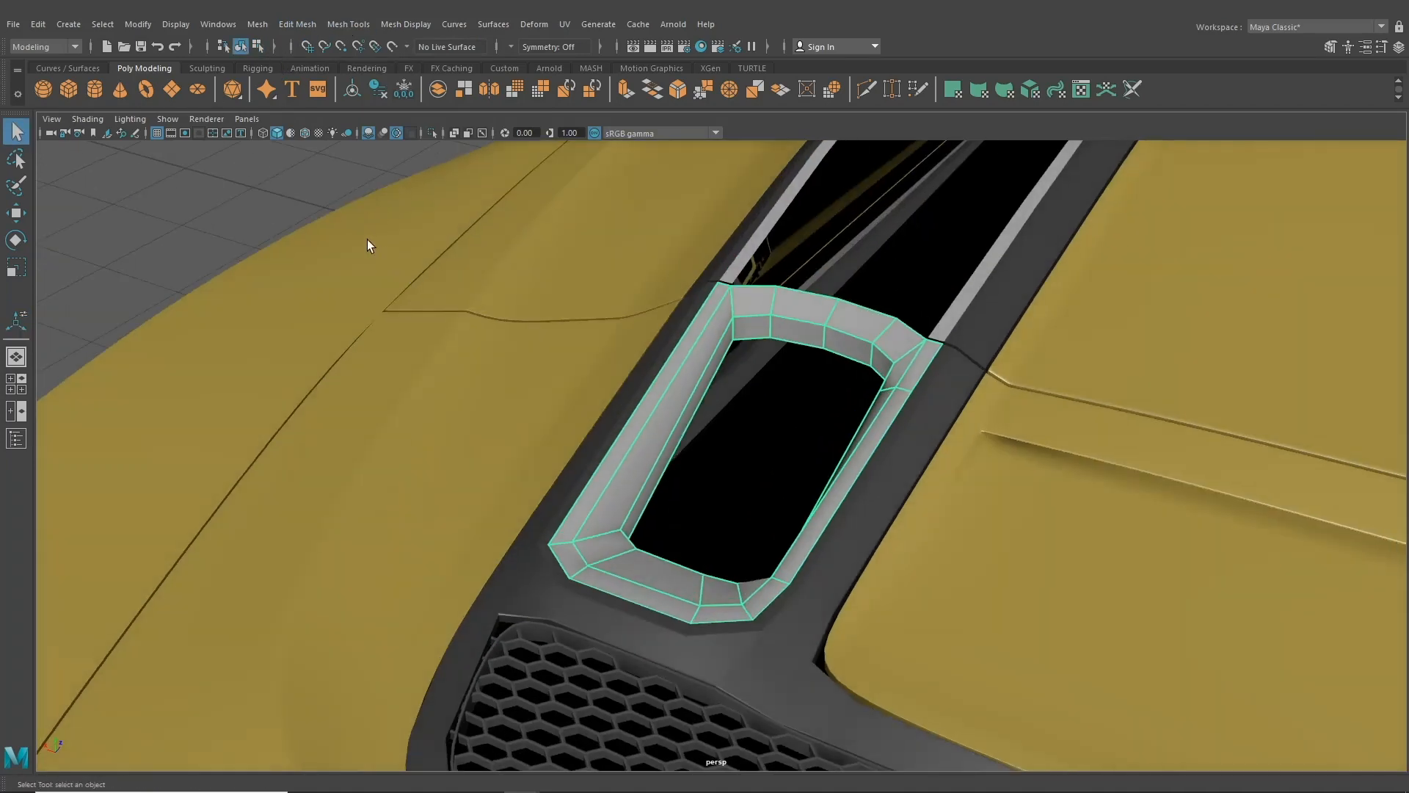
pyautogui.click(253, 182)
pyautogui.keyDown('alt'); pyautogui.moveTo(607, 437); pyautogui.dragTo(619, 447); pyautogui.keyUp('alt')
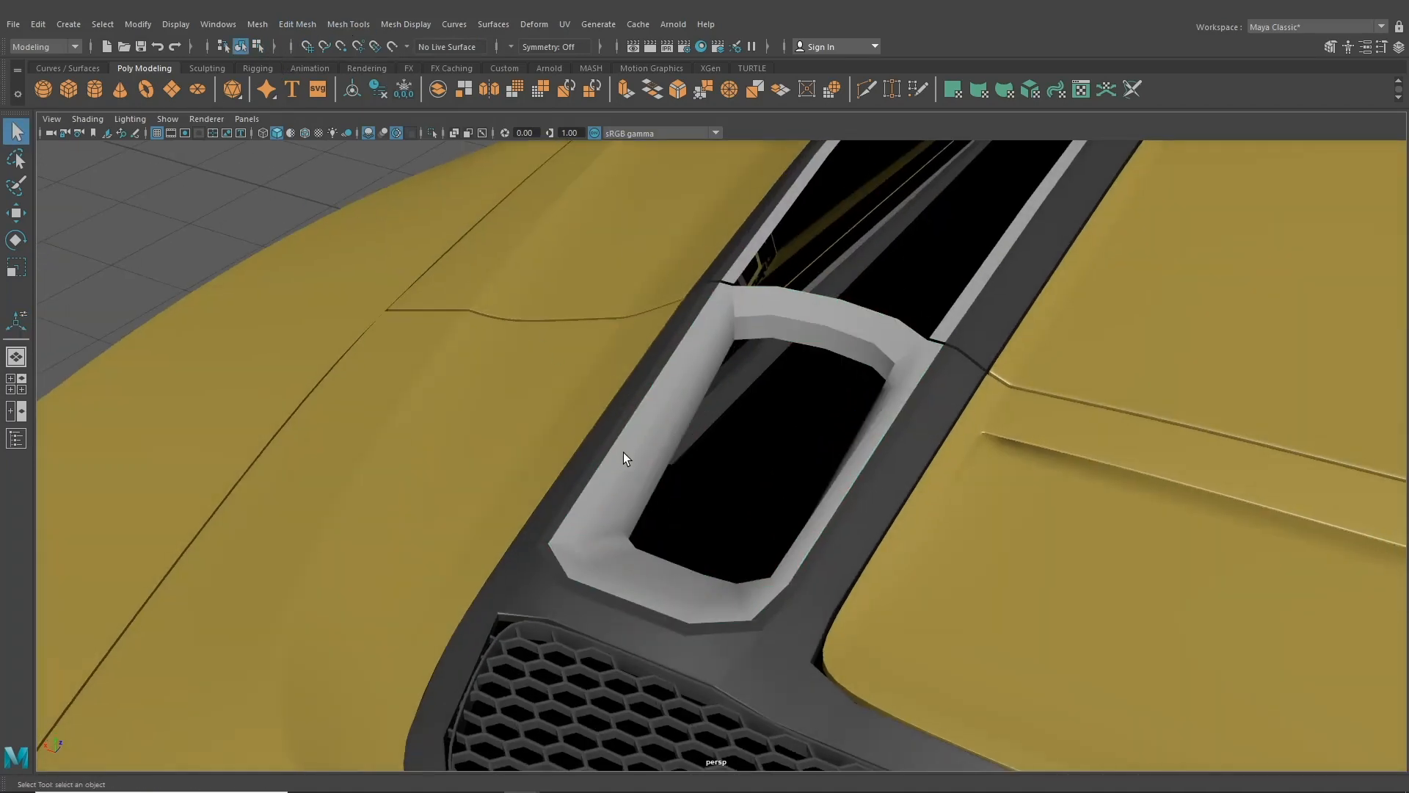
pyautogui.click(623, 452)
pyautogui.press('3')
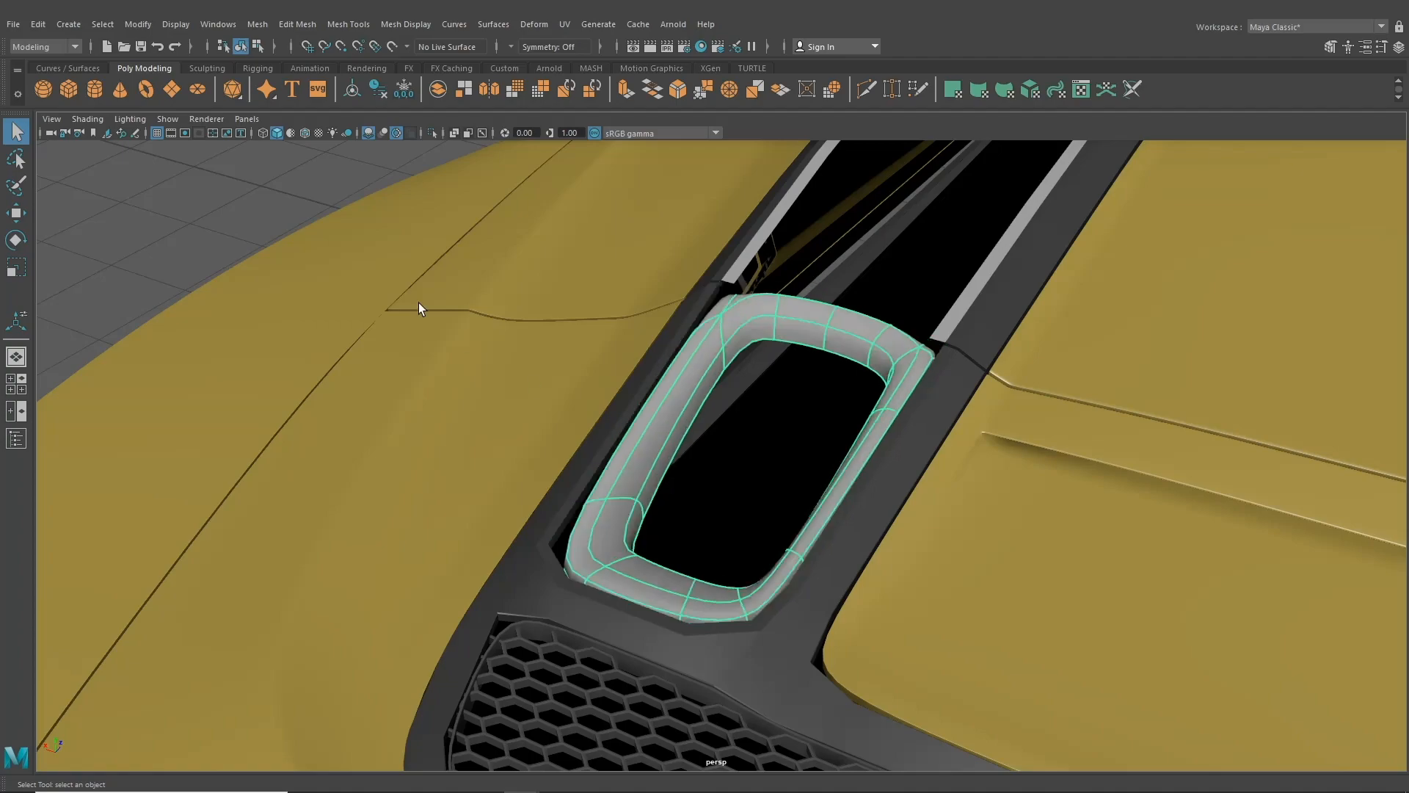
# - Switch the surrounding dark trim to smooth preview and reselect the vent frame in its unsmoothed display
pyautogui.click(292, 204)
pyautogui.keyDown('alt'); pyautogui.moveTo(292, 204); pyautogui.dragTo(680, 464); pyautogui.keyUp('alt')
pyautogui.click(596, 599)
pyautogui.click(153, 338)
pyautogui.click(679, 465)
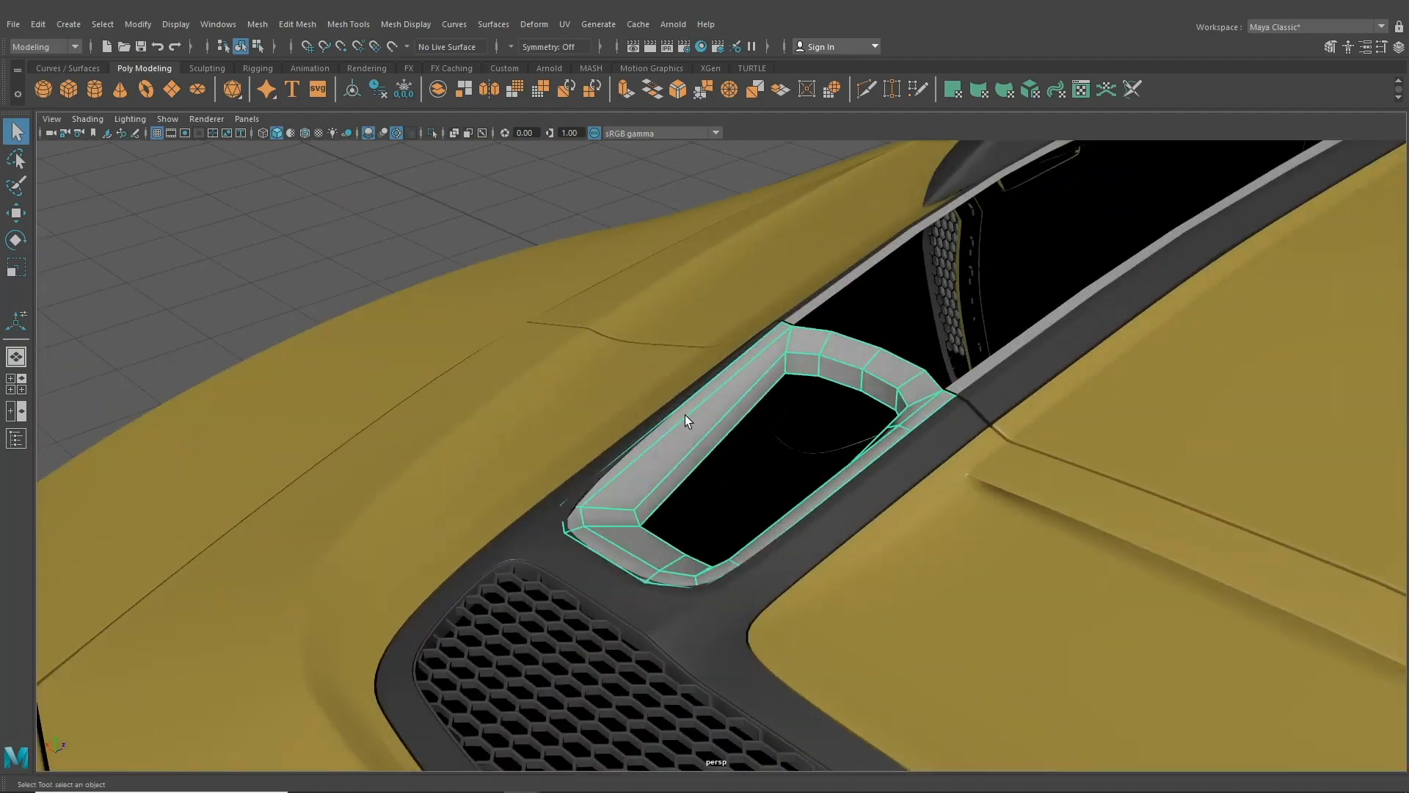
# - Insert supporting edge loops close to both sides of the edge where the frame meets its vertical inner wall
pyautogui.click(356, 24)
pyautogui.click(382, 148)
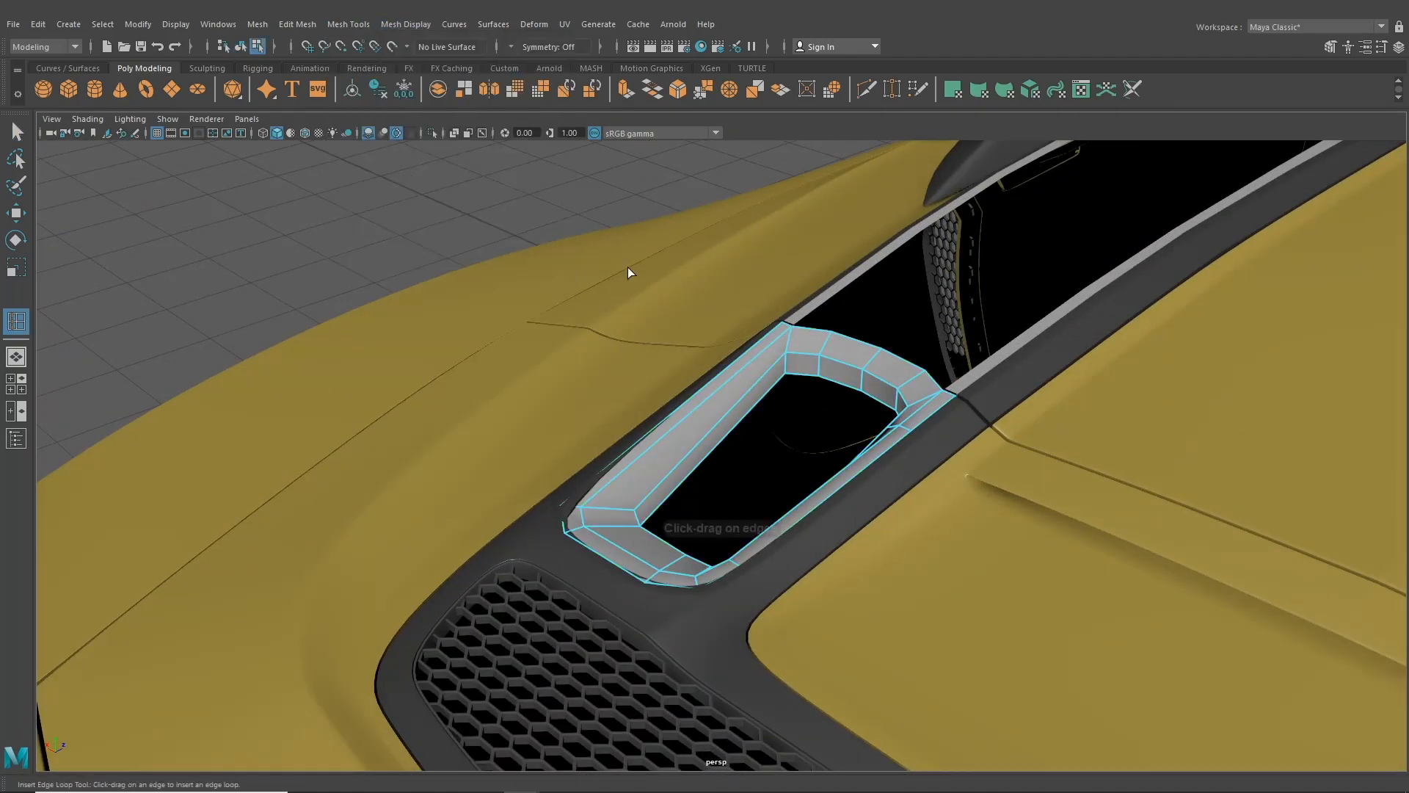
pyautogui.keyDown('alt'); pyautogui.moveTo(627, 267); pyautogui.dragTo(764, 389, button='right'); pyautogui.keyUp('alt')
pyautogui.keyDown('alt'); pyautogui.moveTo(764, 389); pyautogui.dragTo(812, 380); pyautogui.keyUp('alt')
pyautogui.keyDown('alt'); pyautogui.moveTo(811, 380); pyautogui.dragTo(844, 321, button='right'); pyautogui.keyUp('alt')
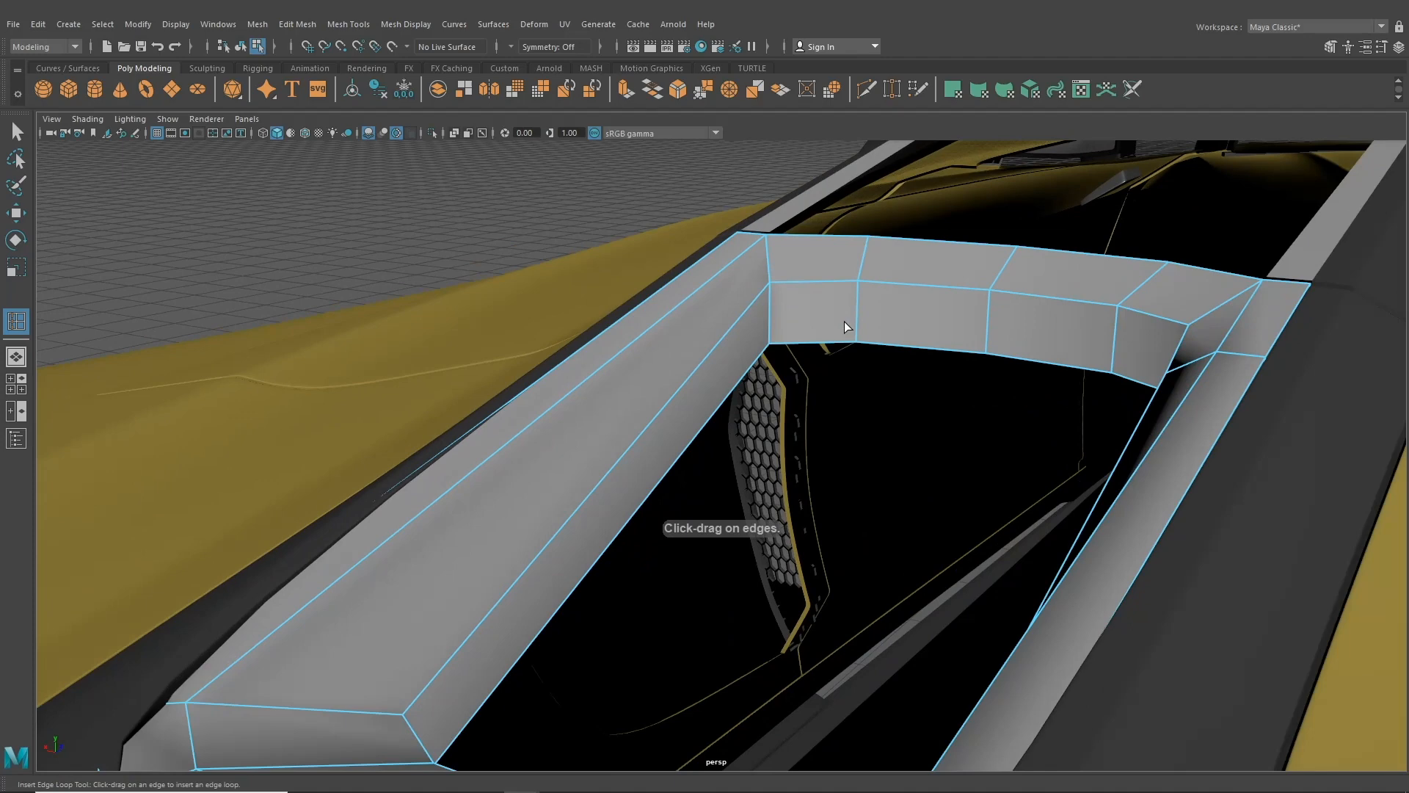
pyautogui.click(769, 285)
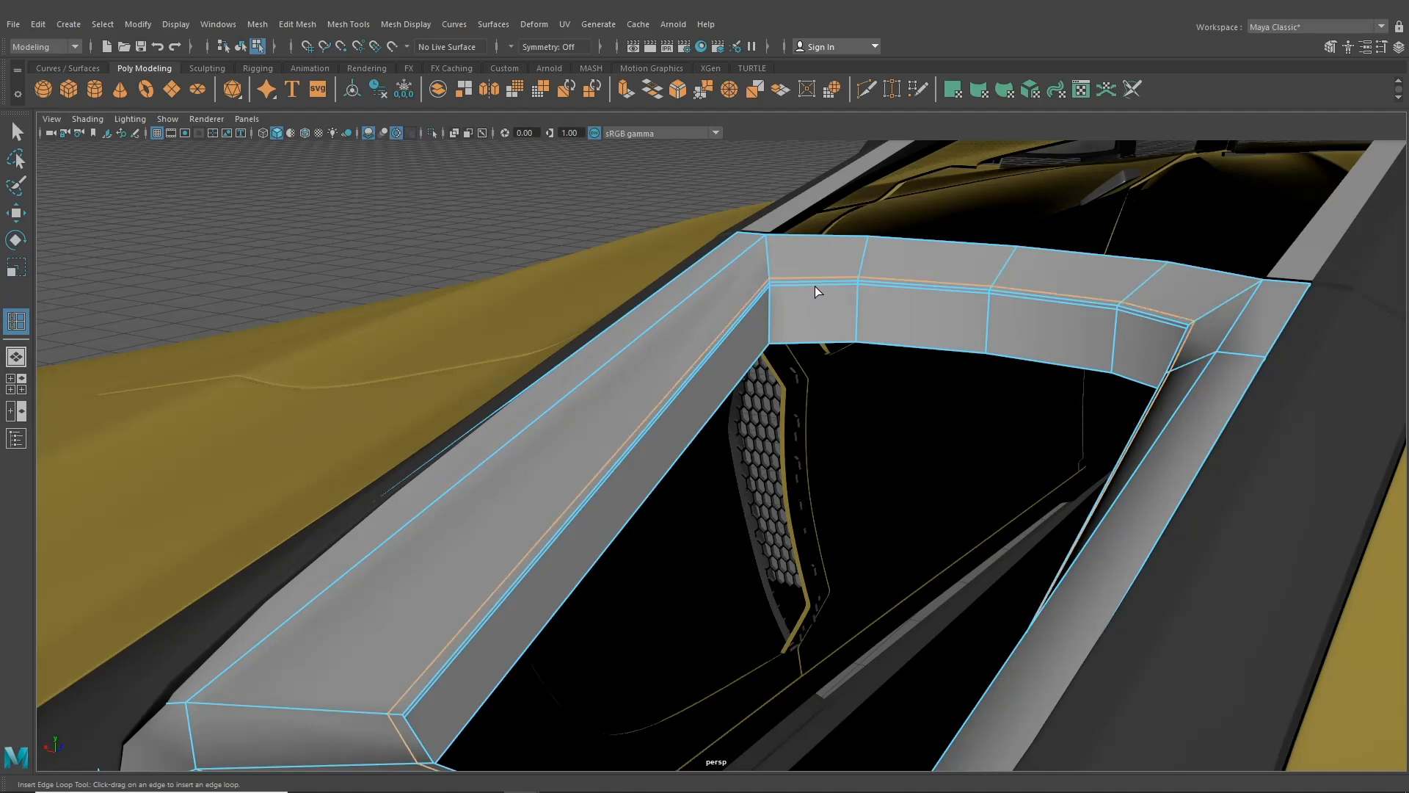
# - Preview the frame smoothed and inspect how the inner rim holds its edge
pyautogui.press('3')
pyautogui.click(239, 51)
pyautogui.click(16, 131)
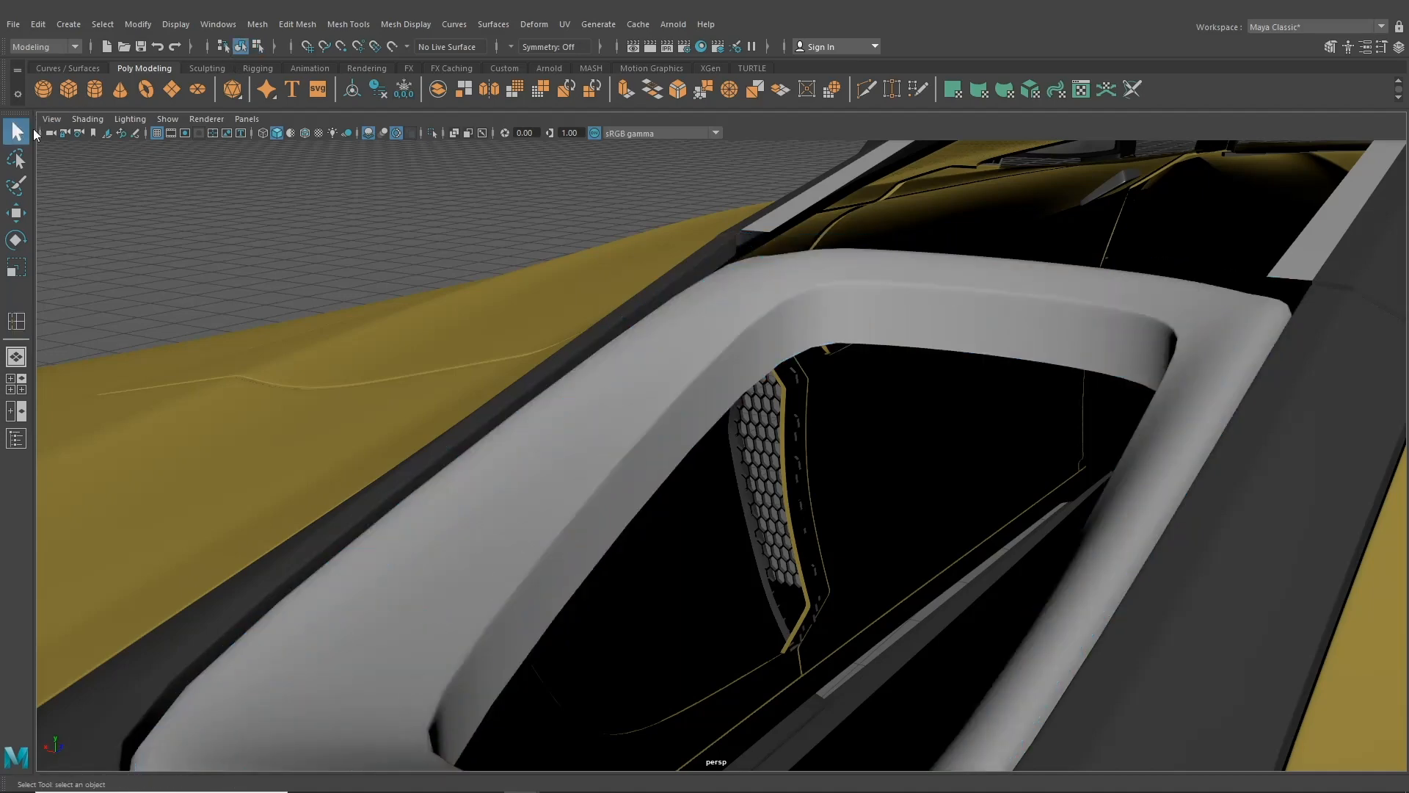
pyautogui.keyDown('alt'); pyautogui.moveTo(514, 337); pyautogui.dragTo(707, 280); pyautogui.keyUp('alt')
pyautogui.click(793, 393)
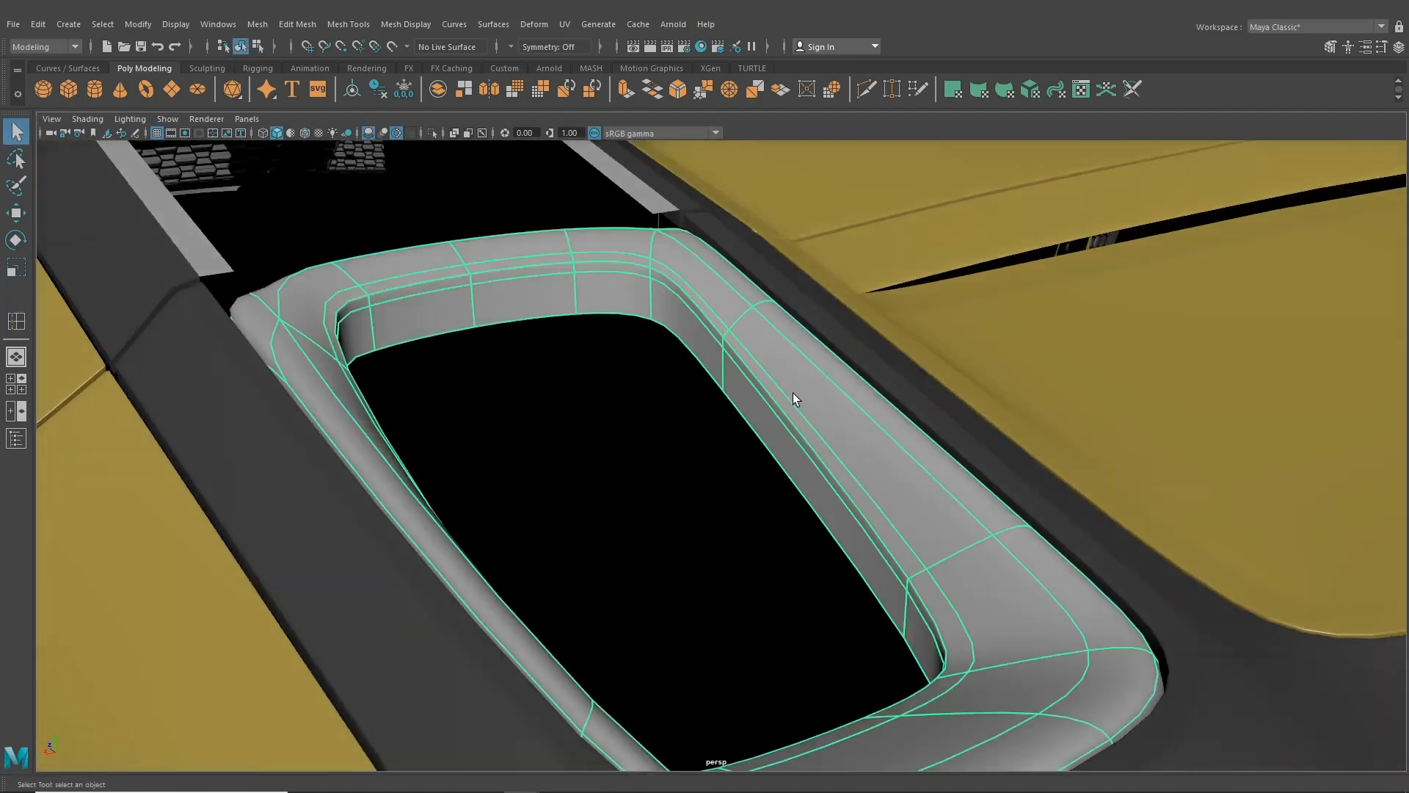
# - Insert supporting edge loops along the outer border of the unsmoothed frame and on its thin outer wall
pyautogui.press('1')
pyautogui.click(368, 30)
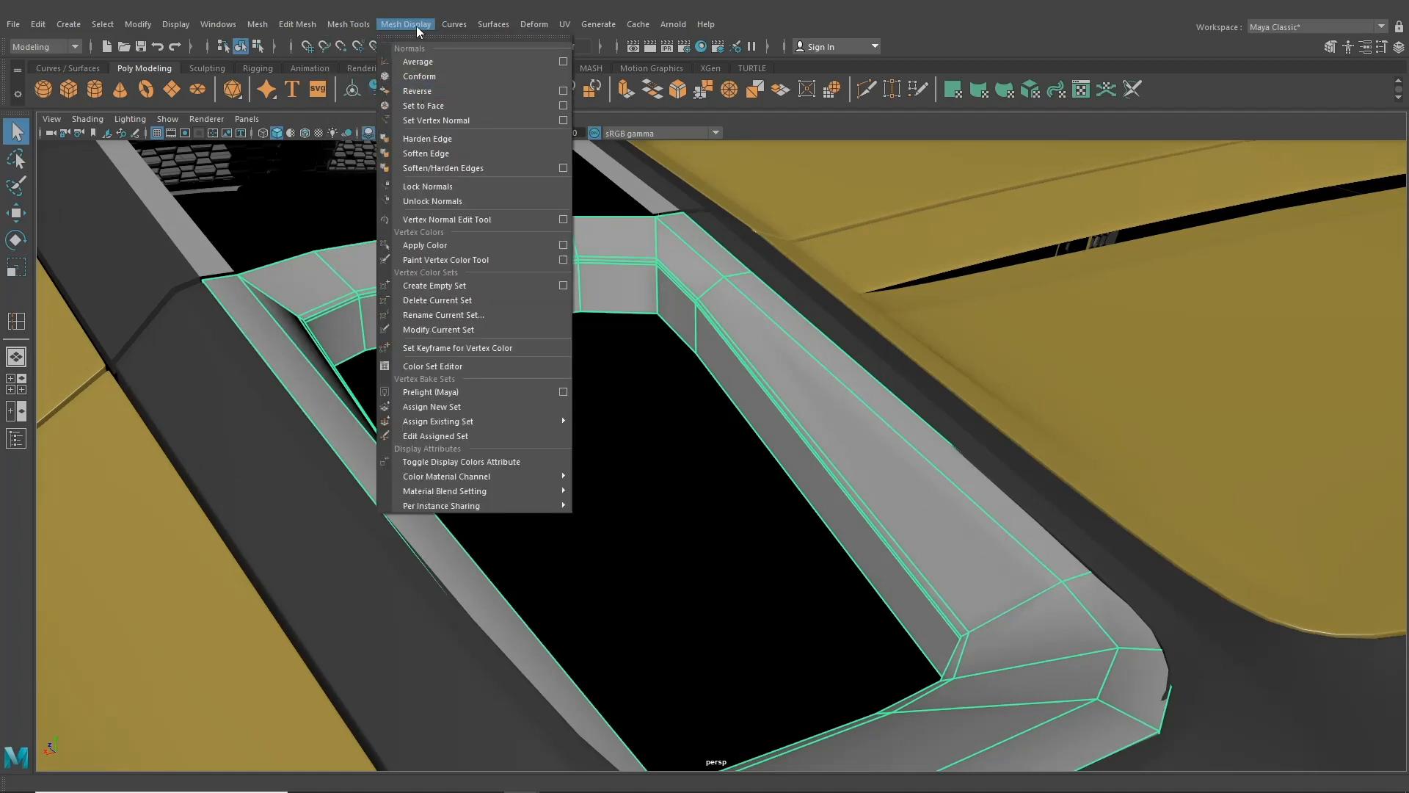
pyautogui.click(376, 136)
pyautogui.keyDown('alt'); pyautogui.moveTo(445, 279); pyautogui.dragTo(494, 490); pyautogui.keyUp('alt')
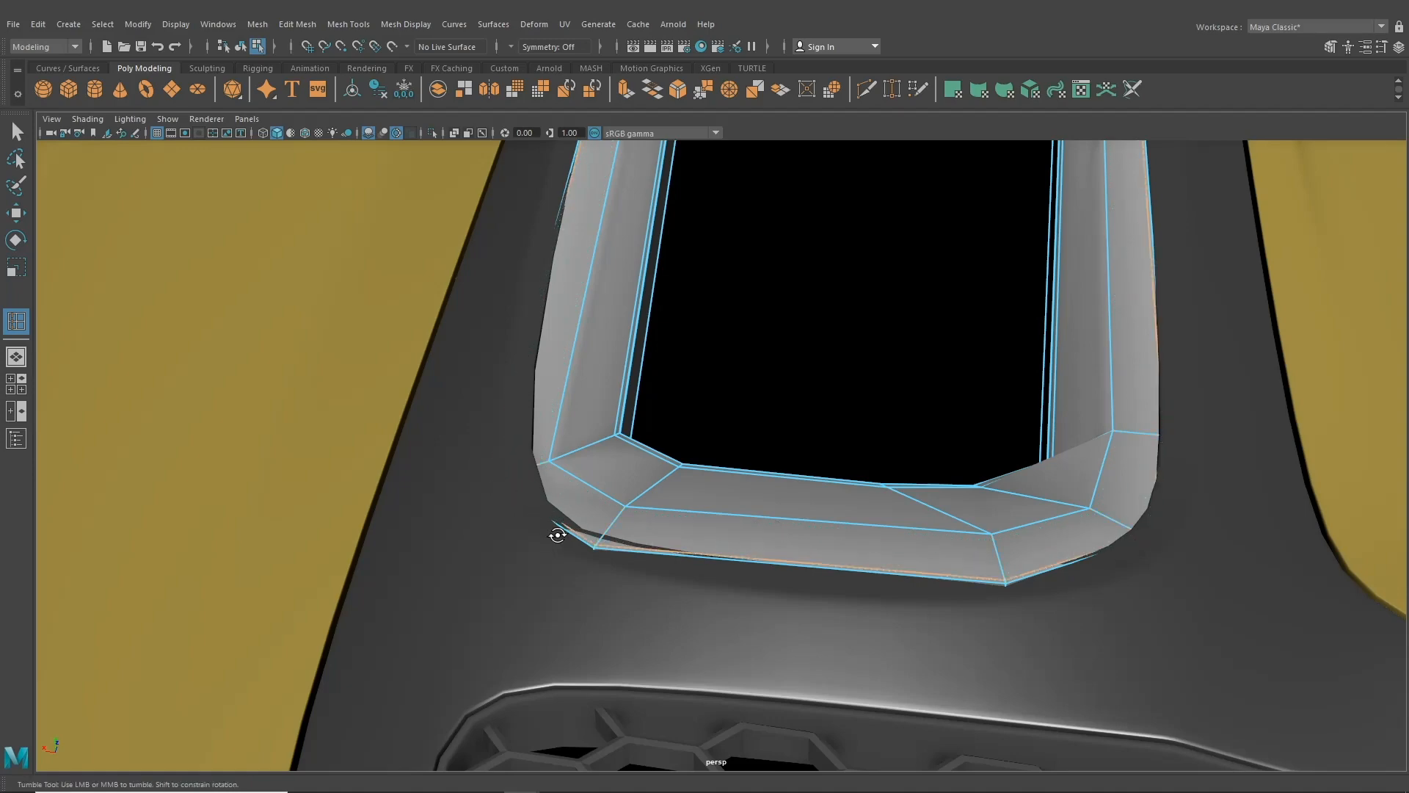
pyautogui.keyDown('alt'); pyautogui.moveTo(559, 531); pyautogui.dragTo(563, 482); pyautogui.keyUp('alt')
pyautogui.keyDown('alt'); pyautogui.moveTo(564, 483); pyautogui.dragTo(780, 654, button='right'); pyautogui.keyUp('alt')
pyautogui.keyDown('alt'); pyautogui.moveTo(780, 654); pyautogui.dragTo(624, 587); pyautogui.keyUp('alt')
pyautogui.keyDown('alt'); pyautogui.moveTo(623, 587); pyautogui.dragTo(773, 592, button='middle'); pyautogui.keyUp('alt')
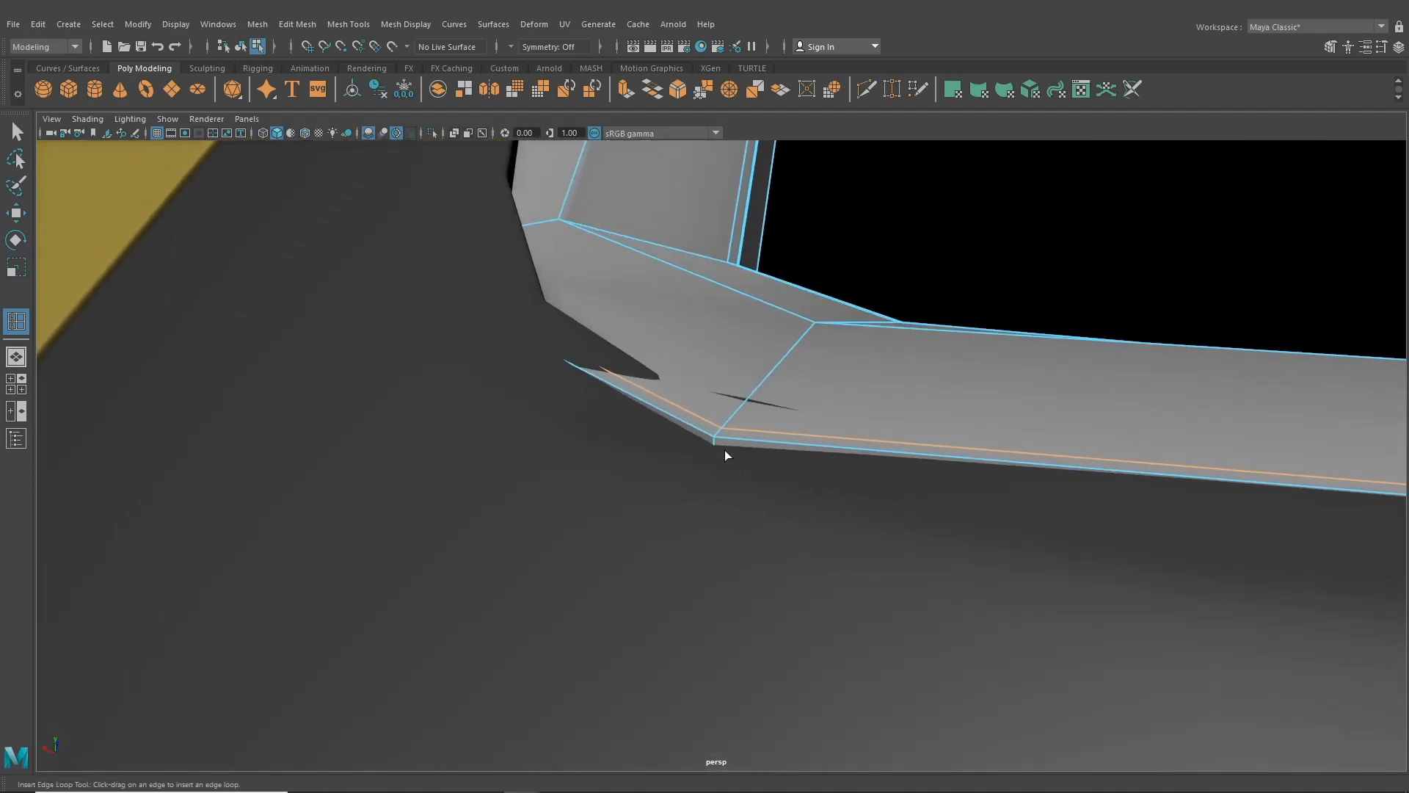
pyautogui.moveTo(712, 443); pyautogui.dragTo(661, 445)
# - Insert supporting edge loops beside the ridge running between the frame's outer rim and its sloped inner surface
pyautogui.scroll(-5, 768, 408)
pyautogui.scroll(2, 660, 470)
pyautogui.click(645, 471)
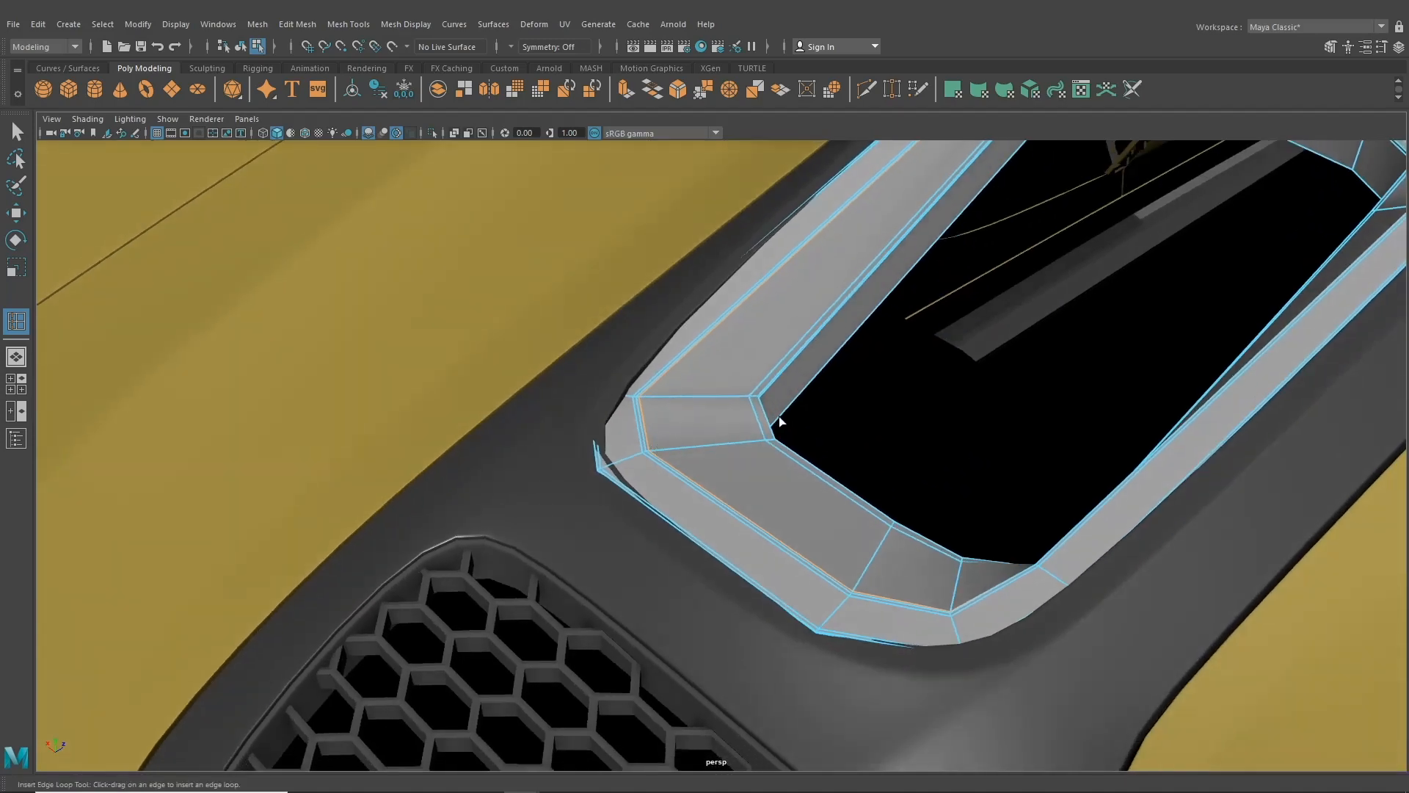
pyautogui.scroll(-5, 777, 416)
# - Preview the vent frame smoothed in object mode and inspect its fit against the surrounding dark trim
pyautogui.click(17, 131)
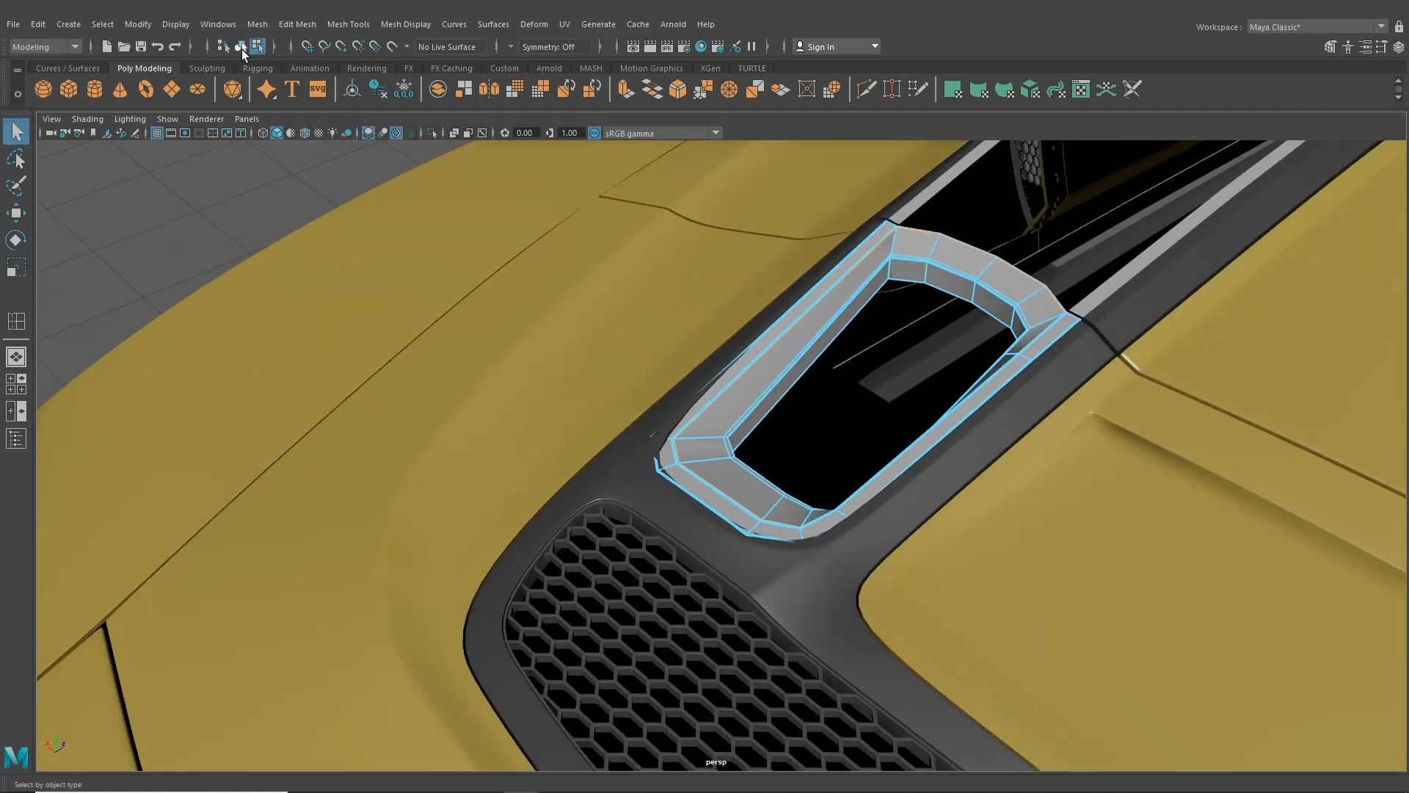
pyautogui.press('3')
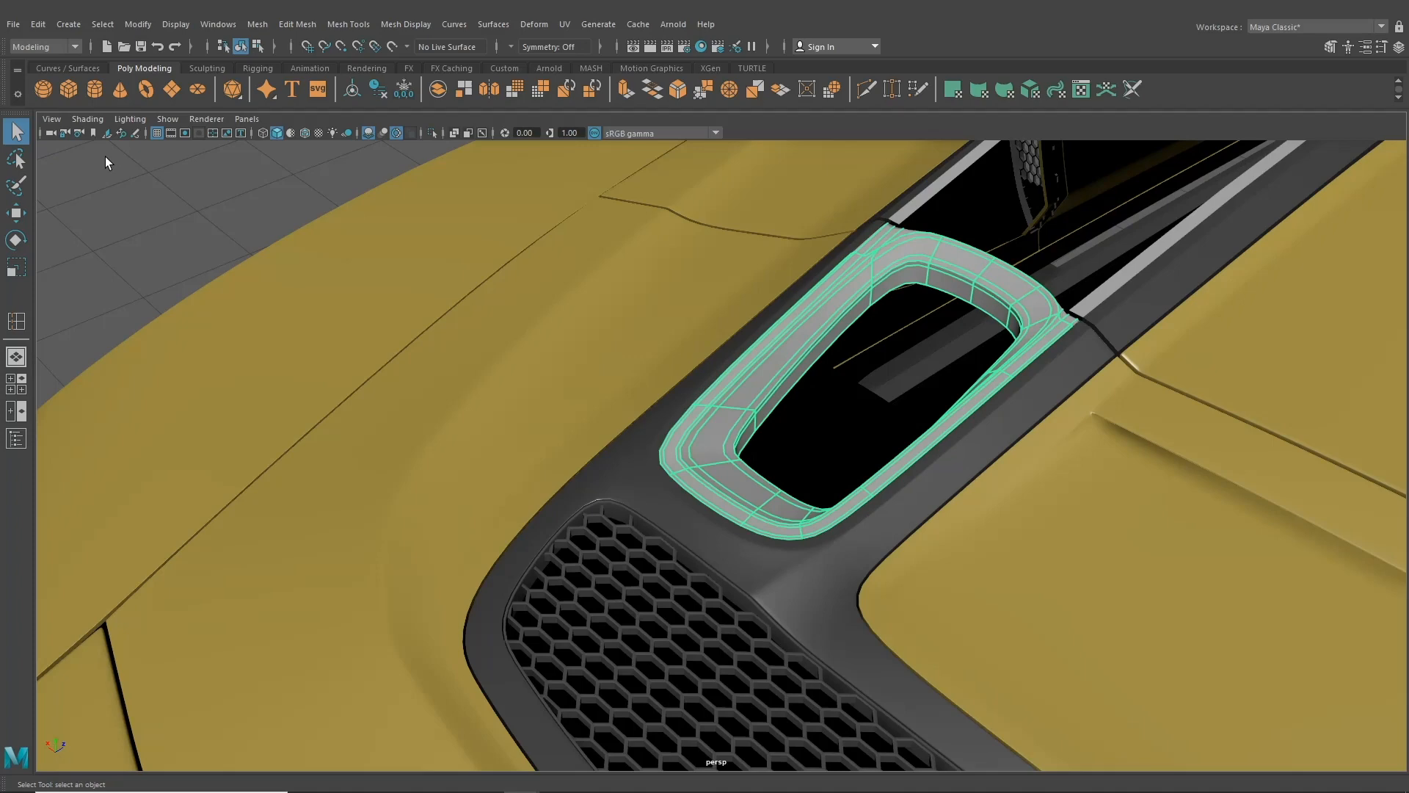
pyautogui.click(195, 214)
pyautogui.keyDown('alt'); pyautogui.moveTo(616, 381); pyautogui.dragTo(702, 438); pyautogui.keyUp('alt')
pyautogui.click(709, 518)
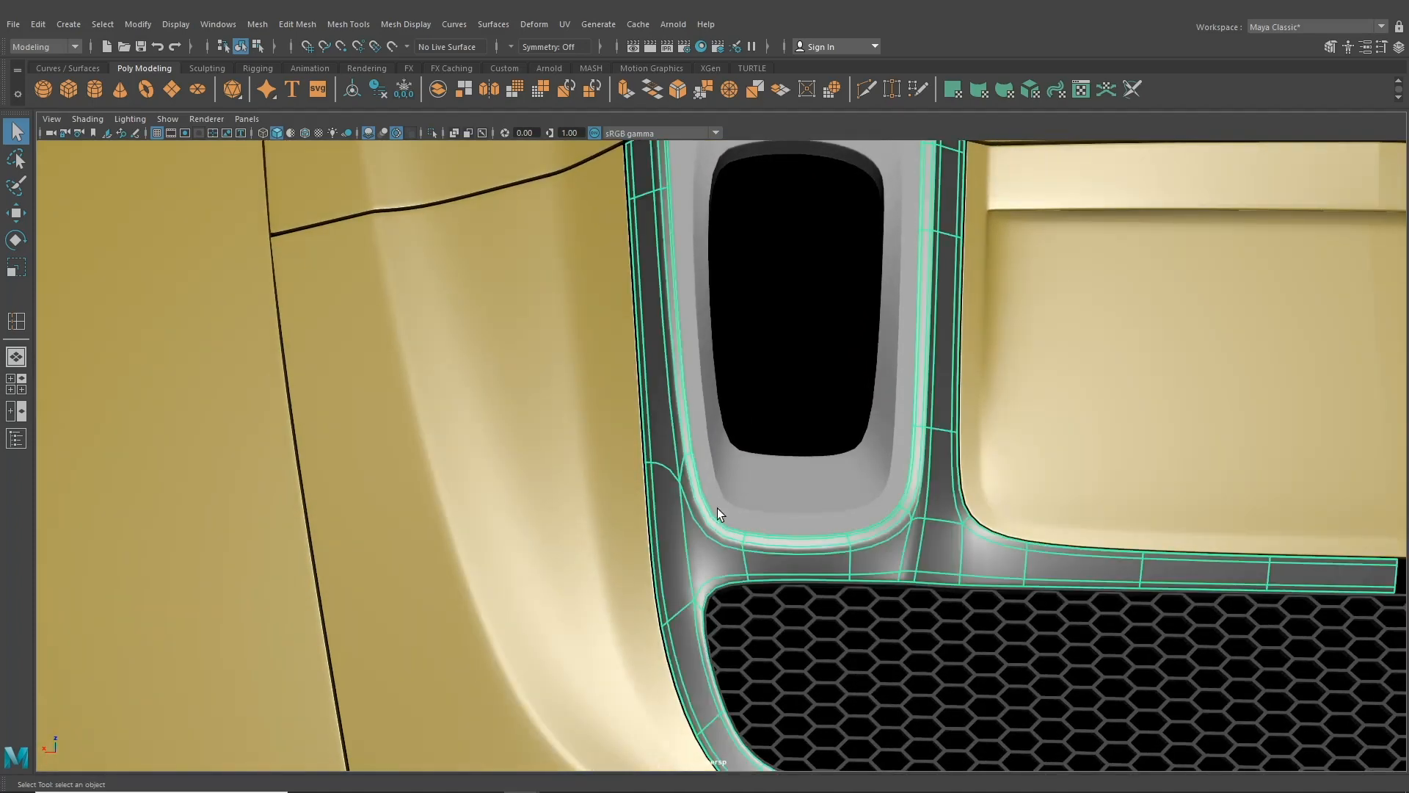
pyautogui.keyDown('alt'); pyautogui.moveTo(716, 508); pyautogui.dragTo(410, 396); pyautogui.keyUp('alt')
pyautogui.click(116, 323)
# - Insert an edge loop lengthwise through the middle of the unsmoothed vent frame's flat side rim, placed from its corner end face
pyautogui.keyDown('alt'); pyautogui.moveTo(705, 381); pyautogui.dragTo(705, 352); pyautogui.keyUp('alt')
pyautogui.keyDown('alt'); pyautogui.moveTo(704, 352); pyautogui.dragTo(793, 422, button='right'); pyautogui.keyUp('alt')
pyautogui.click(663, 271)
pyautogui.press('1')
pyautogui.keyDown('alt'); pyautogui.moveTo(602, 125); pyautogui.dragTo(597, 256, button='middle'); pyautogui.keyUp('alt')
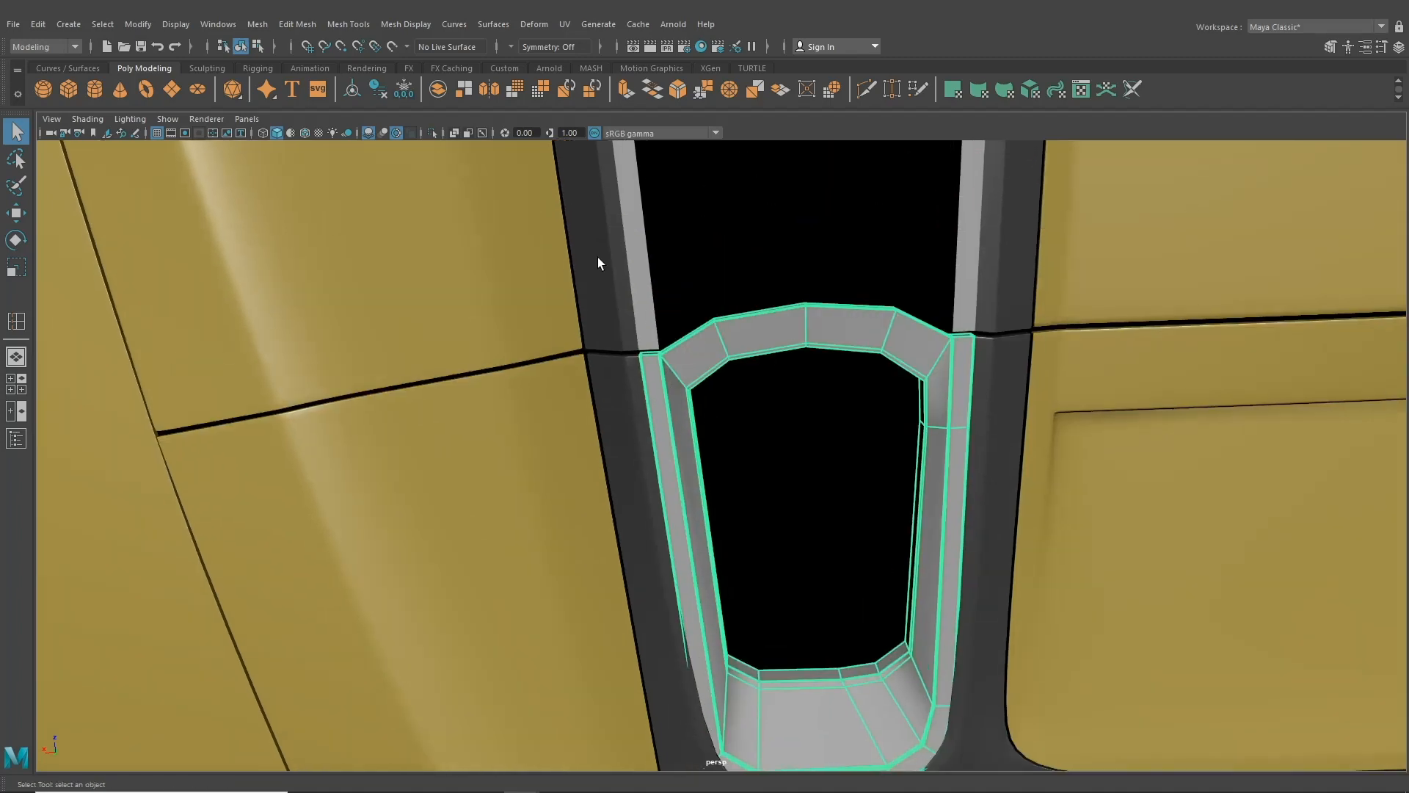
pyautogui.keyDown('alt'); pyautogui.moveTo(598, 257); pyautogui.dragTo(729, 293, button='right'); pyautogui.keyUp('alt')
pyautogui.keyDown('alt'); pyautogui.moveTo(729, 292); pyautogui.dragTo(923, 532); pyautogui.keyUp('alt')
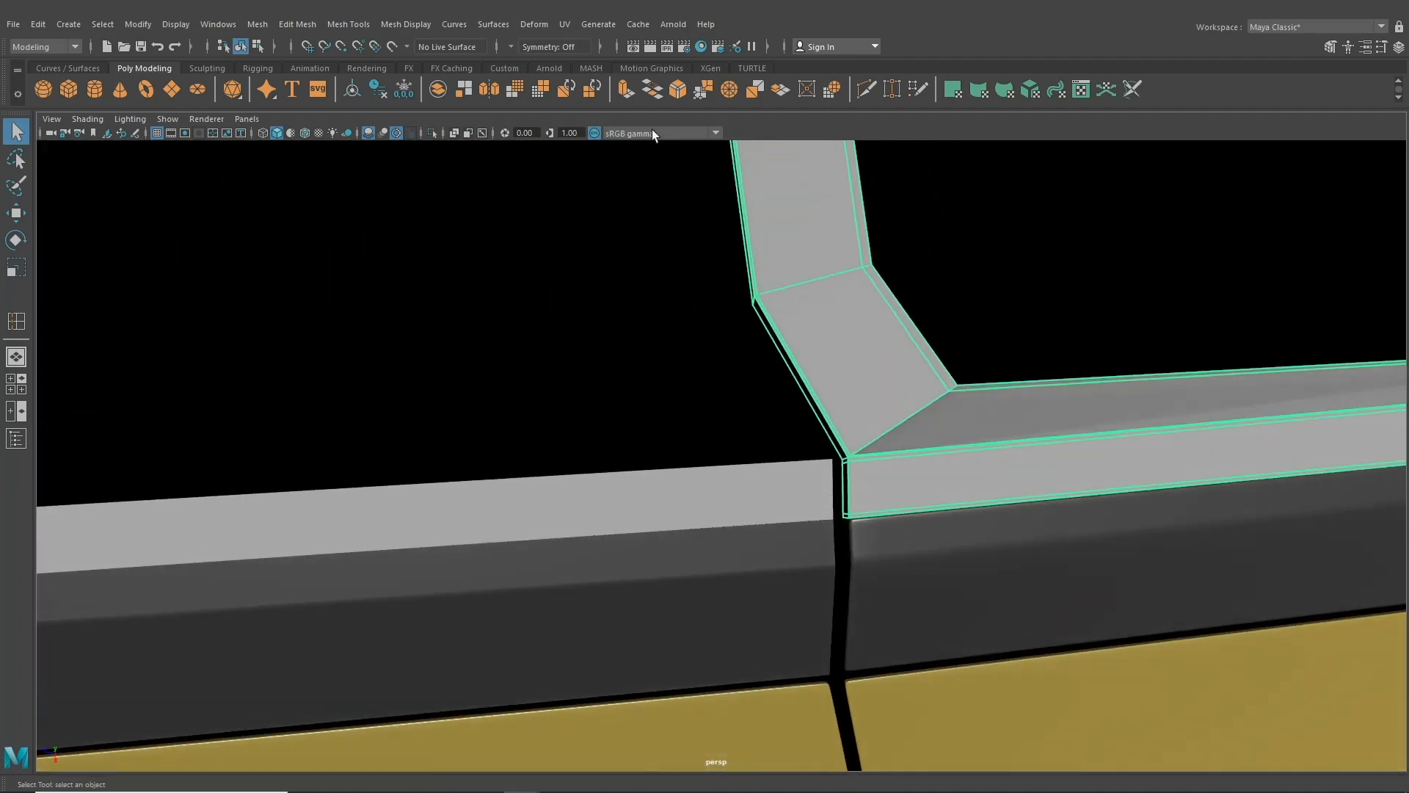
pyautogui.keyDown('alt'); pyautogui.moveTo(821, 312); pyautogui.dragTo(712, 267, button='middle'); pyautogui.keyUp('alt')
pyautogui.scroll(6, 733, 307)
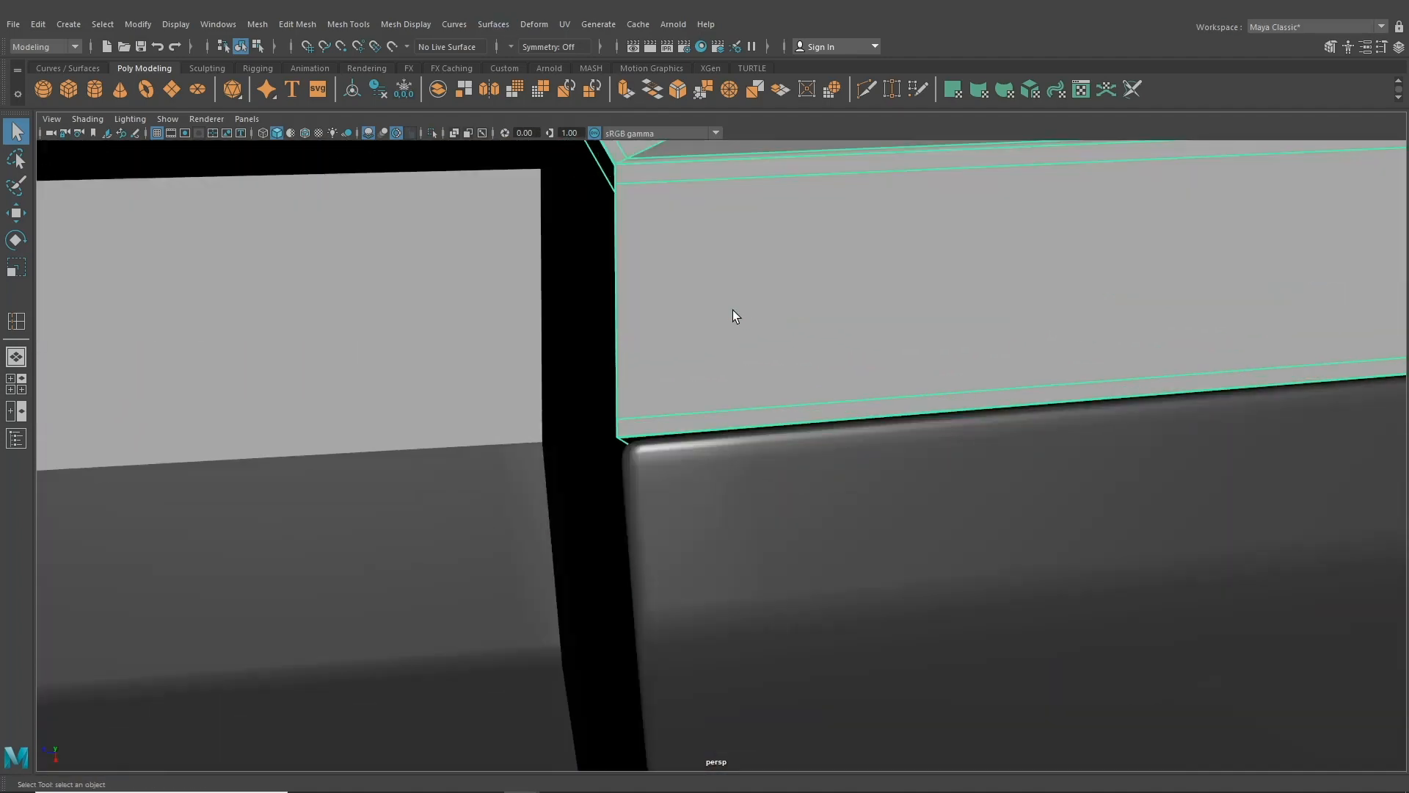
pyautogui.scroll(-3, 734, 309)
pyautogui.keyDown('alt'); pyautogui.moveTo(736, 311); pyautogui.dragTo(826, 301); pyautogui.keyUp('alt')
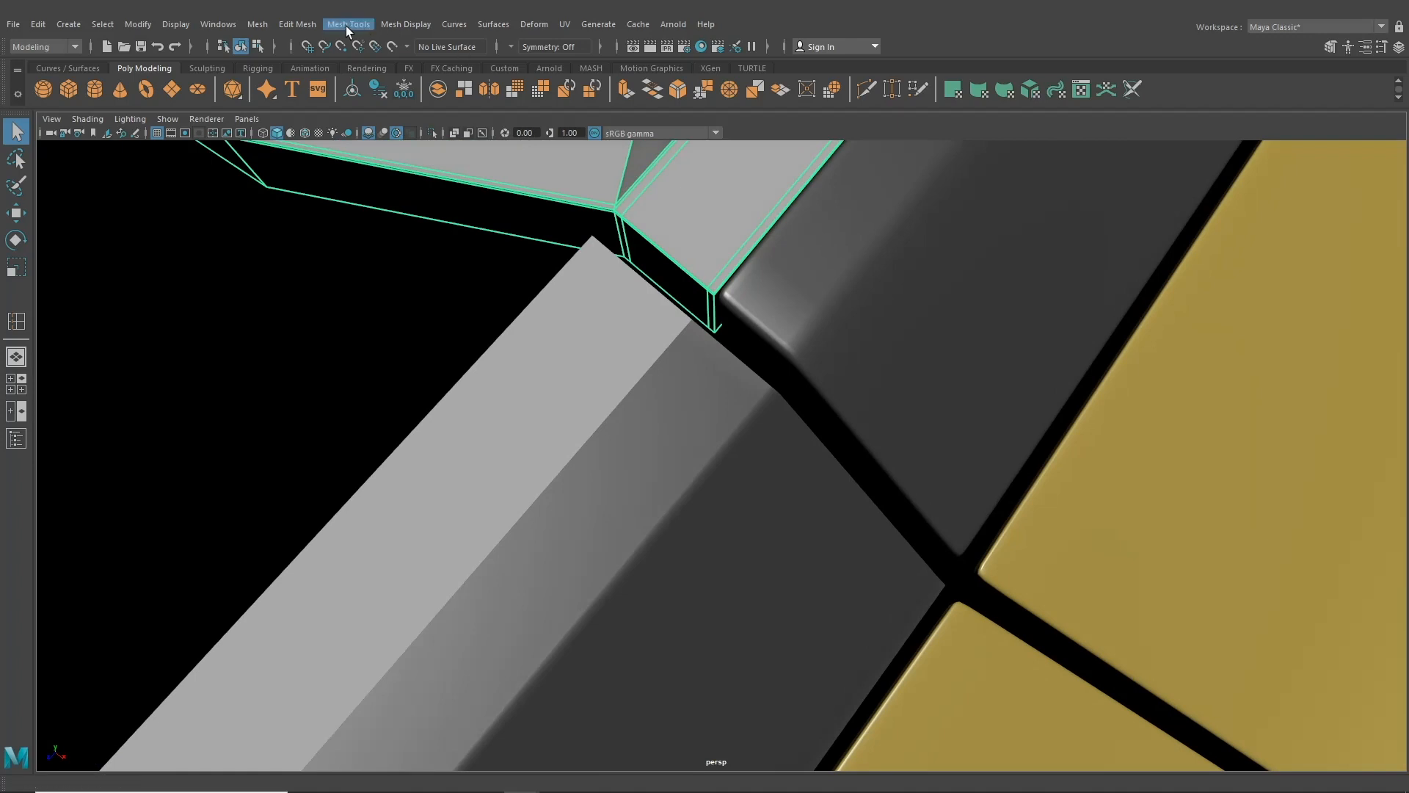
pyautogui.click(346, 25)
pyautogui.click(397, 135)
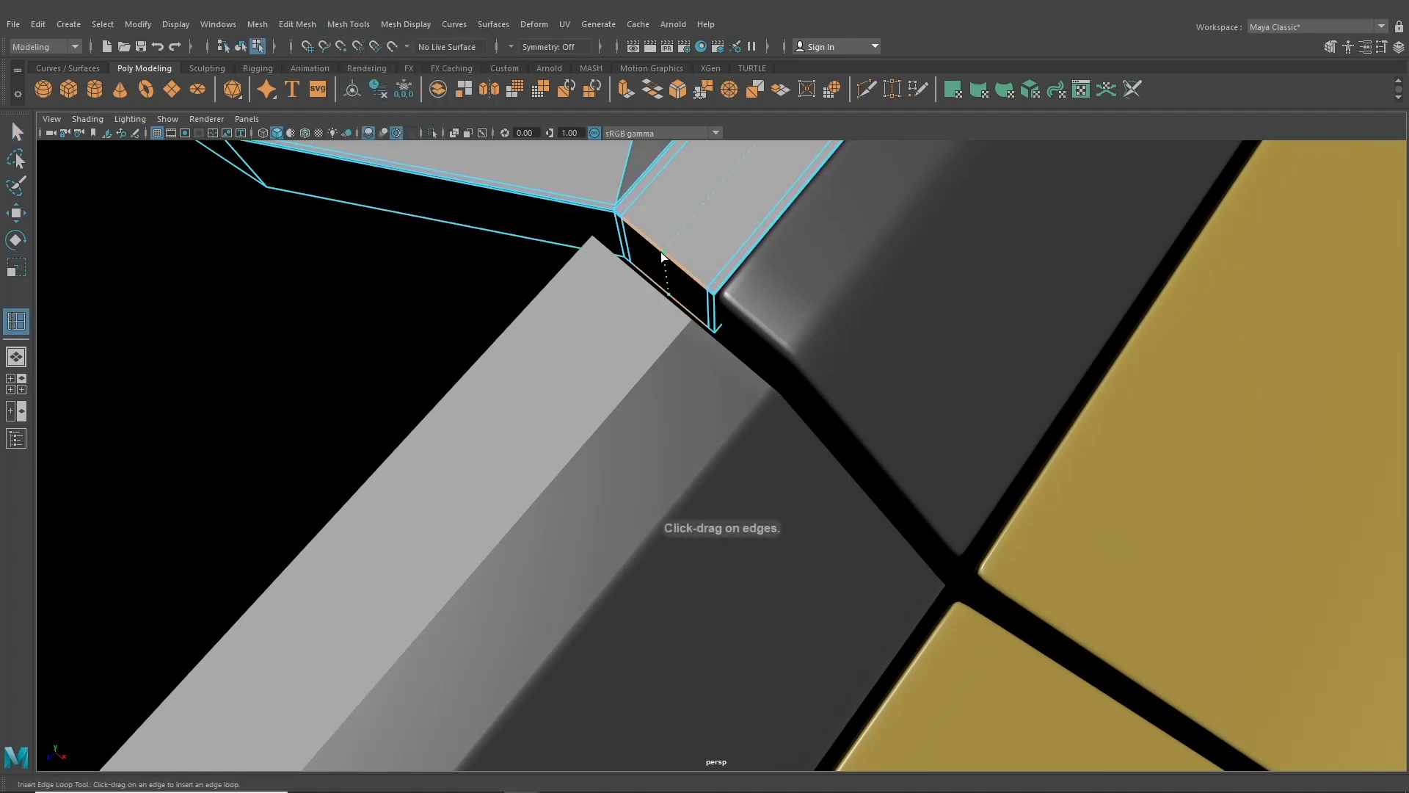
pyautogui.click(18, 133)
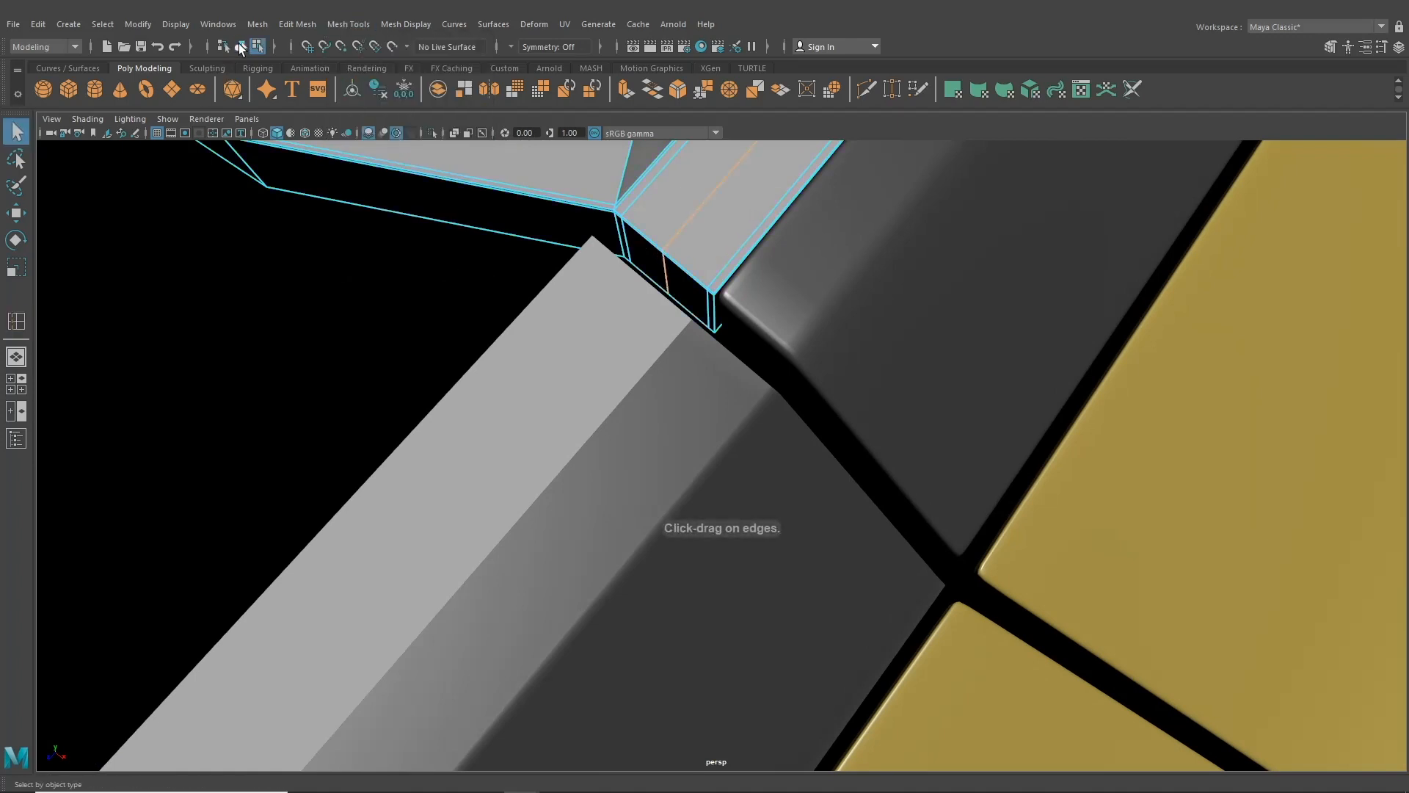
pyautogui.scroll(-10, 445, 282)
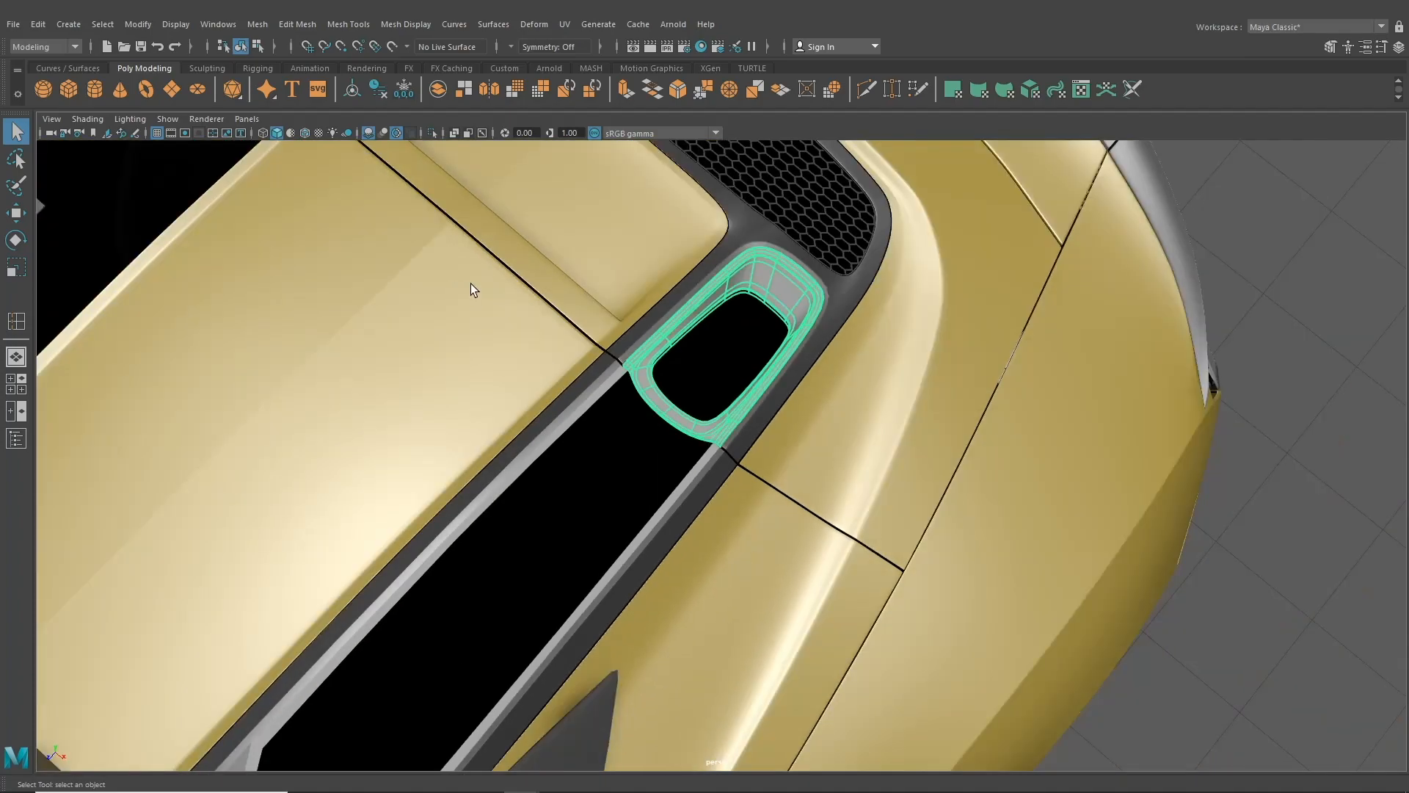
# - Preview the vent frame smoothed and examine its thin outer wall and corners beside the long black opening
pyautogui.scroll(-5, 470, 283)
pyautogui.click(1100, 275)
pyautogui.scroll(5, 845, 386)
pyautogui.keyDown('alt'); pyautogui.moveTo(846, 386); pyautogui.dragTo(636, 334); pyautogui.keyUp('alt')
pyautogui.scroll(5, 857, 362)
pyautogui.click(636, 332)
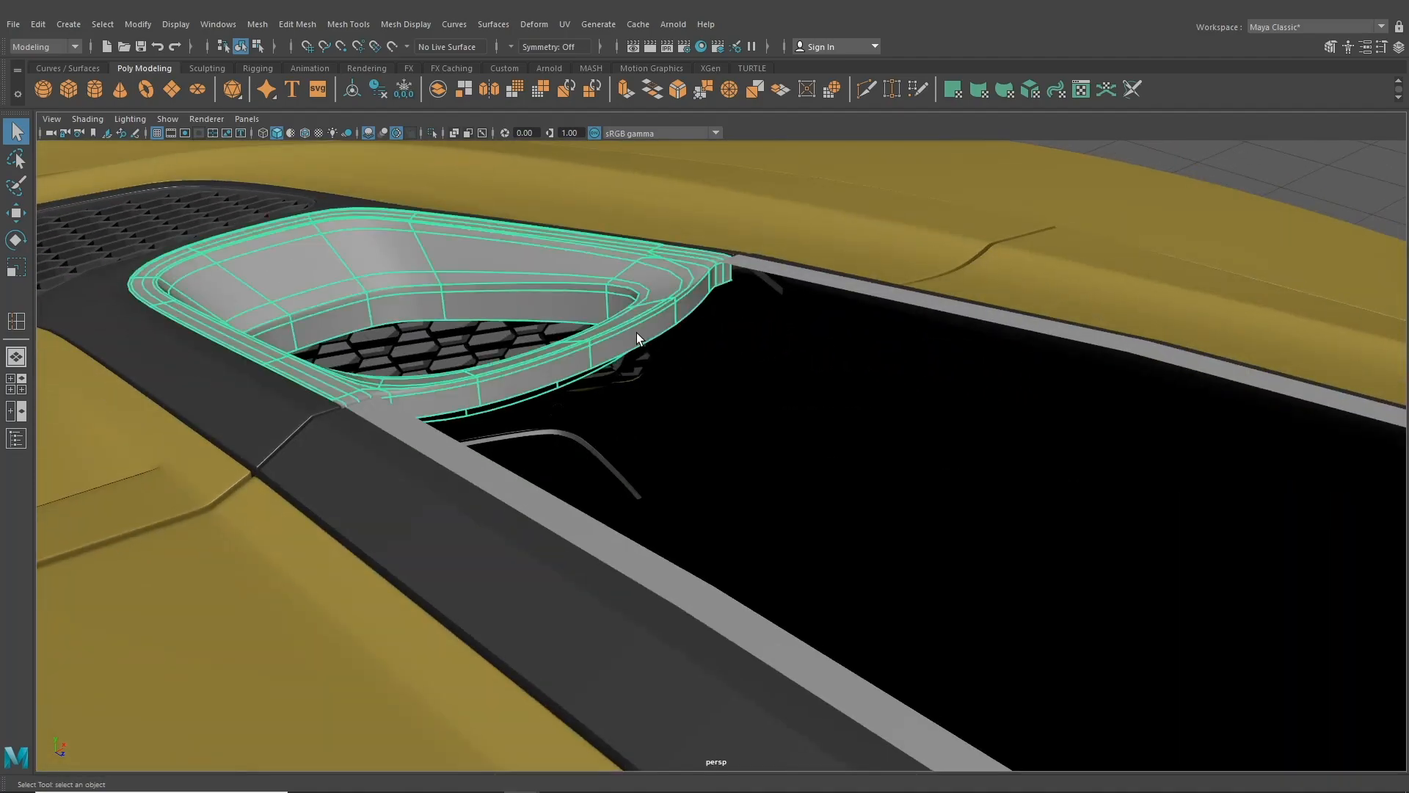
pyautogui.scroll(5, 636, 333)
pyautogui.keyDown('alt'); pyautogui.moveTo(636, 333); pyautogui.dragTo(682, 453, button='middle'); pyautogui.keyUp('alt')
pyautogui.keyDown('alt'); pyautogui.moveTo(683, 453); pyautogui.dragTo(884, 435); pyautogui.keyUp('alt')
pyautogui.scroll(-5, 624, 401)
# - Compare the smoothed vent frame with the surrounding trim and body panels from above
pyautogui.click(228, 157)
pyautogui.scroll(-5, 591, 380)
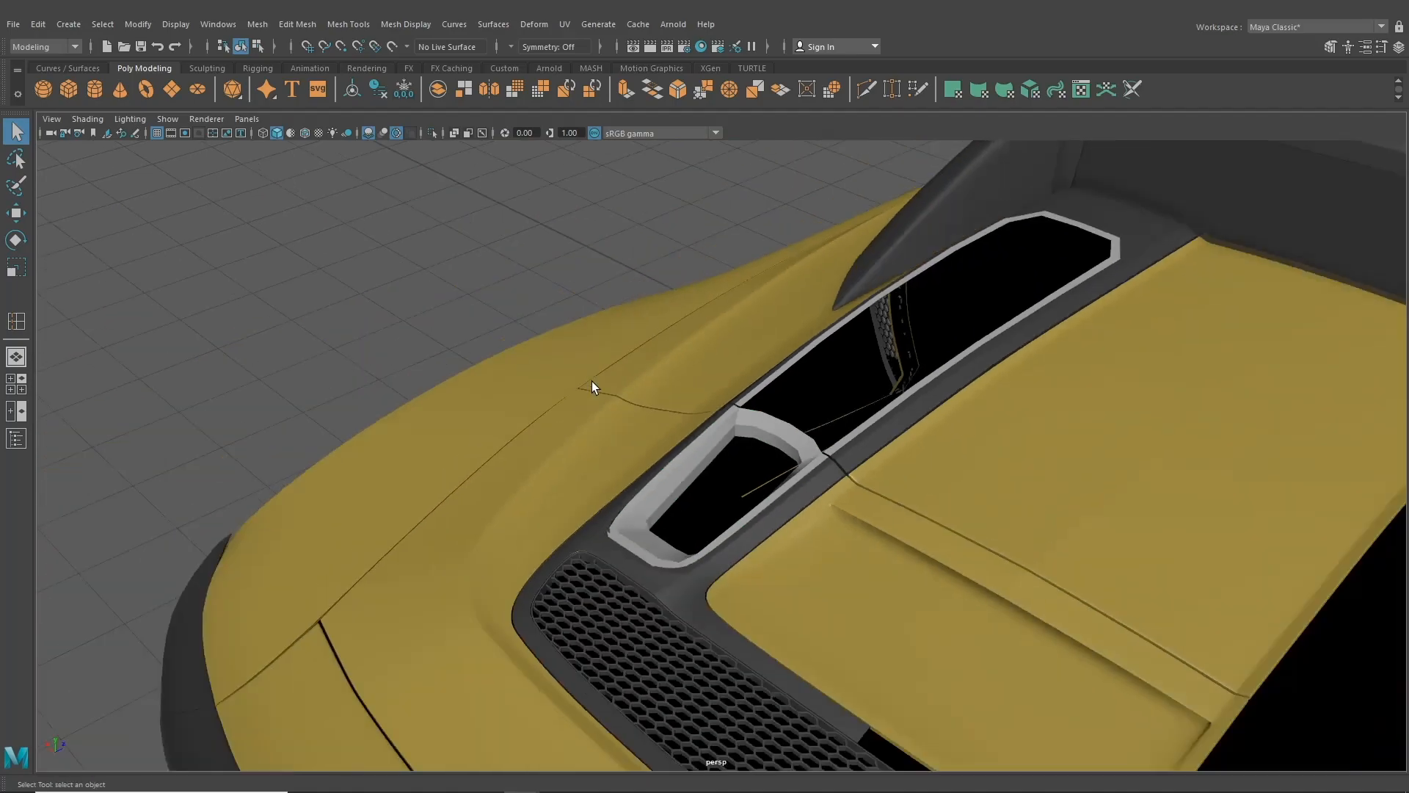
pyautogui.keyDown('alt'); pyautogui.moveTo(592, 381); pyautogui.dragTo(712, 454); pyautogui.keyUp('alt')
pyautogui.click(724, 469)
pyautogui.click(398, 339)
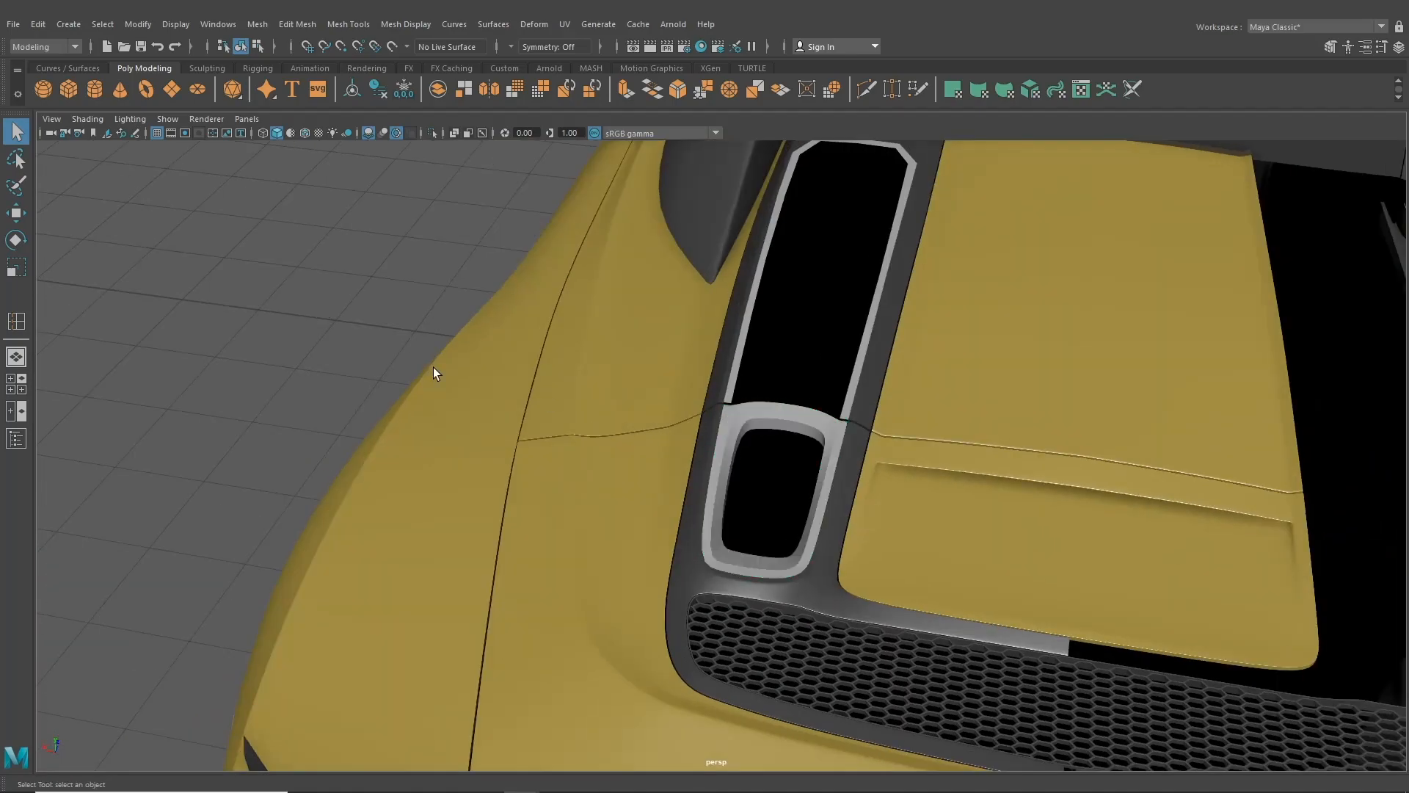
# - Assign the dark trim material to the light grey vent frame and check its look beside the surrounding trim
pyautogui.keyDown('alt'); pyautogui.moveTo(433, 367); pyautogui.dragTo(345, 401); pyautogui.keyUp('alt')
pyautogui.scroll(5, 726, 448)
pyautogui.moveTo(733, 450)
pyautogui.keyDown('alt'); pyautogui.mouseDown()
pyautogui.moveTo(743, 487)
pyautogui.moveTo(733, 468)
pyautogui.mouseUp(); pyautogui.keyUp('alt')
pyautogui.scroll(1, 733, 468)
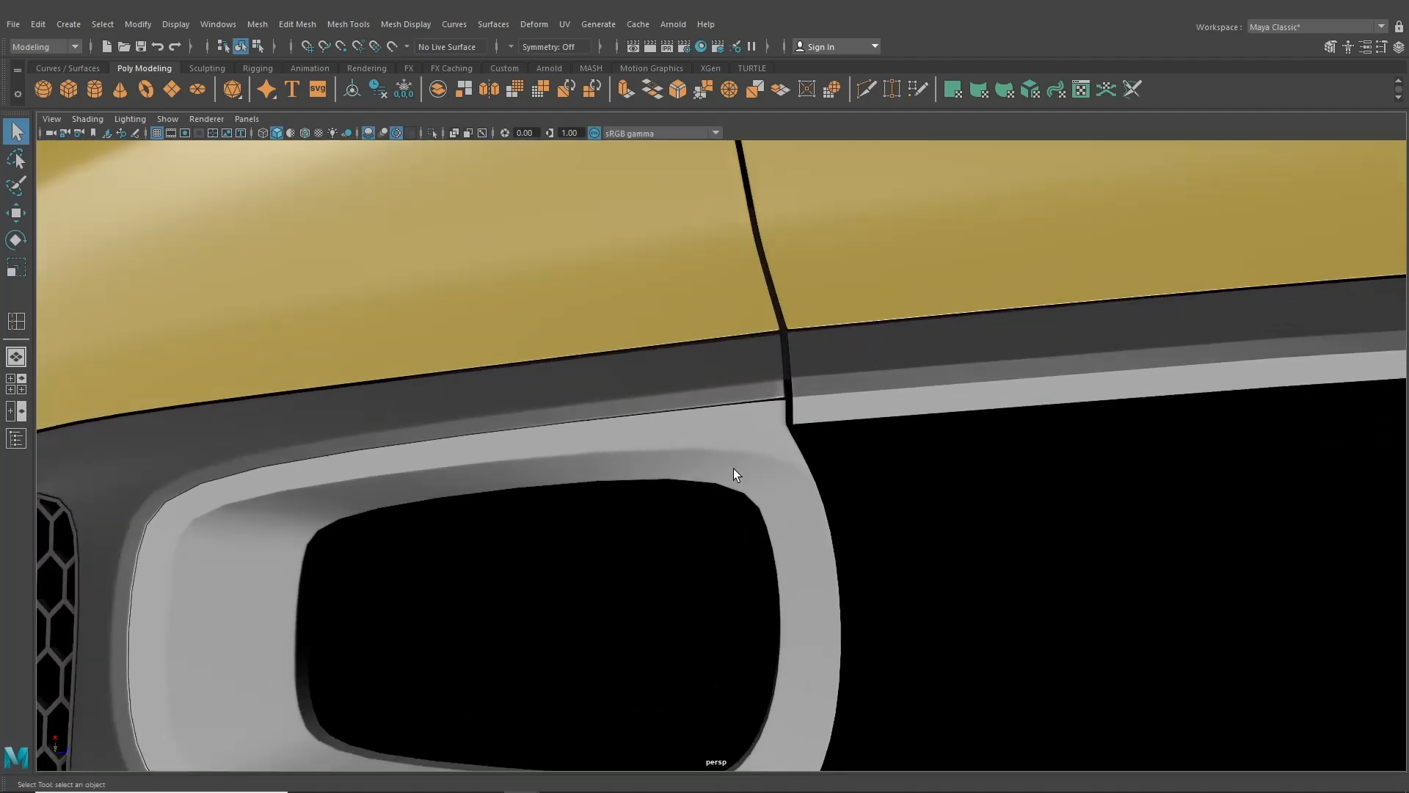
pyautogui.click(703, 47)
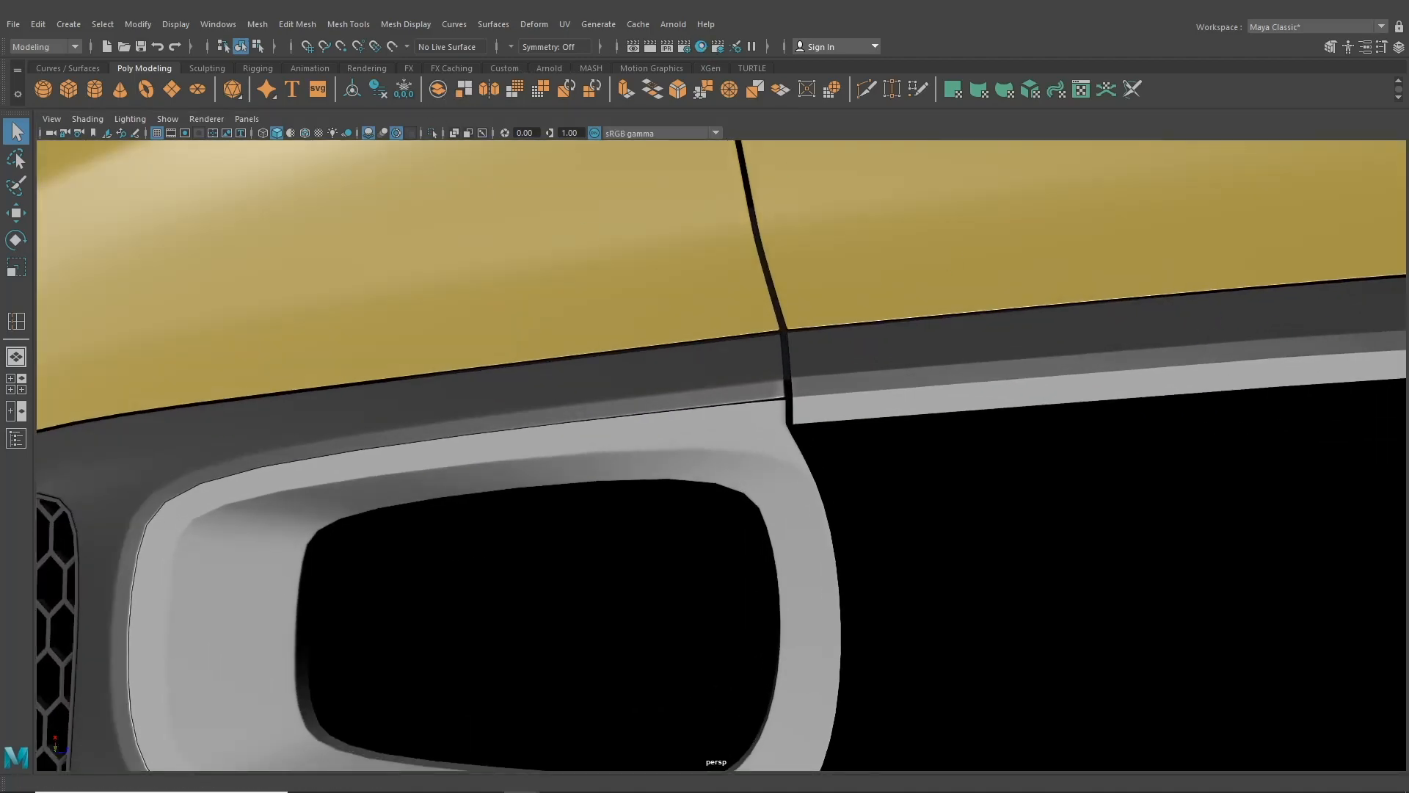
pyautogui.scroll(-5, 749, 424)
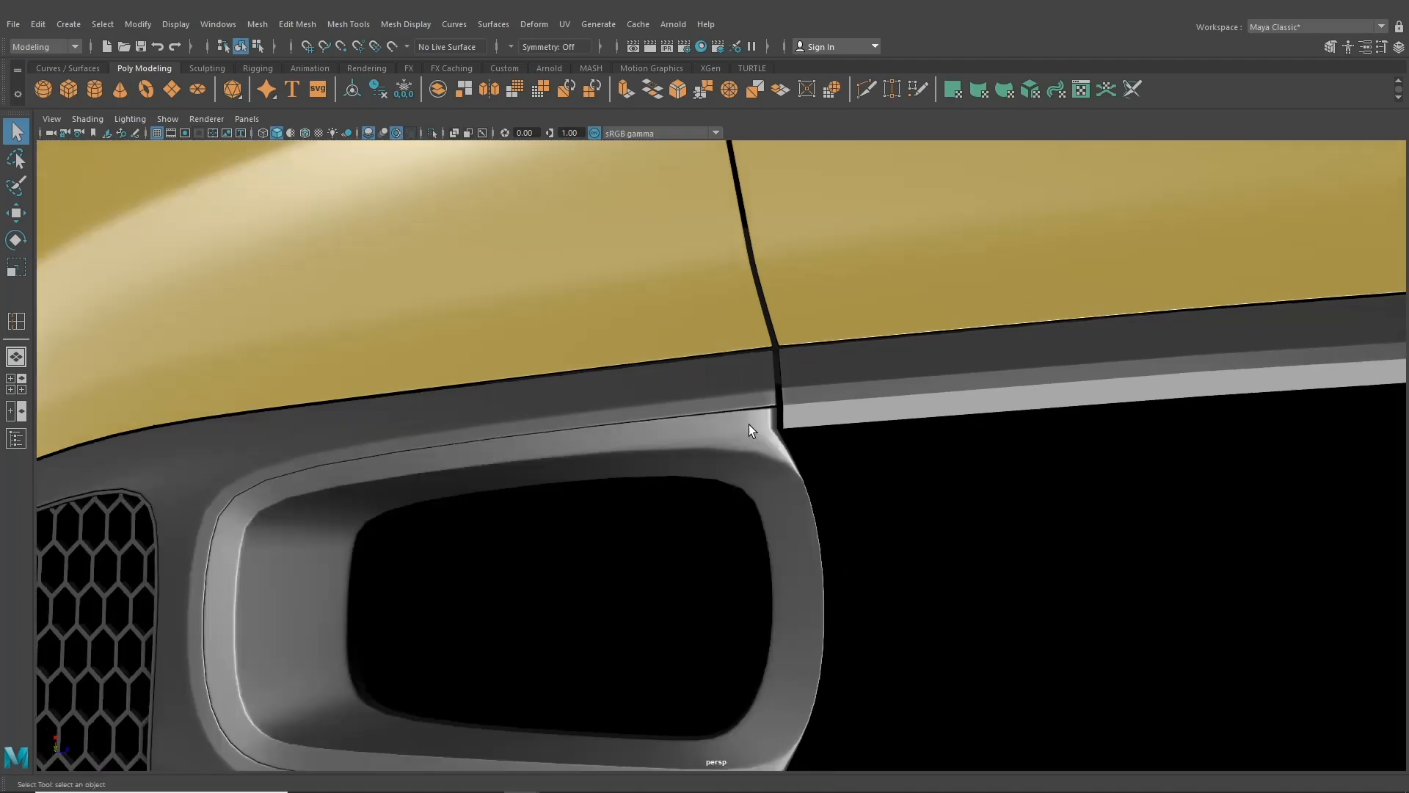
pyautogui.keyDown('alt'); pyautogui.moveTo(748, 424); pyautogui.dragTo(816, 379, button='middle'); pyautogui.keyUp('alt')
pyautogui.keyDown('alt'); pyautogui.moveTo(843, 405); pyautogui.dragTo(1082, 345); pyautogui.keyUp('alt')
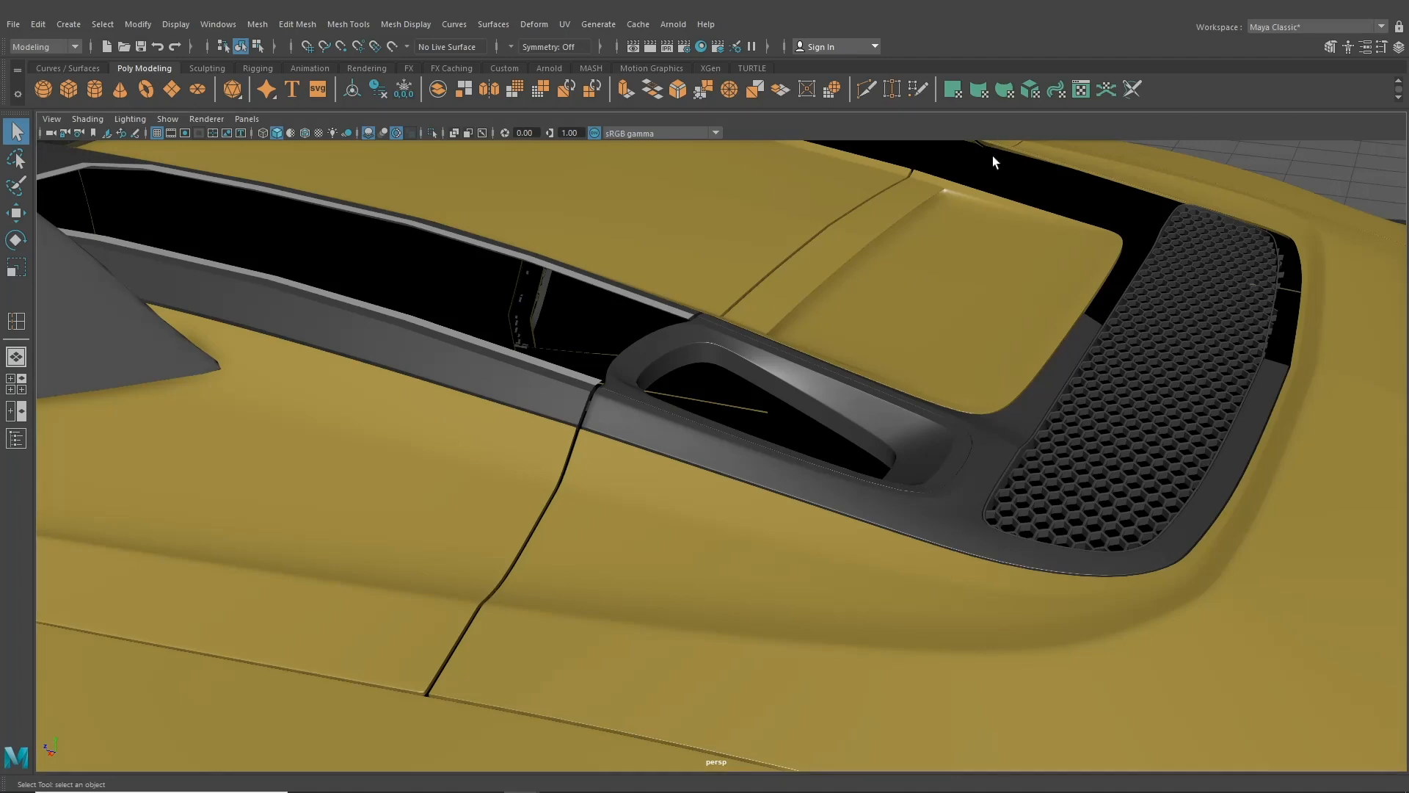
# - Extrude the inner border edges of the long opening's light grey trim slightly downward
pyautogui.keyDown('alt'); pyautogui.moveTo(914, 271); pyautogui.dragTo(960, 380, button='middle'); pyautogui.keyUp('alt')
pyautogui.keyDown('alt'); pyautogui.moveTo(959, 380); pyautogui.dragTo(757, 332); pyautogui.keyUp('alt')
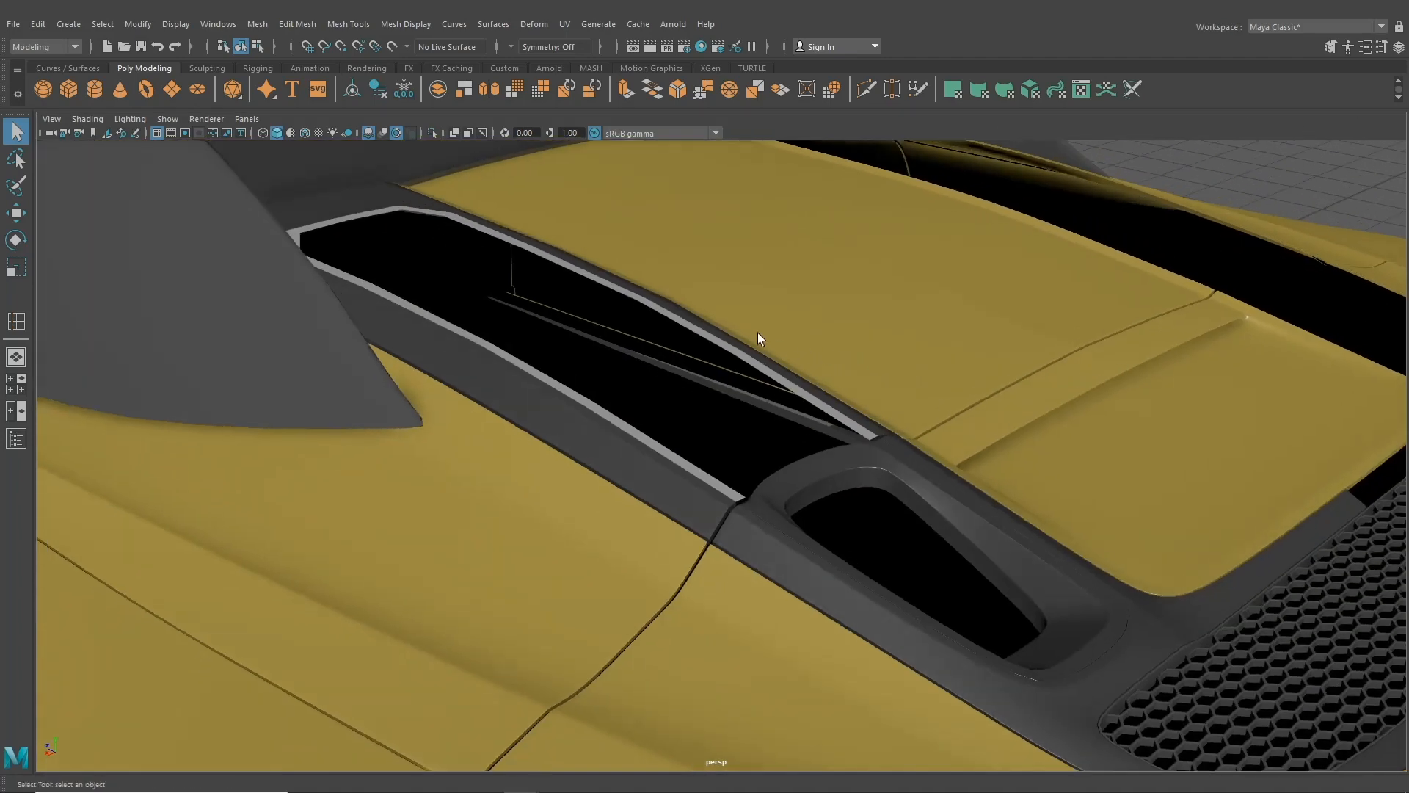
pyautogui.keyDown('alt'); pyautogui.moveTo(758, 332); pyautogui.dragTo(795, 354, button='right'); pyautogui.keyUp('alt')
pyautogui.click(796, 377)
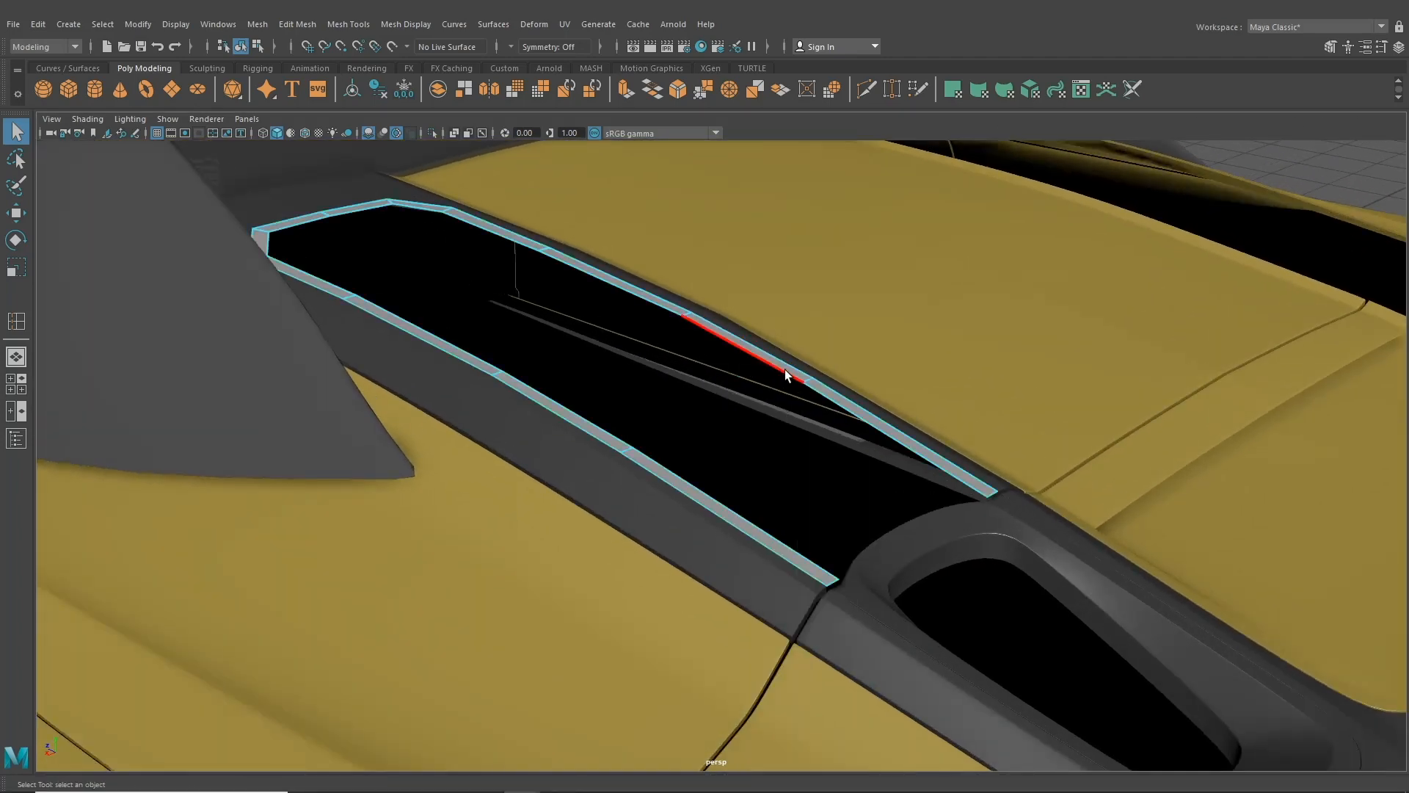
pyautogui.click(888, 448)
pyautogui.hotkey('ctrl', 'e')
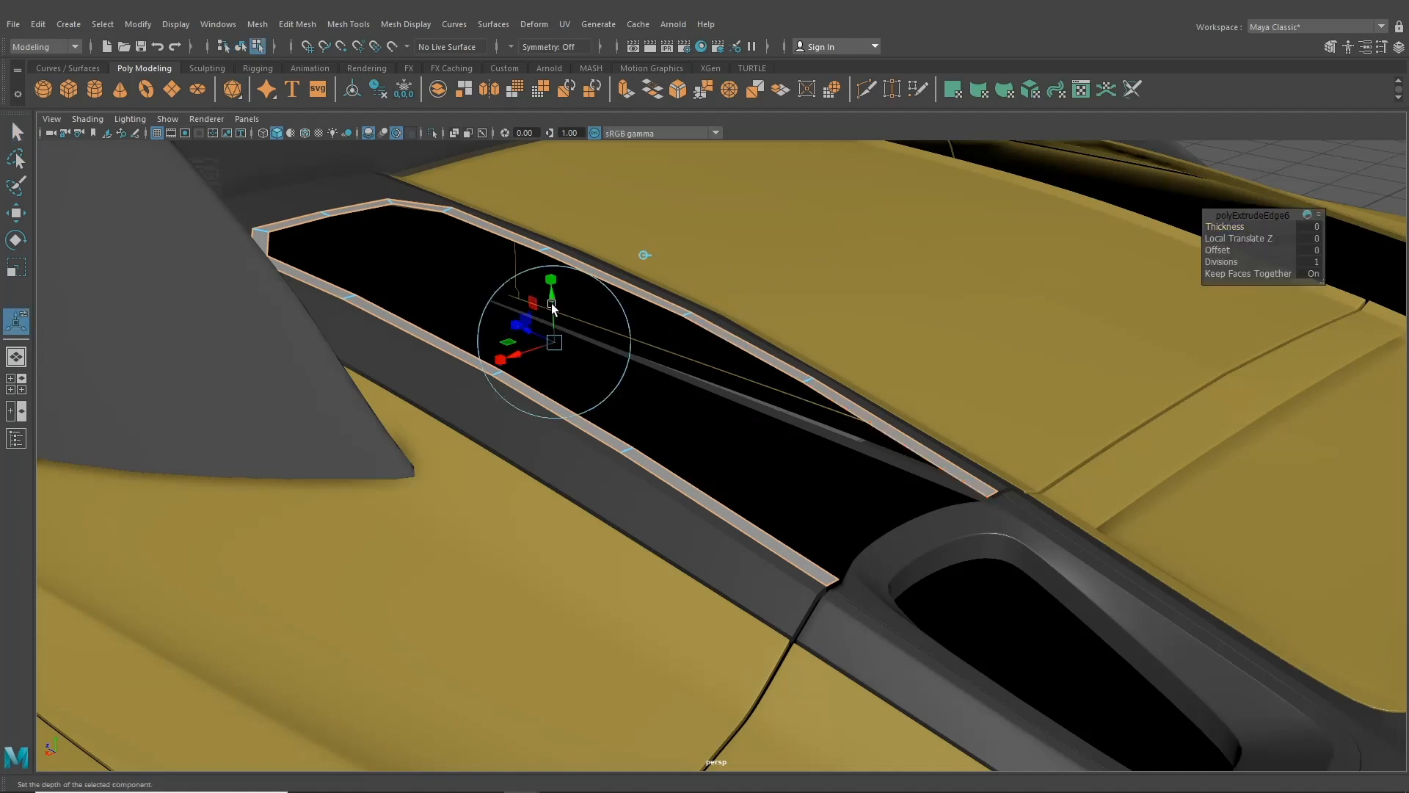
pyautogui.moveTo(554, 304); pyautogui.dragTo(555, 307)
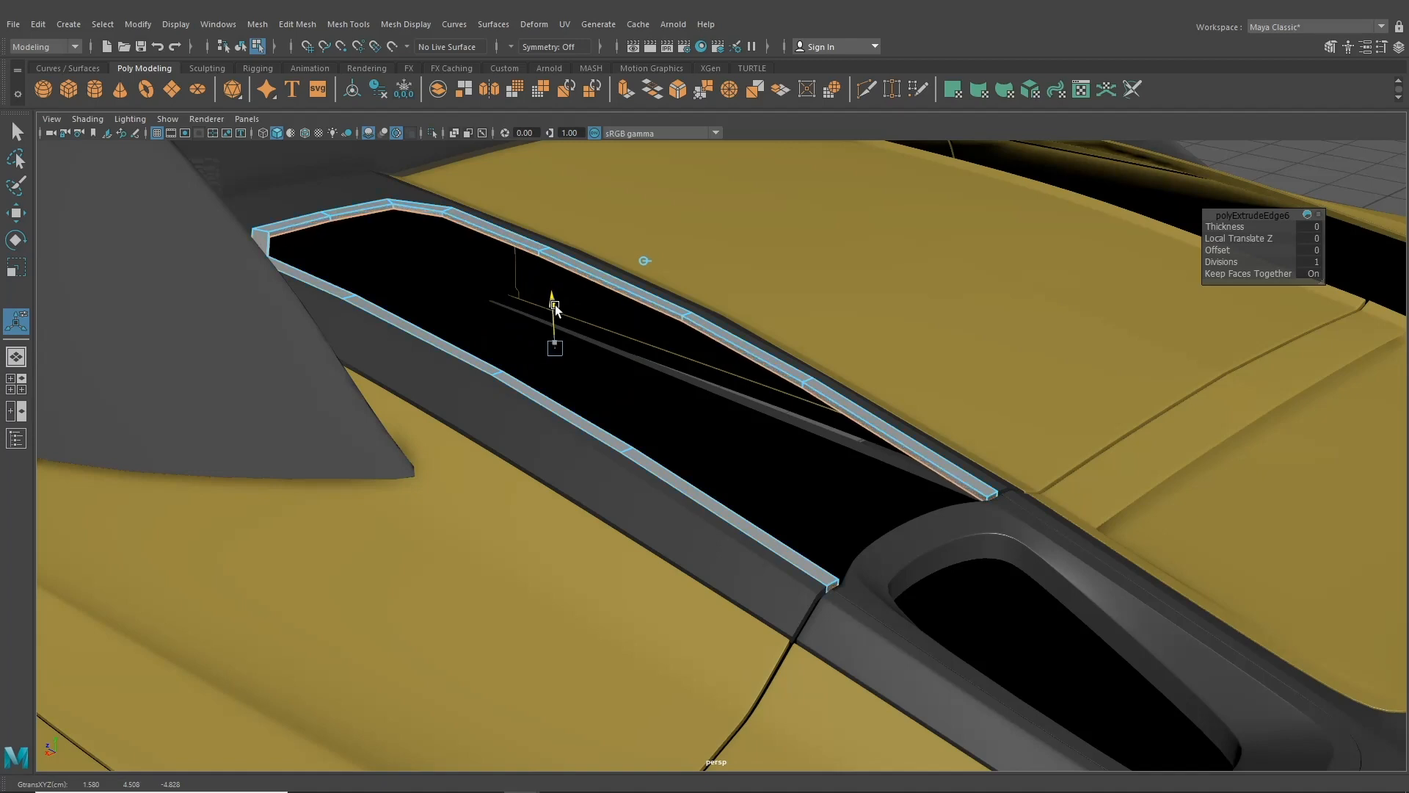
# - Extrude the trim's new inner border edges again, deeper into the opening, to form its inner wall
pyautogui.click(617, 284)
pyautogui.hotkey('ctrl', 'e')
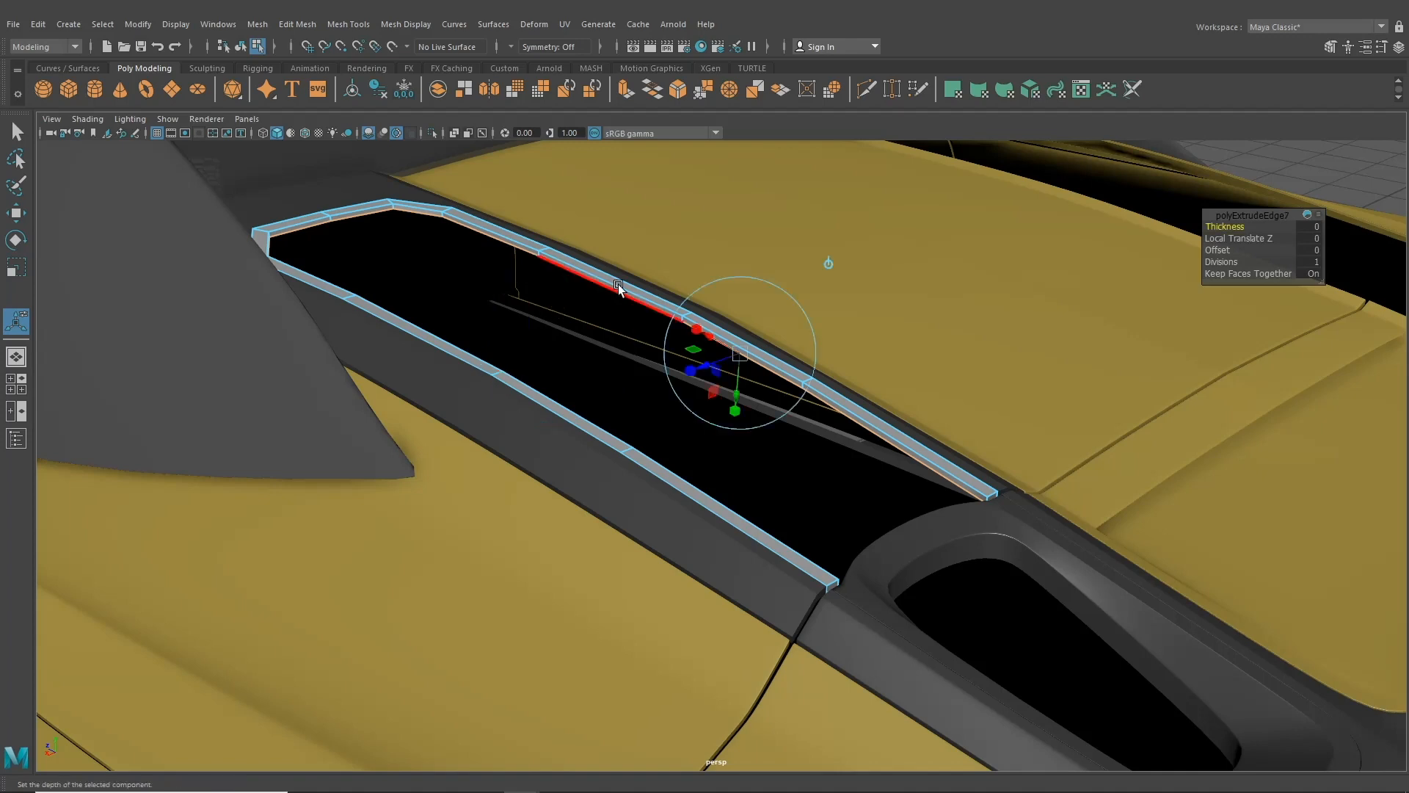
pyautogui.click(555, 345)
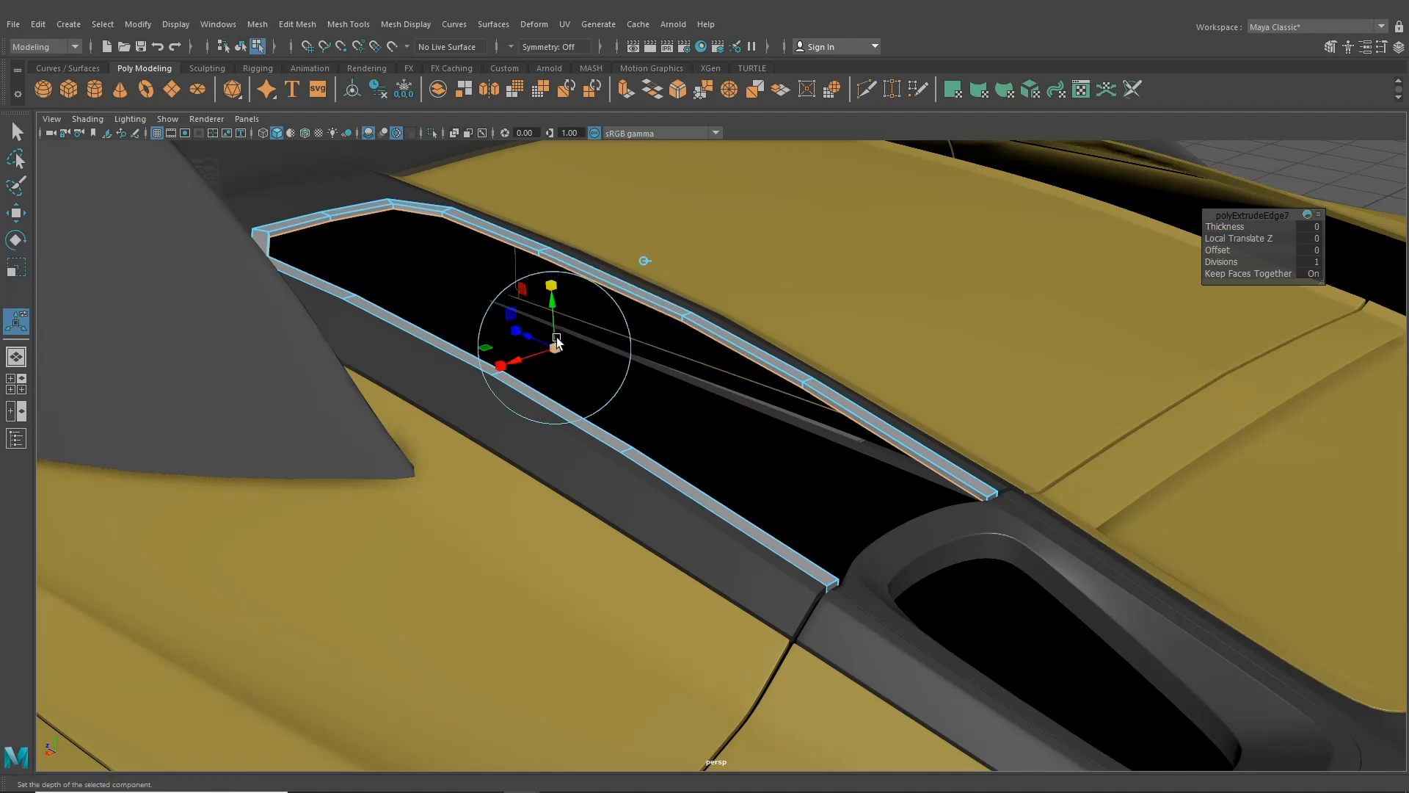
pyautogui.moveTo(554, 308); pyautogui.dragTo(201, 73)
pyautogui.click(240, 48)
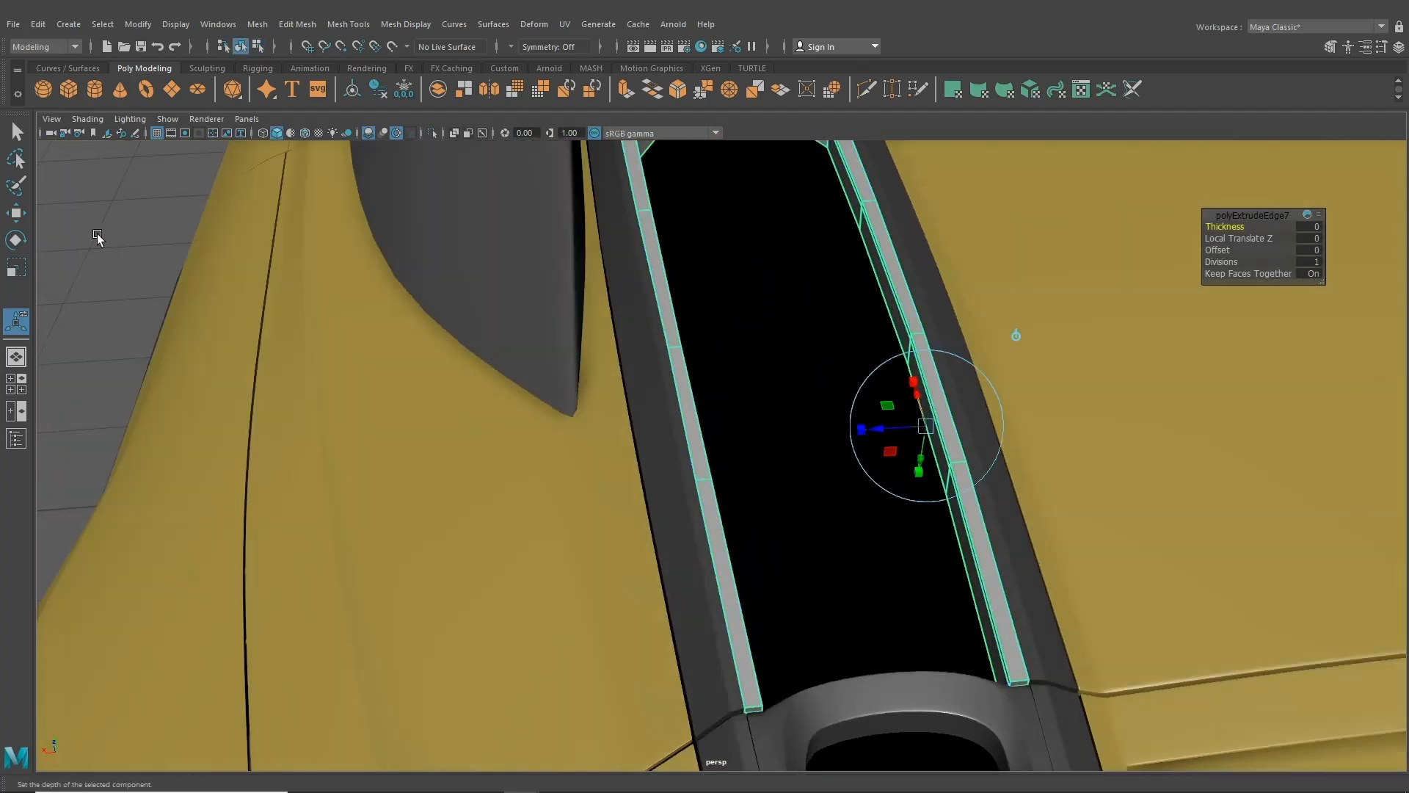
# - Insert an edge loop across each arm of the long trim, close to its end at the vent frame
pyautogui.scroll(5, 689, 412)
pyautogui.keyDown('alt'); pyautogui.moveTo(782, 519); pyautogui.dragTo(672, 398, button='middle'); pyautogui.keyUp('alt')
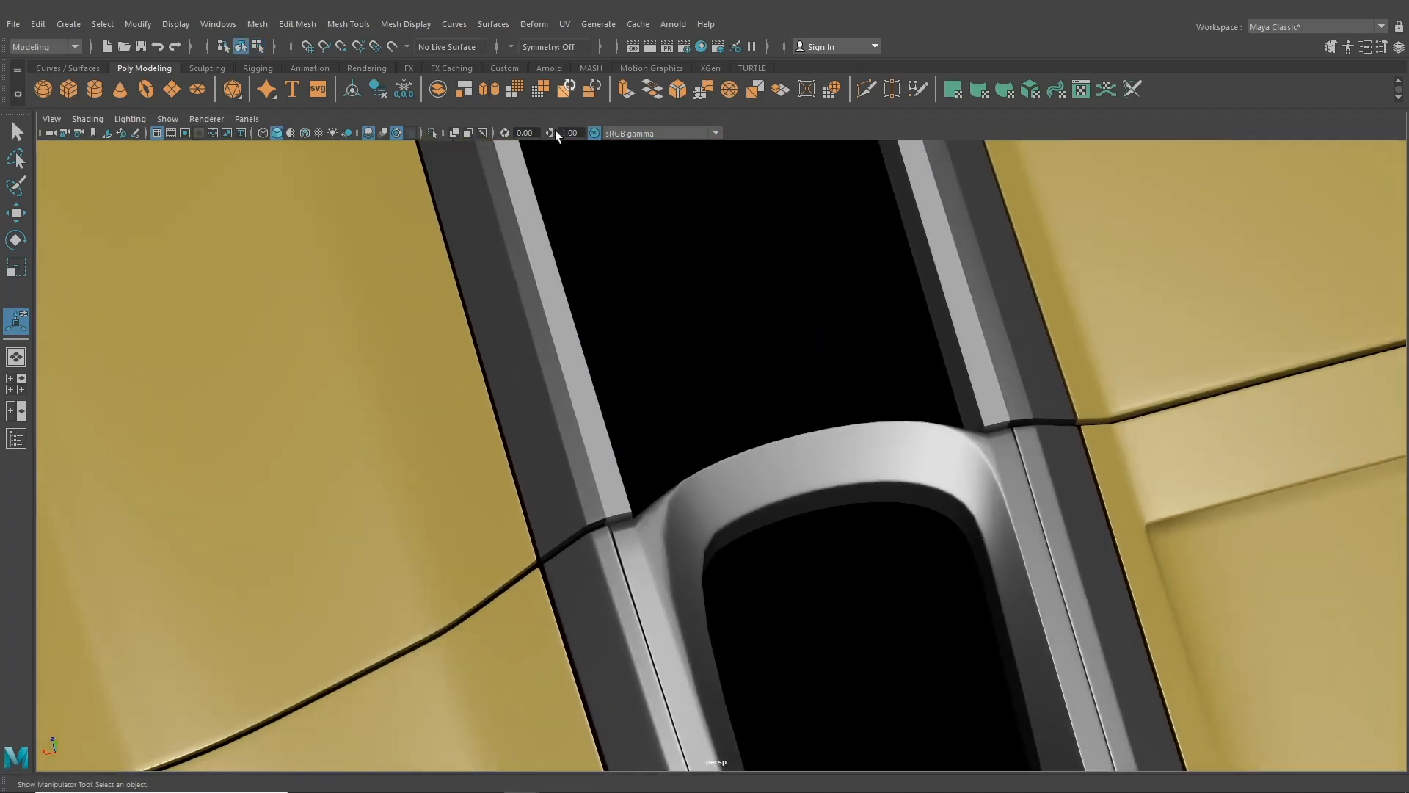
pyautogui.keyDown('alt'); pyautogui.moveTo(649, 485); pyautogui.dragTo(703, 349); pyautogui.keyUp('alt')
pyautogui.hotkey('ctrl', 'z')
pyautogui.moveTo(703, 336); pyautogui.dragTo(709, 377, button='right')
pyautogui.click(699, 330)
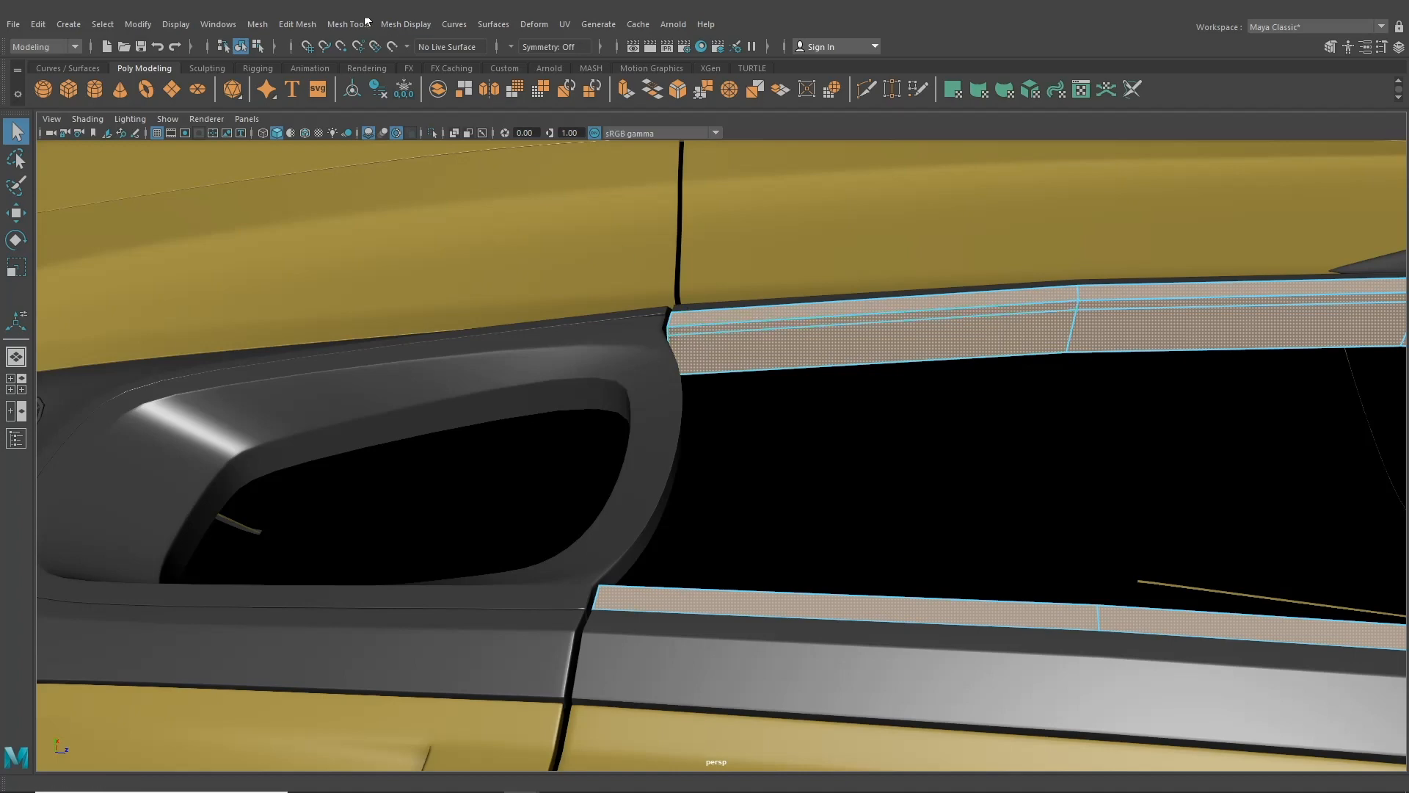
pyautogui.click(349, 24)
pyautogui.click(389, 135)
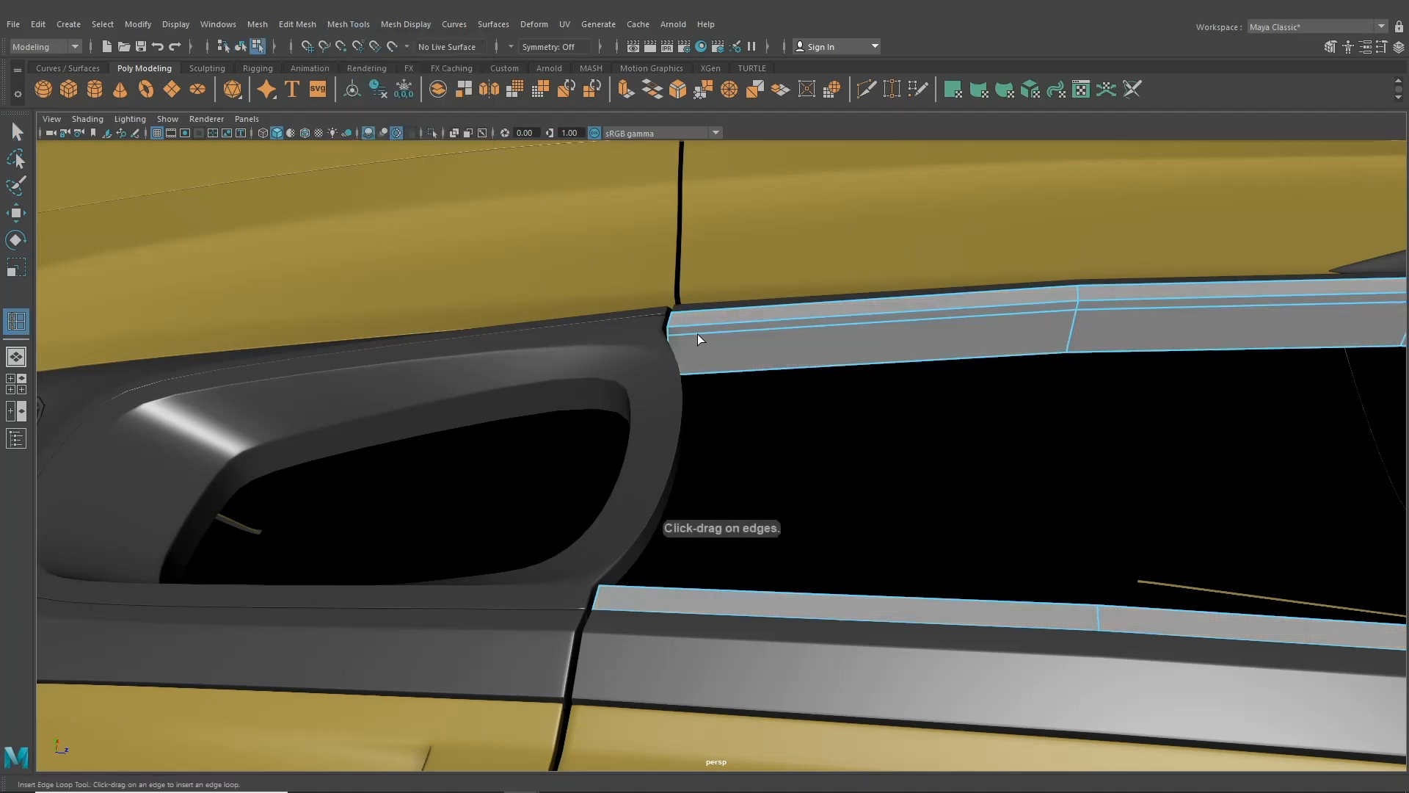
pyautogui.click(696, 333)
pyautogui.keyDown('alt'); pyautogui.moveTo(694, 333); pyautogui.dragTo(713, 547); pyautogui.keyUp('alt')
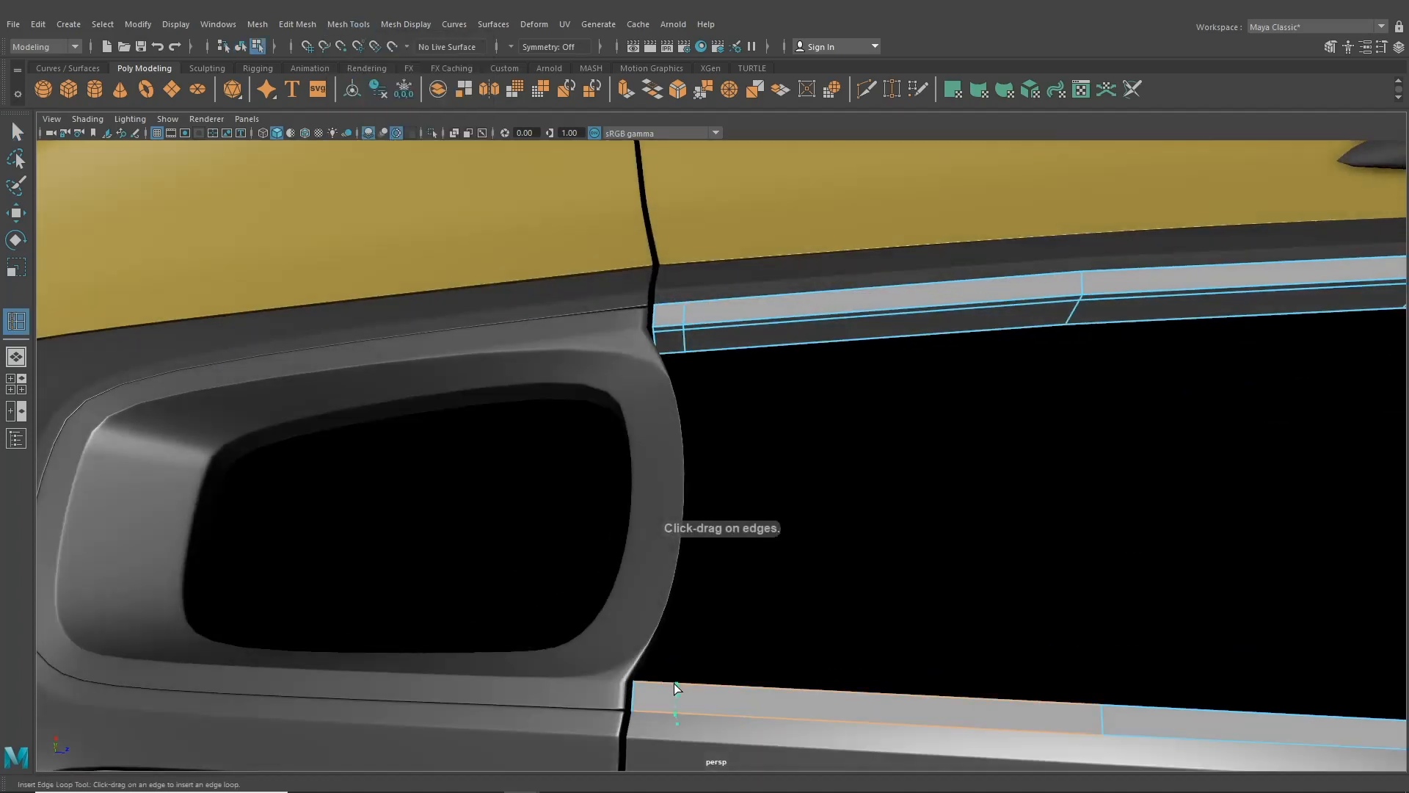
pyautogui.moveTo(674, 684); pyautogui.dragTo(666, 685)
pyautogui.click(16, 131)
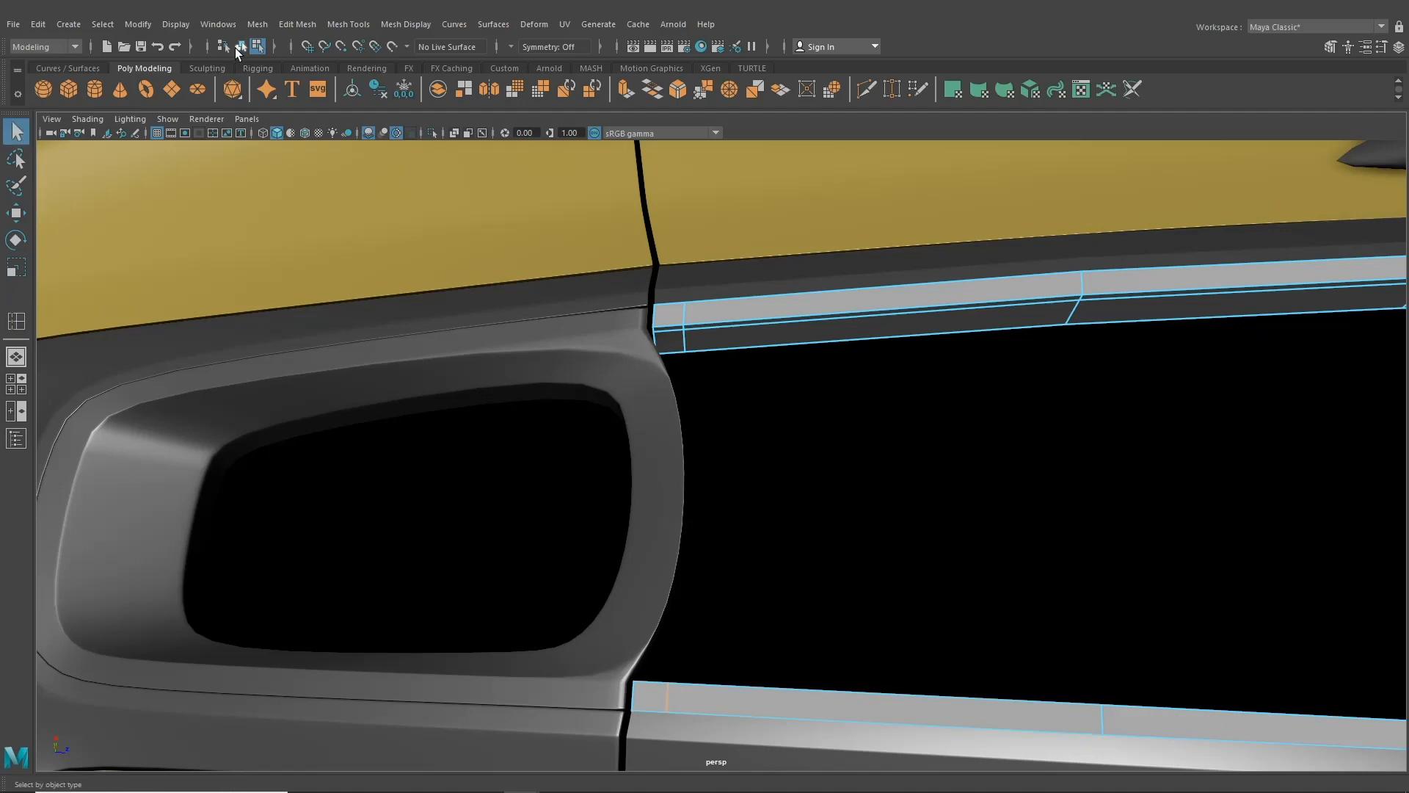
# - Show the vent frame unsmoothed and delete the extra edge loop running along the long trim's inner wall
pyautogui.click(635, 399)
pyautogui.press('1')
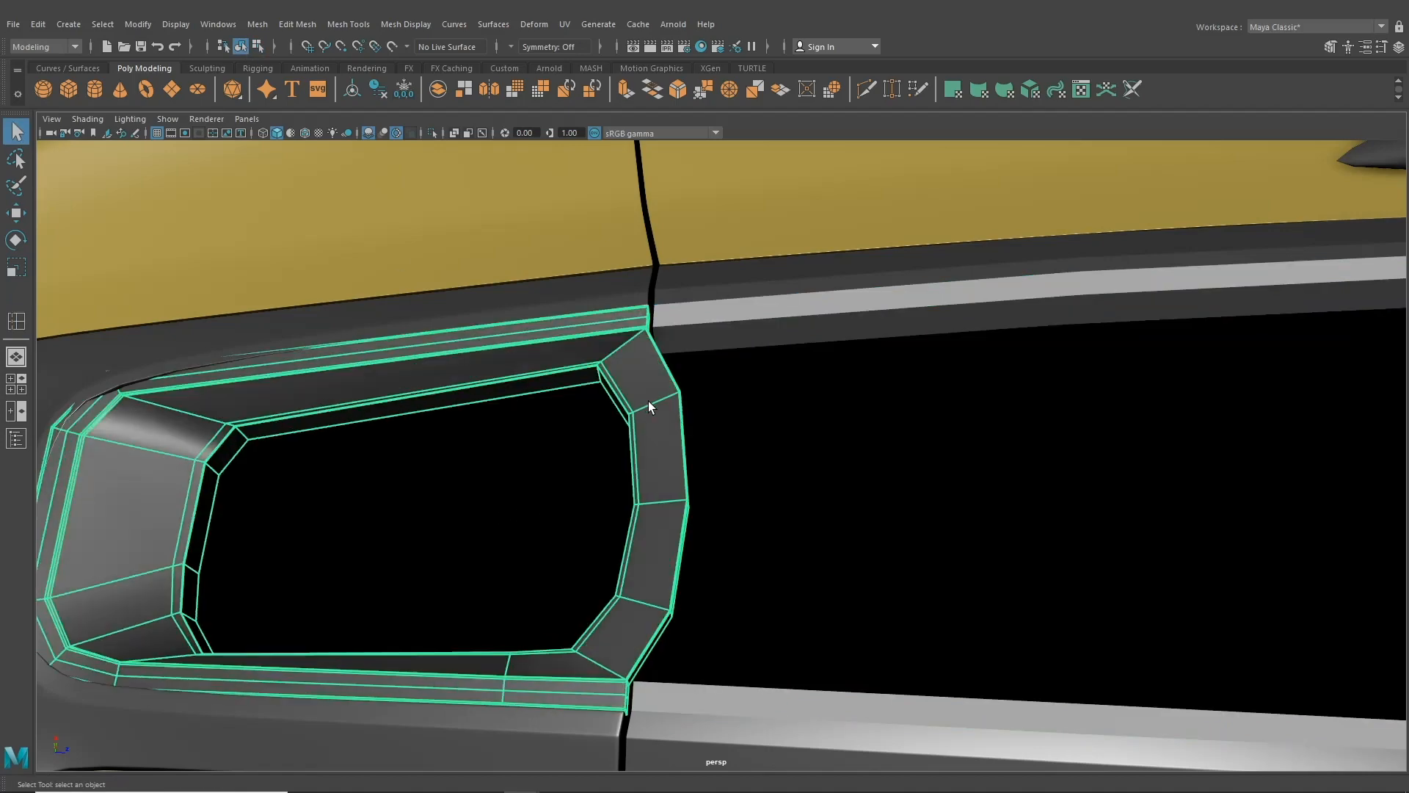
pyautogui.keyDown('alt'); pyautogui.moveTo(649, 400); pyautogui.dragTo(684, 328); pyautogui.keyUp('alt')
pyautogui.click(706, 333)
pyautogui.moveTo(705, 332); pyautogui.dragTo(702, 281, button='right')
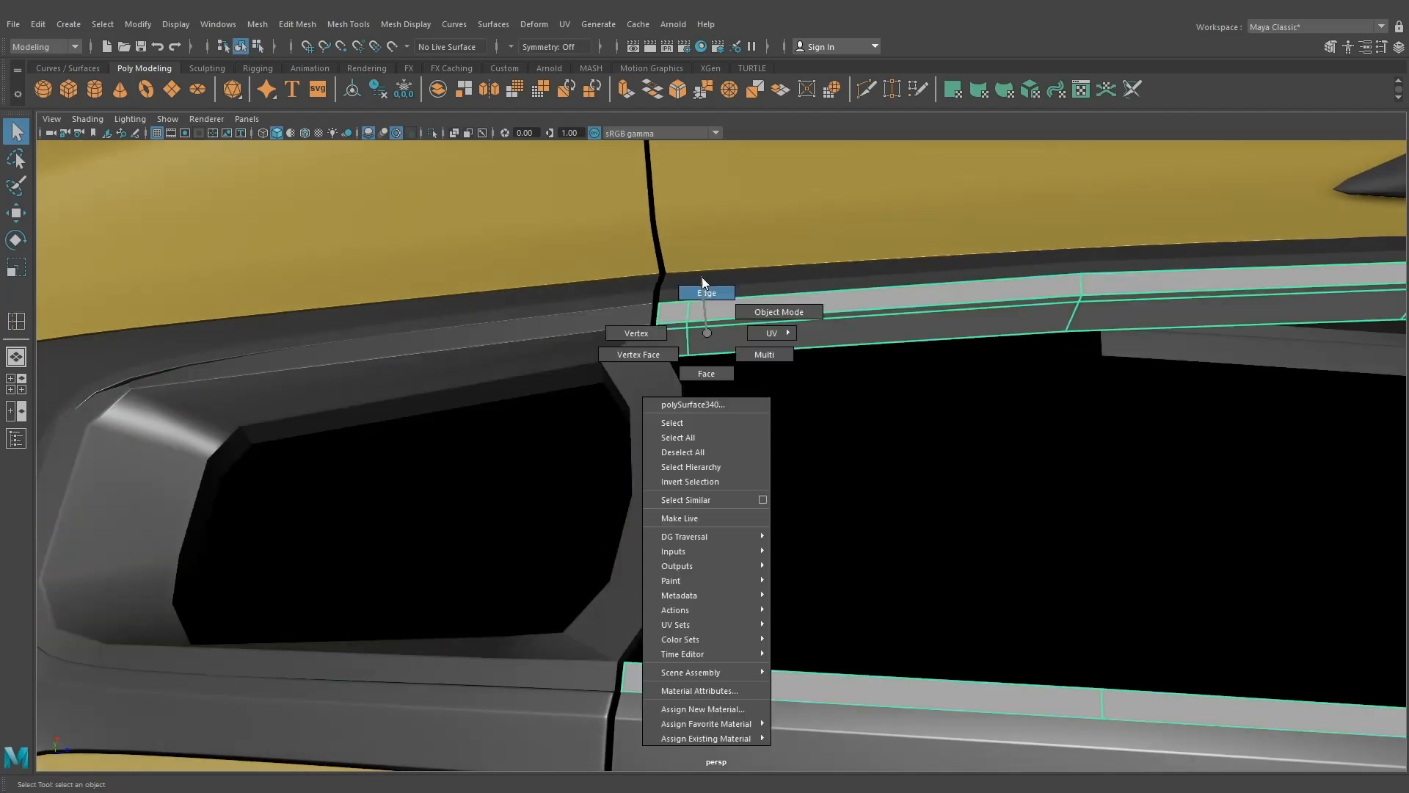
pyautogui.moveTo(707, 333); pyautogui.dragTo(709, 299, button='right')
pyautogui.doubleClick(724, 325)
pyautogui.scroll(-3, 720, 438)
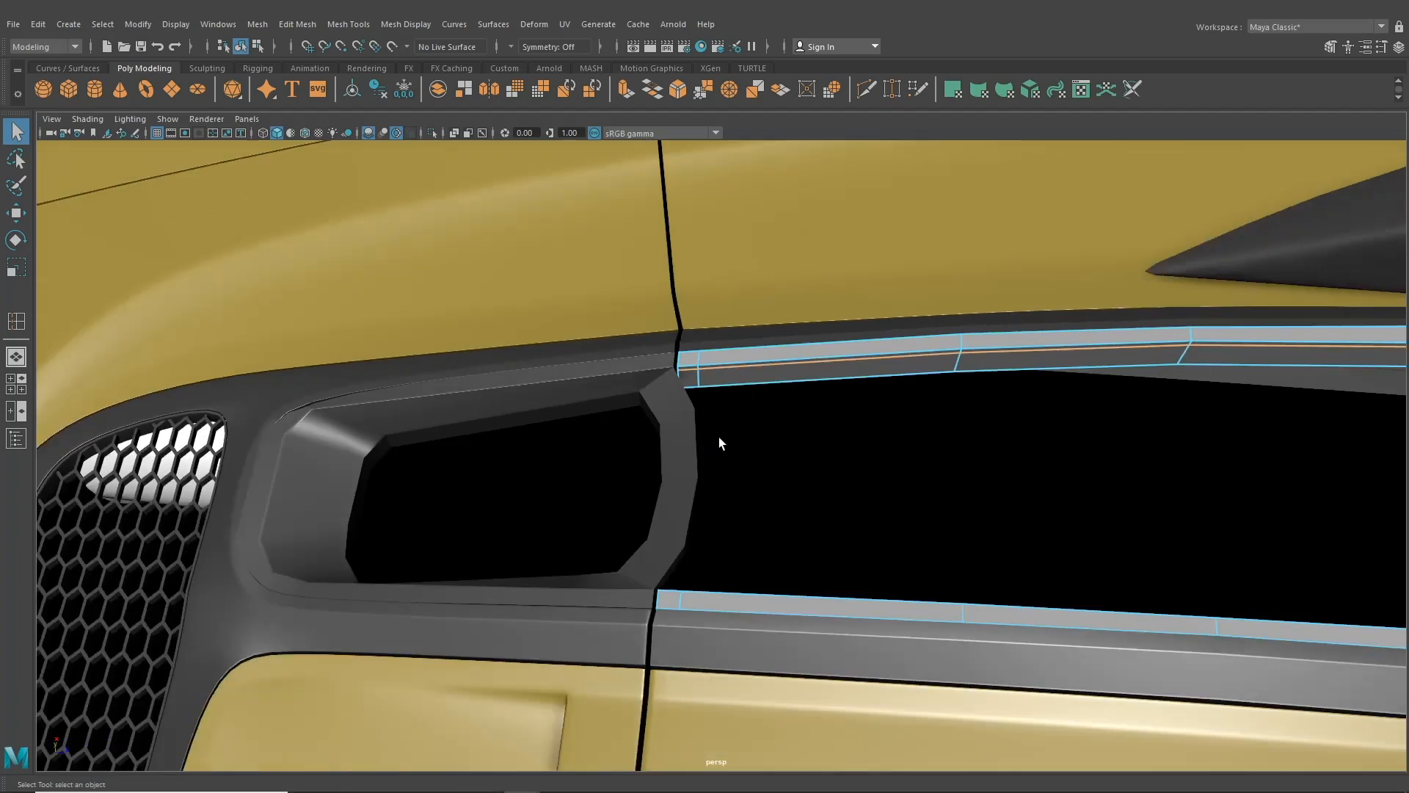
pyautogui.keyDown('alt'); pyautogui.moveTo(720, 437); pyautogui.dragTo(838, 425); pyautogui.keyUp('alt')
pyautogui.press('w')
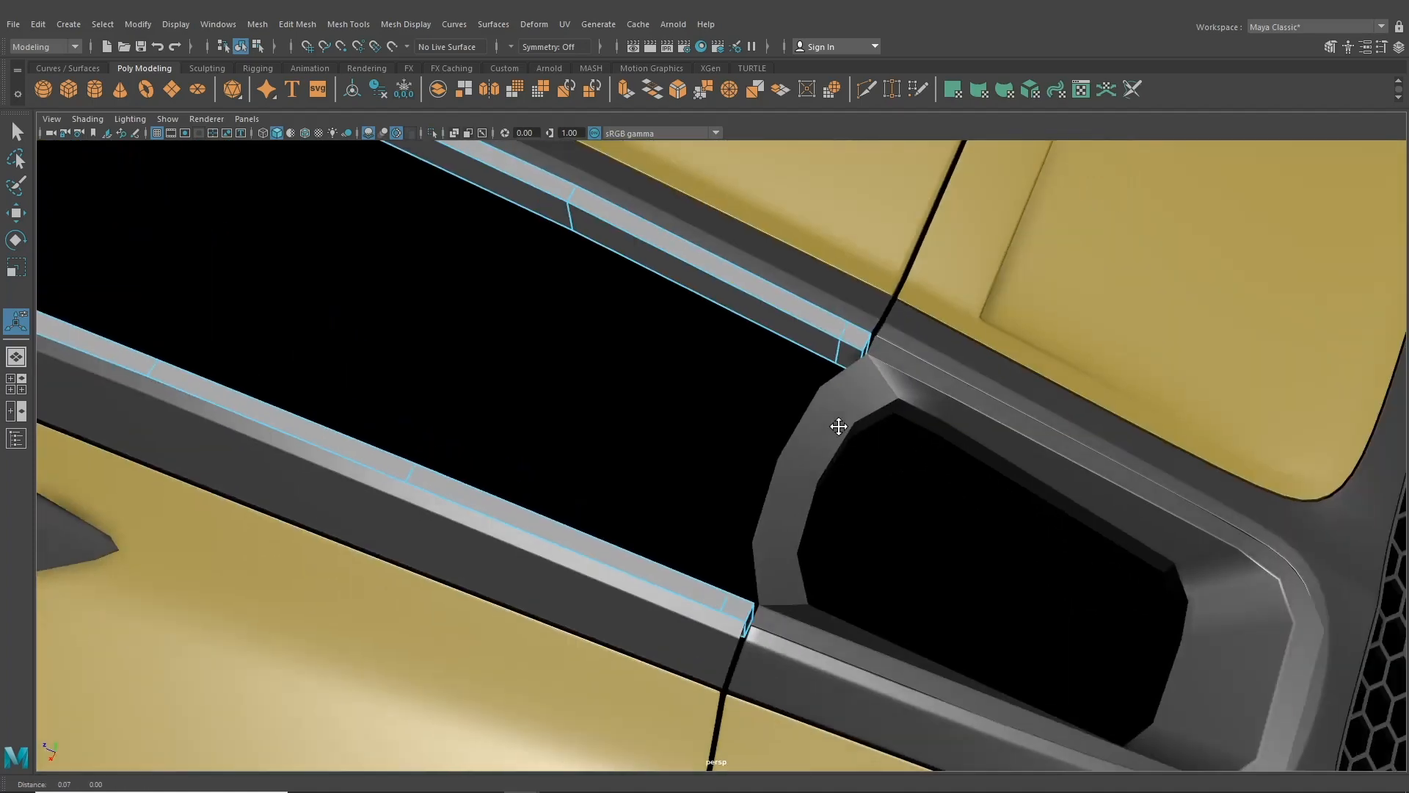
# - Bridge the small facing inner end faces of the trim's two arms with a straight crossbar beside the vent frame
pyautogui.keyDown('alt'); pyautogui.moveTo(839, 427); pyautogui.dragTo(826, 424, button='middle'); pyautogui.keyUp('alt')
pyautogui.keyDown('alt'); pyautogui.moveTo(826, 424); pyautogui.dragTo(774, 397); pyautogui.keyUp('alt')
pyautogui.moveTo(697, 343); pyautogui.dragTo(702, 367, button='right')
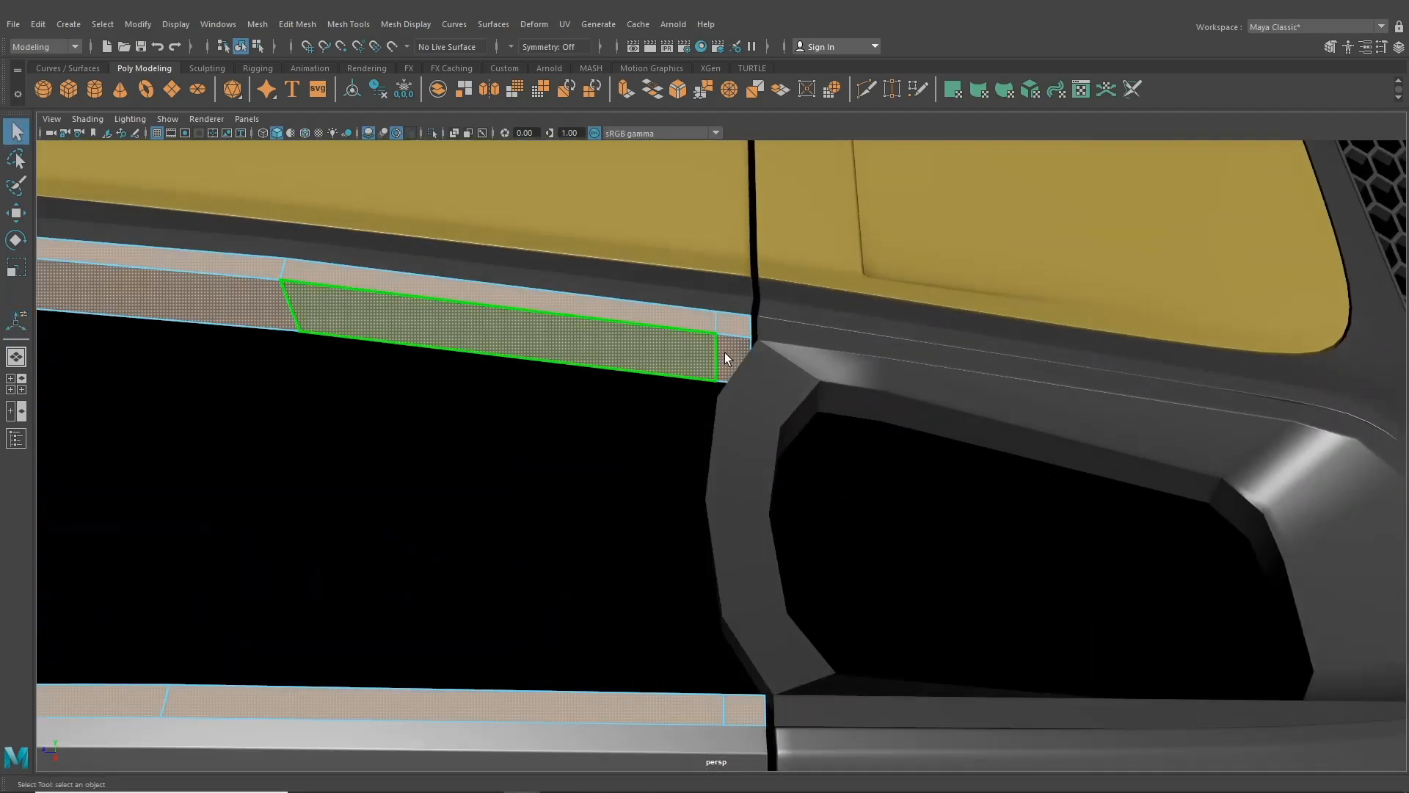
pyautogui.click(725, 351)
pyautogui.keyDown('alt'); pyautogui.moveTo(667, 539); pyautogui.dragTo(919, 499); pyautogui.keyUp('alt')
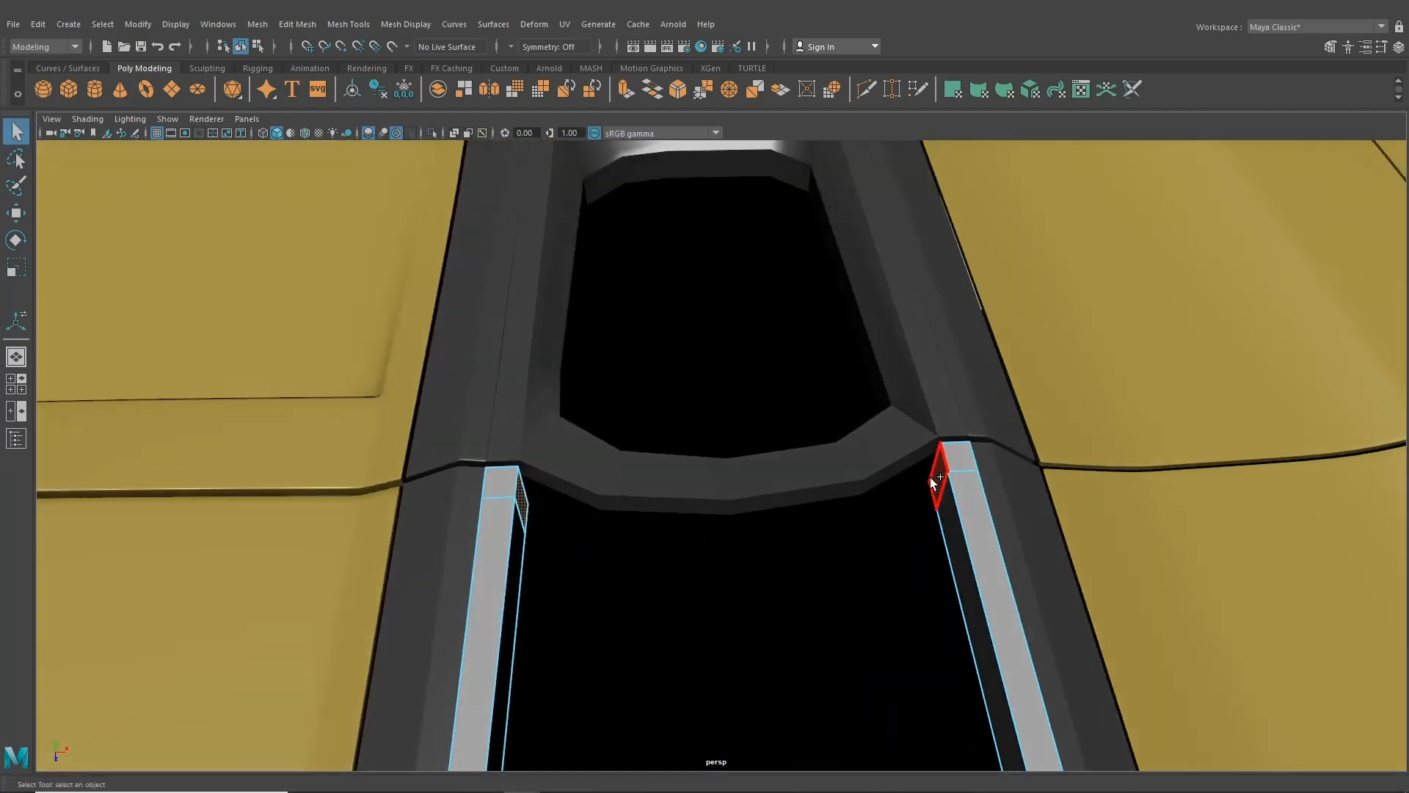
pyautogui.click(304, 28)
pyautogui.moveTo(261, 29)
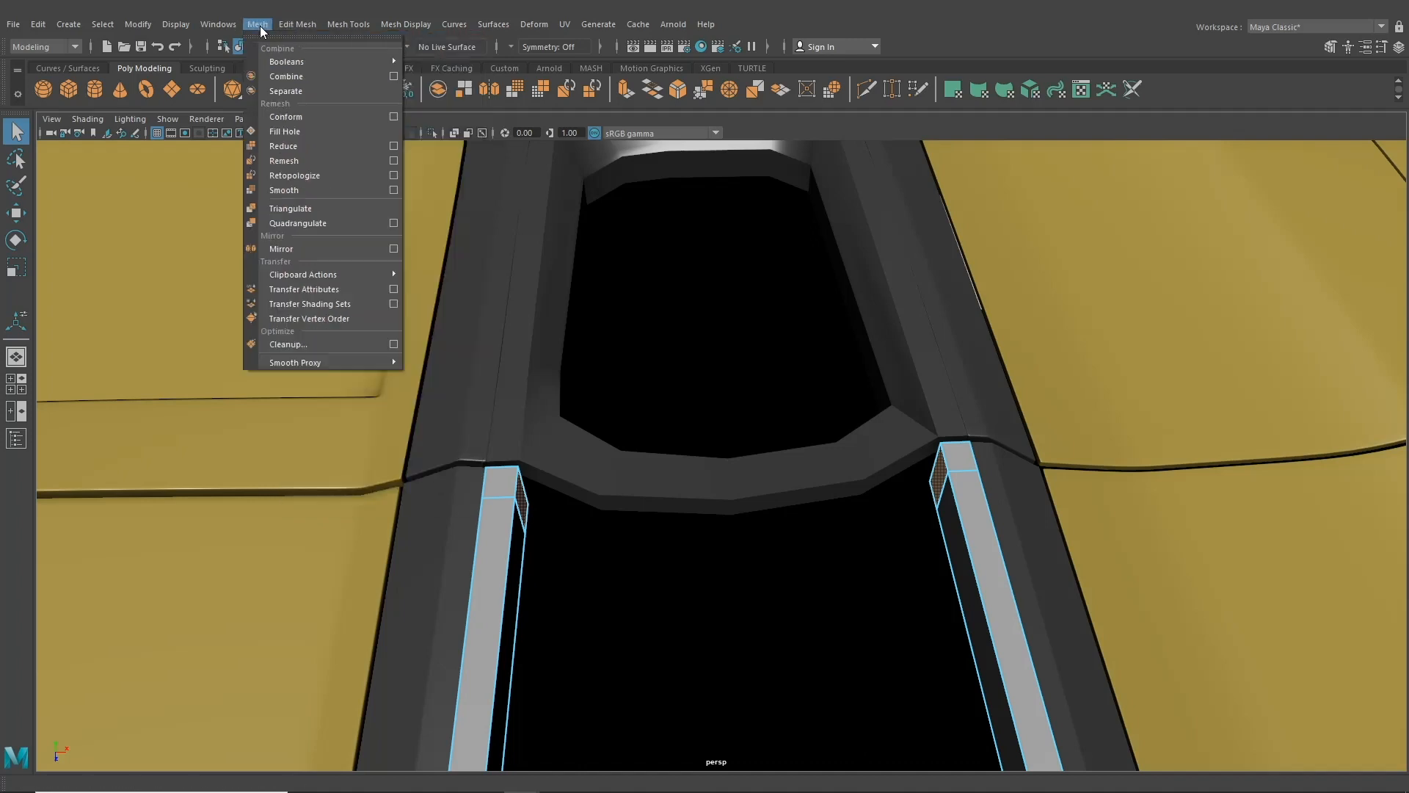
pyautogui.click(319, 93)
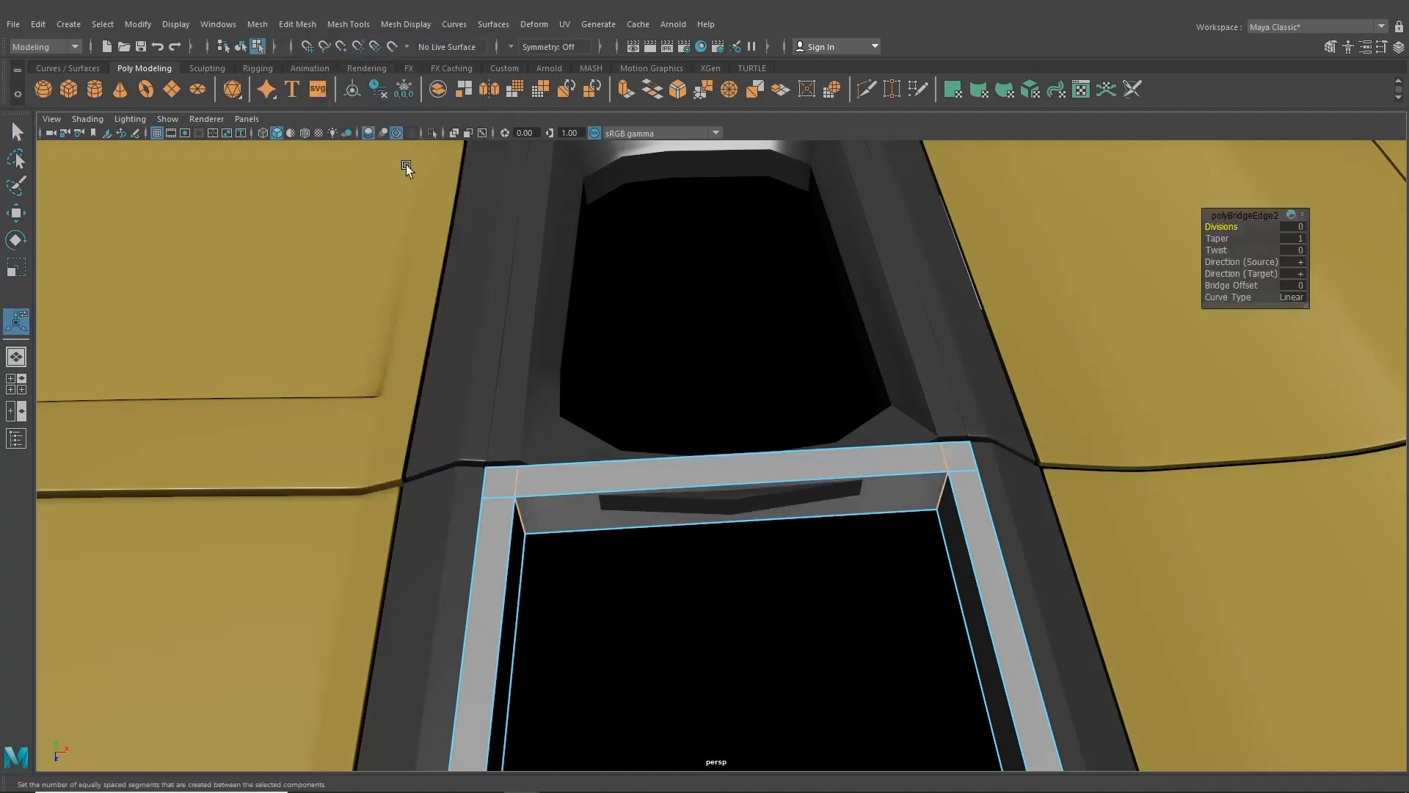
pyautogui.keyDown('alt'); pyautogui.moveTo(702, 451); pyautogui.dragTo(660, 418); pyautogui.keyUp('alt')
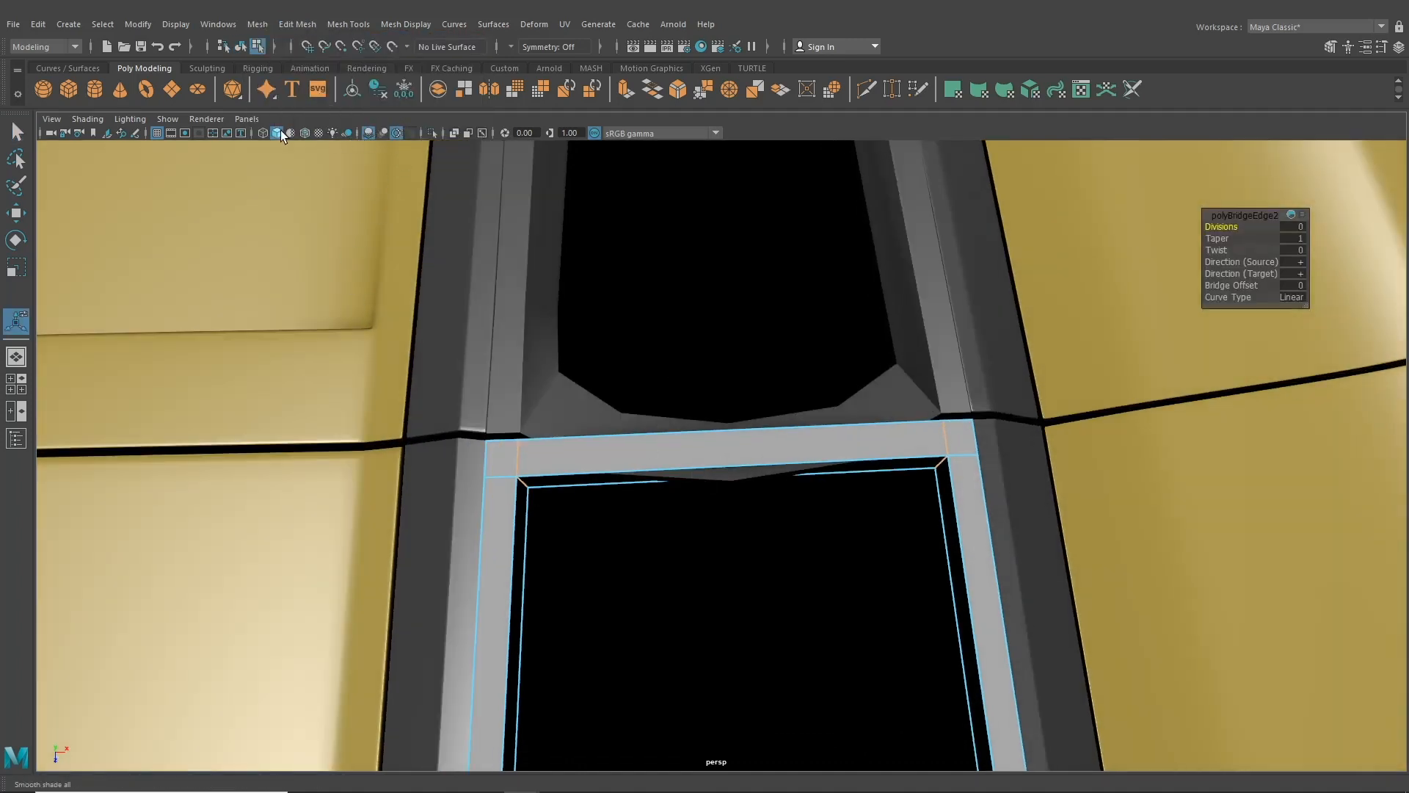
# - Show the wireframe over the shaded model and insert three edge loops across the new crossbar, at its middle and on either side
pyautogui.click(304, 133)
pyautogui.moveTo(641, 350)
pyautogui.keyDown('alt'); pyautogui.mouseDown()
pyautogui.moveTo(485, 461)
pyautogui.moveTo(422, 434)
pyautogui.mouseUp(); pyautogui.keyUp('alt')
pyautogui.click(365, 25)
pyautogui.click(380, 135)
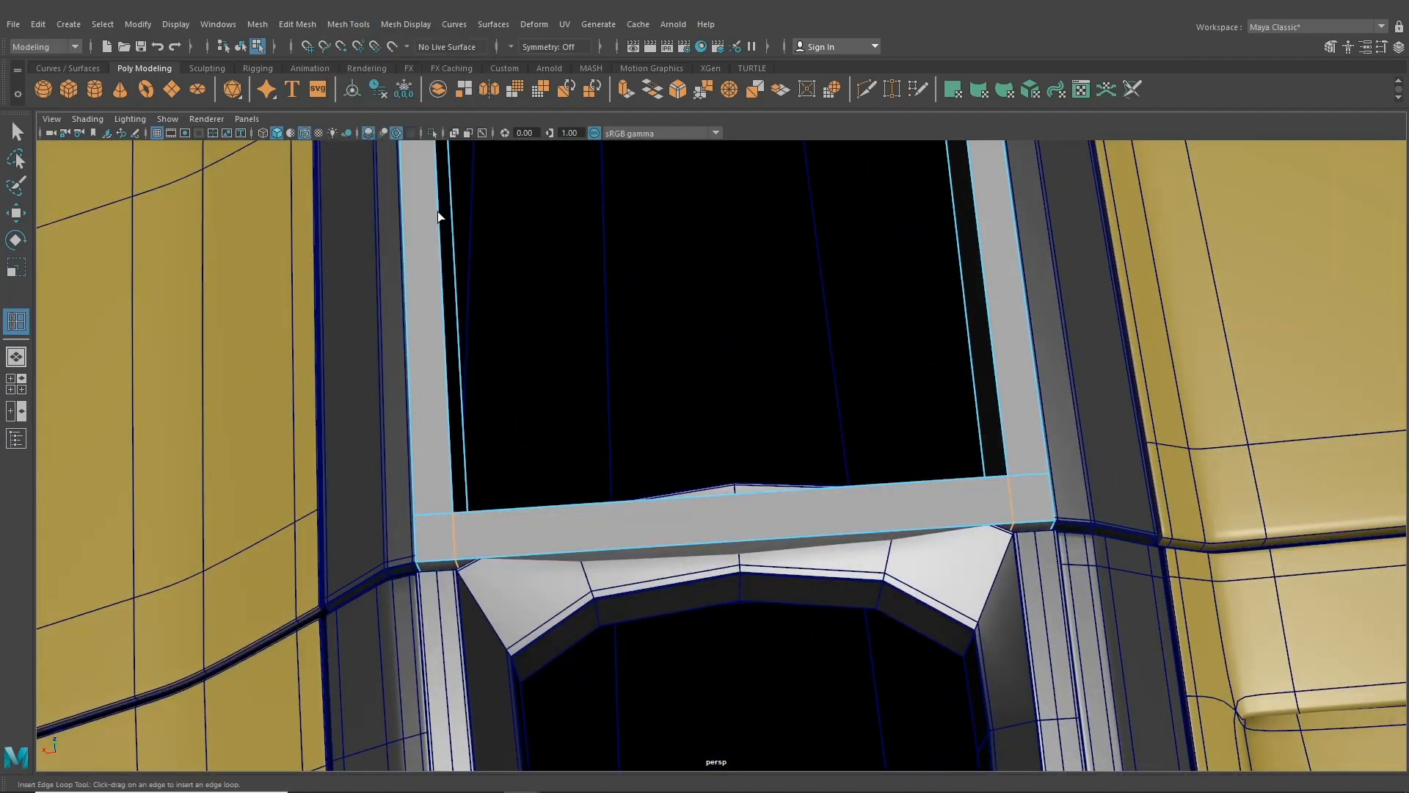
pyautogui.moveTo(568, 507); pyautogui.dragTo(564, 506)
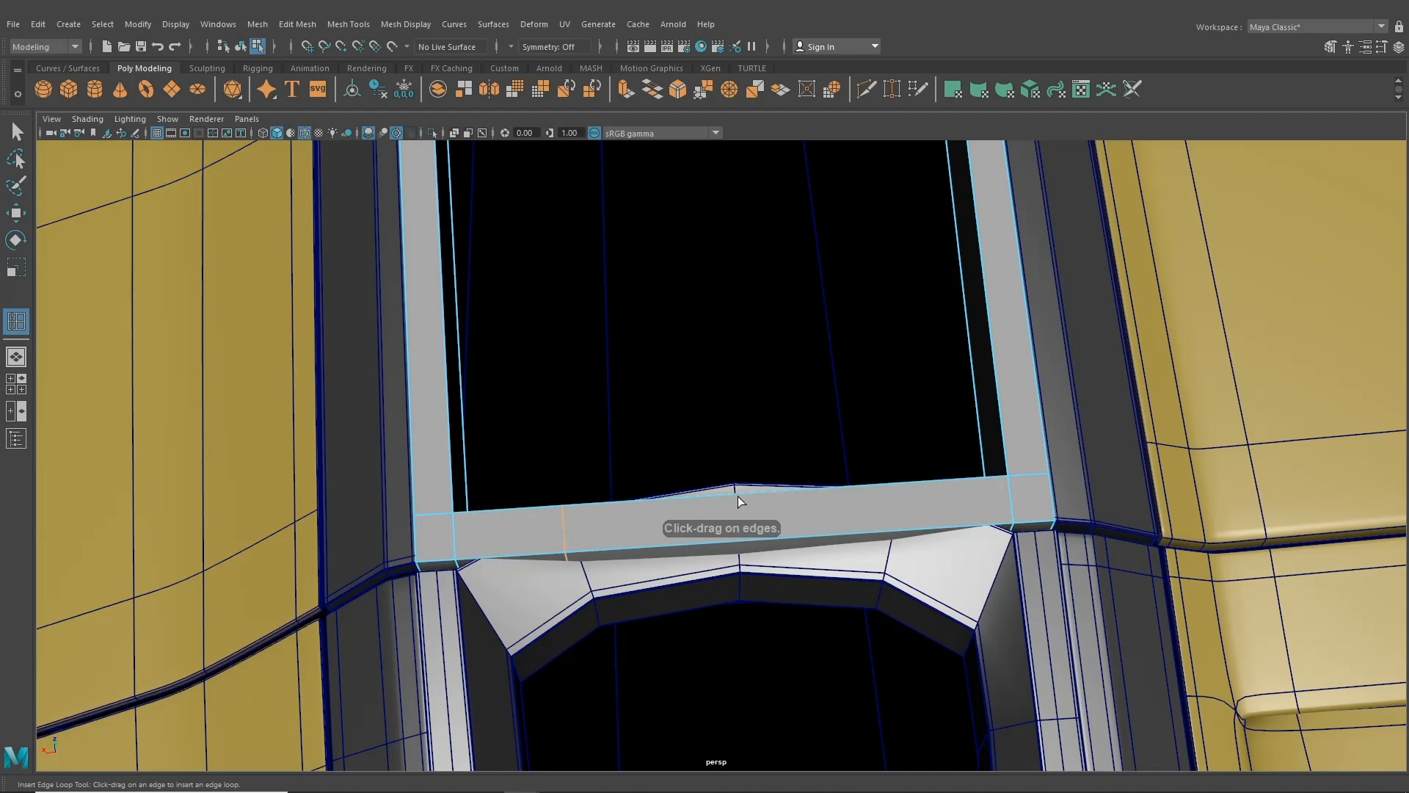
pyautogui.click(902, 486)
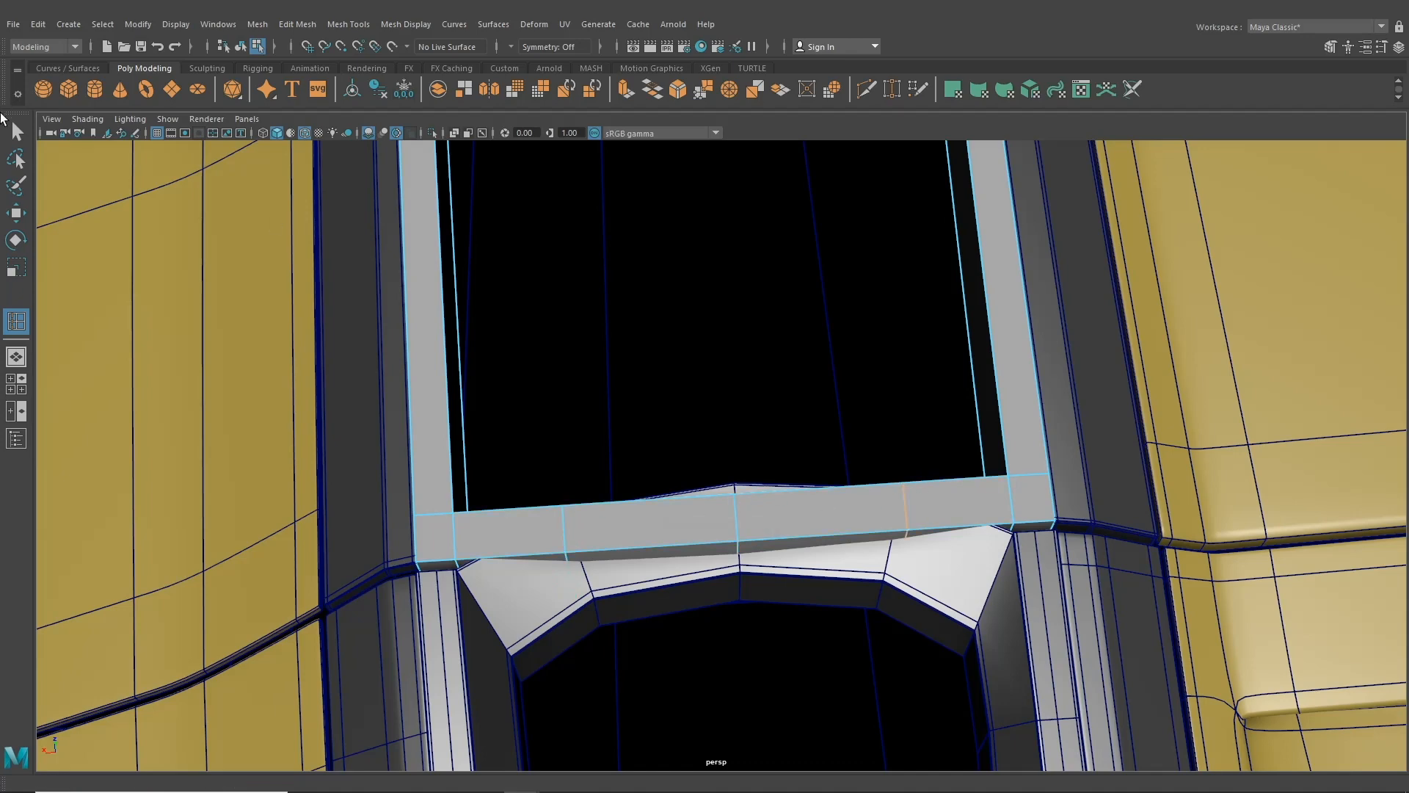
# - Select the loop of inner wall faces around the long opening's trim and delete it
pyautogui.press('q')
pyautogui.moveTo(434, 325); pyautogui.dragTo(436, 378, button='right')
pyautogui.keyDown('alt'); pyautogui.moveTo(596, 411); pyautogui.dragTo(799, 367); pyautogui.keyUp('alt')
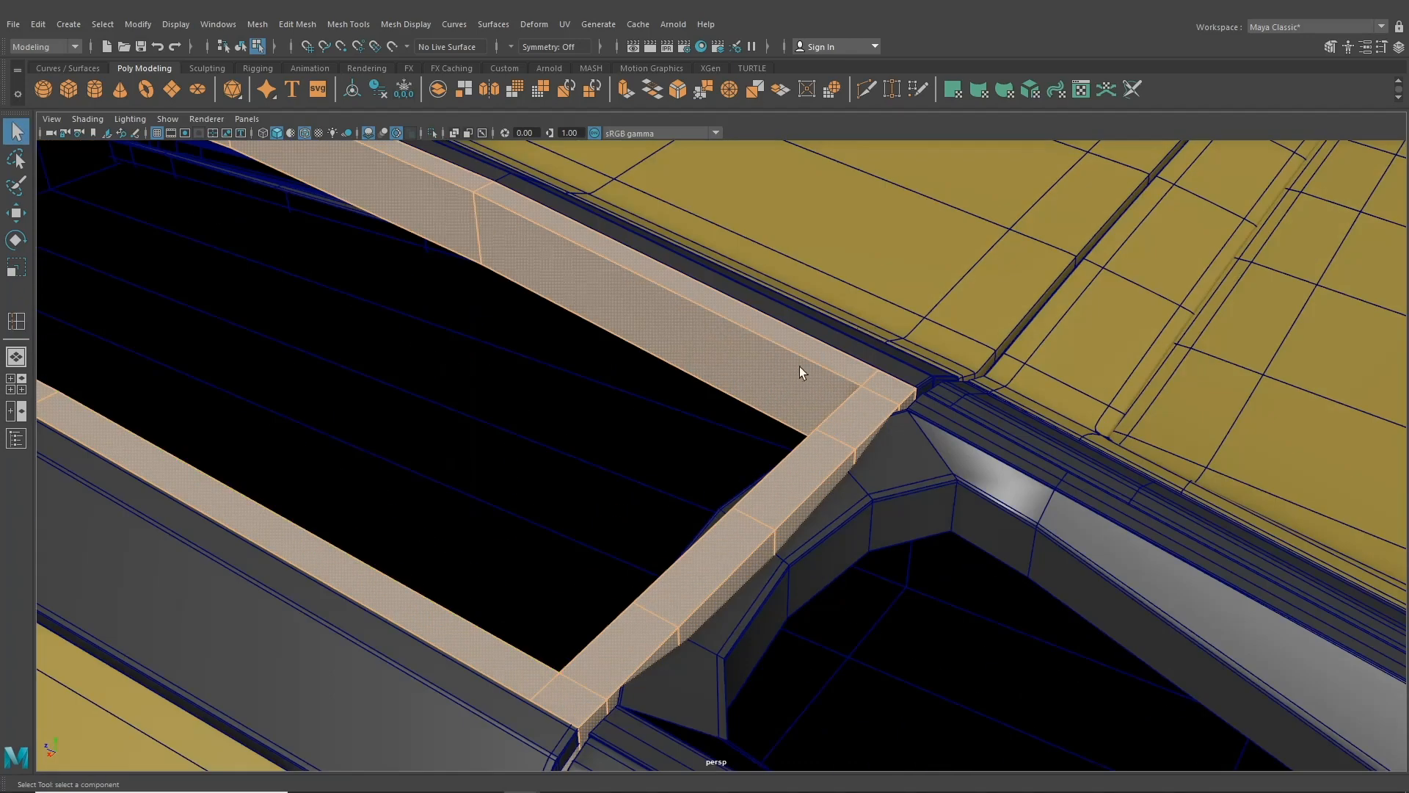
pyautogui.click(798, 367)
pyautogui.keyDown('shift'); pyautogui.doubleClick(408, 207); pyautogui.keyUp('shift')
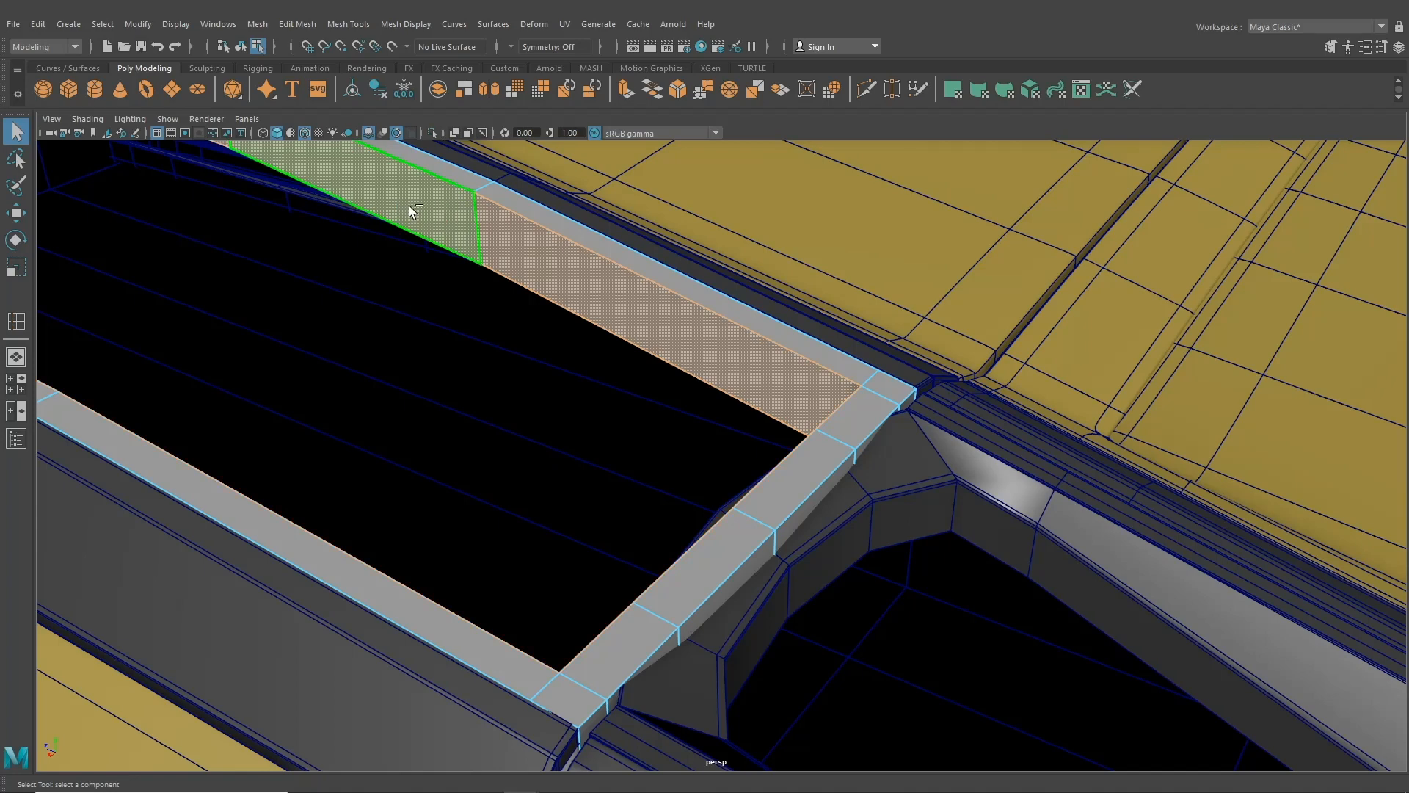
pyautogui.press('Delete')
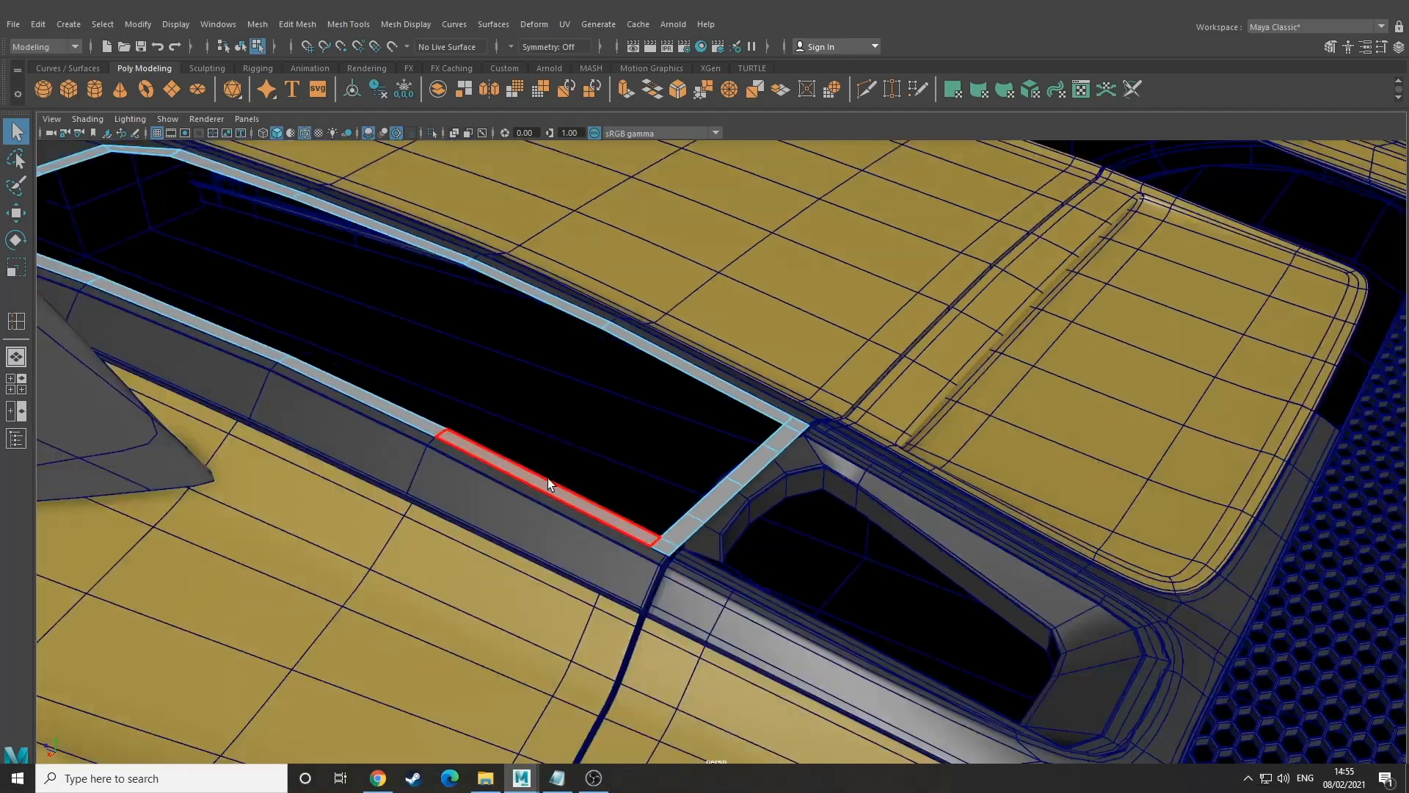
# - Move the crossbar's vertex pair nearest one arm away from the vent frame, following the frame's curved edge
pyautogui.keyDown('alt'); pyautogui.moveTo(548, 478); pyautogui.dragTo(916, 649, button='middle'); pyautogui.keyUp('alt')
pyautogui.keyDown('alt'); pyautogui.moveTo(916, 648); pyautogui.dragTo(942, 635); pyautogui.keyUp('alt')
pyautogui.keyDown('alt'); pyautogui.moveTo(942, 641); pyautogui.dragTo(688, 570, button='right'); pyautogui.keyUp('alt')
pyautogui.keyDown('alt'); pyautogui.moveTo(689, 569); pyautogui.dragTo(507, 506); pyautogui.keyUp('alt')
pyautogui.keyDown('alt'); pyautogui.moveTo(507, 506); pyautogui.dragTo(899, 402, button='middle'); pyautogui.keyUp('alt')
pyautogui.scroll(4, 899, 402)
pyautogui.keyDown('alt'); pyautogui.moveTo(710, 504); pyautogui.dragTo(597, 468); pyautogui.keyUp('alt')
pyautogui.scroll(4, 581, 449)
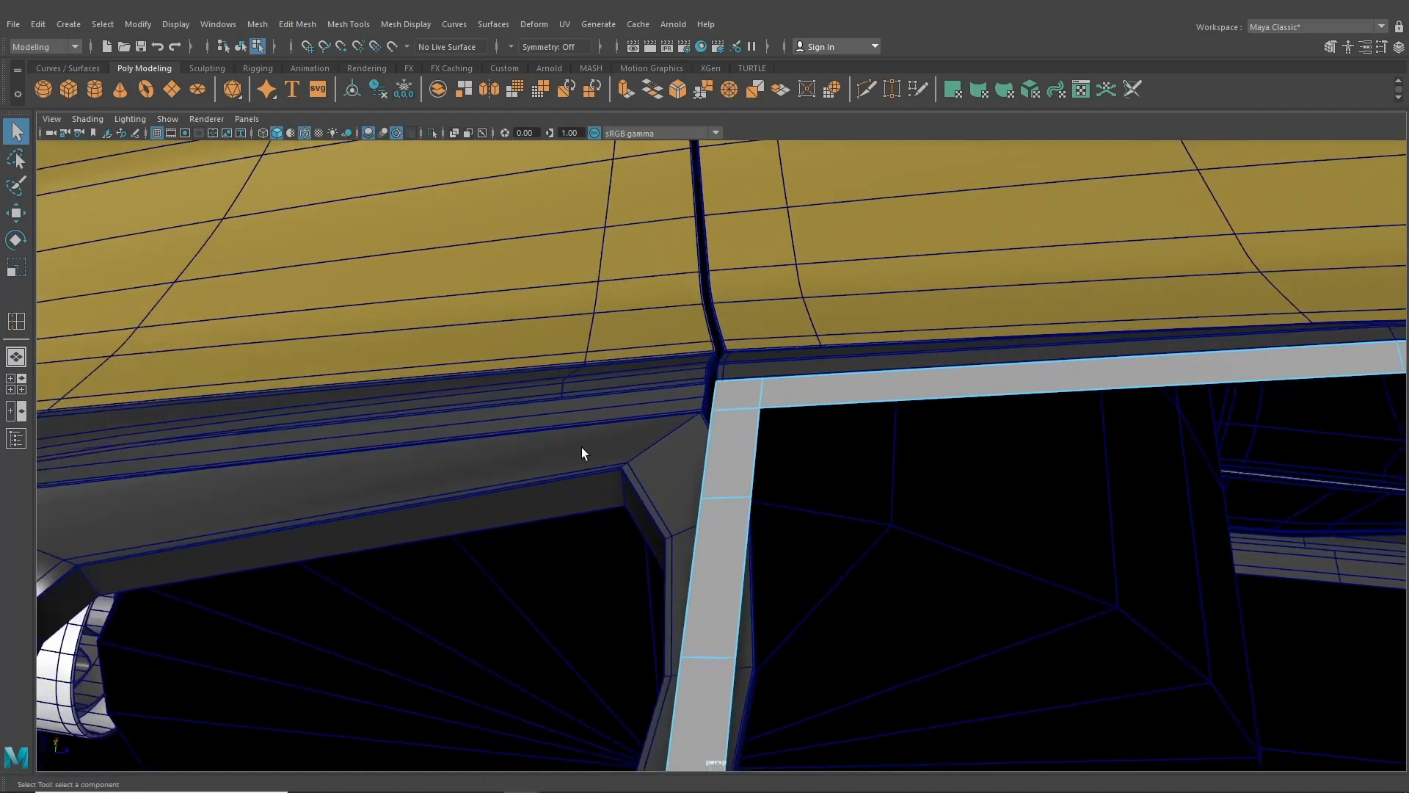
pyautogui.click(18, 215)
pyautogui.moveTo(717, 433); pyautogui.dragTo(652, 377, button='right')
pyautogui.scroll(3, 709, 440)
pyautogui.moveTo(684, 499); pyautogui.dragTo(703, 532)
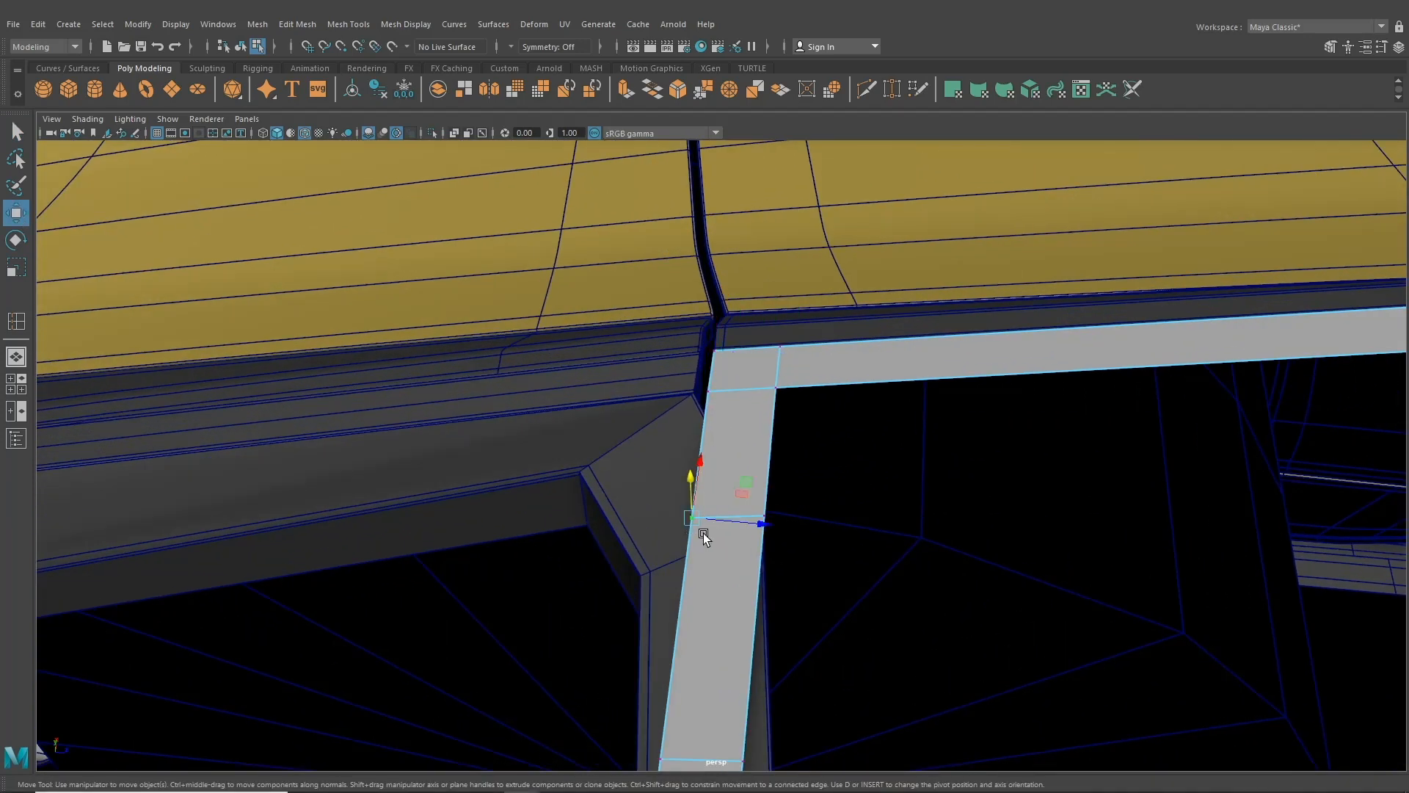
pyautogui.keyDown('shift'); pyautogui.click(763, 518); pyautogui.keyUp('shift')
pyautogui.moveTo(786, 519); pyautogui.dragTo(903, 531)
pyautogui.keyDown('alt'); pyautogui.moveTo(885, 540); pyautogui.dragTo(808, 536, button='middle'); pyautogui.keyUp('alt')
pyautogui.scroll(4, 808, 536)
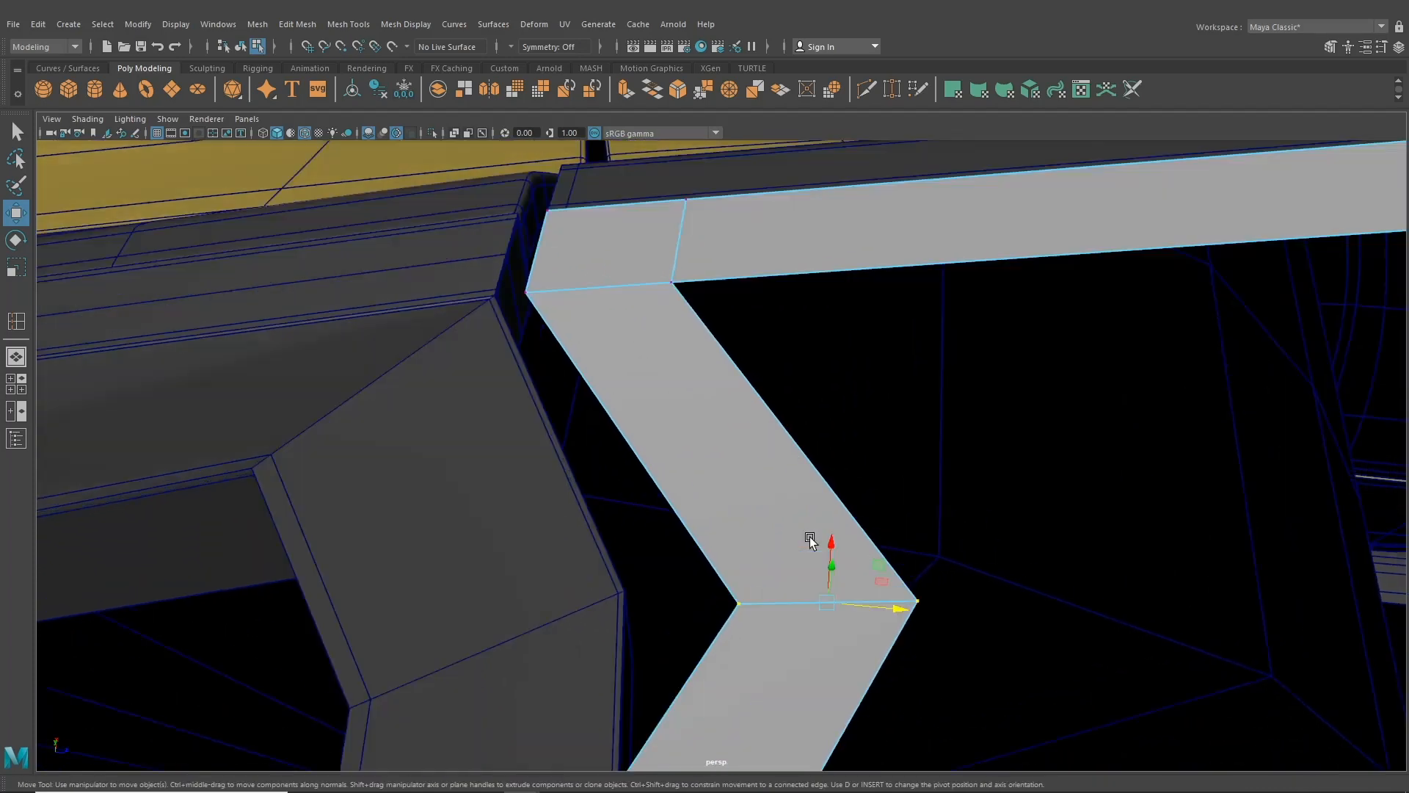
# - Adjust that pair's outer and inner vertices individually to leave a narrow gap to the vent frame and keep the crossbar evenly wide
pyautogui.click(737, 600)
pyautogui.moveTo(740, 606)
pyautogui.mouseDown()
pyautogui.moveTo(623, 593)
pyautogui.moveTo(739, 608)
pyautogui.mouseUp()
pyautogui.click(923, 605)
pyautogui.press('v')
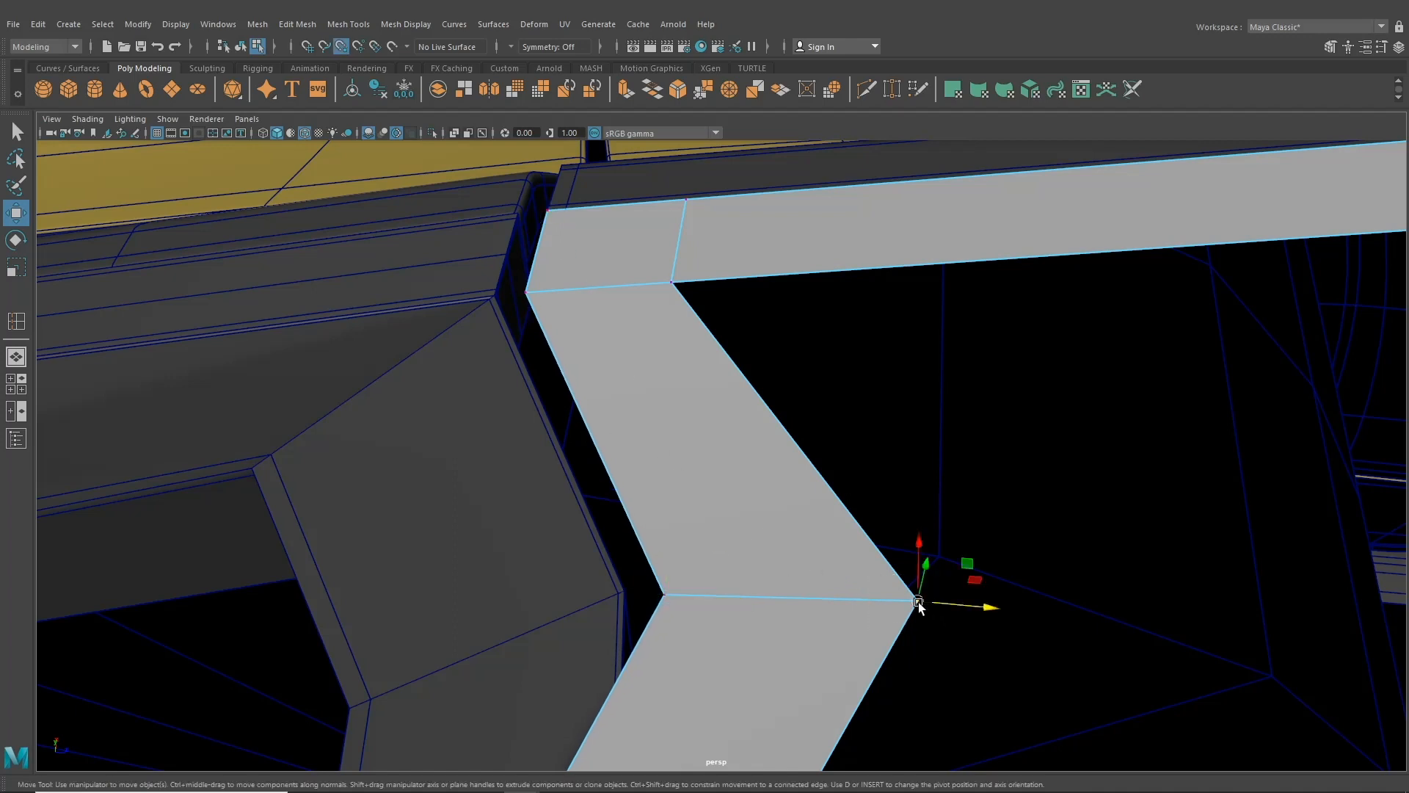
pyautogui.moveTo(923, 605)
pyautogui.mouseDown()
pyautogui.moveTo(665, 595)
pyautogui.moveTo(903, 614)
pyautogui.mouseUp()
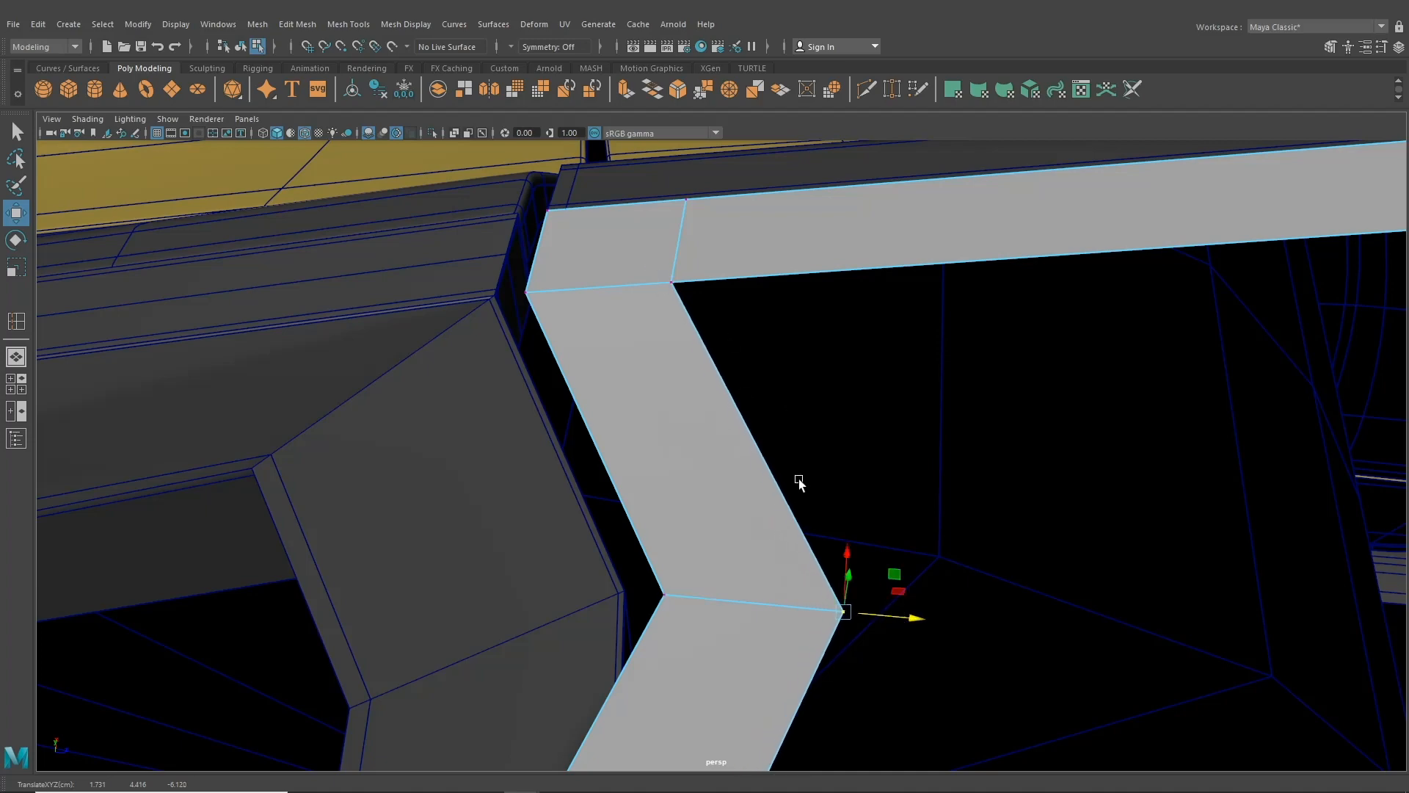
# - Move the crossbar's middle inner and outer vertices into the opening to follow the vent frame's curved edge
pyautogui.keyDown('alt'); pyautogui.moveTo(802, 481); pyautogui.dragTo(592, 522); pyautogui.keyUp('alt')
pyautogui.keyDown('alt'); pyautogui.moveTo(592, 522); pyautogui.dragTo(670, 415, button='right'); pyautogui.keyUp('alt')
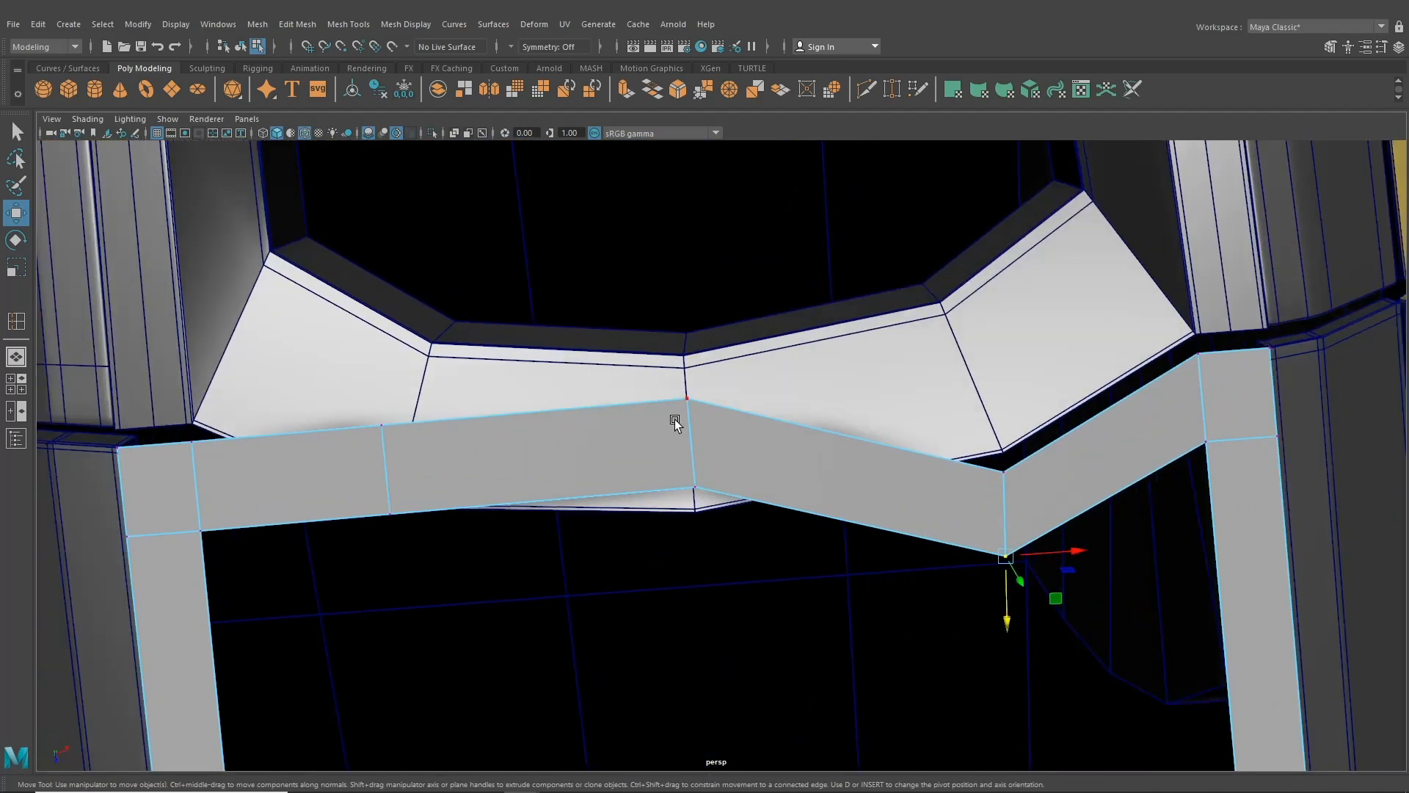
pyautogui.moveTo(666, 494); pyautogui.dragTo(727, 606)
pyautogui.moveTo(727, 606); pyautogui.dragTo(728, 703, button='middle')
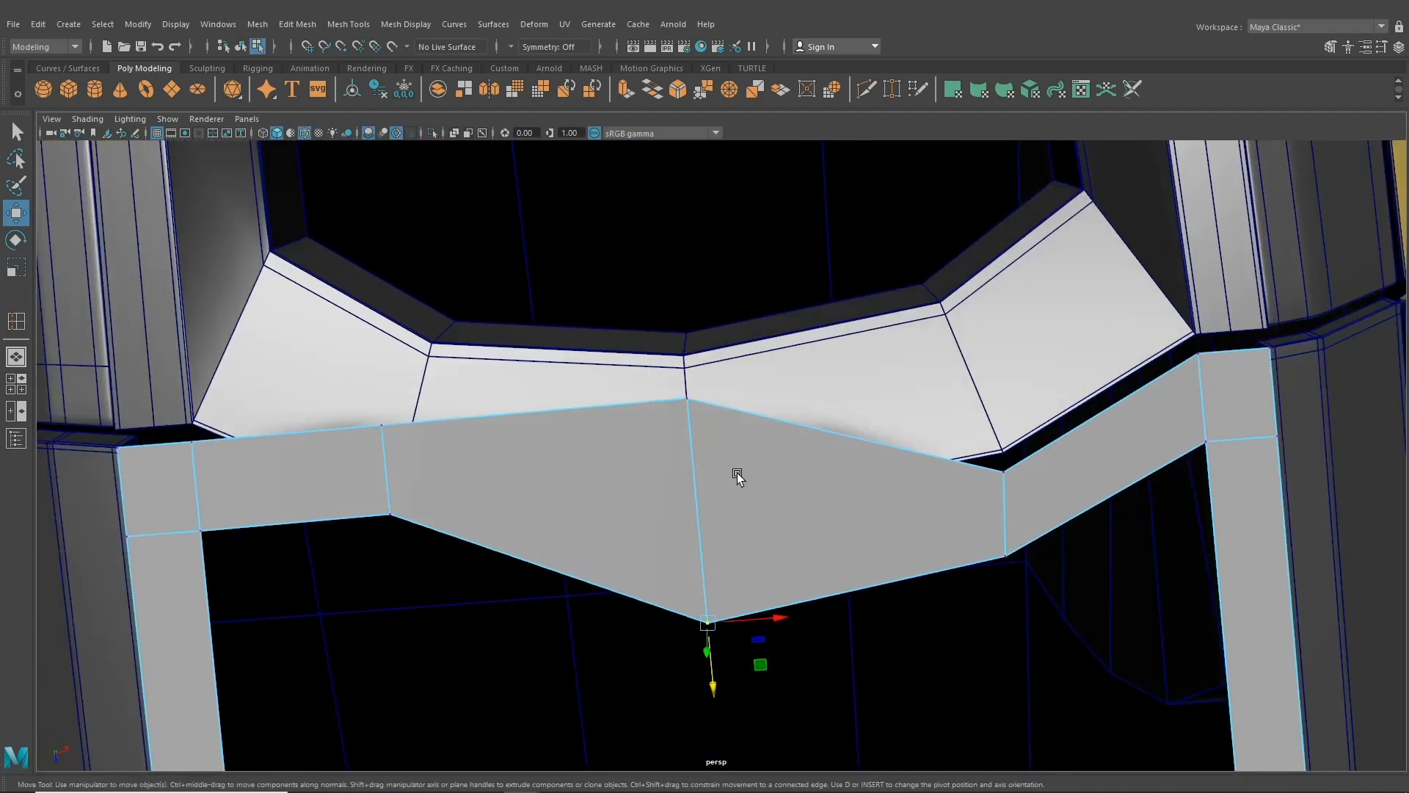
pyautogui.click(685, 398)
pyautogui.press('v')
pyautogui.moveTo(685, 398); pyautogui.dragTo(698, 566)
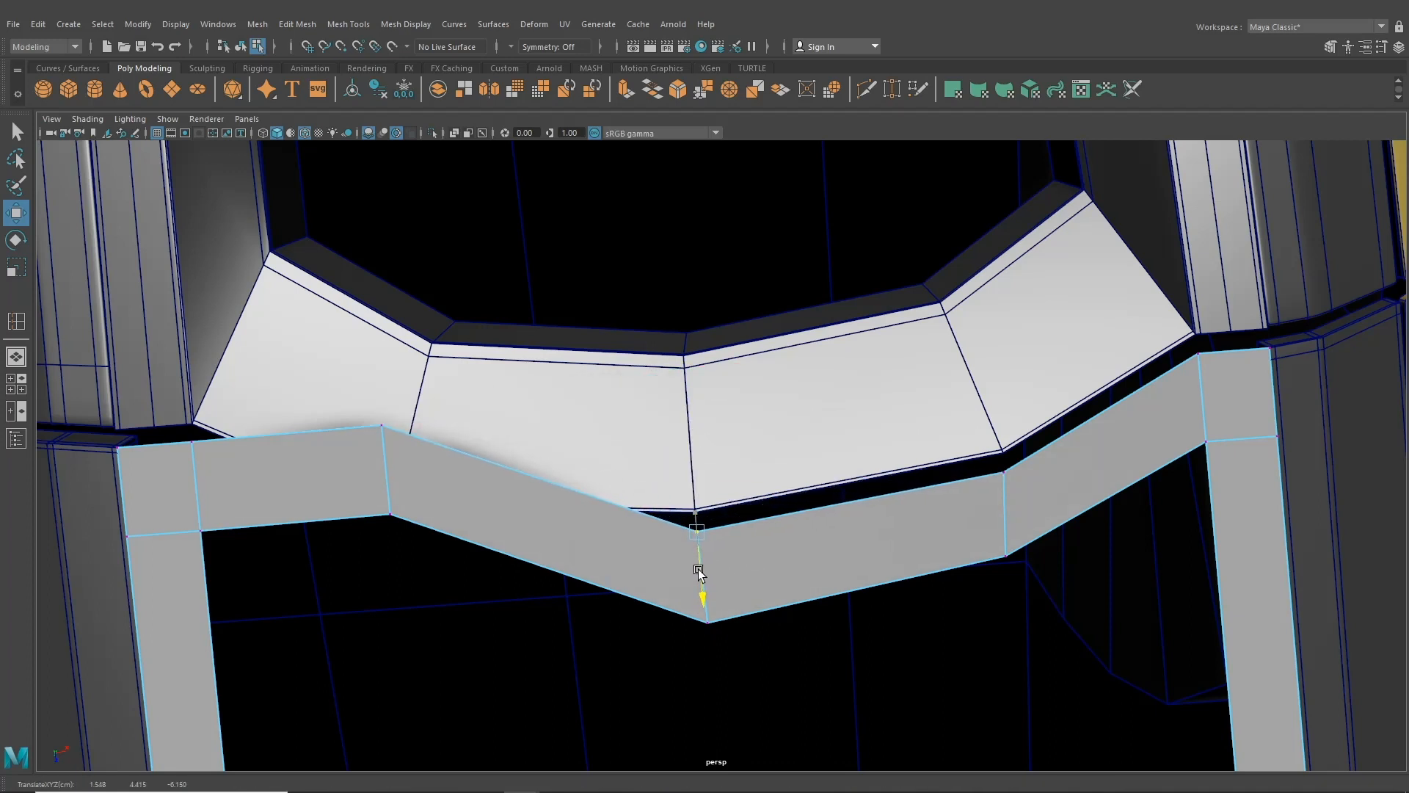
# - Move the crossbar's remaining vertex pair near the other arm to follow the vent frame's curve with an even gap and width
pyautogui.click(380, 428)
pyautogui.press('v')
pyautogui.moveTo(378, 436); pyautogui.dragTo(415, 648)
pyautogui.click(407, 512)
pyautogui.moveTo(355, 473); pyautogui.dragTo(400, 583)
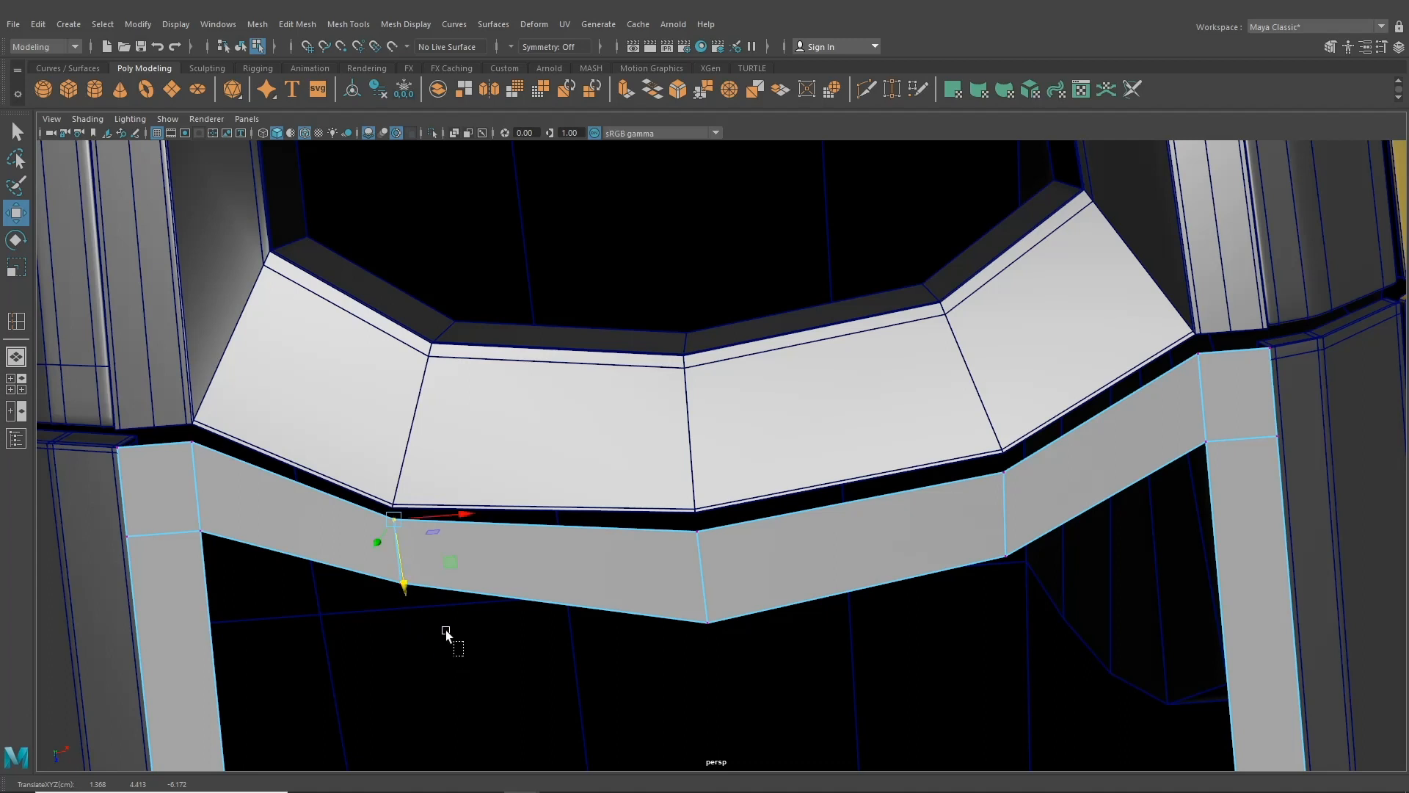
pyautogui.moveTo(416, 640); pyautogui.dragTo(409, 651)
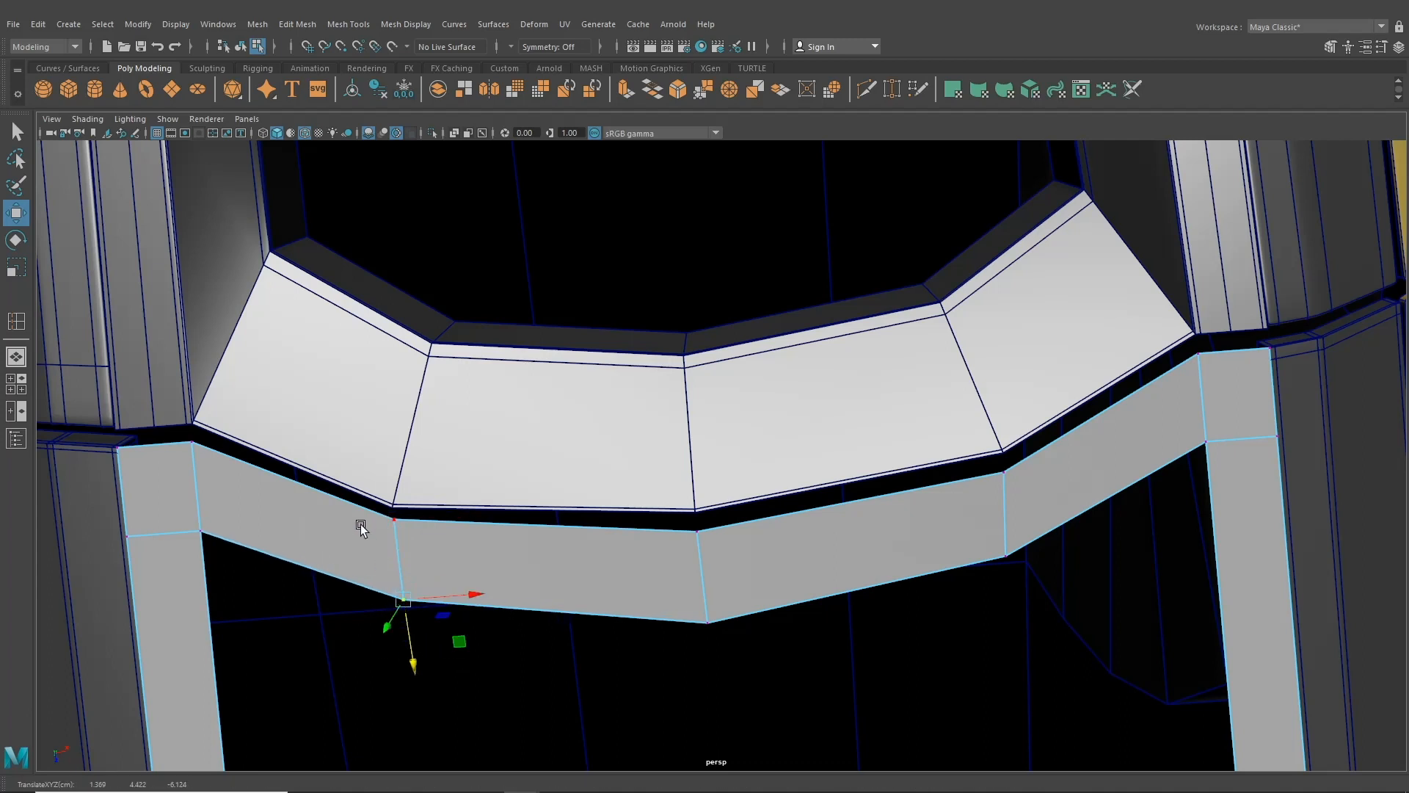
pyautogui.moveTo(361, 503); pyautogui.dragTo(441, 668)
pyautogui.moveTo(406, 622); pyautogui.dragTo(407, 629)
pyautogui.moveTo(373, 578); pyautogui.dragTo(413, 651)
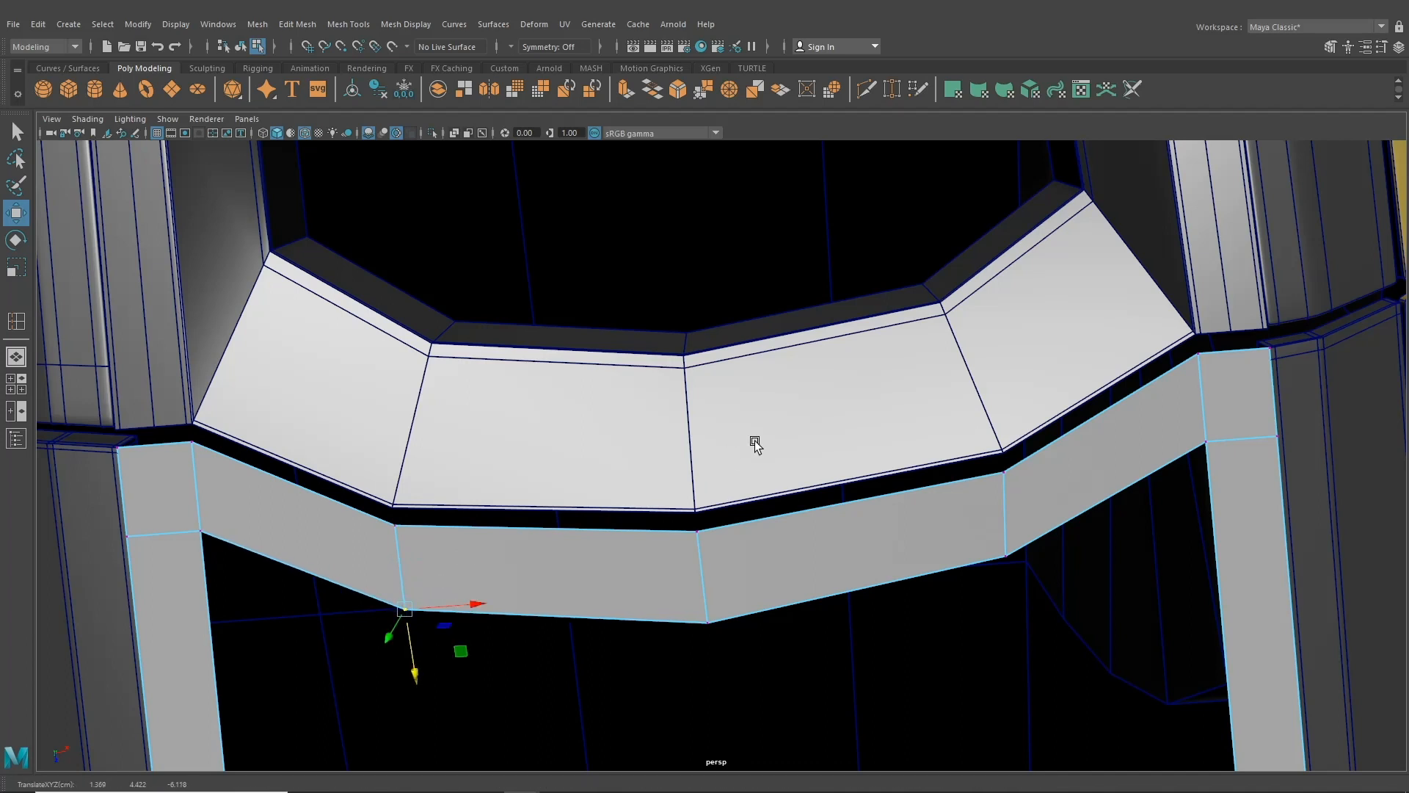
pyautogui.moveTo(476, 610); pyautogui.dragTo(449, 597)
# - Adjust the height of the crossbar's intermediate vertices so it arches along with the vent frame
pyautogui.moveTo(935, 535); pyautogui.dragTo(694, 583)
pyautogui.scroll(4, 839, 623)
pyautogui.keyDown('alt'); pyautogui.moveTo(840, 623); pyautogui.dragTo(761, 570); pyautogui.keyUp('alt')
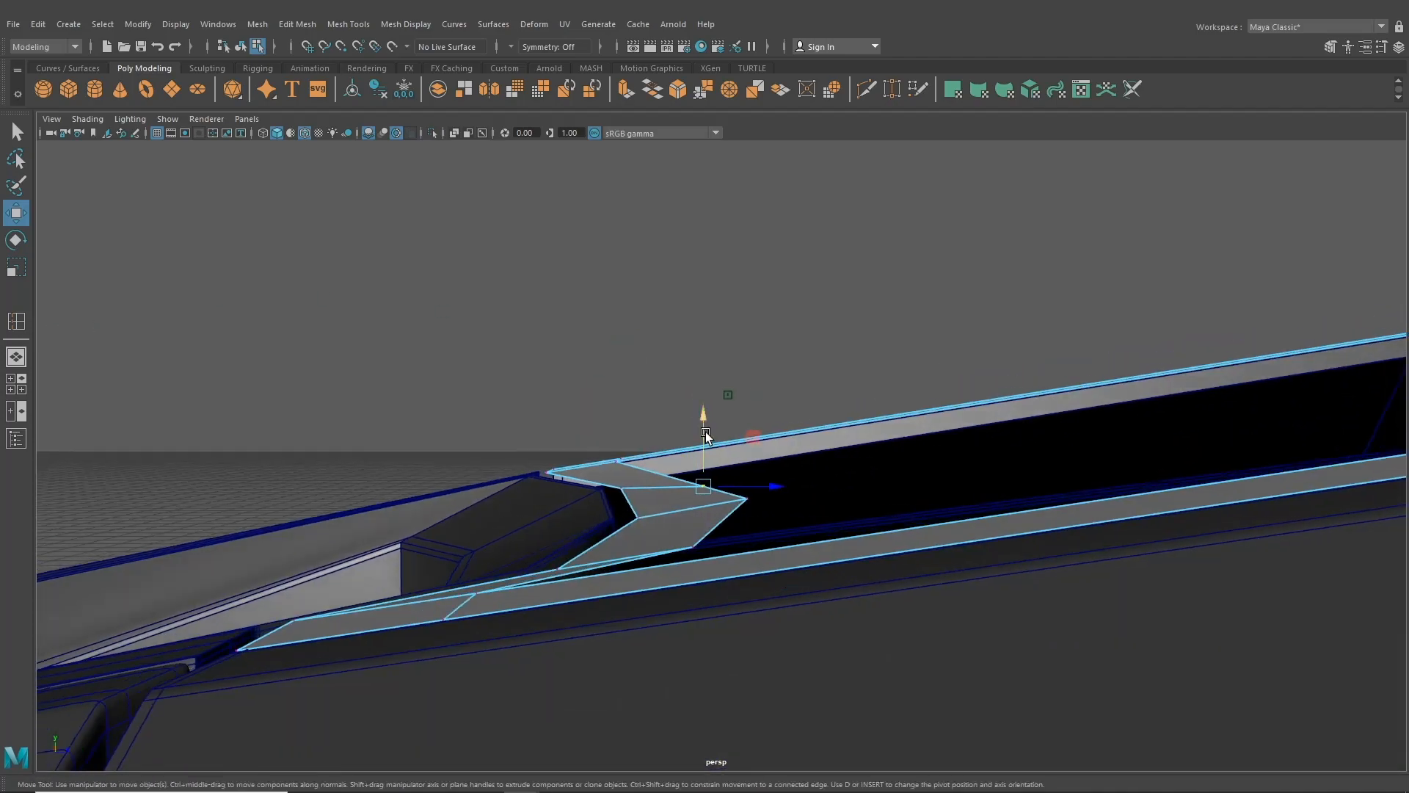
pyautogui.moveTo(703, 430); pyautogui.dragTo(663, 504)
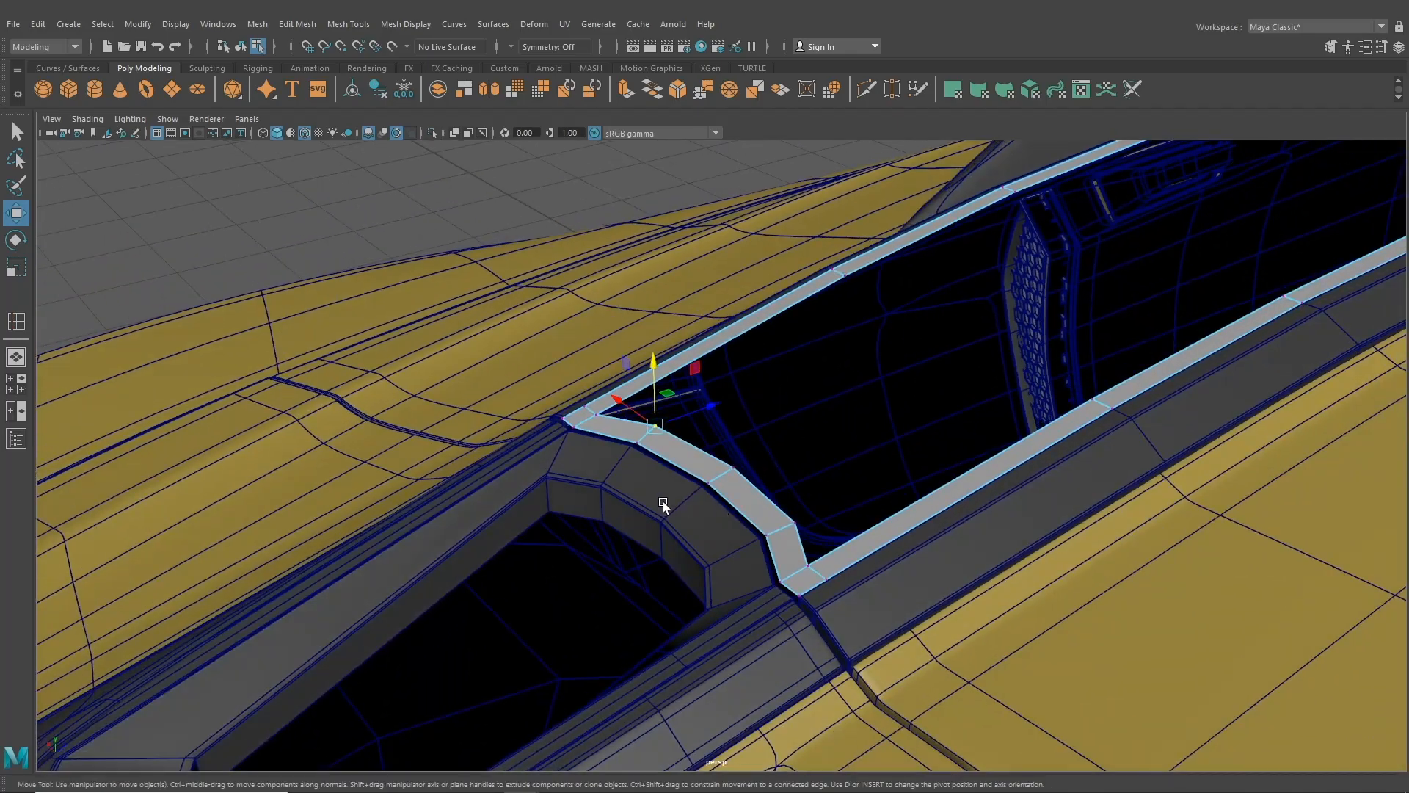
# - Extrude the crossbar's inner edges along the long opening to start a panel between the trim's arms
pyautogui.moveTo(683, 373); pyautogui.dragTo(684, 335, button='right')
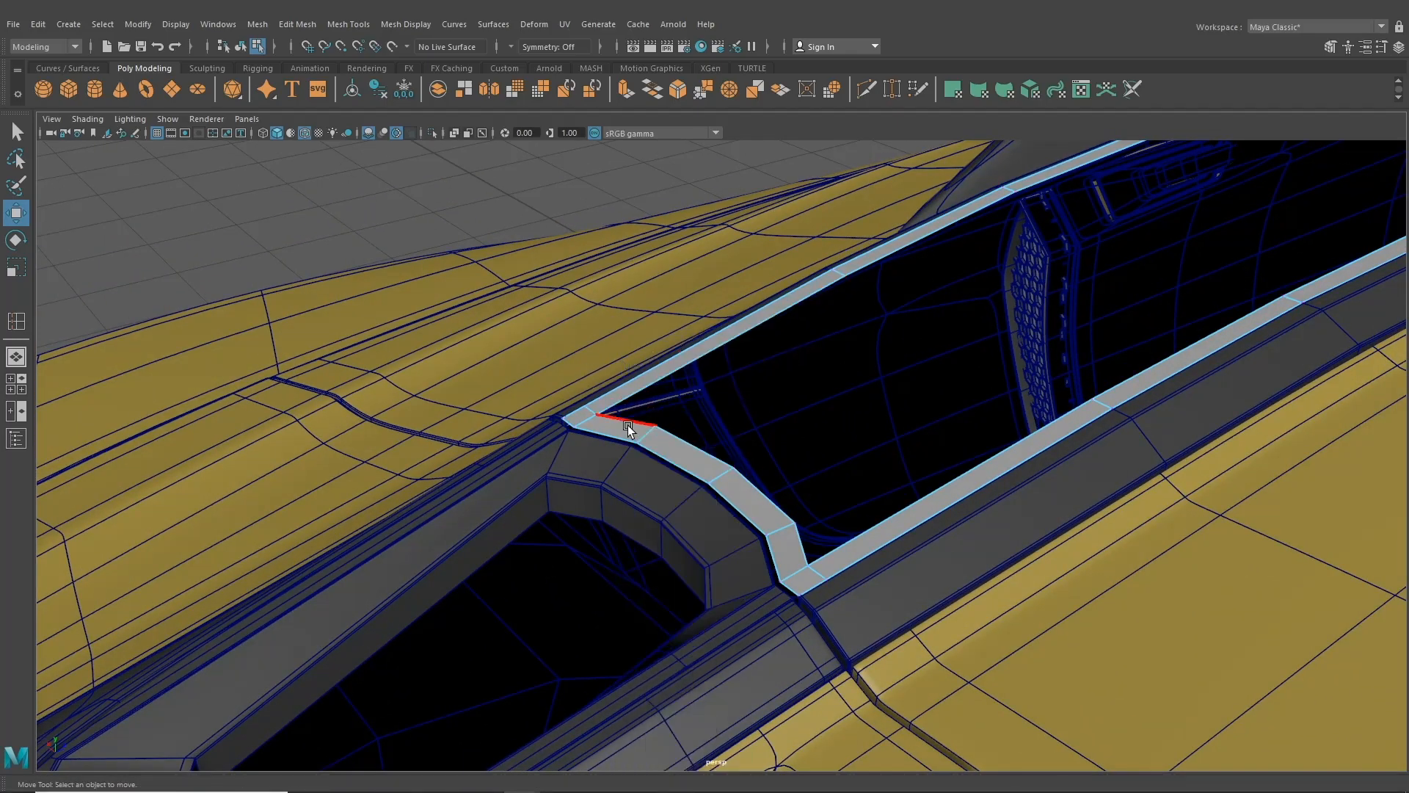
pyautogui.click(627, 424)
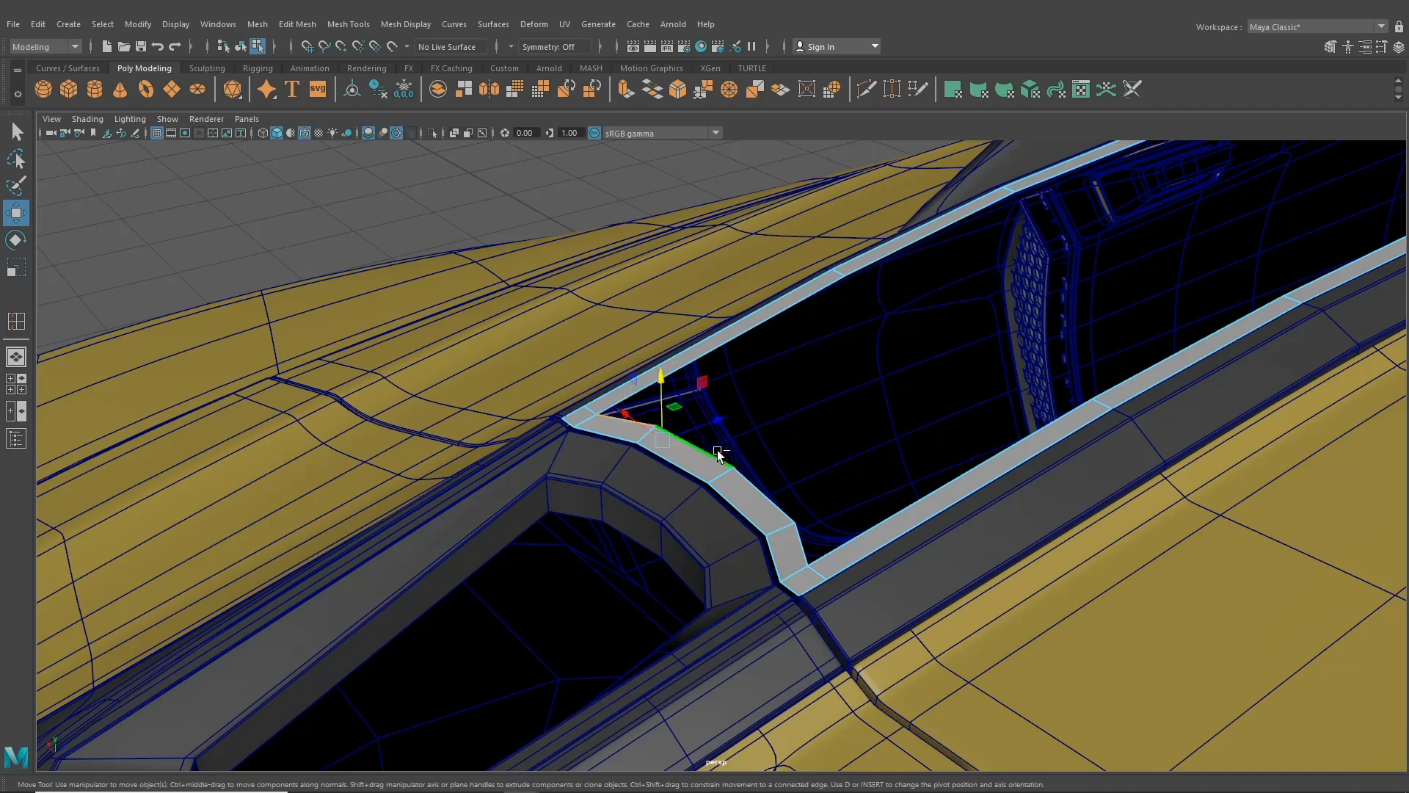
pyautogui.keyDown('shift'); pyautogui.doubleClick(794, 535); pyautogui.keyUp('shift')
pyautogui.hotkey('ctrl', 'e')
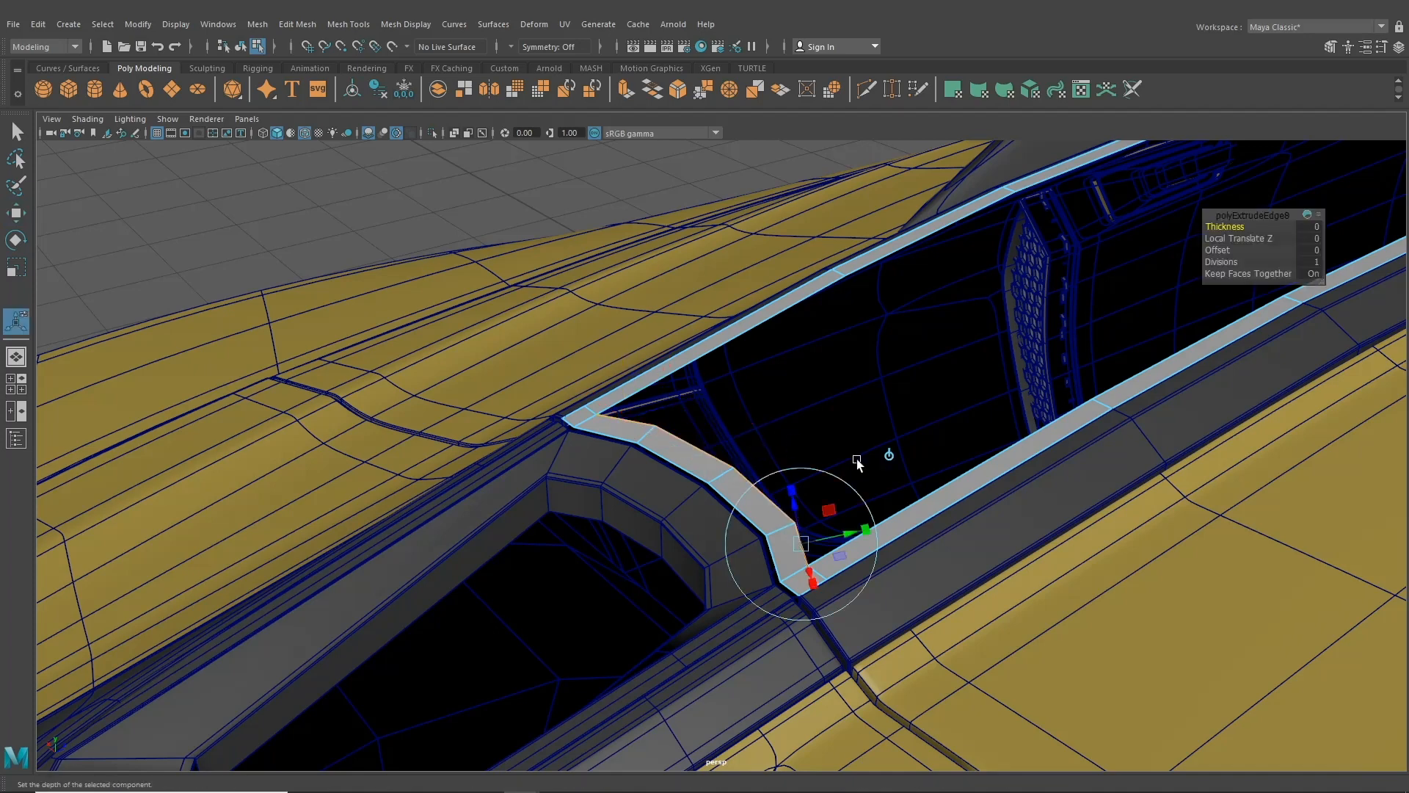
pyautogui.moveTo(738, 465); pyautogui.dragTo(892, 406)
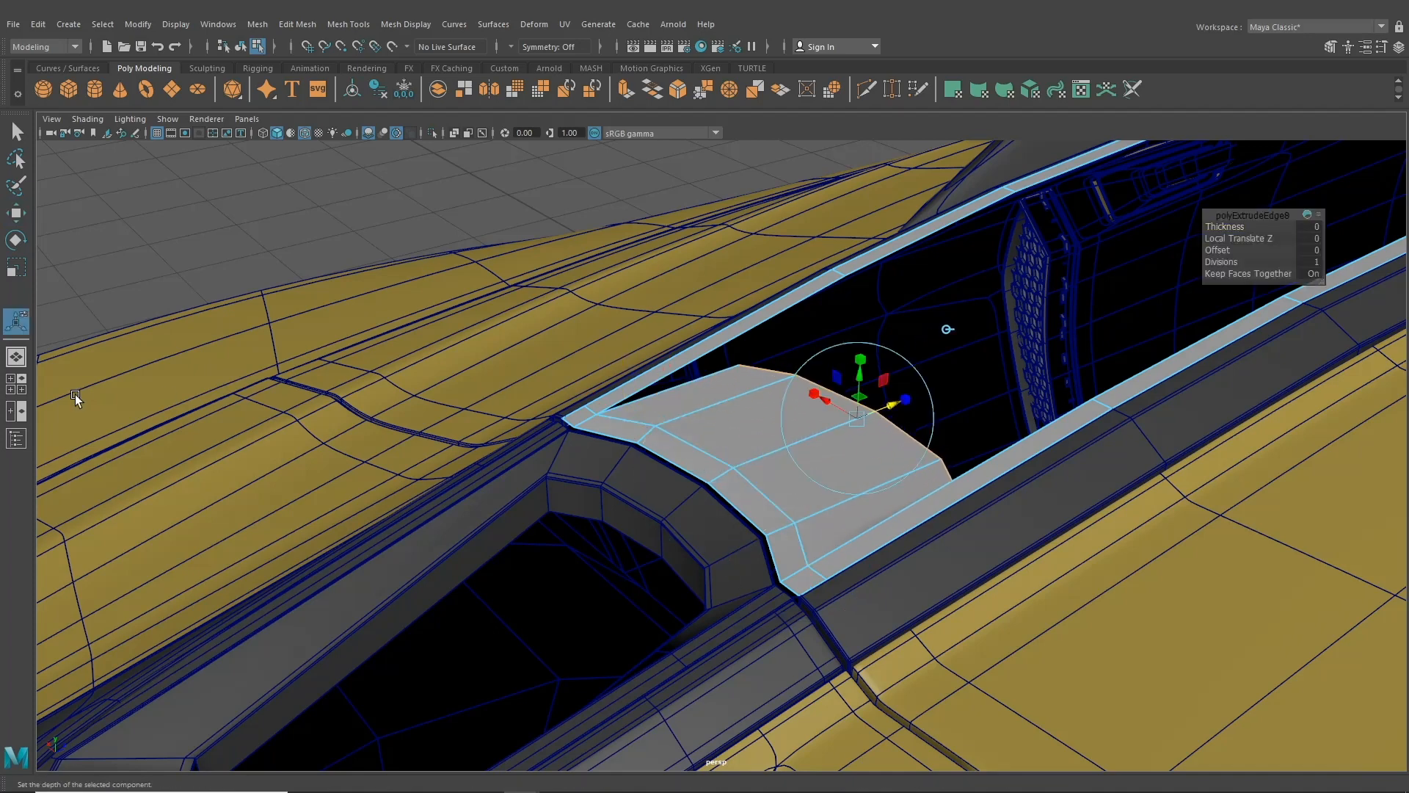
# - In the top view, extend the extruded panel's front edge along the opening to the next cross edges on the trim's arms
pyautogui.click(16, 384)
pyautogui.press('space')
pyautogui.keyDown('alt'); pyautogui.moveTo(521, 464); pyautogui.dragTo(551, 316, button='middle'); pyautogui.keyUp('alt')
pyautogui.moveTo(494, 486); pyautogui.dragTo(496, 622)
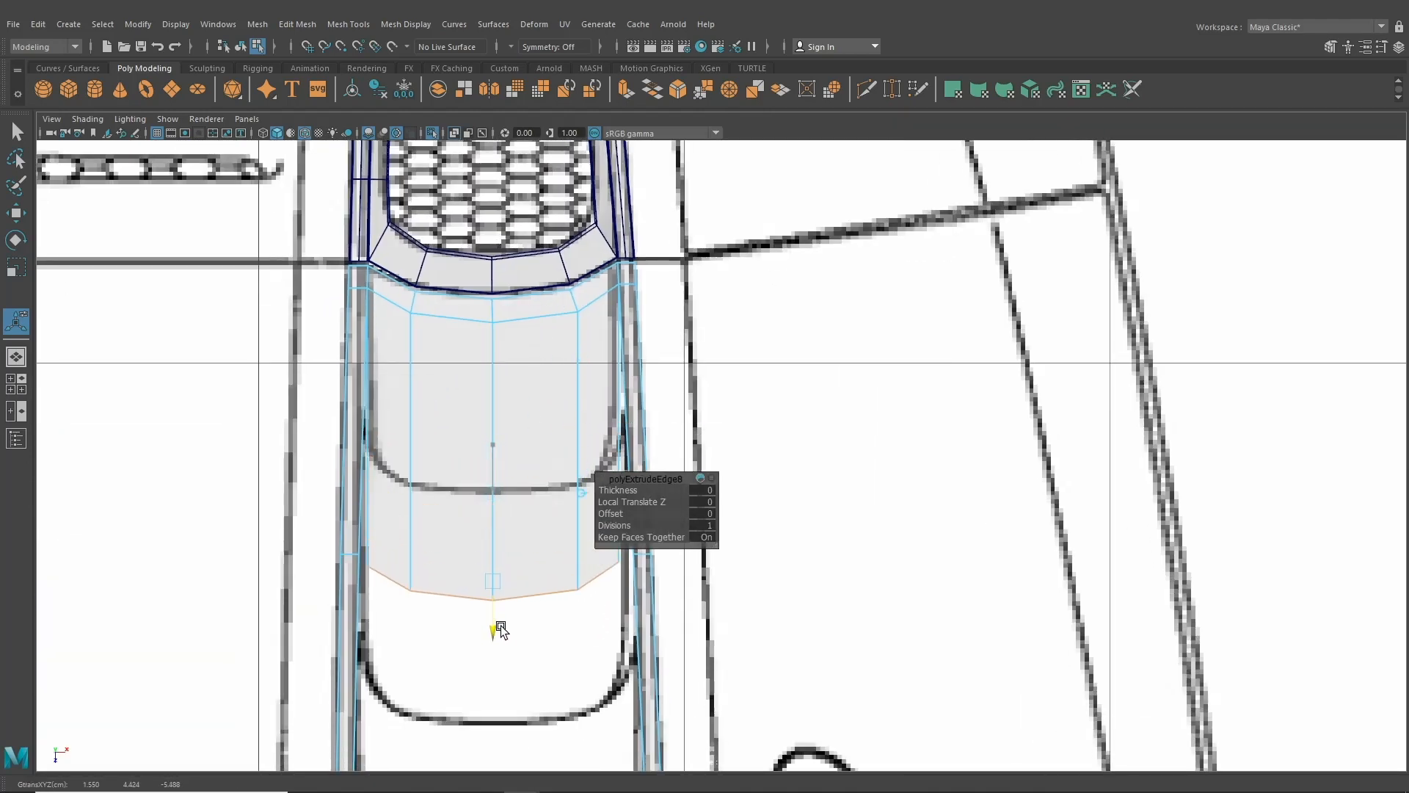
pyautogui.moveTo(559, 581); pyautogui.dragTo(561, 582)
pyautogui.moveTo(497, 626); pyautogui.dragTo(497, 613)
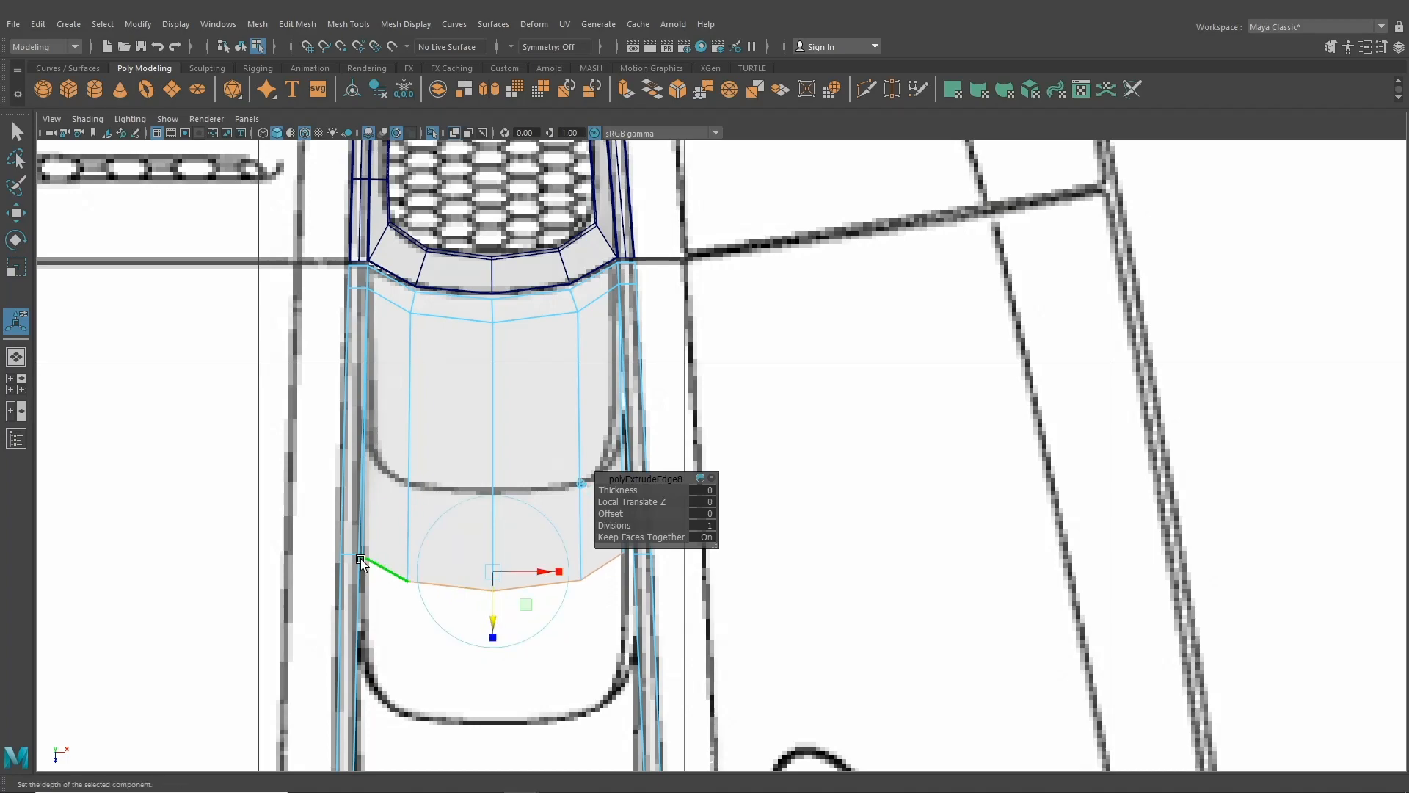
# - Finish the recessed panel's edge extrusion and set the grey vent insert to edge selection in the perspective view
pyautogui.click(14, 358)
pyautogui.keyDown('alt'); pyautogui.moveTo(626, 465); pyautogui.dragTo(778, 439); pyautogui.keyUp('alt')
pyautogui.doubleClick(772, 356)
pyautogui.moveTo(777, 430); pyautogui.dragTo(771, 332, button='right')
pyautogui.click(765, 425)
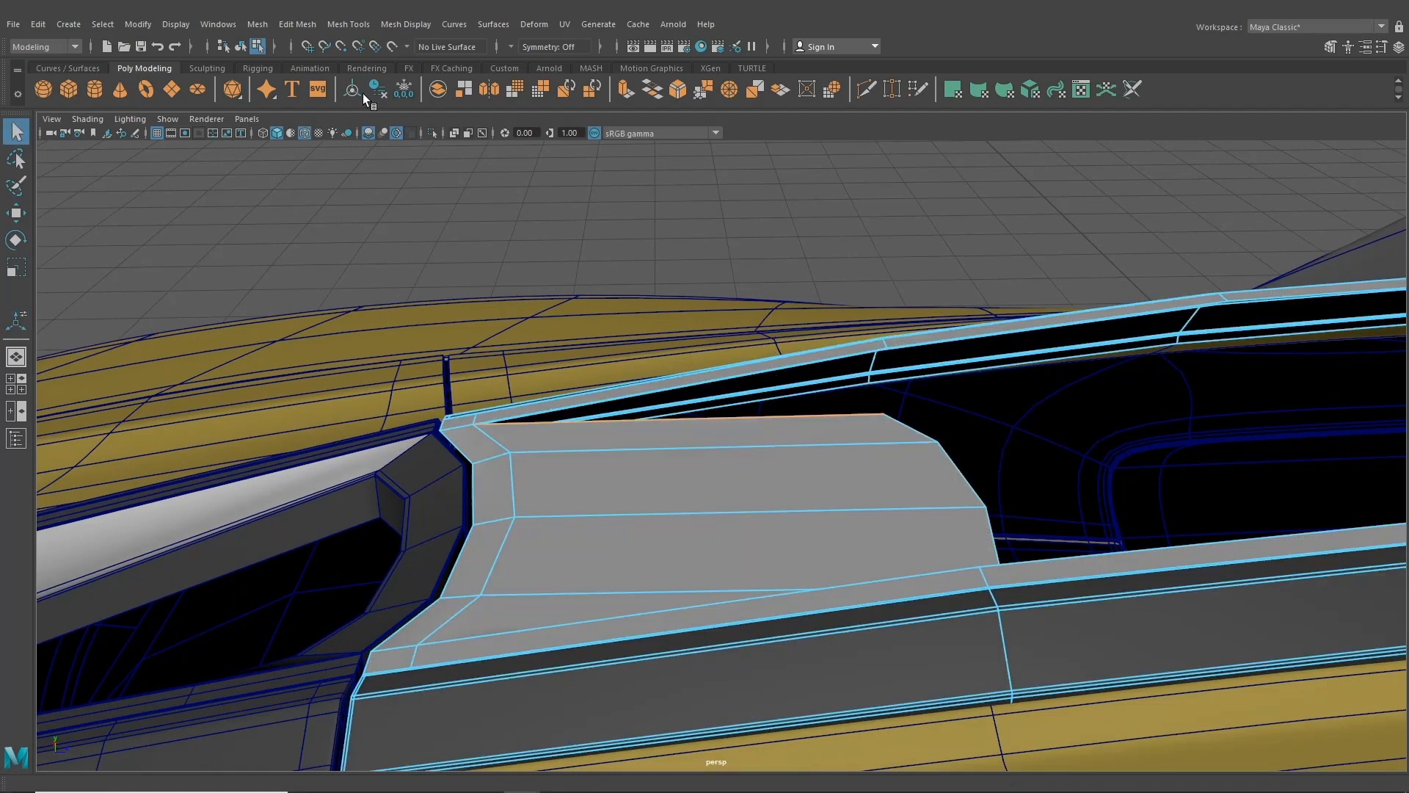
pyautogui.click(237, 50)
pyautogui.click(523, 183)
pyautogui.click(769, 480)
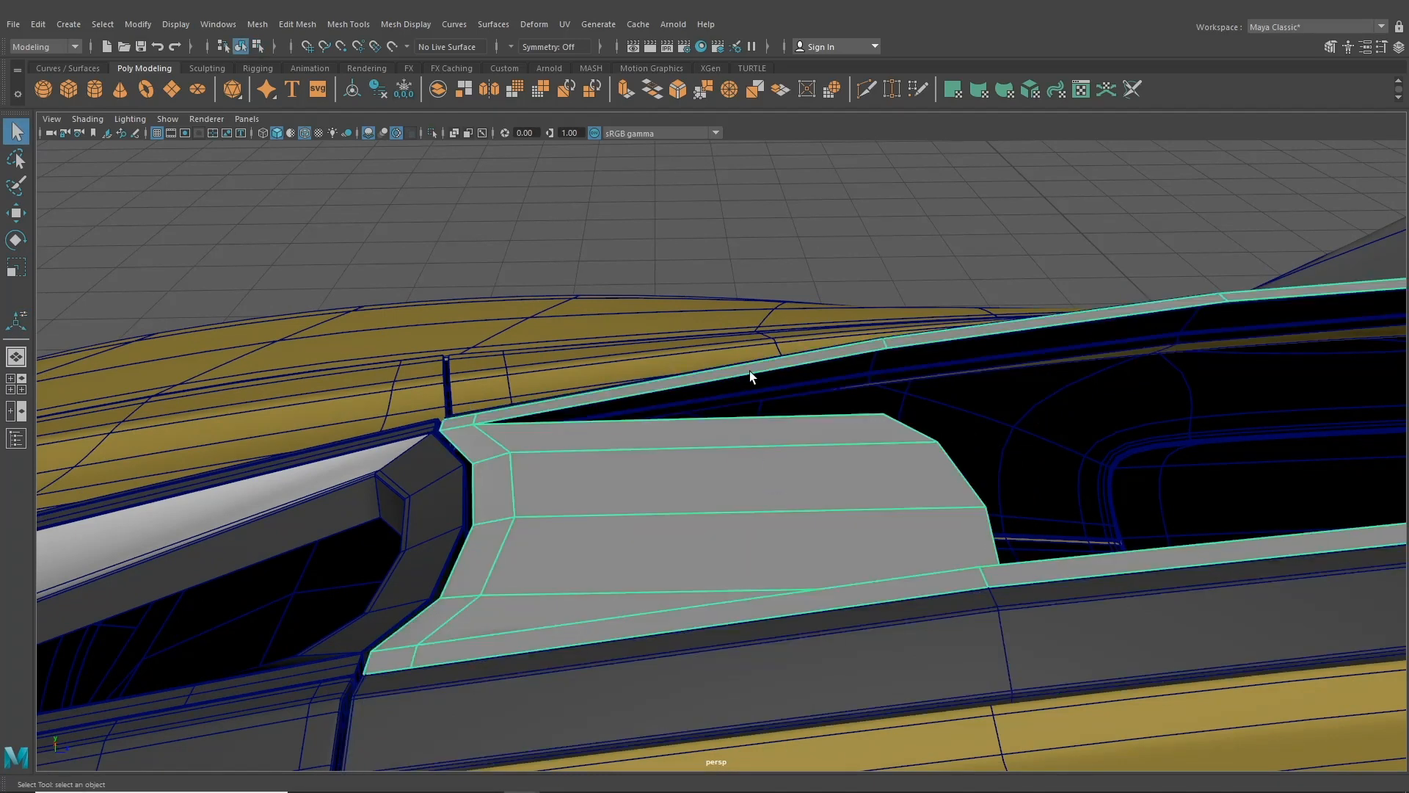
pyautogui.moveTo(750, 371); pyautogui.dragTo(743, 330, button='right')
pyautogui.keyDown('alt'); pyautogui.moveTo(752, 370); pyautogui.dragTo(922, 430); pyautogui.keyUp('alt')
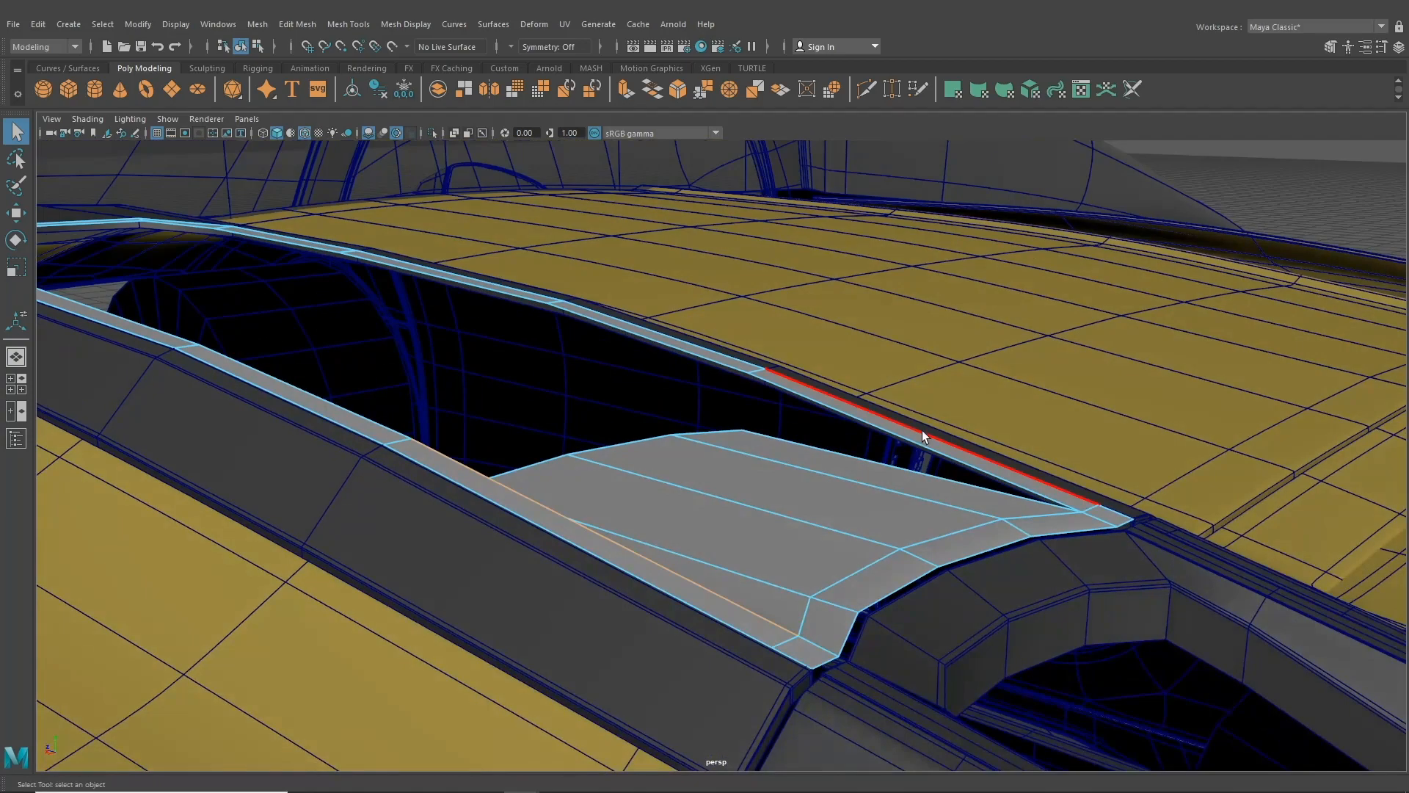
pyautogui.click(904, 437)
pyautogui.hotkey('ctrl', 'e')
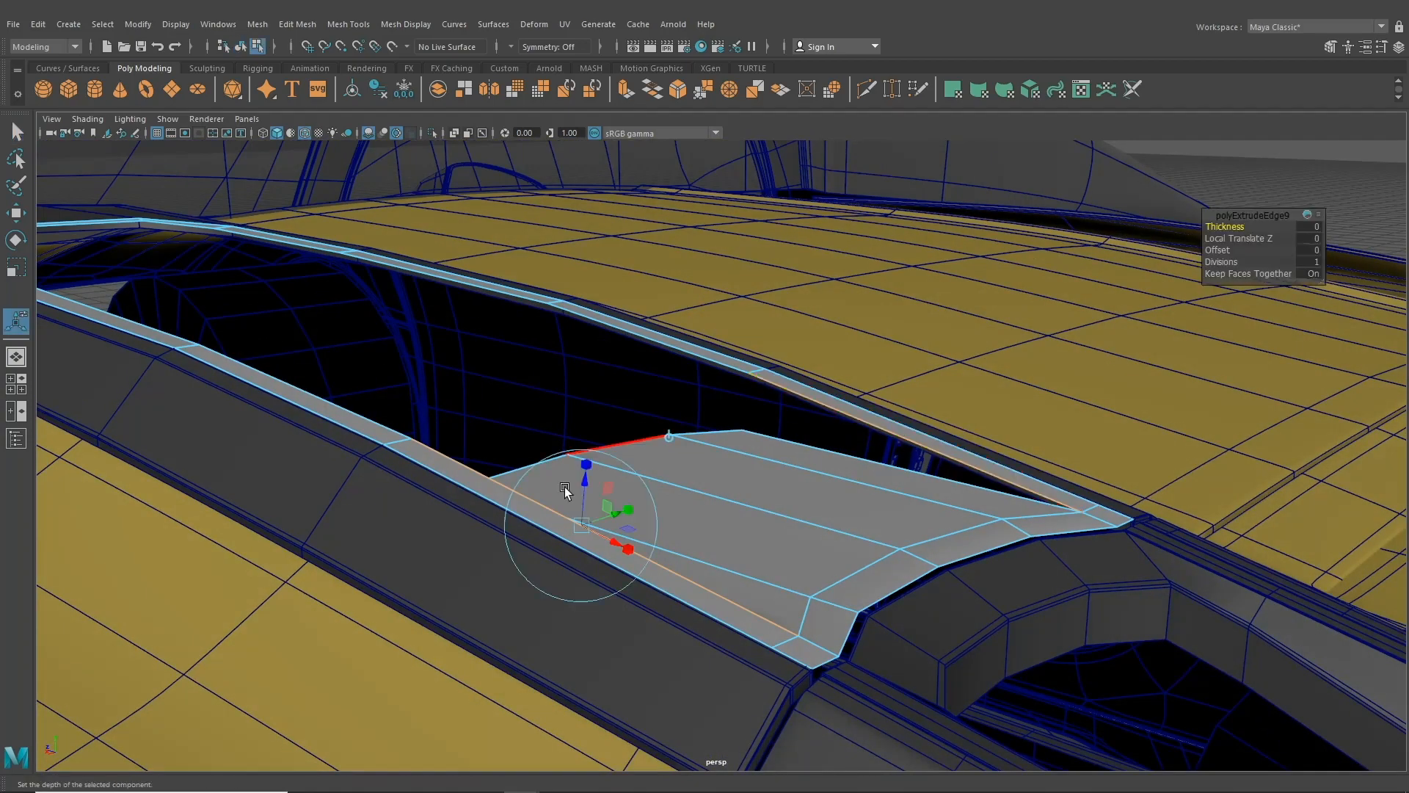
pyautogui.moveTo(581, 486); pyautogui.dragTo(579, 492)
pyautogui.hotkey('ctrl', 'z')
pyautogui.hotkey('ctrl', 'z')
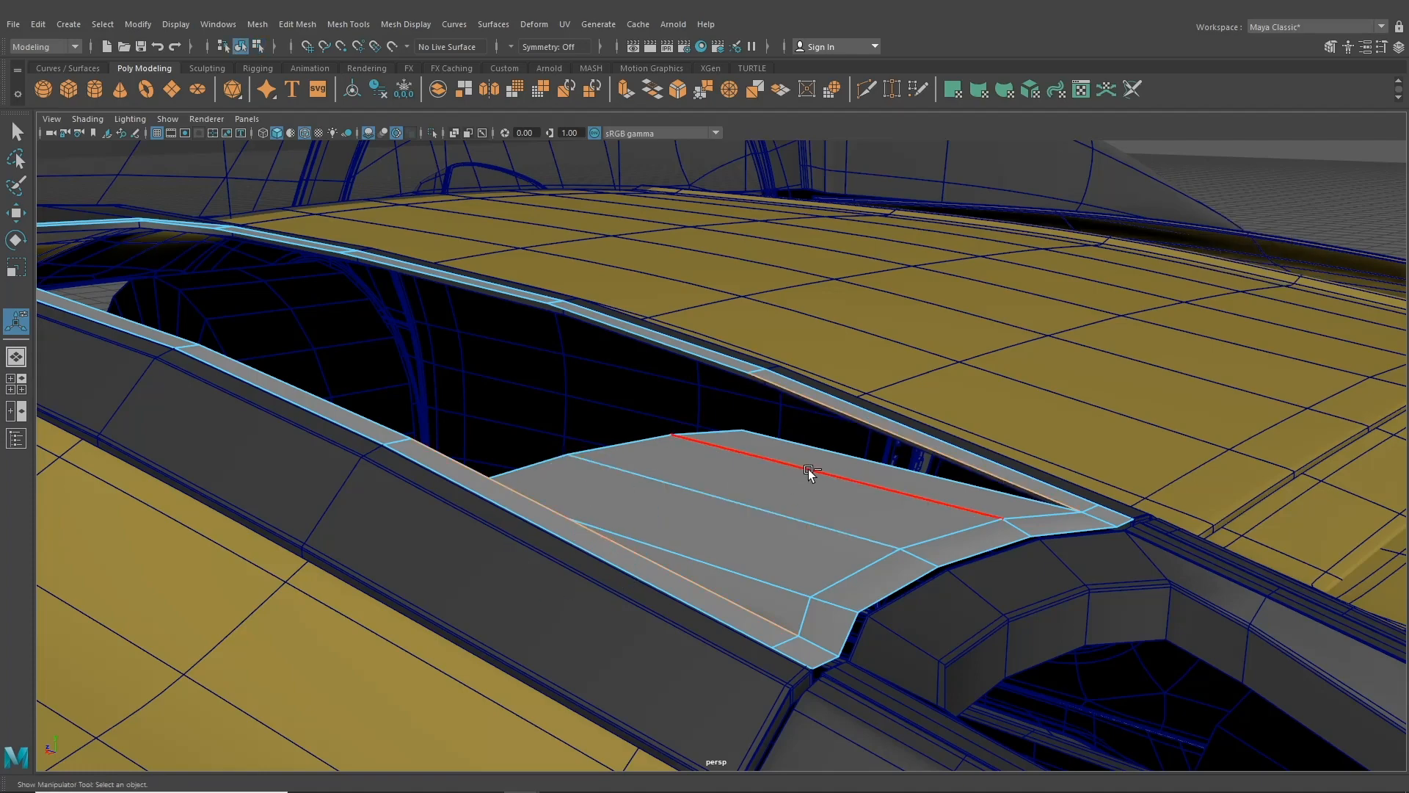
# - Extrude the recessed panel's two outer side edges upward to form low side walls
pyautogui.keyDown('alt'); pyautogui.moveTo(806, 470); pyautogui.dragTo(578, 487); pyautogui.keyUp('alt')
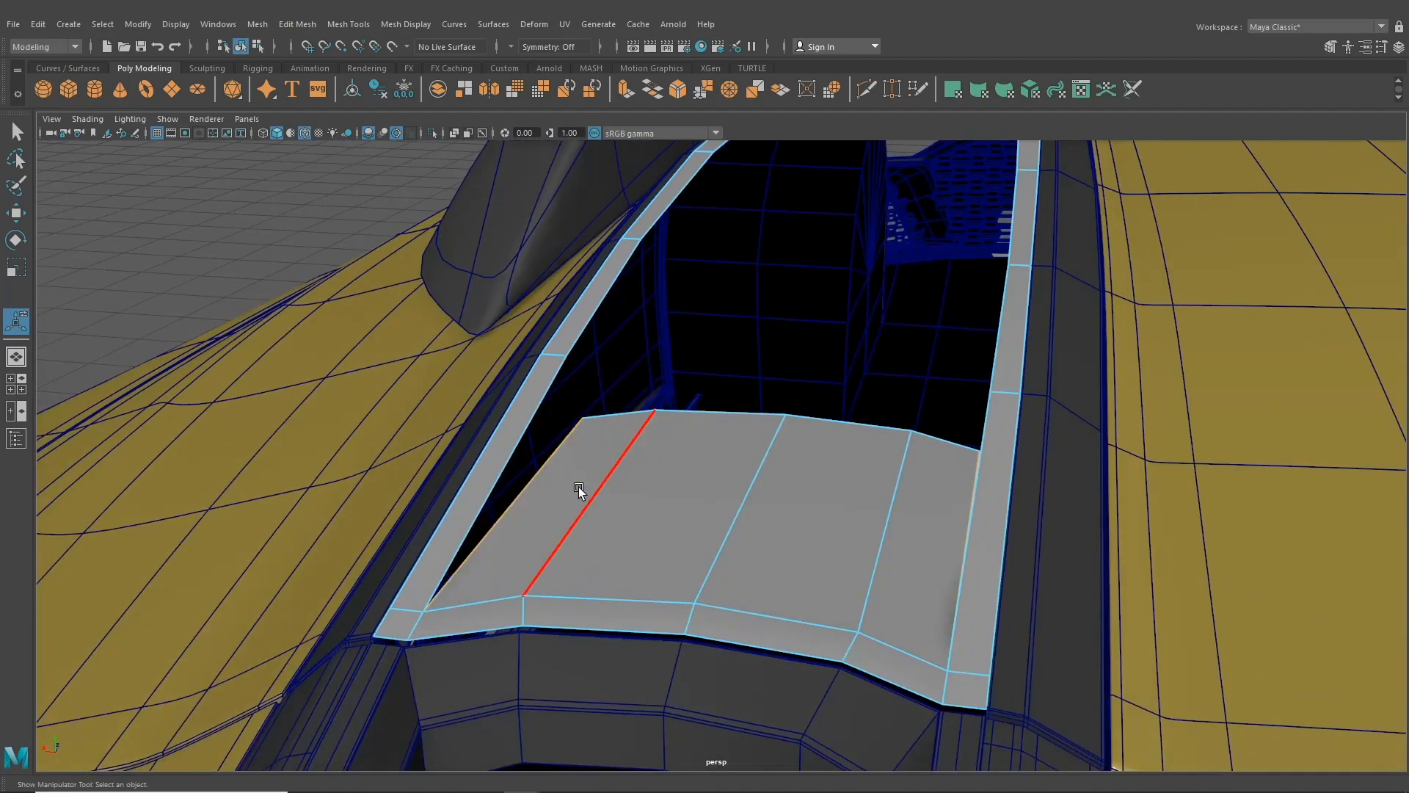
pyautogui.hotkey('ctrl', 'e')
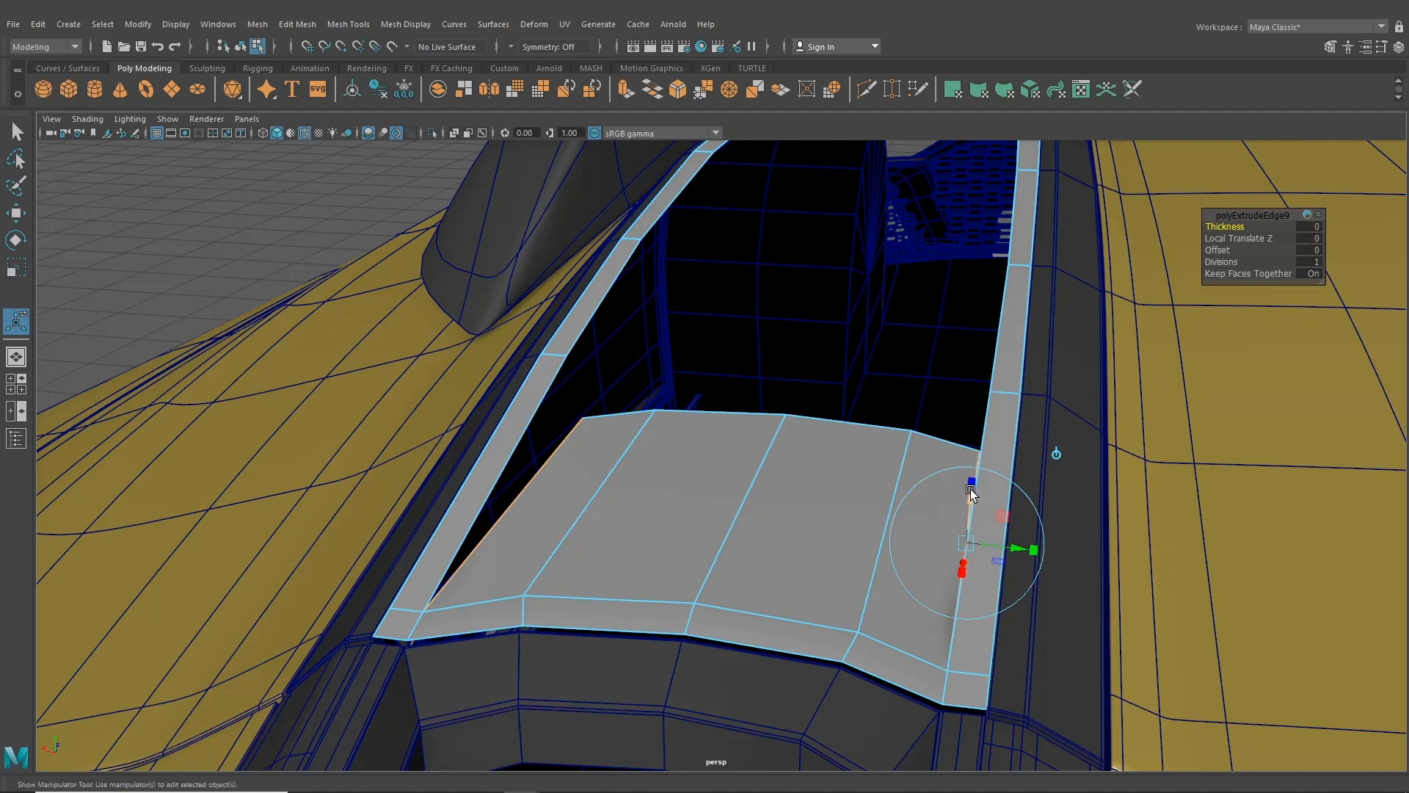
pyautogui.moveTo(971, 486); pyautogui.dragTo(964, 438)
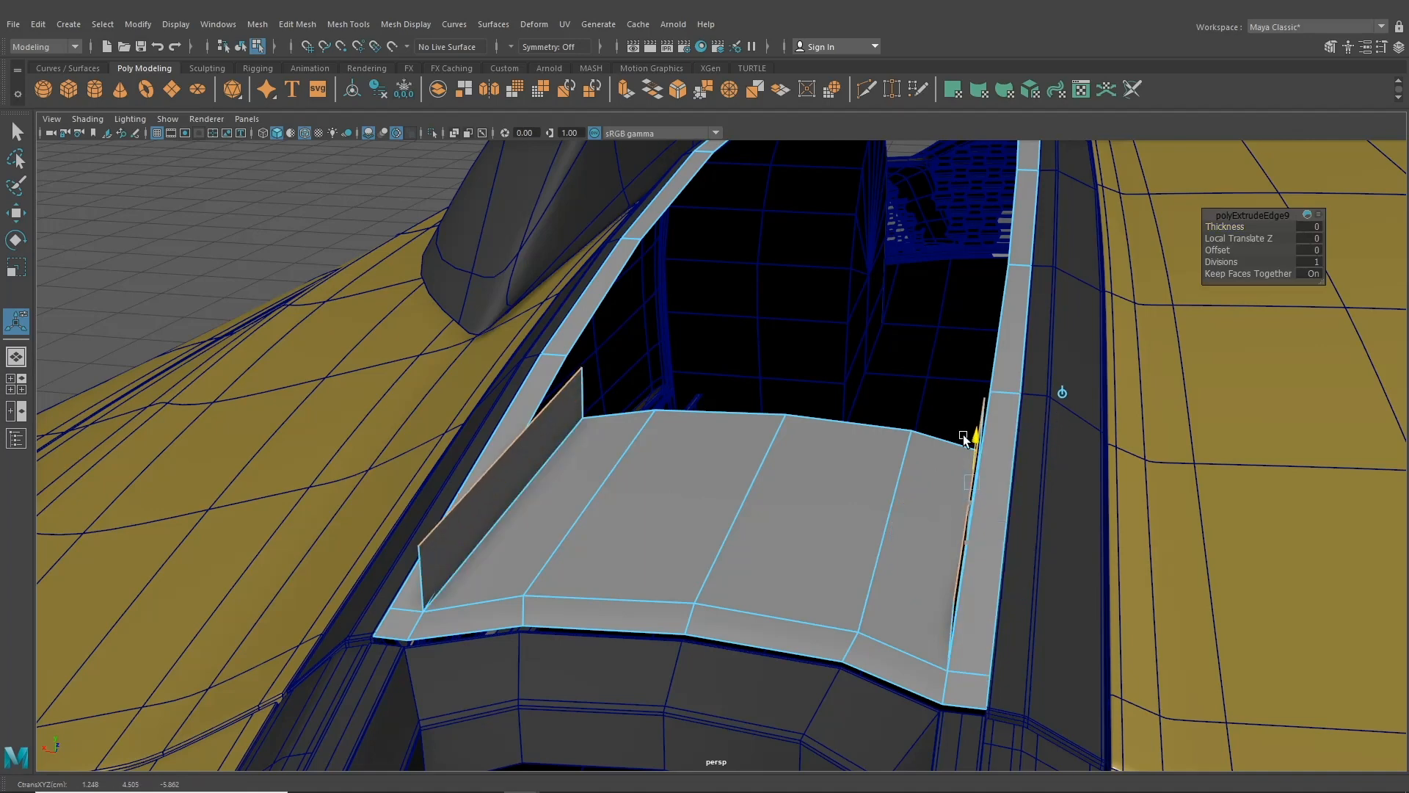
# - Target-weld the loose upper vertices of both extruded side walls to the inner edge of the surrounding frame
pyautogui.click(893, 91)
pyautogui.moveTo(790, 475); pyautogui.dragTo(690, 452, button='right')
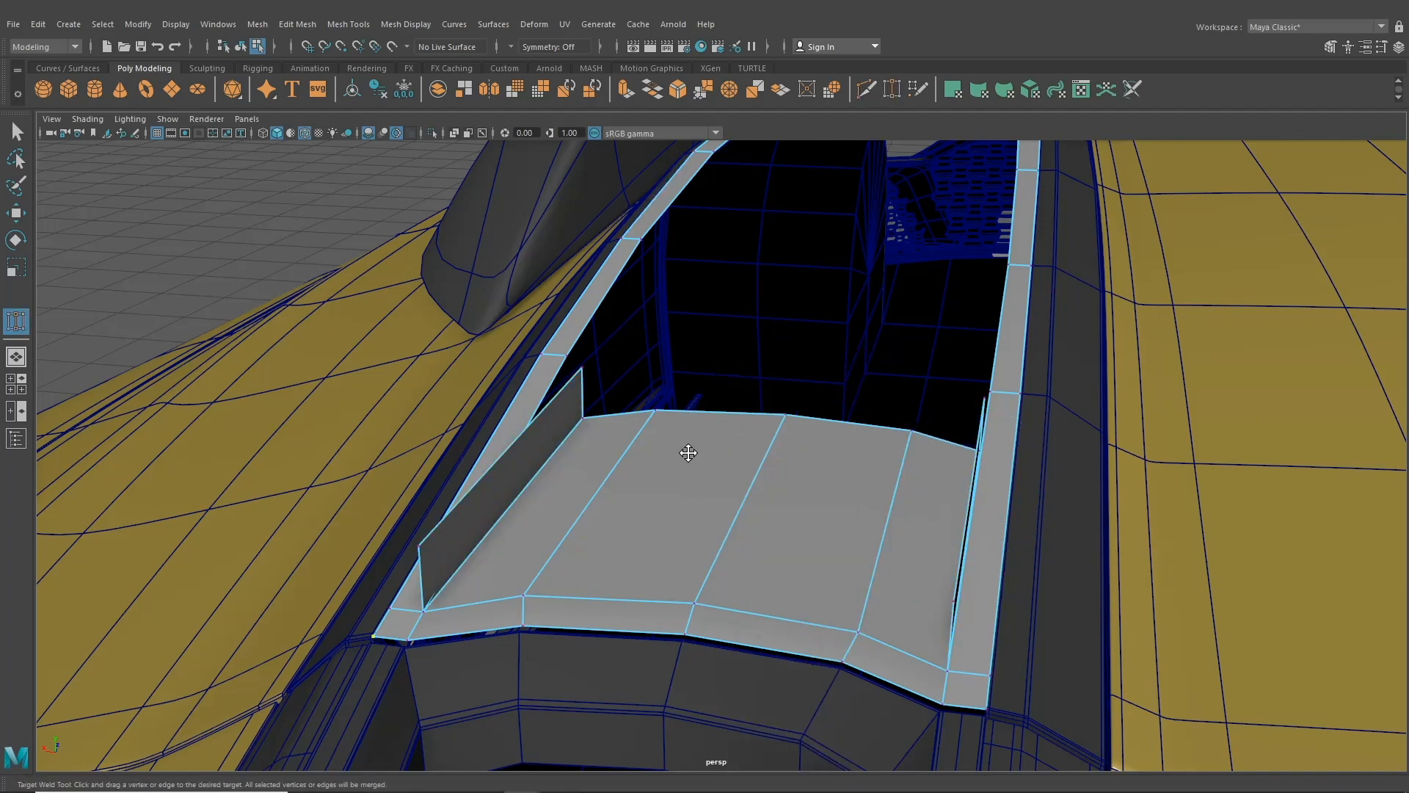
pyautogui.keyDown('alt'); pyautogui.moveTo(690, 452); pyautogui.dragTo(542, 583); pyautogui.keyUp('alt')
pyautogui.moveTo(699, 222); pyautogui.dragTo(701, 226)
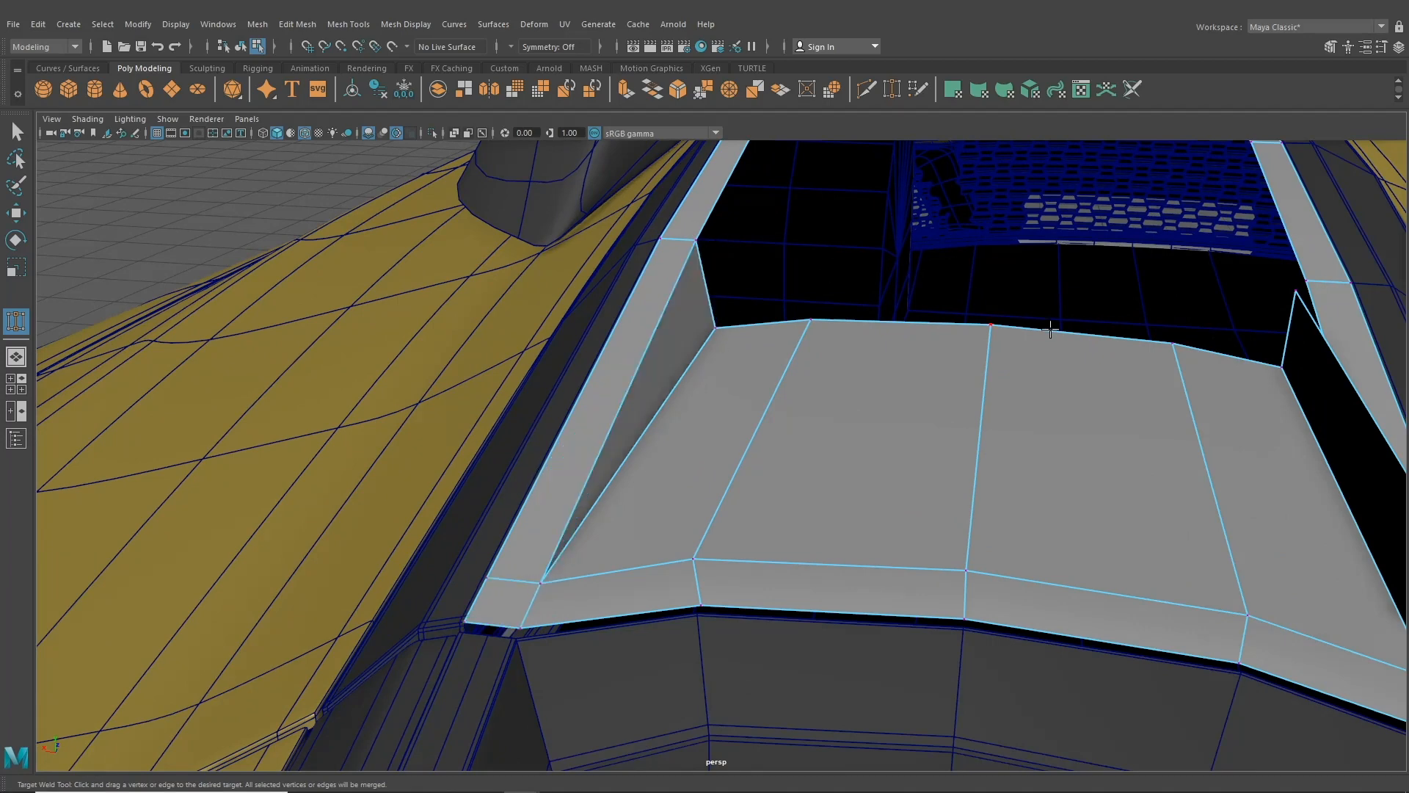
pyautogui.keyDown('alt'); pyautogui.moveTo(1047, 324); pyautogui.dragTo(962, 251); pyautogui.keyUp('alt')
pyautogui.scroll(-3, 1025, 471)
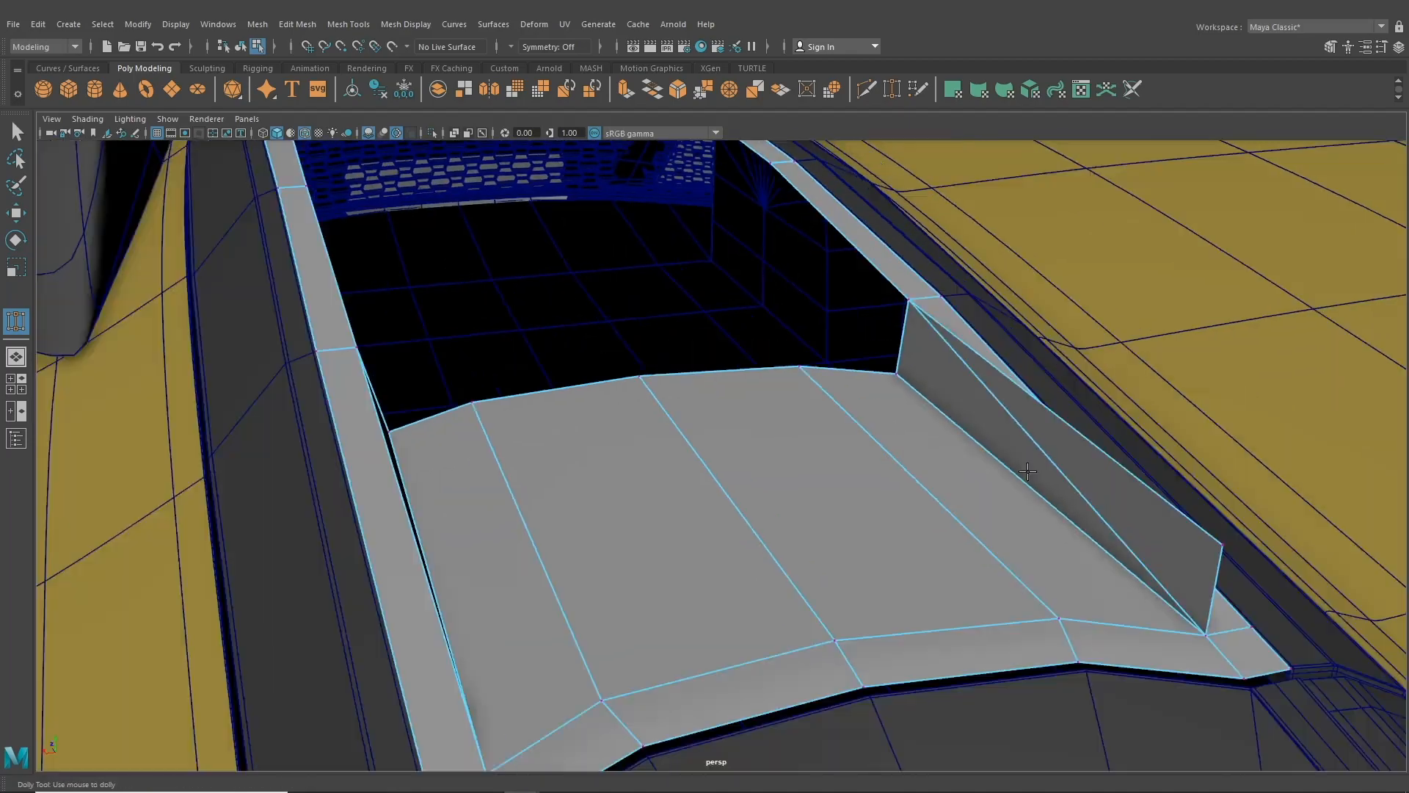
pyautogui.keyDown('alt'); pyautogui.moveTo(1025, 472); pyautogui.dragTo(945, 465, button='middle'); pyautogui.keyUp('alt')
pyautogui.moveTo(959, 552); pyautogui.dragTo(958, 552)
pyautogui.keyDown('alt'); pyautogui.moveTo(959, 552); pyautogui.dragTo(866, 488); pyautogui.keyUp('alt')
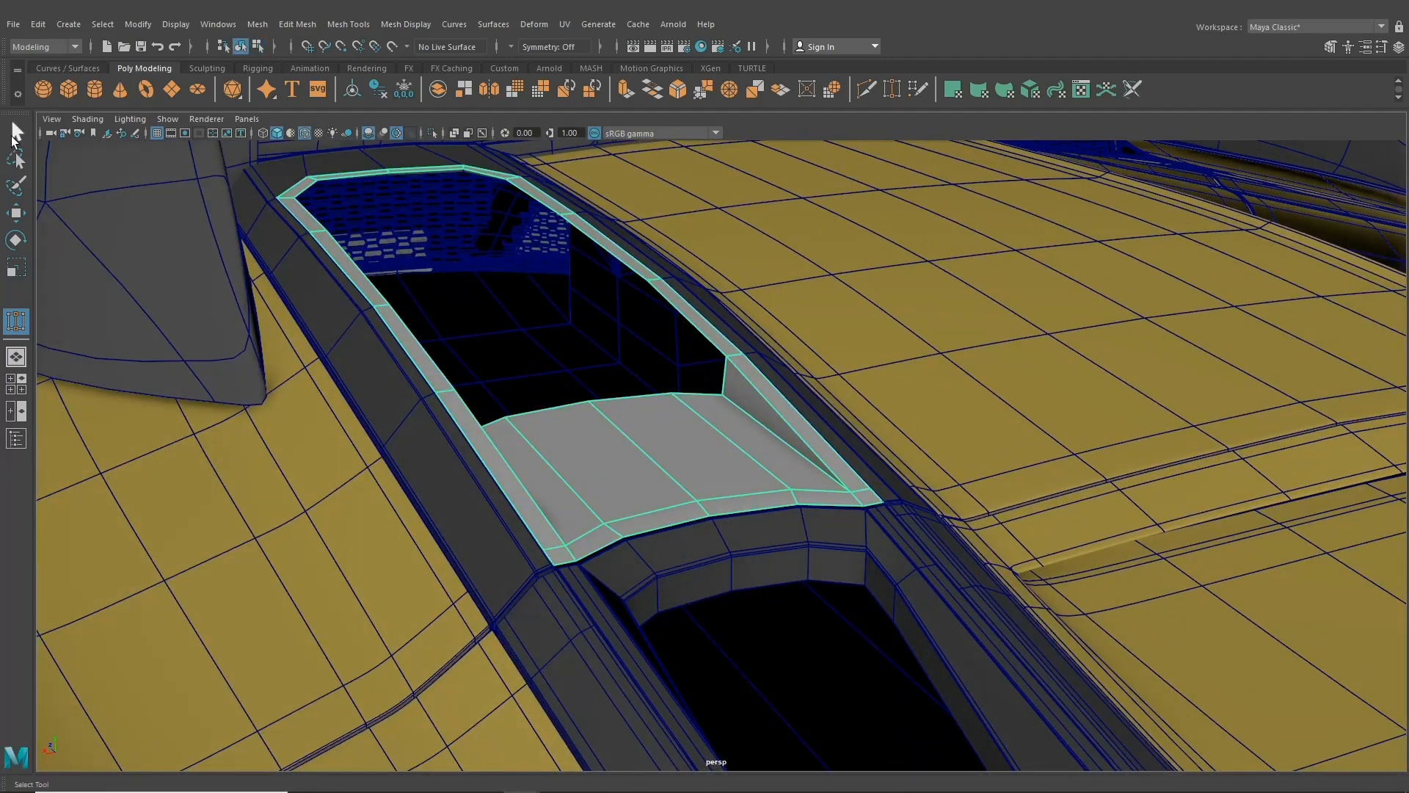
# - Extrude the frame's inner edges around the open part of the vent downward to form a wall
pyautogui.click(13, 138)
pyautogui.moveTo(310, 187); pyautogui.dragTo(306, 161, button='right')
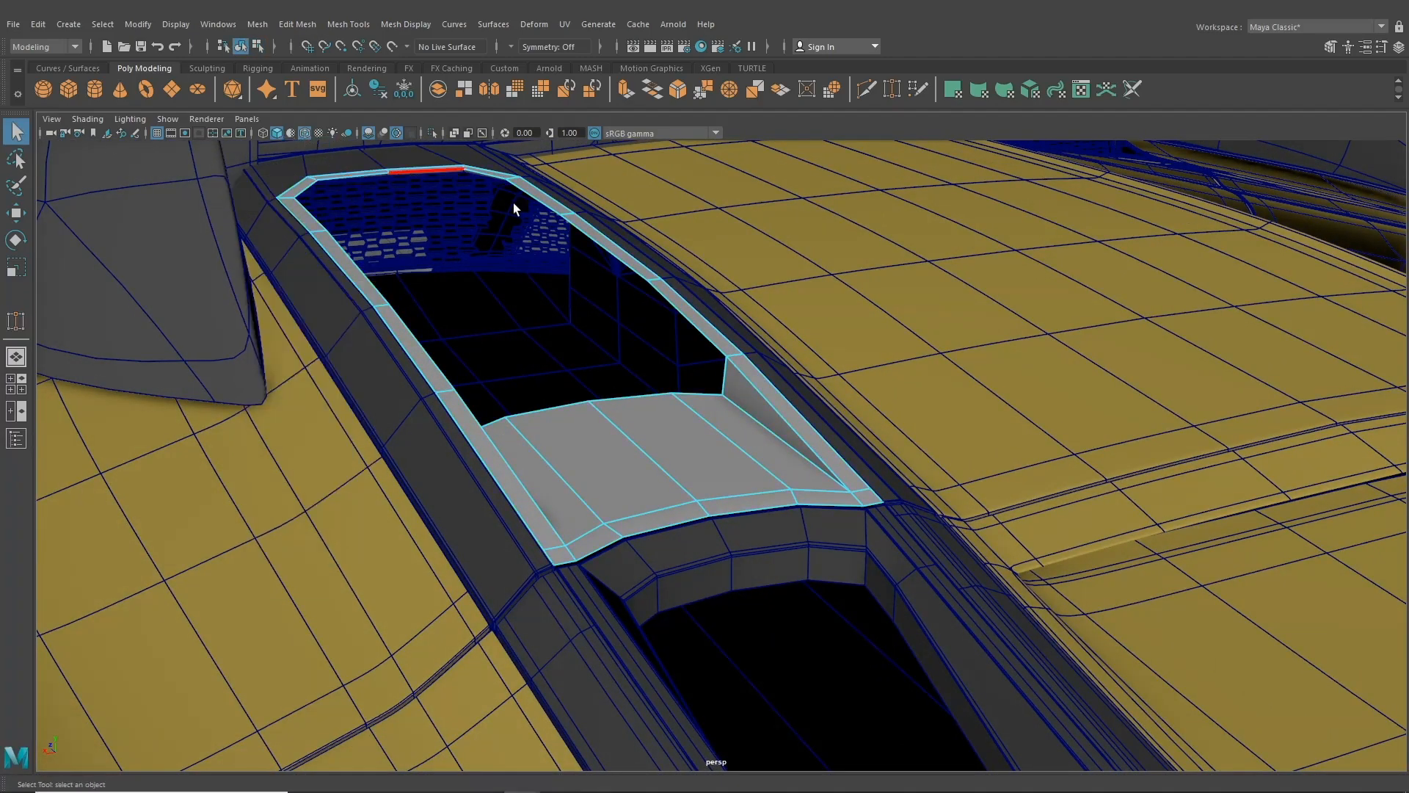
pyautogui.click(669, 308)
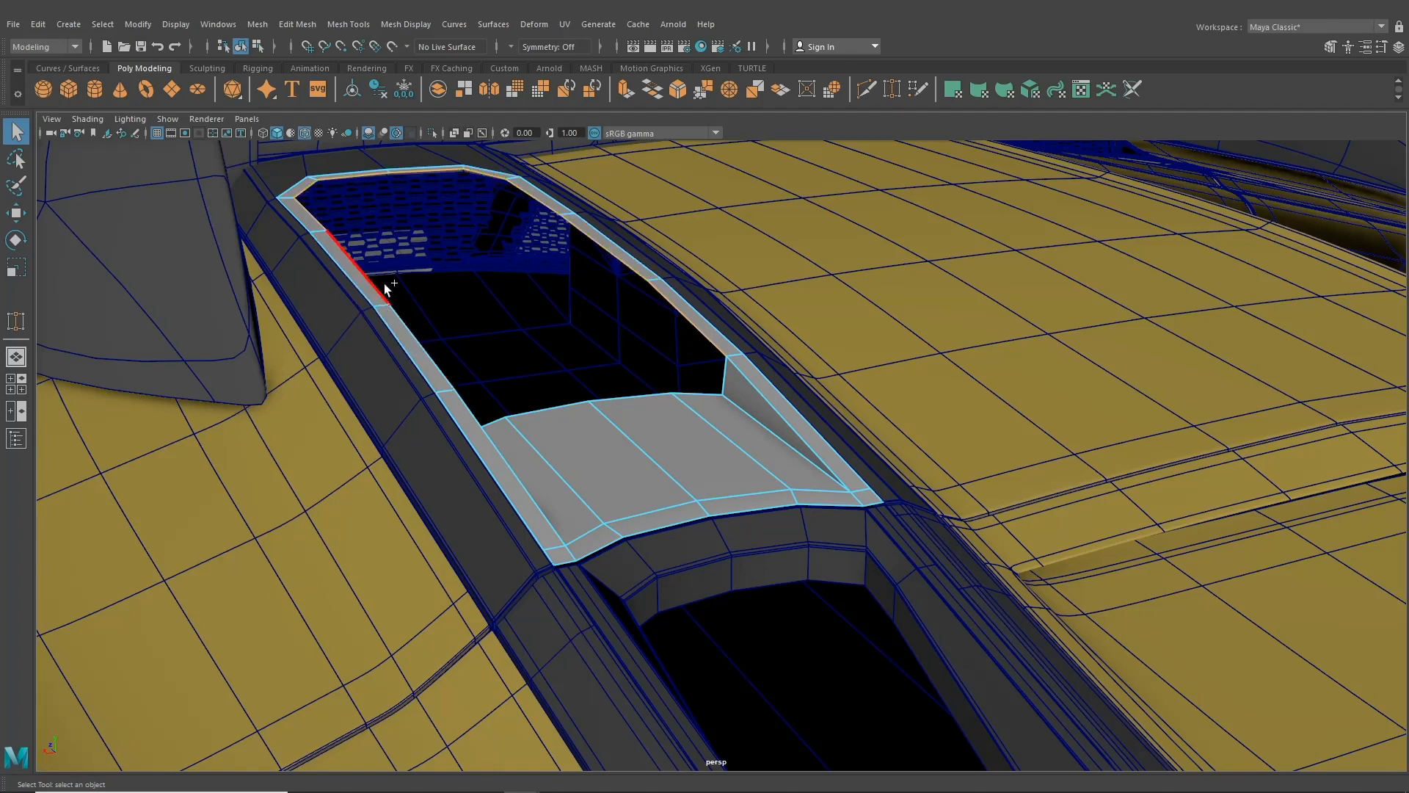
pyautogui.keyDown('alt'); pyautogui.moveTo(465, 389); pyautogui.dragTo(416, 386); pyautogui.keyUp('alt')
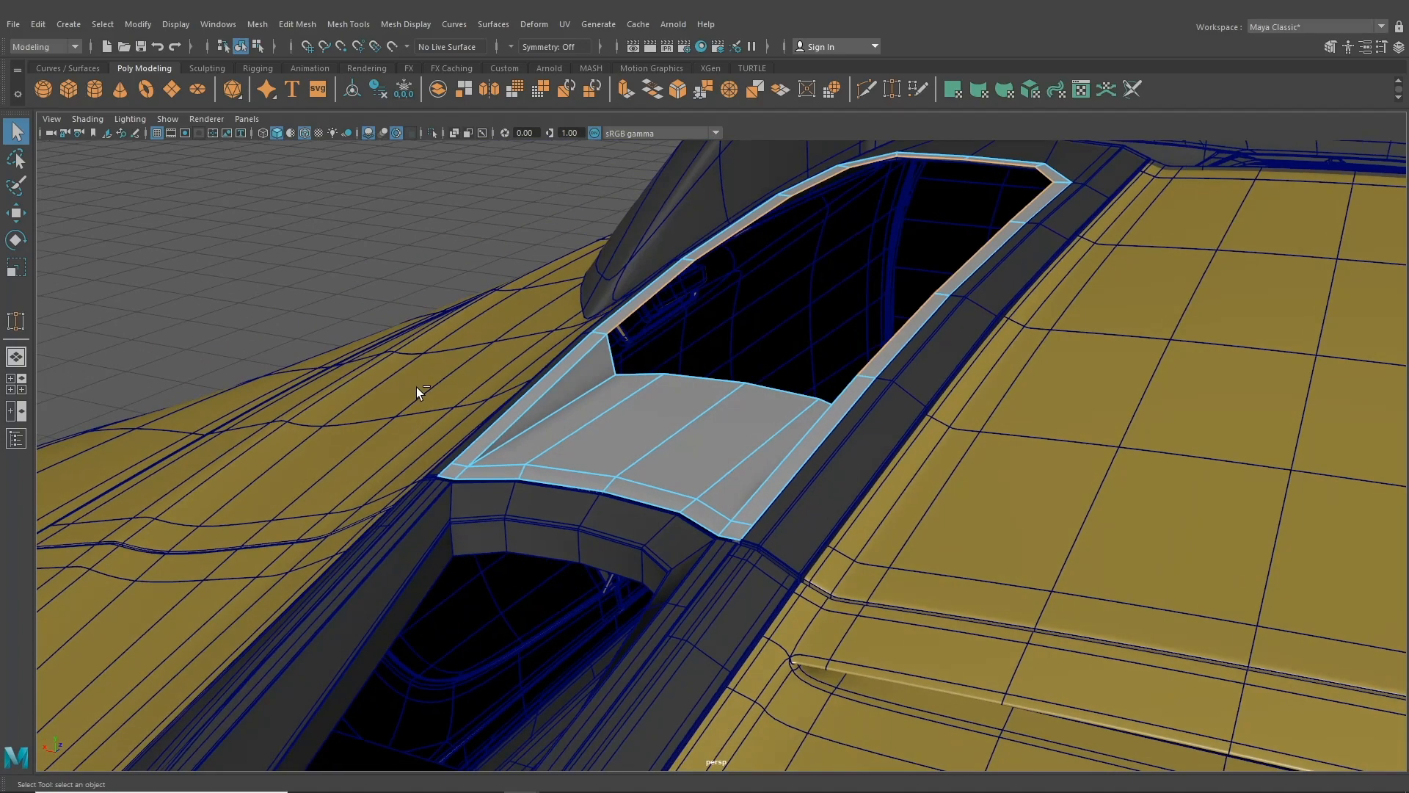
pyautogui.hotkey('ctrl', 'e')
pyautogui.keyDown('alt'); pyautogui.moveTo(685, 327); pyautogui.dragTo(838, 312); pyautogui.keyUp('alt')
pyautogui.click(890, 263)
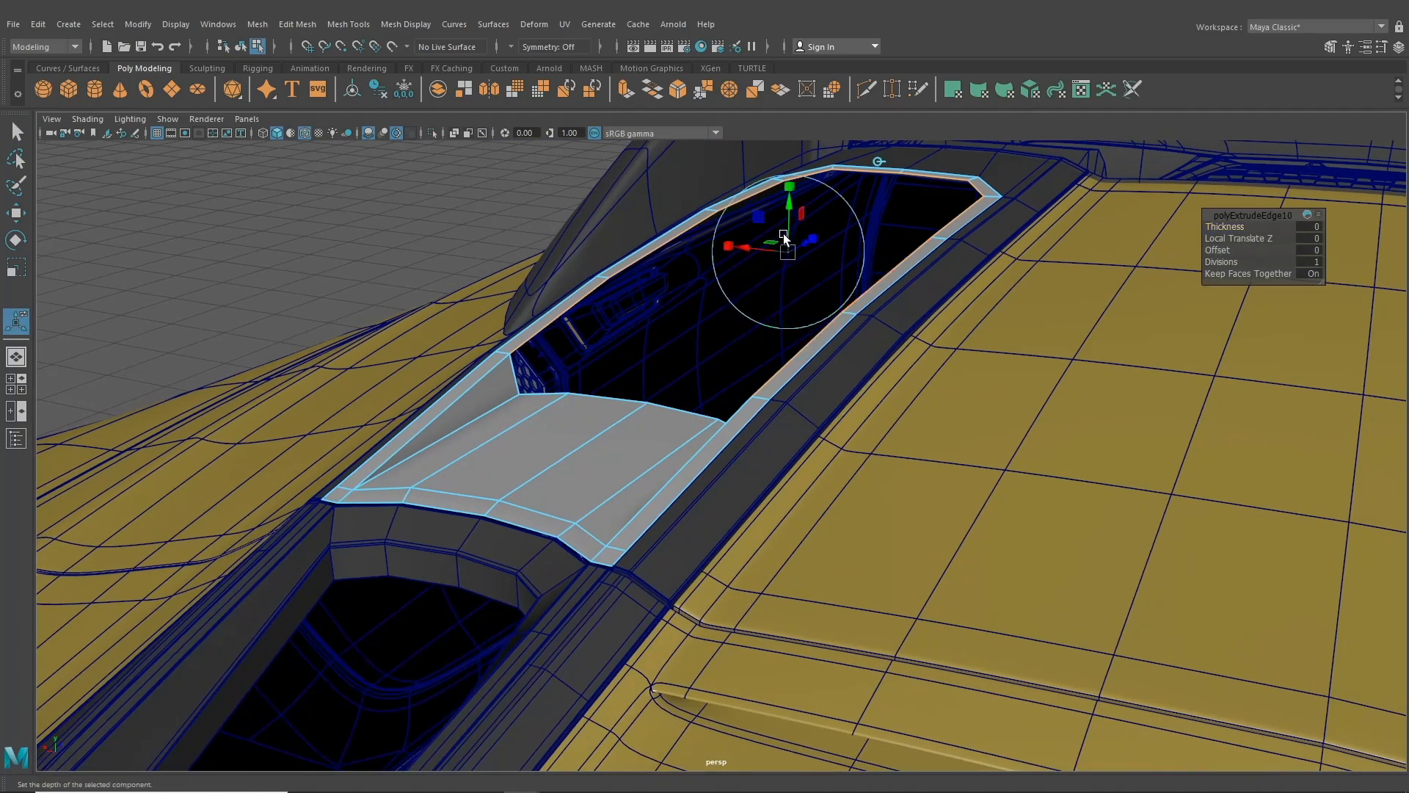
pyautogui.moveTo(786, 207); pyautogui.dragTo(802, 248)
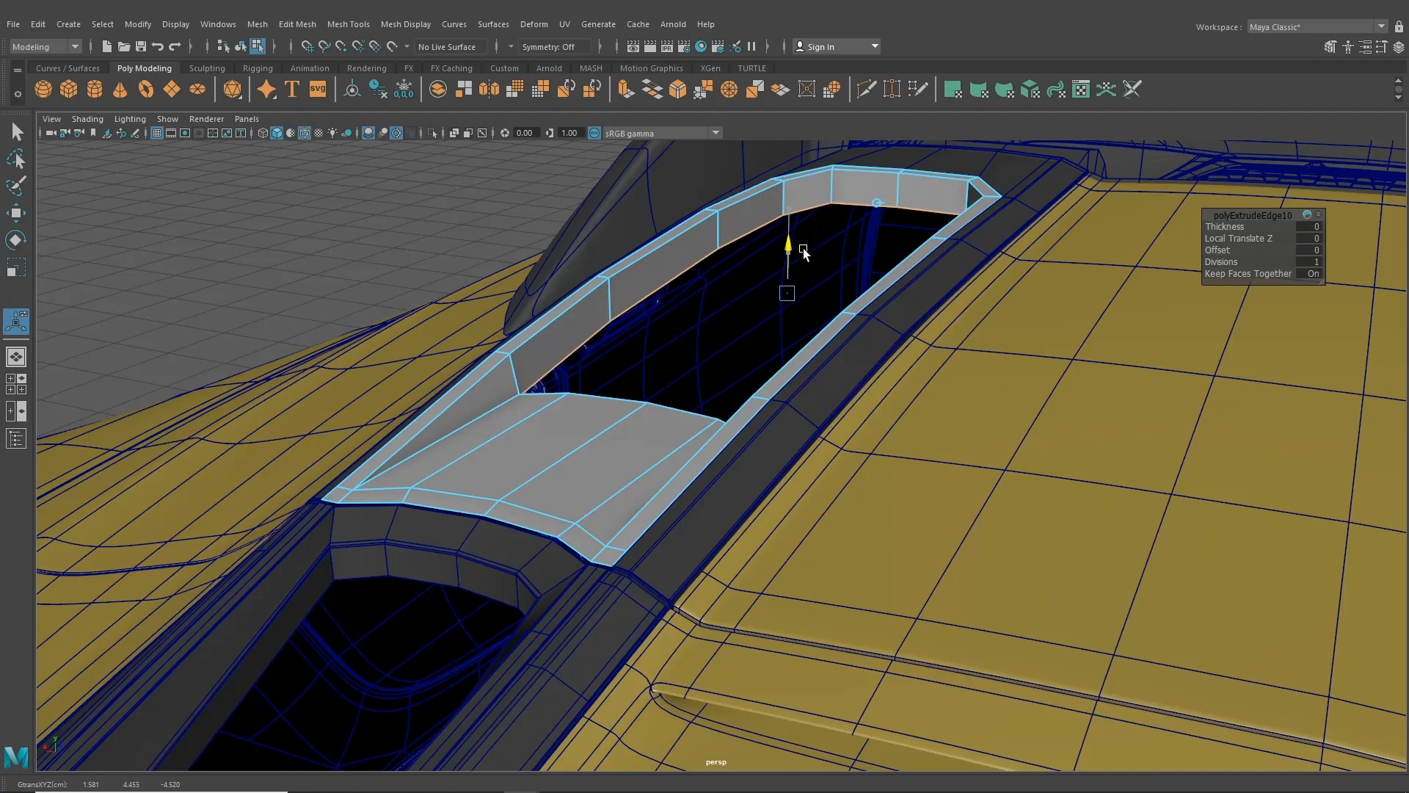
# - Scale the extruded wall's lower edges across the opening to about 0.815 and raise them slightly
pyautogui.keyDown('alt'); pyautogui.moveTo(704, 299); pyautogui.dragTo(500, 298); pyautogui.keyUp('alt')
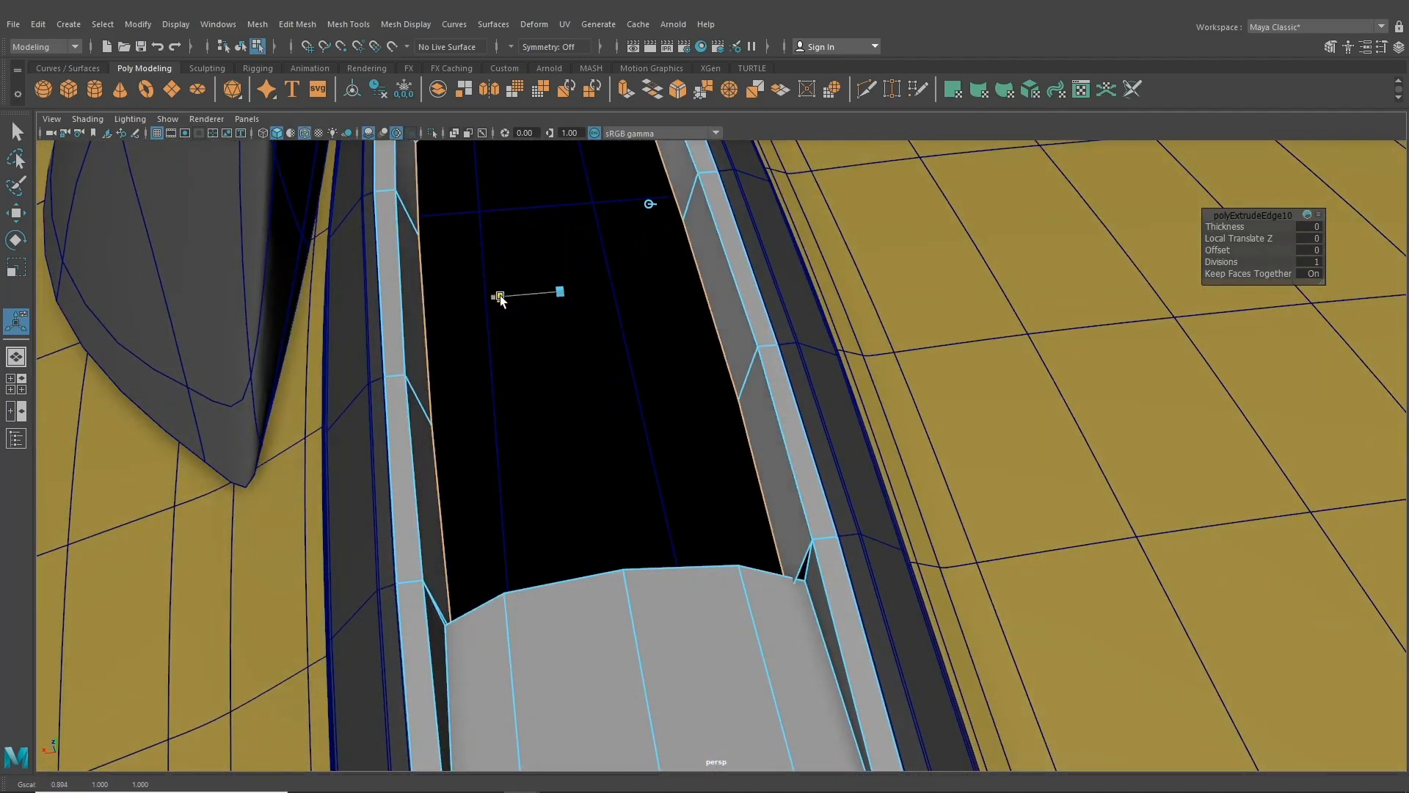
pyautogui.press('t')
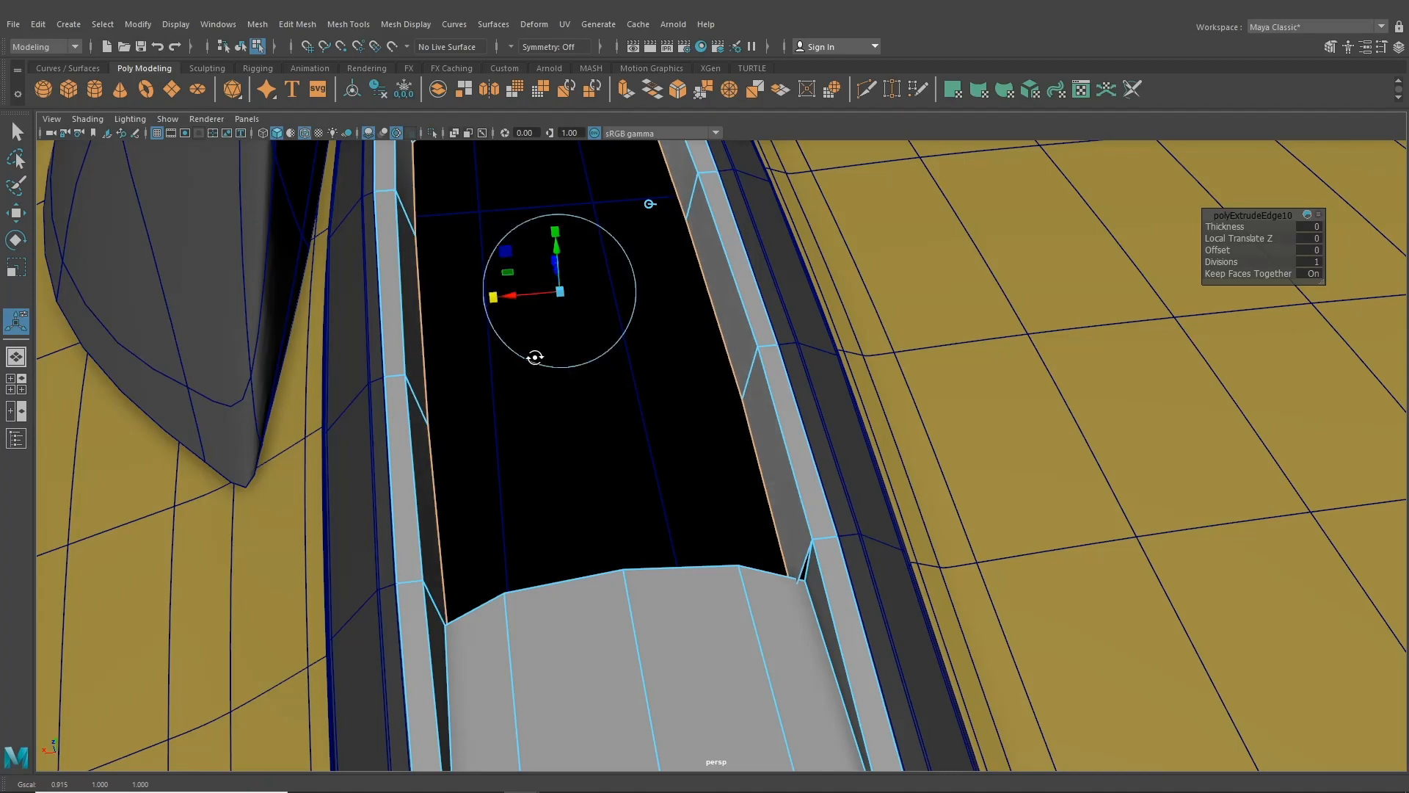
pyautogui.keyDown('alt'); pyautogui.moveTo(541, 355); pyautogui.dragTo(547, 369); pyautogui.keyUp('alt')
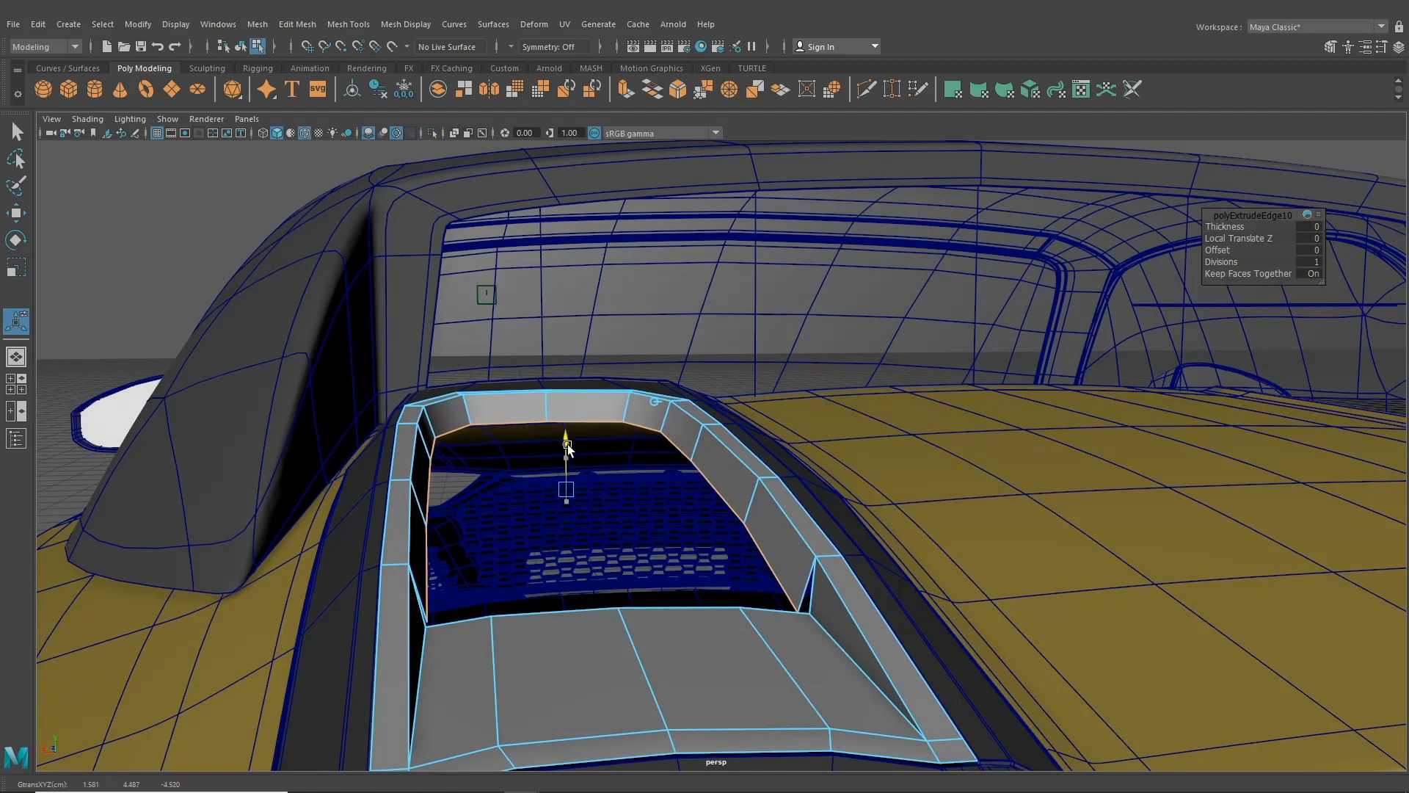
pyautogui.keyDown('alt'); pyautogui.moveTo(561, 485); pyautogui.dragTo(819, 535); pyautogui.keyUp('alt')
# - Target-weld the lower end vertices of the opening's walls to the recessed panel's corners on both sides
pyautogui.keyDown('shift'); pyautogui.moveTo(819, 535); pyautogui.dragTo(781, 591, button='right'); pyautogui.keyUp('shift')
pyautogui.keyDown('alt'); pyautogui.moveTo(780, 592); pyautogui.dragTo(781, 148); pyautogui.keyUp('alt')
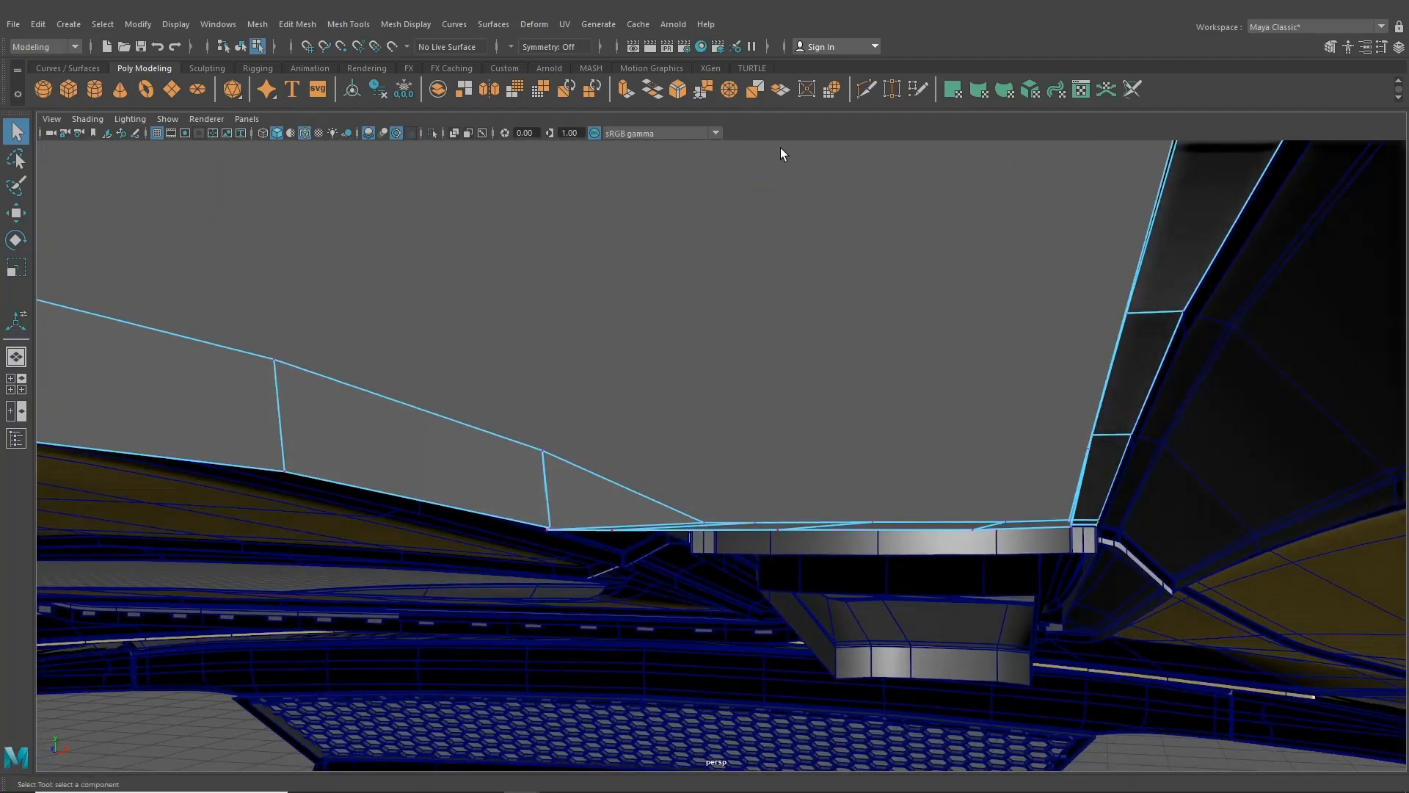
pyautogui.click(895, 89)
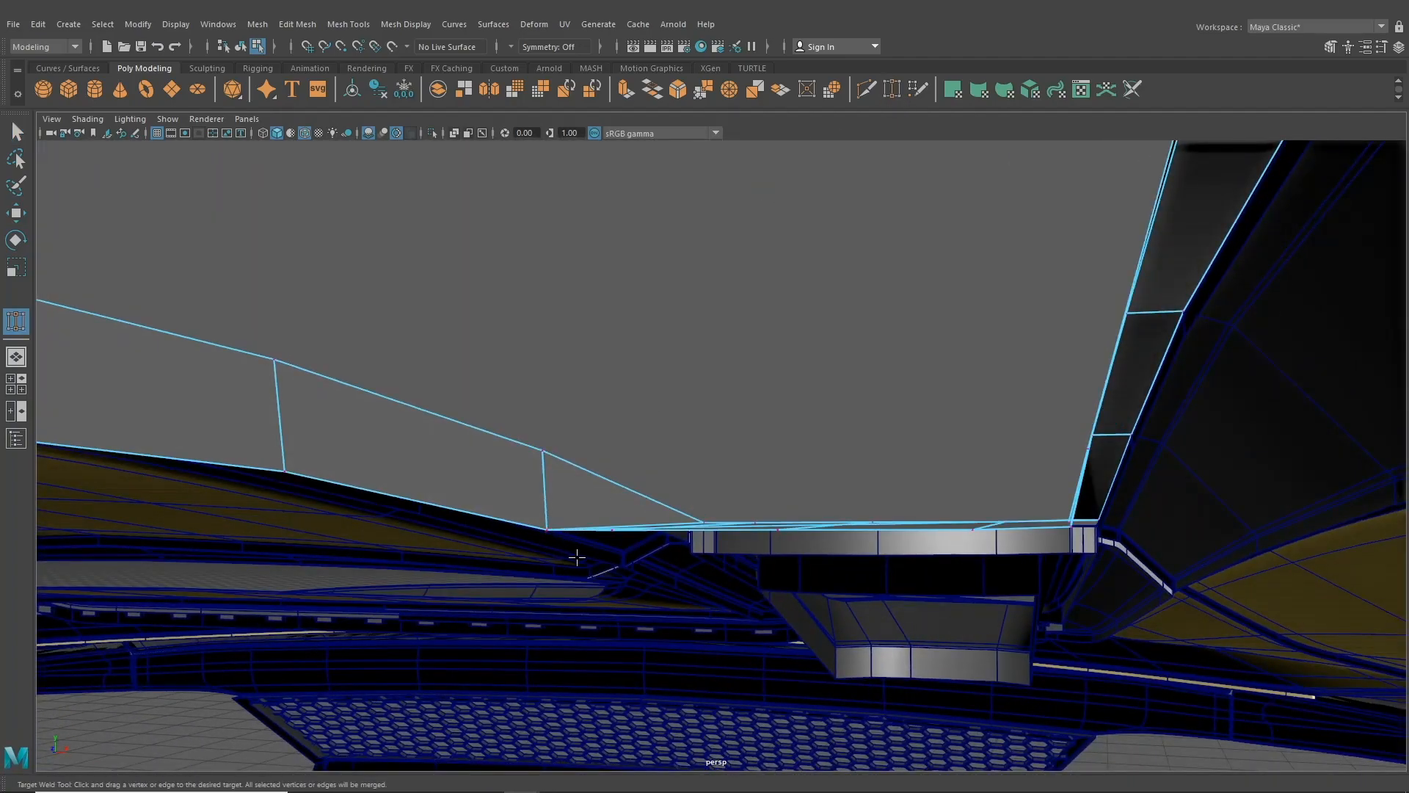
pyautogui.keyDown('alt'); pyautogui.moveTo(576, 560); pyautogui.dragTo(758, 609); pyautogui.keyUp('alt')
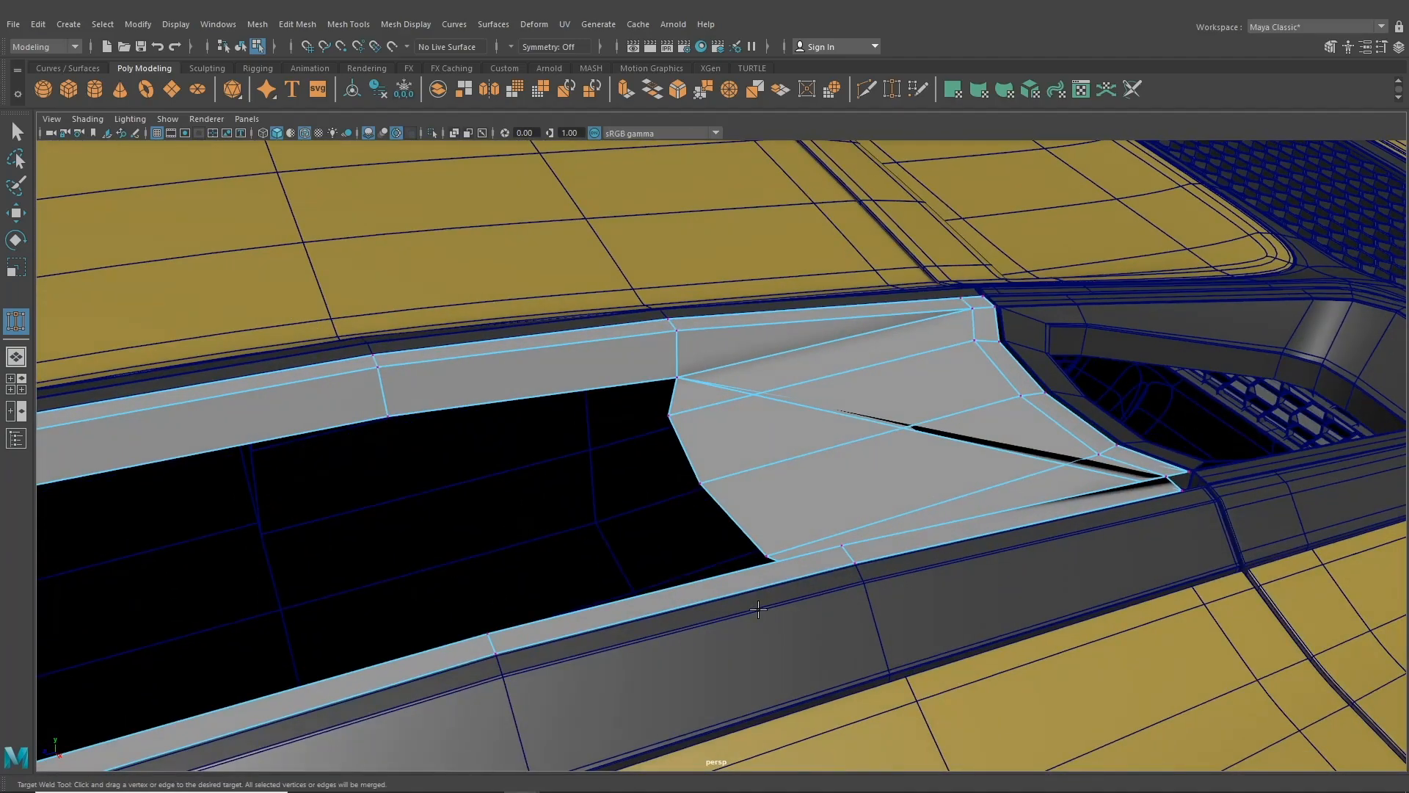
pyautogui.hotkey('ctrl', 'z')
pyautogui.scroll(4, 649, 378)
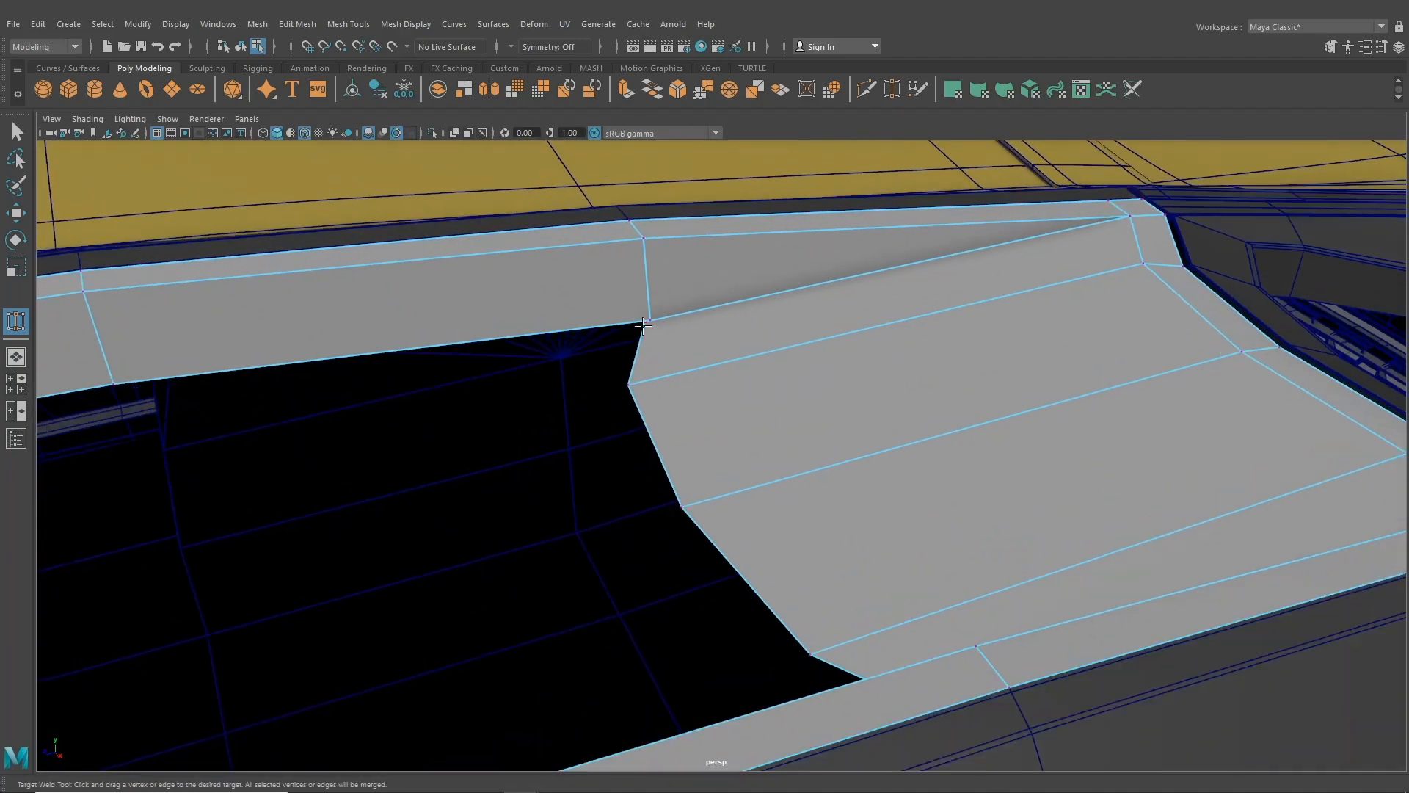
pyautogui.keyDown('alt'); pyautogui.moveTo(642, 323); pyautogui.dragTo(411, 162); pyautogui.keyUp('alt')
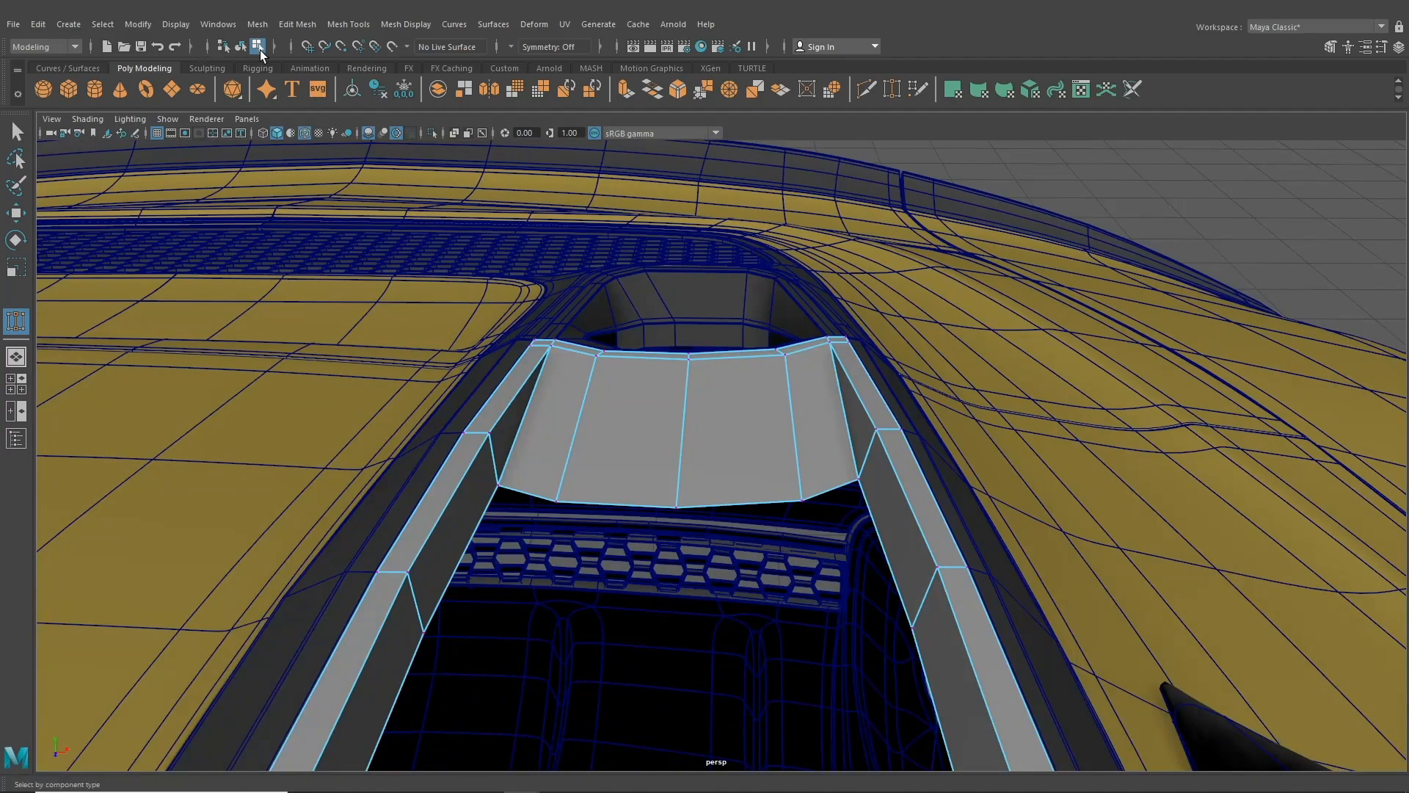
# - Return to object mode and preview the grey vent insert with mesh smoothing
pyautogui.press('q')
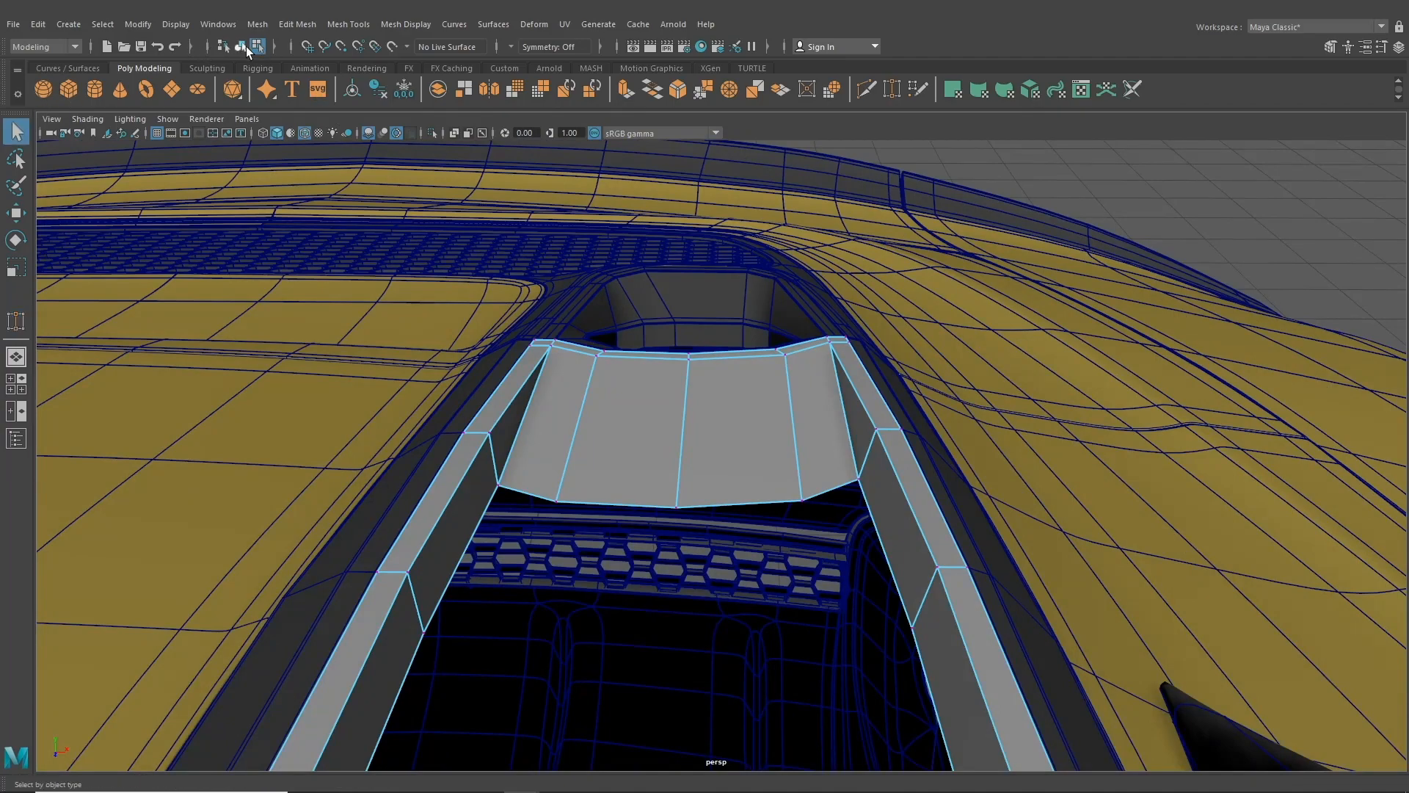
pyautogui.click(241, 46)
pyautogui.keyDown('alt'); pyautogui.moveTo(880, 221); pyautogui.dragTo(818, 411); pyautogui.keyUp('alt')
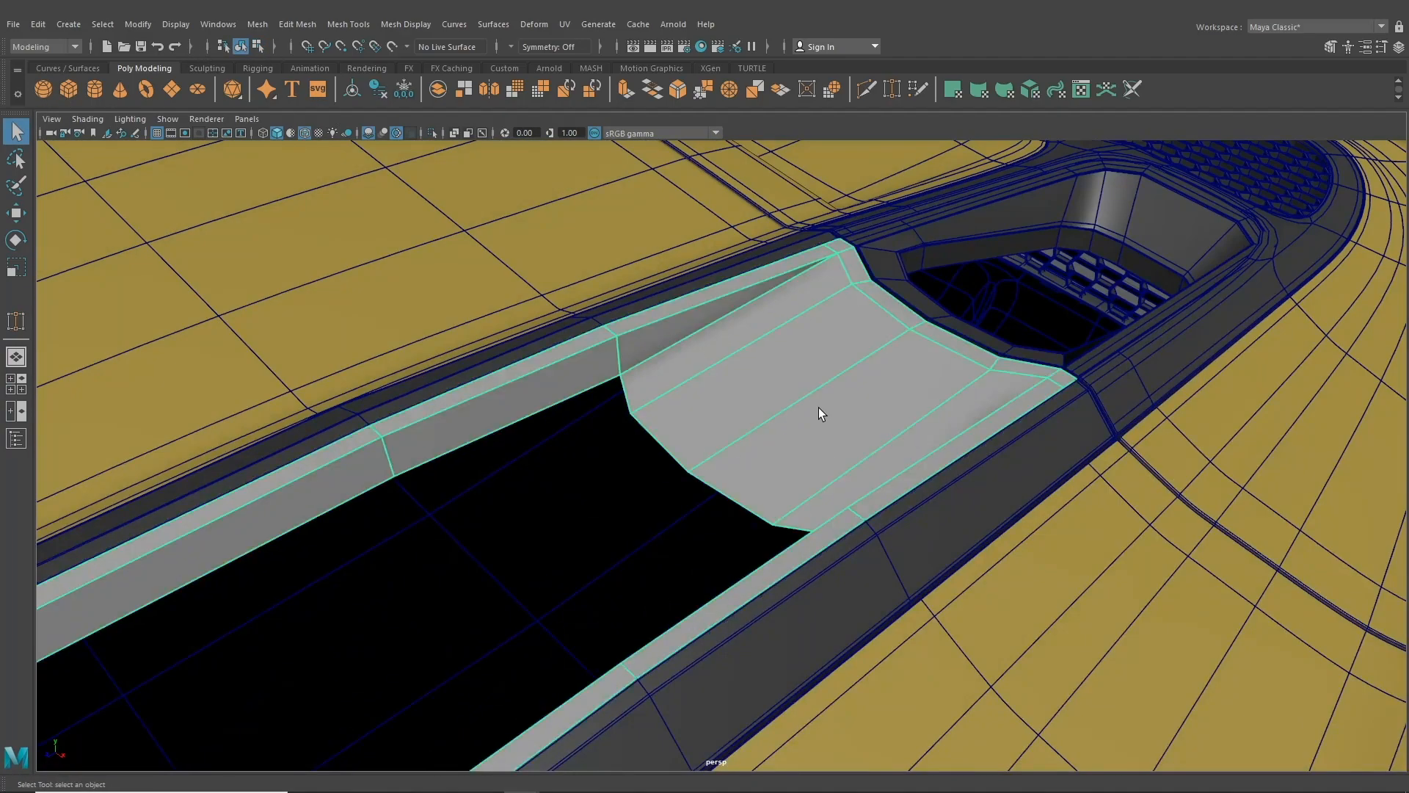
pyautogui.press('3')
pyautogui.scroll(-6, 830, 394)
pyautogui.click(1288, 239)
pyautogui.keyDown('alt'); pyautogui.moveTo(969, 419); pyautogui.dragTo(851, 511, button='middle'); pyautogui.keyUp('alt')
pyautogui.scroll(3, 851, 510)
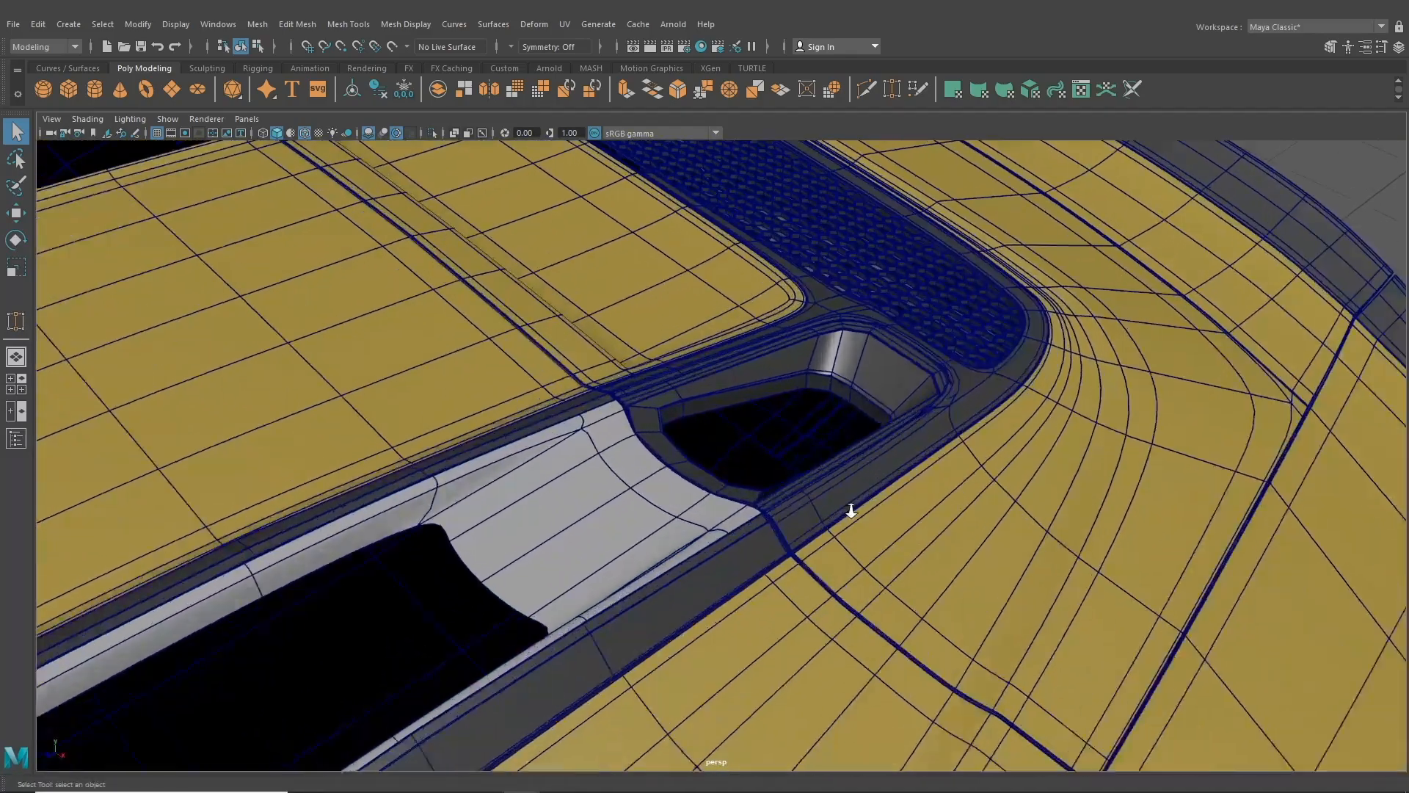
pyautogui.keyDown('alt'); pyautogui.moveTo(851, 511); pyautogui.dragTo(782, 615); pyautogui.keyUp('alt')
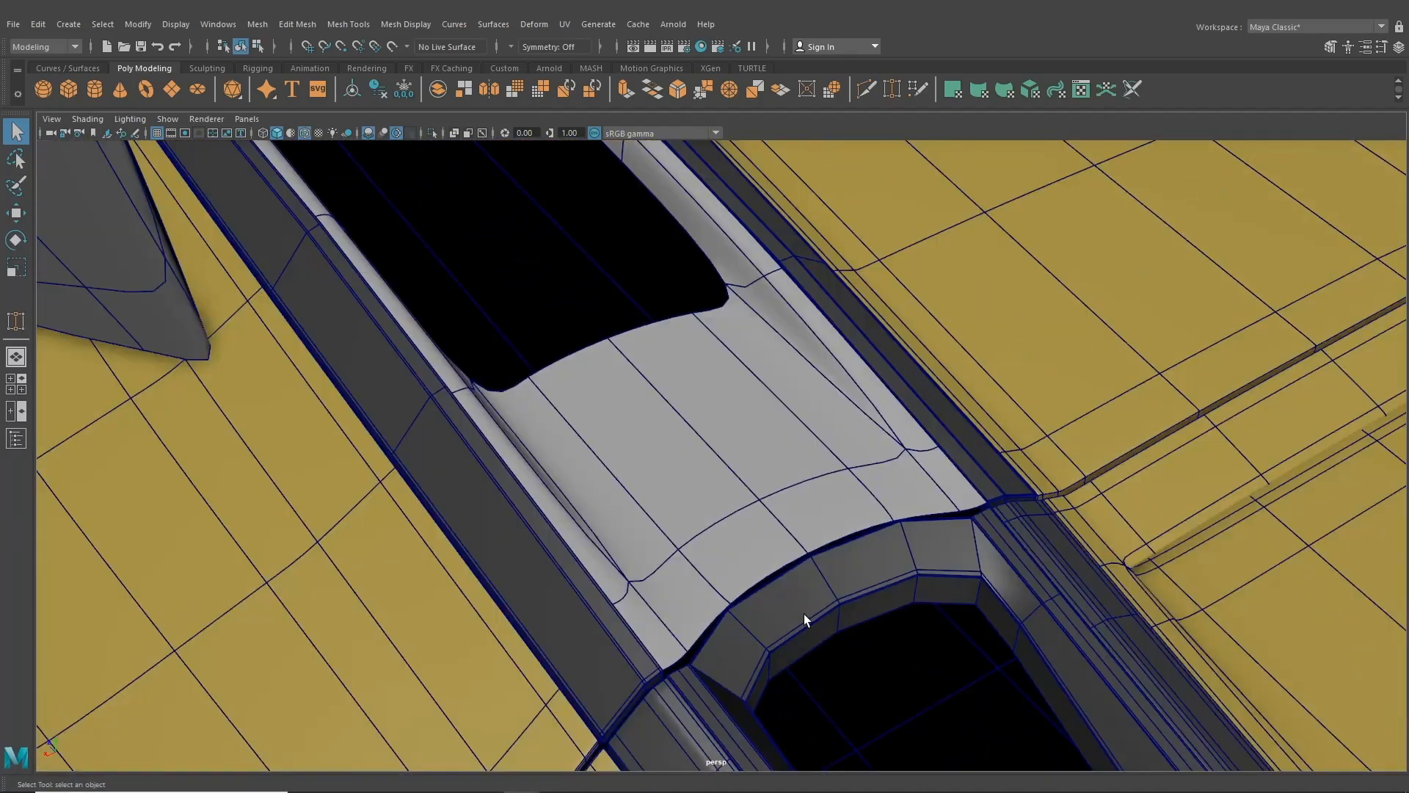
# - Preview the adjoining dark vent ring with mesh smoothing and examine its seam with the grey insert
pyautogui.click(919, 543)
pyautogui.scroll(-4, 631, 411)
pyautogui.keyDown('alt'); pyautogui.moveTo(662, 485); pyautogui.dragTo(536, 491); pyautogui.keyUp('alt')
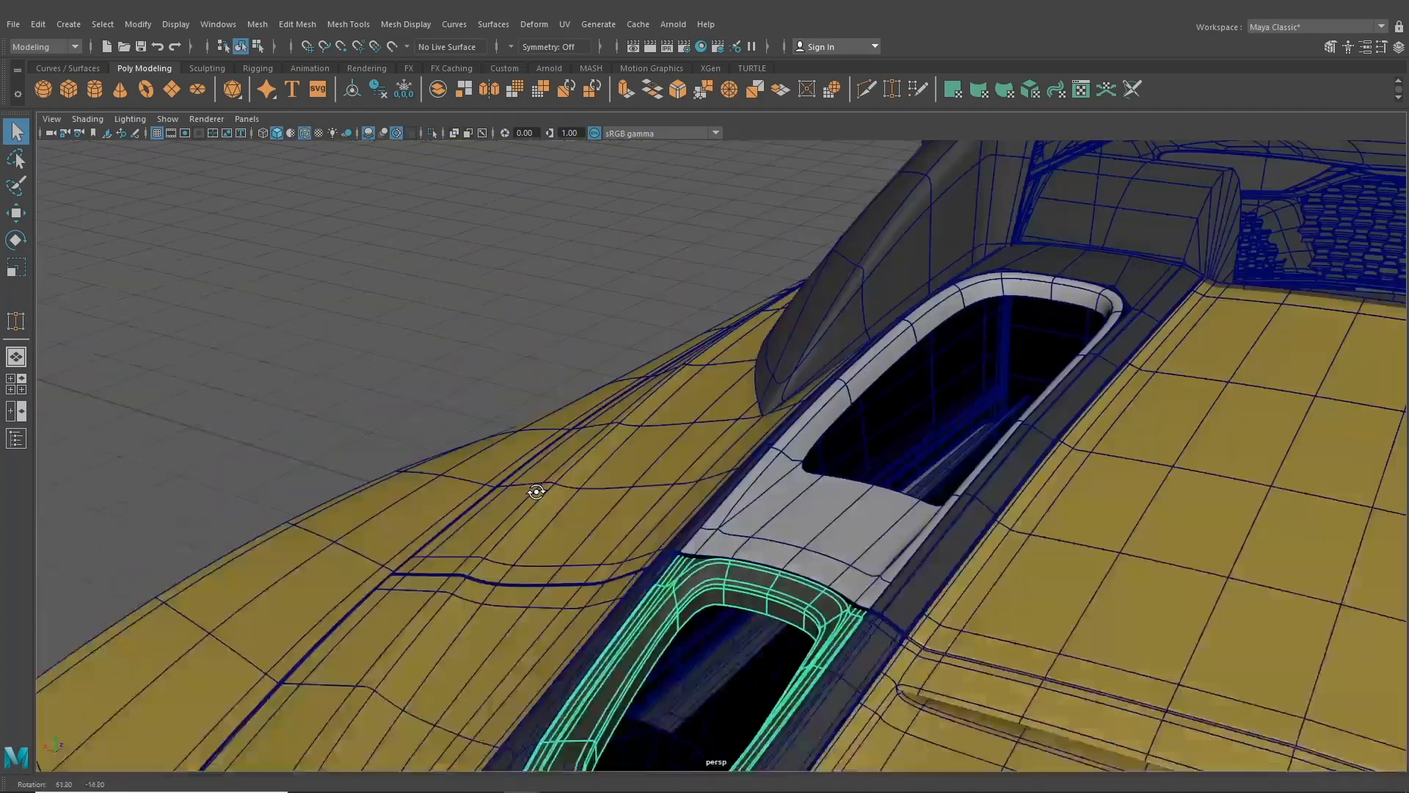
pyautogui.click(470, 323)
pyautogui.keyDown('alt'); pyautogui.moveTo(763, 570); pyautogui.dragTo(737, 473, button='middle'); pyautogui.keyUp('alt')
pyautogui.scroll(4, 737, 473)
pyautogui.keyDown('alt'); pyautogui.moveTo(737, 474); pyautogui.dragTo(800, 530); pyautogui.keyUp('alt')
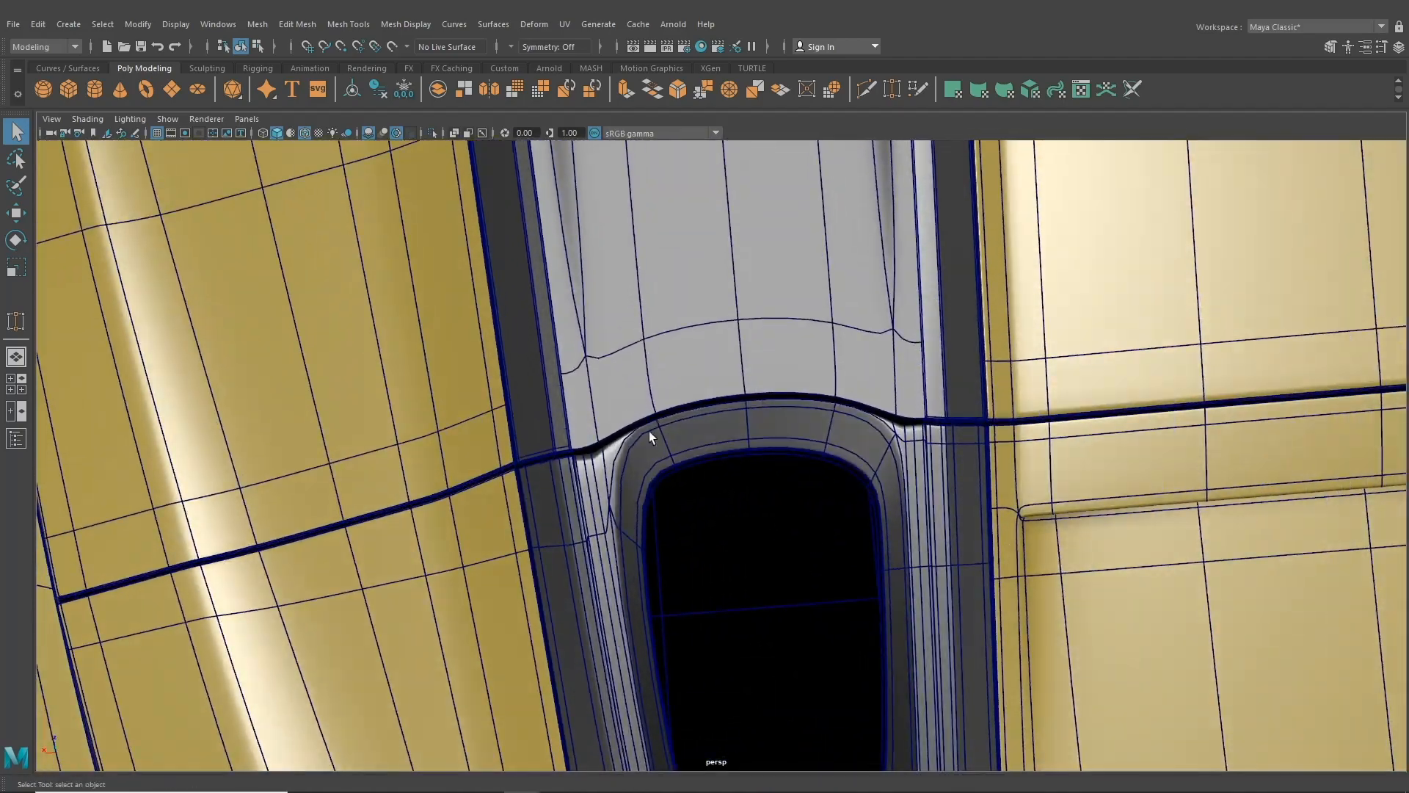
# - Turn off smooth mesh preview on the grey vent insert and the adjoining dark vent ring, and clear the selection
pyautogui.click(654, 404)
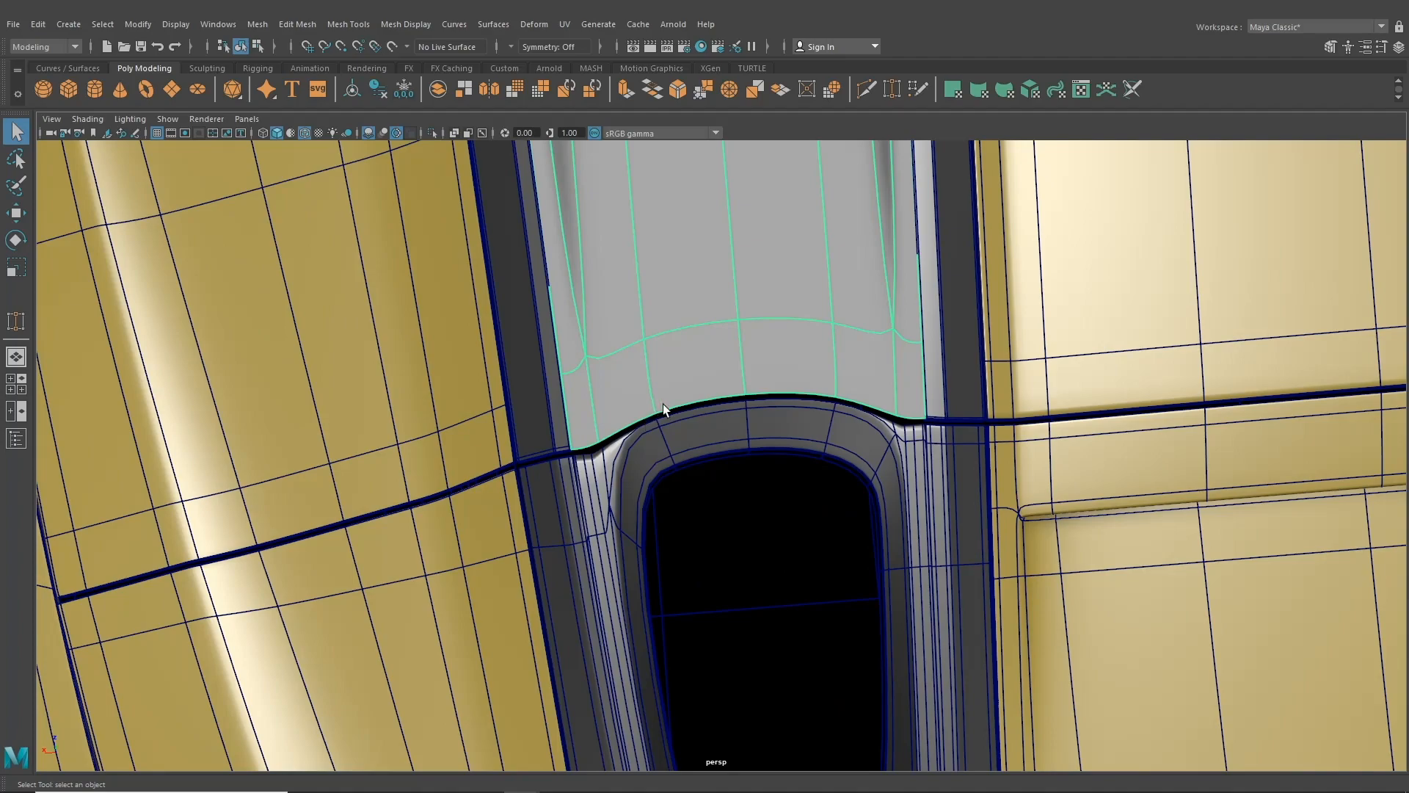
pyautogui.press('1')
pyautogui.click(629, 447)
pyautogui.press('1')
pyautogui.keyDown('alt'); pyautogui.moveTo(628, 454); pyautogui.dragTo(353, 419, button='right'); pyautogui.keyUp('alt')
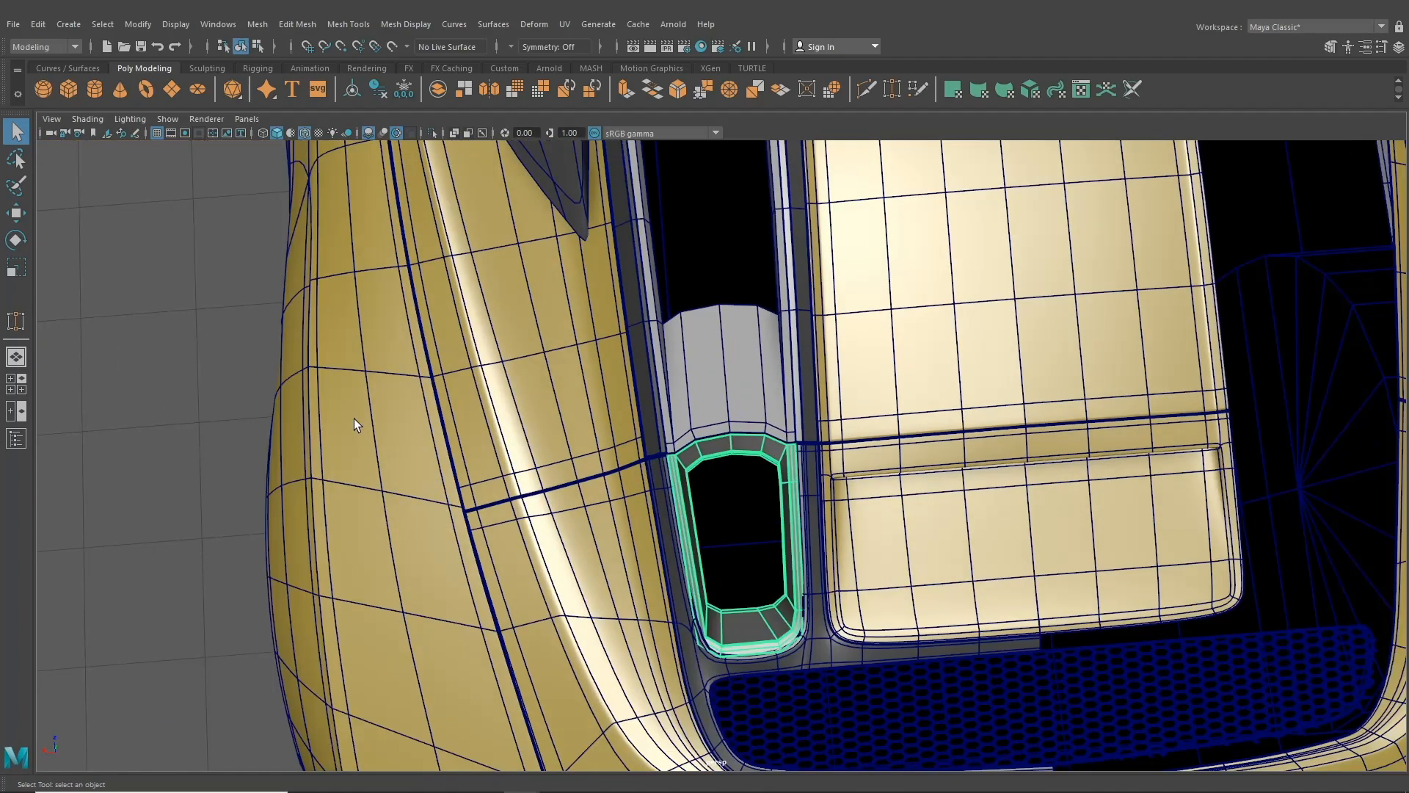
pyautogui.click(228, 375)
pyautogui.keyDown('alt'); pyautogui.moveTo(624, 594); pyautogui.dragTo(487, 476); pyautogui.keyUp('alt')
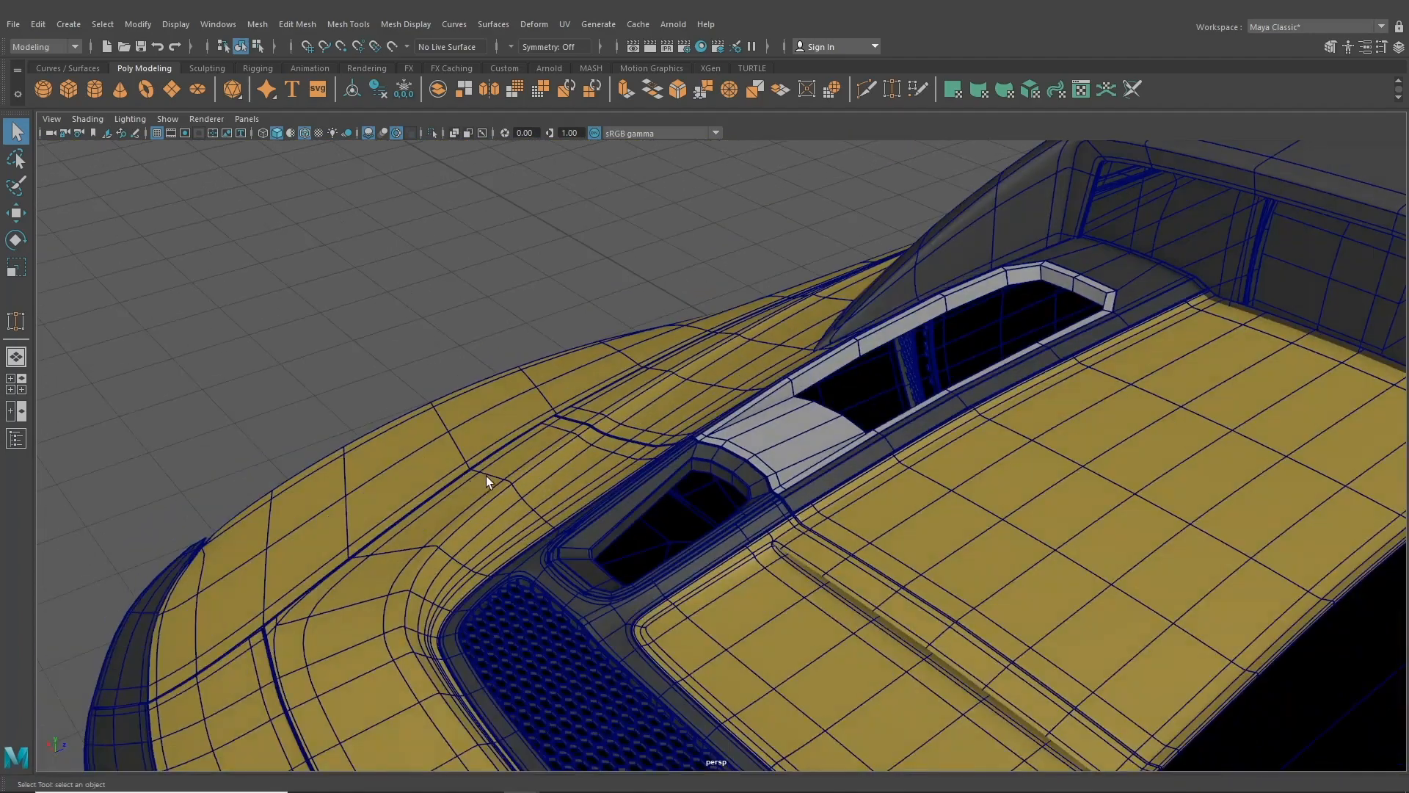
pyautogui.keyDown('alt'); pyautogui.moveTo(873, 462); pyautogui.dragTo(654, 517, button='middle'); pyautogui.keyUp('alt')
pyautogui.scroll(3, 627, 506)
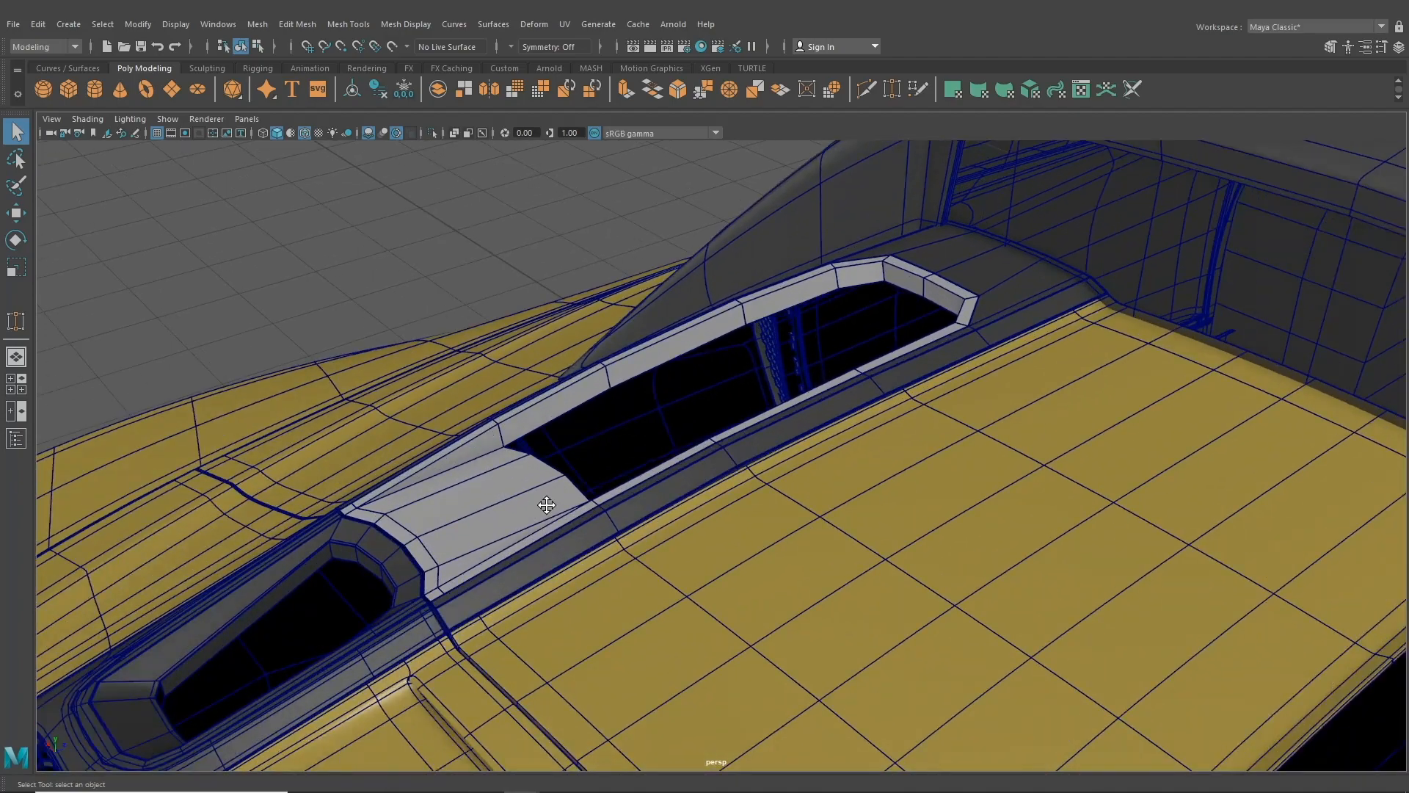
# - Duplicate the four faces of the grey vent insert's recessed panel as a separate piece
pyautogui.keyDown('alt'); pyautogui.moveTo(547, 504); pyautogui.dragTo(741, 451); pyautogui.keyUp('alt')
pyautogui.scroll(3, 624, 491)
pyautogui.keyDown('alt'); pyautogui.moveTo(624, 491); pyautogui.dragTo(702, 468, button='middle'); pyautogui.keyUp('alt')
pyautogui.scroll(2, 702, 468)
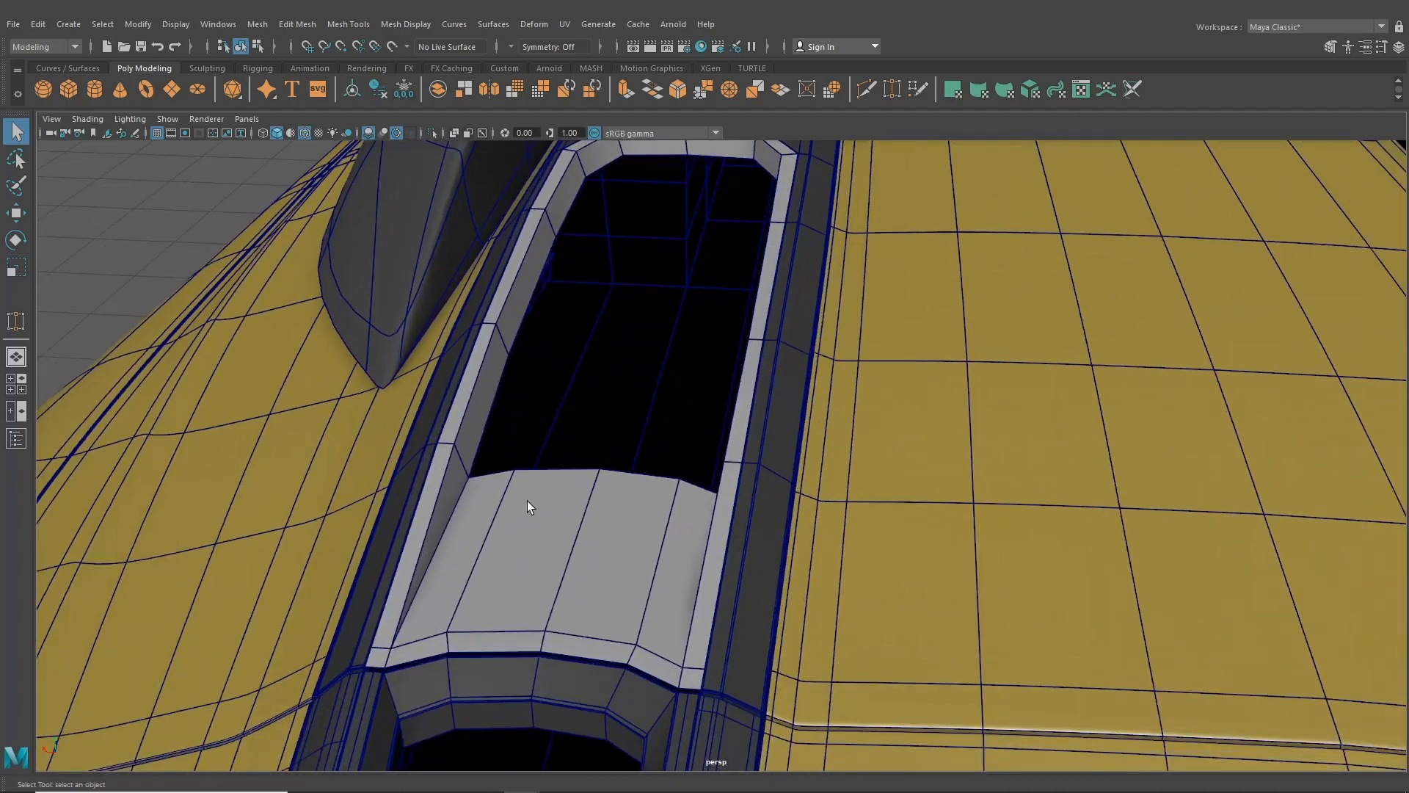
pyautogui.moveTo(527, 500); pyautogui.dragTo(526, 411, button='right')
pyautogui.moveTo(458, 540); pyautogui.dragTo(689, 565)
pyautogui.click(257, 24)
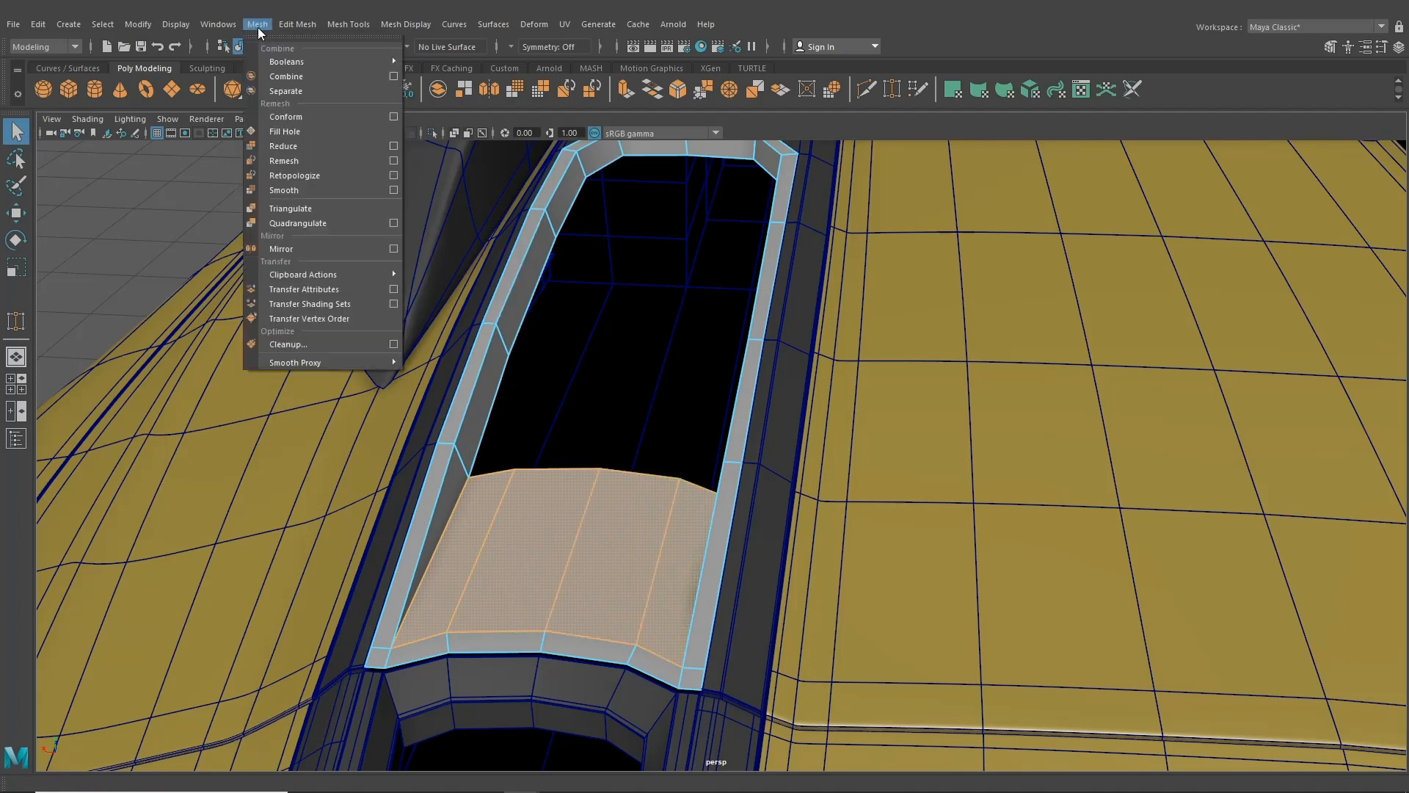
pyautogui.moveTo(296, 24)
pyautogui.click(350, 422)
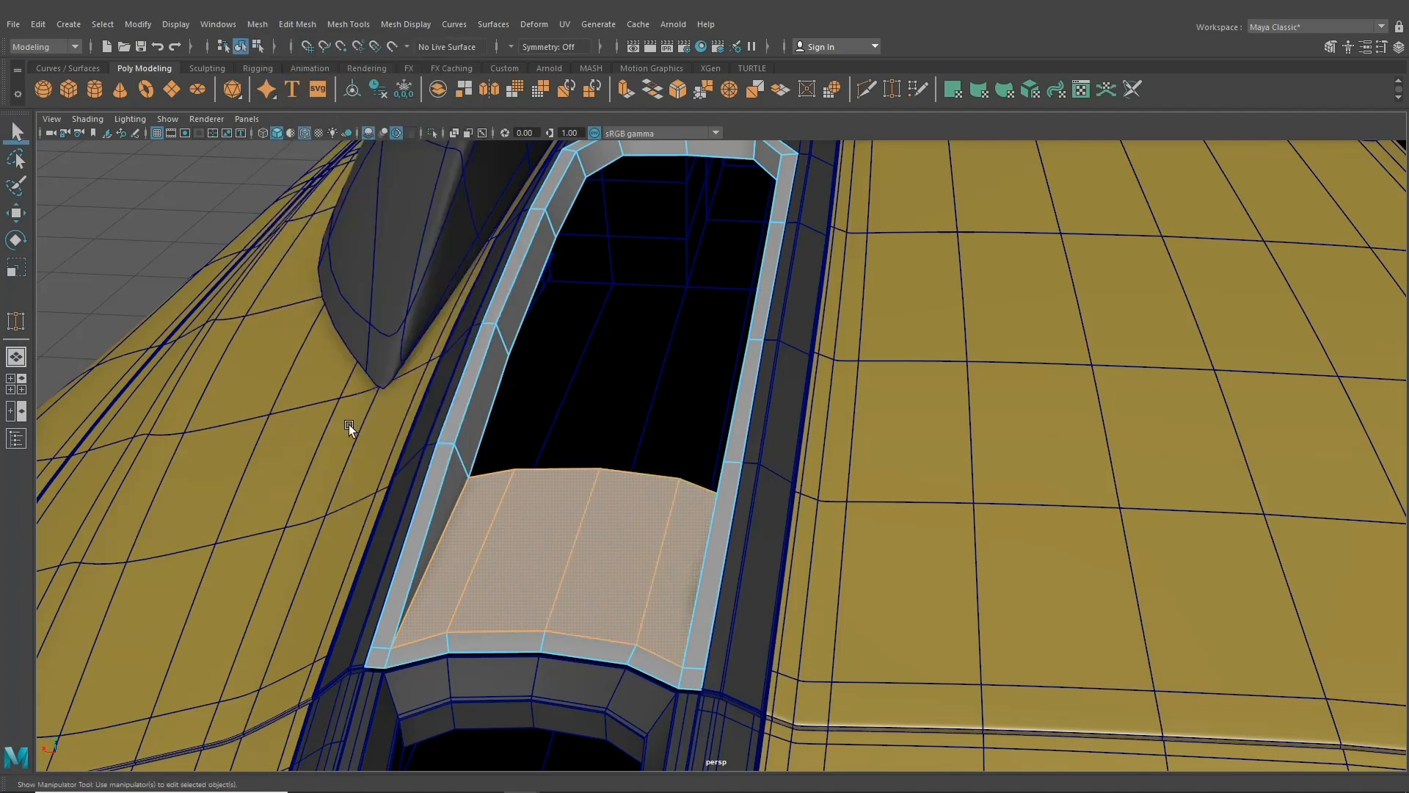
# - Raise the duplicated panel about 0.315 cm above the original in object mode and center its pivot
pyautogui.click(242, 46)
pyautogui.click(16, 131)
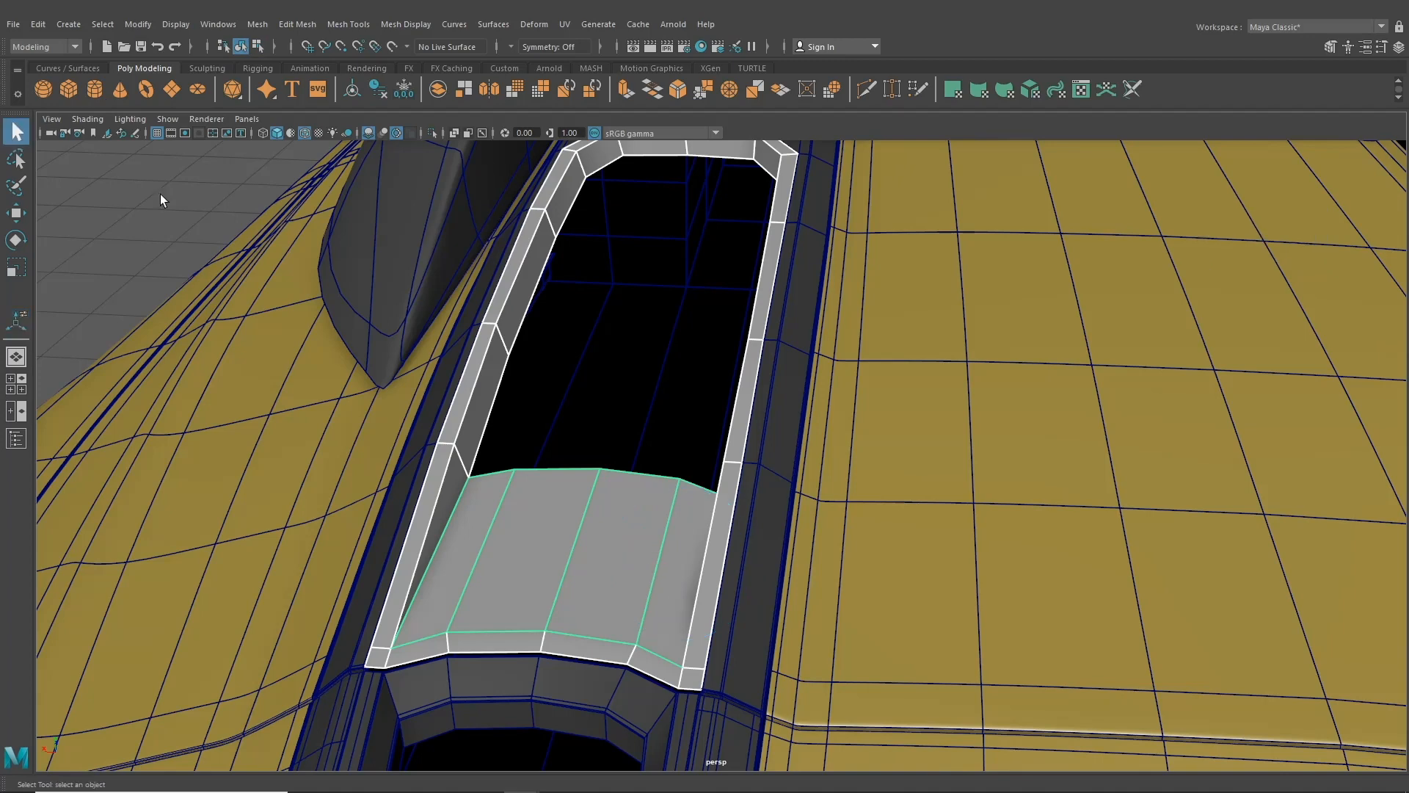
pyautogui.click(565, 587)
pyautogui.click(22, 214)
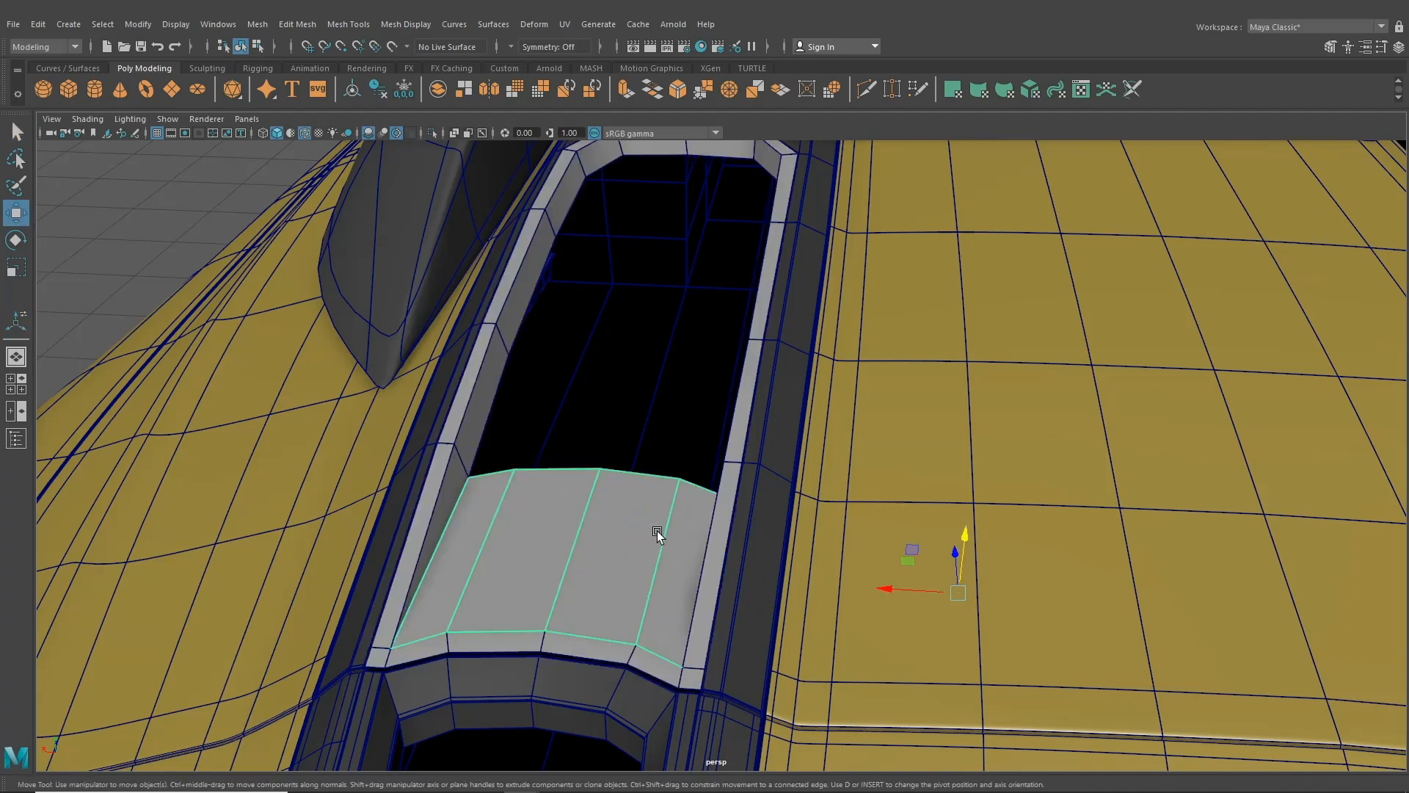
pyautogui.moveTo(971, 538); pyautogui.dragTo(853, 391)
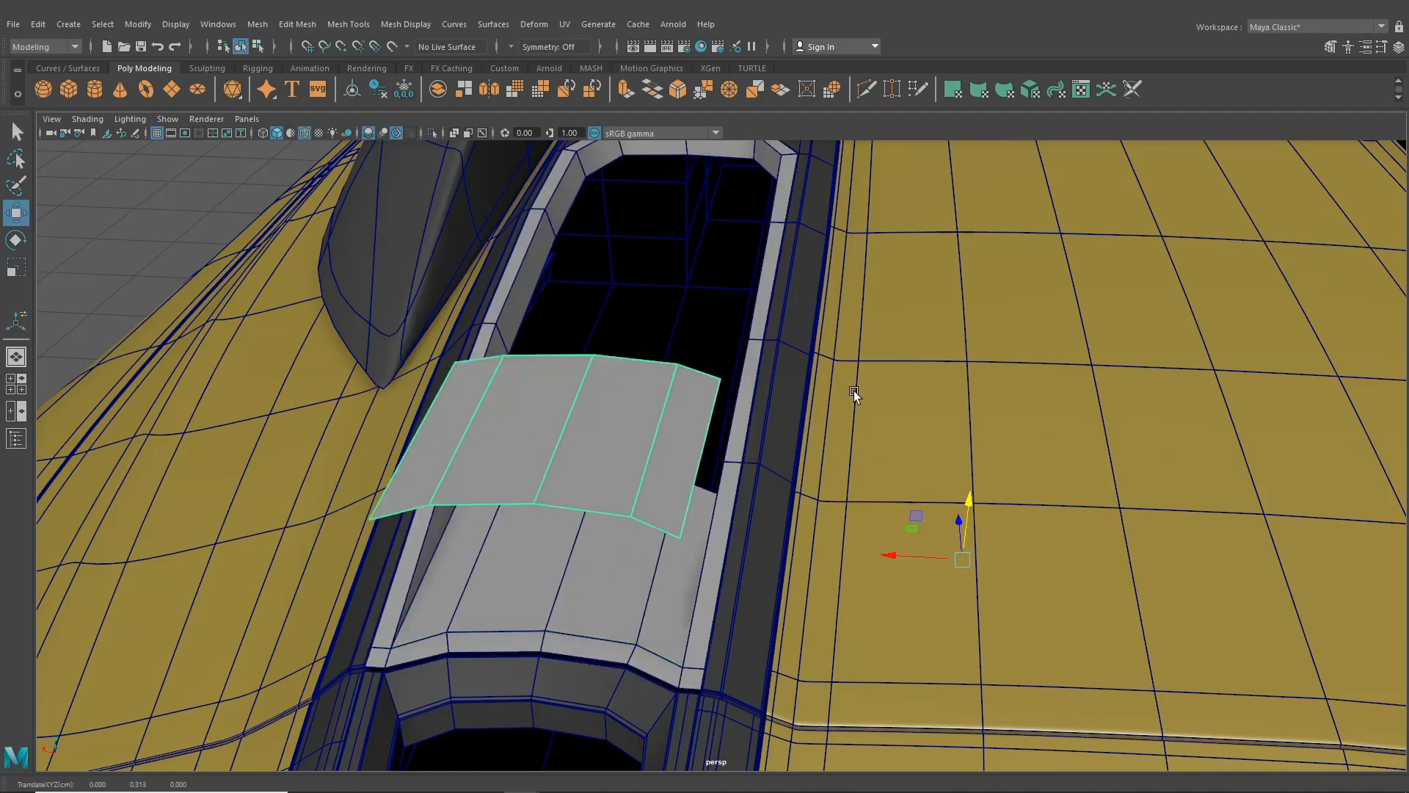
pyautogui.click(136, 25)
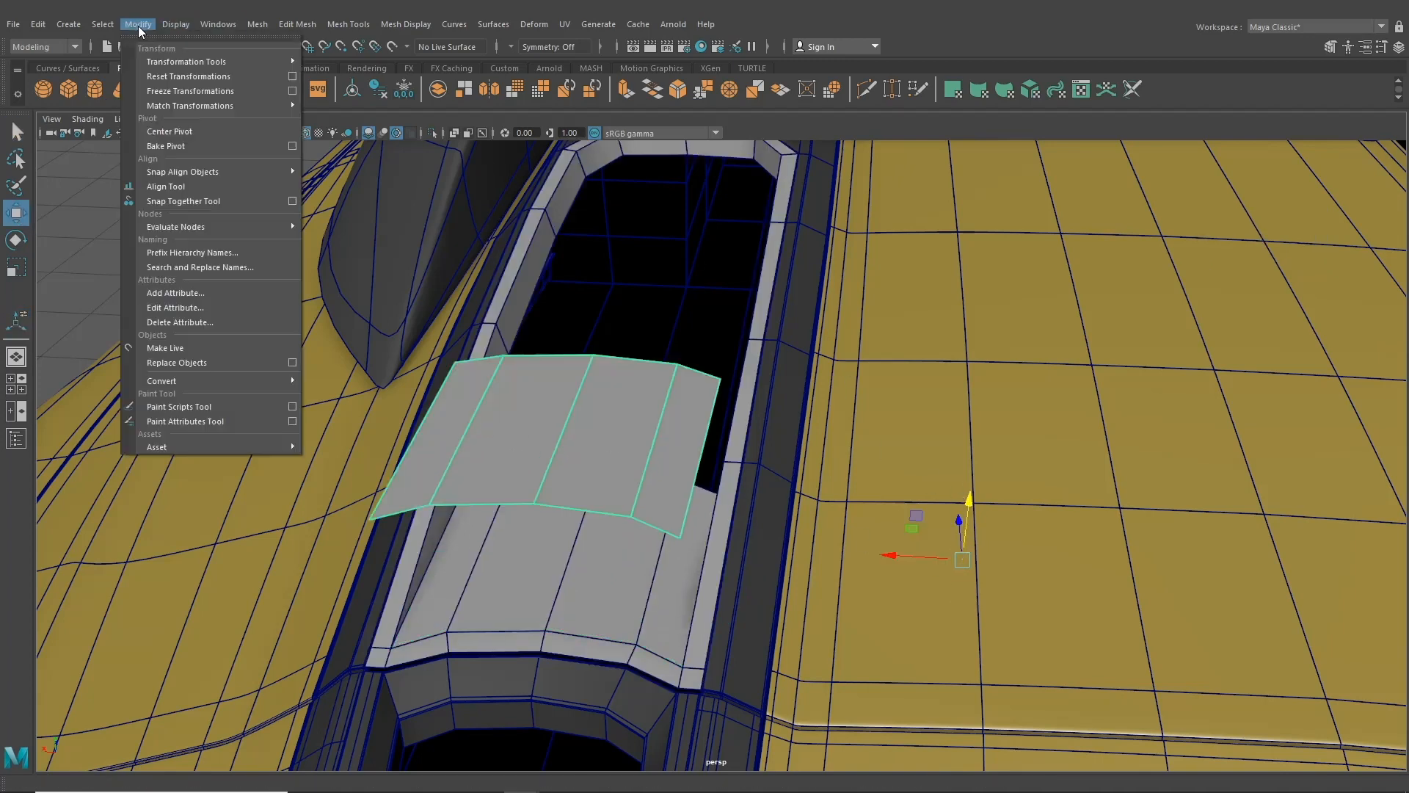
pyautogui.click(191, 131)
# - In the top view, slide the duplicated panel along the vent until its front edge meets the next slat line on the blueprint
pyautogui.click(18, 382)
pyautogui.scroll(-8, 484, 312)
pyautogui.press('space')
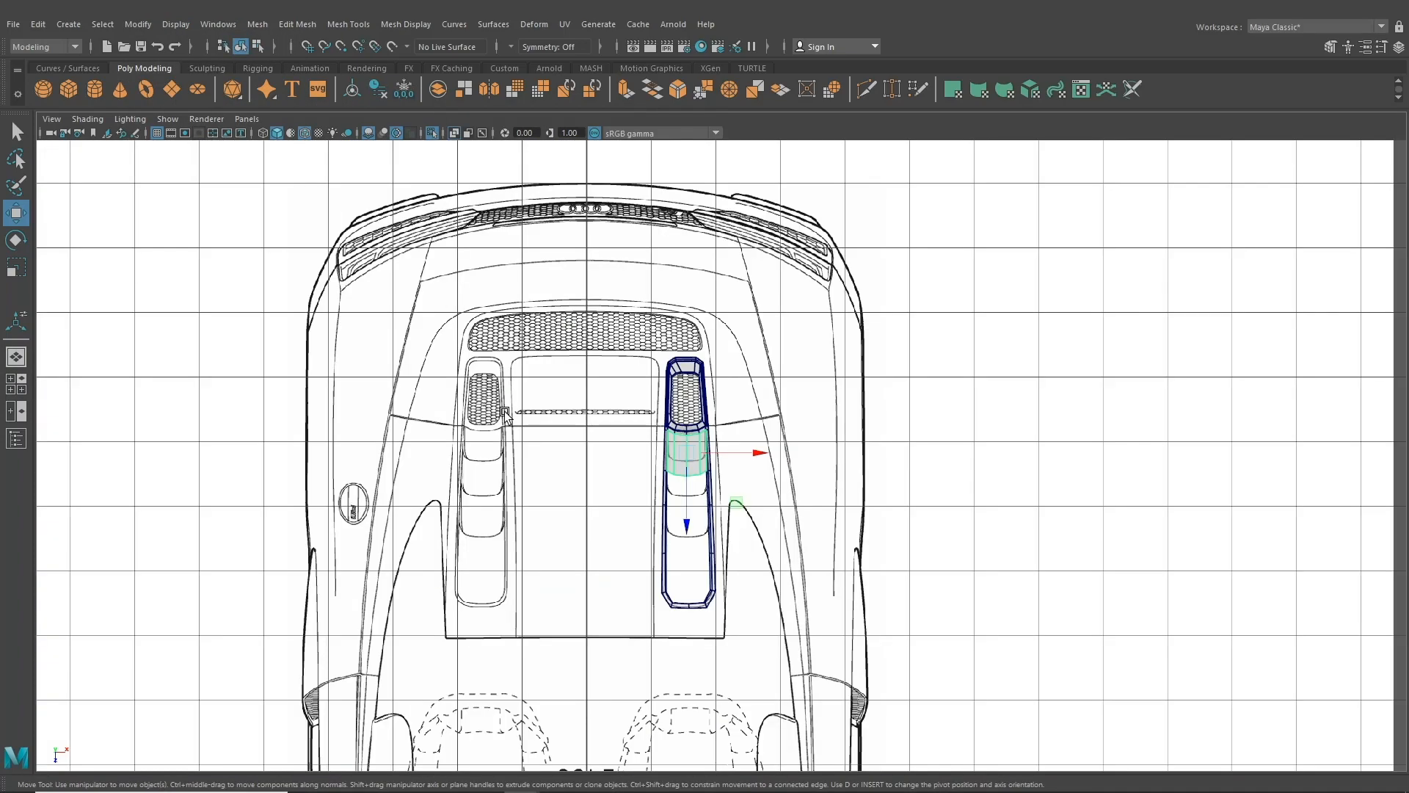
pyautogui.keyDown('alt'); pyautogui.moveTo(578, 481); pyautogui.dragTo(578, 359, button='middle'); pyautogui.keyUp('alt')
pyautogui.keyDown('alt'); pyautogui.moveTo(639, 299); pyautogui.dragTo(640, 395, button='middle'); pyautogui.keyUp('alt')
pyautogui.scroll(9, 640, 395)
pyautogui.moveTo(618, 369); pyautogui.dragTo(618, 426)
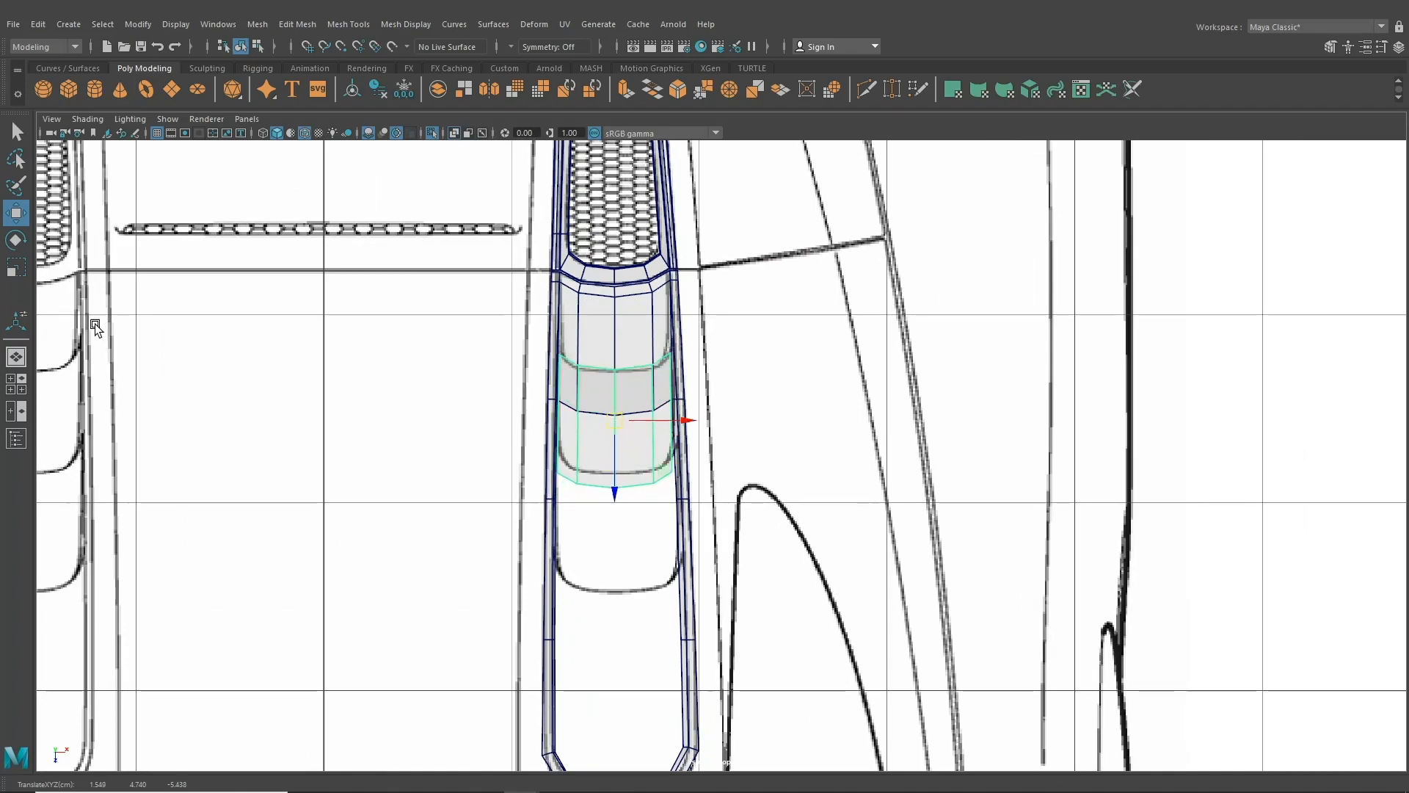
# - Scale the duplicated panel to about 1.087 along X in the perspective view so it spans the opening
pyautogui.click(15, 358)
pyautogui.moveTo(580, 279); pyautogui.dragTo(461, 455)
pyautogui.click(22, 248)
pyautogui.scroll(4, 610, 384)
pyautogui.click(18, 269)
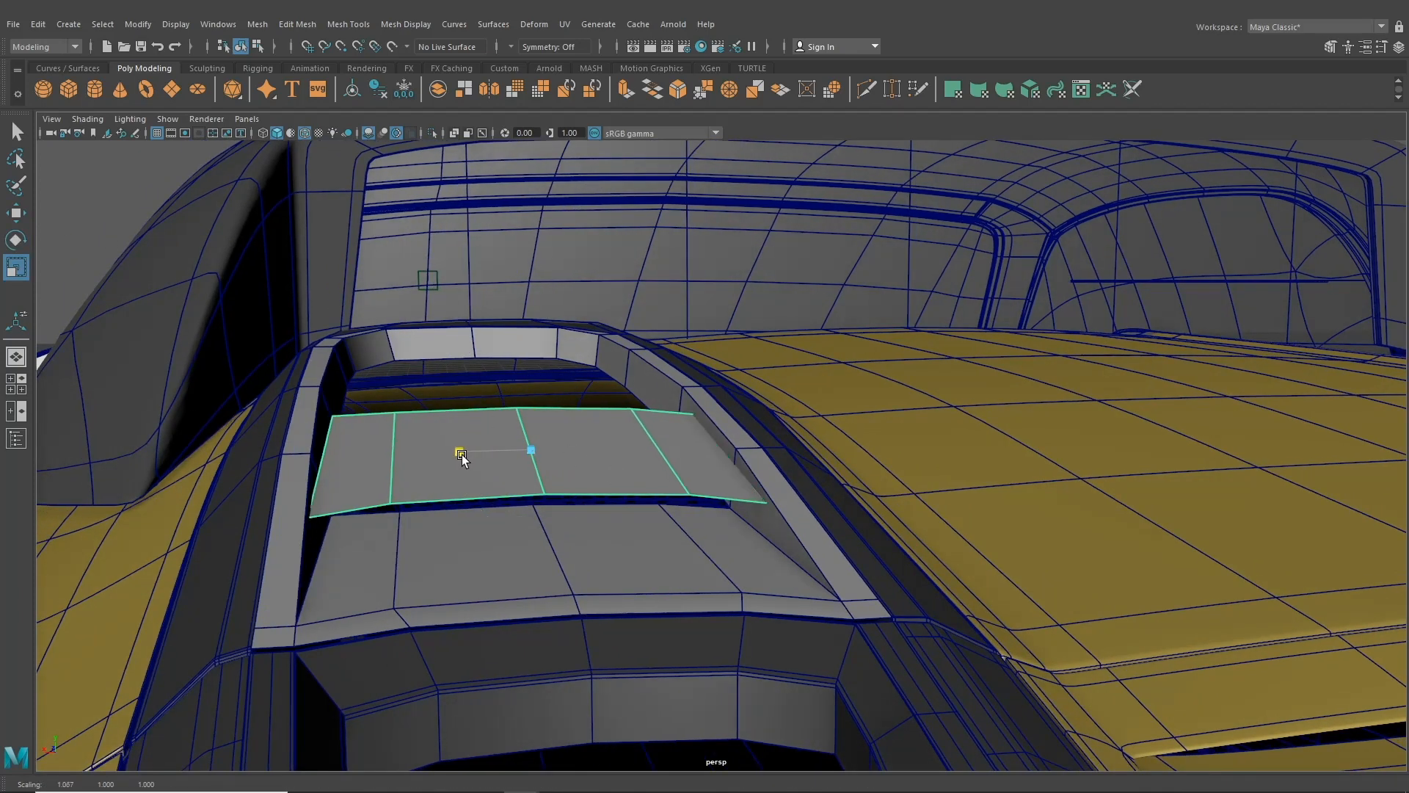
# - Move the duplicated panel's far outer corner vertex sideways toward the opening's wall, and return to object mode
pyautogui.moveTo(499, 373); pyautogui.dragTo(439, 375, button='right')
pyautogui.moveTo(319, 406); pyautogui.dragTo(345, 431)
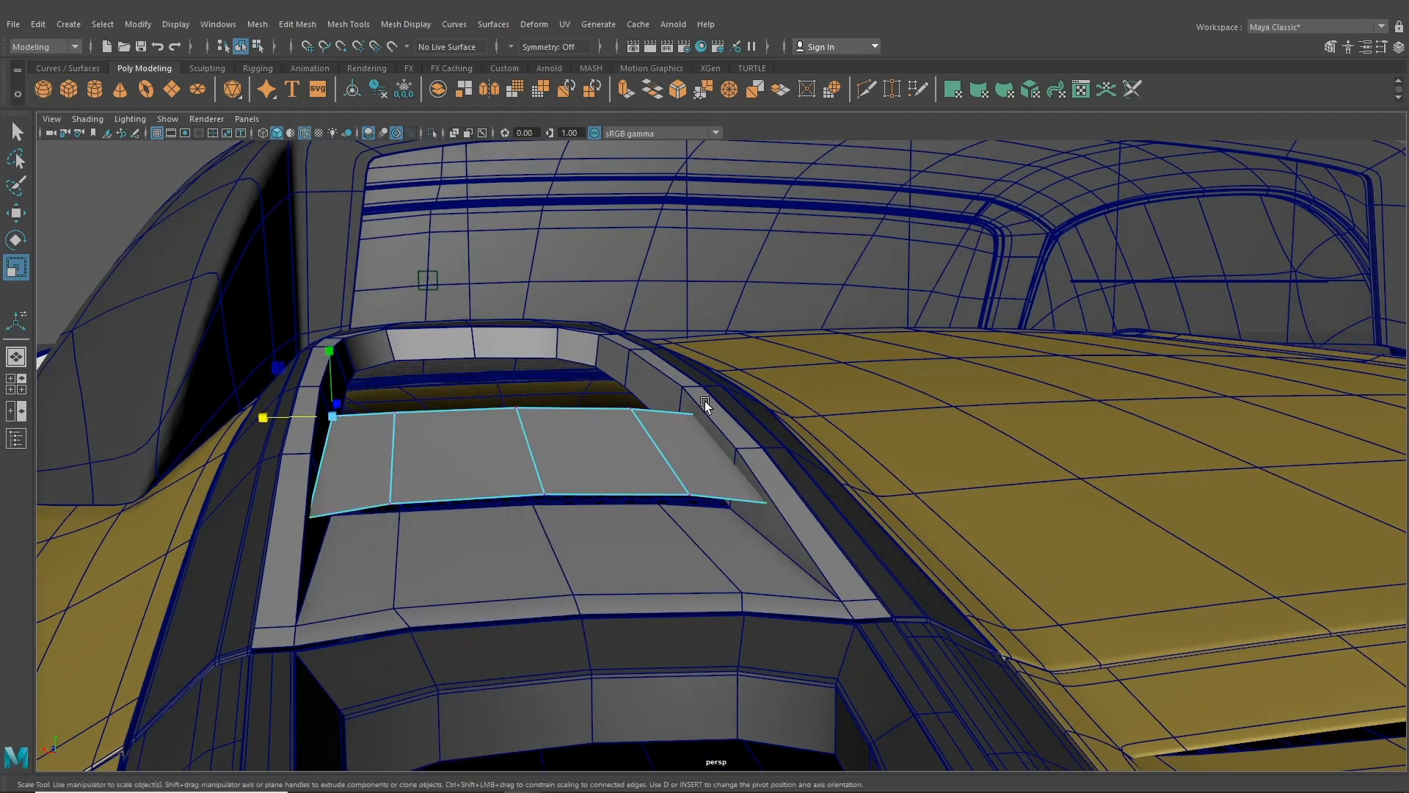
pyautogui.keyDown('shift'); pyautogui.moveTo(719, 434); pyautogui.dragTo(719, 434); pyautogui.keyUp('shift')
pyautogui.press('w')
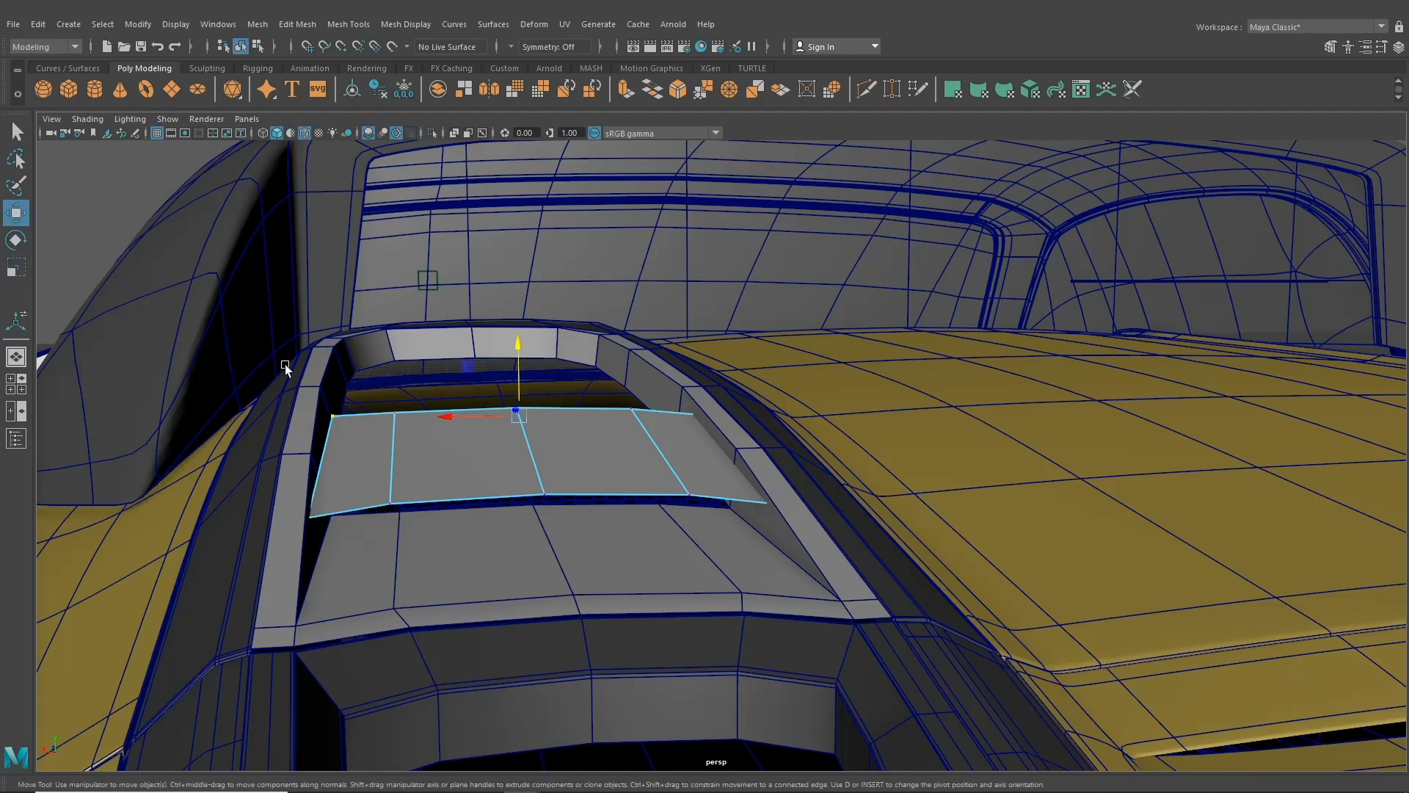
pyautogui.moveTo(323, 417); pyautogui.dragTo(289, 417)
pyautogui.press('F8')
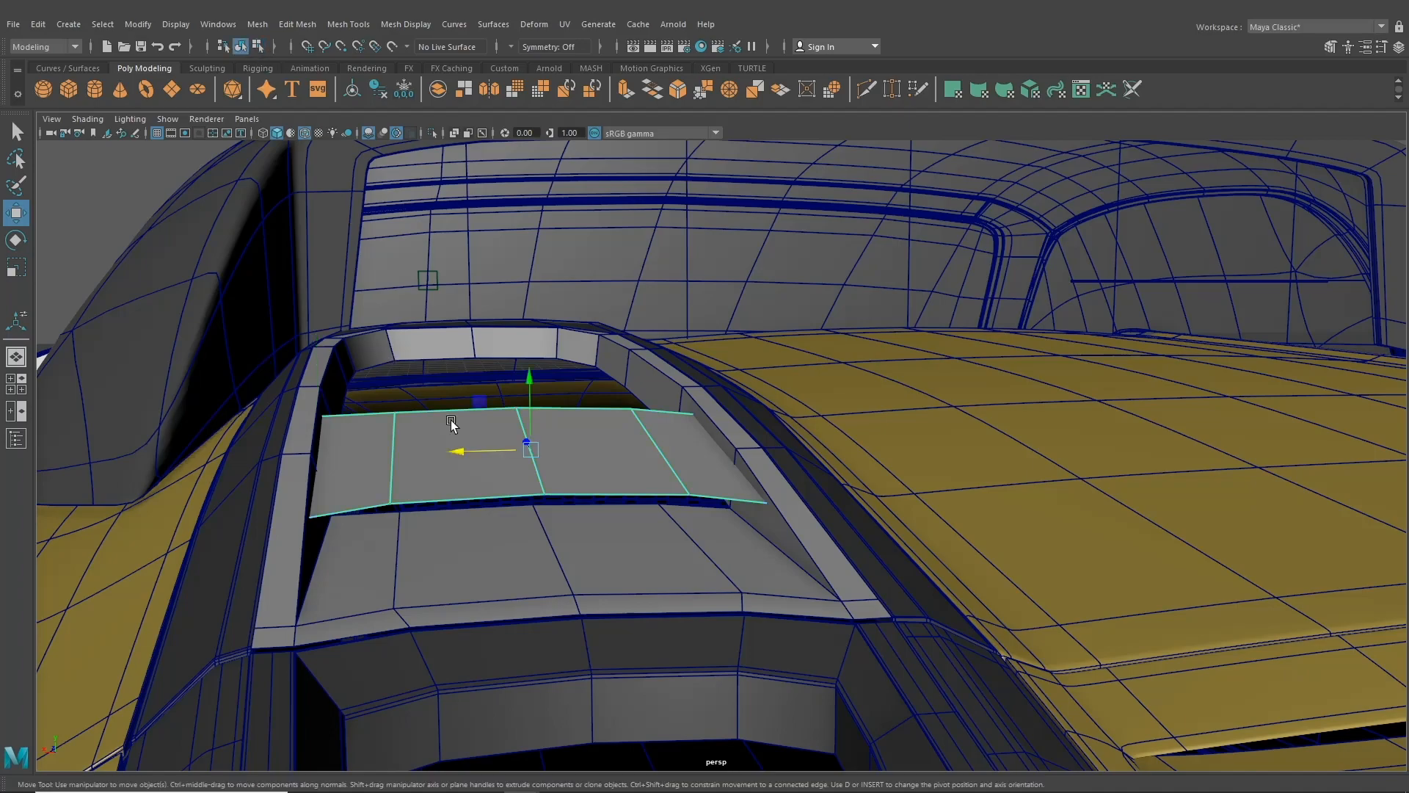
# - Compare the slat with the blueprint in the top view and tilt it slightly around its X axis
pyautogui.keyDown('alt'); pyautogui.moveTo(462, 456); pyautogui.dragTo(431, 523); pyautogui.keyUp('alt')
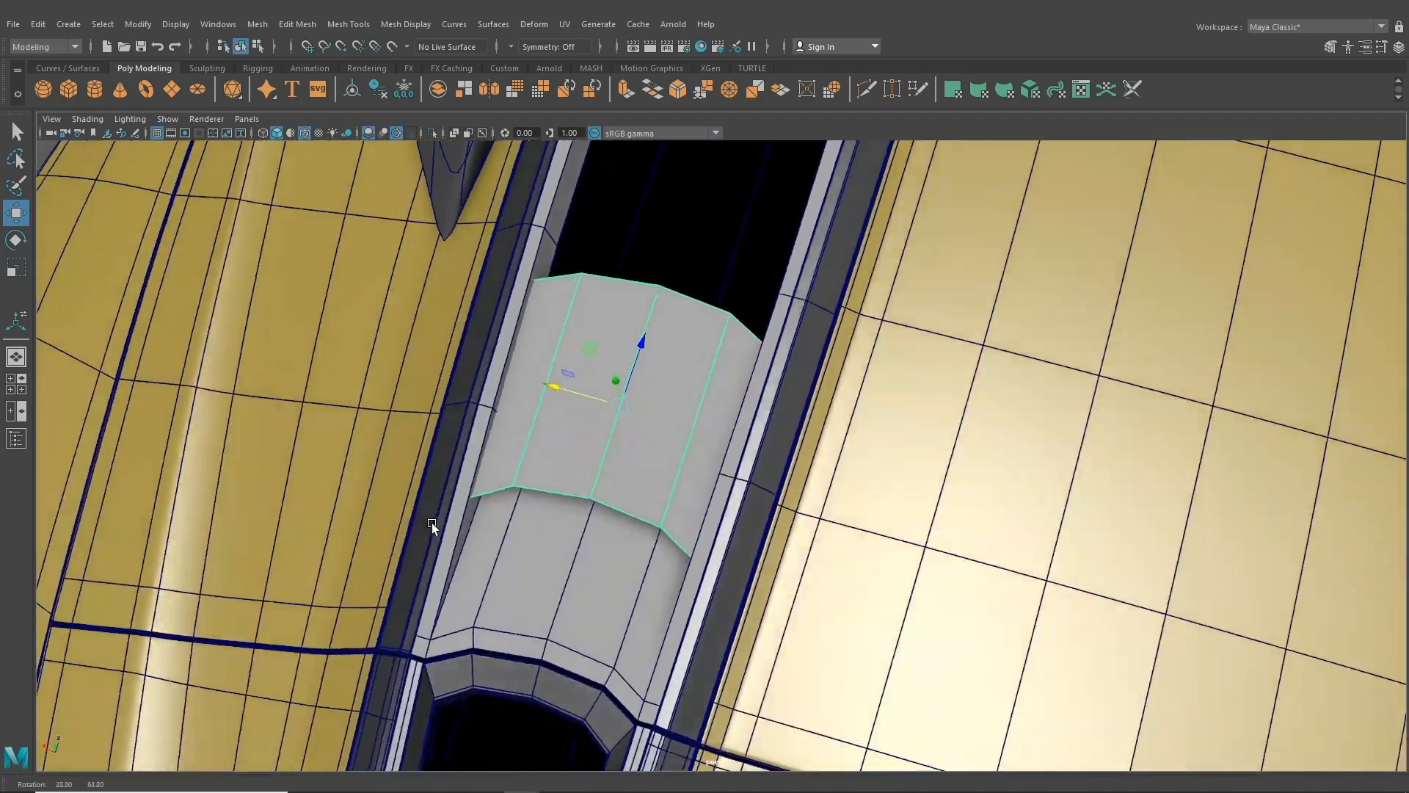
pyautogui.click(8, 389)
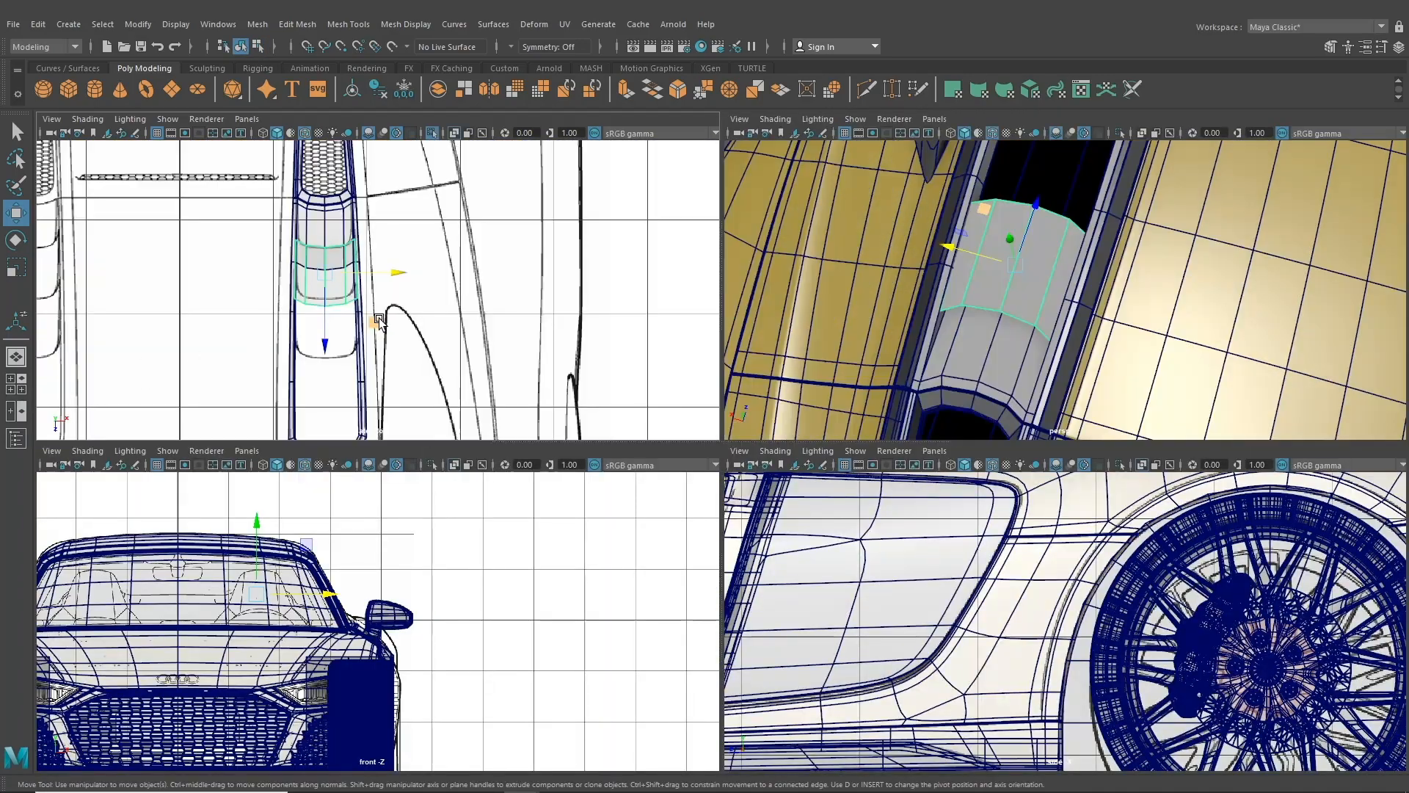
pyautogui.press('space')
pyautogui.scroll(4, 378, 321)
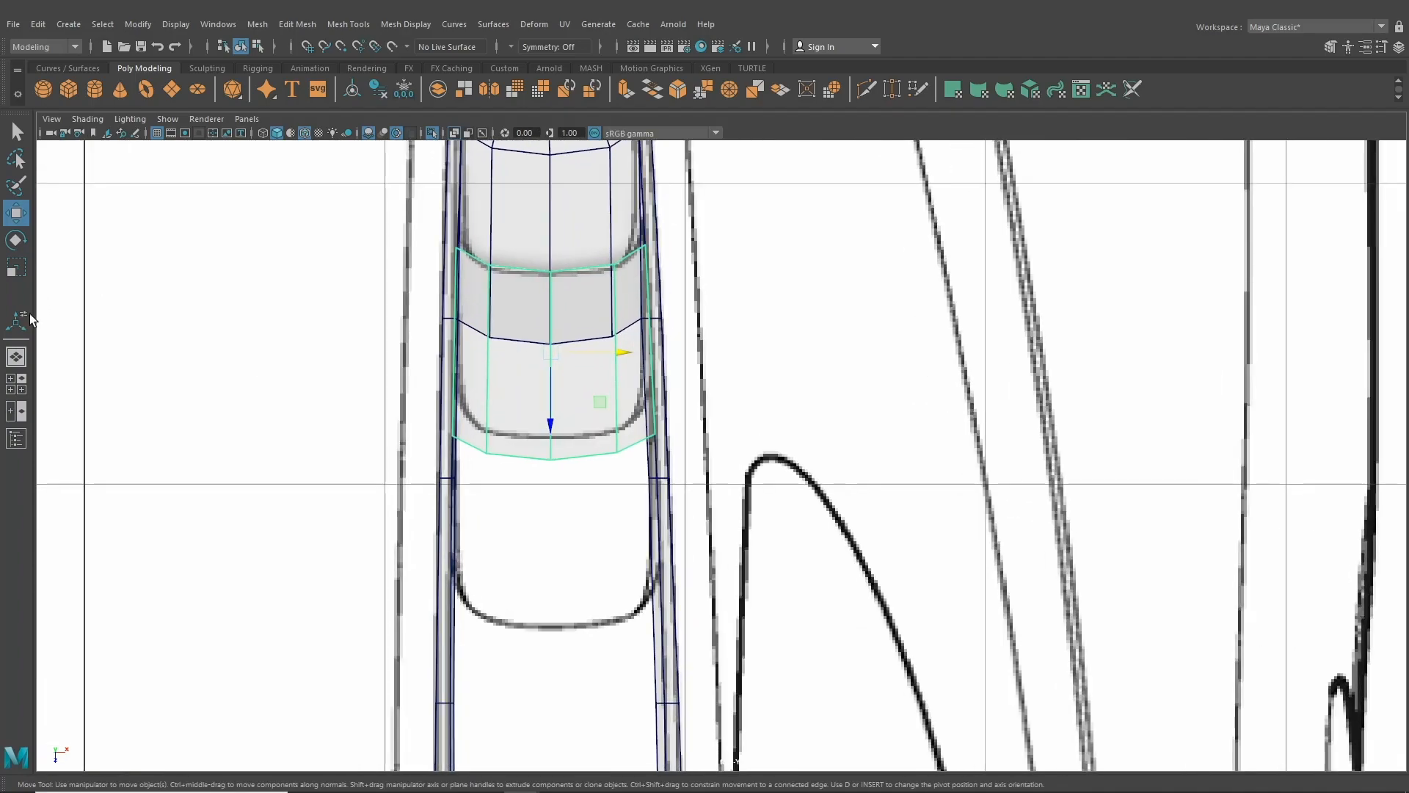
pyautogui.click(16, 356)
pyautogui.keyDown('alt'); pyautogui.moveTo(188, 344); pyautogui.dragTo(482, 328); pyautogui.keyUp('alt')
pyautogui.keyDown('alt'); pyautogui.moveTo(482, 328); pyautogui.dragTo(596, 439, button='right'); pyautogui.keyUp('alt')
pyautogui.moveTo(510, 375); pyautogui.dragTo(442, 376)
pyautogui.click(17, 240)
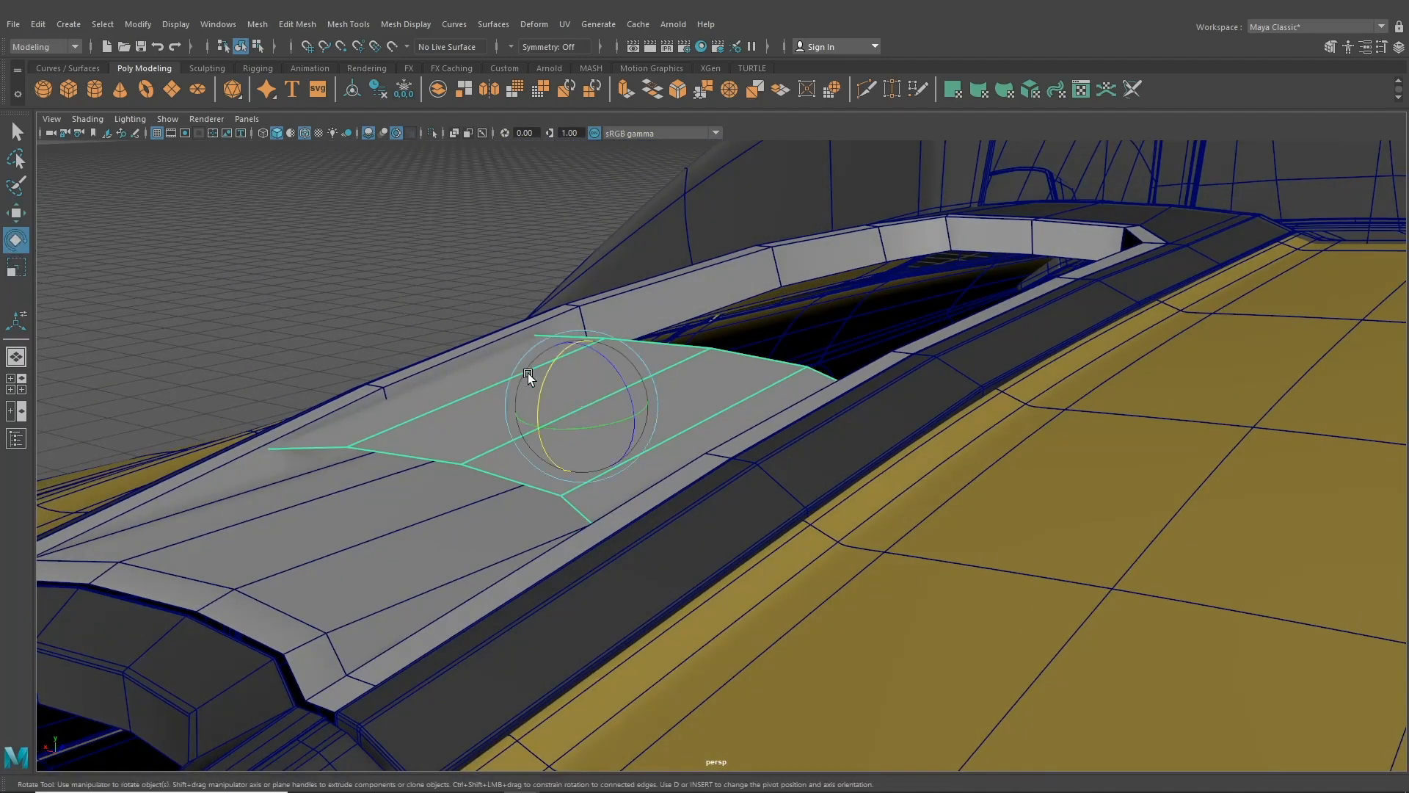
pyautogui.moveTo(548, 372); pyautogui.dragTo(546, 372)
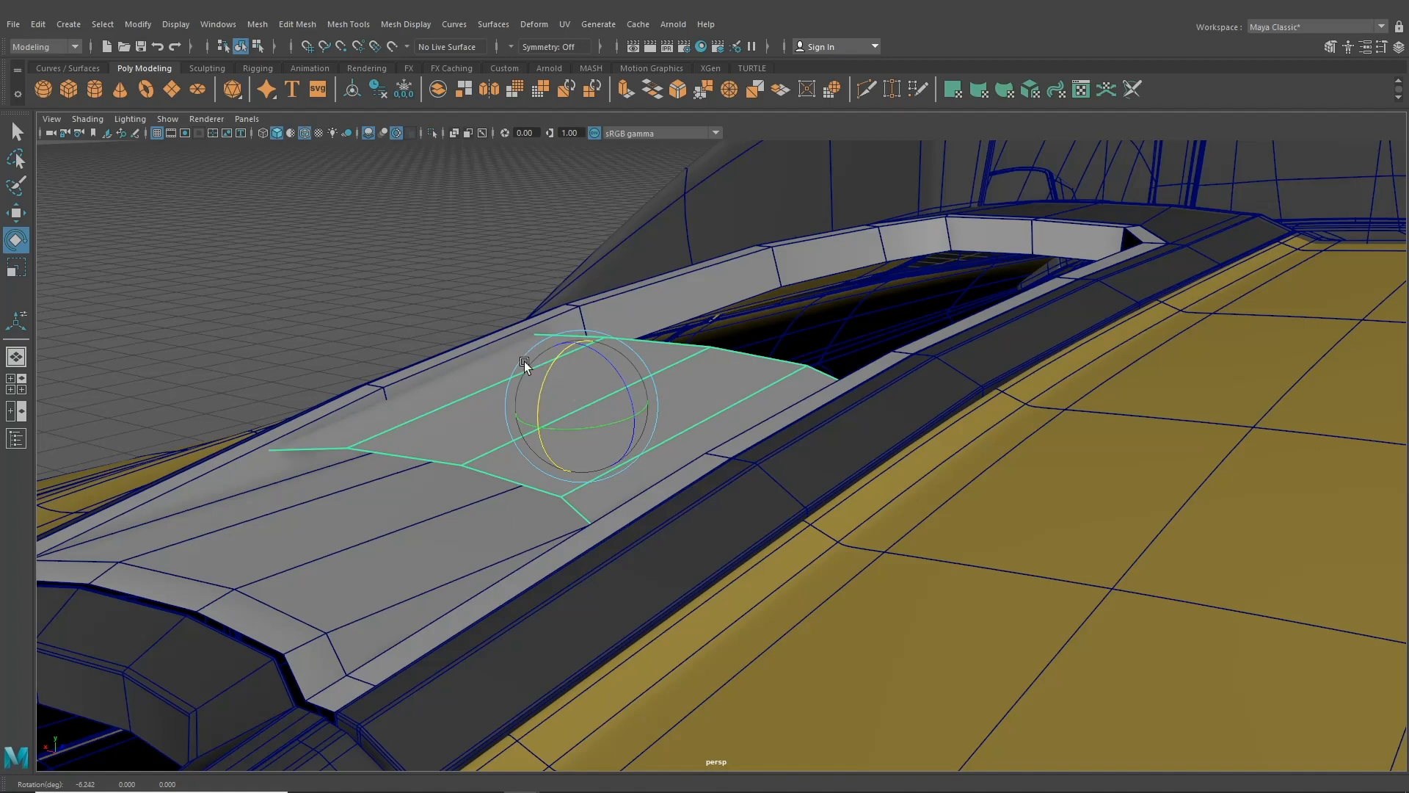
# - Extrude the slat's border edges slightly downward to form a thin rim, and return to object mode
pyautogui.click(20, 132)
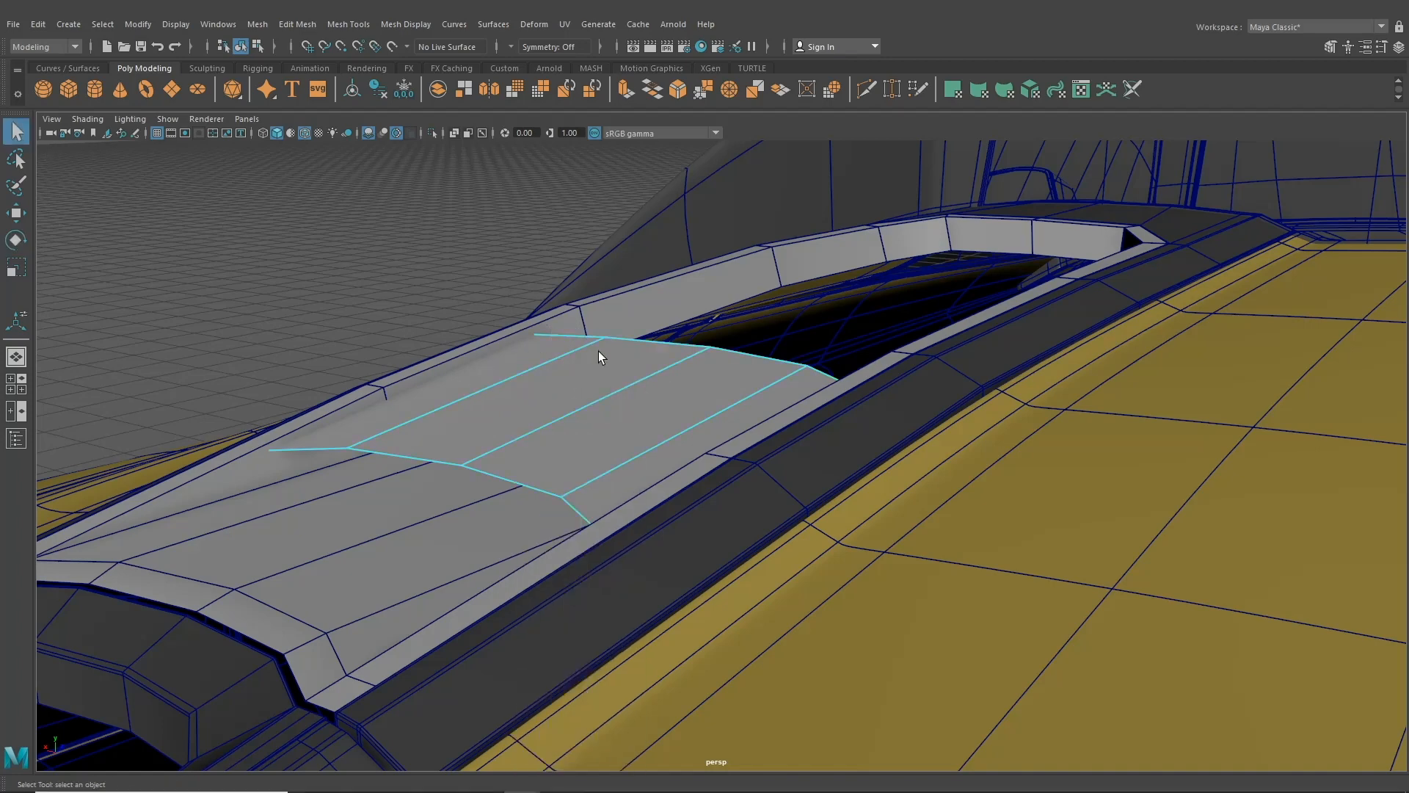
pyautogui.doubleClick(616, 343)
pyautogui.hotkey('ctrl', 'e')
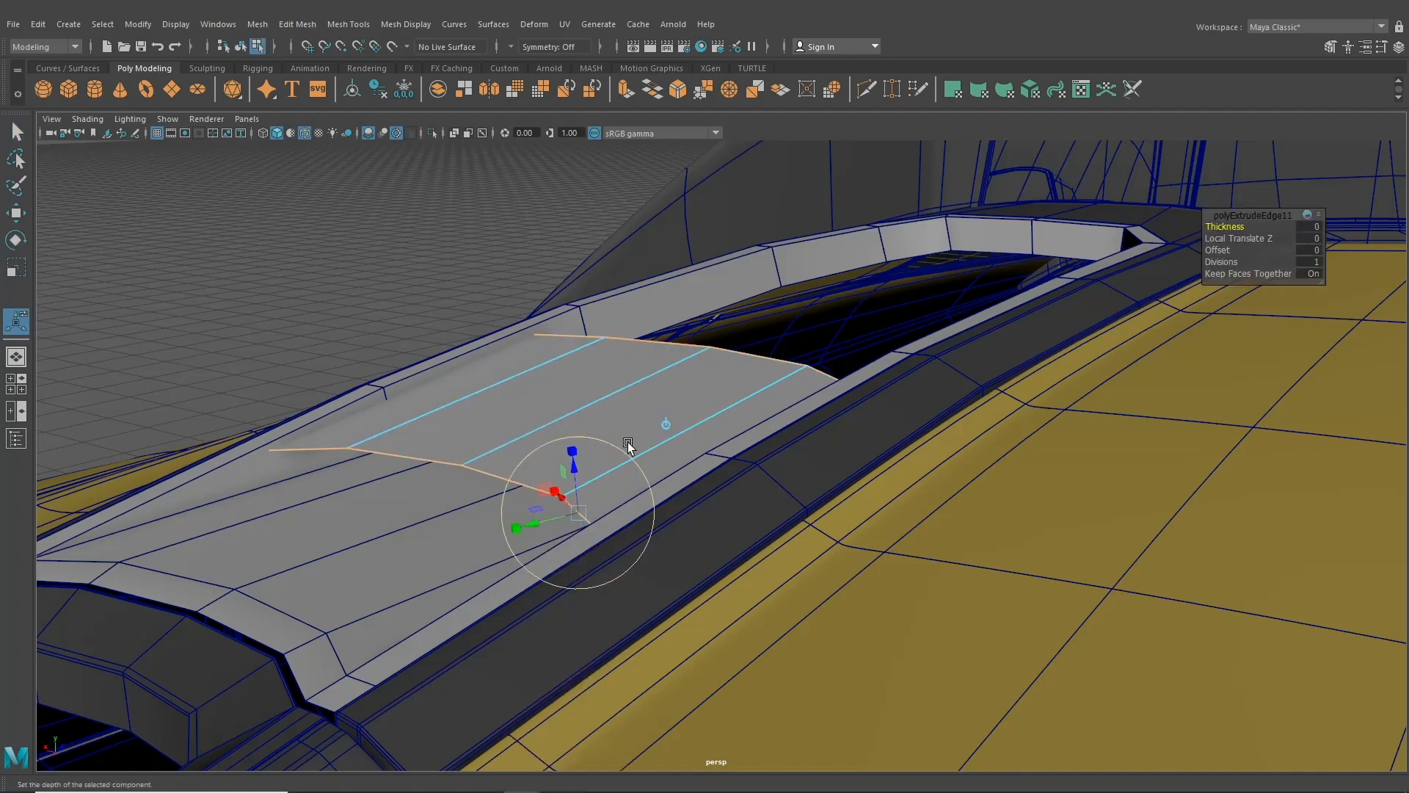
pyautogui.moveTo(575, 364); pyautogui.dragTo(579, 368)
pyautogui.click(243, 44)
pyautogui.keyDown('alt'); pyautogui.moveTo(432, 514); pyautogui.dragTo(528, 433); pyautogui.keyUp('alt')
pyautogui.moveTo(526, 433); pyautogui.dragTo(554, 433, button='right')
pyautogui.keyDown('alt'); pyautogui.moveTo(555, 438); pyautogui.dragTo(358, 143); pyautogui.keyUp('alt')
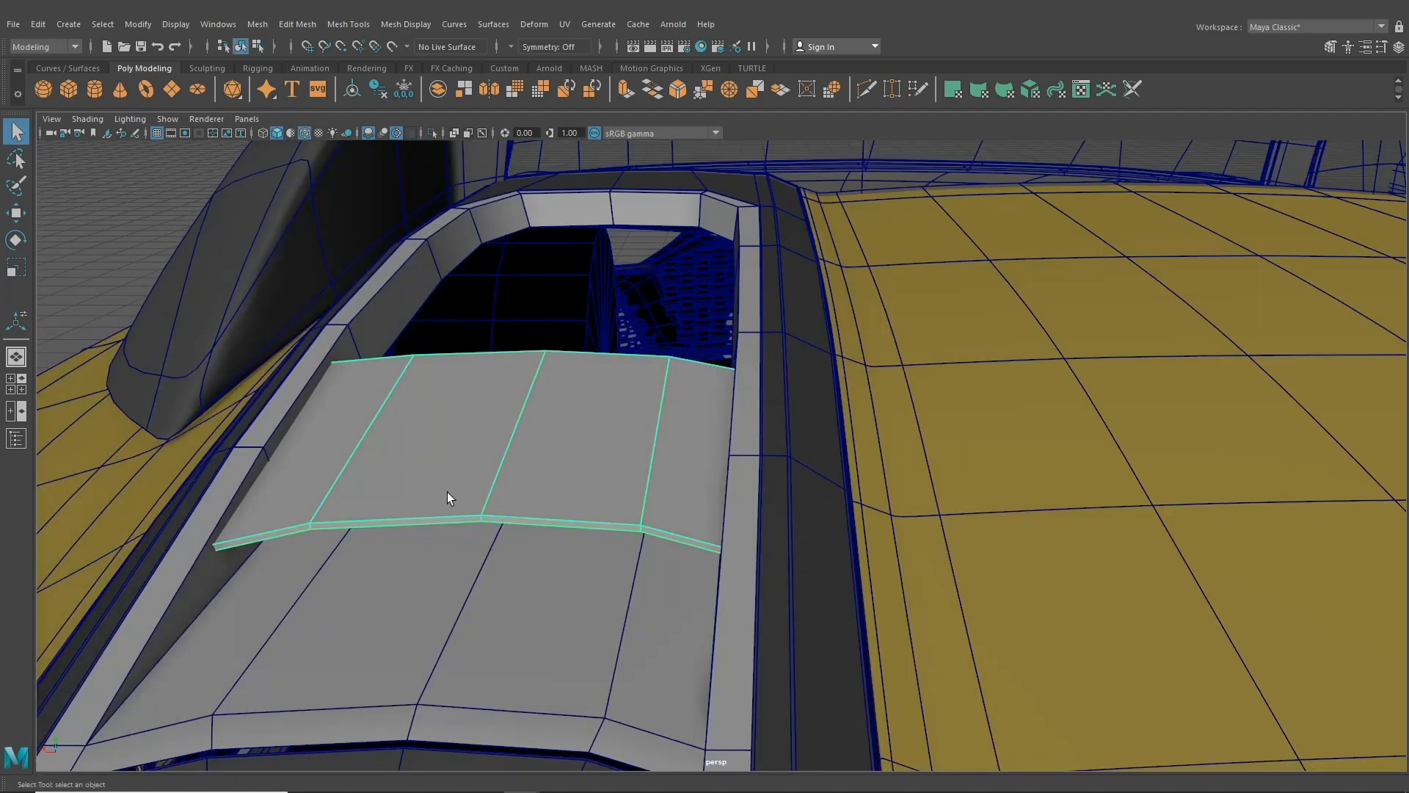
# - Isolate the slat and bridge the opposite rim edges on its underside to close all four open sections
pyautogui.moveTo(415, 372); pyautogui.dragTo(406, 340, button='right')
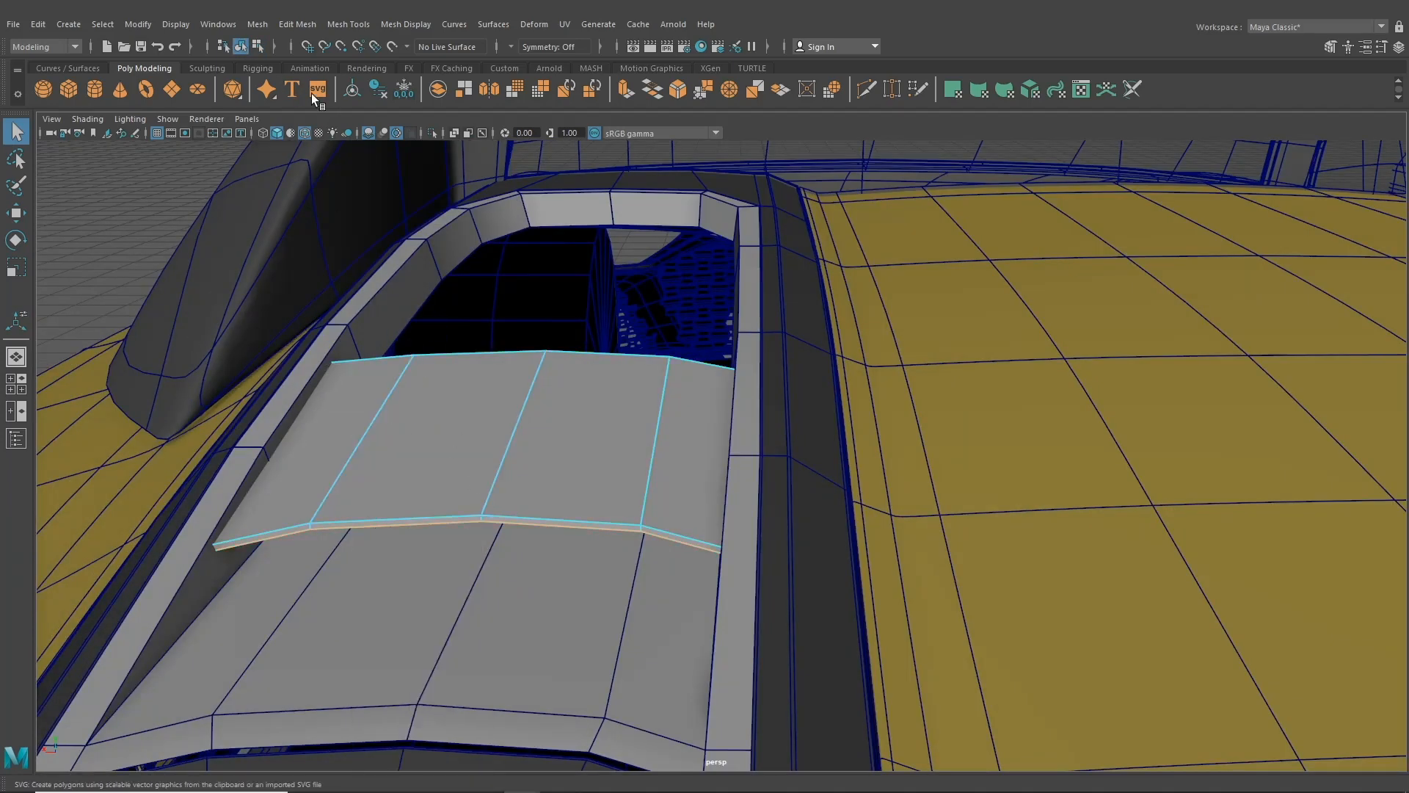
pyautogui.click(432, 133)
pyautogui.moveTo(551, 333); pyautogui.dragTo(548, 334, button='right')
pyautogui.keyDown('alt'); pyautogui.moveTo(548, 334); pyautogui.dragTo(531, 375); pyautogui.keyUp('alt')
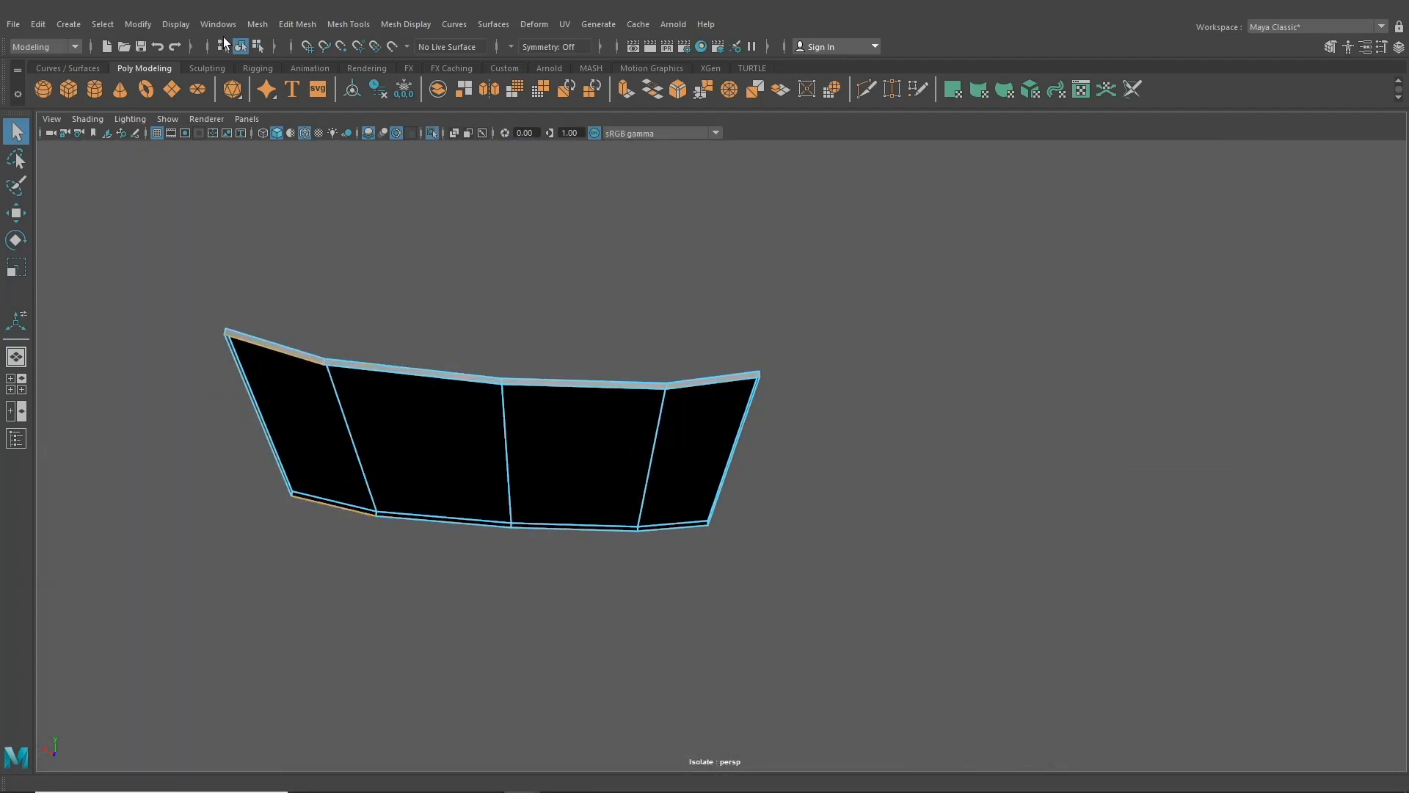
pyautogui.click(281, 25)
pyautogui.click(323, 91)
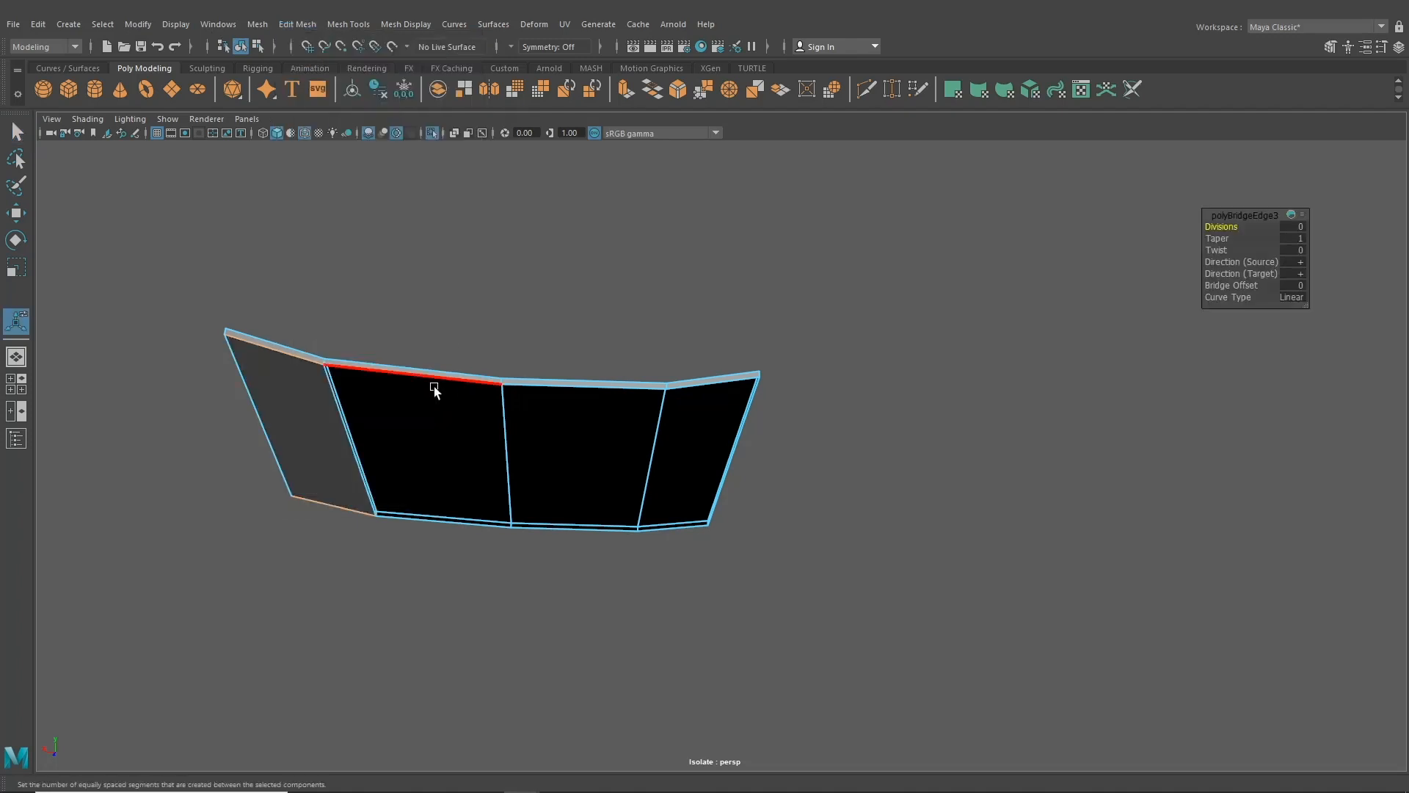
pyautogui.click(451, 527)
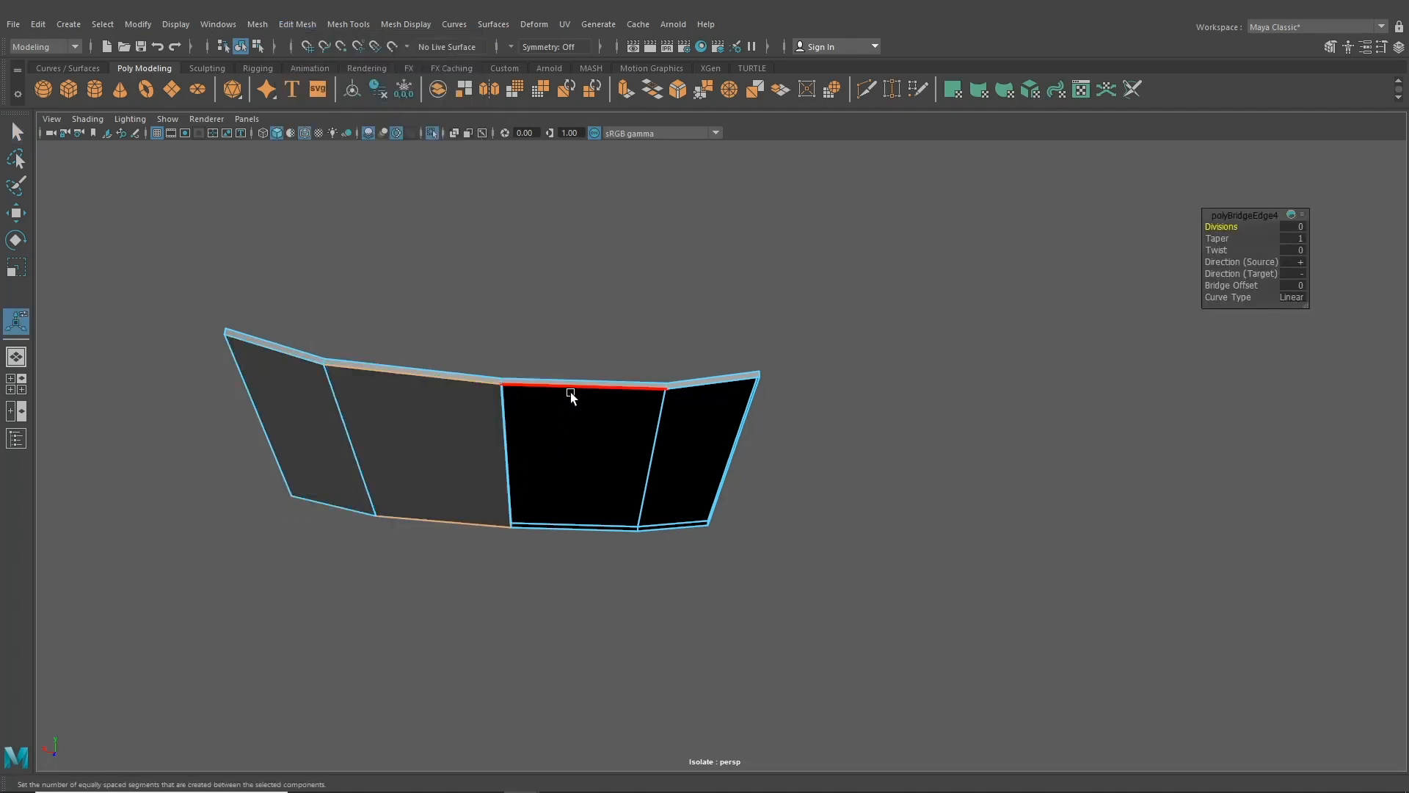
pyautogui.click(571, 392)
pyautogui.click(584, 527)
pyautogui.click(706, 380)
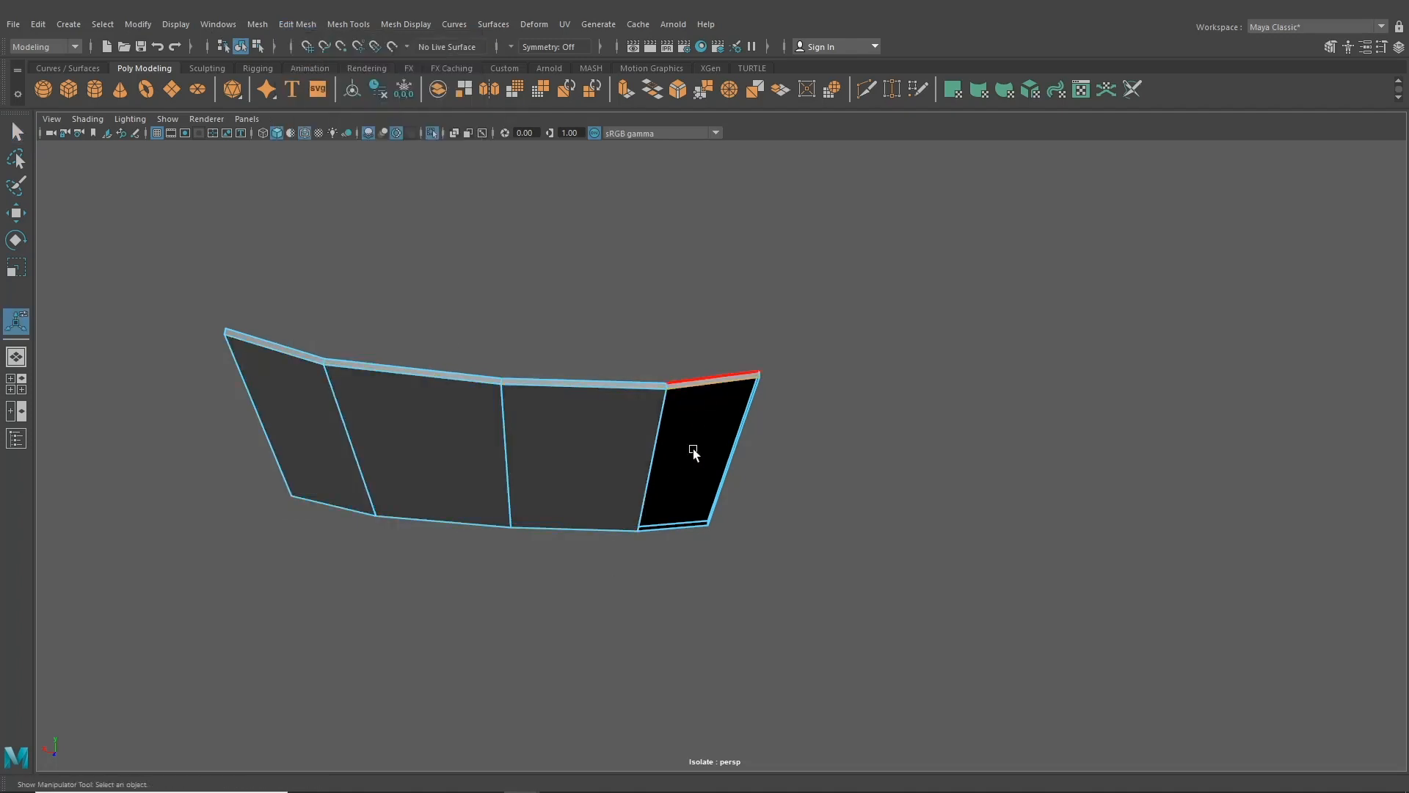
pyautogui.click(672, 531)
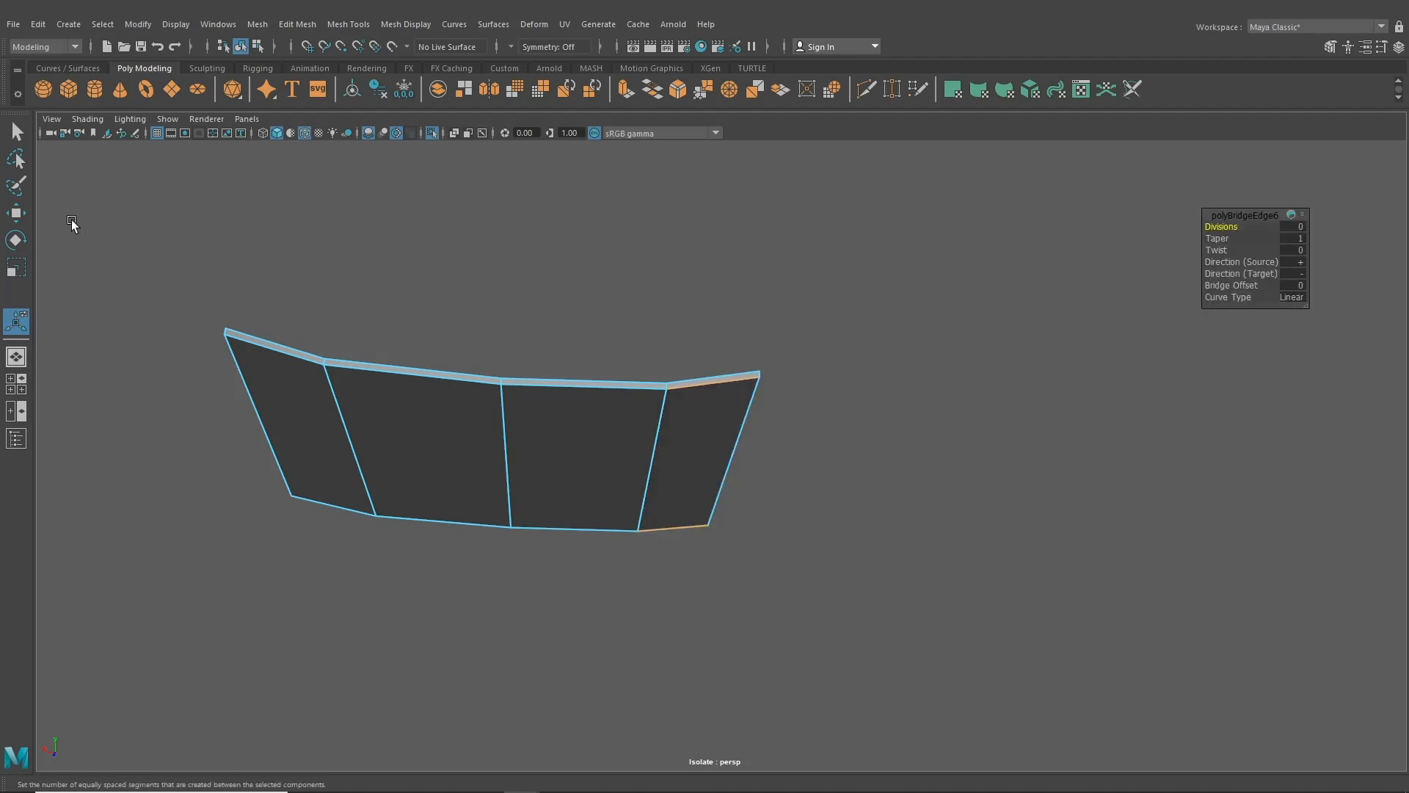
# - Return the closed slat to object mode and end its isolation so the whole car is shown
pyautogui.click(241, 46)
pyautogui.keyDown('alt'); pyautogui.moveTo(411, 257); pyautogui.dragTo(195, 368); pyautogui.keyUp('alt')
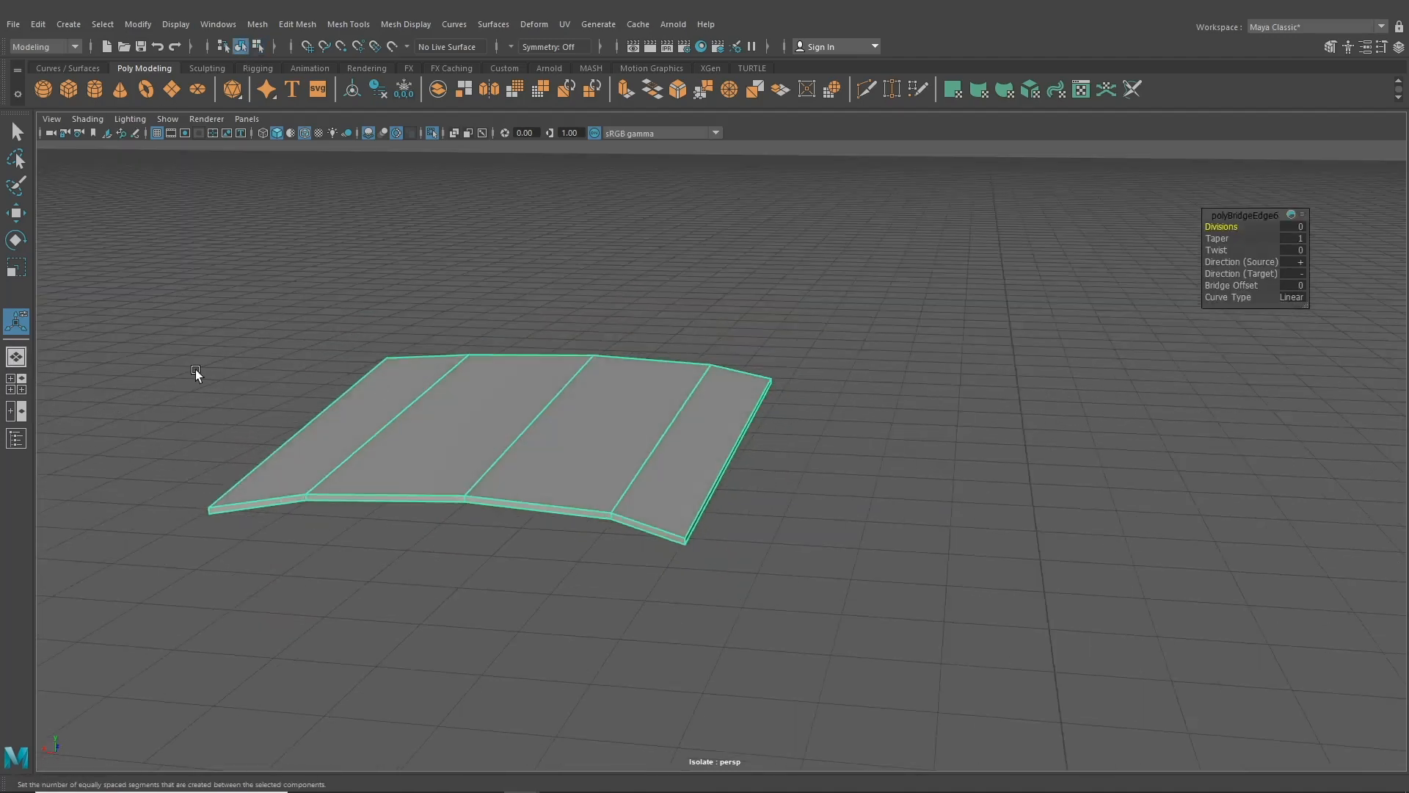
pyautogui.click(432, 133)
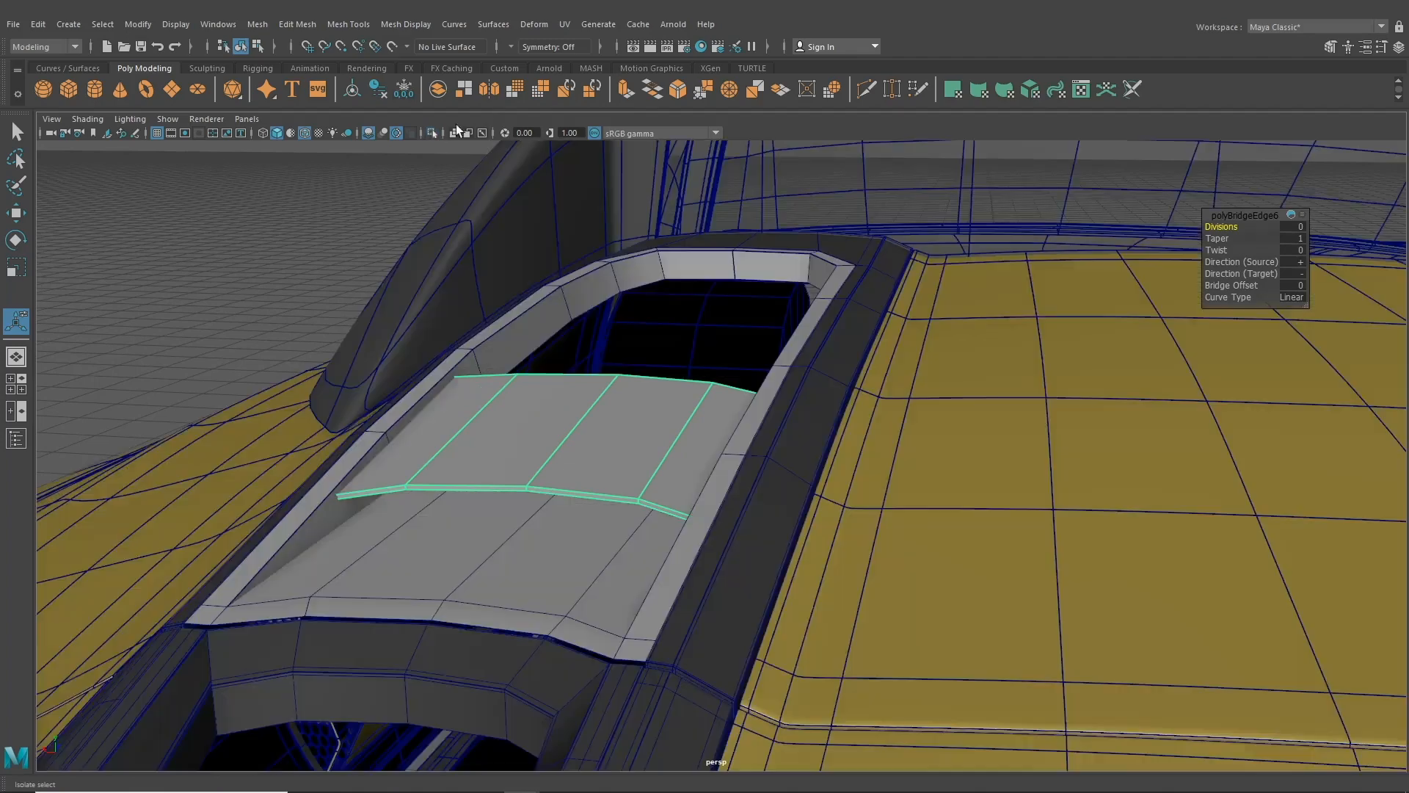
# - Bevel the upper and lower edge rows along the slat's lip that overlaps the recessed panel
pyautogui.click(446, 26)
pyautogui.moveTo(367, 25)
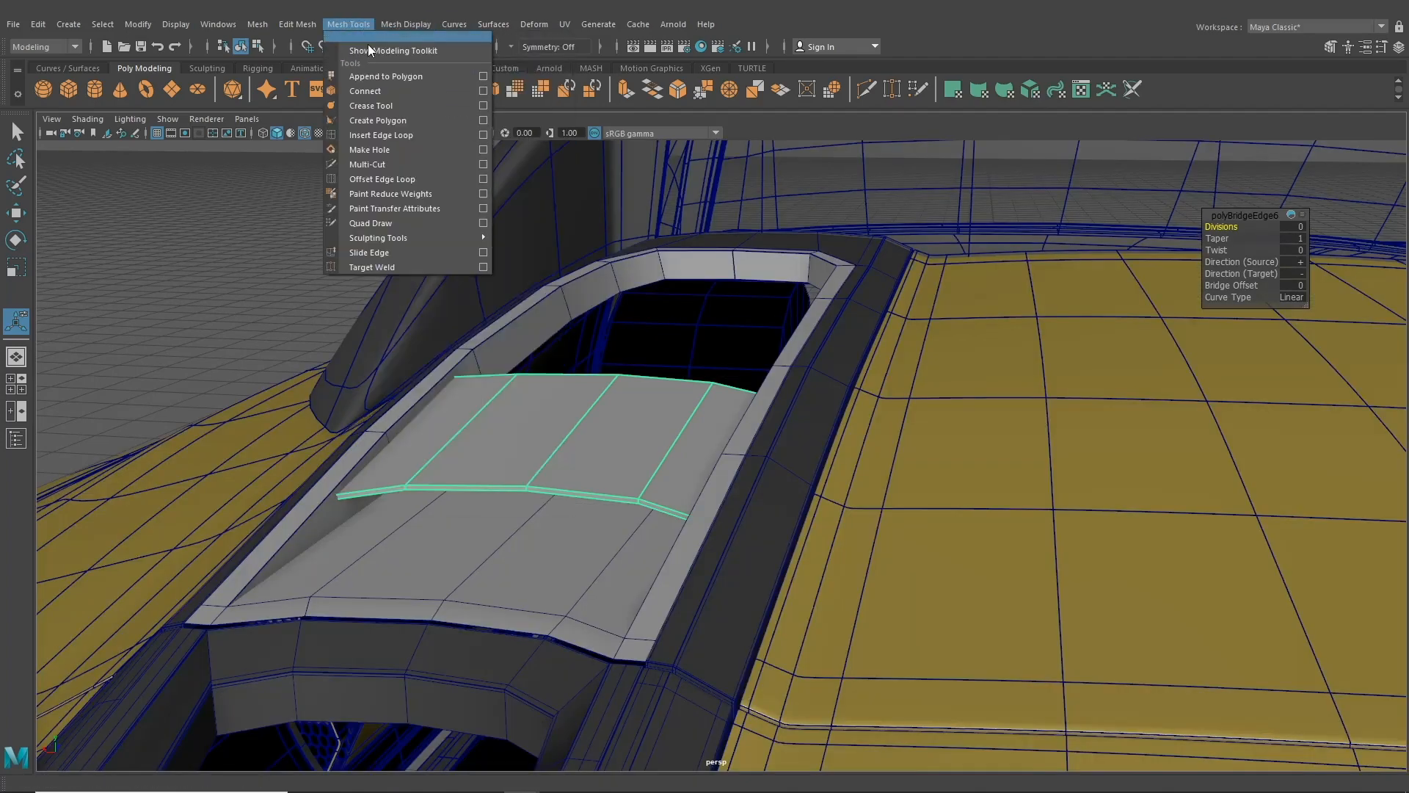
pyautogui.keyDown('alt'); pyautogui.moveTo(535, 433); pyautogui.dragTo(541, 421); pyautogui.keyUp('alt')
pyautogui.keyDown('alt'); pyautogui.moveTo(541, 422); pyautogui.dragTo(563, 431, button='right'); pyautogui.keyUp('alt')
pyautogui.moveTo(563, 374); pyautogui.dragTo(559, 339, button='right')
pyautogui.doubleClick(584, 474)
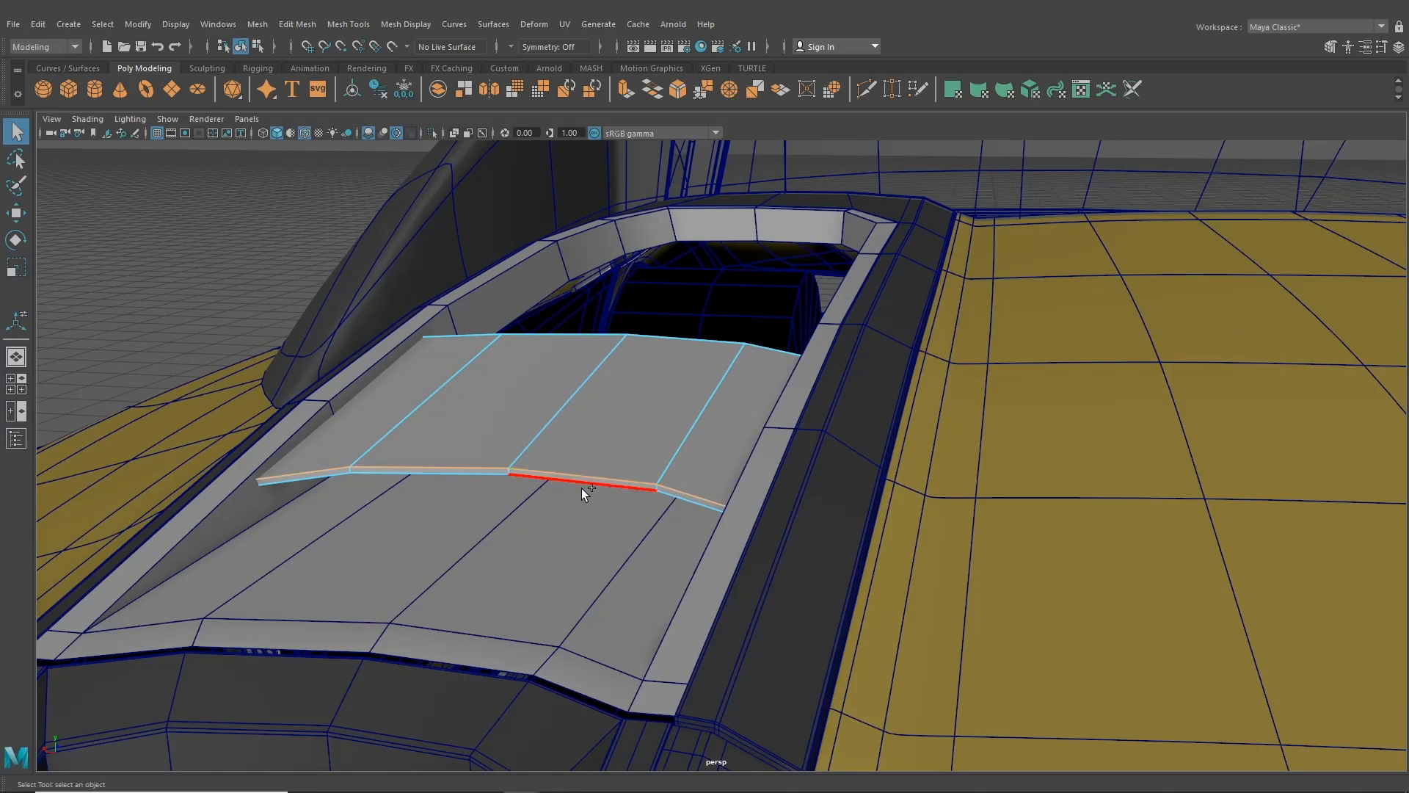
pyautogui.keyDown('alt'); pyautogui.moveTo(581, 487); pyautogui.dragTo(807, 522); pyautogui.keyUp('alt')
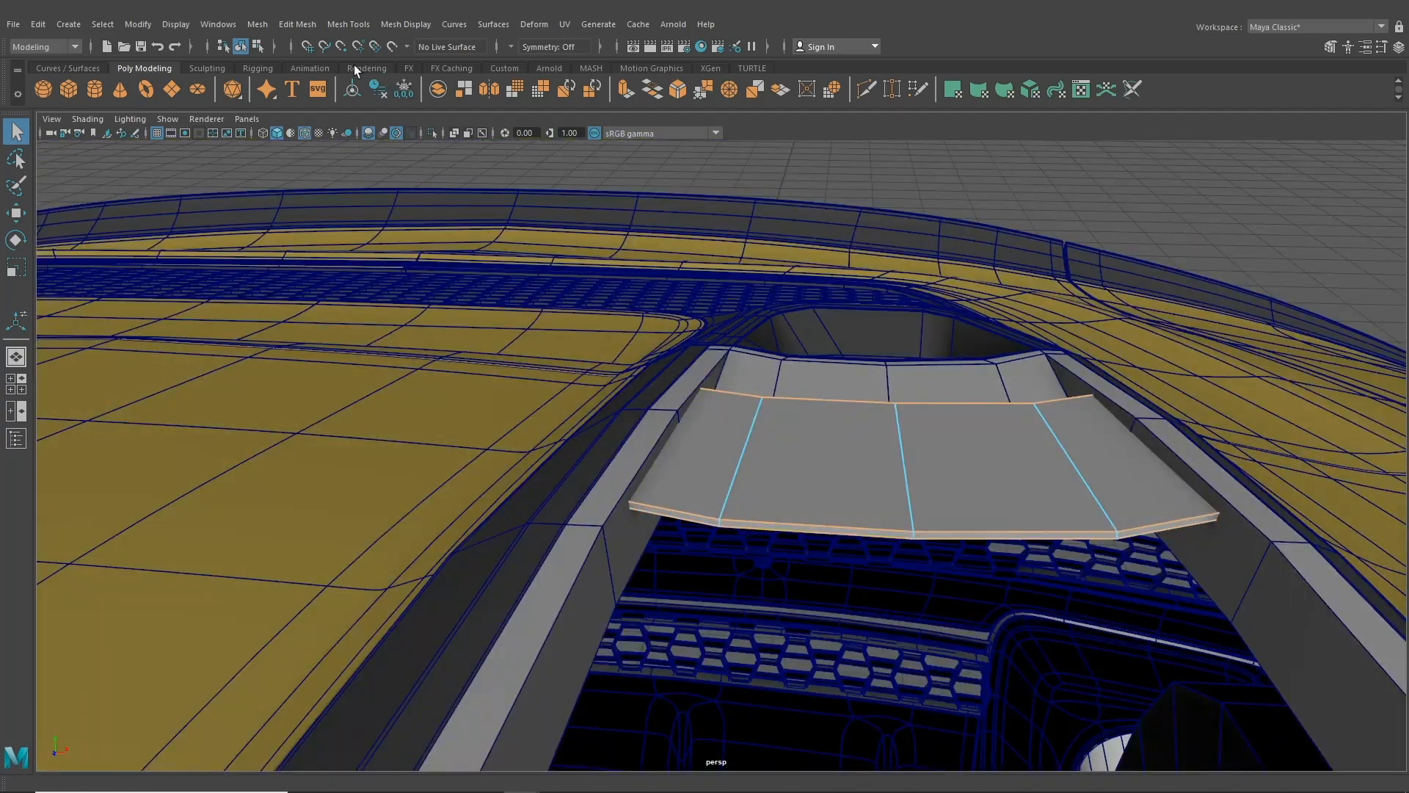
pyautogui.click(297, 25)
pyautogui.click(728, 496)
pyautogui.keyDown('alt'); pyautogui.moveTo(728, 496); pyautogui.dragTo(555, 435); pyautogui.keyUp('alt')
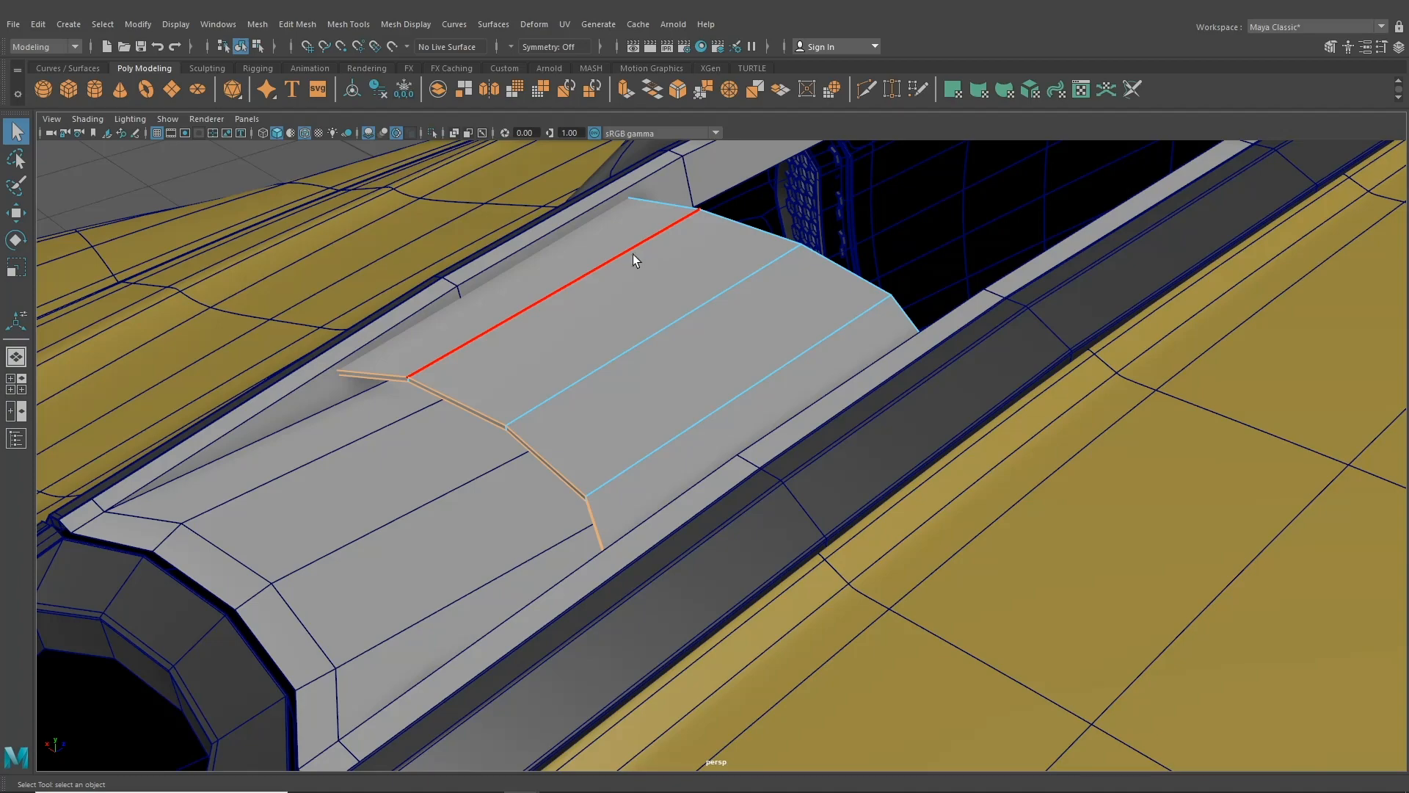
pyautogui.keyDown('alt'); pyautogui.moveTo(638, 257); pyautogui.dragTo(453, 179); pyautogui.keyUp('alt')
pyautogui.click(295, 25)
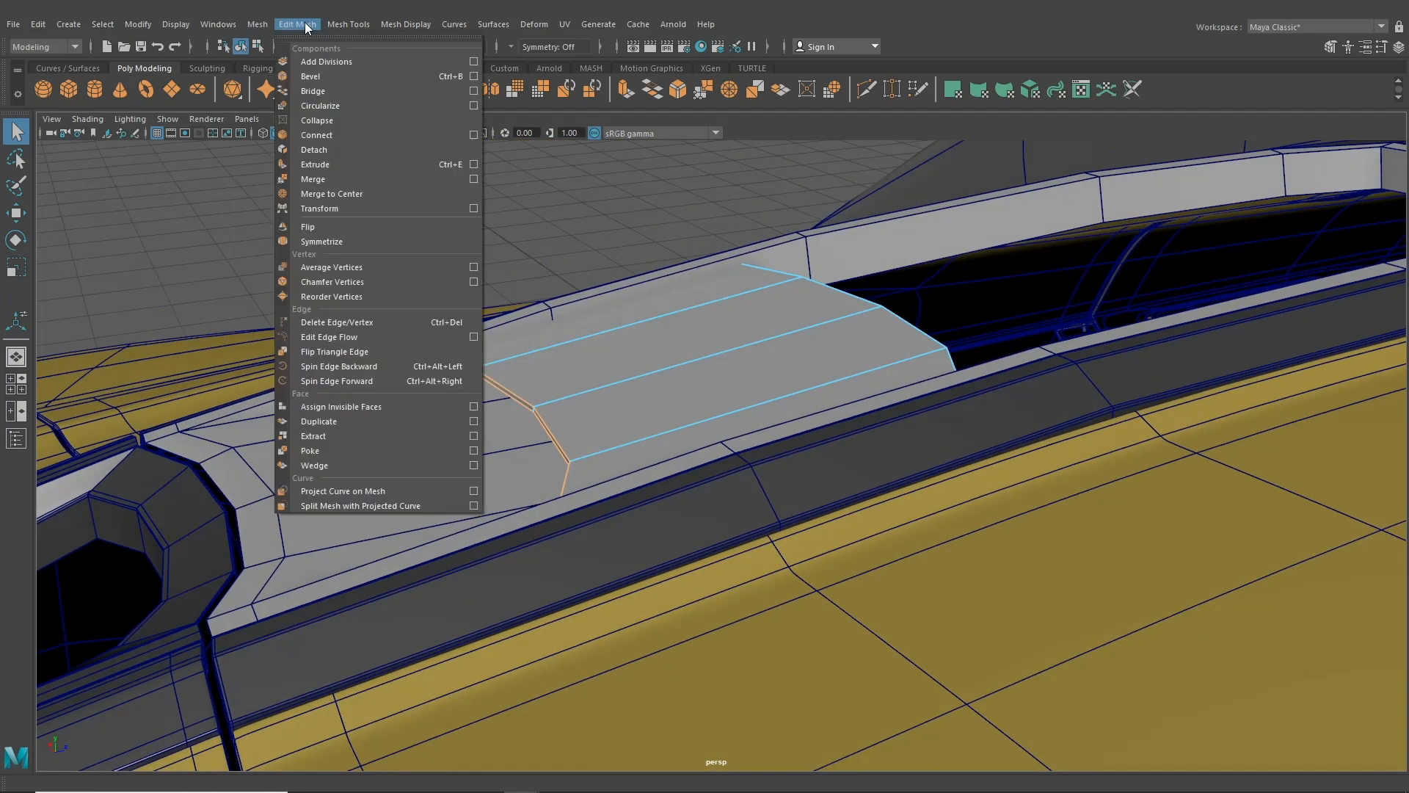
pyautogui.click(317, 74)
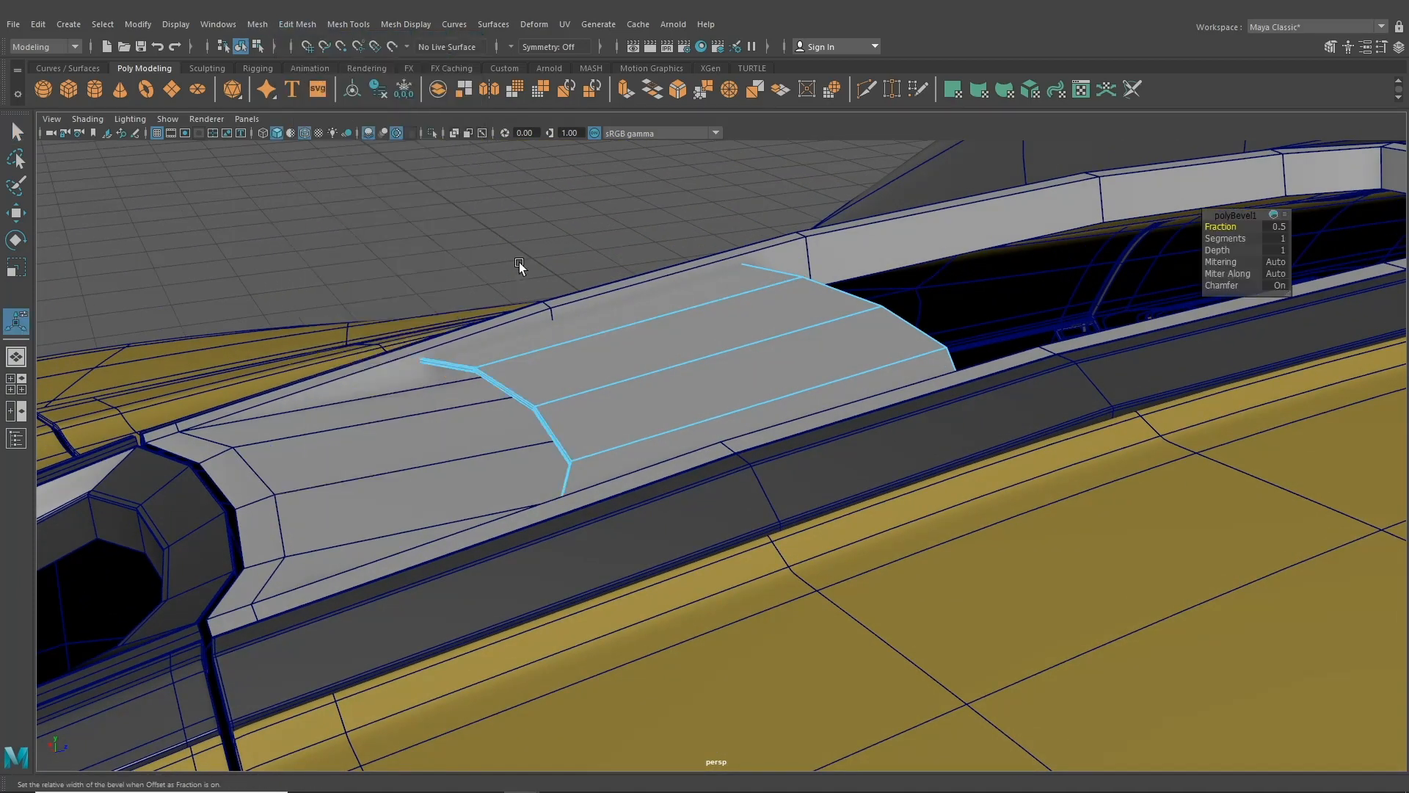
# - Set the slat lip's bevel to a fraction of 0.7 with 2 segments
pyautogui.scroll(4, 520, 264)
pyautogui.keyDown('alt'); pyautogui.moveTo(523, 283); pyautogui.dragTo(705, 312); pyautogui.keyUp('alt')
pyautogui.scroll(3, 704, 311)
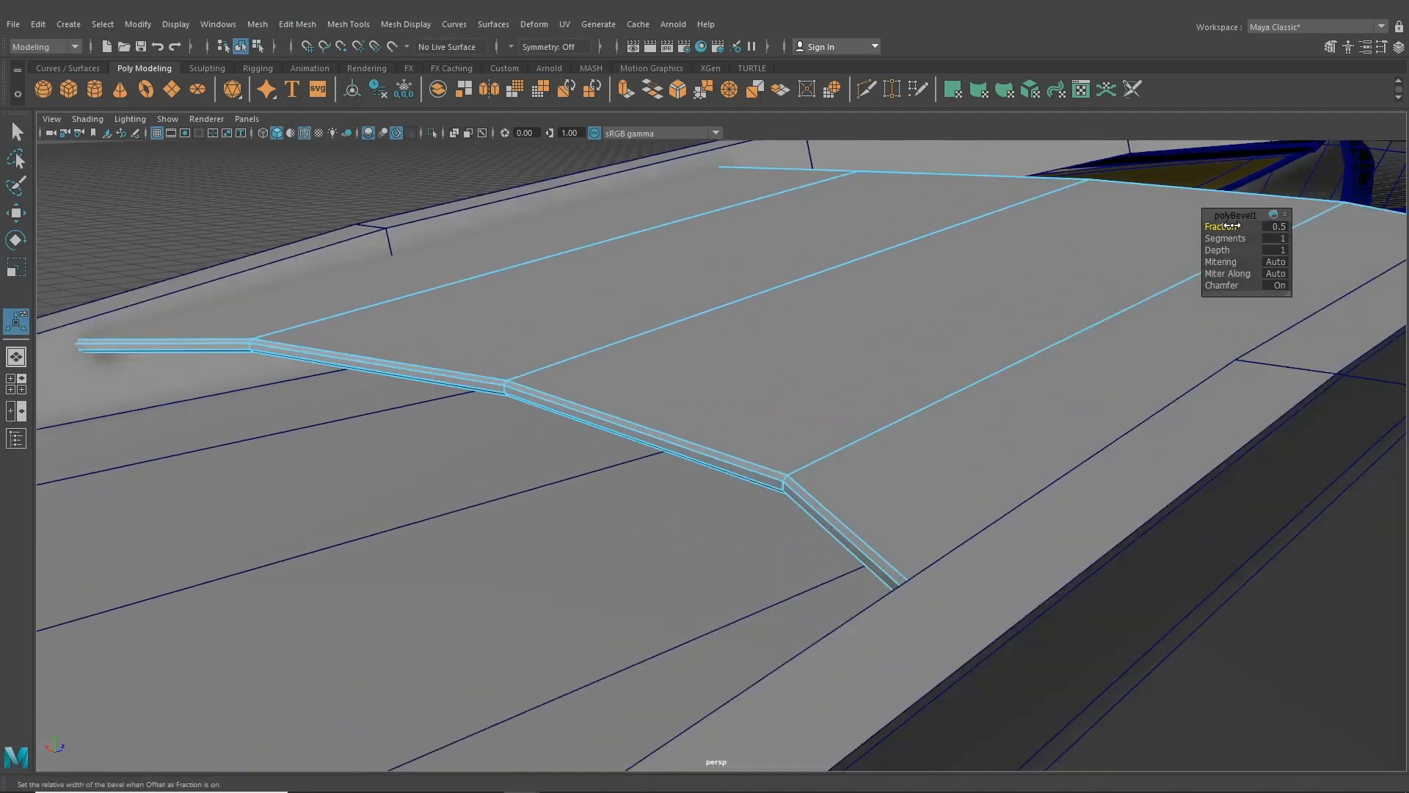
pyautogui.moveTo(1235, 239); pyautogui.dragTo(1227, 226)
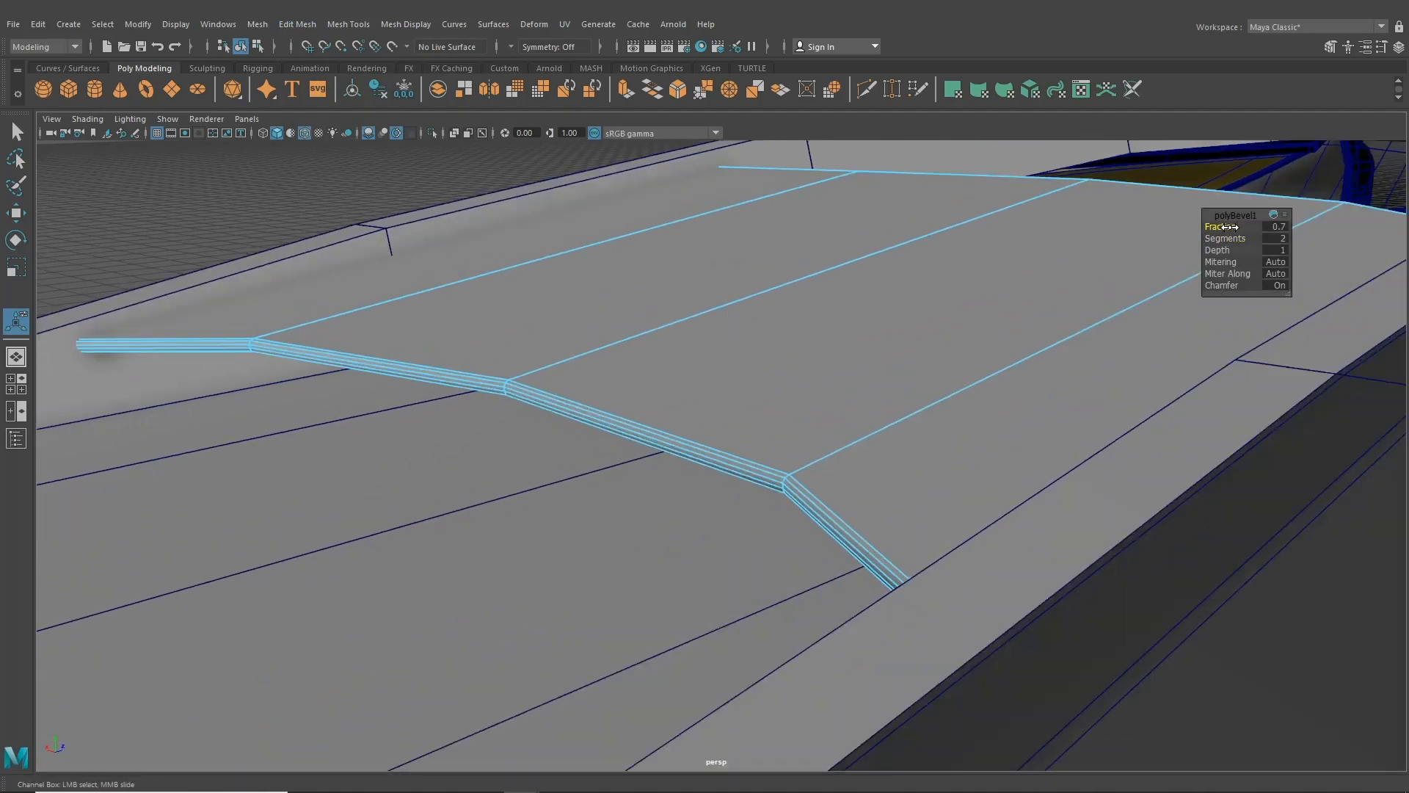
# - Insert support edge loops close to the slat's two side edges and its cabin-side end, and return to object mode
pyautogui.click(281, 22)
pyautogui.click(359, 135)
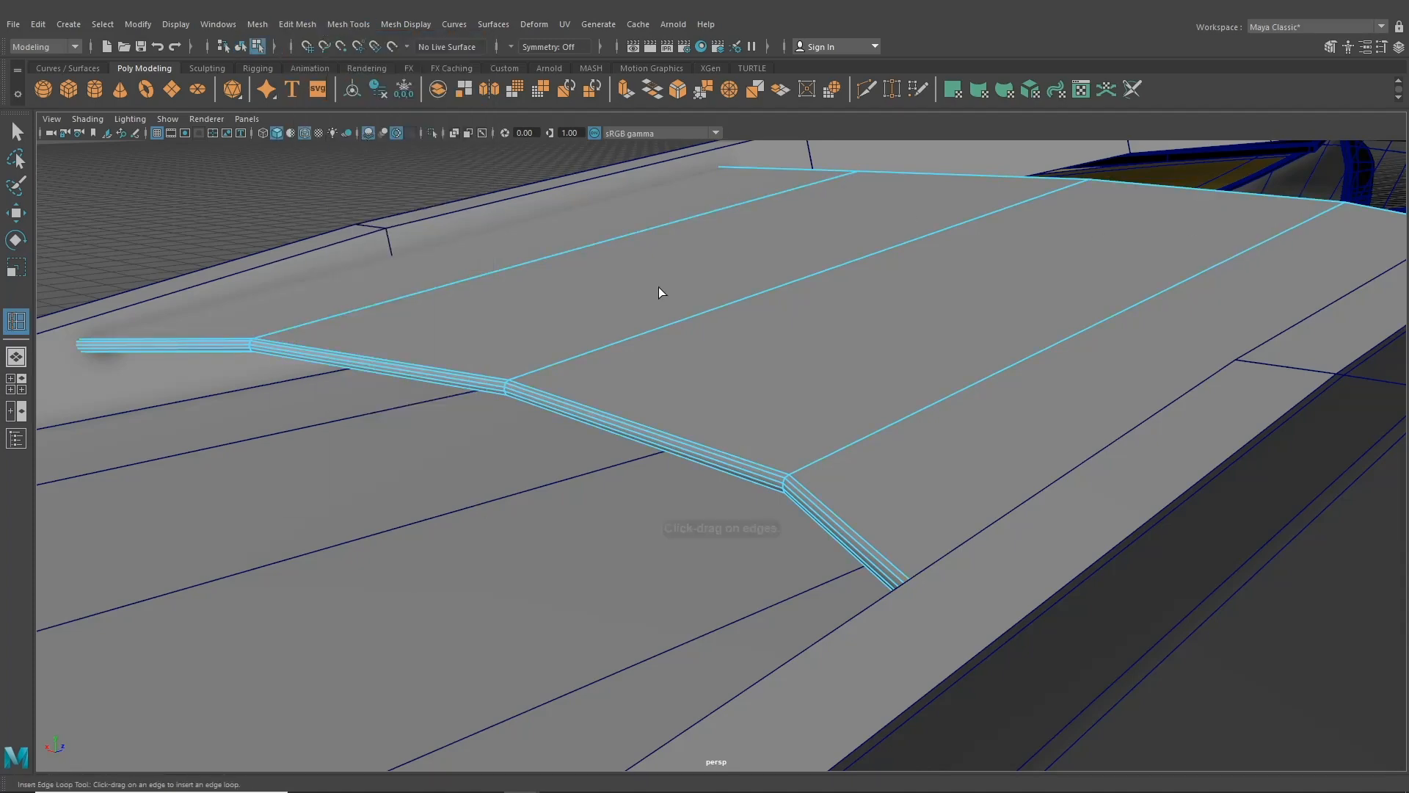
pyautogui.keyDown('alt'); pyautogui.moveTo(658, 288); pyautogui.dragTo(962, 529); pyautogui.keyUp('alt')
pyautogui.moveTo(934, 503); pyautogui.dragTo(941, 502)
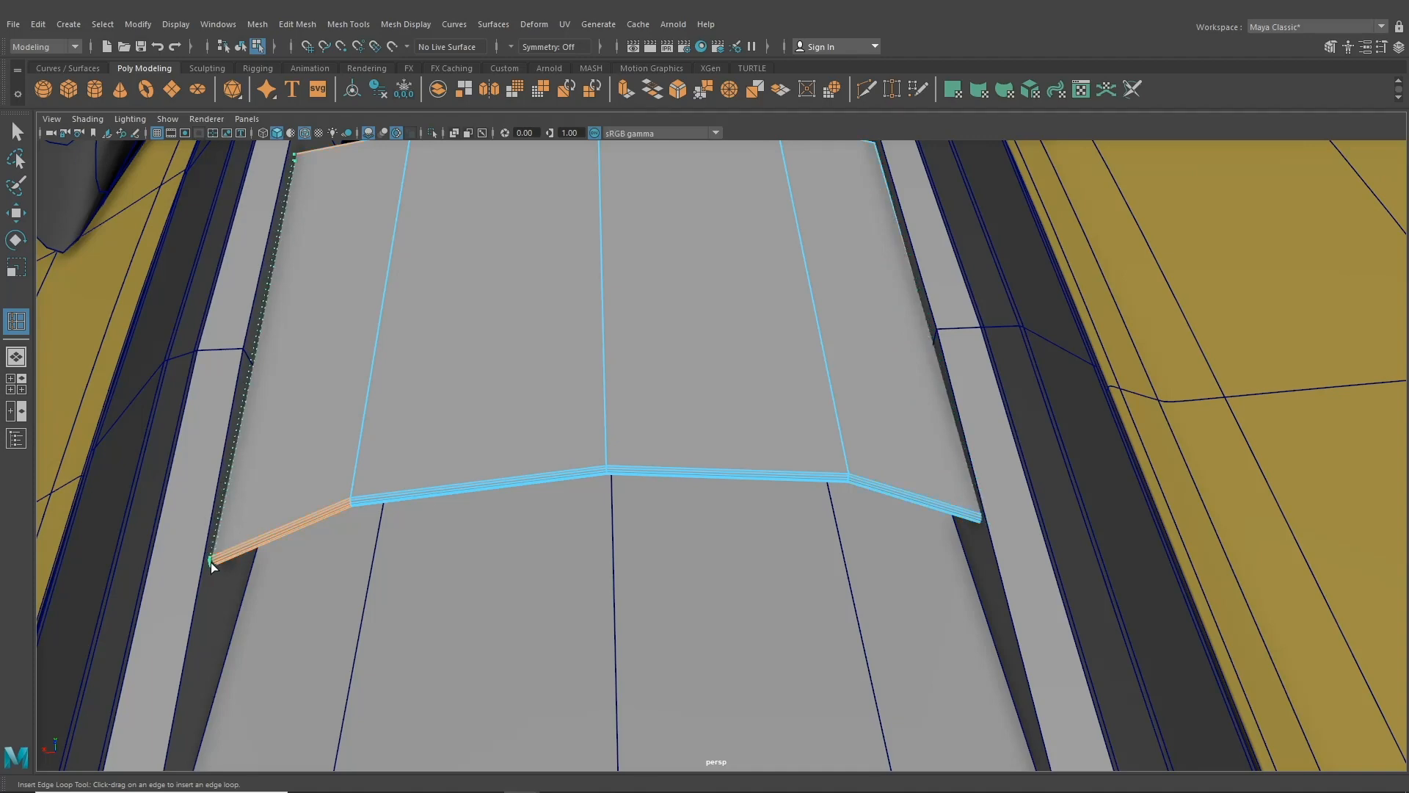
pyautogui.keyDown('alt'); pyautogui.moveTo(433, 434); pyautogui.dragTo(689, 414); pyautogui.keyUp('alt')
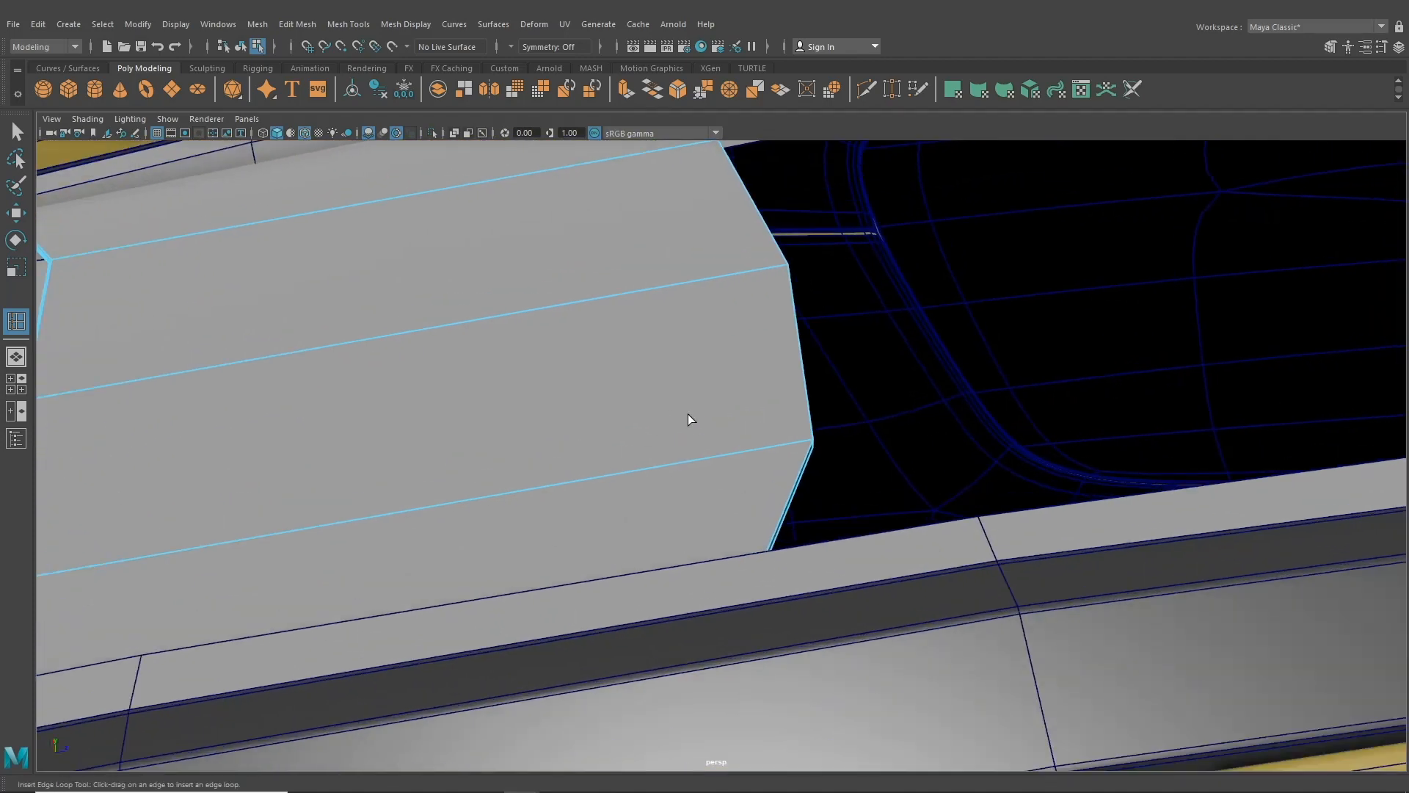
pyautogui.moveTo(809, 441); pyautogui.dragTo(812, 442)
pyautogui.scroll(-5, 720, 443)
pyautogui.click(240, 46)
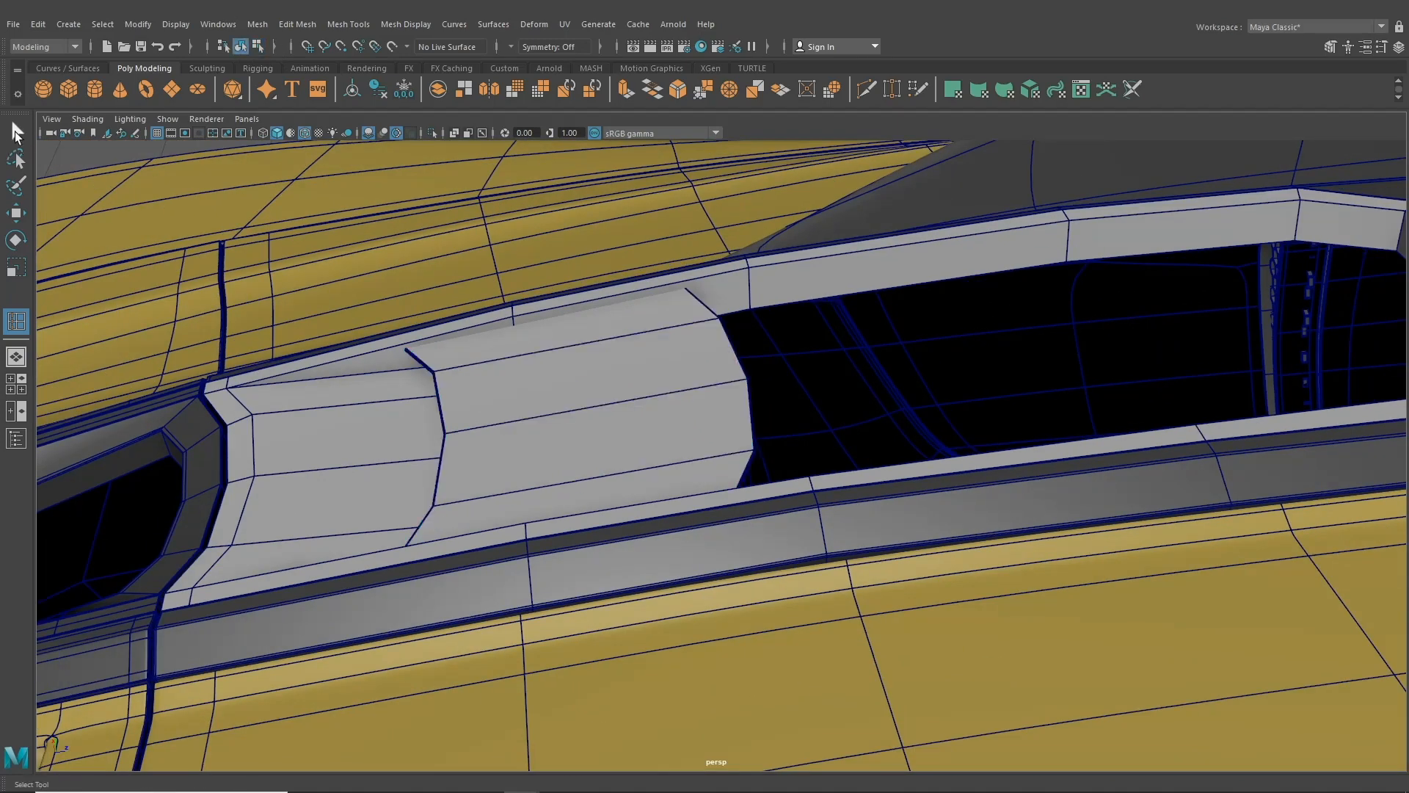
# - Preview the slat smoothed, deselect it, and hide the wireframe overlay to inspect the vent's shape
pyautogui.click(517, 451)
pyautogui.keyDown('alt'); pyautogui.moveTo(521, 429); pyautogui.dragTo(423, 204); pyautogui.keyUp('alt')
pyautogui.click(423, 204)
pyautogui.keyDown('alt'); pyautogui.moveTo(562, 411); pyautogui.dragTo(696, 390); pyautogui.keyUp('alt')
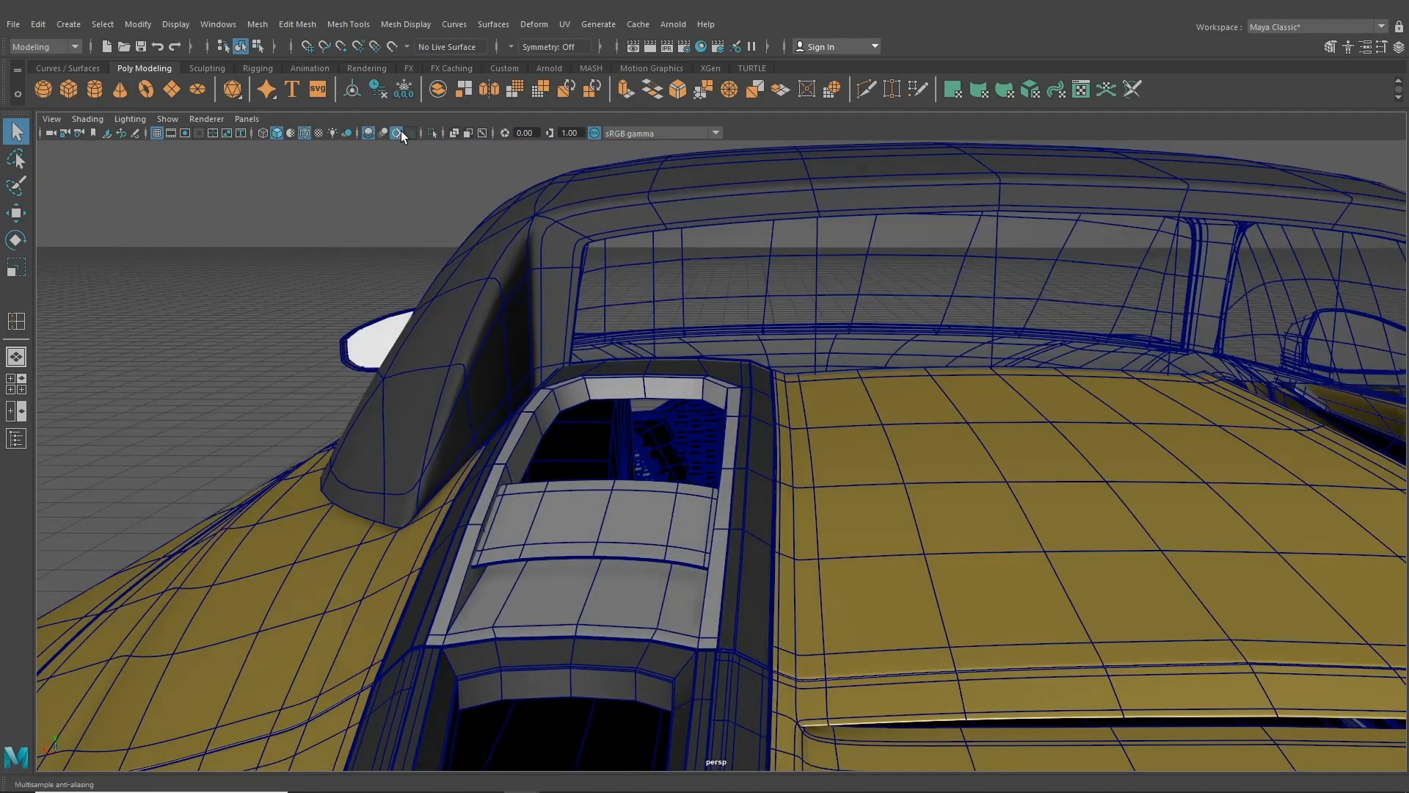
pyautogui.click(302, 132)
pyautogui.moveTo(646, 407)
pyautogui.keyDown('alt'); pyautogui.mouseDown()
pyautogui.moveTo(541, 465)
pyautogui.moveTo(559, 481)
pyautogui.moveTo(583, 419)
pyautogui.mouseUp(); pyautogui.keyUp('alt')
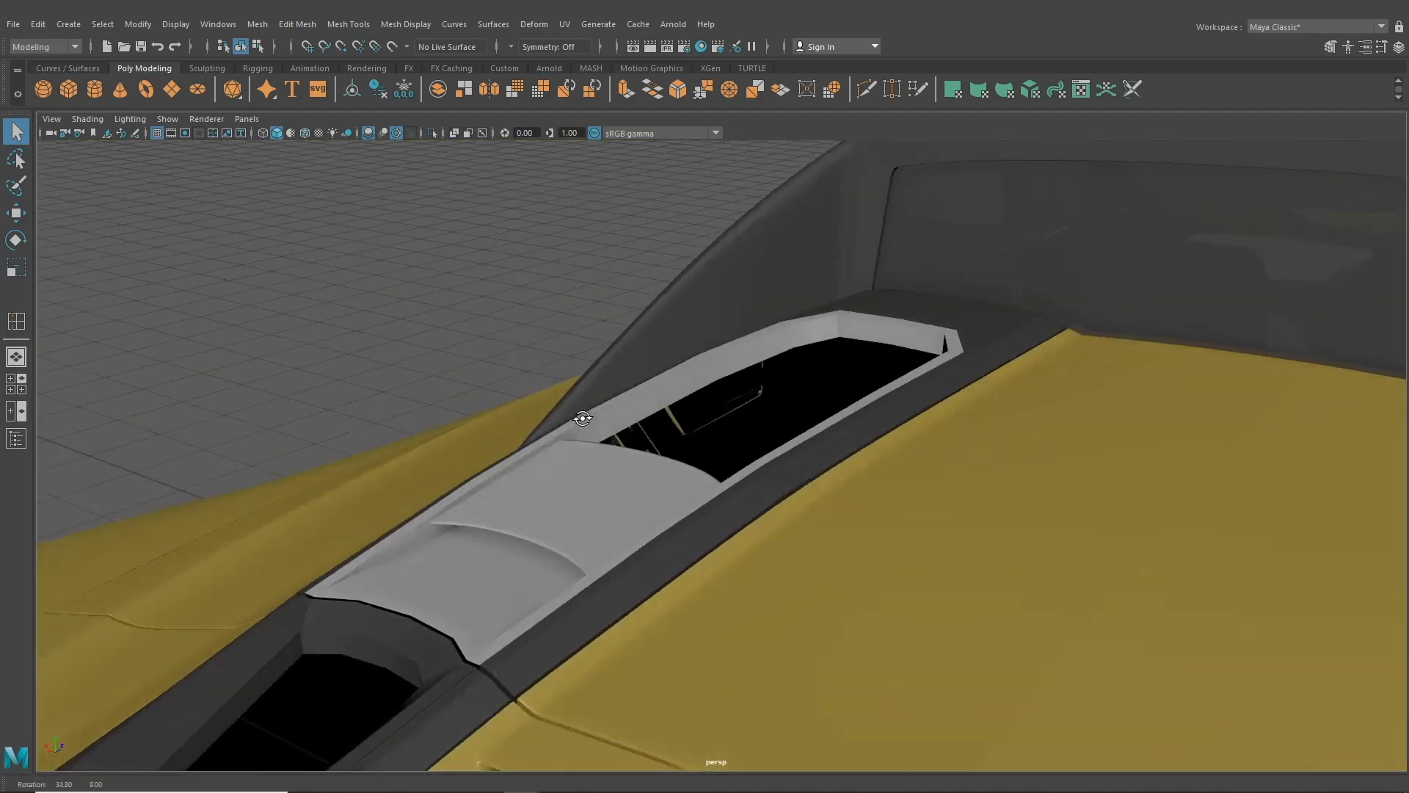
# - In the top view, duplicate the slat and move the copy towards the cabin onto the next blueprint slat outline
pyautogui.click(16, 383)
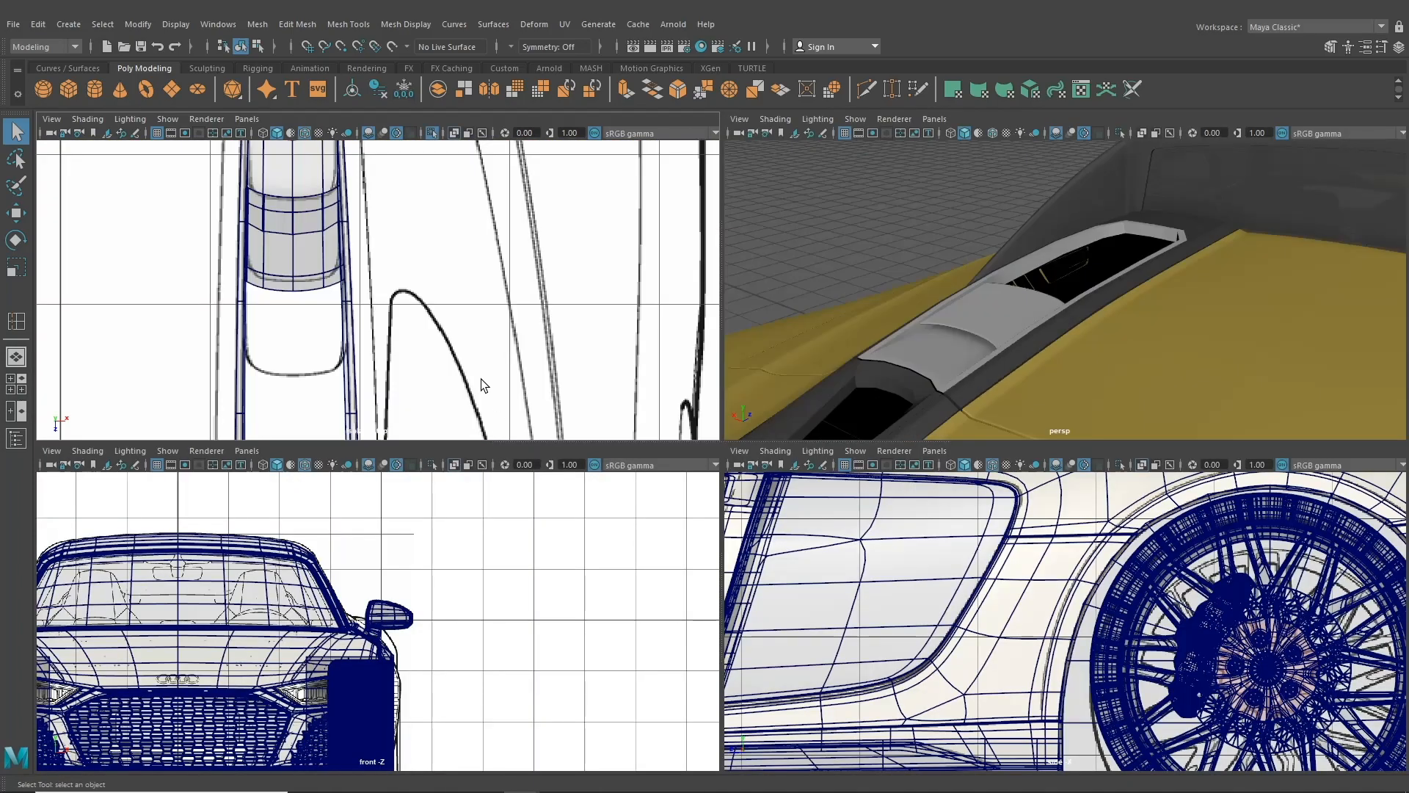
pyautogui.press('space')
pyautogui.keyDown('alt'); pyautogui.moveTo(537, 431); pyautogui.dragTo(539, 386, button='middle'); pyautogui.keyUp('alt')
pyautogui.click(541, 351)
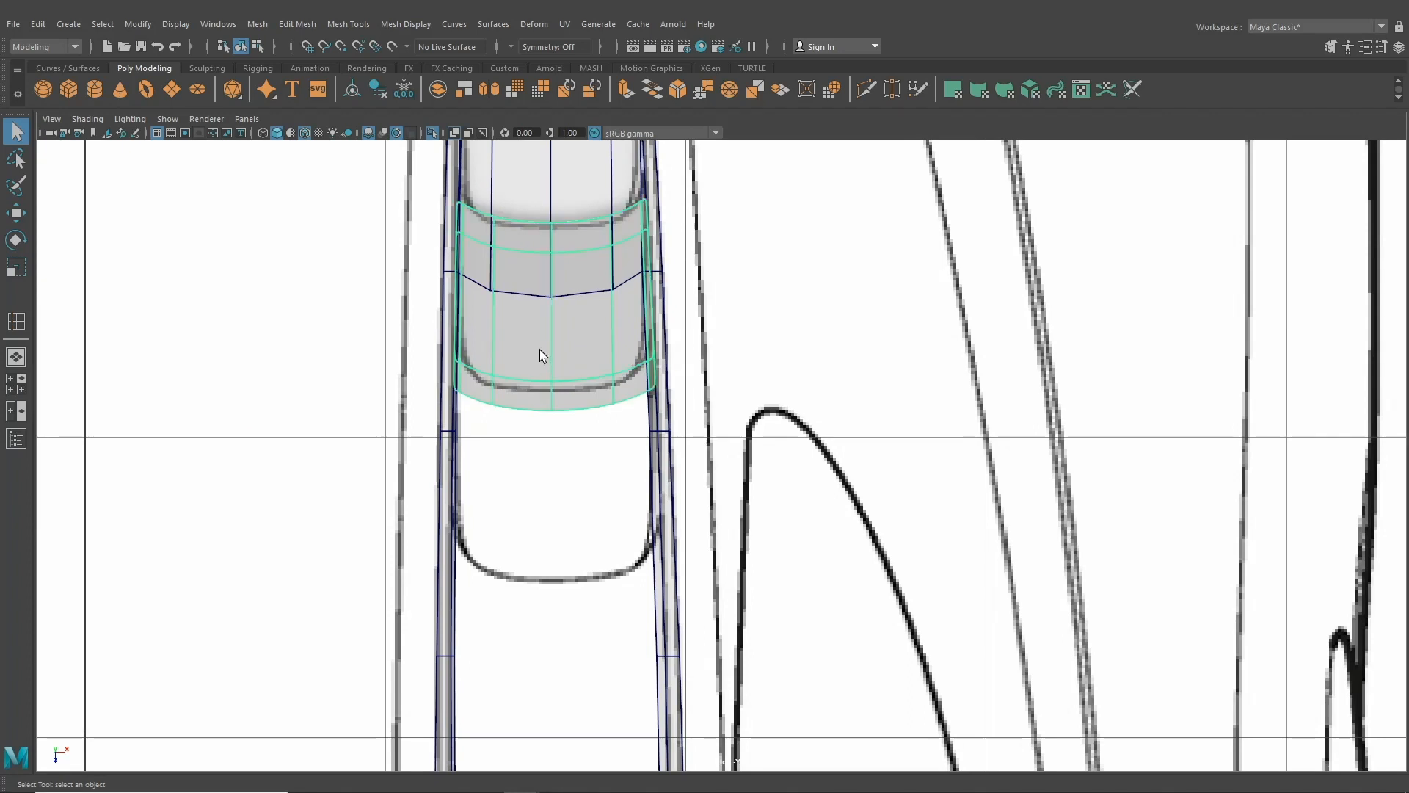
pyautogui.click(16, 213)
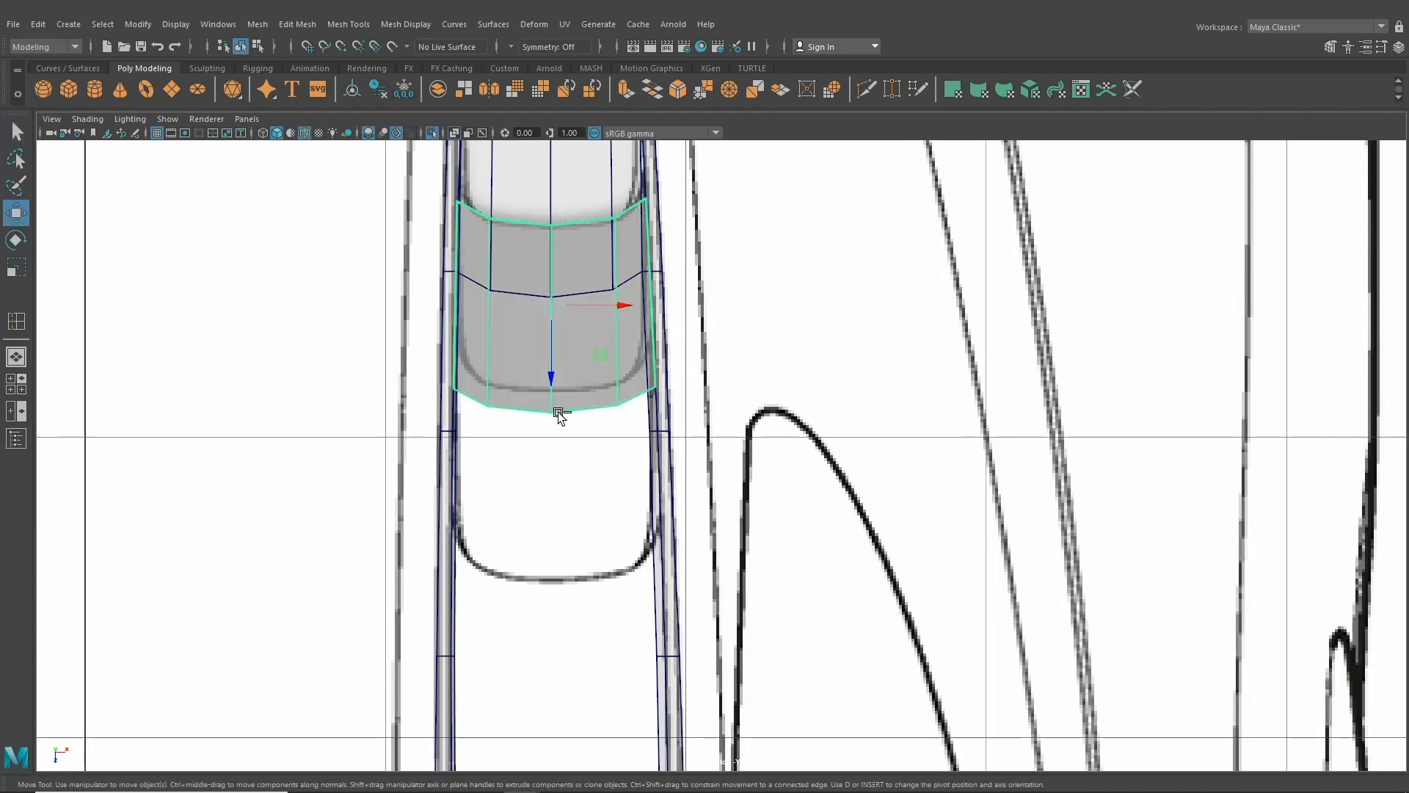
pyautogui.moveTo(547, 373); pyautogui.dragTo(560, 541)
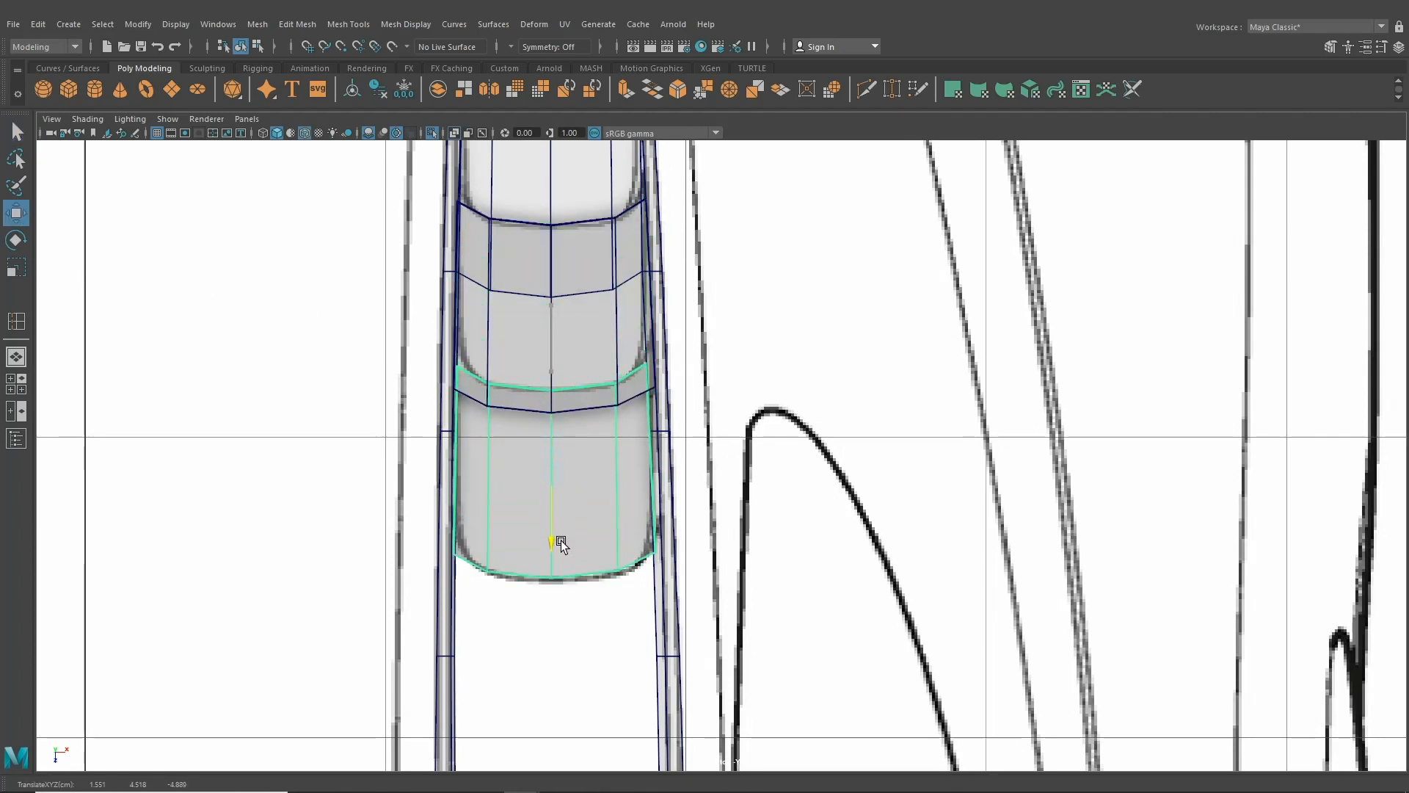
# - Stretch the second slat's cabin-side end vertices slightly past the blueprint outline, and return to object mode in the perspective view
pyautogui.moveTo(580, 373); pyautogui.dragTo(490, 373, button='right')
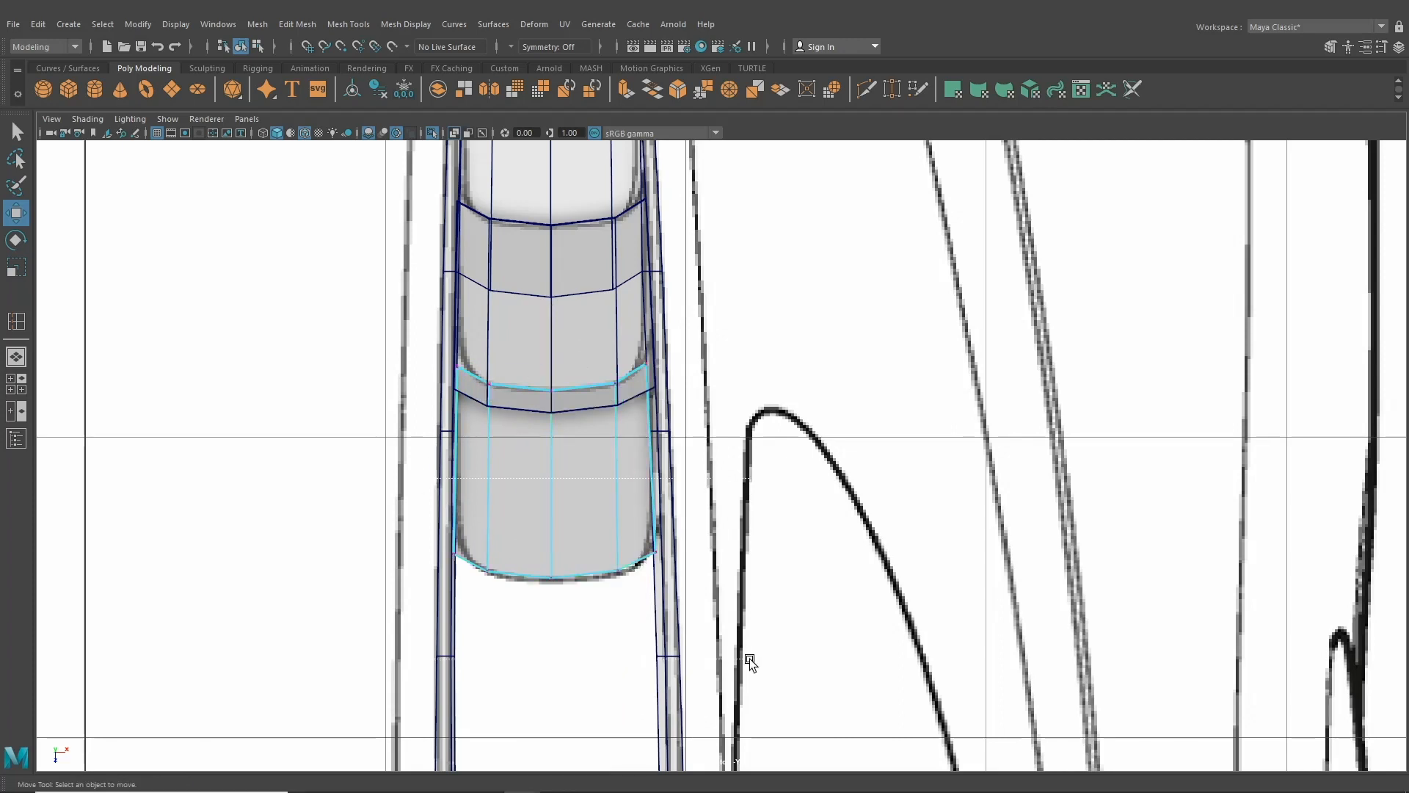
pyautogui.moveTo(562, 646); pyautogui.dragTo(559, 669)
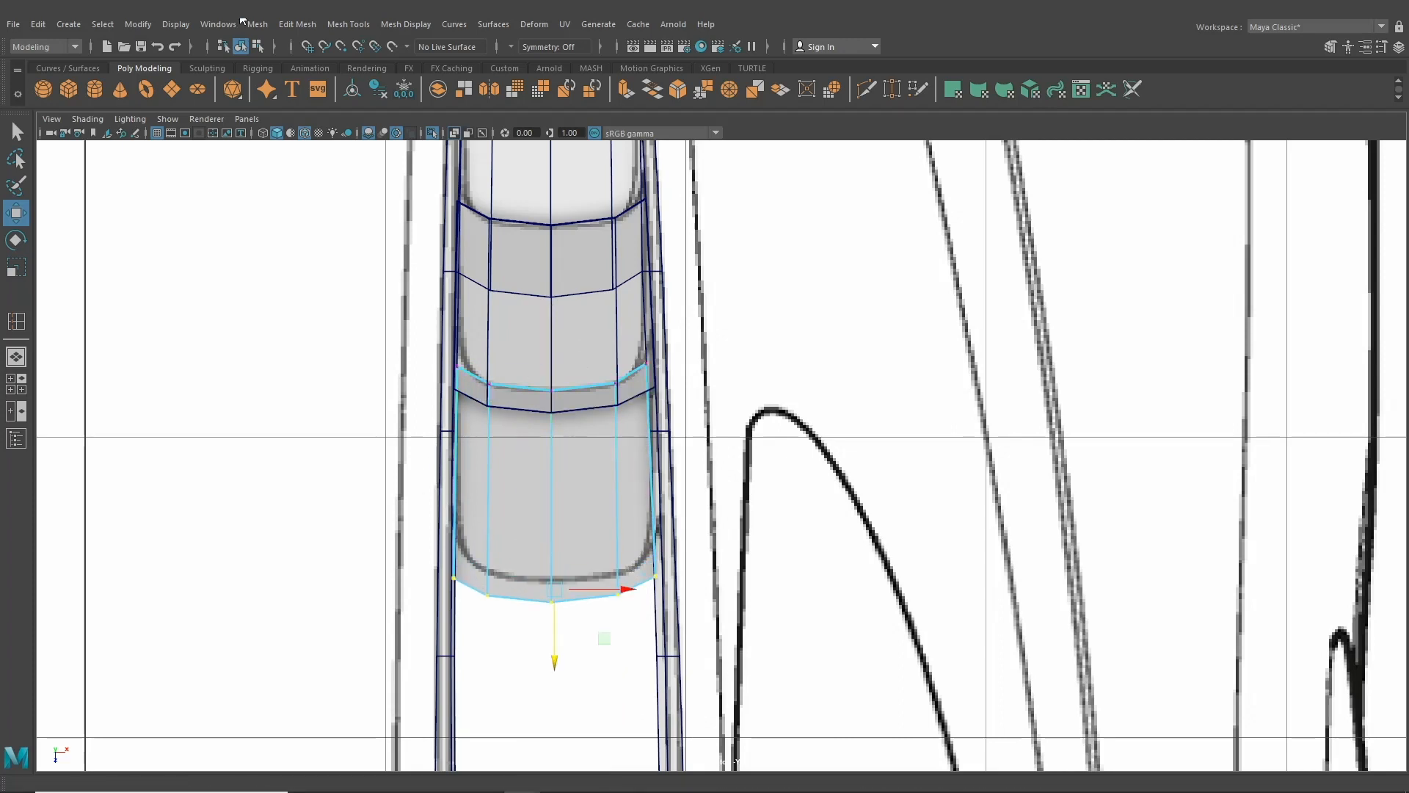
pyautogui.click(257, 47)
pyautogui.hotkey('ctrl', 'e')
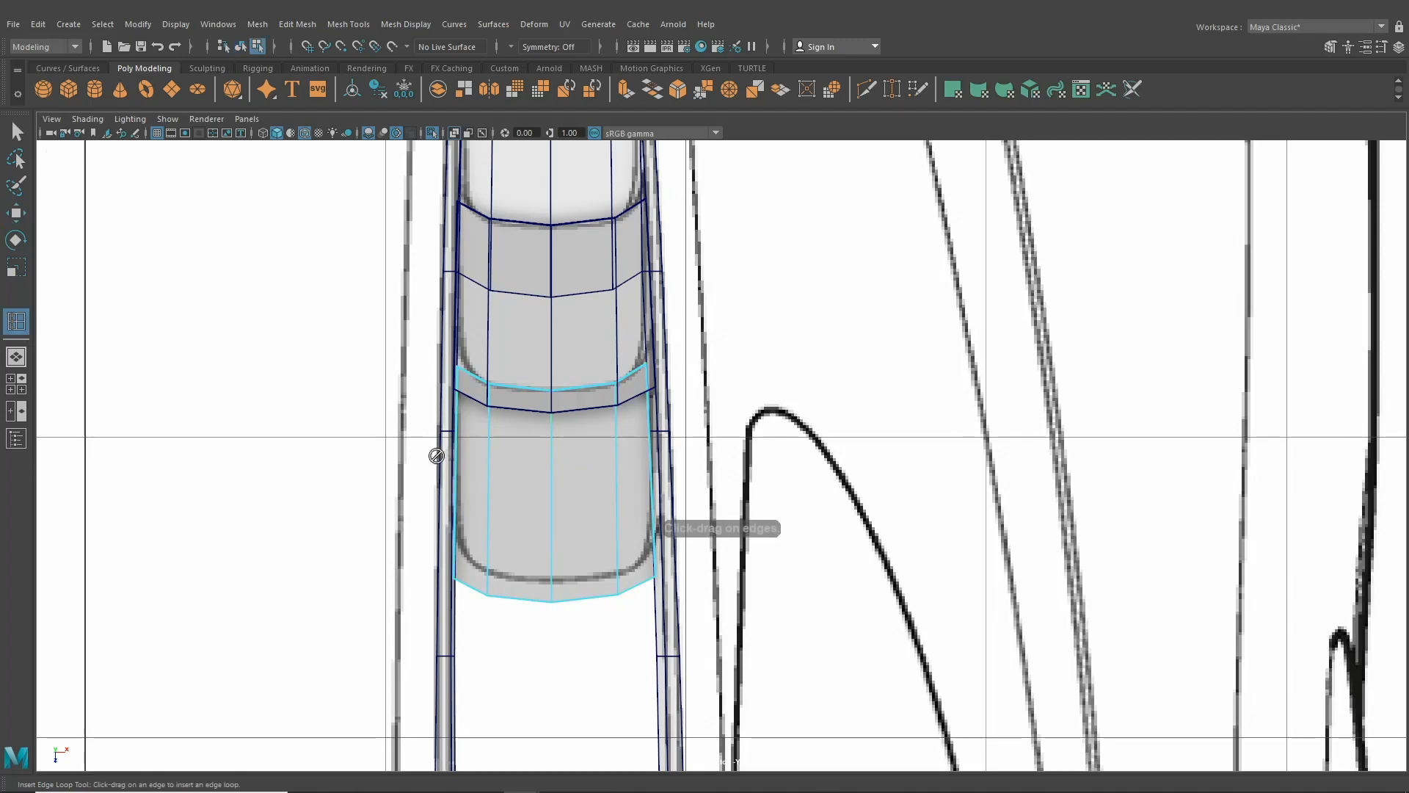
pyautogui.click(16, 357)
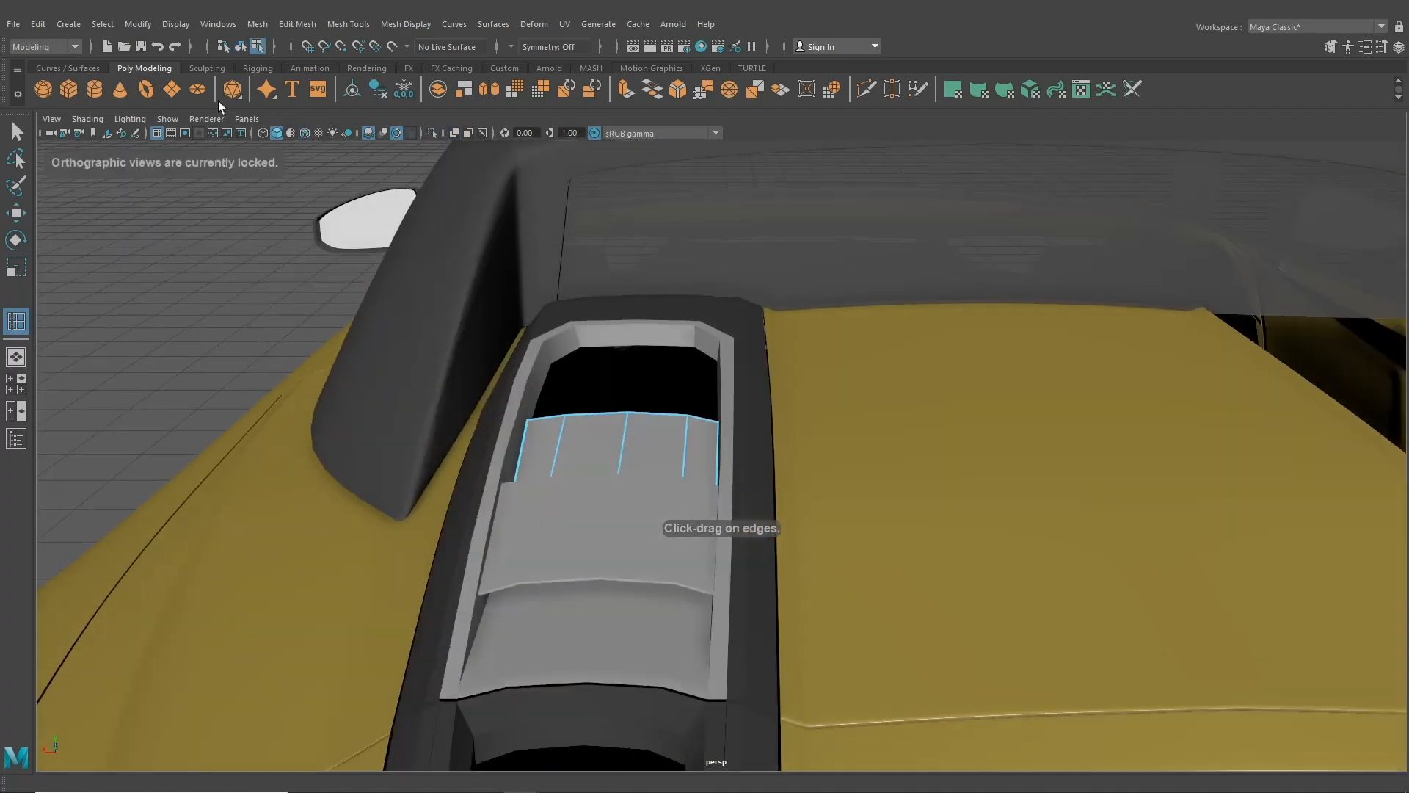
pyautogui.click(240, 47)
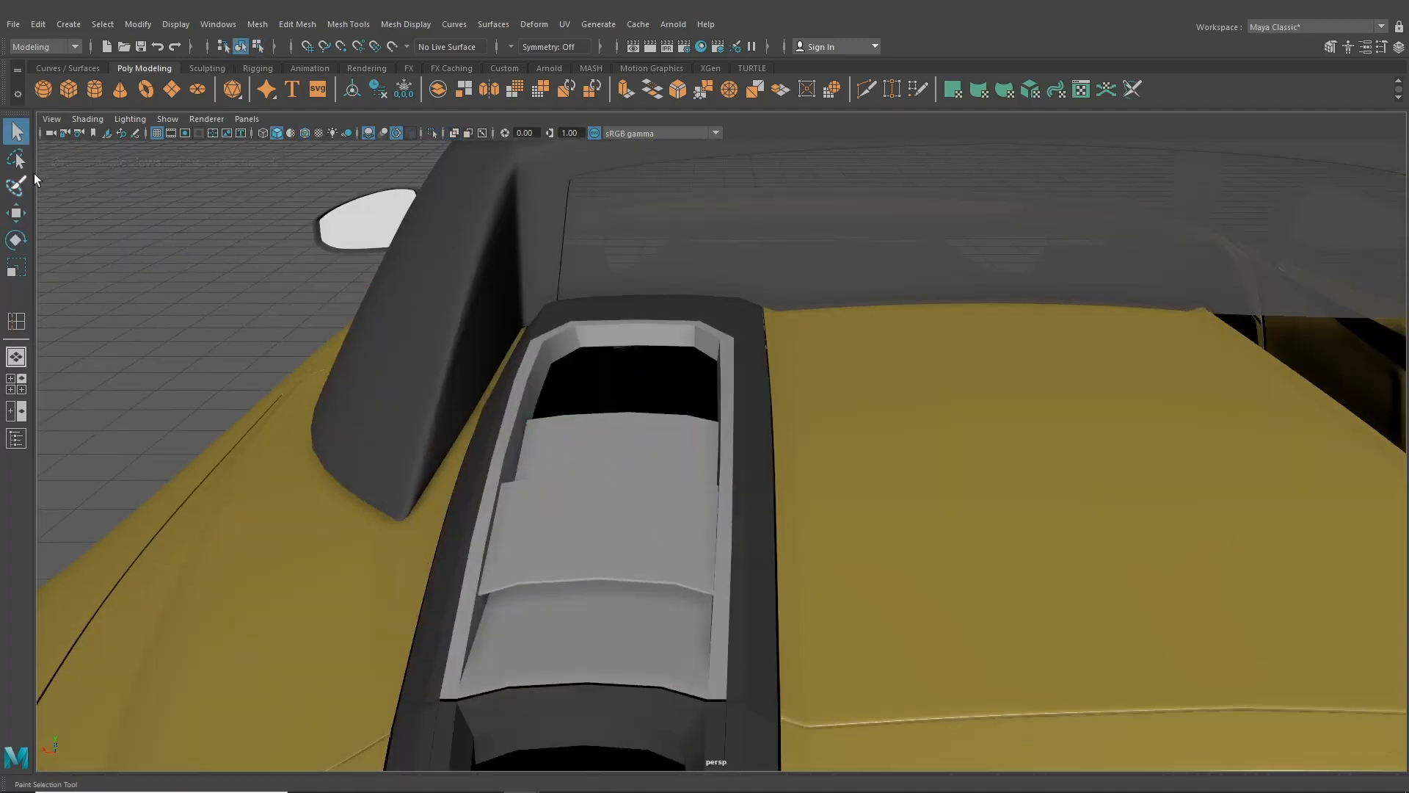
# - Raise the second slat so its lip sits above the cabin-side end of the first slat
pyautogui.click(17, 213)
pyautogui.keyDown('alt'); pyautogui.moveTo(308, 440); pyautogui.dragTo(471, 431); pyautogui.keyUp('alt')
pyautogui.click(736, 462)
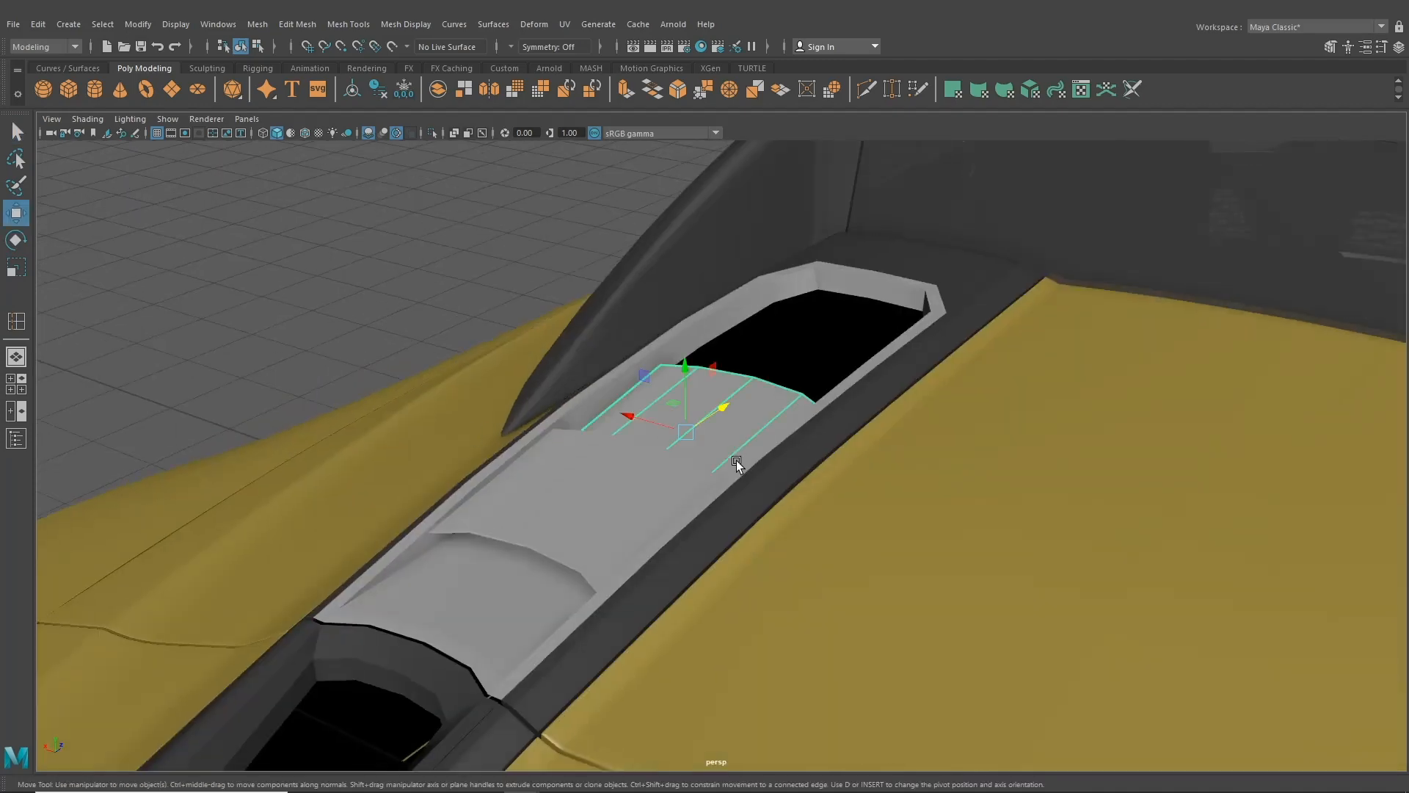
pyautogui.keyDown('alt'); pyautogui.moveTo(736, 463); pyautogui.dragTo(472, 487); pyautogui.keyUp('alt')
pyautogui.moveTo(472, 488); pyautogui.dragTo(490, 441, button='middle')
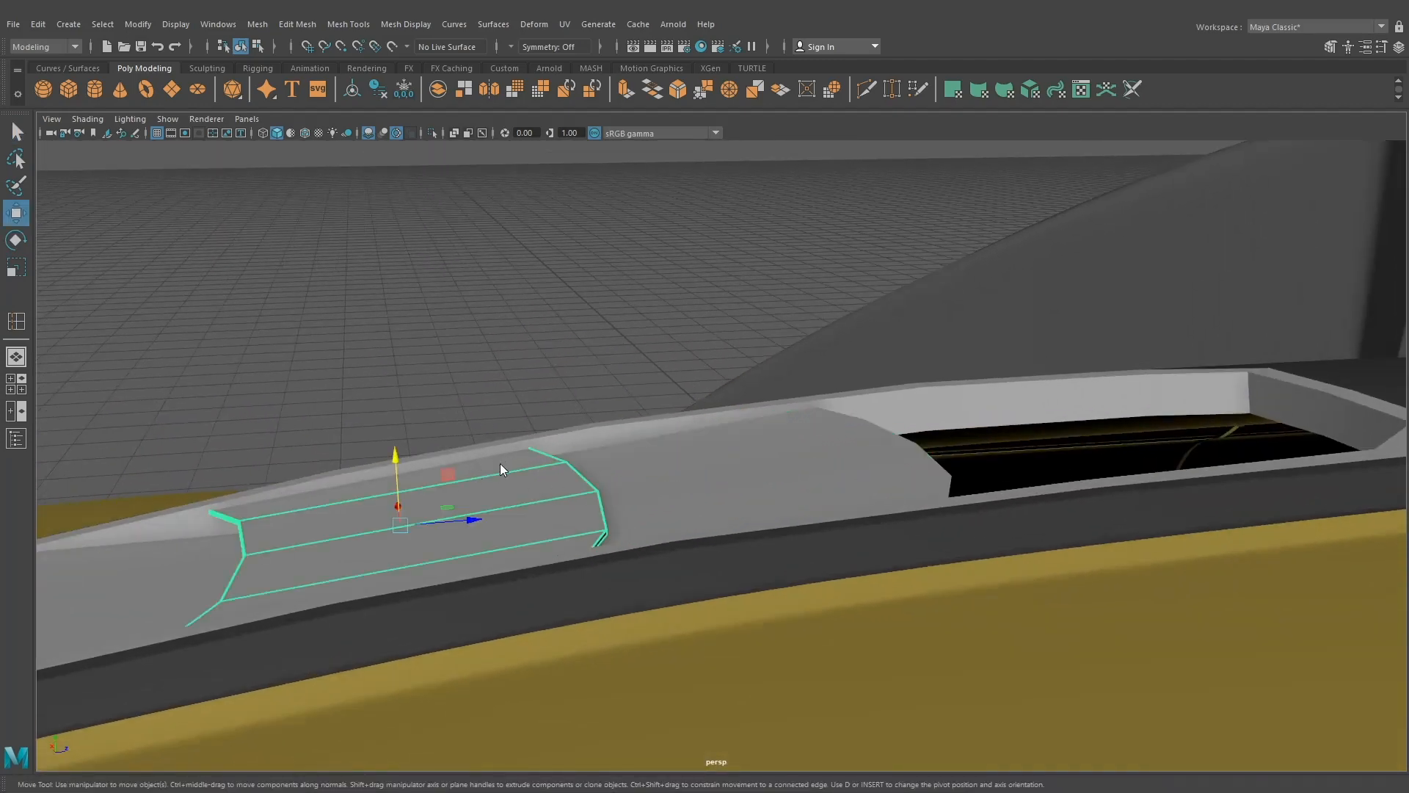
# - Lower the cabin-side end vertices of the first slat so they tuck beneath the second slat
pyautogui.moveTo(500, 464); pyautogui.dragTo(436, 376, button='right')
pyautogui.moveTo(449, 384); pyautogui.dragTo(670, 646)
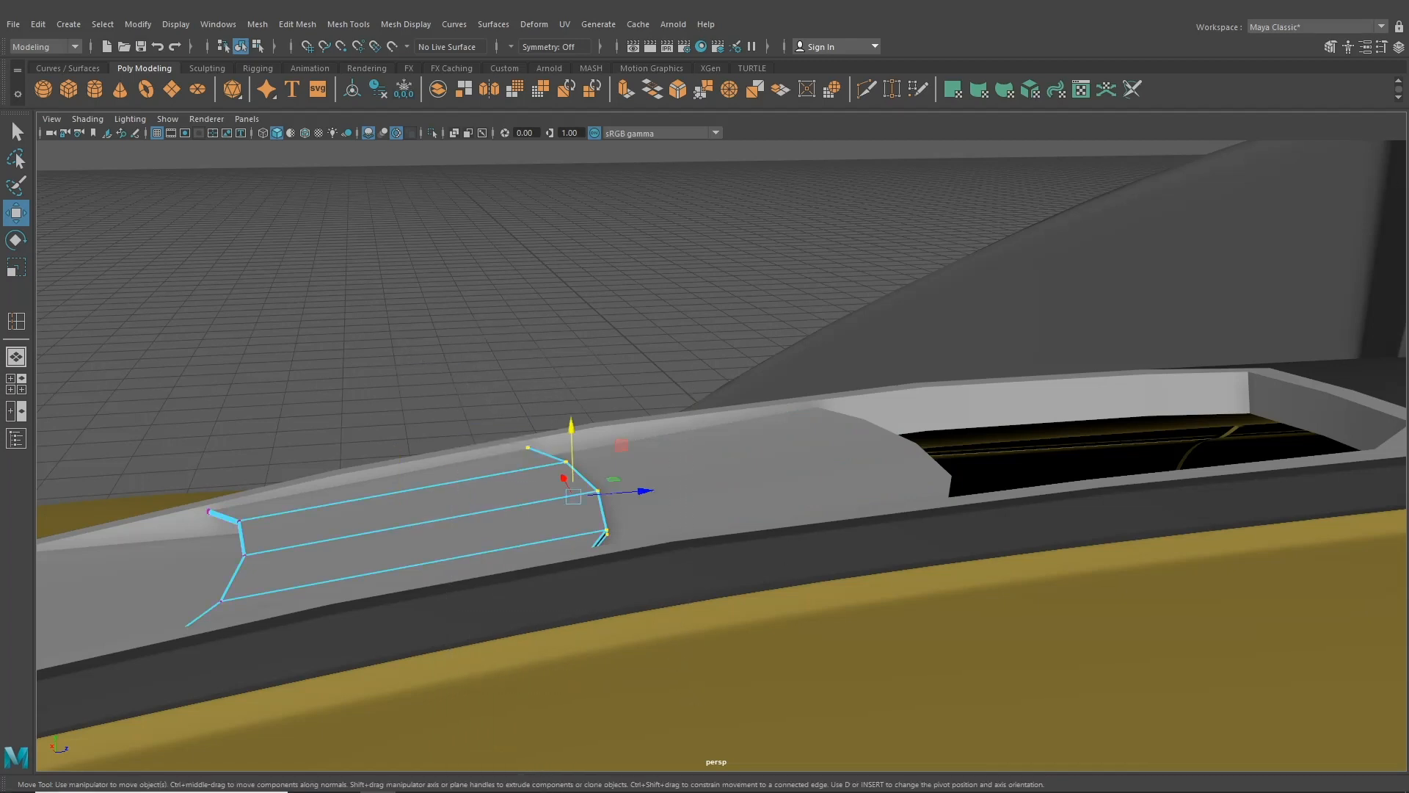
pyautogui.keyDown('alt'); pyautogui.moveTo(560, 440); pyautogui.dragTo(615, 345, button='middle'); pyautogui.keyUp('alt')
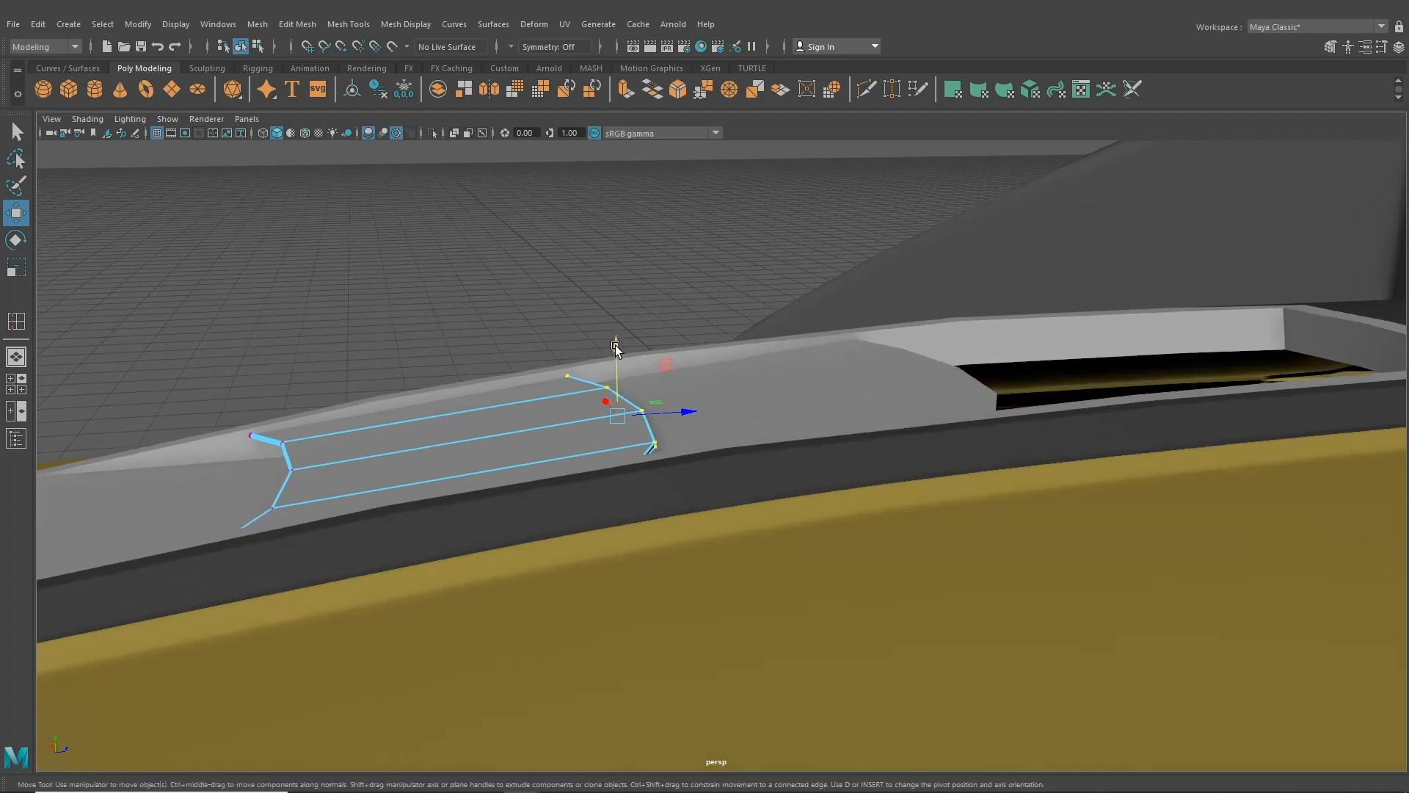
pyautogui.moveTo(614, 345); pyautogui.dragTo(620, 360)
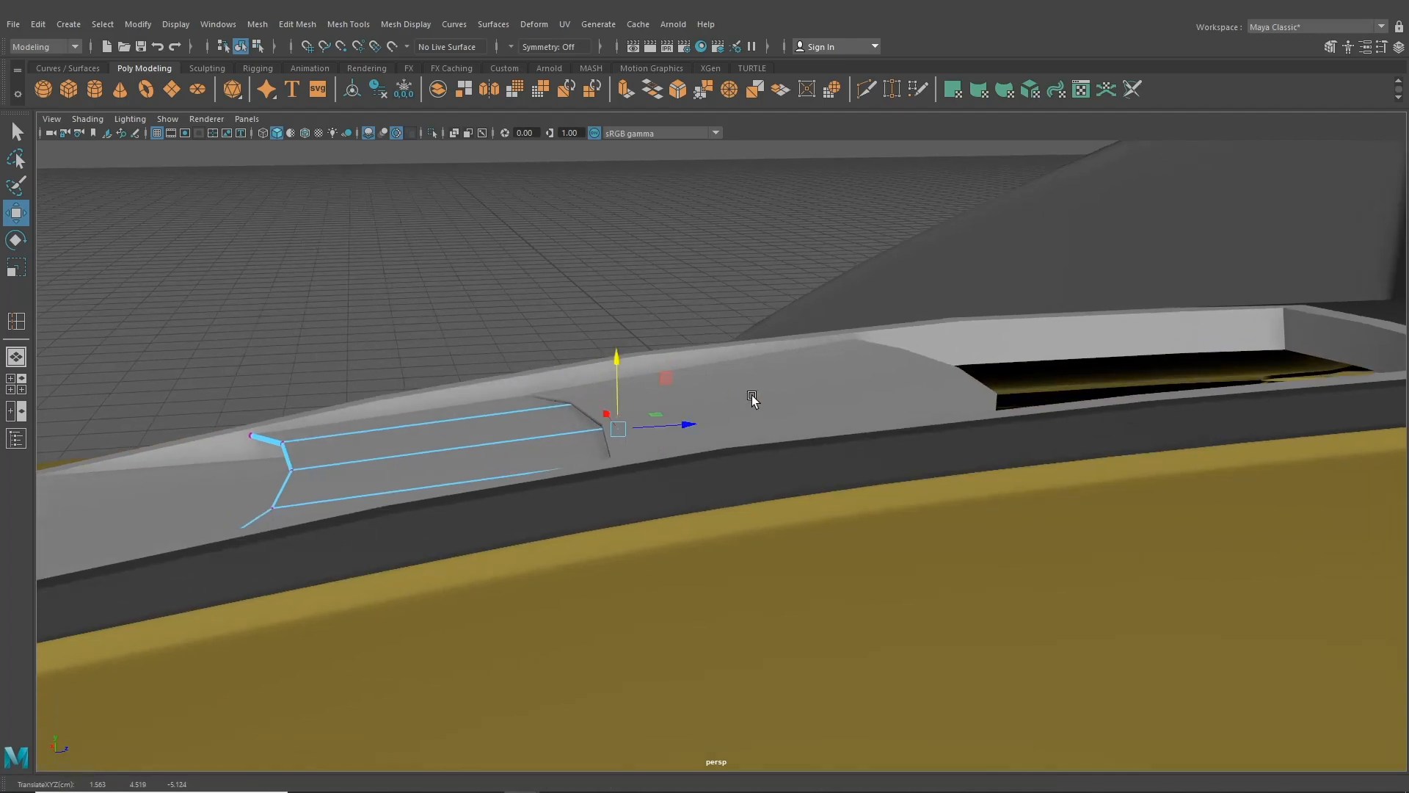
# - Raise the second slat slightly, adjust the height of its cabin-side end vertices, and return to object mode
pyautogui.click(240, 47)
pyautogui.moveTo(699, 425); pyautogui.dragTo(742, 342, button='middle')
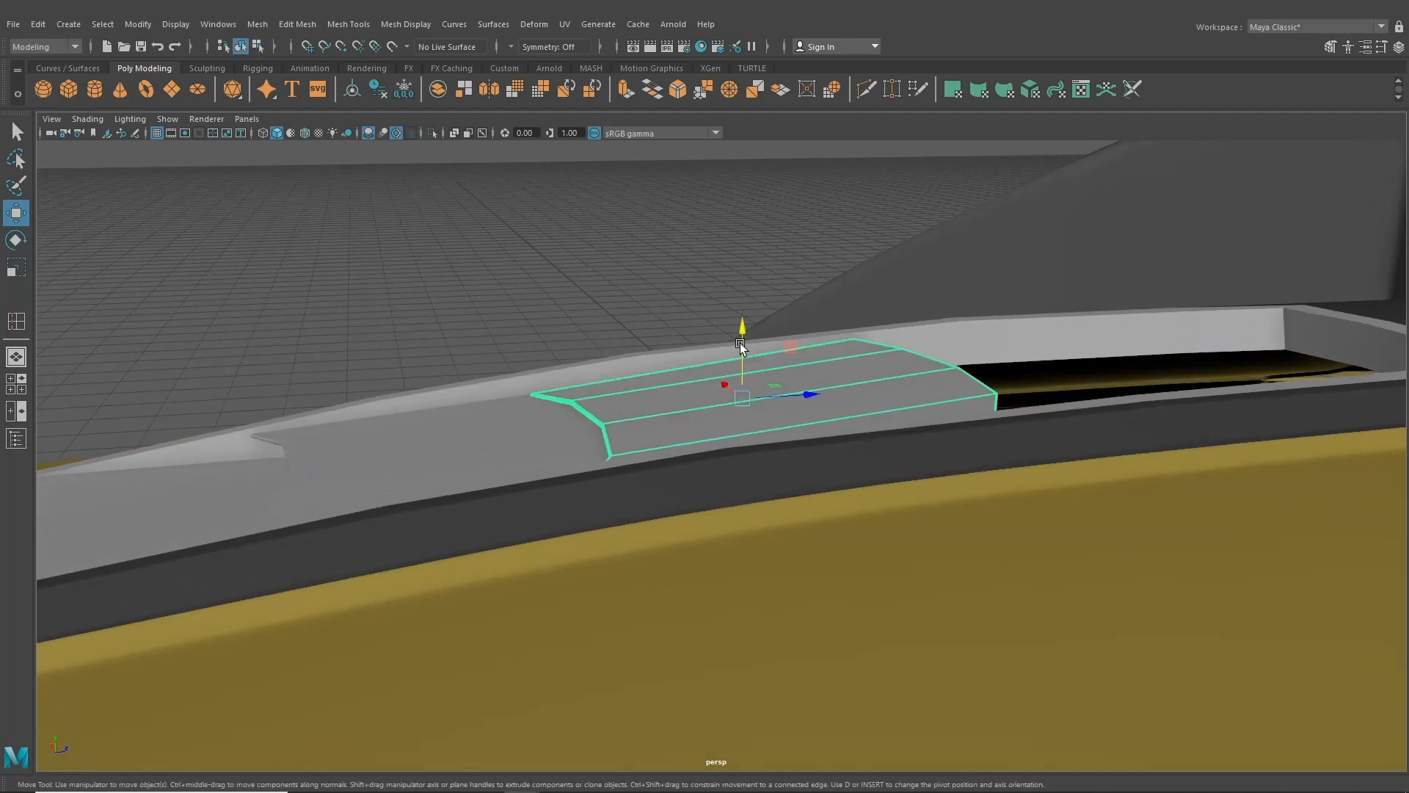
pyautogui.moveTo(743, 342); pyautogui.dragTo(745, 323)
pyautogui.moveTo(815, 371); pyautogui.dragTo(772, 258, button='right')
pyautogui.keyDown('alt'); pyautogui.moveTo(1018, 453); pyautogui.dragTo(676, 330); pyautogui.keyUp('alt')
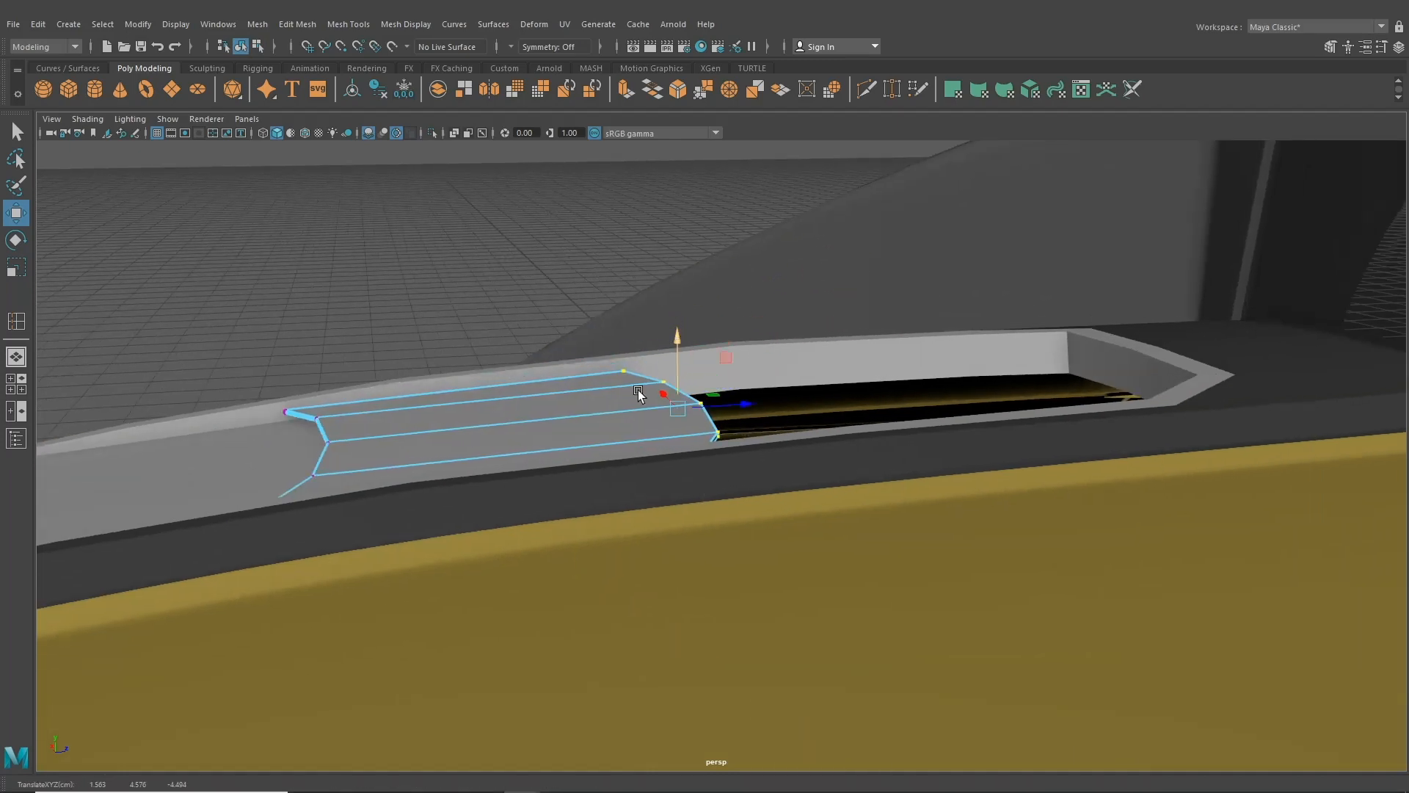
pyautogui.keyDown('alt'); pyautogui.moveTo(645, 393); pyautogui.dragTo(686, 440); pyautogui.keyUp('alt')
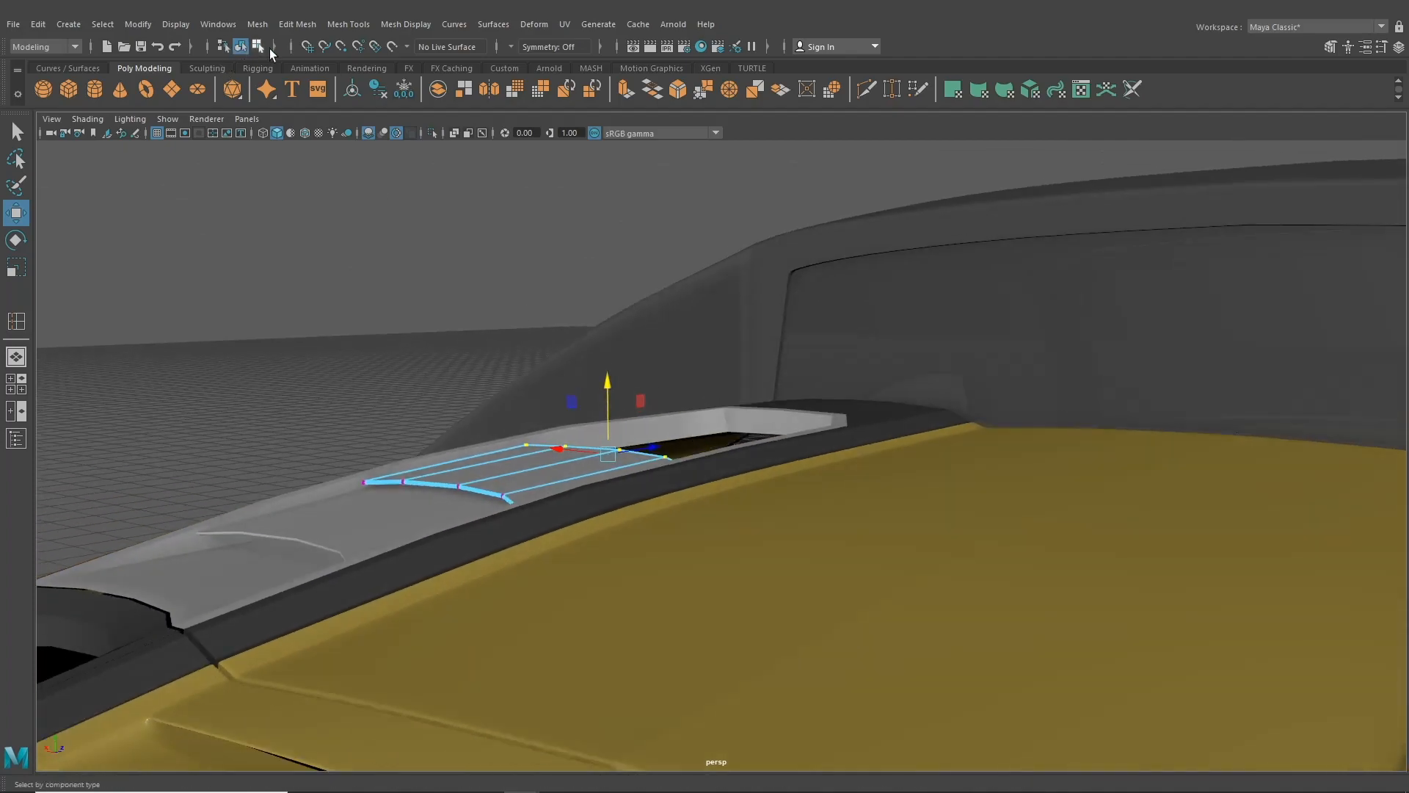
pyautogui.click(241, 47)
# - In the top view, duplicate the second slat and move the copy towards the cabin onto the last blueprint section
pyautogui.press('space')
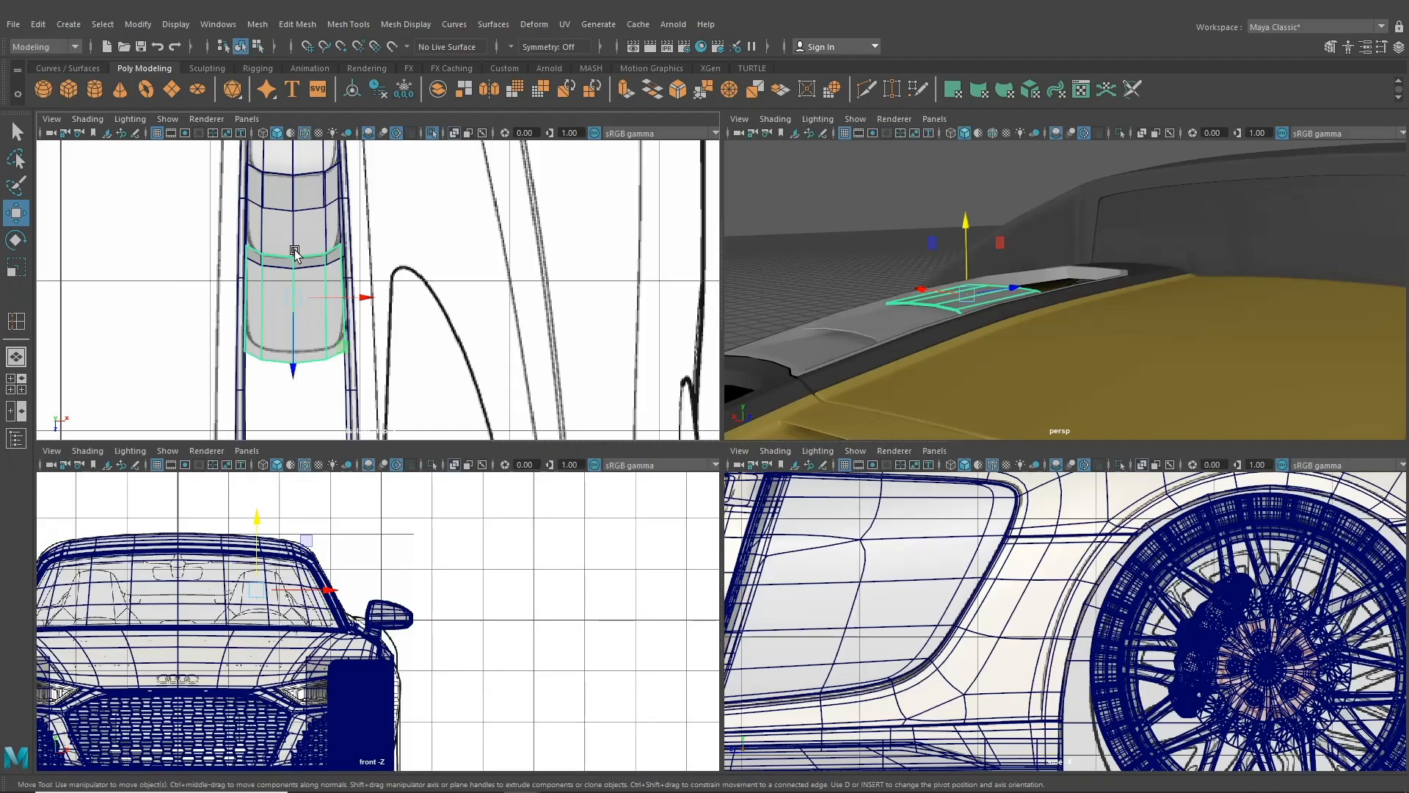
pyautogui.press('space')
pyautogui.keyDown('alt'); pyautogui.moveTo(427, 422); pyautogui.dragTo(573, 537, button='right'); pyautogui.keyUp('alt')
pyautogui.keyDown('alt'); pyautogui.moveTo(572, 537); pyautogui.dragTo(496, 360, button='middle'); pyautogui.keyUp('alt')
pyautogui.hotkey('ctrl', 'd')
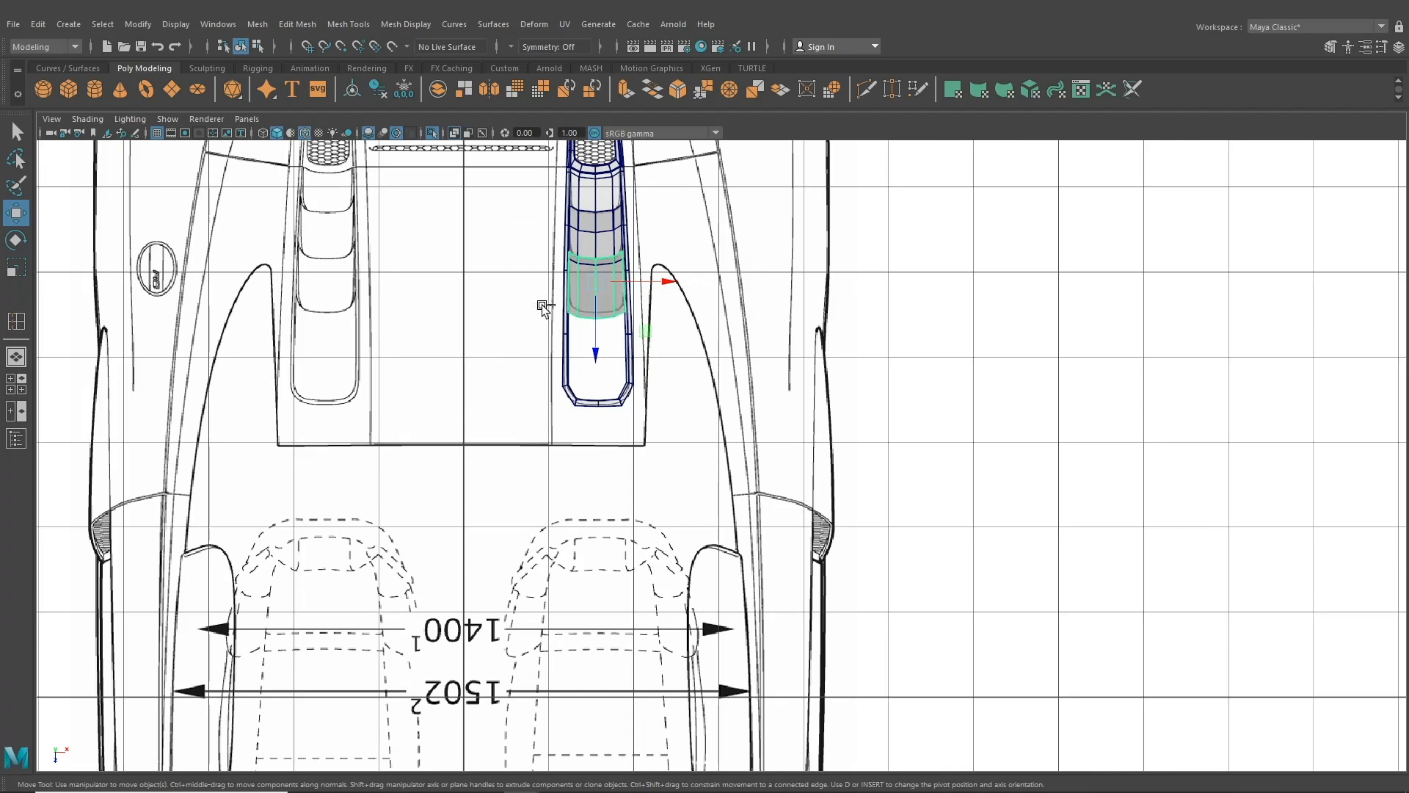
pyautogui.moveTo(595, 319); pyautogui.dragTo(602, 393)
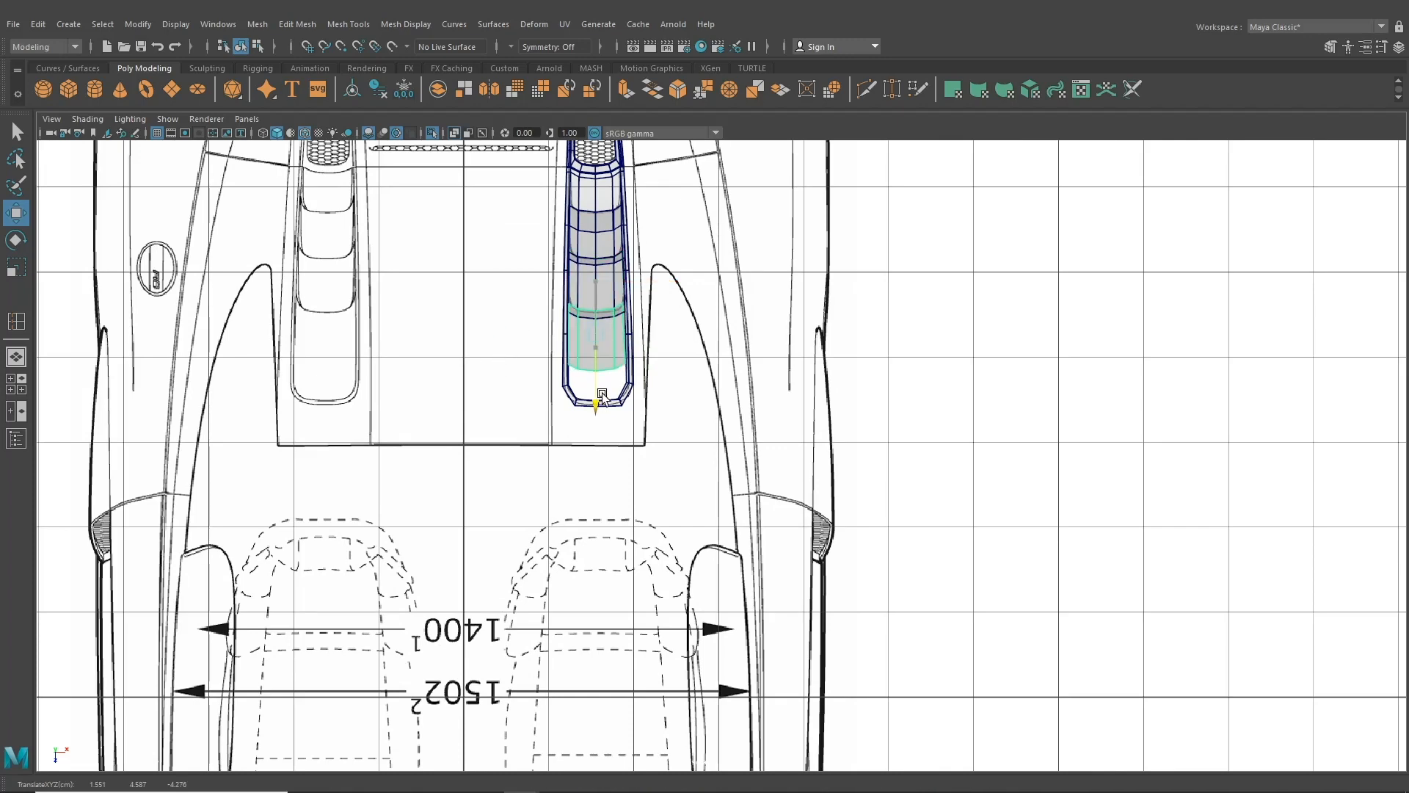
# - Stretch the third slat's cabin-side end vertices to the closed end of the recess
pyautogui.scroll(3, 601, 394)
pyautogui.moveTo(550, 322); pyautogui.dragTo(493, 310, button='right')
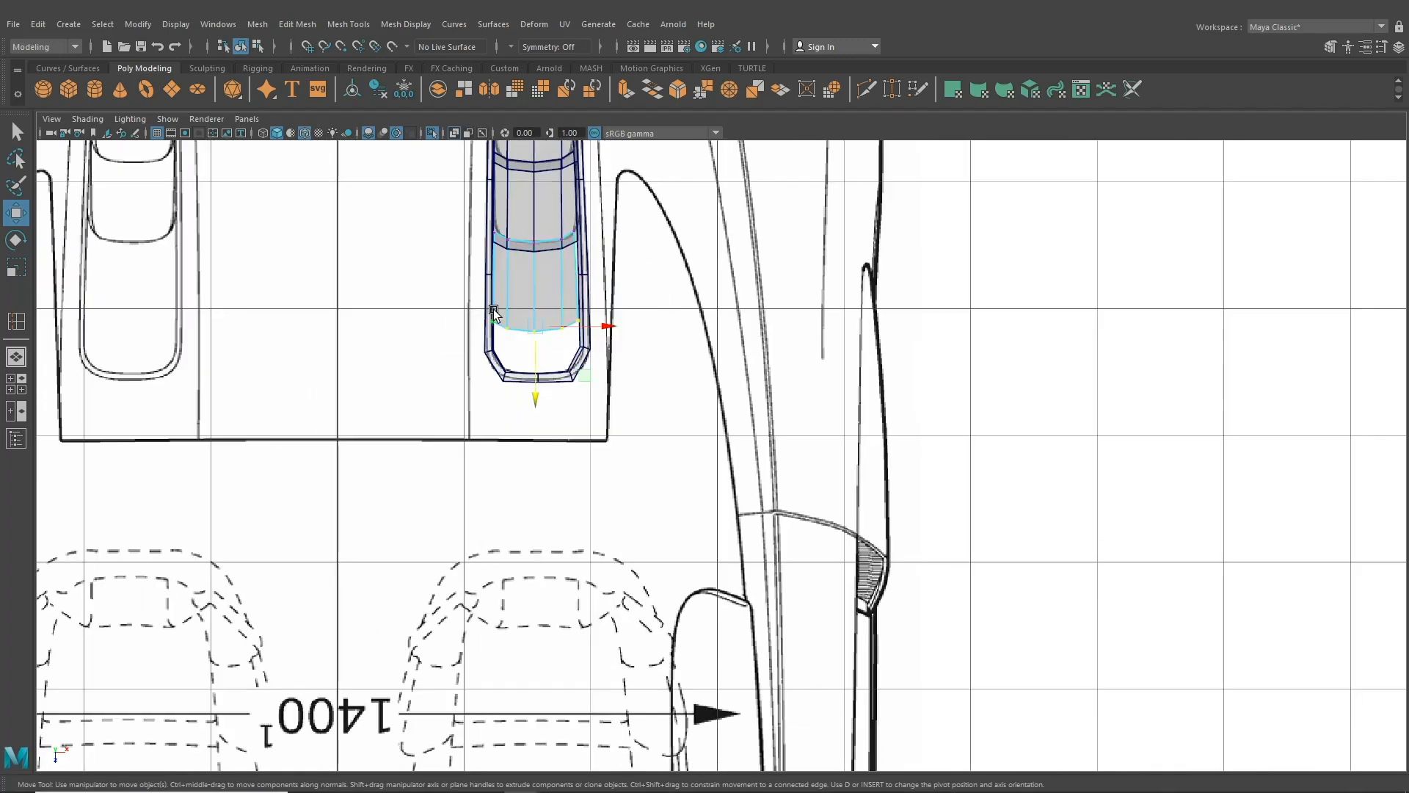
pyautogui.scroll(1, 493, 310)
pyautogui.keyDown('alt'); pyautogui.moveTo(493, 310); pyautogui.dragTo(538, 402, button='middle'); pyautogui.keyUp('alt')
pyautogui.moveTo(565, 479); pyautogui.dragTo(566, 537)
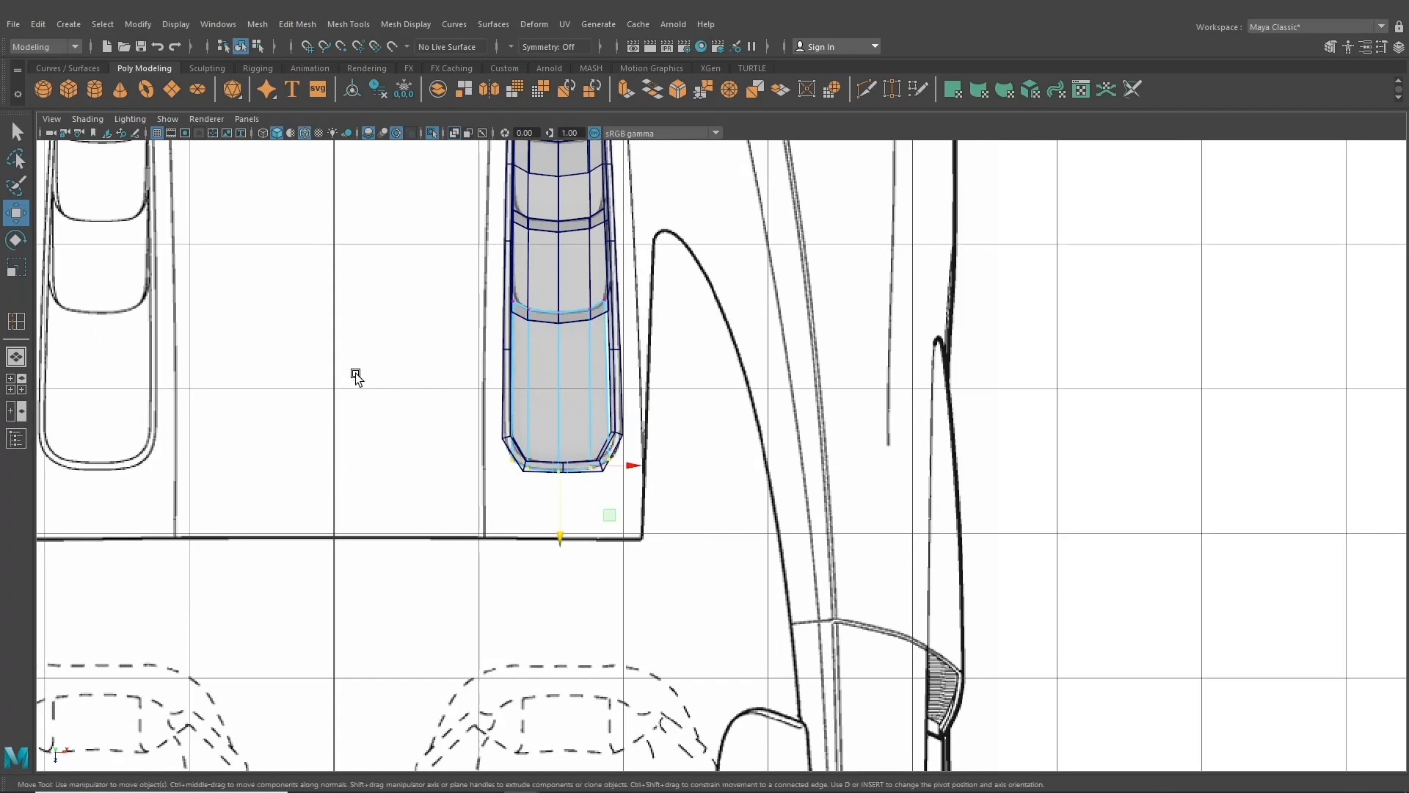
# - Move the third slat's side vertices outward to meet the recess walls, and adjust its rear corner vertices to the blueprint curve
pyautogui.scroll(5, 349, 459)
pyautogui.moveTo(344, 280); pyautogui.dragTo(452, 637)
pyautogui.moveTo(500, 464); pyautogui.dragTo(496, 465)
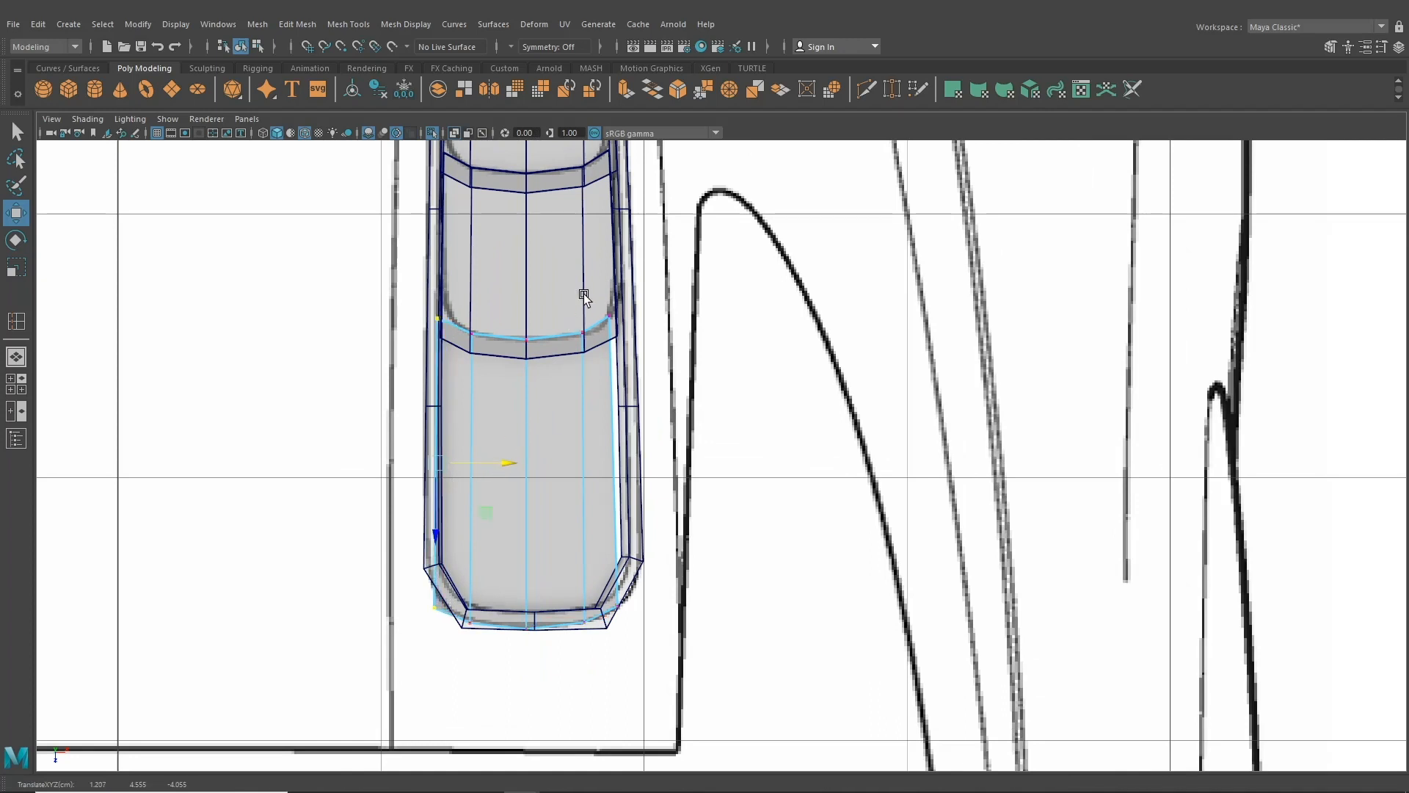
pyautogui.moveTo(601, 293); pyautogui.dragTo(655, 700)
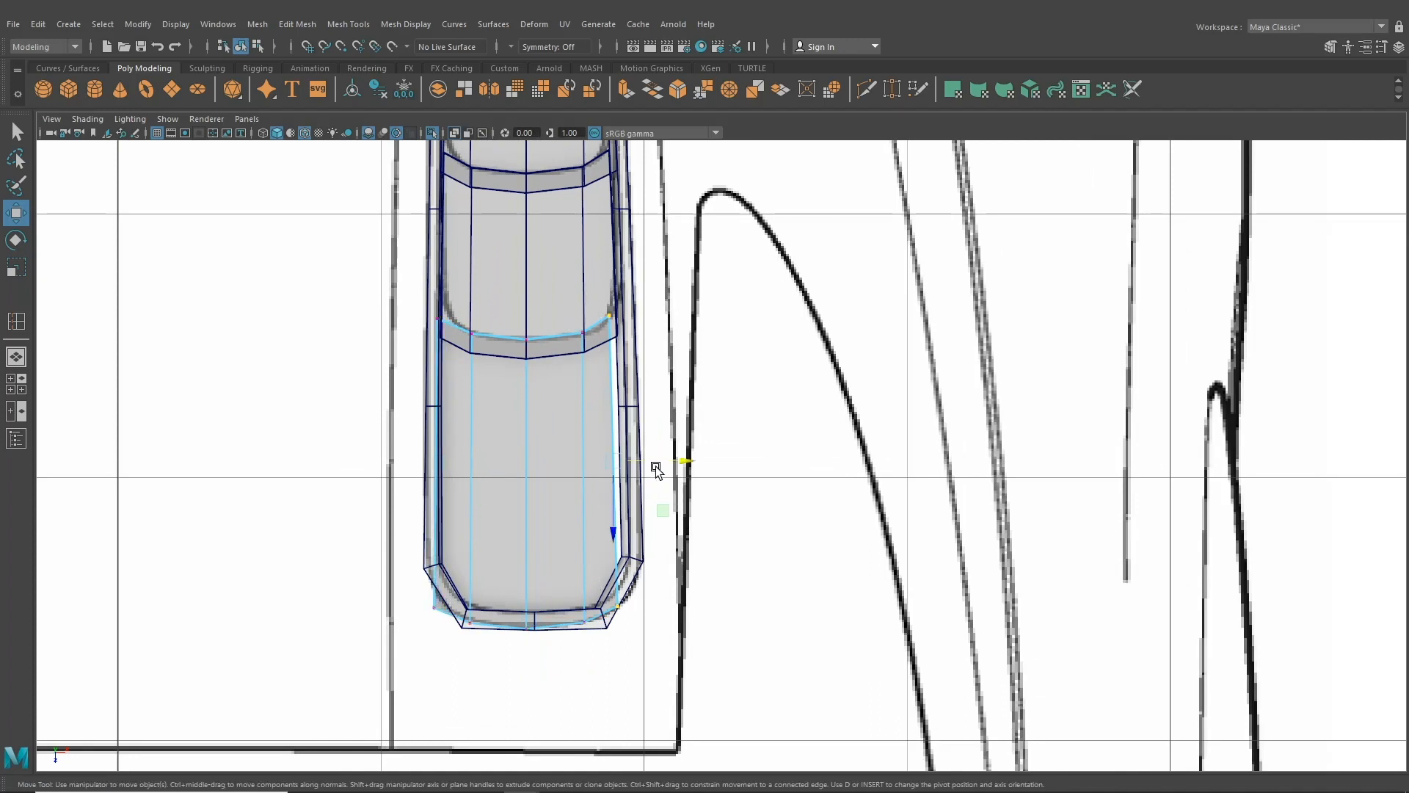
pyautogui.moveTo(656, 469); pyautogui.dragTo(675, 465)
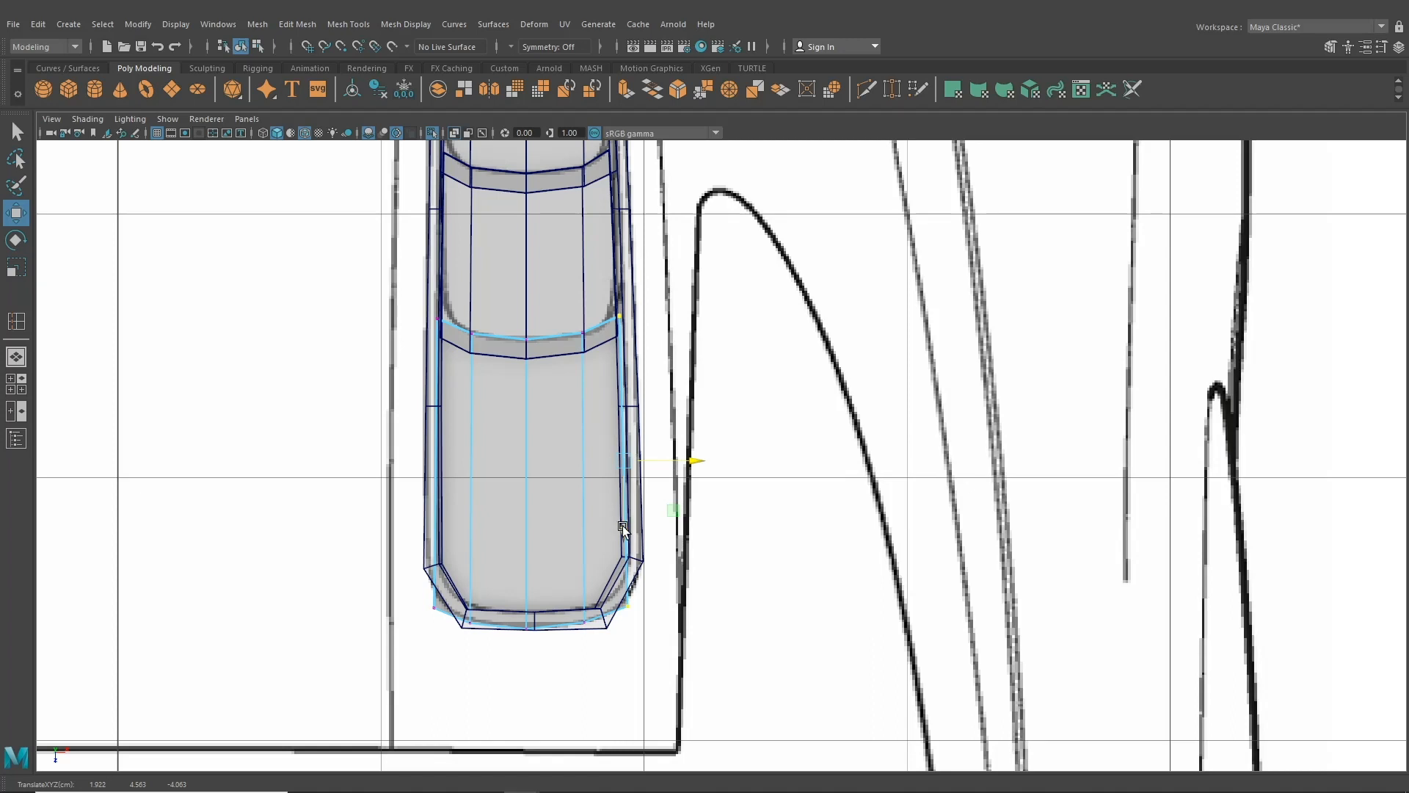
pyautogui.moveTo(588, 292); pyautogui.dragTo(622, 375)
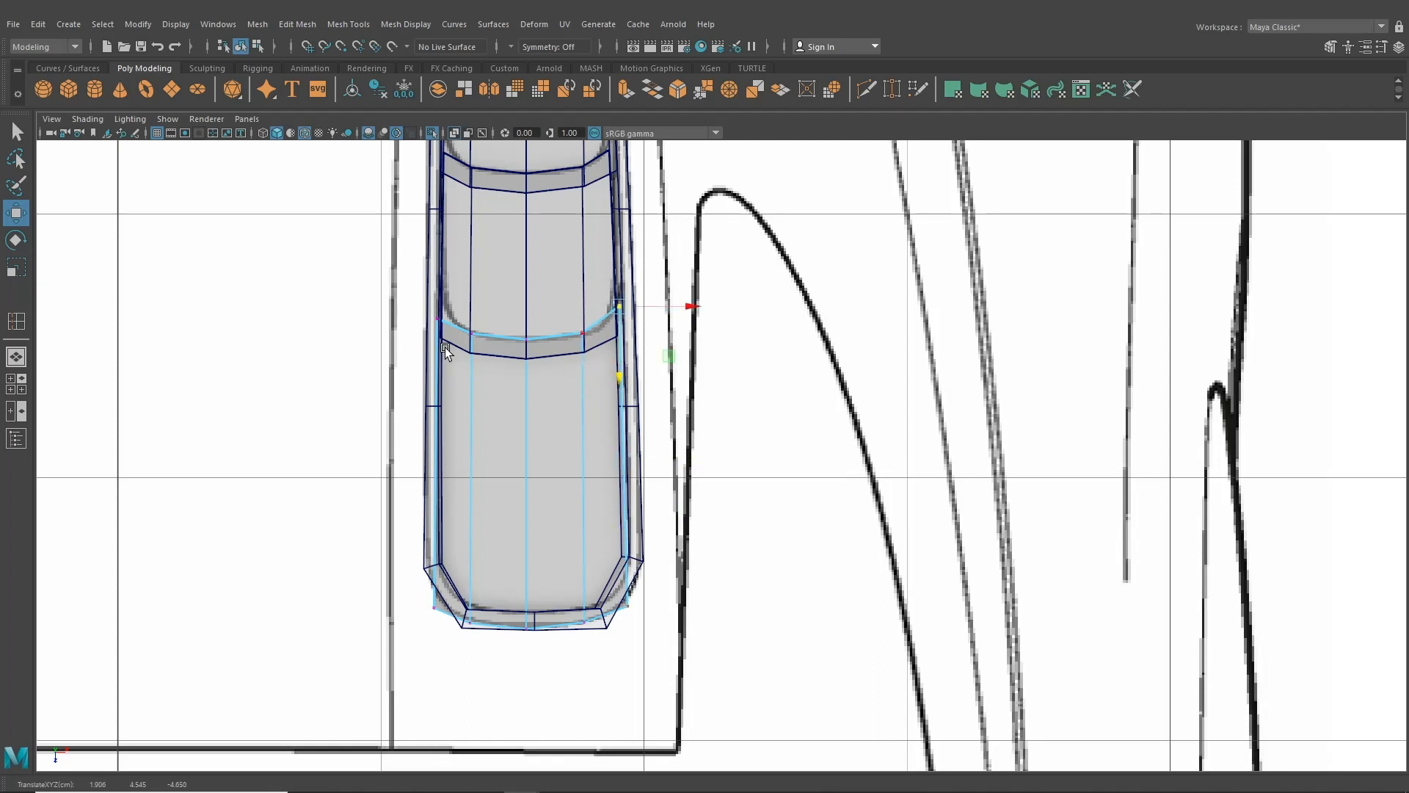
pyautogui.moveTo(394, 301); pyautogui.dragTo(438, 363)
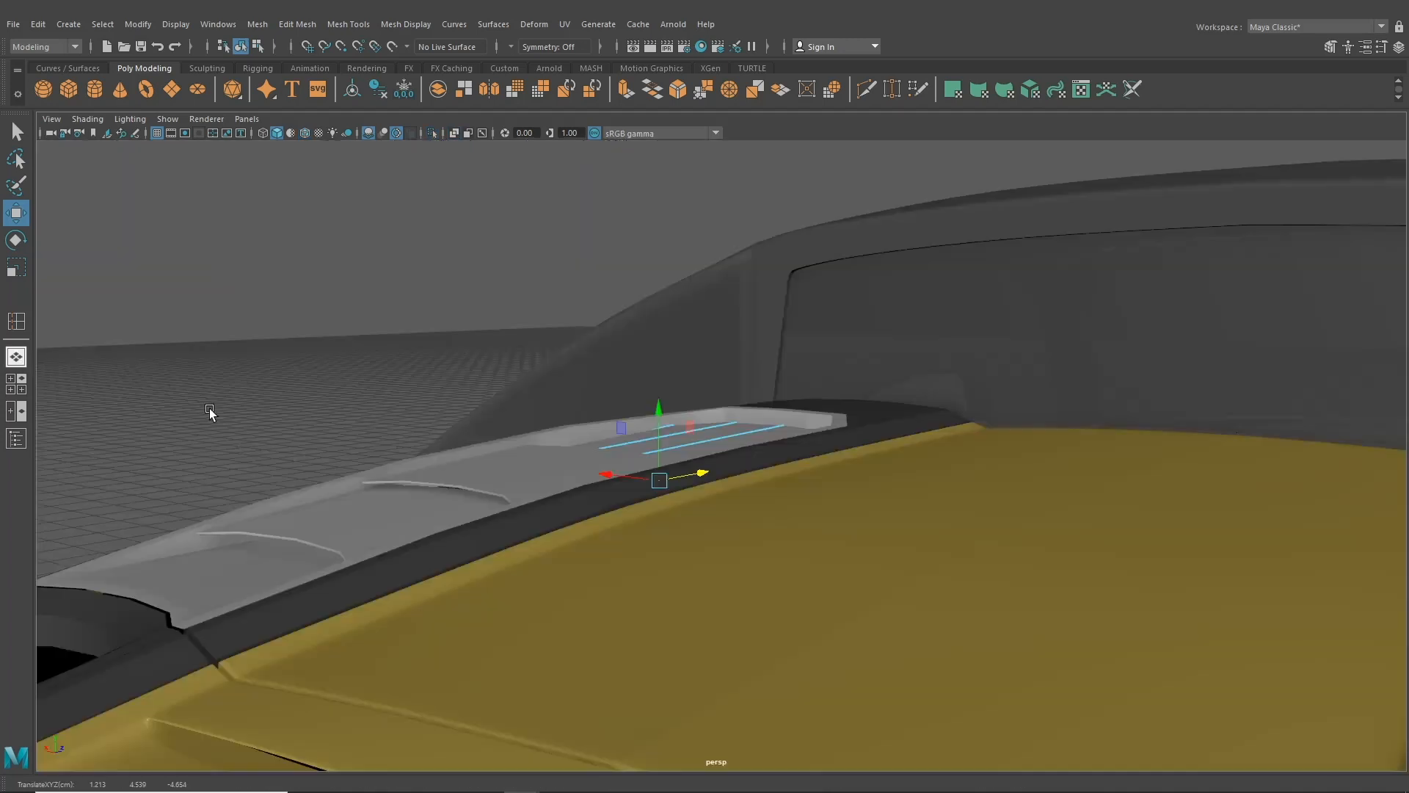
# - Select the third slat's rear end vertices in vertex mode and raise them slightly
pyautogui.keyDown('alt'); pyautogui.moveTo(443, 499); pyautogui.dragTo(355, 520); pyautogui.keyUp('alt')
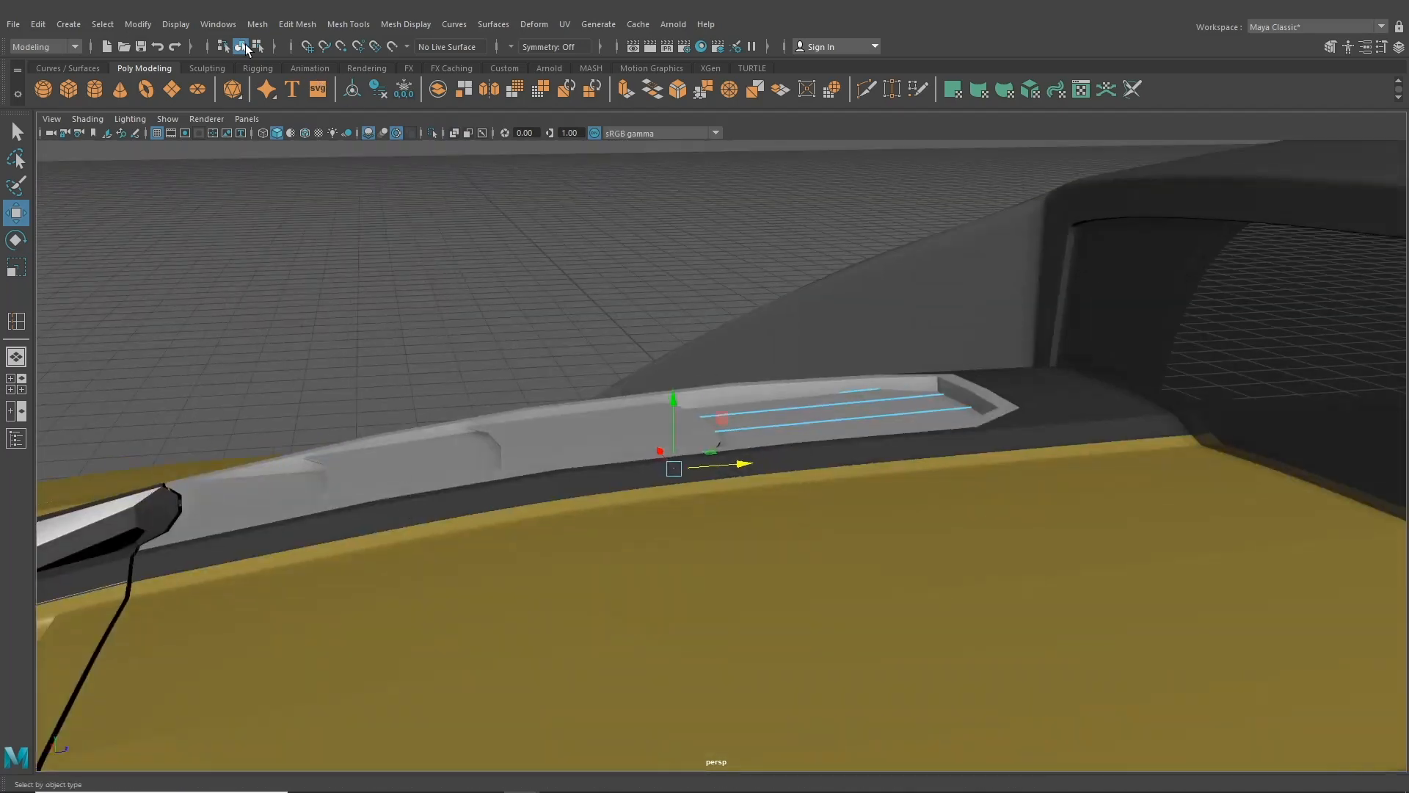
pyautogui.keyDown('alt'); pyautogui.moveTo(588, 252); pyautogui.dragTo(809, 463); pyautogui.keyUp('alt')
pyautogui.click(512, 530)
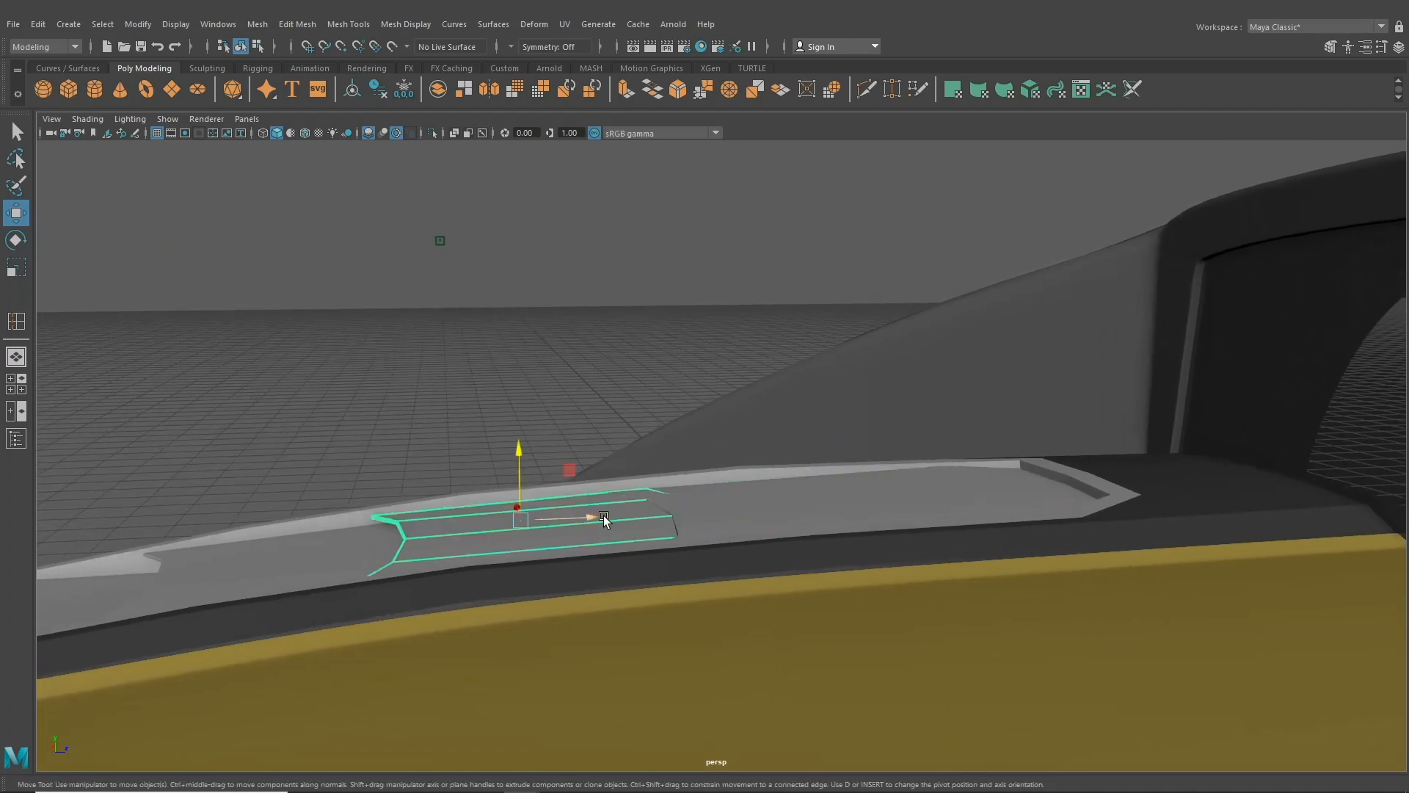
pyautogui.click(763, 507)
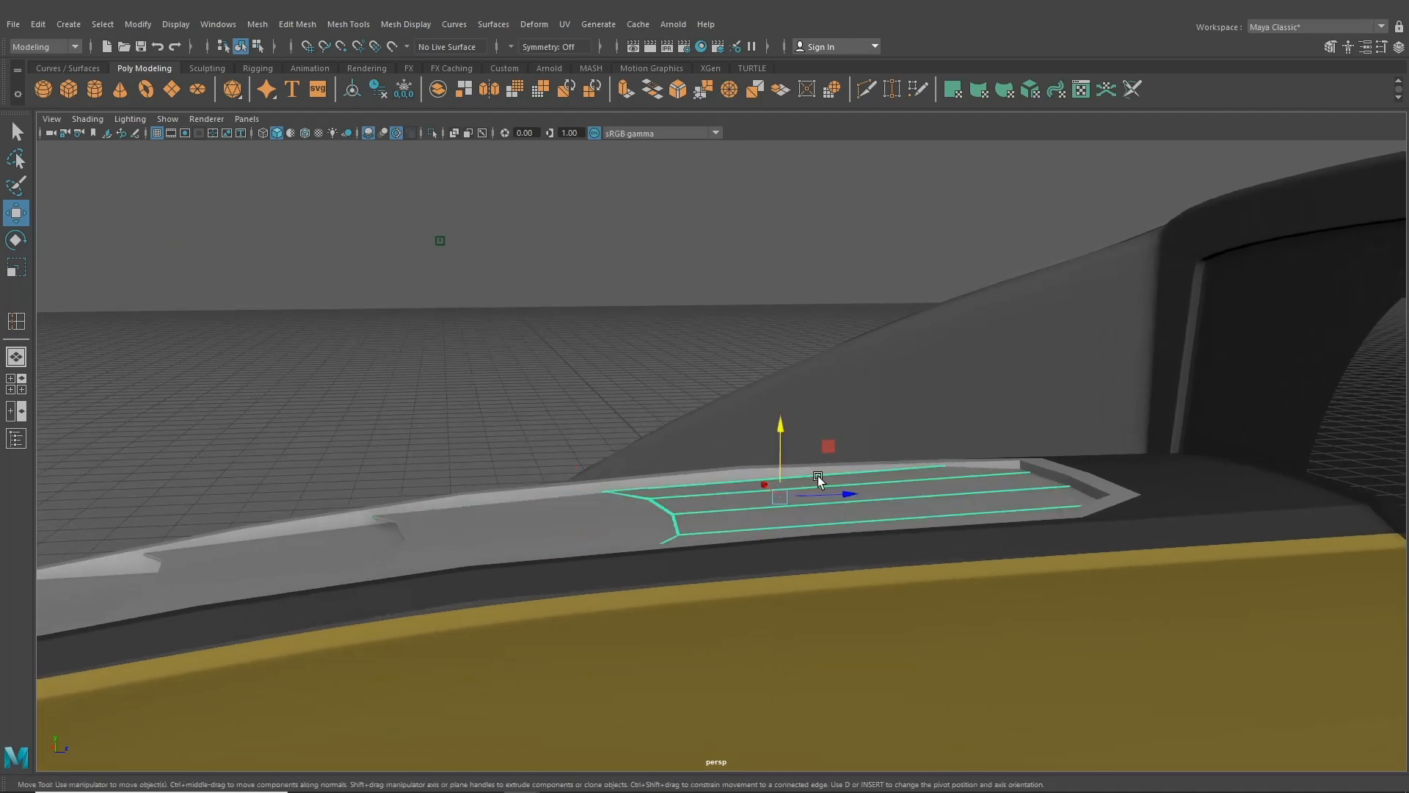
pyautogui.moveTo(856, 487); pyautogui.dragTo(783, 376, button='right')
pyautogui.moveTo(536, 392); pyautogui.dragTo(720, 665)
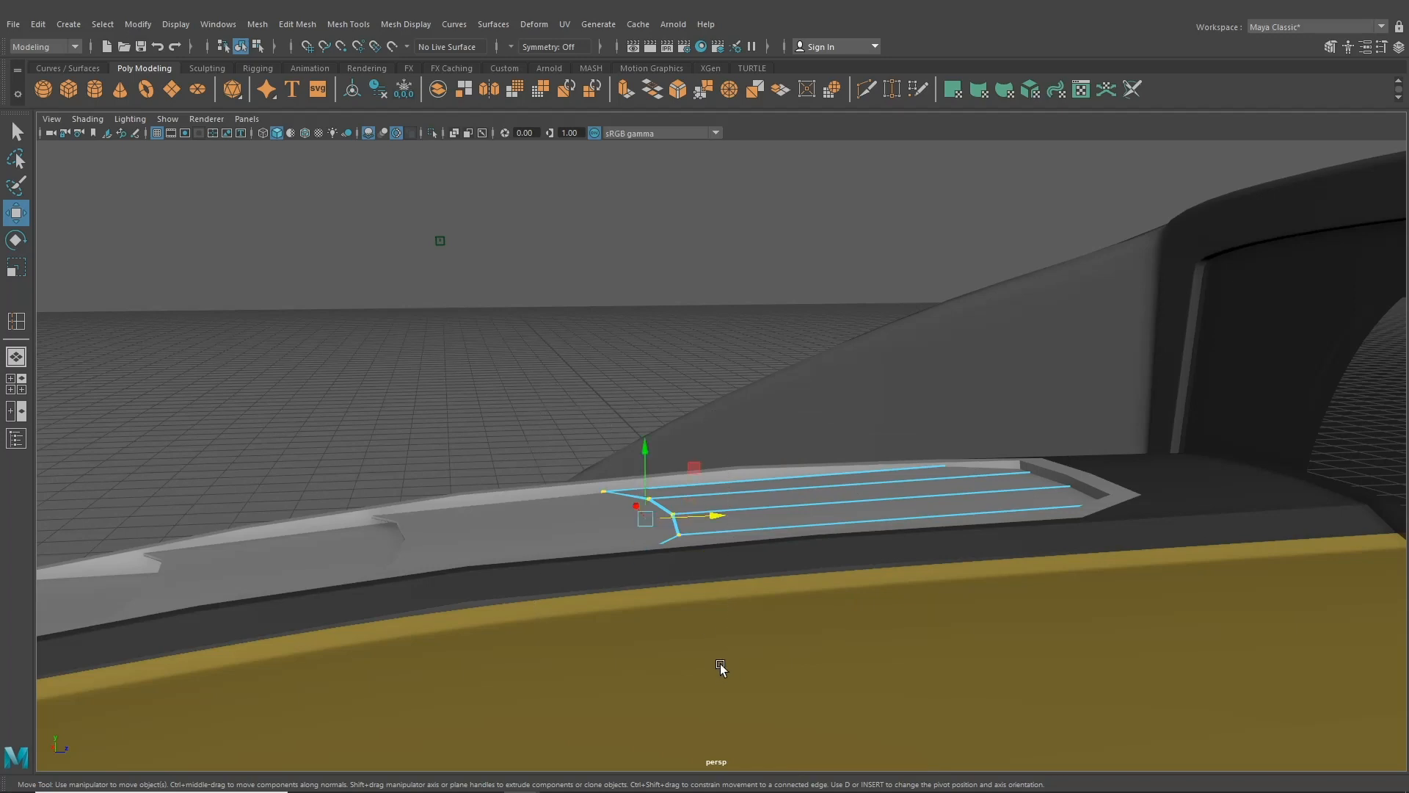
pyautogui.scroll(3, 661, 580)
pyautogui.moveTo(599, 494); pyautogui.dragTo(590, 482)
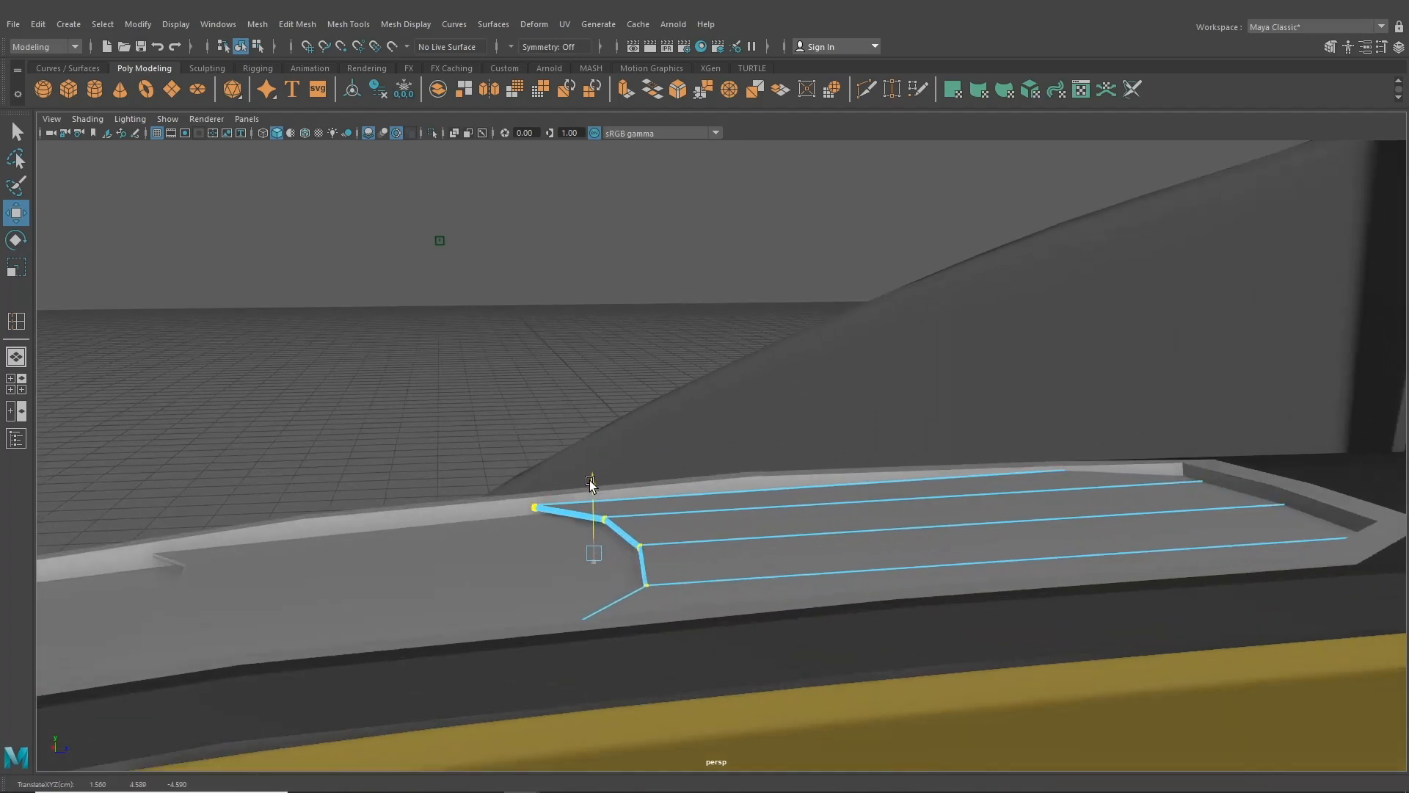
# - Adjust the height of the second slat's cabin-side end vertices, lower its rear end vertices slightly, and return to object mode
pyautogui.keyDown('alt'); pyautogui.moveTo(580, 540); pyautogui.dragTo(787, 449, button='middle'); pyautogui.keyUp('alt')
pyautogui.click(660, 463)
pyautogui.moveTo(648, 471); pyautogui.dragTo(562, 418, button='right')
pyautogui.moveTo(829, 436); pyautogui.dragTo(1002, 639)
pyautogui.moveTo(873, 400); pyautogui.dragTo(878, 408)
pyautogui.keyDown('alt'); pyautogui.moveTo(571, 535); pyautogui.dragTo(954, 421, button='middle'); pyautogui.keyUp('alt')
pyautogui.moveTo(499, 307); pyautogui.dragTo(719, 412)
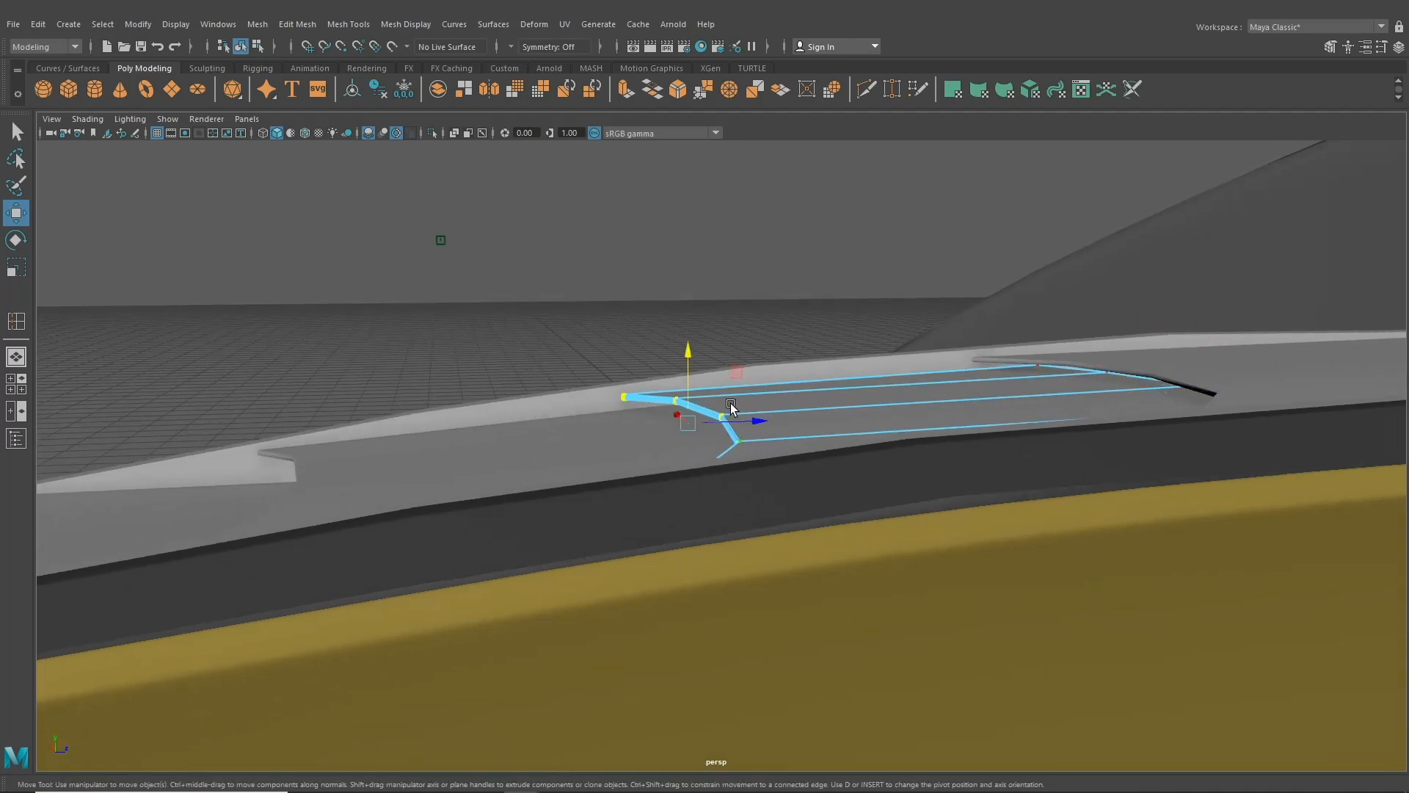
pyautogui.moveTo(689, 358); pyautogui.dragTo(690, 360)
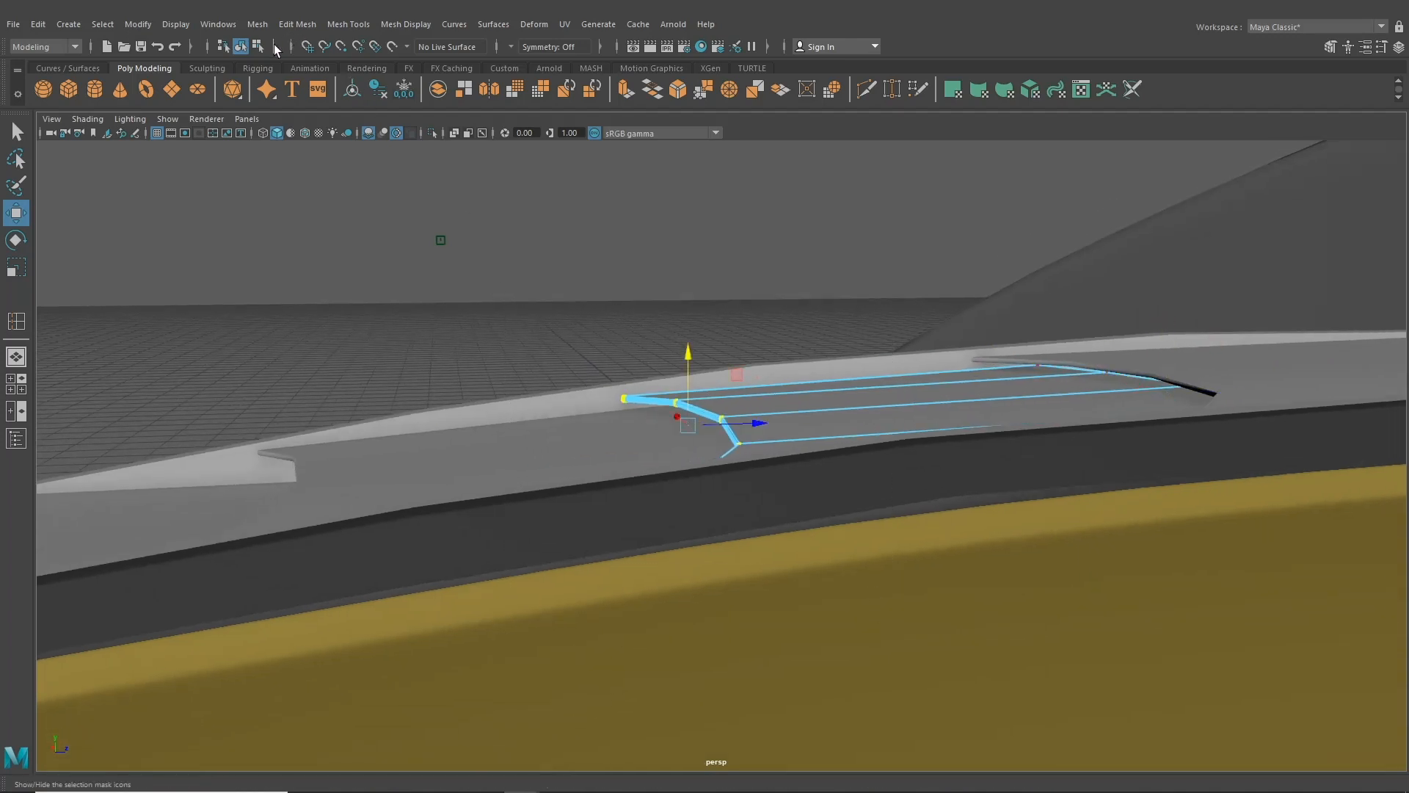
pyautogui.click(240, 46)
# - Move the second slat's side vertices outward on both sides to meet the recess walls
pyautogui.keyDown('alt'); pyautogui.moveTo(346, 340); pyautogui.dragTo(712, 323); pyautogui.keyUp('alt')
pyautogui.click(641, 371)
pyautogui.moveTo(630, 369); pyautogui.dragTo(587, 367, button='right')
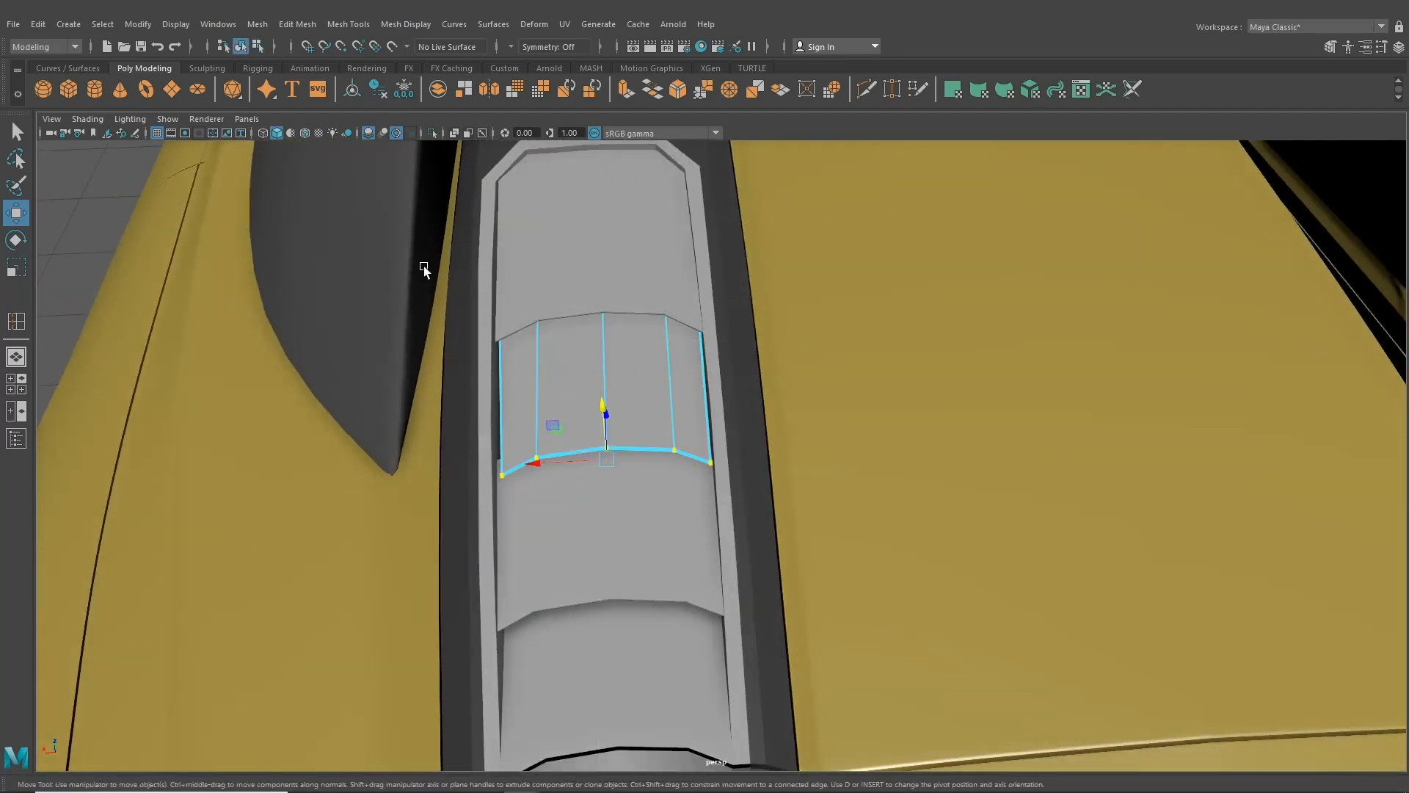
pyautogui.moveTo(395, 202); pyautogui.dragTo(515, 564)
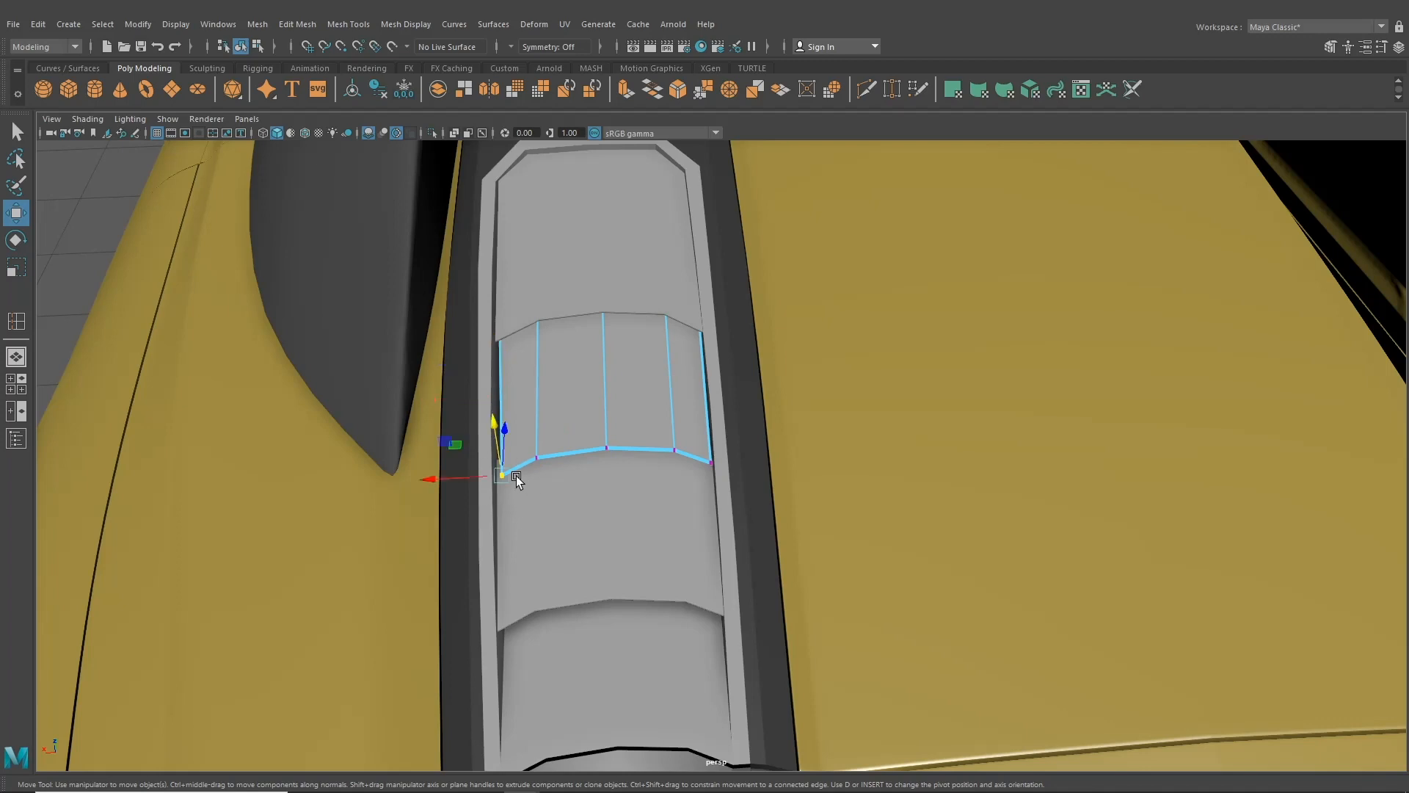
pyautogui.moveTo(439, 197); pyautogui.dragTo(522, 554)
pyautogui.moveTo(430, 402); pyautogui.dragTo(786, 631)
pyautogui.scroll(3, 702, 506)
pyautogui.scroll(-3, 786, 631)
pyautogui.moveTo(1032, 614); pyautogui.dragTo(789, 220)
pyautogui.moveTo(769, 408); pyautogui.dragTo(767, 405)
pyautogui.keyDown('alt'); pyautogui.moveTo(772, 448); pyautogui.dragTo(815, 558); pyautogui.keyUp('alt')
# - Lower both rear corner vertices of the second slat together and return to object mode
pyautogui.moveTo(813, 446); pyautogui.dragTo(840, 507)
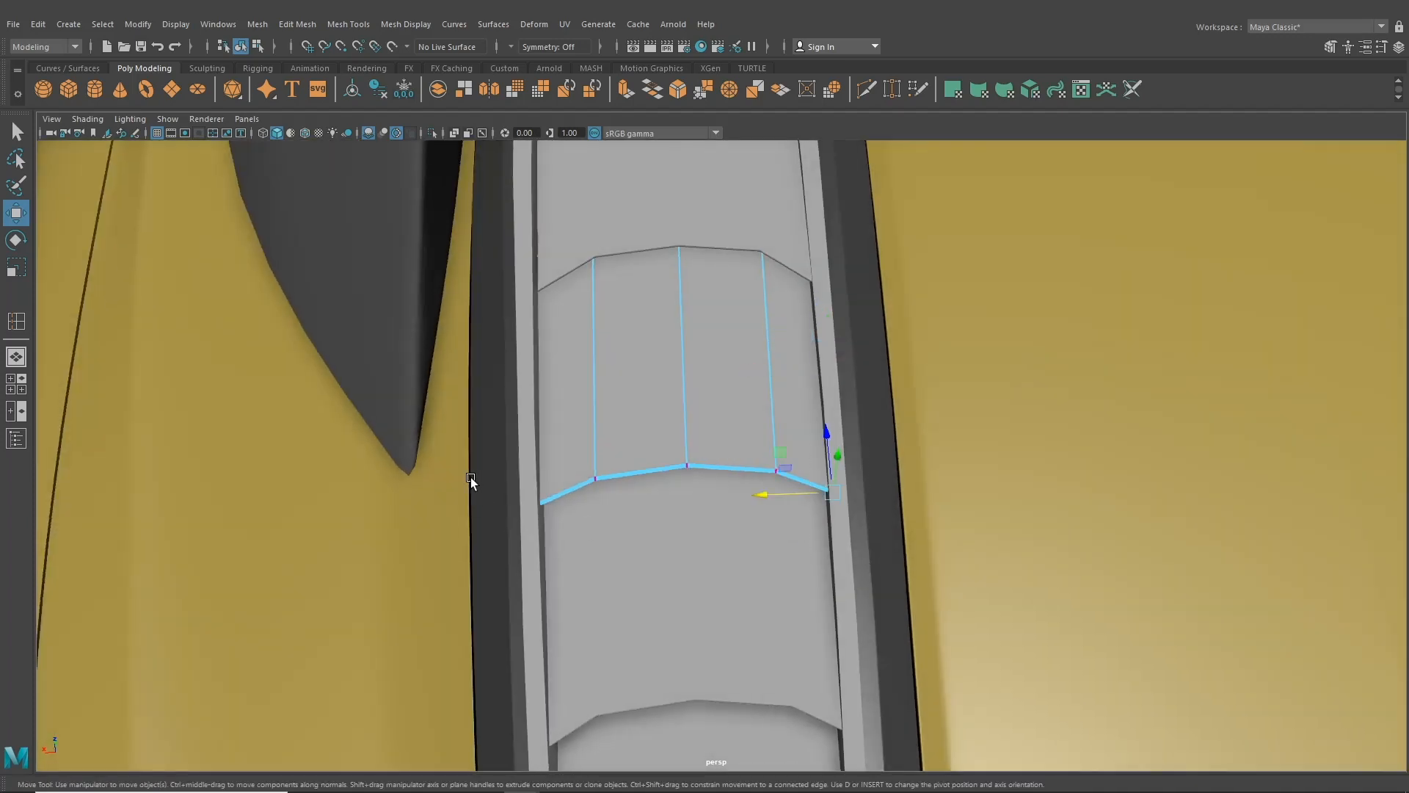
pyautogui.keyDown('shift'); pyautogui.moveTo(471, 477); pyautogui.dragTo(569, 536); pyautogui.keyUp('shift')
pyautogui.moveTo(686, 424); pyautogui.dragTo(686, 438)
pyautogui.scroll(2, 643, 331)
pyautogui.keyDown('alt'); pyautogui.moveTo(639, 311); pyautogui.dragTo(644, 417, button='middle'); pyautogui.keyUp('alt')
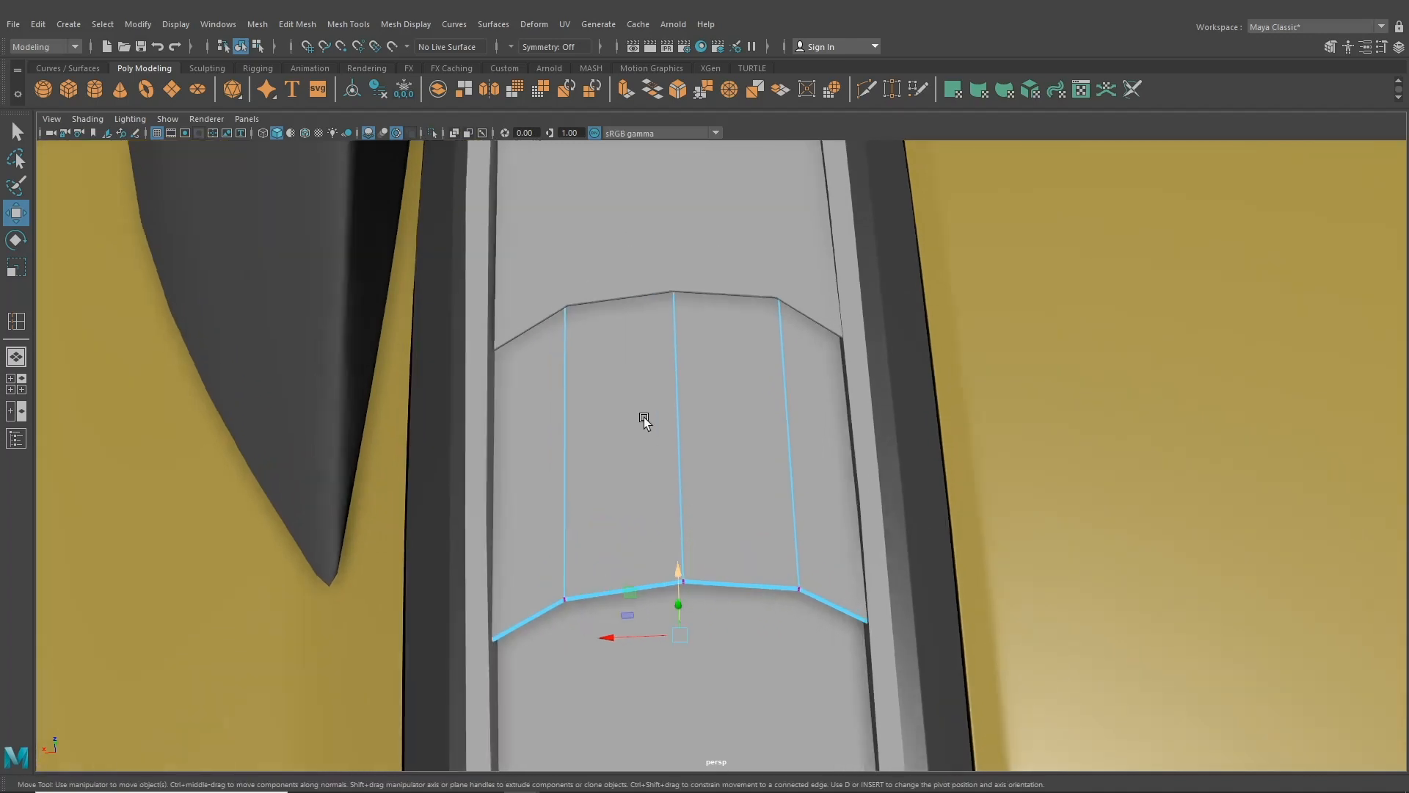
pyautogui.click(673, 255)
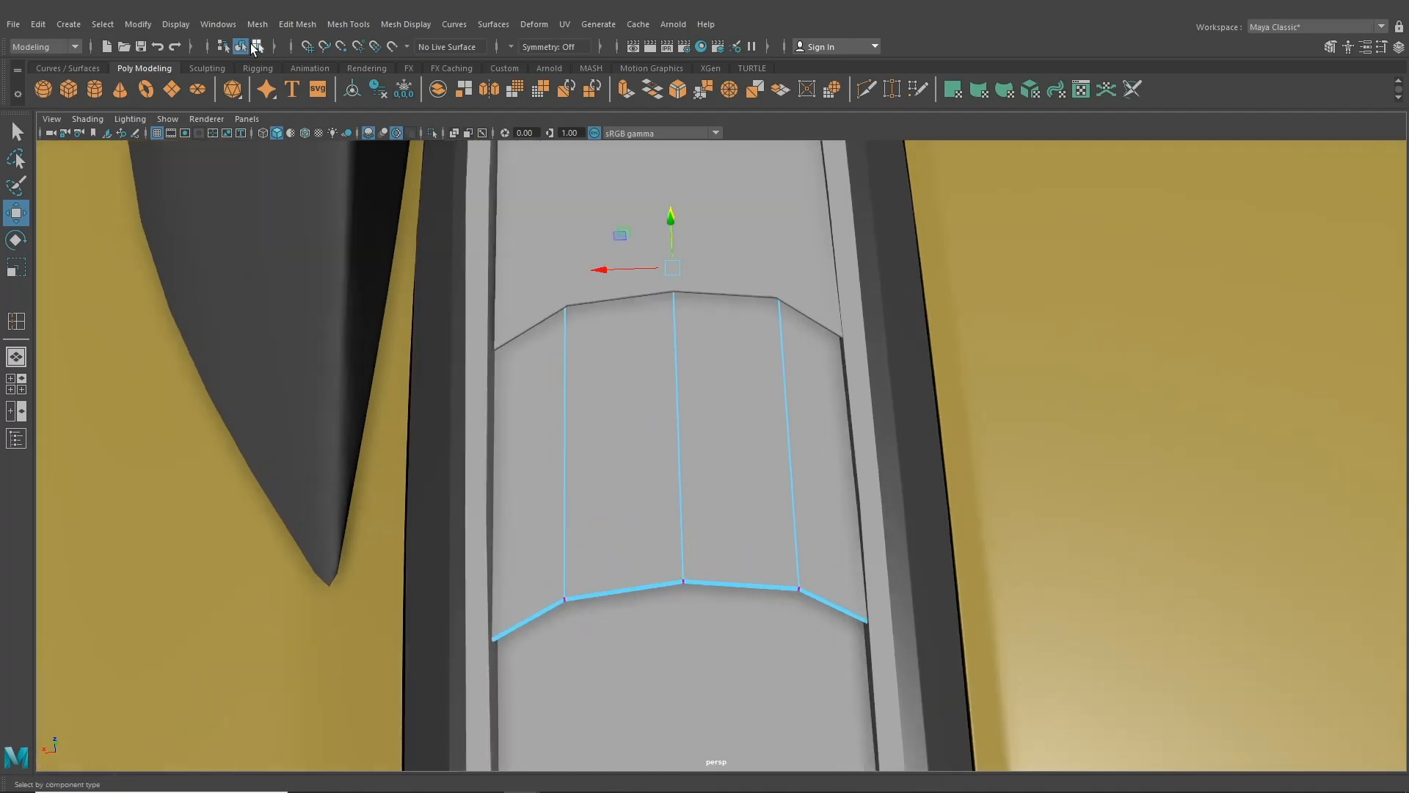
pyautogui.click(241, 47)
# - Move the third slat's vertices on the fender side outward to meet the recess wall
pyautogui.click(583, 188)
pyautogui.moveTo(582, 192); pyautogui.dragTo(535, 184, button='right')
pyautogui.moveTo(471, 268); pyautogui.dragTo(516, 431)
pyautogui.keyDown('alt'); pyautogui.moveTo(528, 326); pyautogui.dragTo(606, 587, button='middle'); pyautogui.keyUp('alt')
pyautogui.scroll(-2, 604, 583)
pyautogui.moveTo(573, 235); pyautogui.dragTo(609, 326)
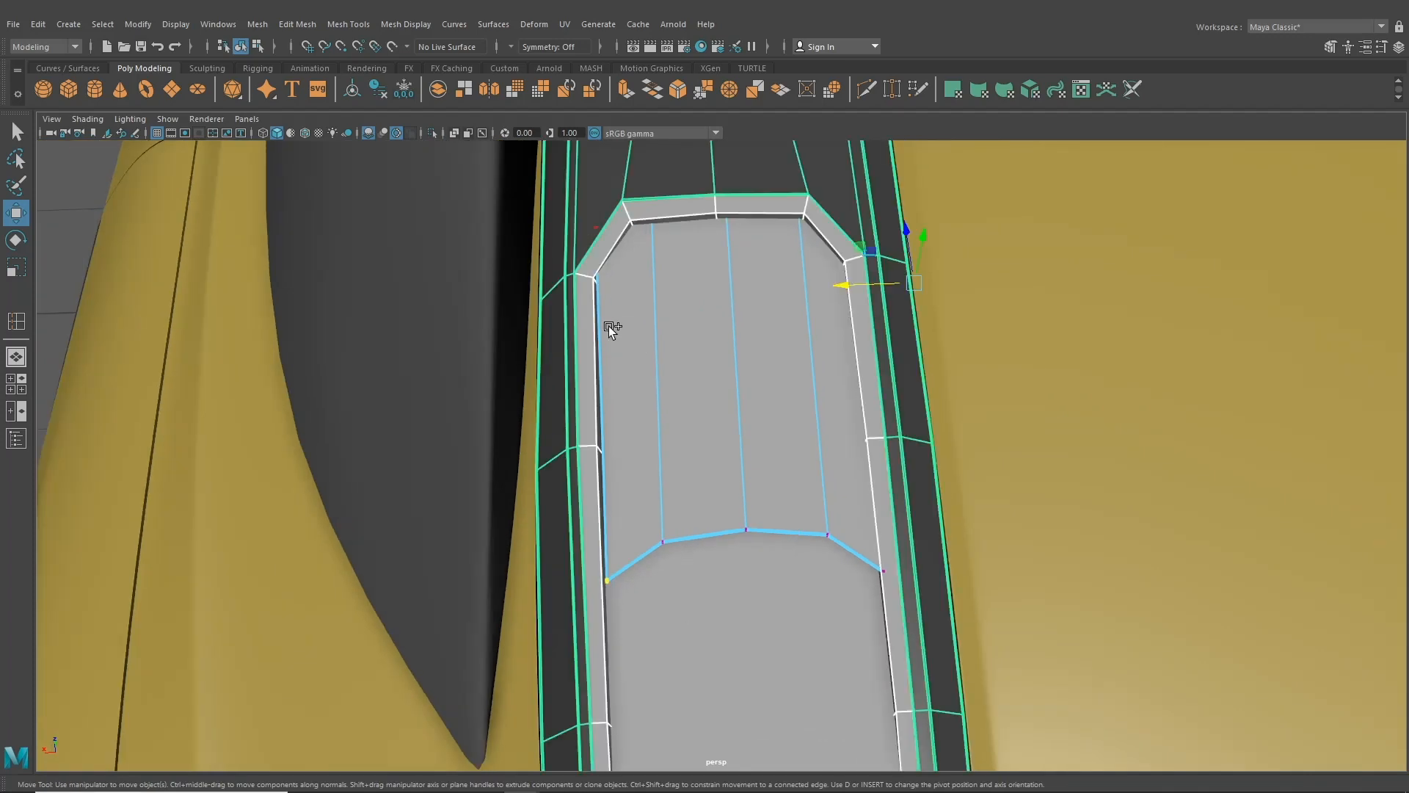
pyautogui.hotkey('ctrl', 'z')
pyautogui.keyDown('shift'); pyautogui.moveTo(552, 162); pyautogui.dragTo(615, 266); pyautogui.keyUp('shift')
pyautogui.moveTo(556, 403); pyautogui.dragTo(540, 400)
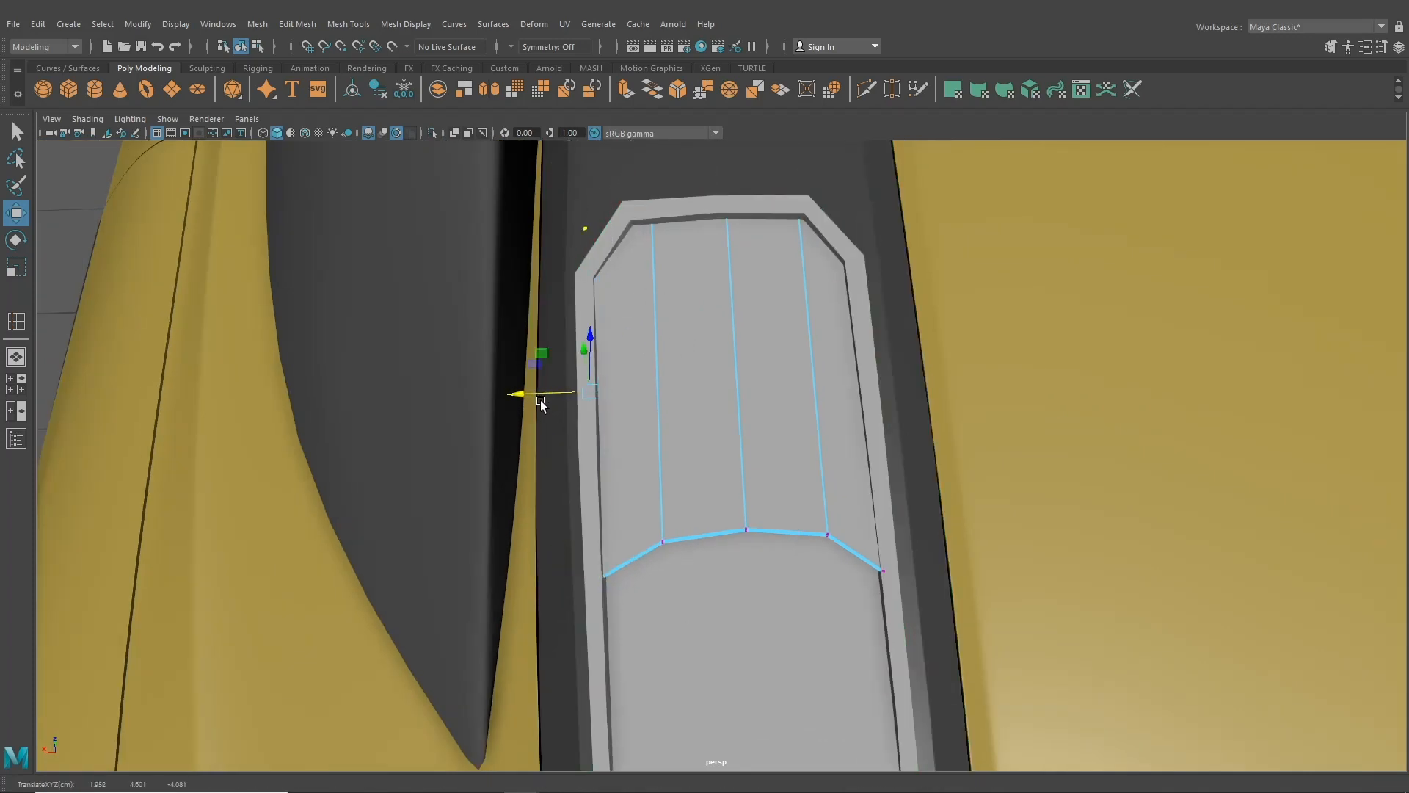
pyautogui.keyDown('alt'); pyautogui.moveTo(896, 432); pyautogui.dragTo(883, 436); pyautogui.keyUp('alt')
# - Fit the third slat's rear corner vertex to the inboard recess wall and shift the neighbouring rear vertex slightly inward
pyautogui.moveTo(981, 670); pyautogui.dragTo(853, 535)
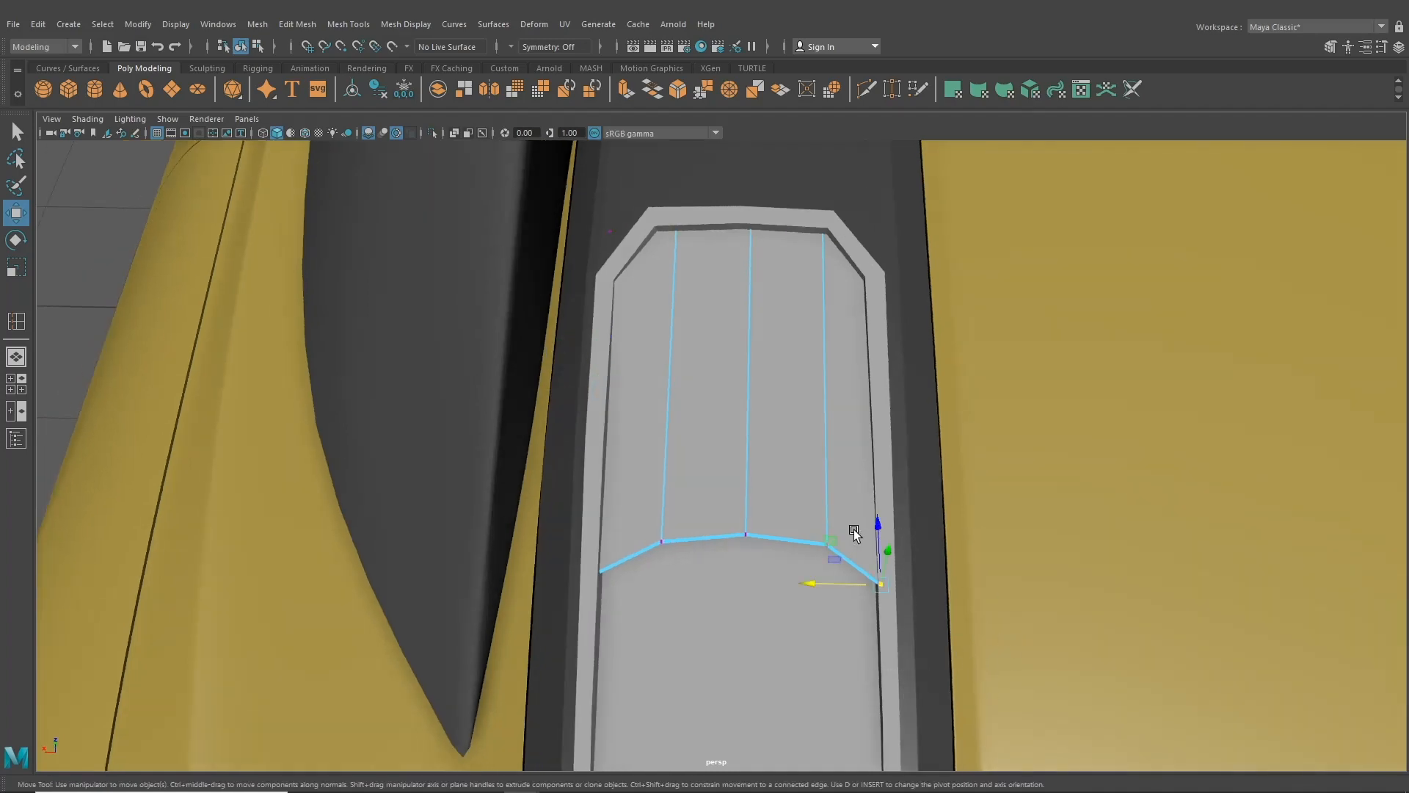
pyautogui.keyDown('alt'); pyautogui.moveTo(858, 653); pyautogui.dragTo(866, 562); pyautogui.keyUp('alt')
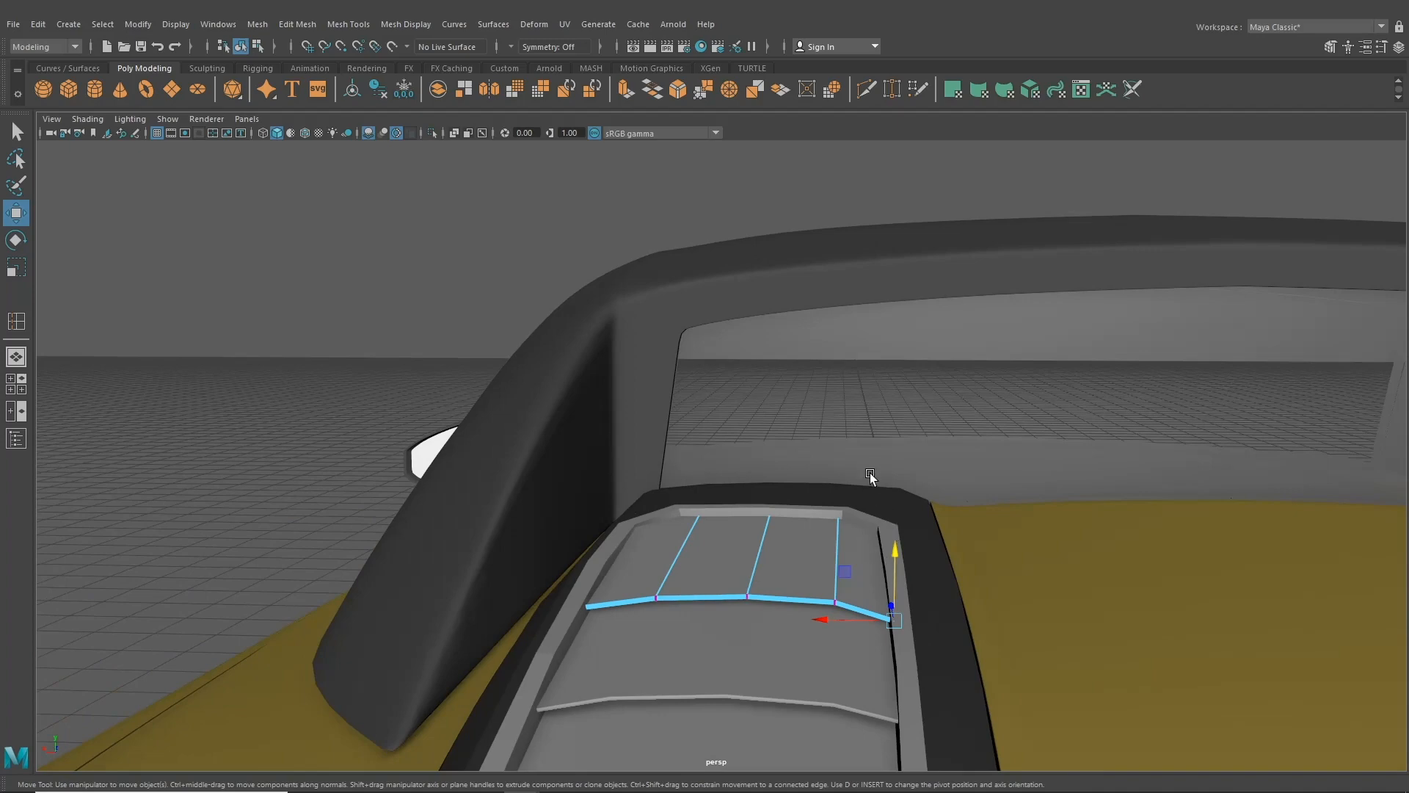
pyautogui.moveTo(870, 475); pyautogui.dragTo(892, 650)
pyautogui.moveTo(828, 564); pyautogui.dragTo(809, 502)
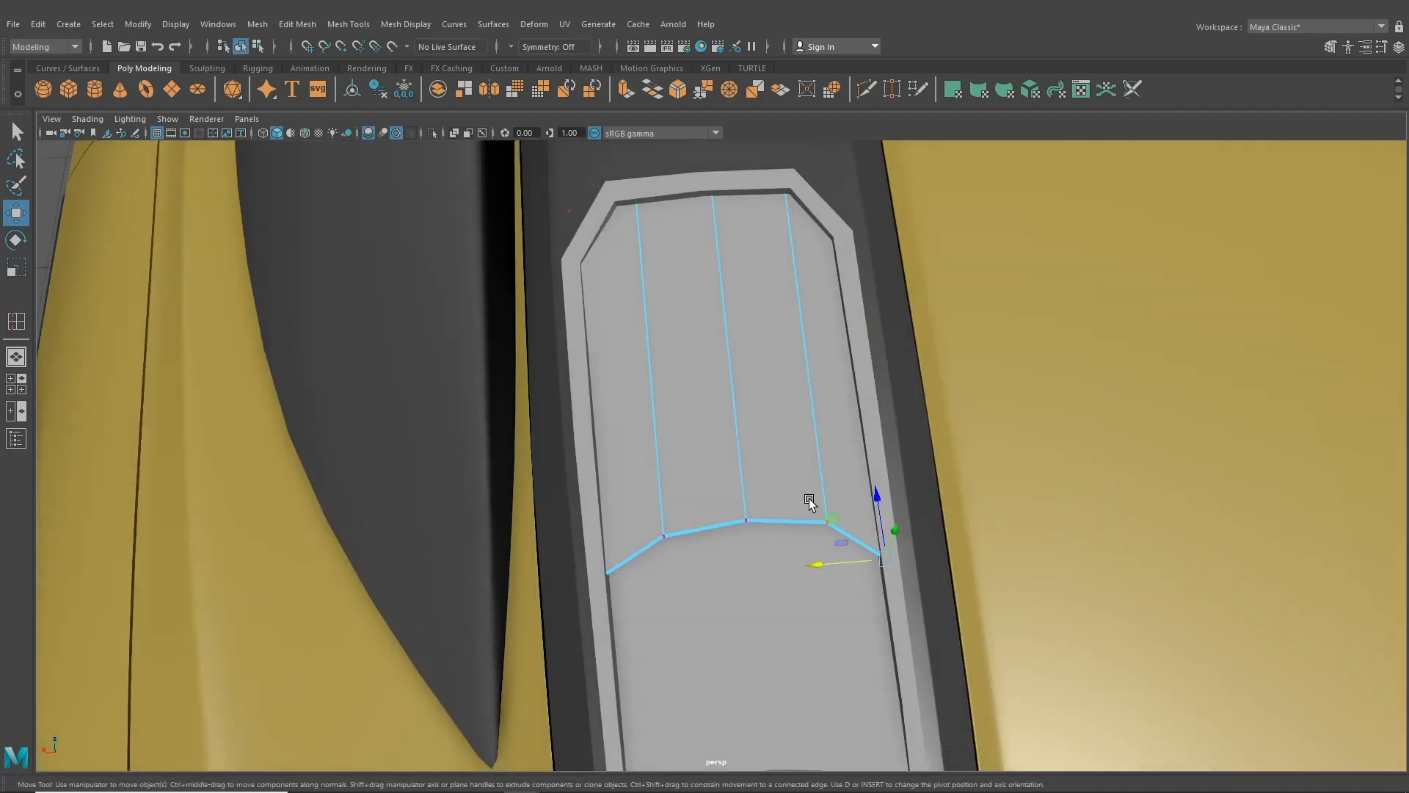
pyautogui.moveTo(842, 556); pyautogui.dragTo(843, 558)
pyautogui.moveTo(778, 526); pyautogui.dragTo(774, 525)
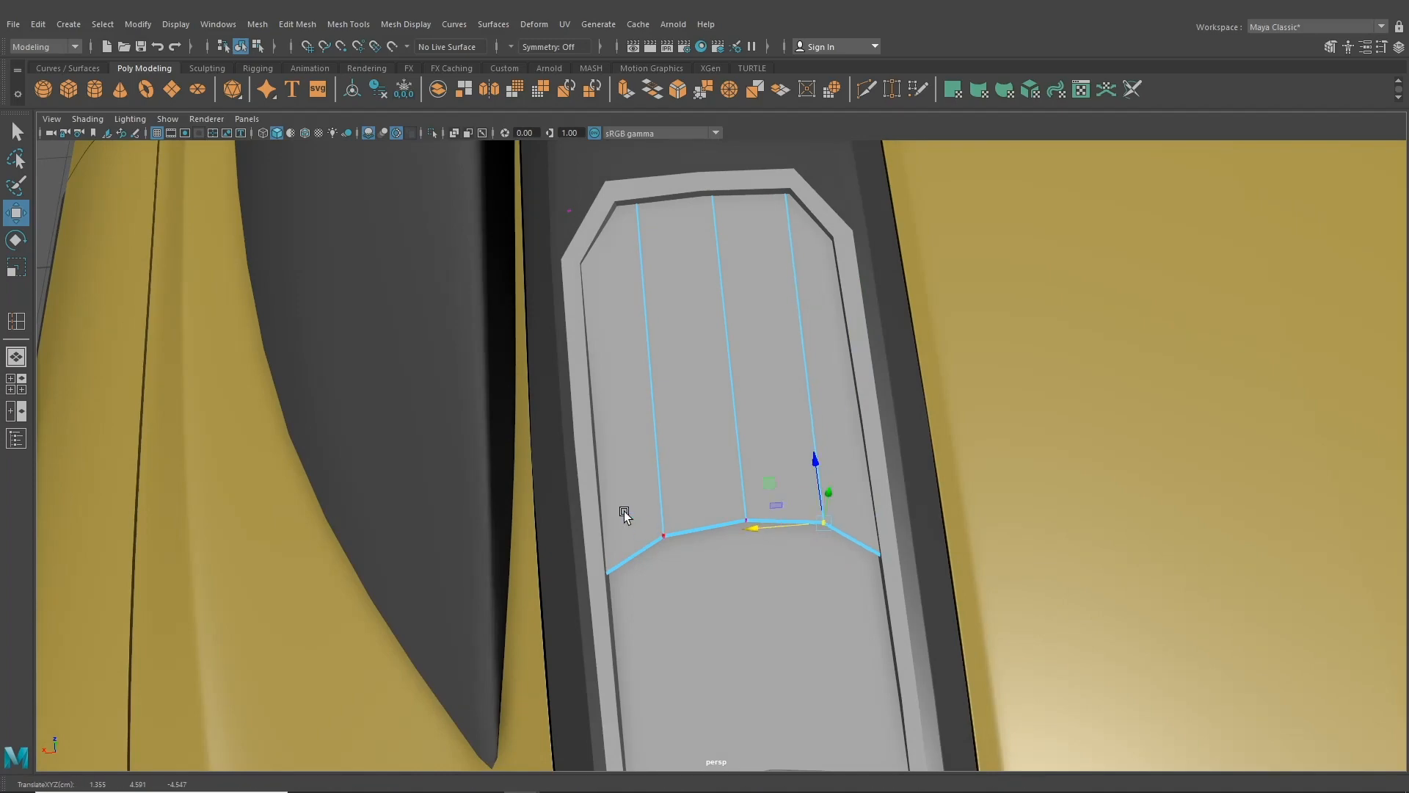
pyautogui.moveTo(624, 511); pyautogui.dragTo(663, 577)
pyautogui.scroll(-2, 654, 572)
pyautogui.moveTo(699, 307); pyautogui.dragTo(729, 297)
pyautogui.hotkey('ctrl', 'z')
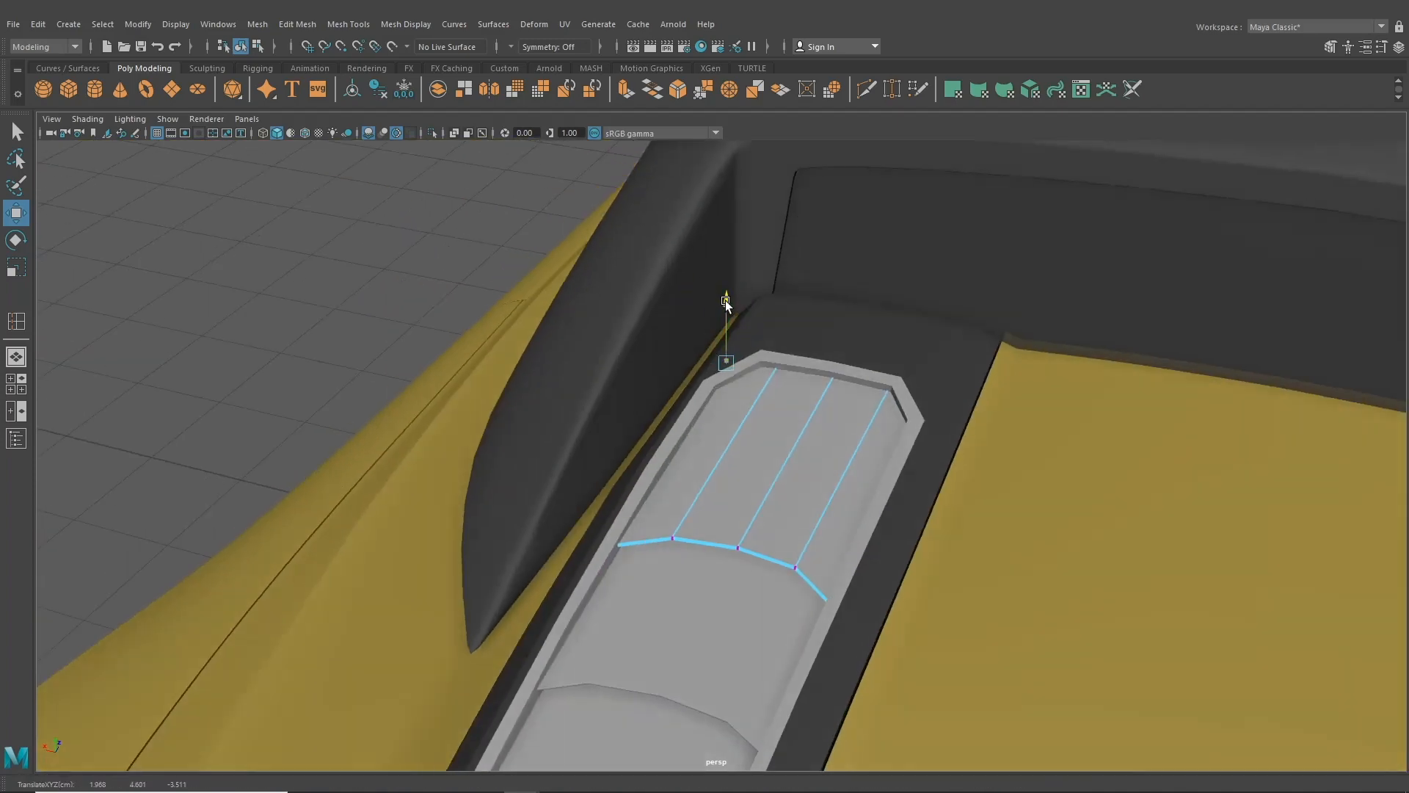
# - Return to object mode, turn on smooth mesh preview for the slats one after another, and deselect everything
pyautogui.click(257, 47)
pyautogui.click(241, 47)
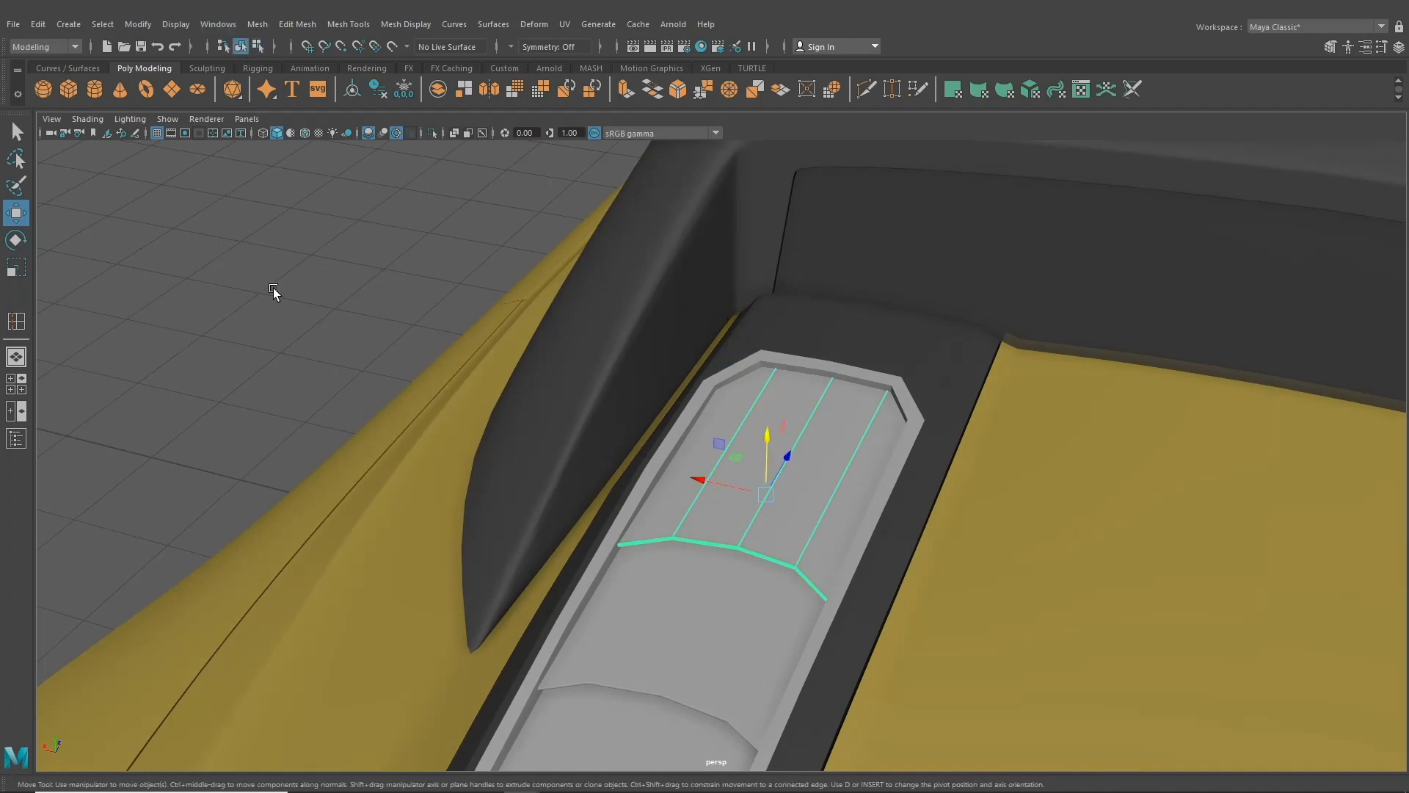
pyautogui.click(274, 290)
pyautogui.scroll(-4, 666, 522)
pyautogui.keyDown('alt'); pyautogui.moveTo(666, 522); pyautogui.dragTo(645, 540); pyautogui.keyUp('alt')
pyautogui.click(645, 643)
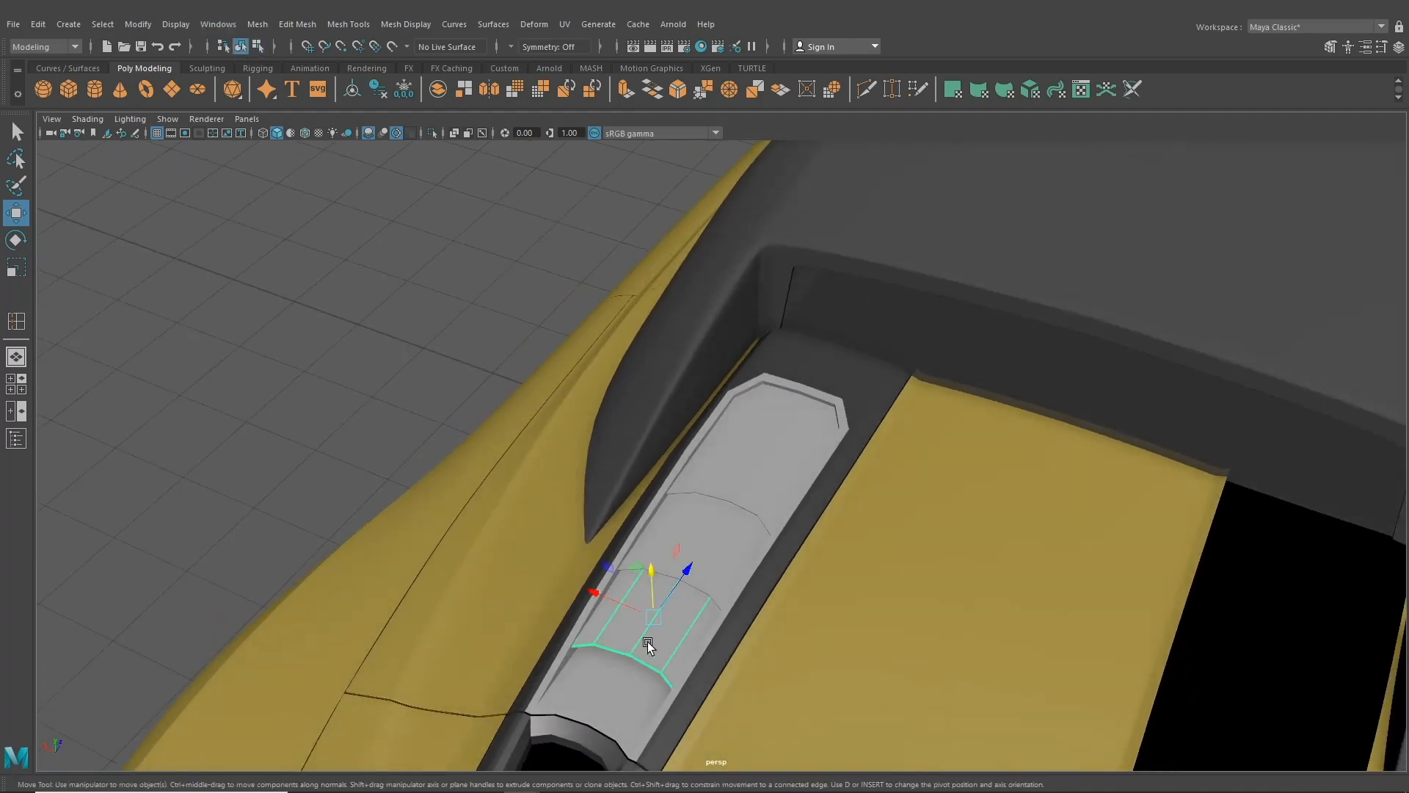
pyautogui.click(732, 535)
pyautogui.press('3')
pyautogui.click(755, 466)
pyautogui.press('3')
pyautogui.click(418, 358)
pyautogui.scroll(4, 607, 563)
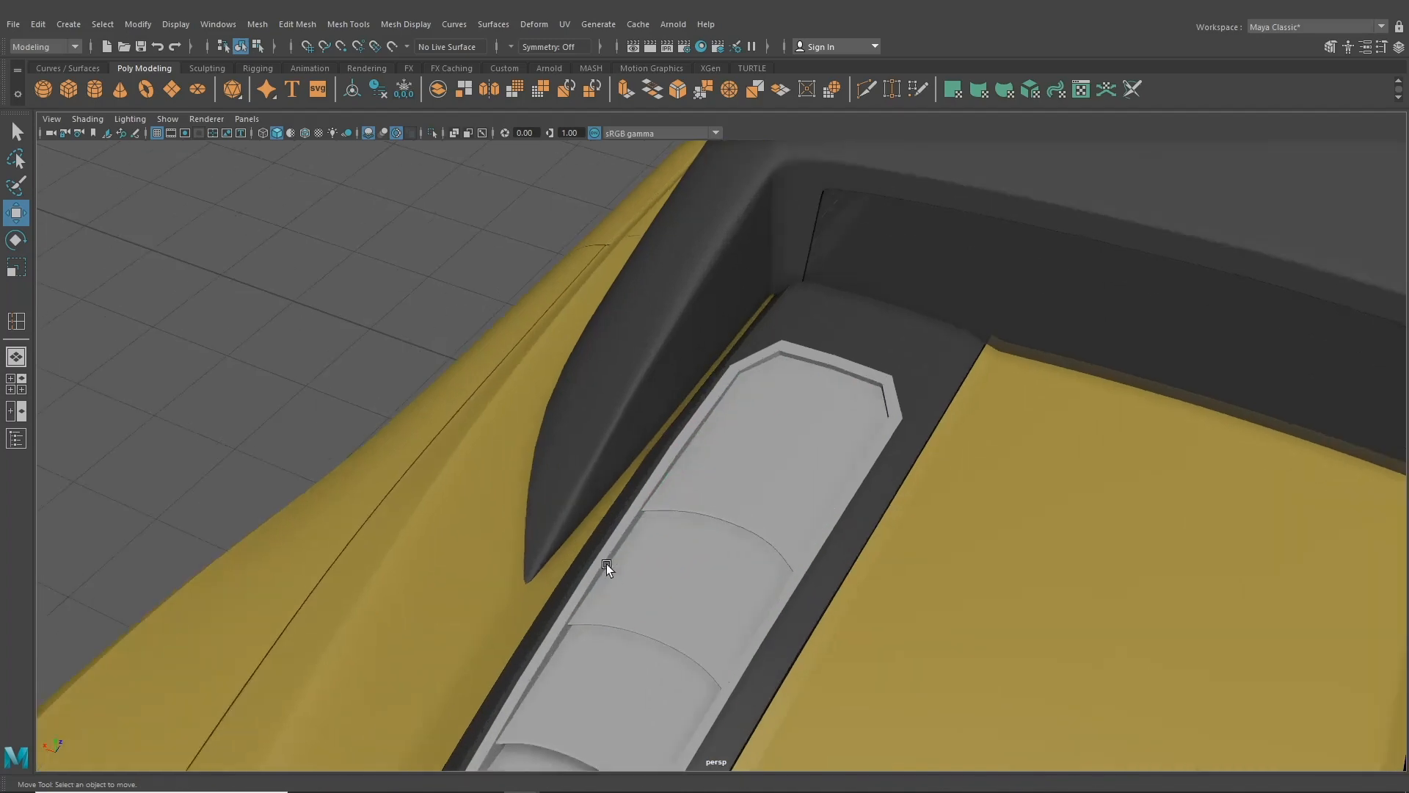
# - Raise the vertices along the vent insert's floor edge beneath the first slat to narrow the gap under the slat
pyautogui.keyDown('alt'); pyautogui.moveTo(606, 563); pyautogui.dragTo(645, 508); pyautogui.keyUp('alt')
pyautogui.scroll(-5, 711, 460)
pyautogui.keyDown('alt'); pyautogui.moveTo(711, 460); pyautogui.dragTo(641, 512); pyautogui.keyUp('alt')
pyautogui.moveTo(622, 373); pyautogui.dragTo(567, 376, button='right')
pyautogui.click(526, 486)
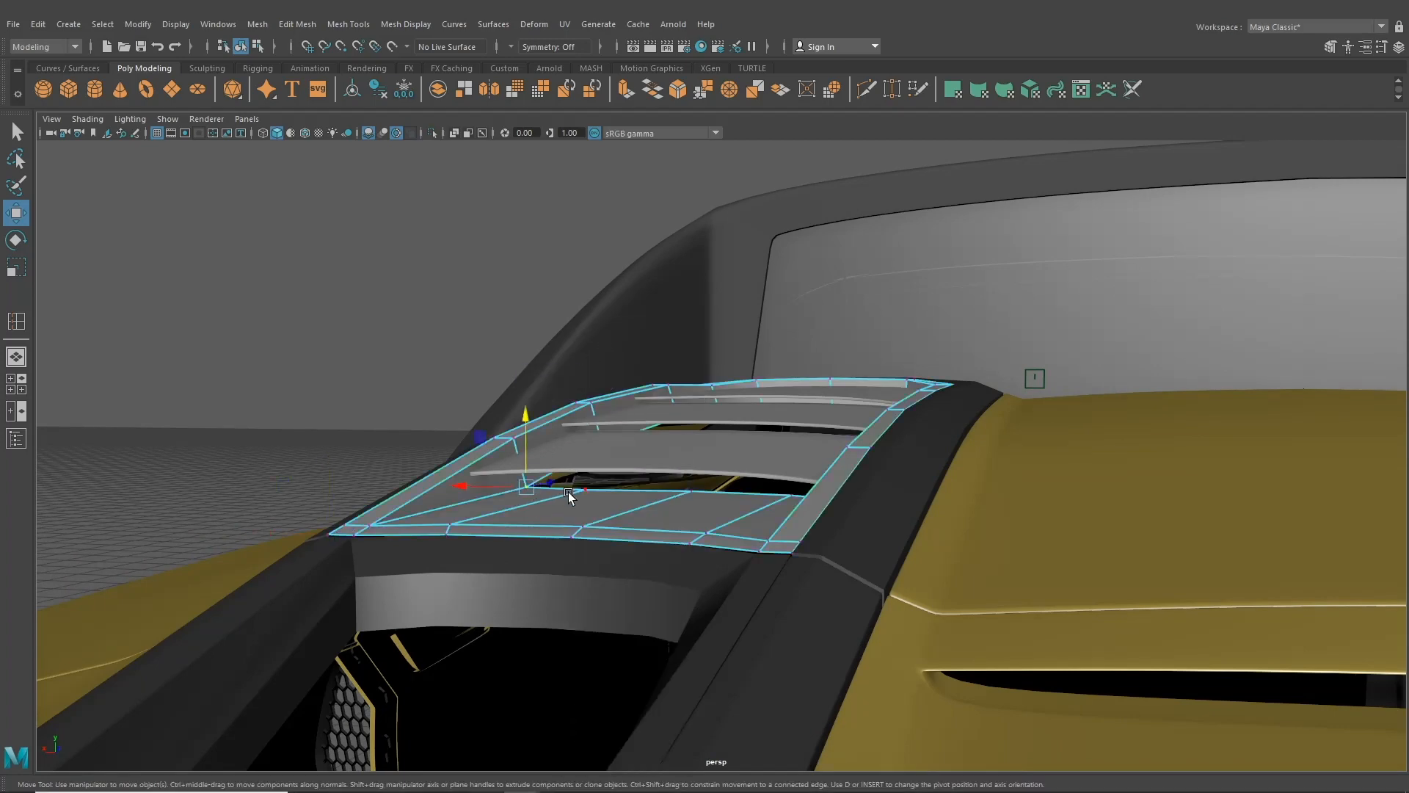
pyautogui.keyDown('shift'); pyautogui.click(587, 490); pyautogui.keyUp('shift')
pyautogui.keyDown('shift'); pyautogui.click(692, 491); pyautogui.keyUp('shift')
pyautogui.keyDown('alt'); pyautogui.moveTo(692, 490); pyautogui.dragTo(813, 504); pyautogui.keyUp('alt')
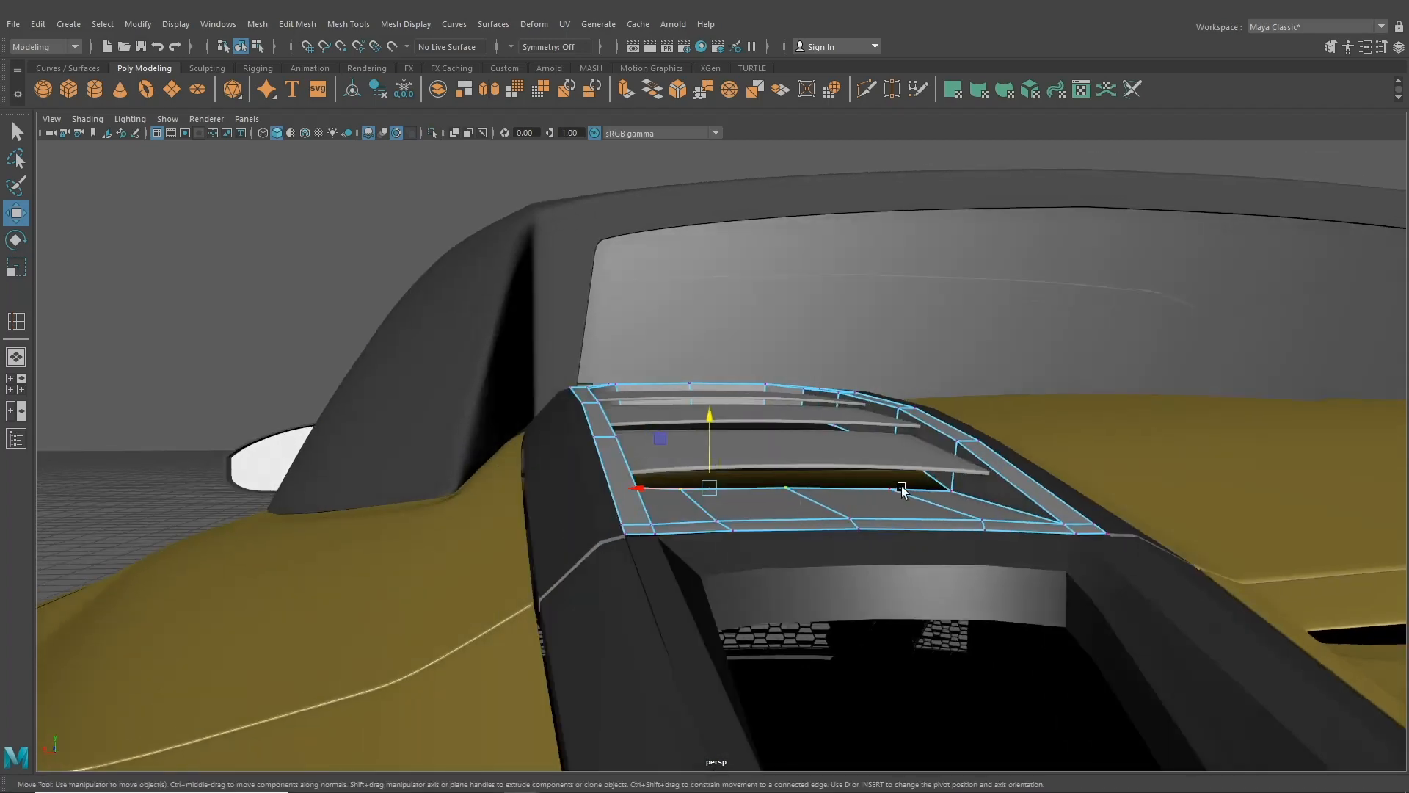
pyautogui.keyDown('shift'); pyautogui.click(890, 489); pyautogui.keyUp('shift')
pyautogui.keyDown('shift'); pyautogui.click(937, 490); pyautogui.keyUp('shift')
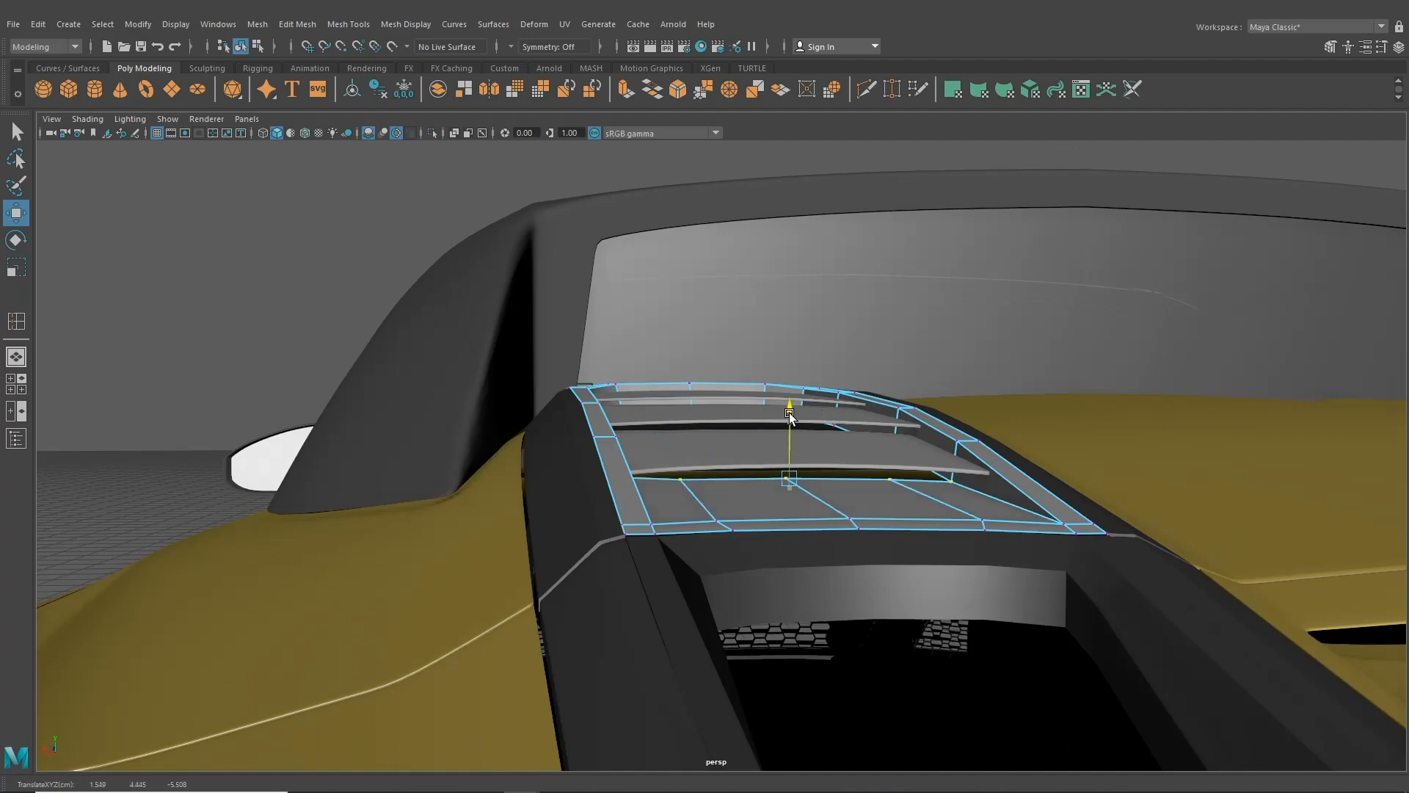
pyautogui.keyDown('alt'); pyautogui.moveTo(792, 426); pyautogui.dragTo(731, 418); pyautogui.keyUp('alt')
pyautogui.moveTo(731, 418); pyautogui.dragTo(748, 414, button='middle')
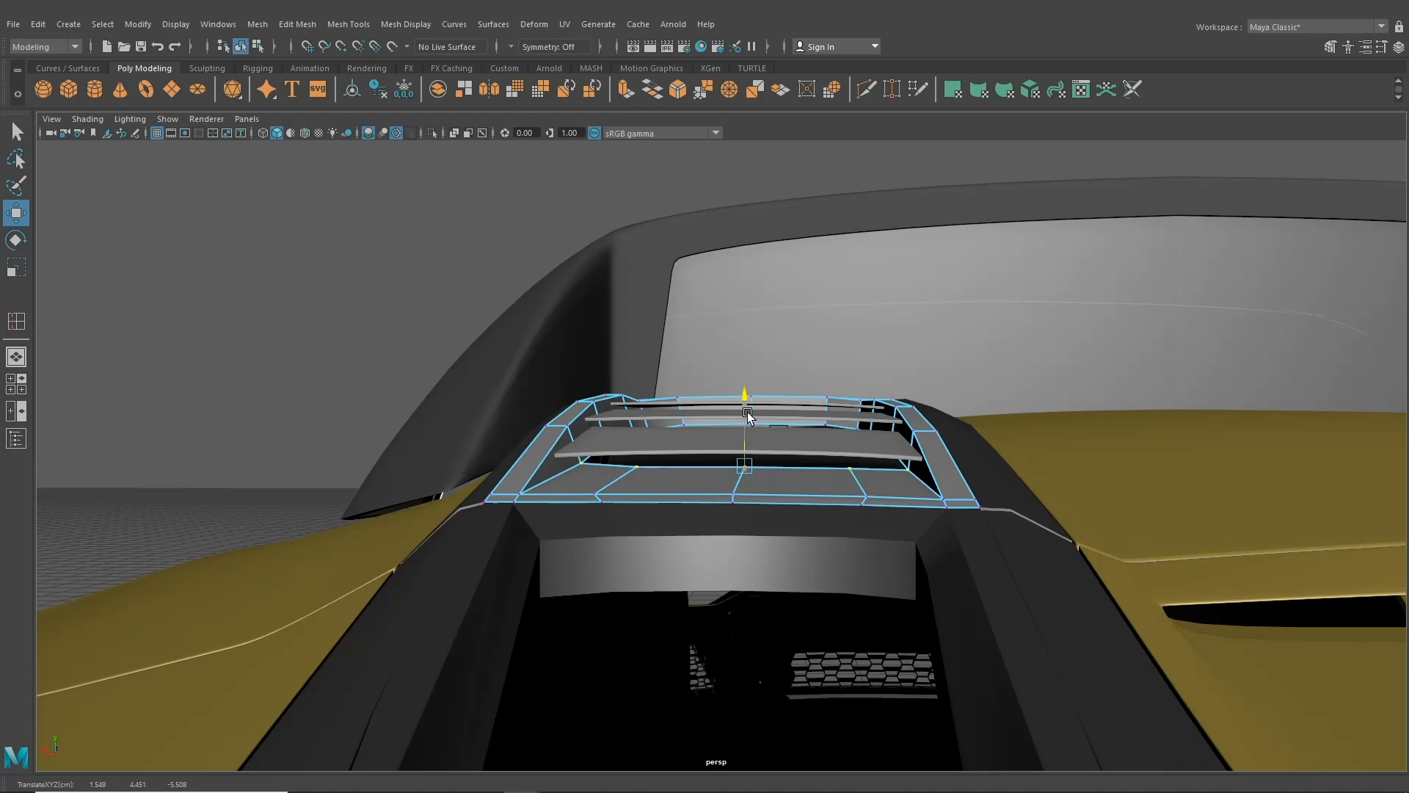
pyautogui.moveTo(747, 412); pyautogui.dragTo(747, 413)
# - Adjust the height of the corner vertex on the insert's floor edge and return to object mode
pyautogui.click(577, 468)
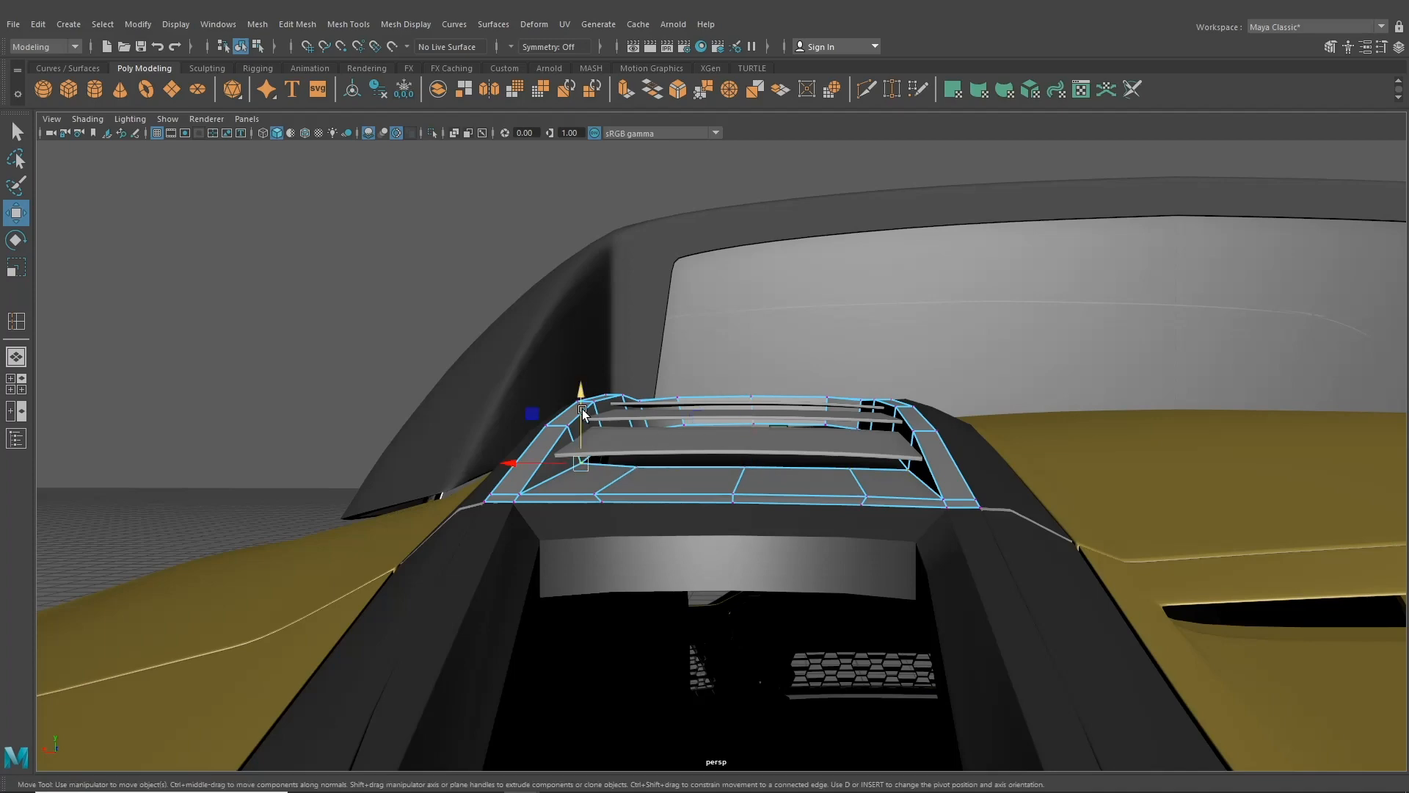
pyautogui.moveTo(583, 413); pyautogui.dragTo(582, 415)
pyautogui.keyDown('alt'); pyautogui.moveTo(887, 481); pyautogui.dragTo(1005, 264); pyautogui.keyUp('alt')
pyautogui.click(241, 47)
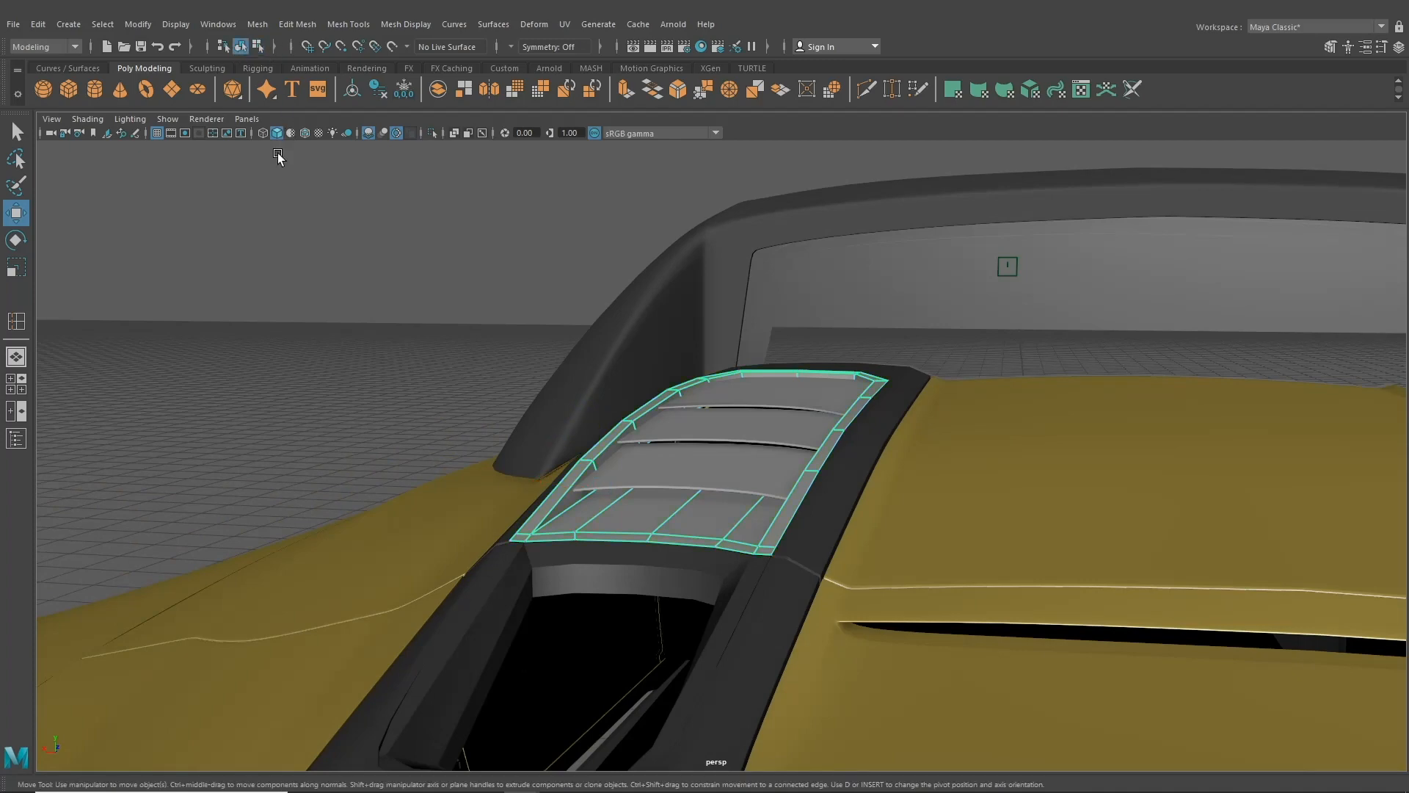
# - Select the border edge loop of the insert's inner opening and extrude it downward
pyautogui.scroll(5, 284, 289)
pyautogui.keyDown('alt'); pyautogui.moveTo(286, 291); pyautogui.dragTo(294, 246); pyautogui.keyUp('alt')
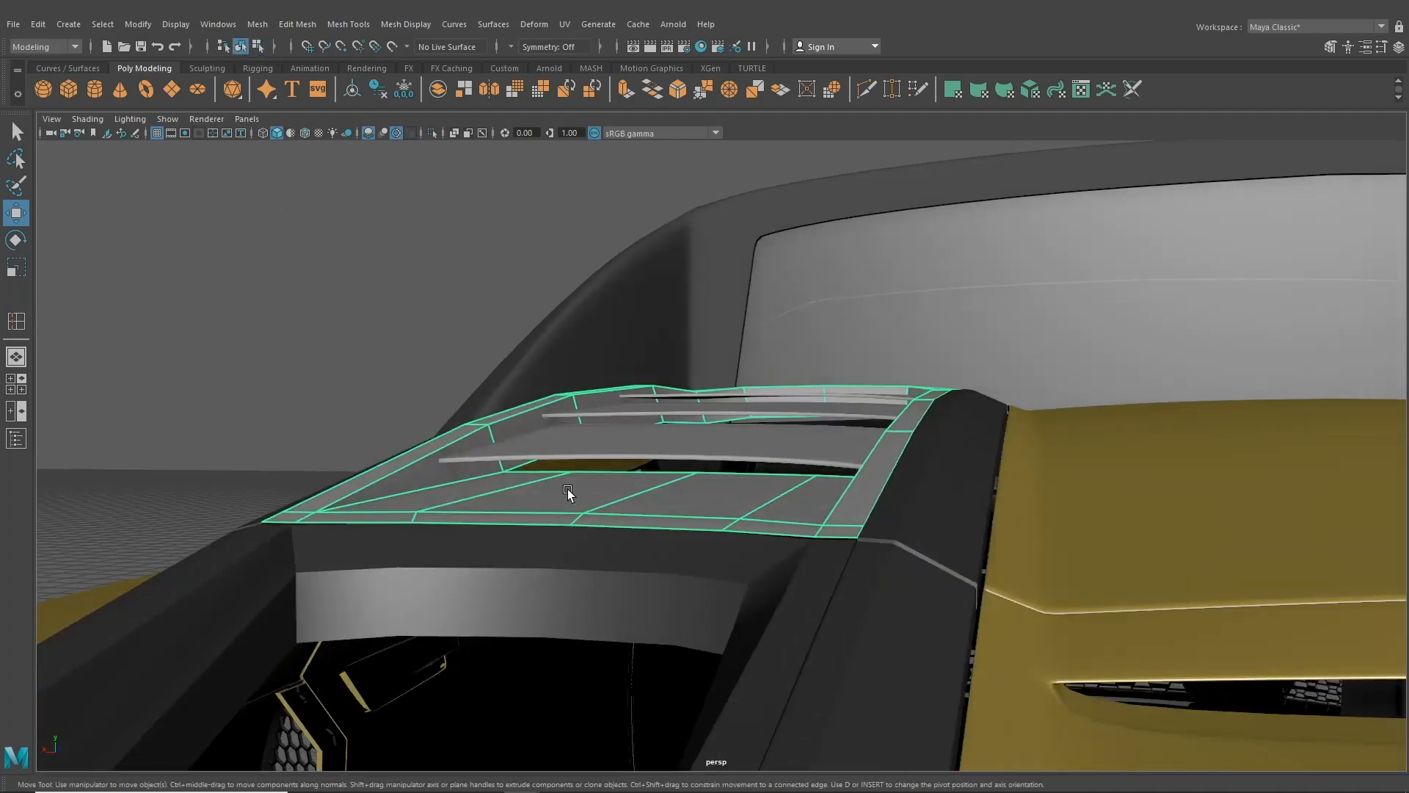
pyautogui.moveTo(567, 371); pyautogui.dragTo(568, 412, button='right')
pyautogui.doubleClick(624, 470)
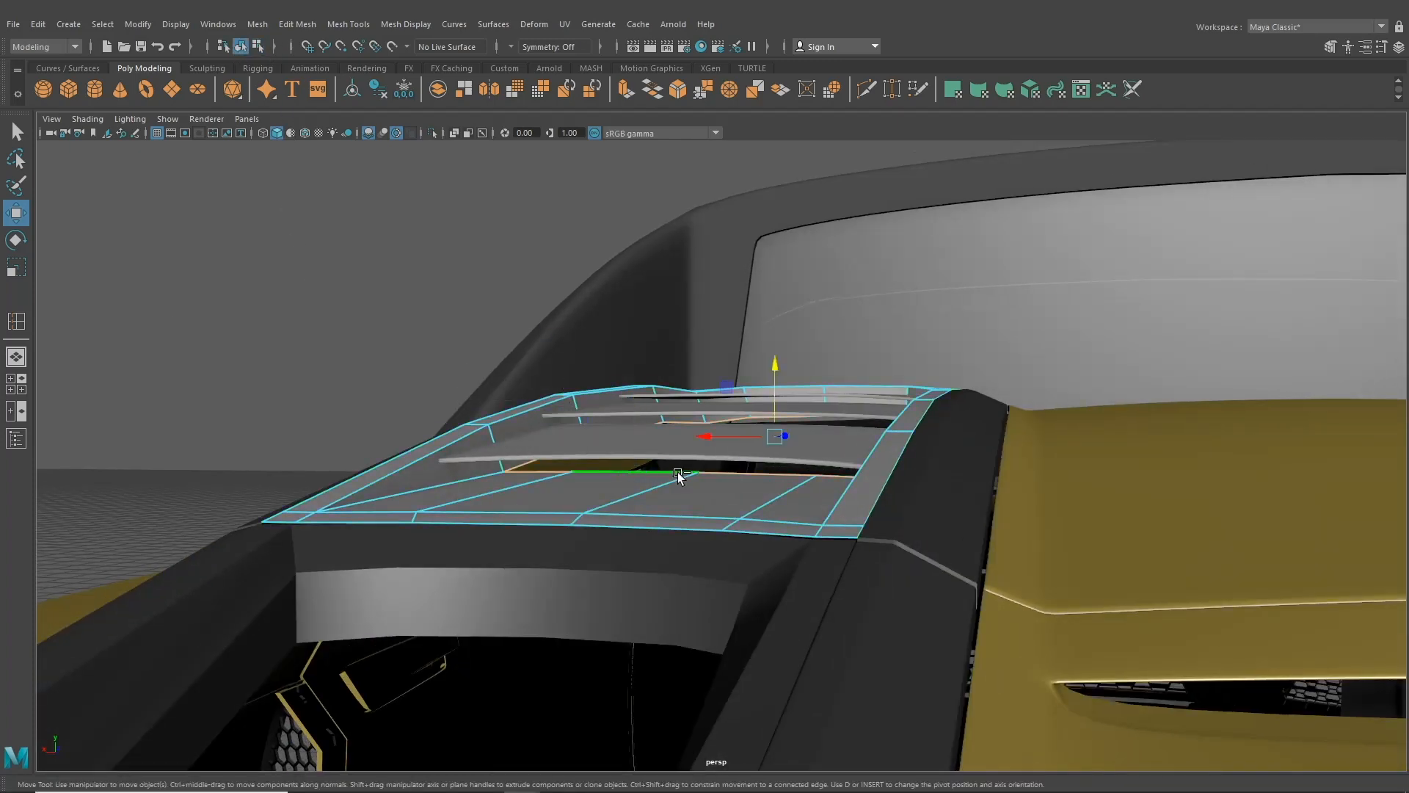
pyautogui.hotkey('ctrl', 'e')
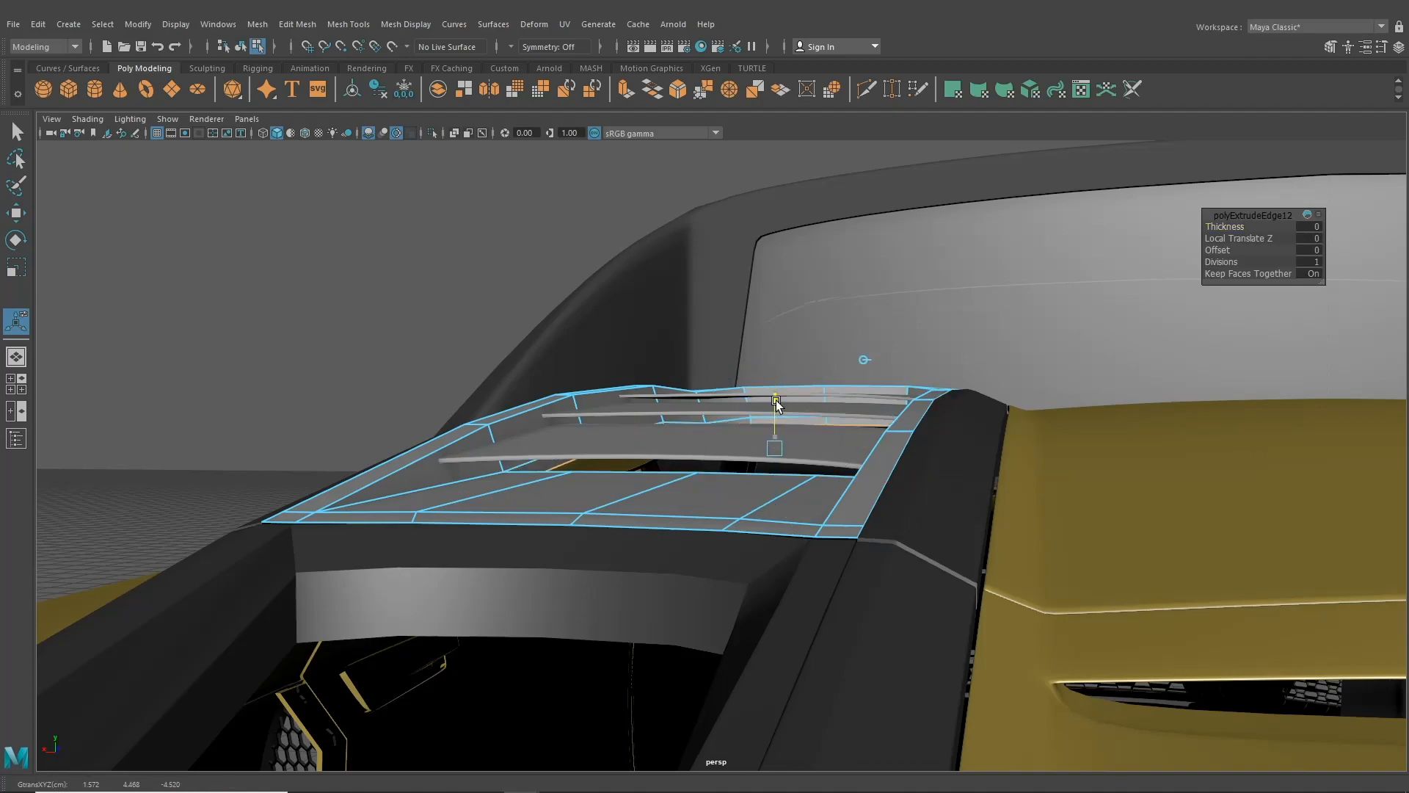
pyautogui.keyDown('alt'); pyautogui.moveTo(774, 402); pyautogui.dragTo(807, 438); pyautogui.keyUp('alt')
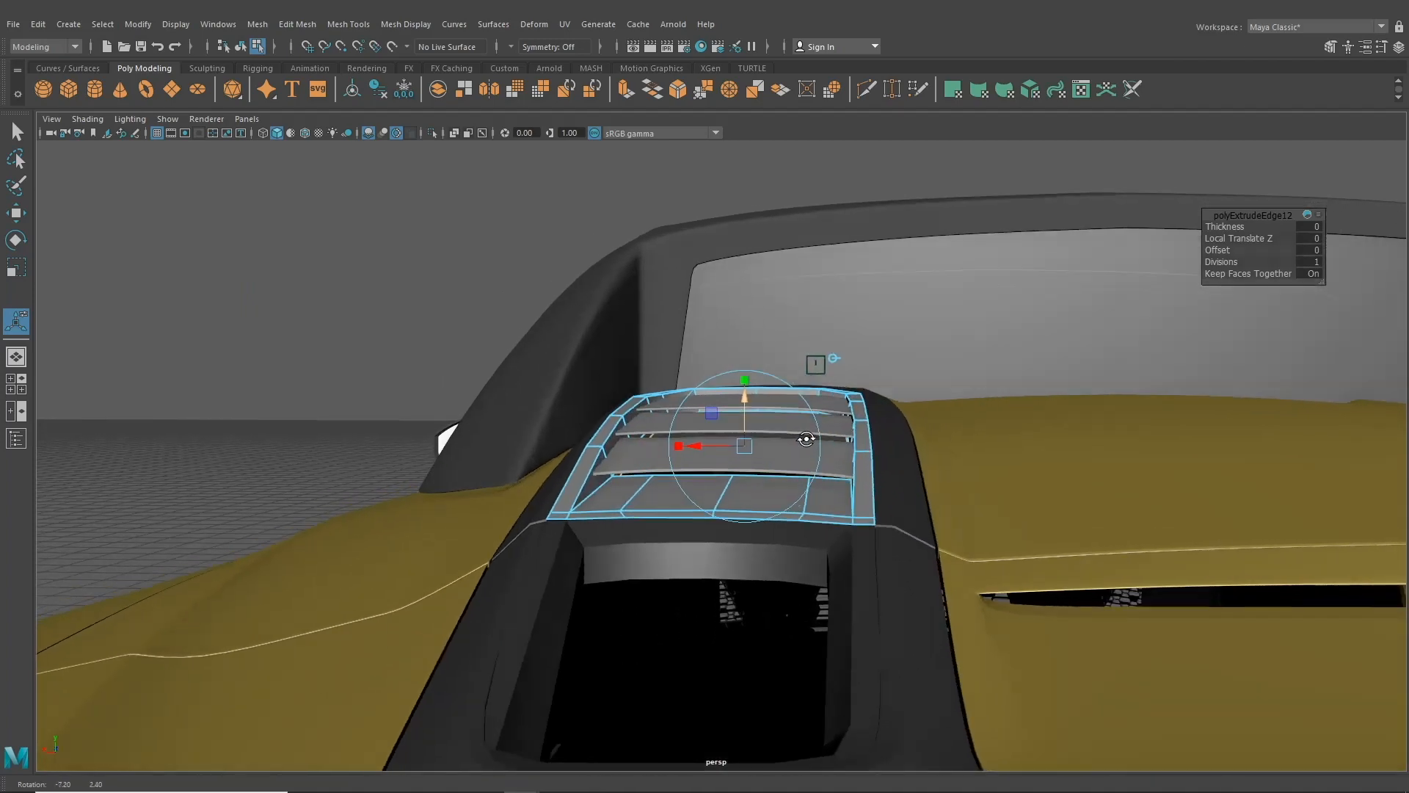
pyautogui.keyDown('alt'); pyautogui.moveTo(808, 438); pyautogui.dragTo(821, 535, button='right'); pyautogui.keyUp('alt')
pyautogui.keyDown('alt'); pyautogui.moveTo(822, 535); pyautogui.dragTo(863, 565); pyautogui.keyUp('alt')
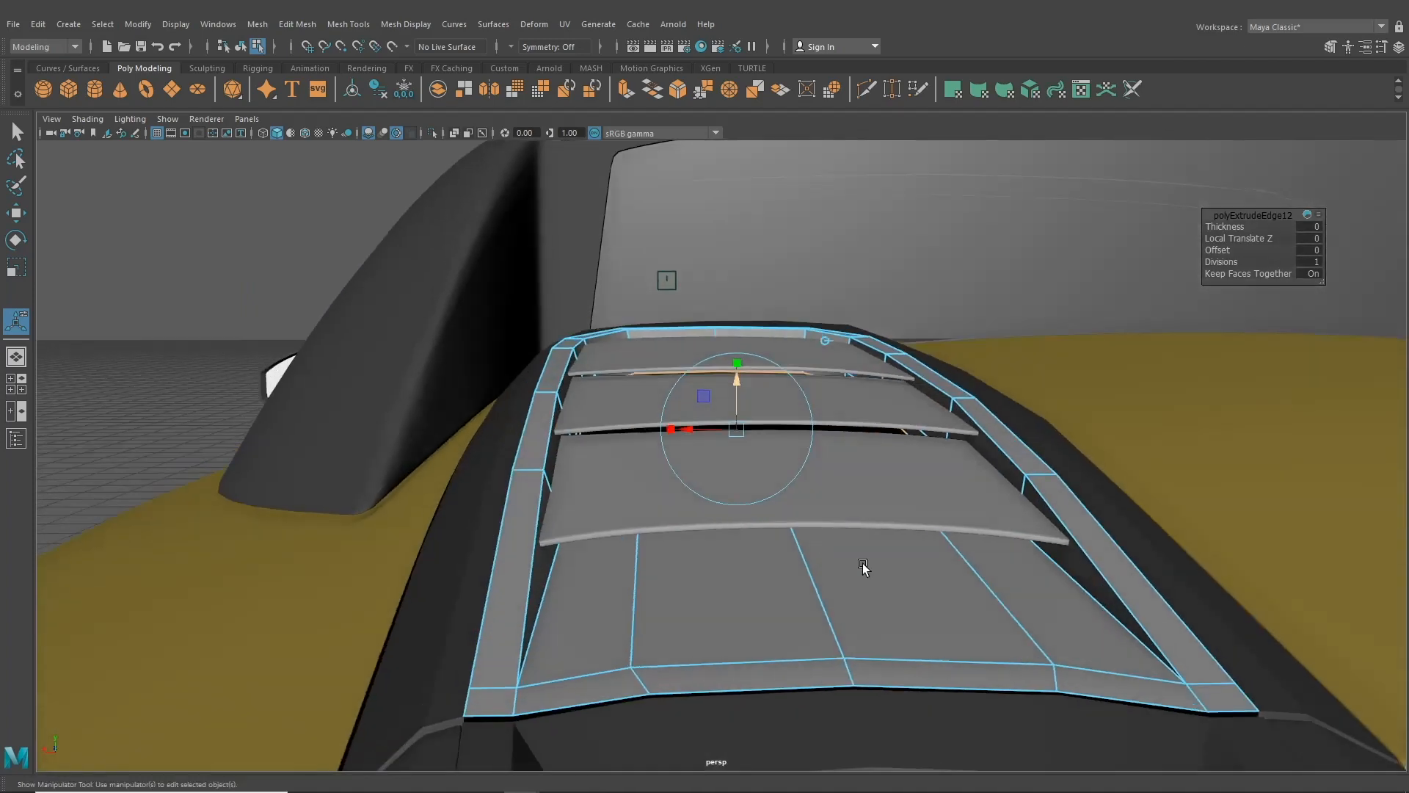
# - Extrude the vent insert's outer border edge loop downward along the world axis, return to object mode, and deselect the insert
pyautogui.doubleClick(1106, 698)
pyautogui.hotkey('ctrl', 'e')
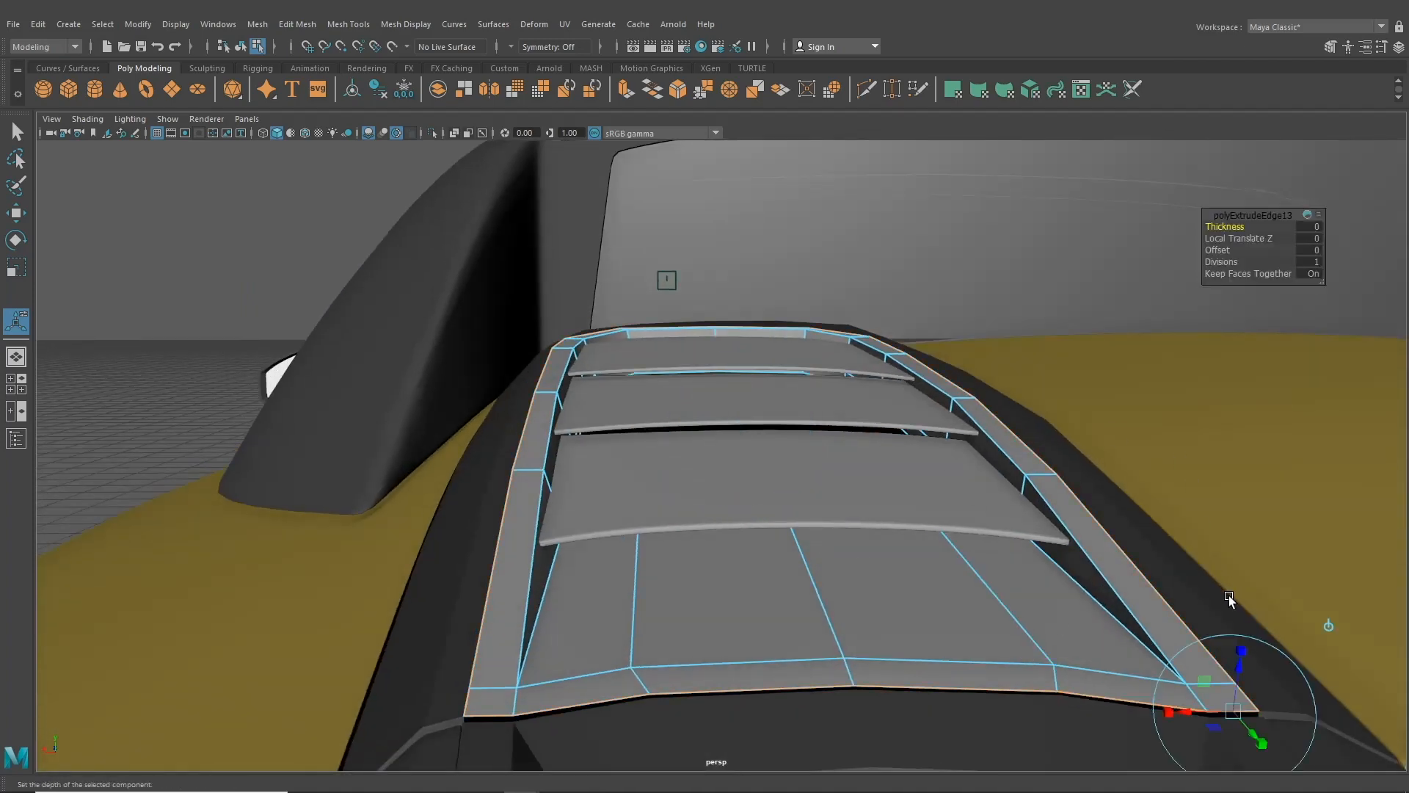
pyautogui.click(1321, 620)
pyautogui.moveTo(737, 366); pyautogui.dragTo(740, 398)
pyautogui.click(242, 46)
pyautogui.click(216, 258)
pyautogui.scroll(-5, 609, 455)
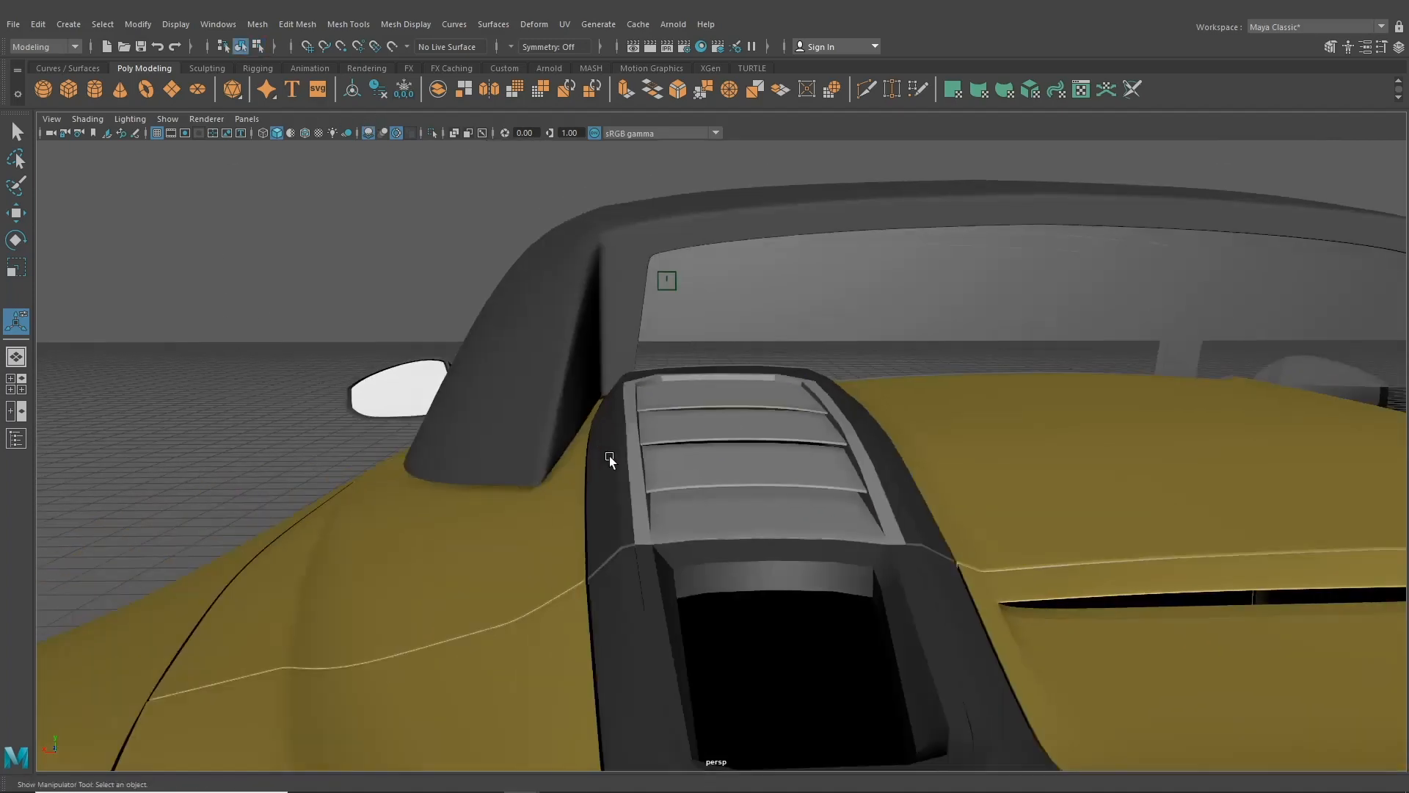
# - Insert supporting edge loops on the vent insert close to both side borders of the floor beneath the first slat
pyautogui.keyDown('alt'); pyautogui.moveTo(609, 456); pyautogui.dragTo(763, 543); pyautogui.keyUp('alt')
pyautogui.keyDown('alt'); pyautogui.moveTo(789, 472); pyautogui.dragTo(576, 333, button='middle'); pyautogui.keyUp('alt')
pyautogui.click(725, 494)
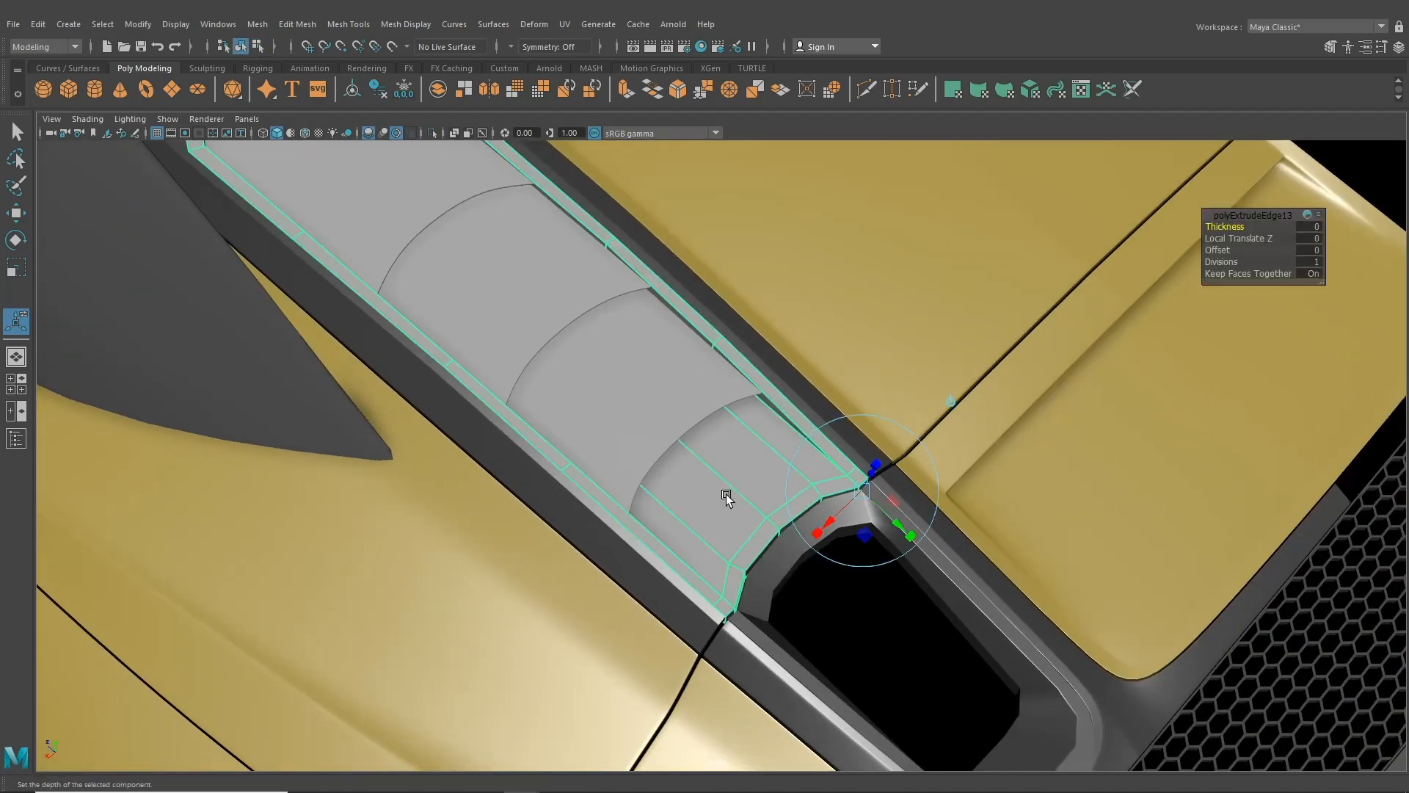
pyautogui.click(353, 27)
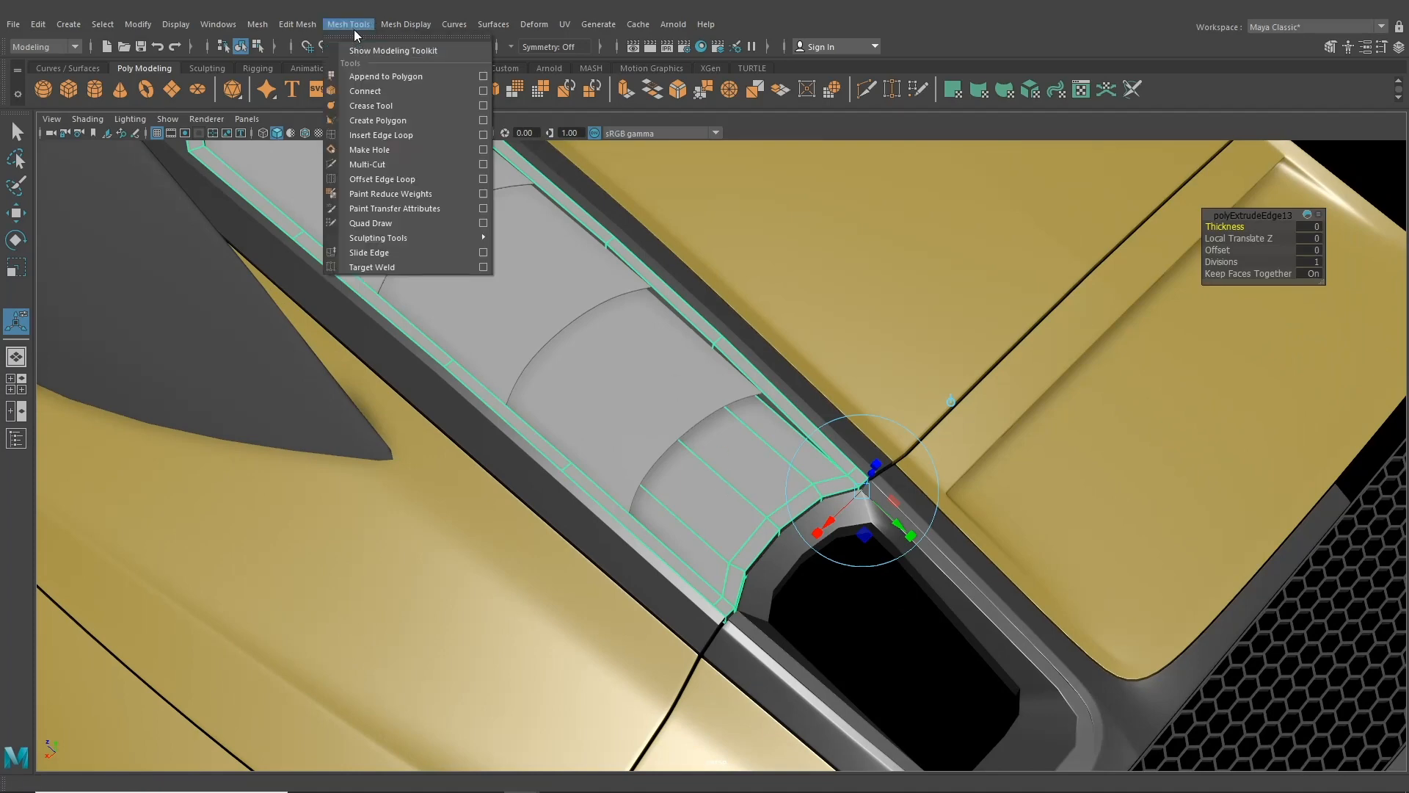
pyautogui.click(393, 137)
pyautogui.keyDown('alt'); pyautogui.moveTo(811, 425); pyautogui.dragTo(758, 434); pyautogui.keyUp('alt')
pyautogui.scroll(6, 763, 437)
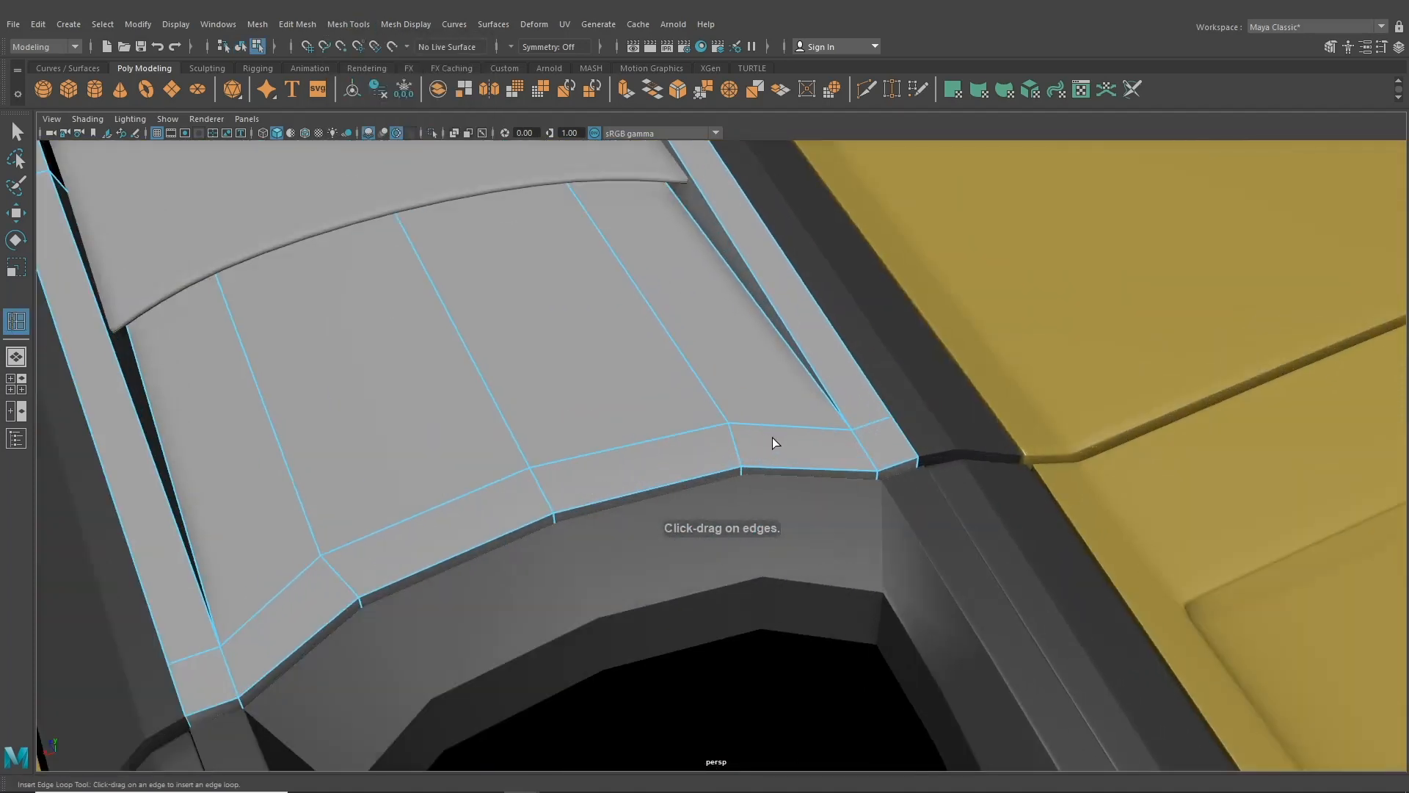
pyautogui.click(848, 433)
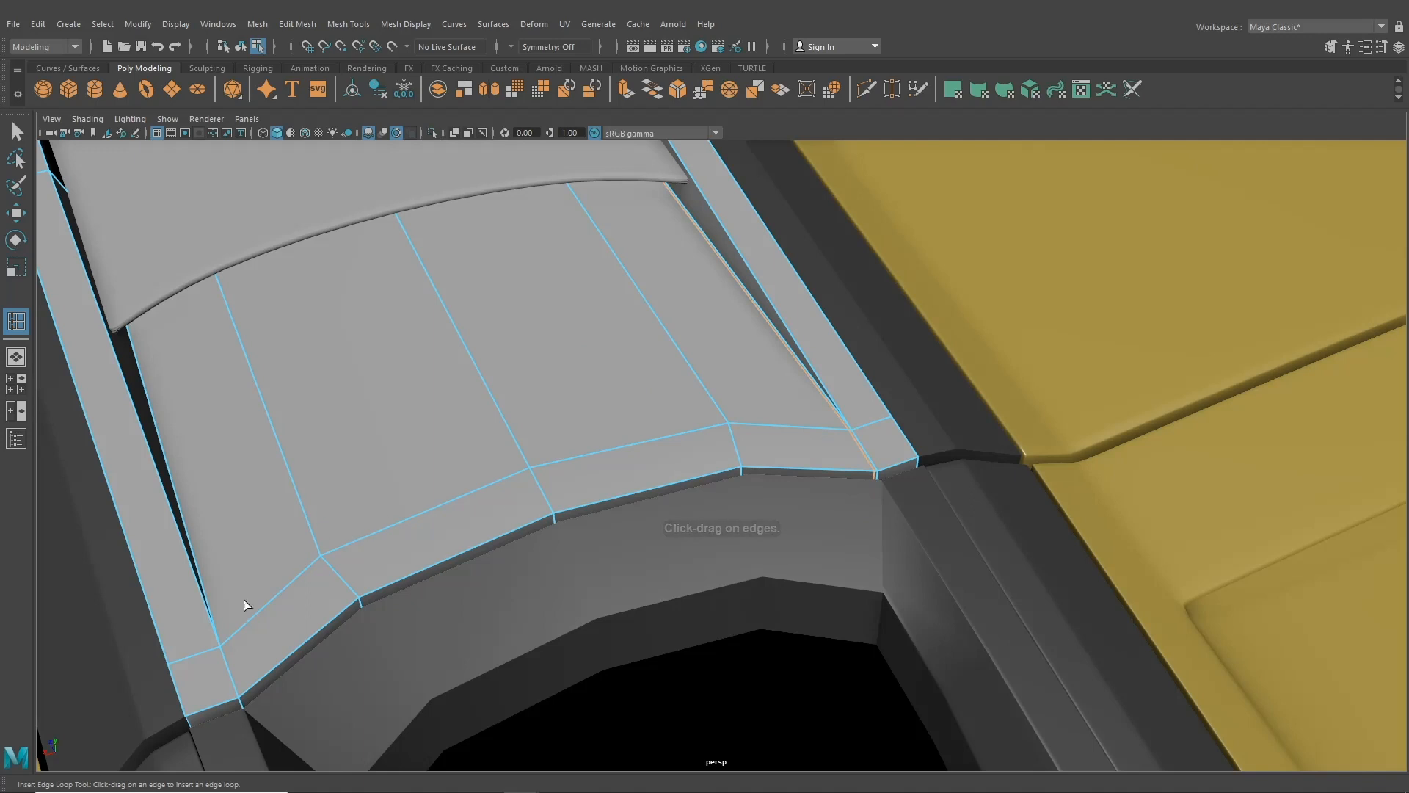
pyautogui.click(231, 652)
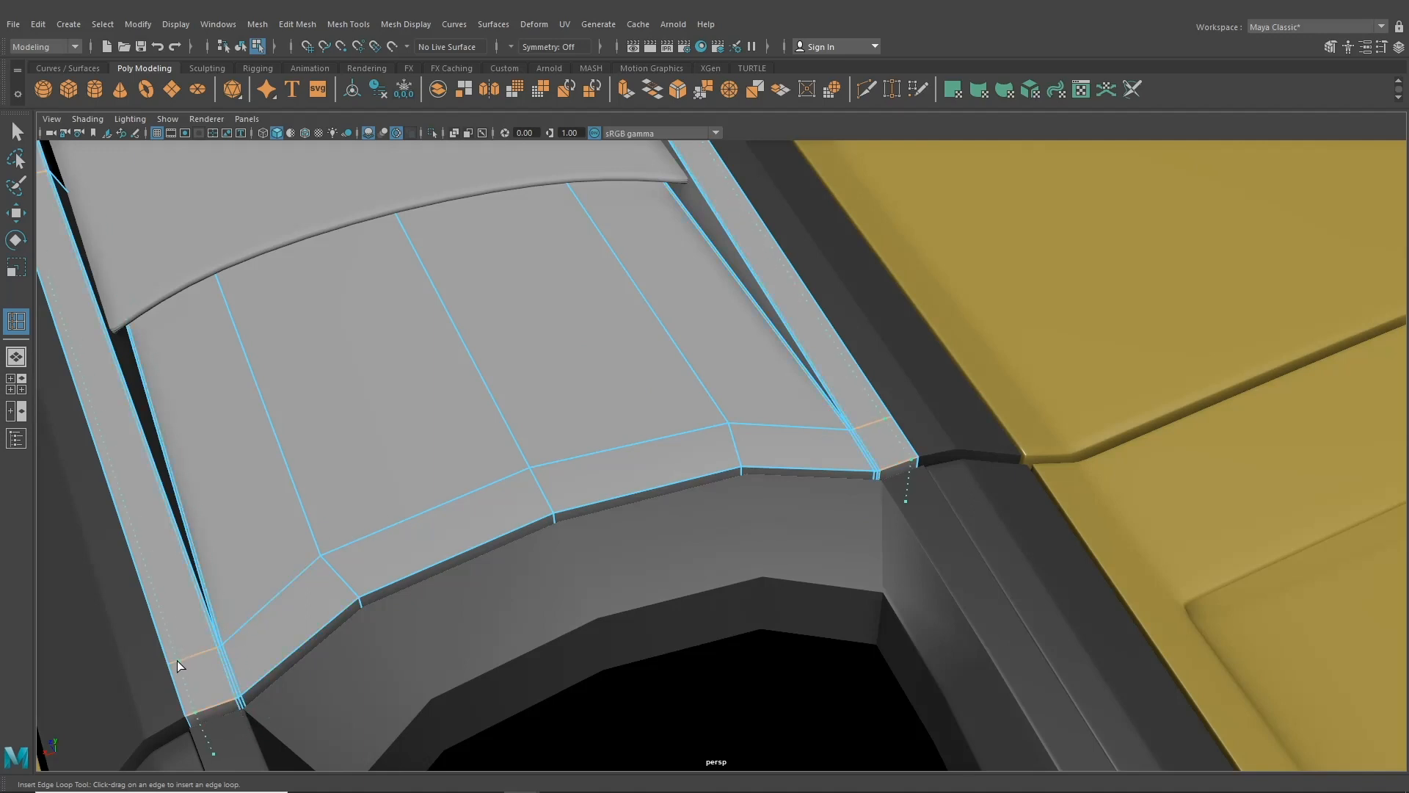
# - Insert supporting edge loops along the insert's front strip and along the upper edge of the inner opening's wall
pyautogui.keyDown('alt'); pyautogui.moveTo(226, 651); pyautogui.dragTo(536, 552); pyautogui.keyUp('alt')
pyautogui.moveTo(545, 548)
pyautogui.keyDown('alt'); pyautogui.mouseDown()
pyautogui.moveTo(519, 661)
pyautogui.moveTo(552, 528)
pyautogui.mouseUp(); pyautogui.keyUp('alt')
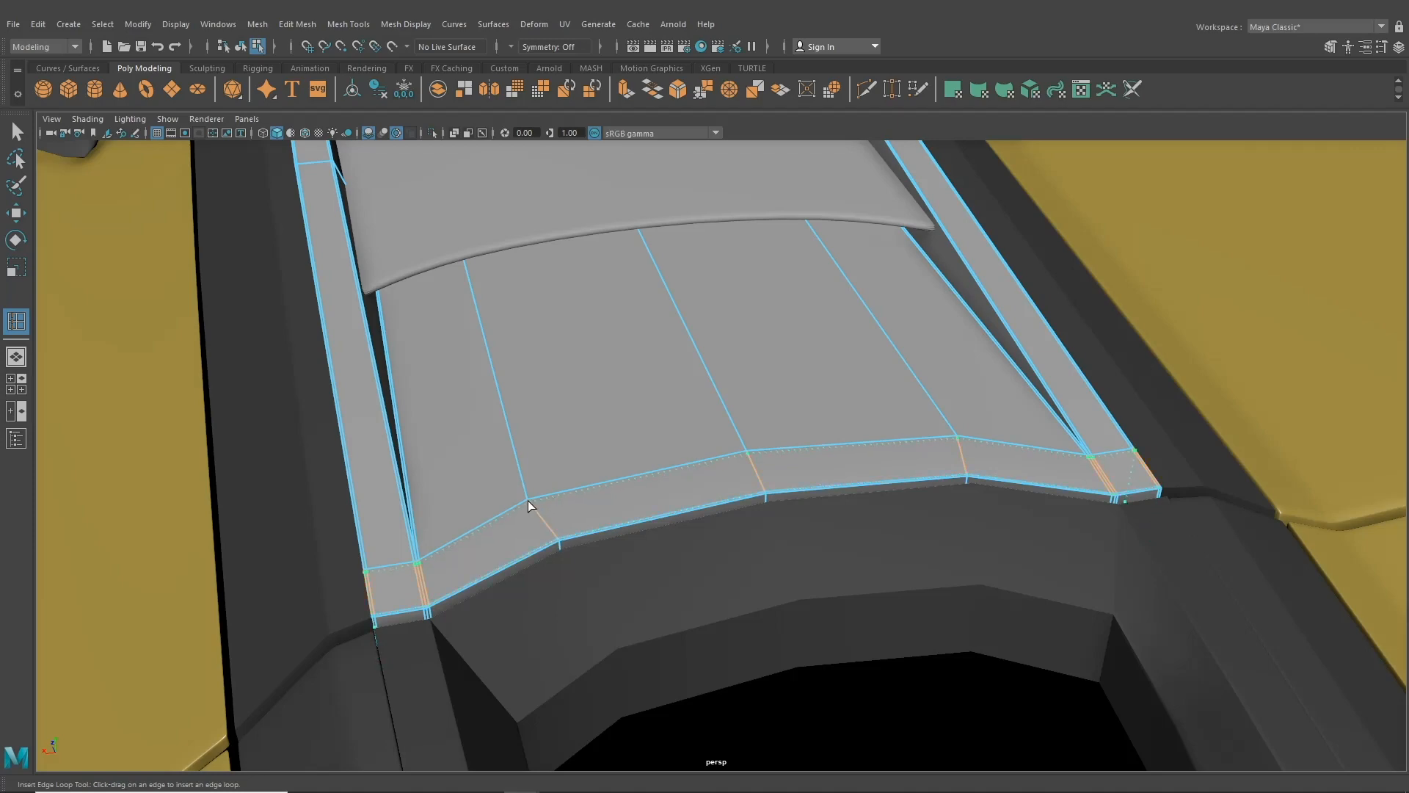
pyautogui.scroll(-3, 527, 500)
pyautogui.keyDown('alt'); pyautogui.moveTo(571, 508); pyautogui.dragTo(781, 675); pyautogui.keyUp('alt')
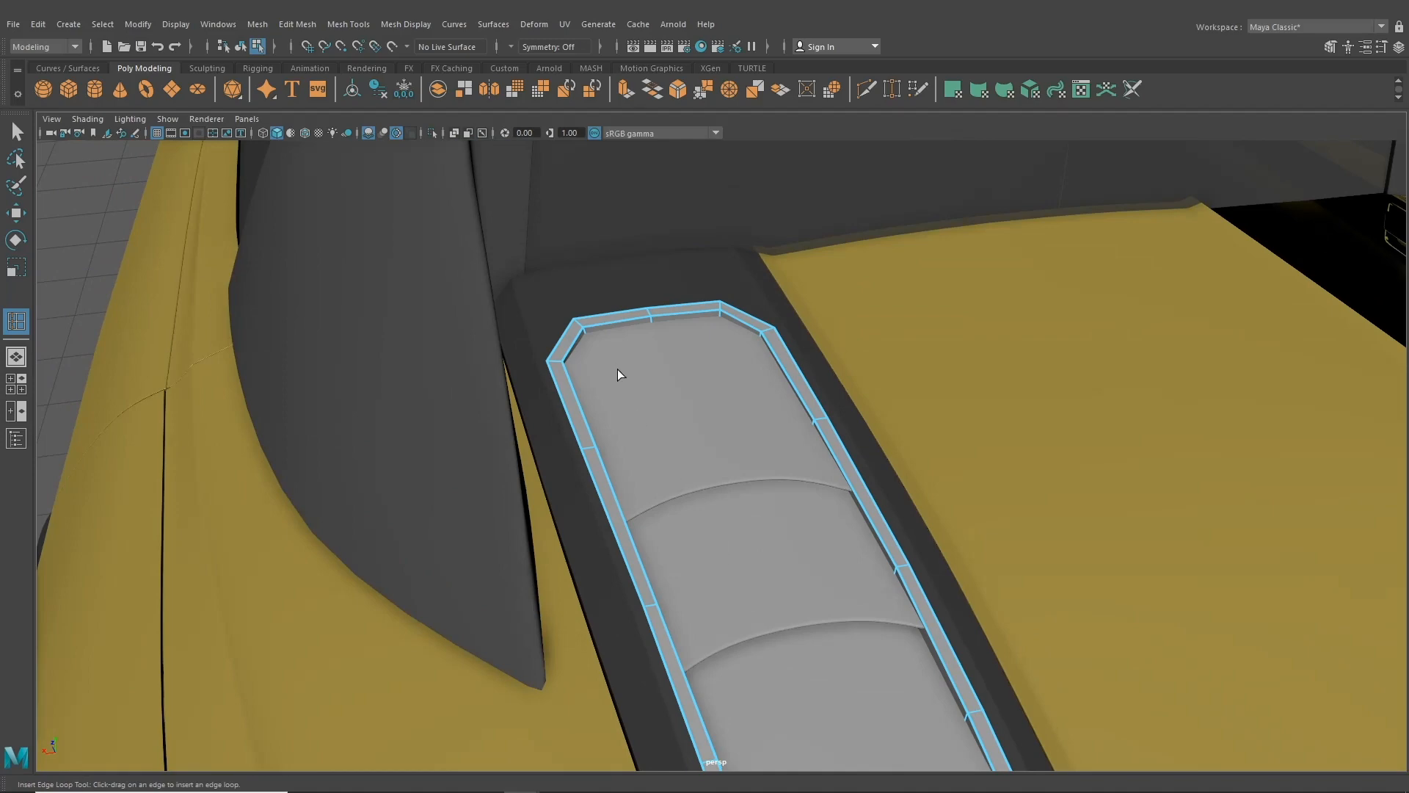
pyautogui.scroll(5, 638, 393)
pyautogui.keyDown('alt'); pyautogui.moveTo(642, 359); pyautogui.dragTo(596, 368); pyautogui.keyUp('alt')
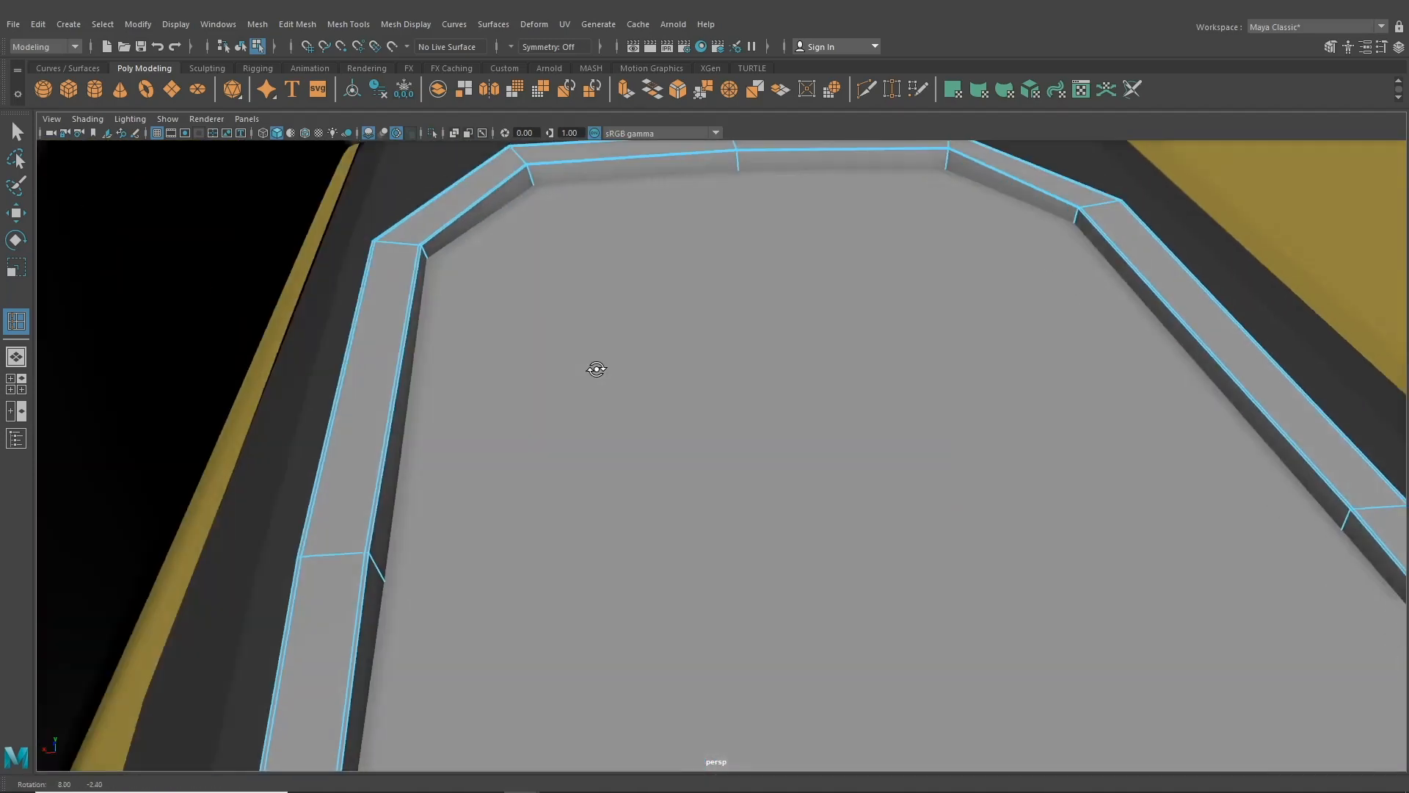
pyautogui.scroll(-3, 534, 604)
pyautogui.scroll(6, 487, 509)
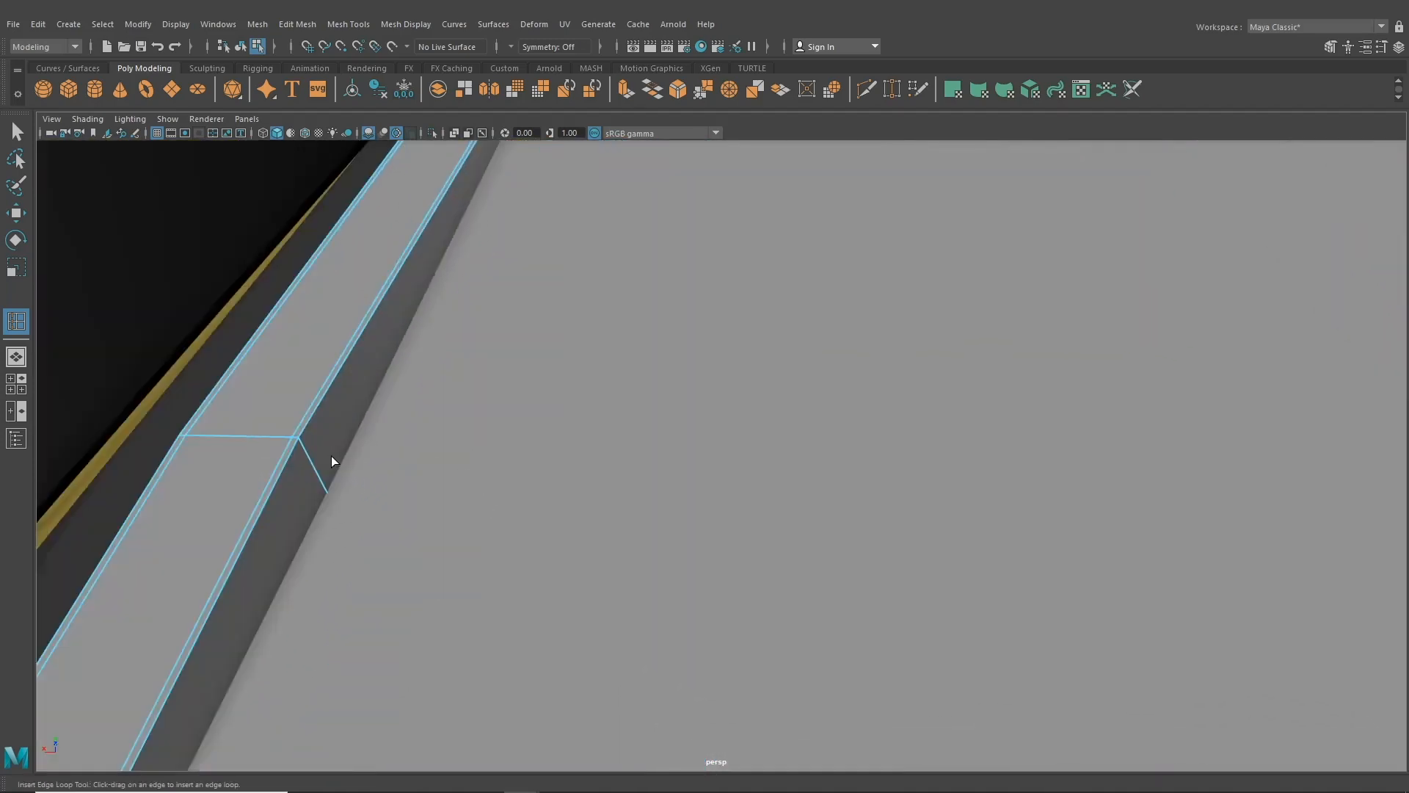
pyautogui.scroll(-4, 331, 461)
pyautogui.keyDown('alt'); pyautogui.moveTo(352, 529); pyautogui.dragTo(636, 428); pyautogui.keyUp('alt')
pyautogui.scroll(3, 596, 484)
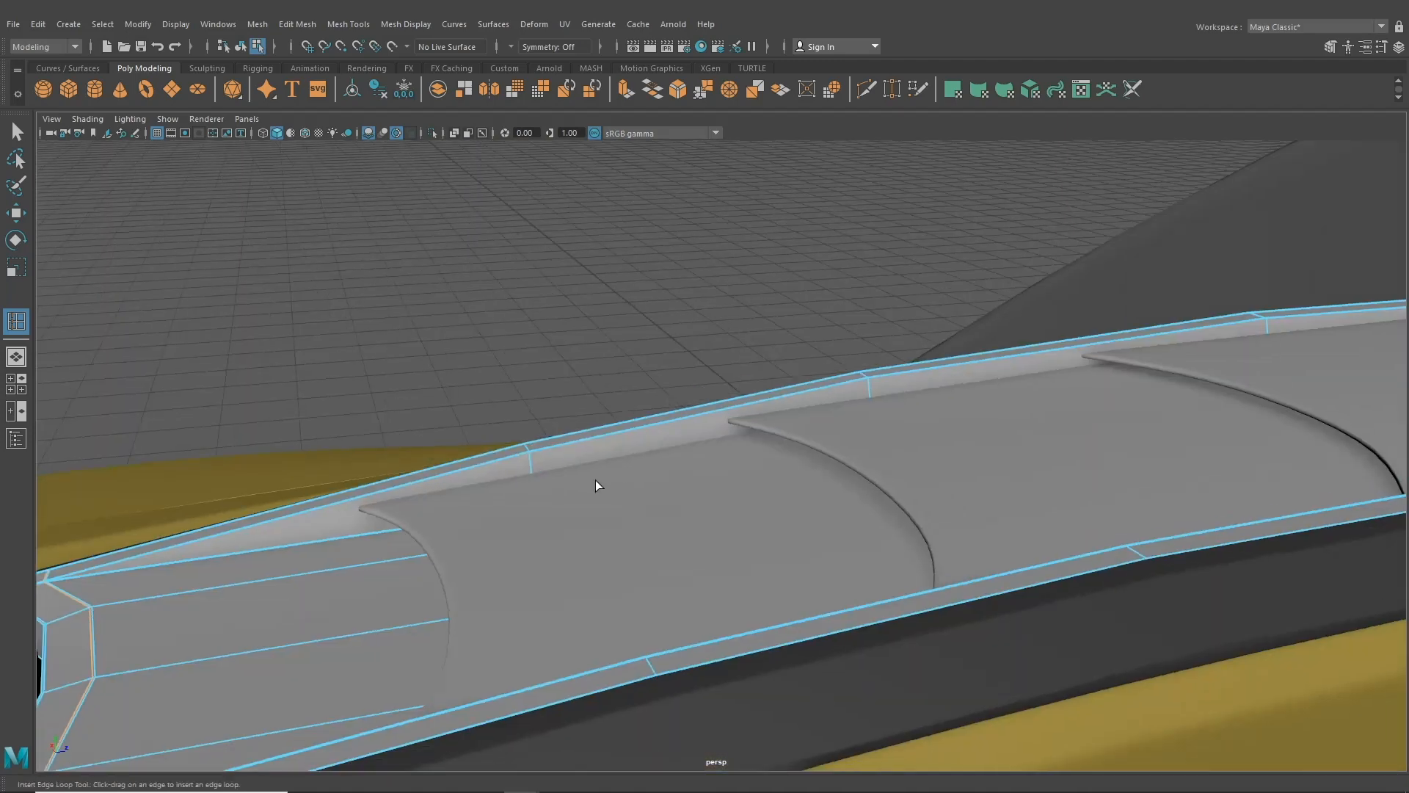
pyautogui.click(530, 452)
pyautogui.scroll(4, 663, 433)
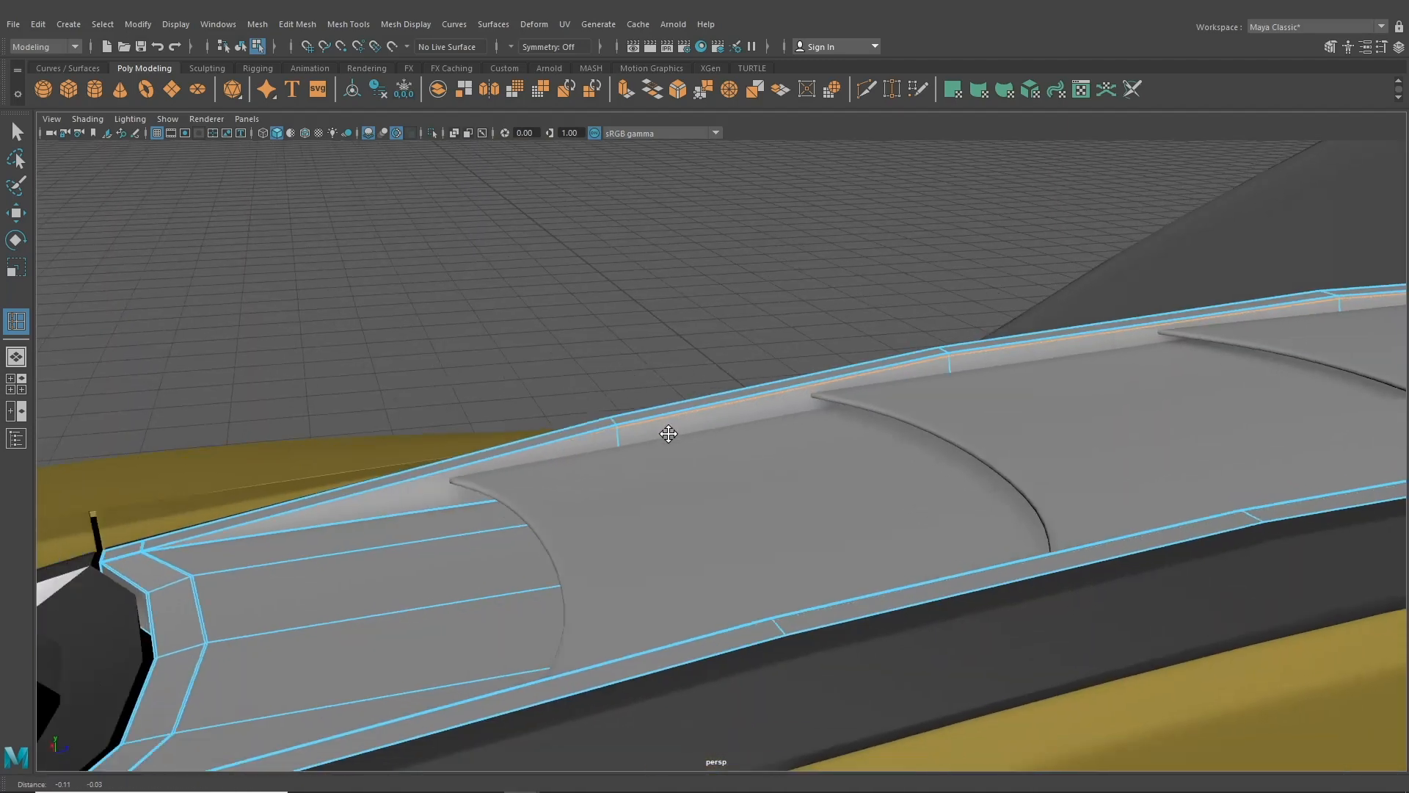
# - Use Multi-Cut to connect the inner wall's supporting edges to the front corners on both sides of the insert
pyautogui.hotkey('ctrl', 'shift', 'x')
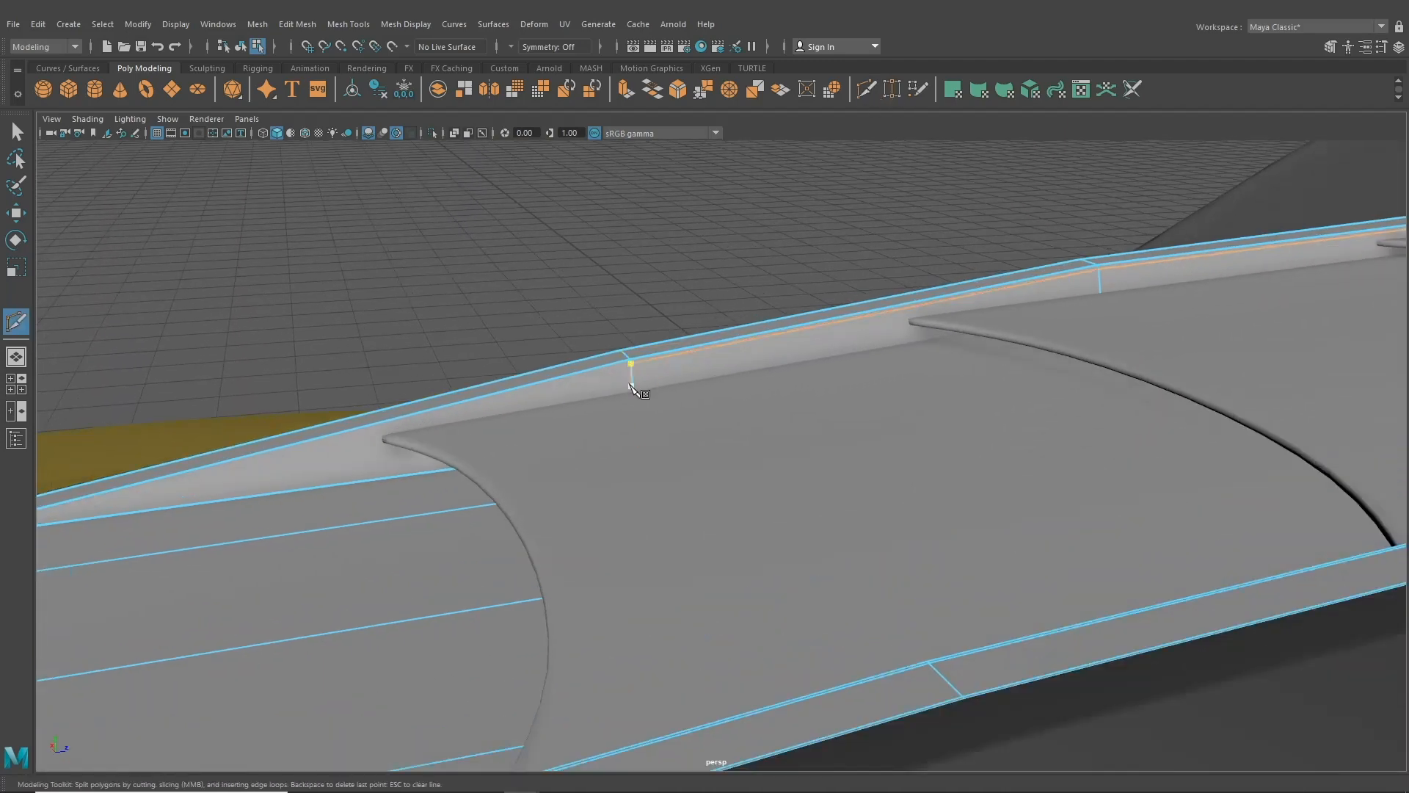
pyautogui.keyDown('alt'); pyautogui.moveTo(484, 411); pyautogui.dragTo(868, 484); pyautogui.keyUp('alt')
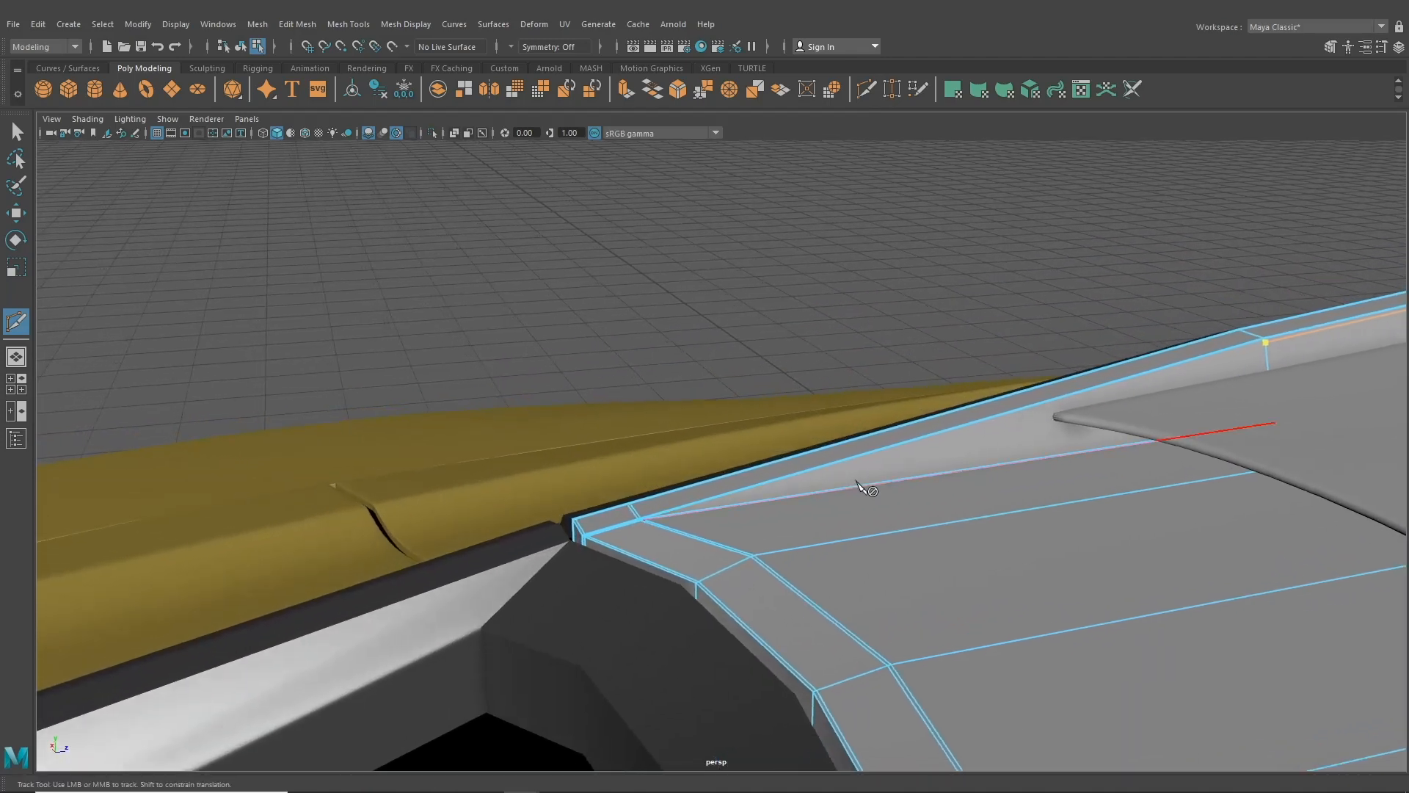
pyautogui.scroll(3, 751, 553)
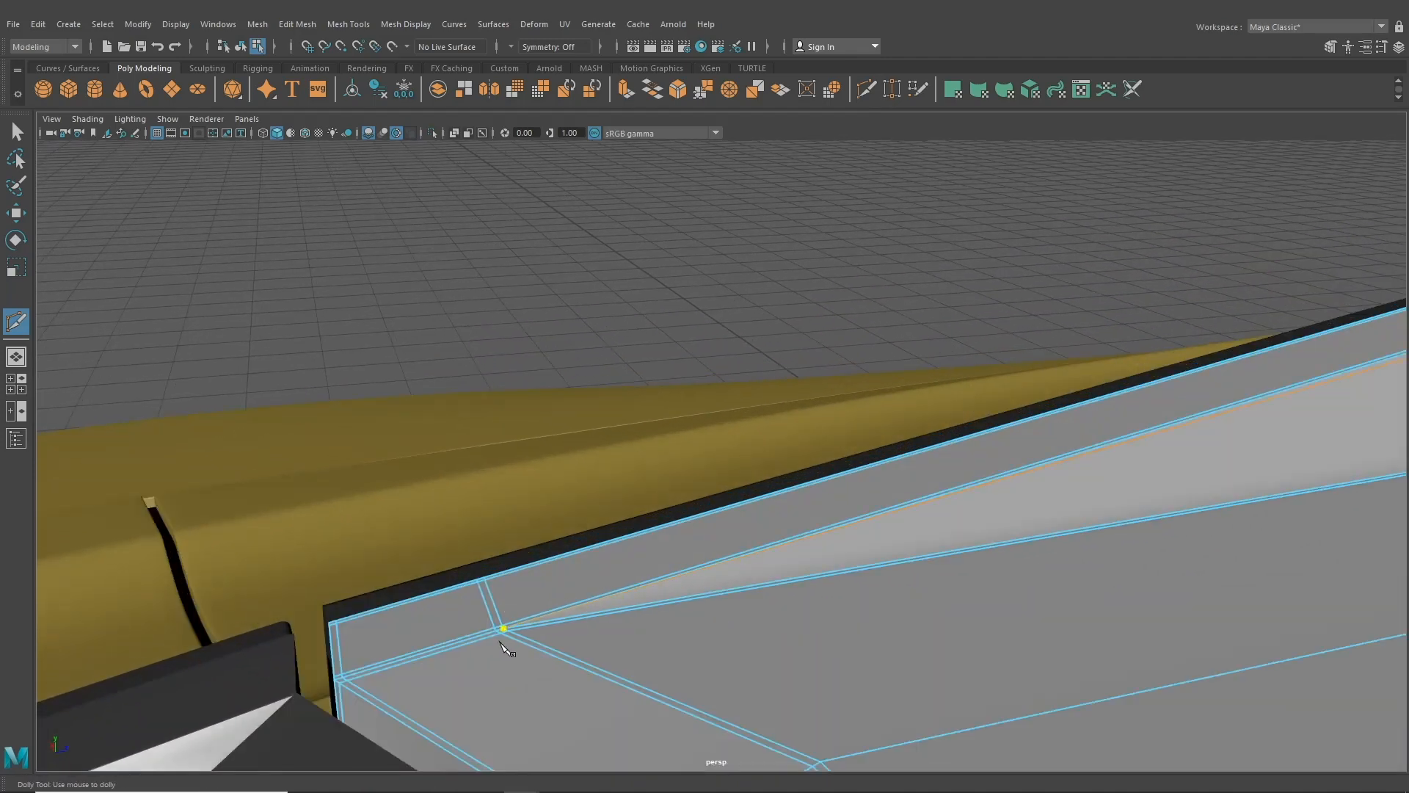
pyautogui.keyDown('alt'); pyautogui.moveTo(802, 521); pyautogui.dragTo(703, 413); pyautogui.keyUp('alt')
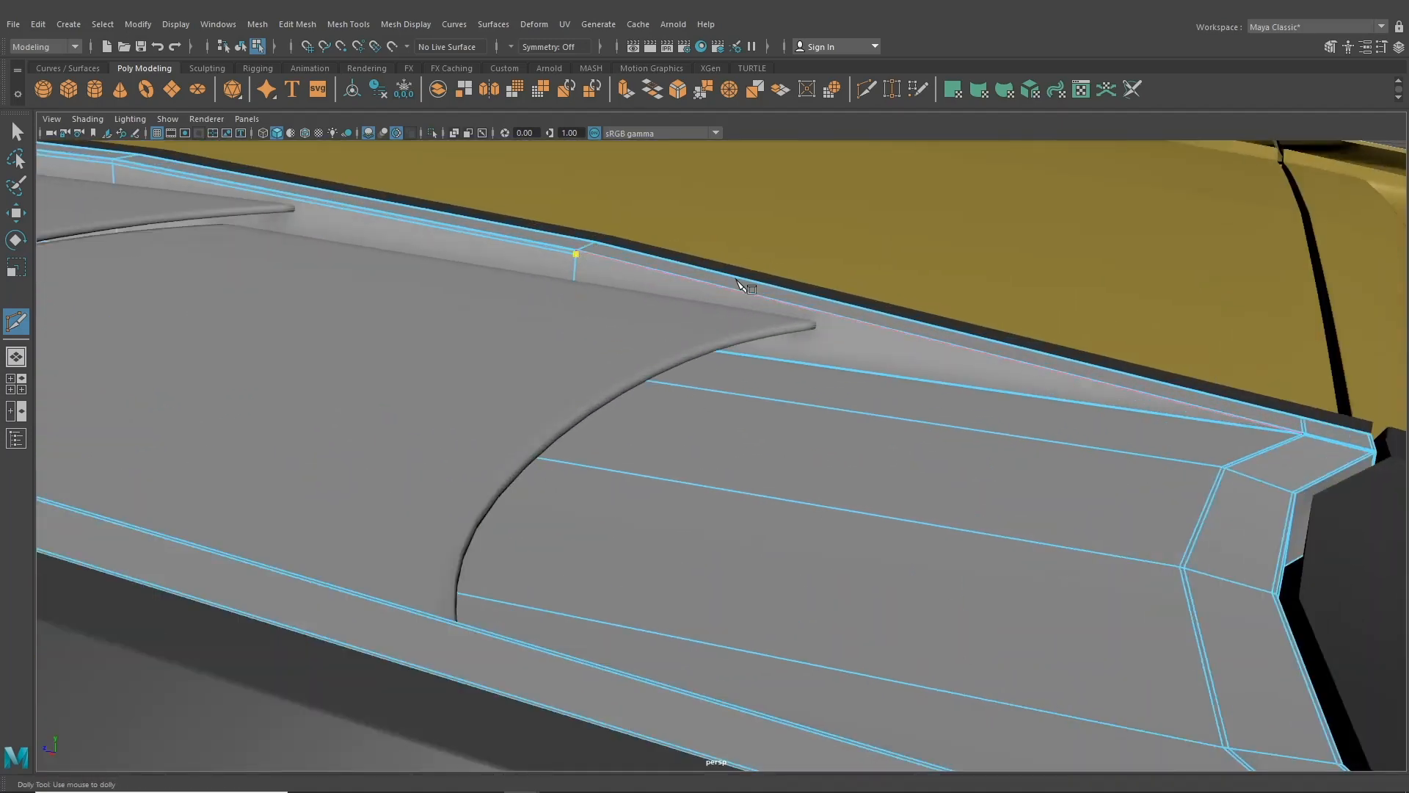
pyautogui.keyDown('alt'); pyautogui.moveTo(575, 273); pyautogui.dragTo(646, 498); pyautogui.keyUp('alt')
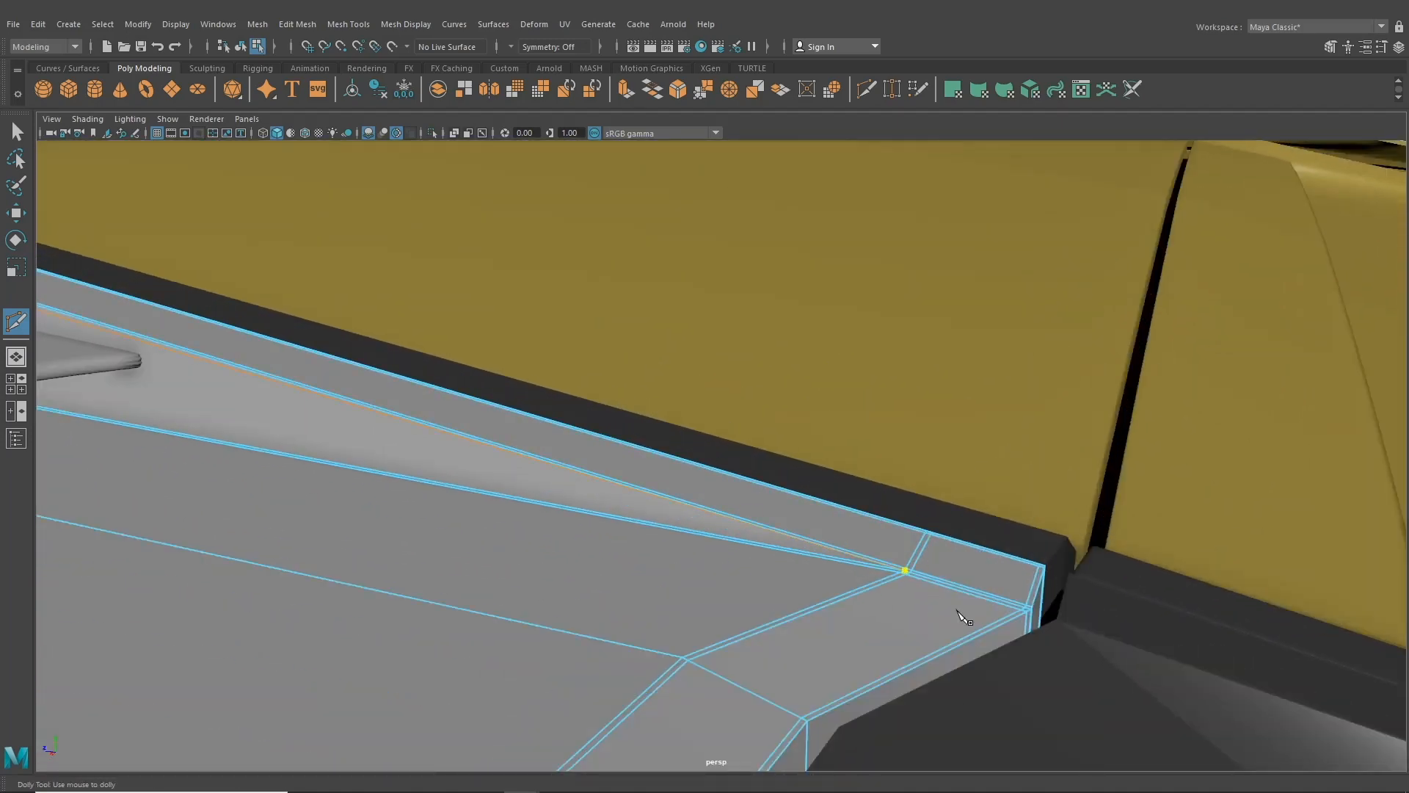
pyautogui.press('f')
pyautogui.keyDown('alt'); pyautogui.moveTo(858, 485); pyautogui.dragTo(339, 104); pyautogui.keyUp('alt')
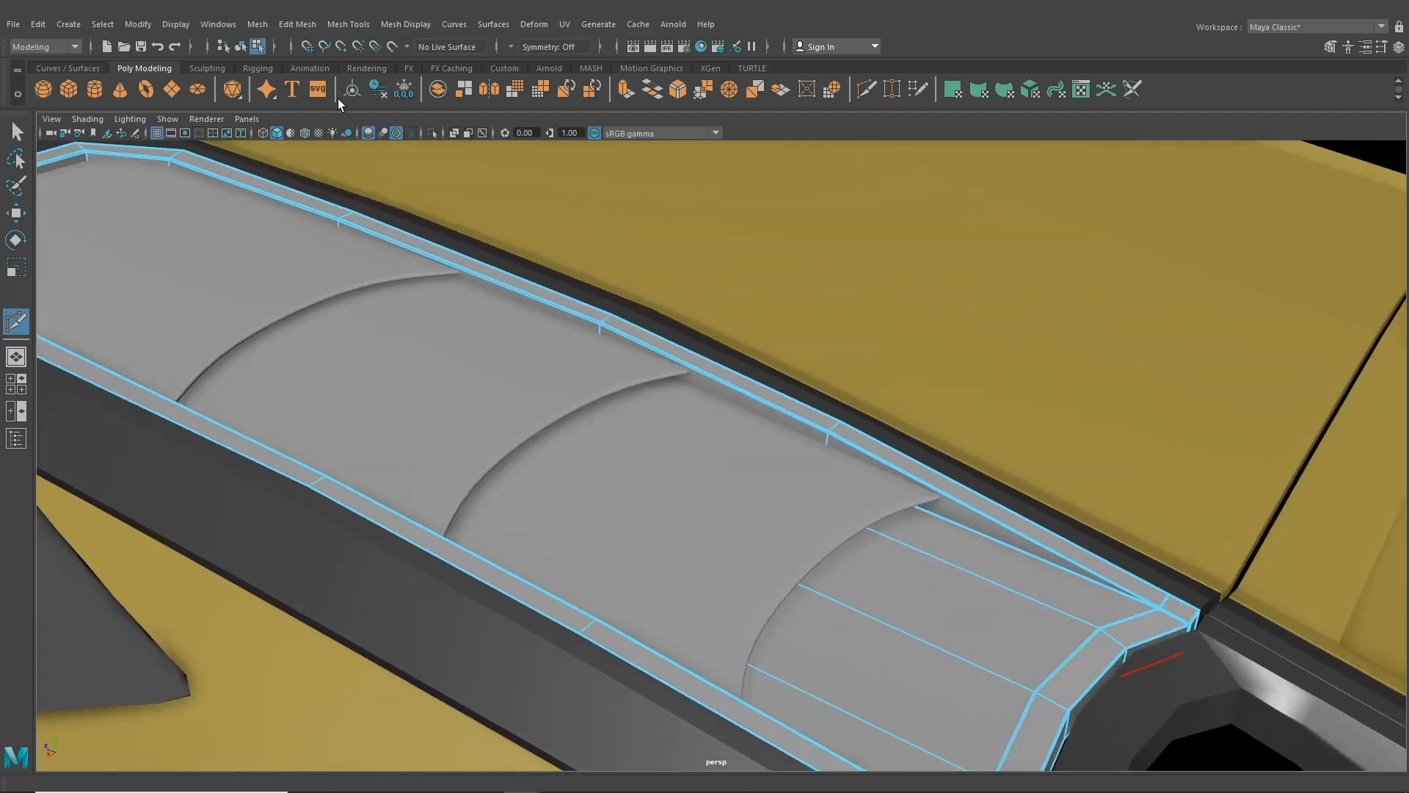
# - Insert a supporting edge loop near the top of the insert's downward-extruded outer border
pyautogui.click(339, 25)
pyautogui.click(360, 130)
pyautogui.keyDown('alt'); pyautogui.moveTo(563, 261); pyautogui.dragTo(596, 373); pyautogui.keyUp('alt')
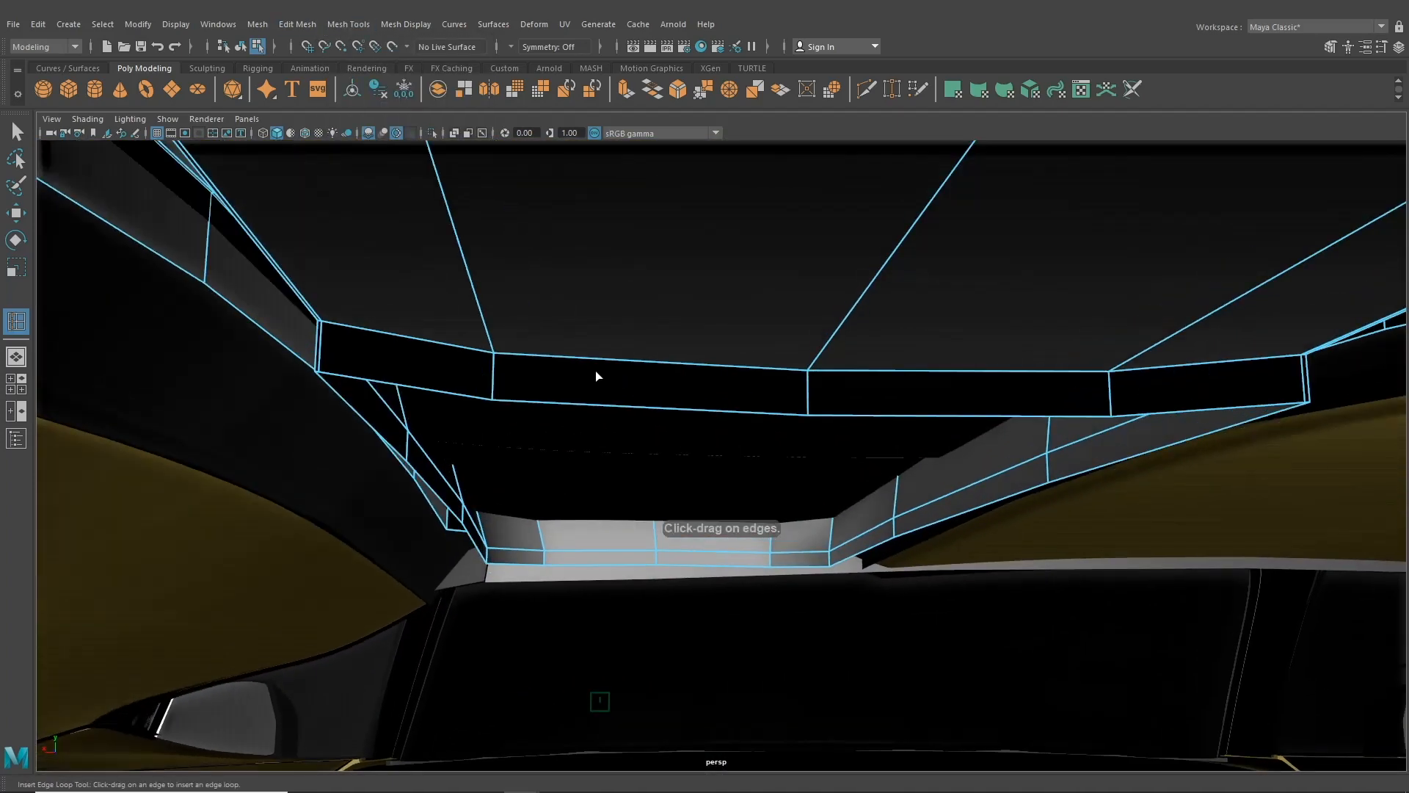
pyautogui.moveTo(495, 363); pyautogui.dragTo(501, 453)
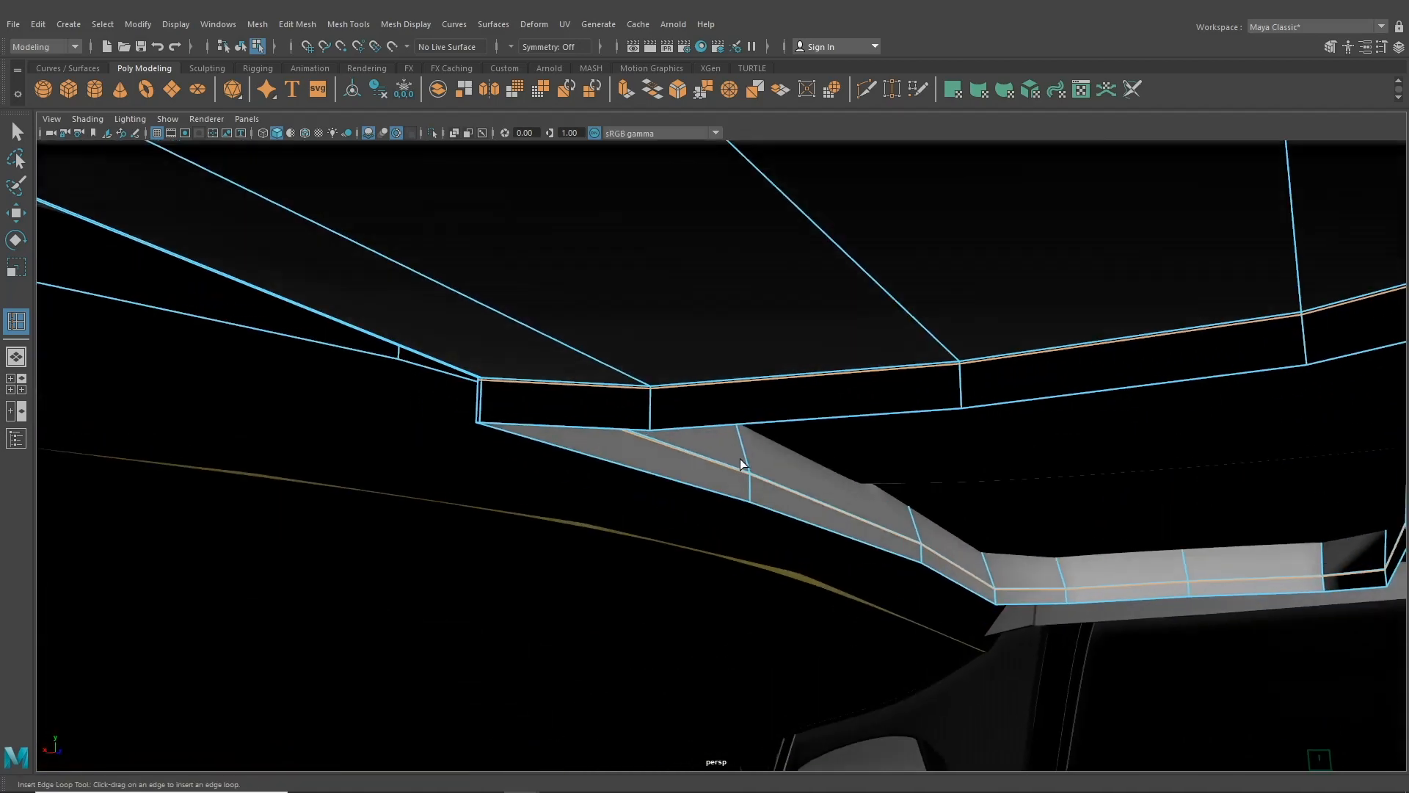
# - Leave the edge loop tool, display the vent insert in smooth preview, and deselect it
pyautogui.keyDown('alt'); pyautogui.moveTo(738, 424); pyautogui.dragTo(327, 478); pyautogui.keyUp('alt')
pyautogui.keyDown('alt'); pyautogui.moveTo(328, 478); pyautogui.dragTo(371, 477, button='middle'); pyautogui.keyUp('alt')
pyautogui.scroll(-4, 371, 477)
pyautogui.keyDown('alt'); pyautogui.moveTo(453, 475); pyautogui.dragTo(568, 484); pyautogui.keyUp('alt')
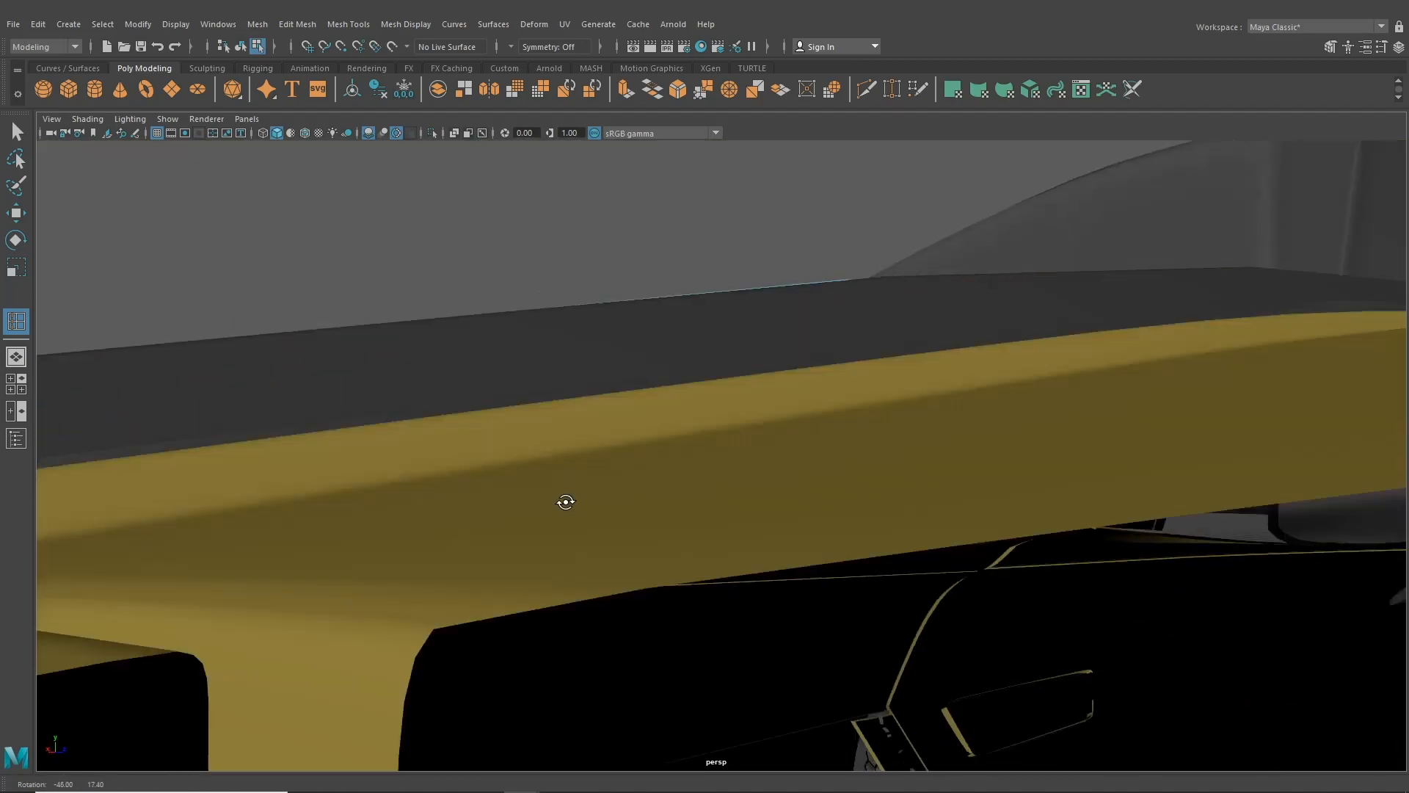
pyautogui.press('q')
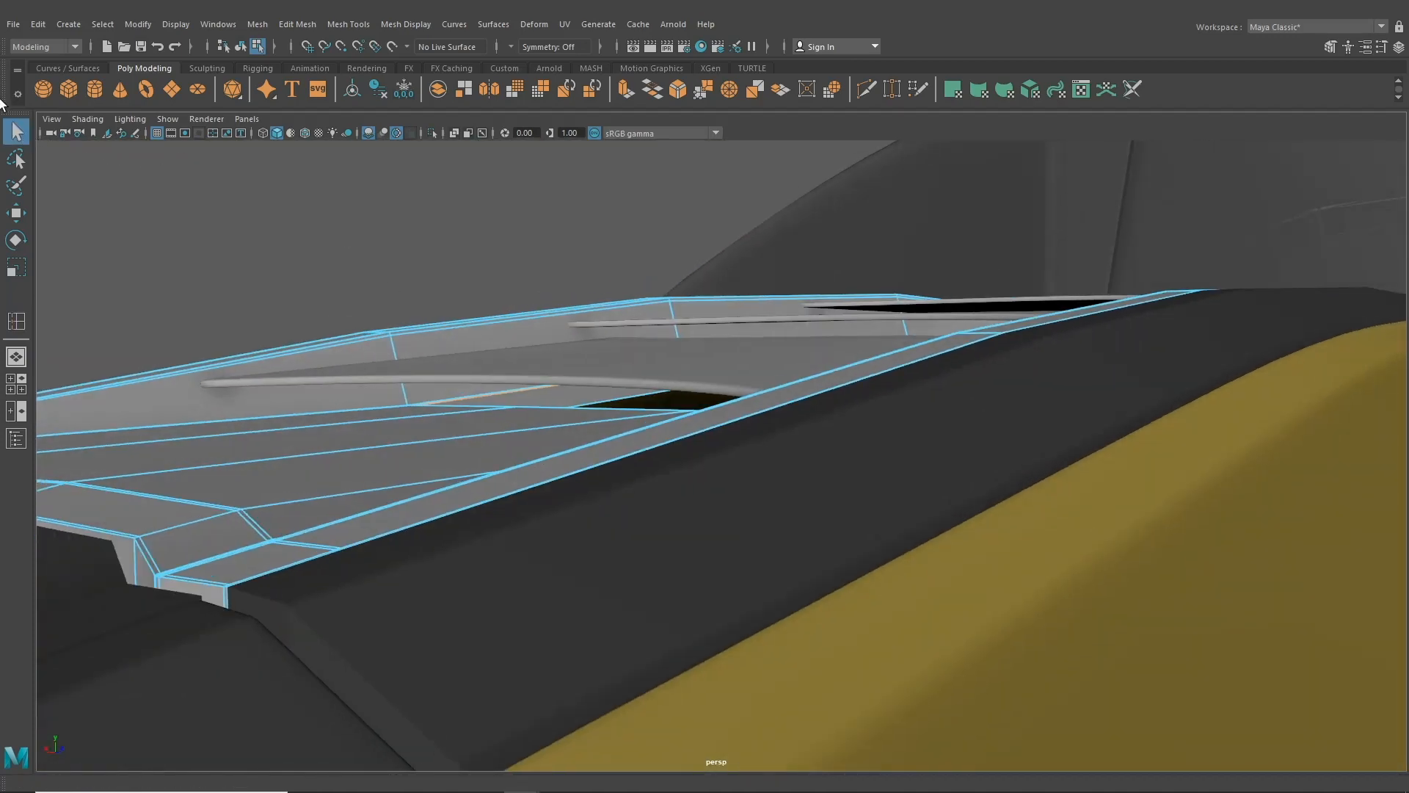
pyautogui.press('3')
pyautogui.click(433, 277)
pyautogui.scroll(-3, 438, 279)
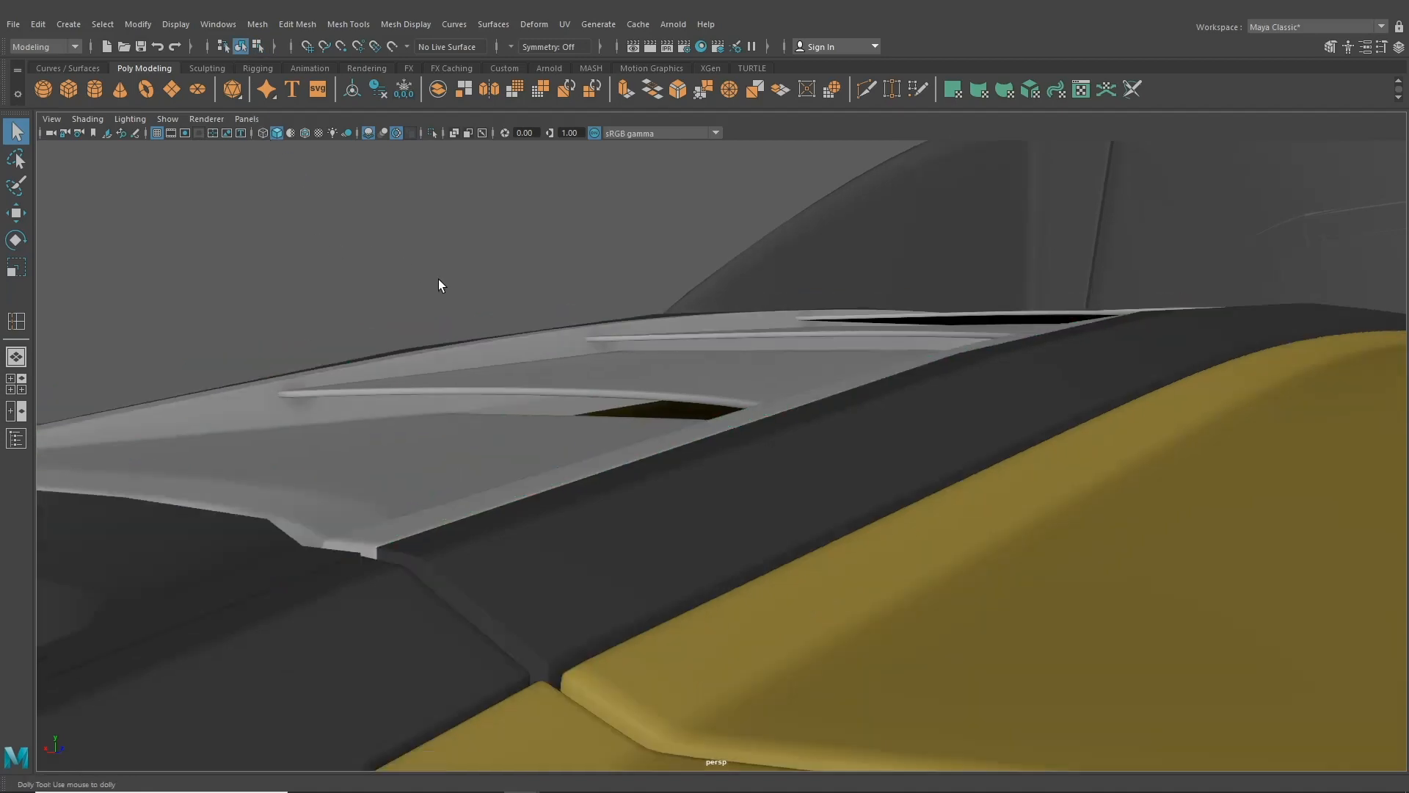
# - Switch the dark surround of the black opening to smooth preview and check it against the neighbouring frame
pyautogui.keyDown('alt'); pyautogui.moveTo(438, 278); pyautogui.dragTo(625, 409); pyautogui.keyUp('alt')
pyautogui.keyDown('alt'); pyautogui.moveTo(710, 404); pyautogui.dragTo(537, 211, button='middle'); pyautogui.keyUp('alt')
pyautogui.scroll(-1, 538, 211)
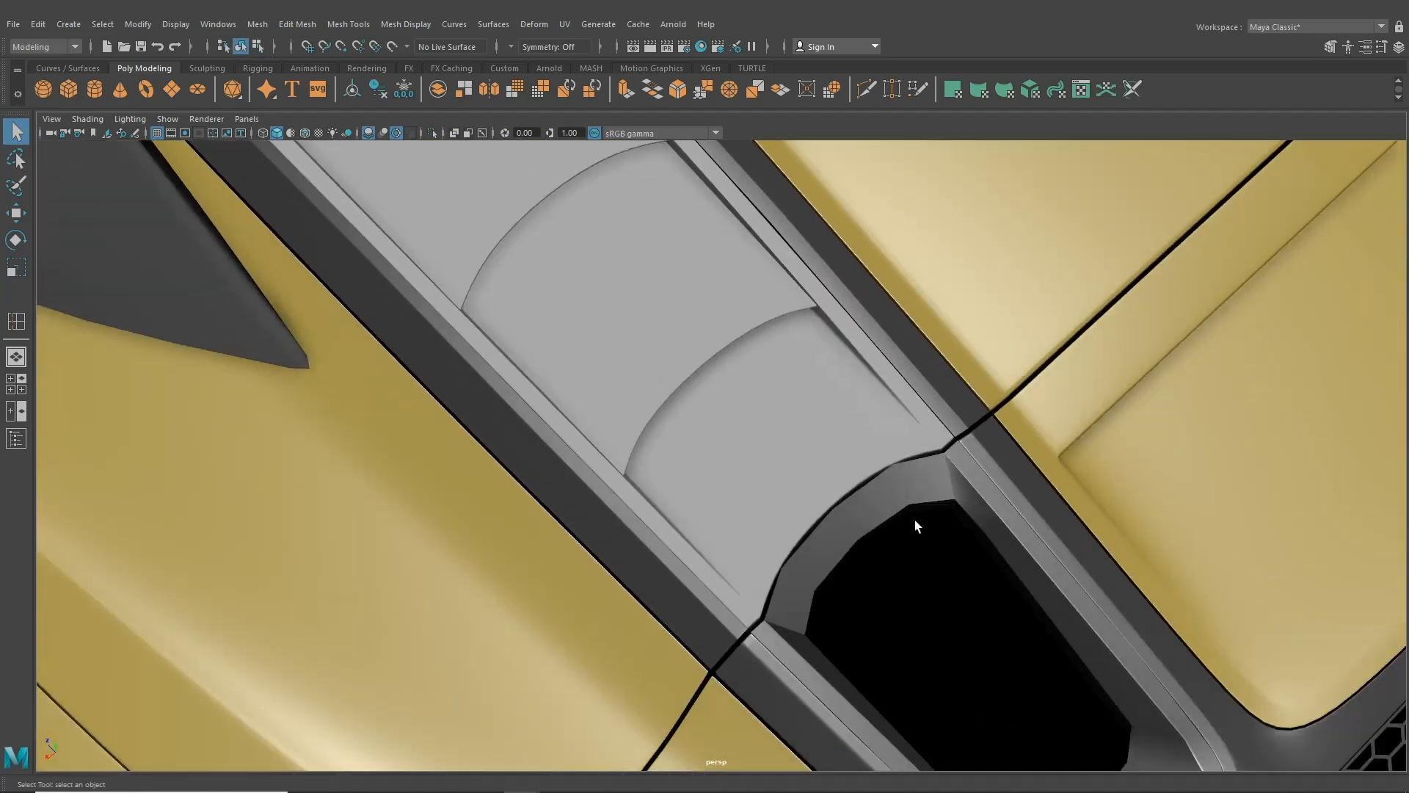
pyautogui.click(879, 496)
pyautogui.press('3')
pyautogui.scroll(-3, 879, 508)
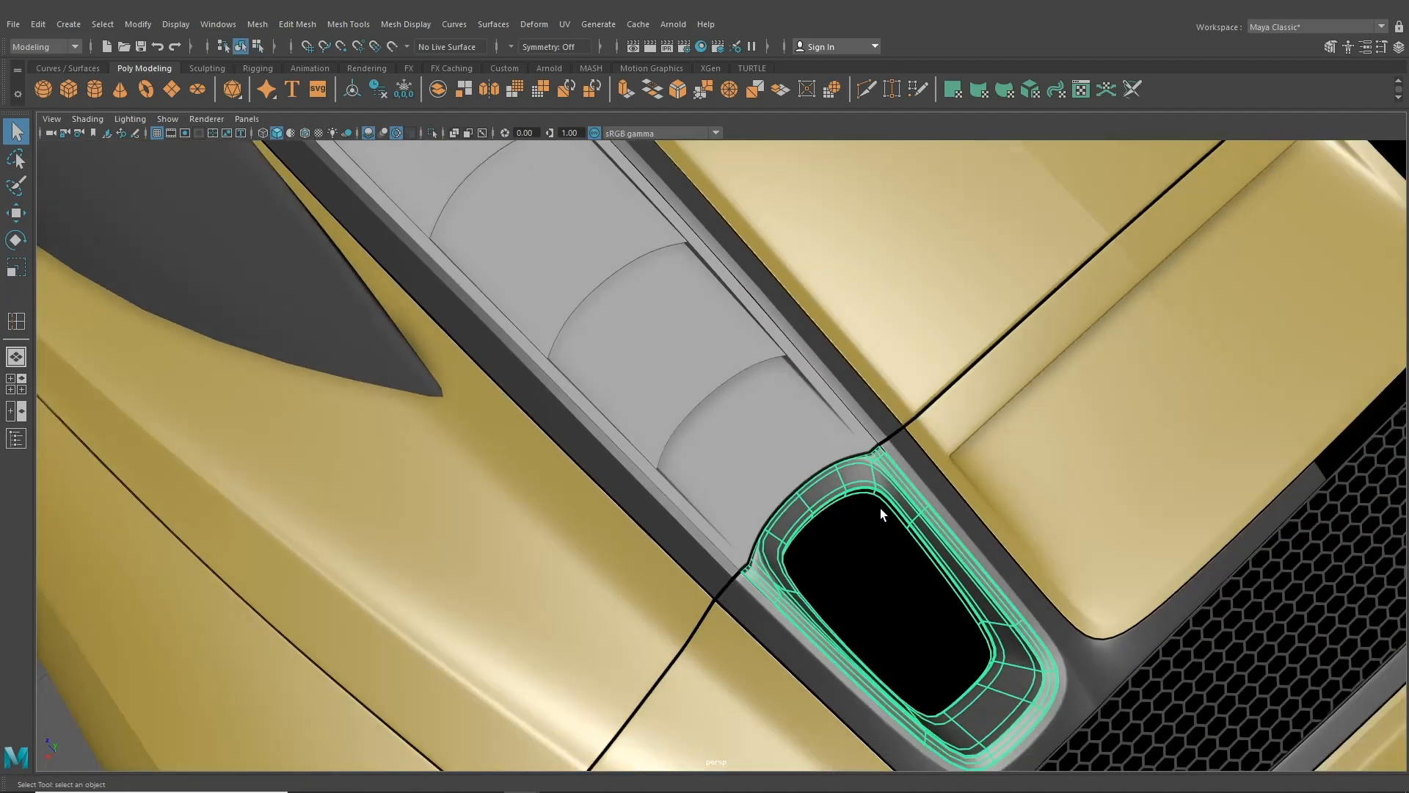
pyautogui.scroll(-4, 879, 508)
pyautogui.click(478, 579)
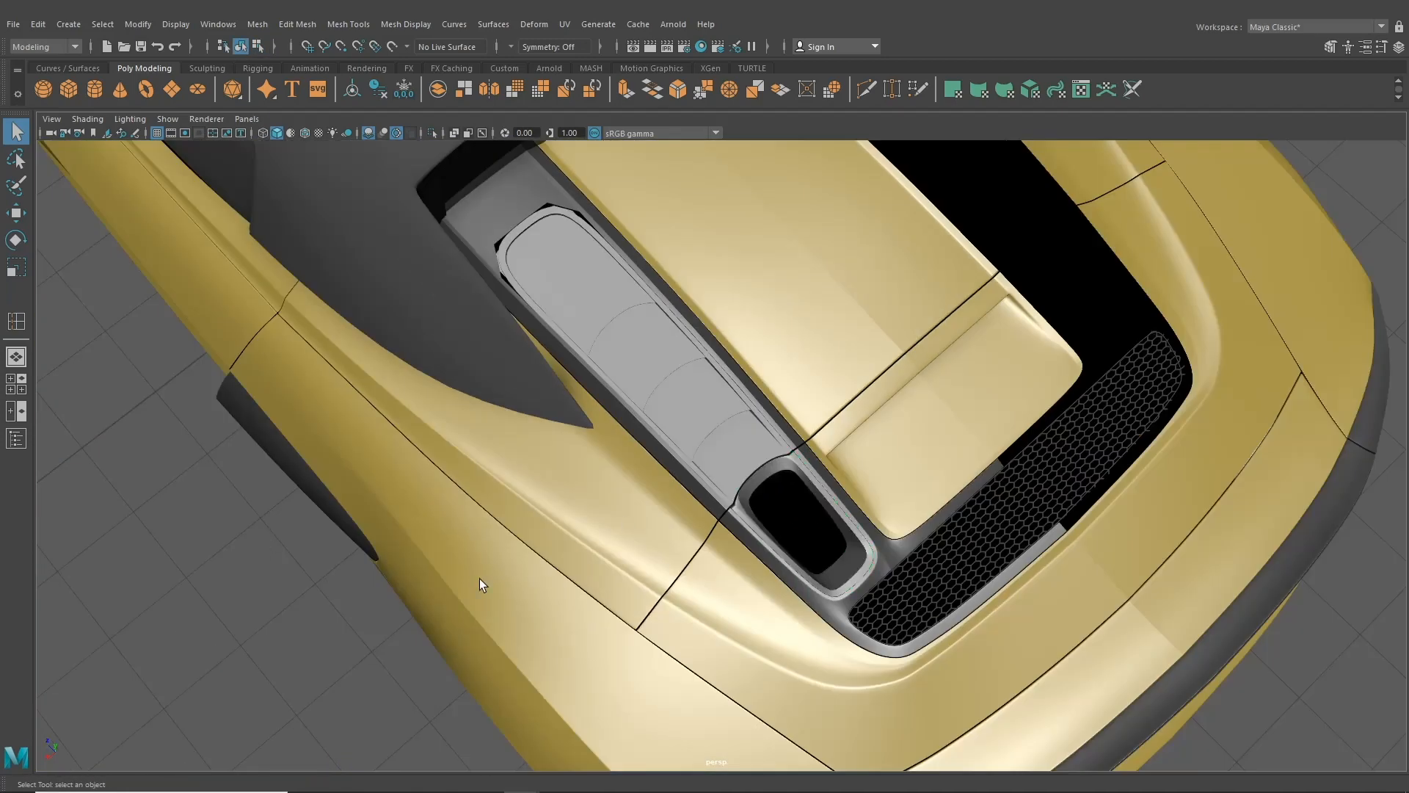
pyautogui.keyDown('alt'); pyautogui.moveTo(478, 579); pyautogui.dragTo(568, 527); pyautogui.keyUp('alt')
pyautogui.click(625, 233)
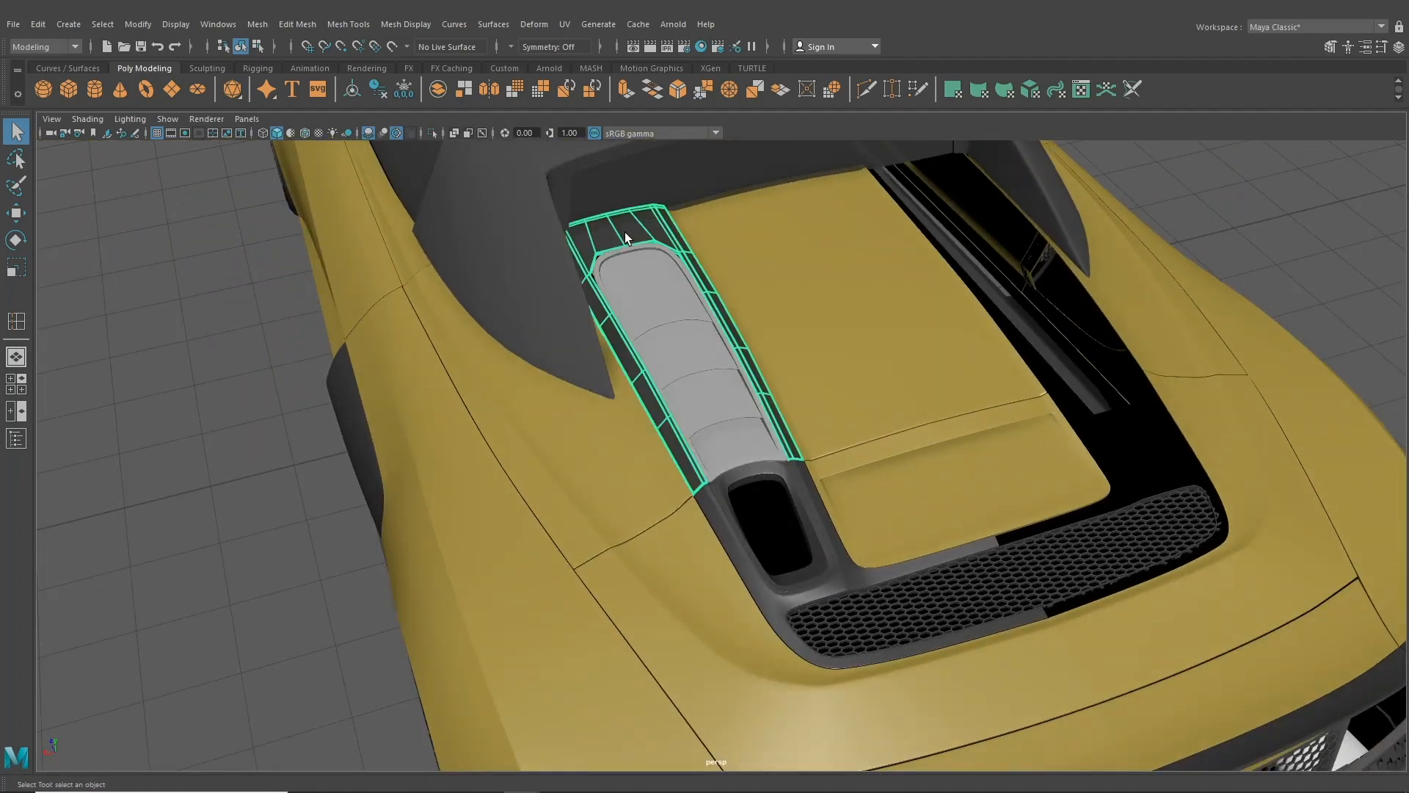
pyautogui.click(233, 407)
# - Return the black opening's surround to unsmoothed display and examine its corner beside the panel gap
pyautogui.keyDown('alt'); pyautogui.moveTo(232, 407); pyautogui.dragTo(904, 491); pyautogui.keyUp('alt')
pyautogui.keyDown('alt'); pyautogui.moveTo(904, 490); pyautogui.dragTo(777, 486, button='middle'); pyautogui.keyUp('alt')
pyautogui.scroll(3, 778, 486)
pyautogui.keyDown('alt'); pyautogui.moveTo(778, 486); pyautogui.dragTo(861, 535); pyautogui.keyUp('alt')
pyautogui.keyDown('alt'); pyautogui.moveTo(861, 535); pyautogui.dragTo(689, 455, button='middle'); pyautogui.keyUp('alt')
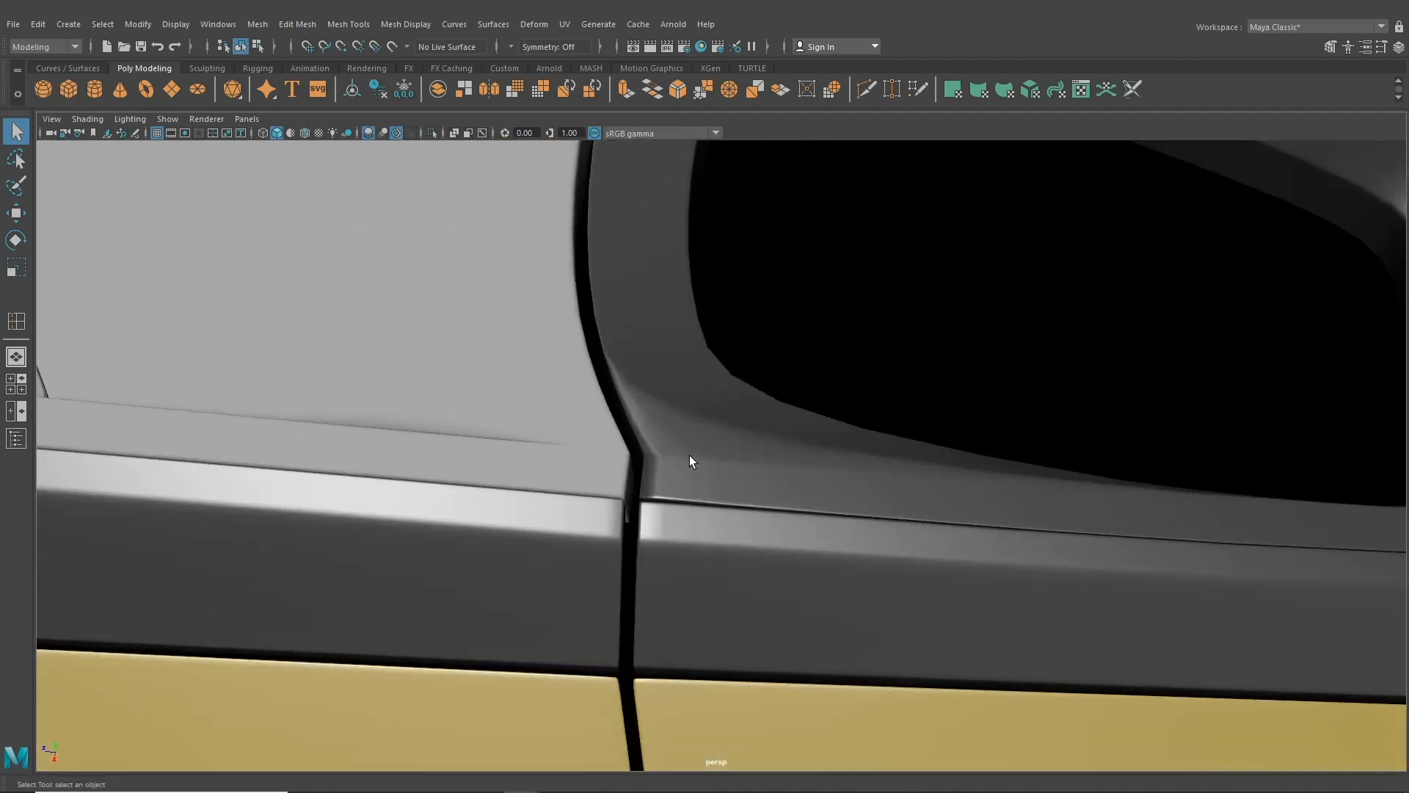
pyautogui.scroll(3, 653, 436)
pyautogui.click(644, 466)
pyautogui.press('1')
pyautogui.scroll(6, 647, 466)
pyautogui.keyDown('alt'); pyautogui.moveTo(647, 467); pyautogui.dragTo(668, 470); pyautogui.keyUp('alt')
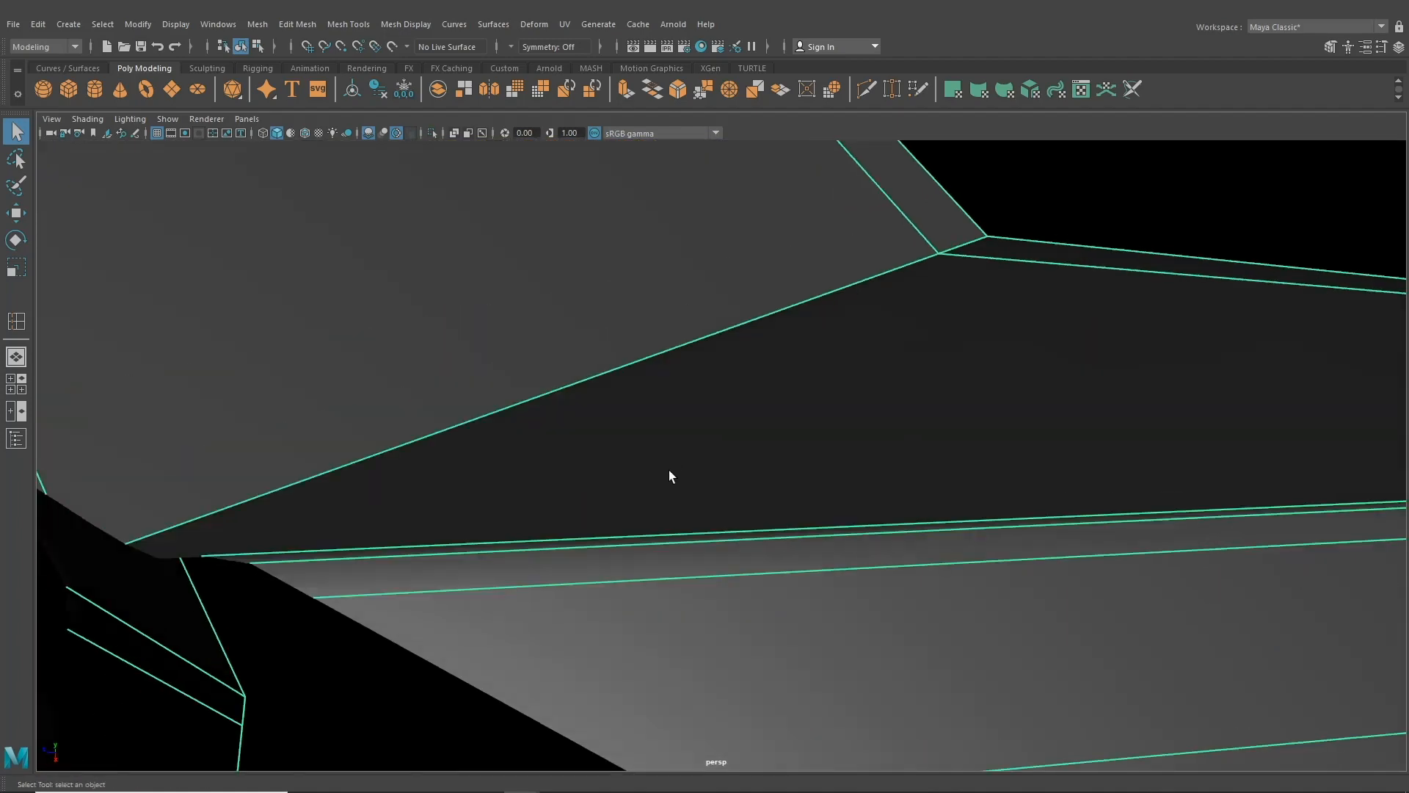
pyautogui.scroll(-6, 673, 469)
pyautogui.scroll(3, 646, 461)
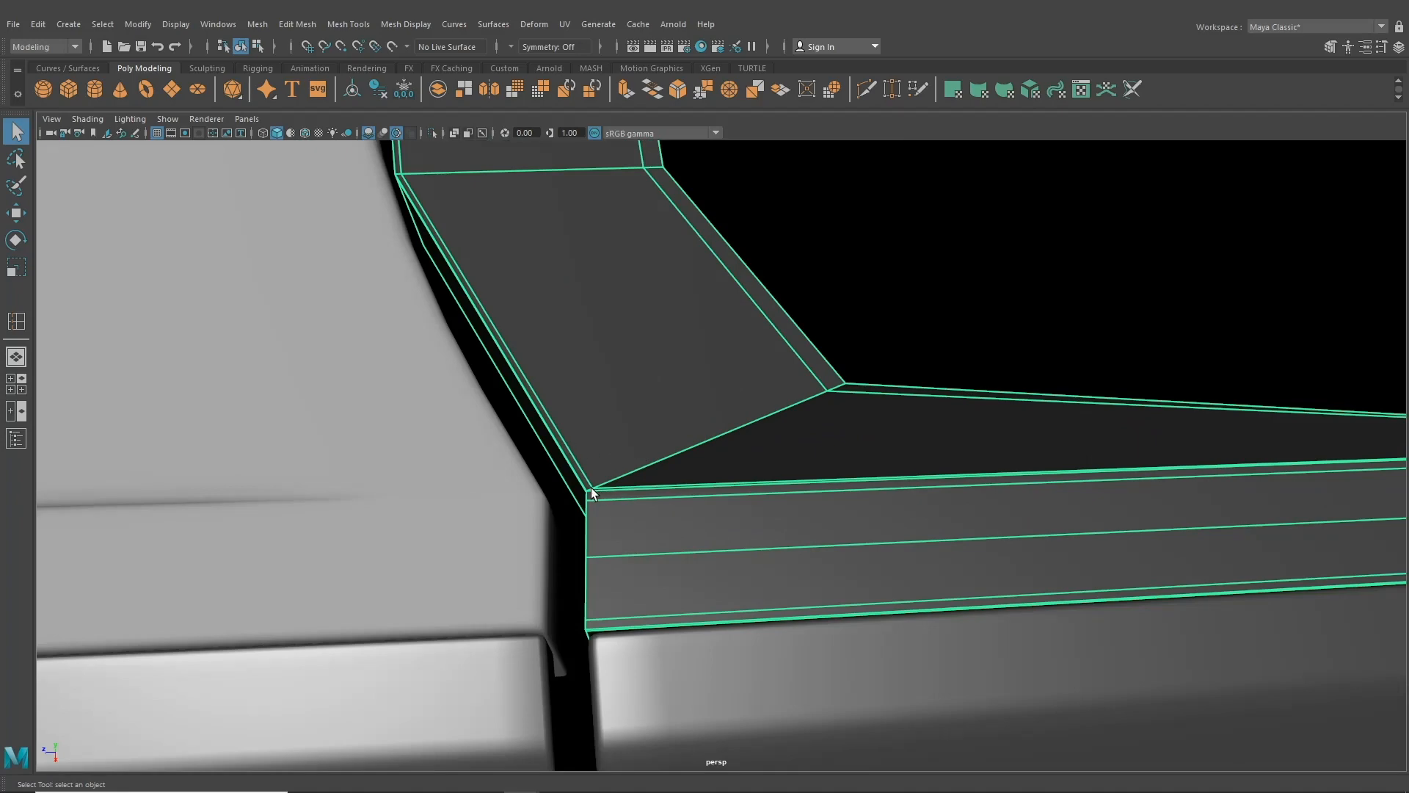
pyautogui.keyDown('alt'); pyautogui.moveTo(601, 548); pyautogui.dragTo(562, 460); pyautogui.keyUp('alt')
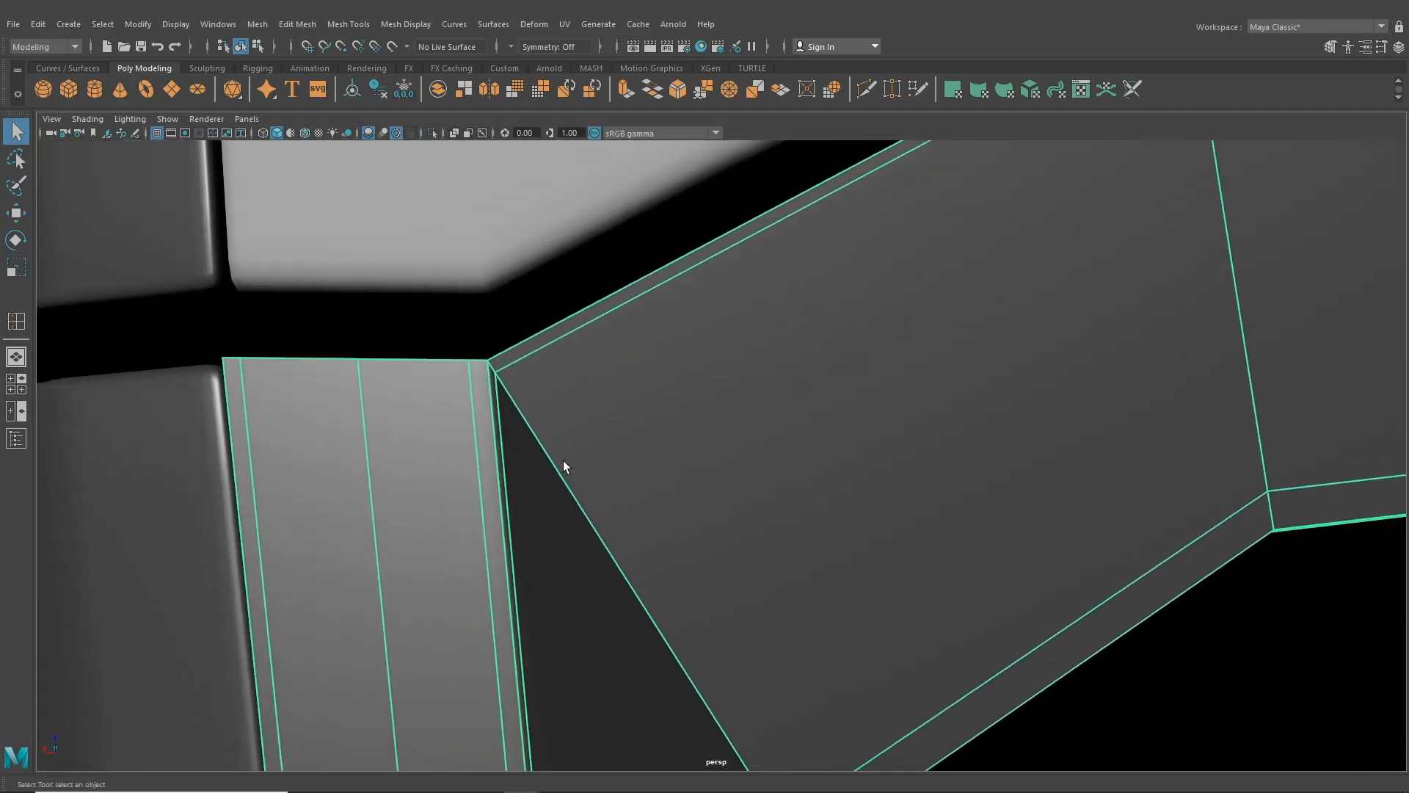
# - Try to insert an edge loop across the surround's side strip close to its end at the panel gap
pyautogui.click(349, 24)
pyautogui.click(385, 135)
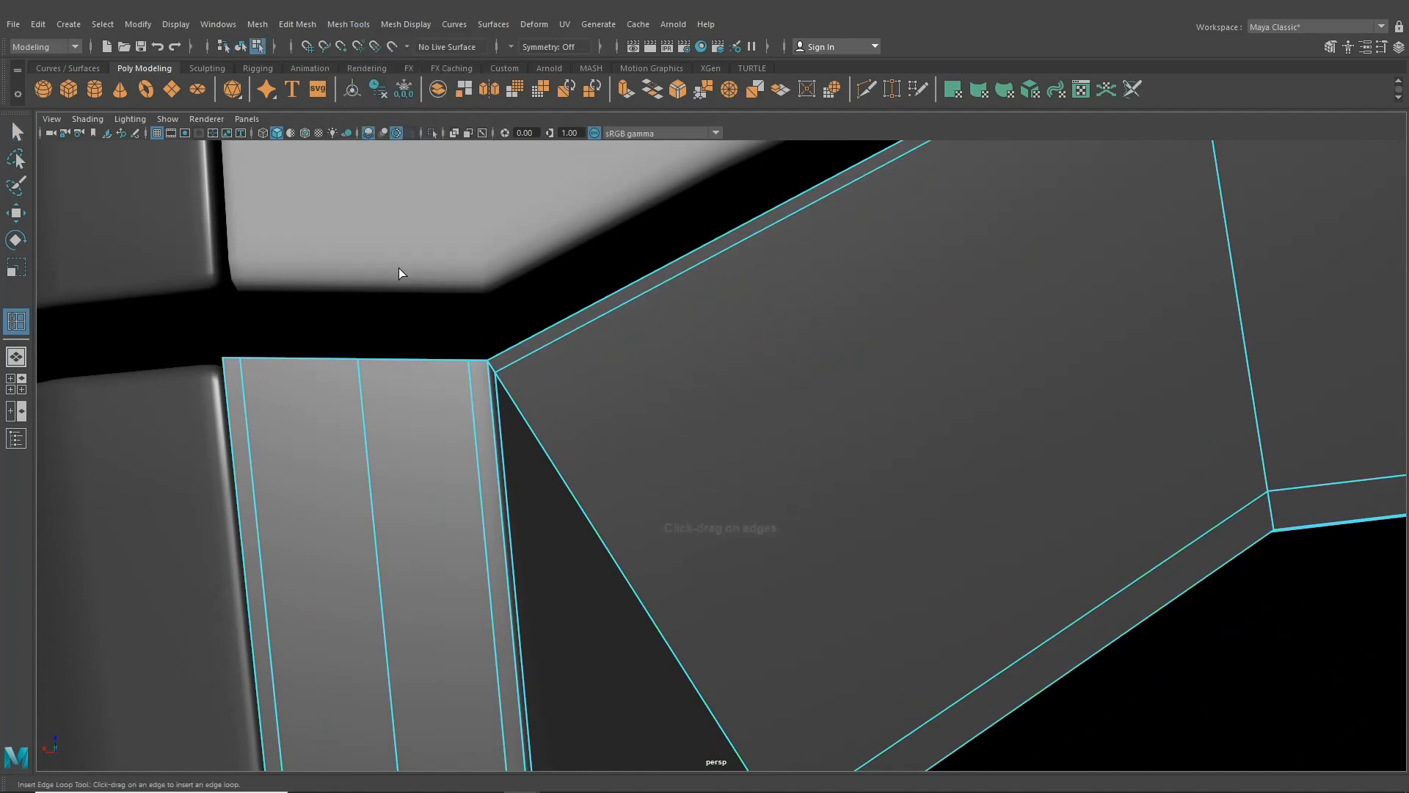
pyautogui.click(359, 372)
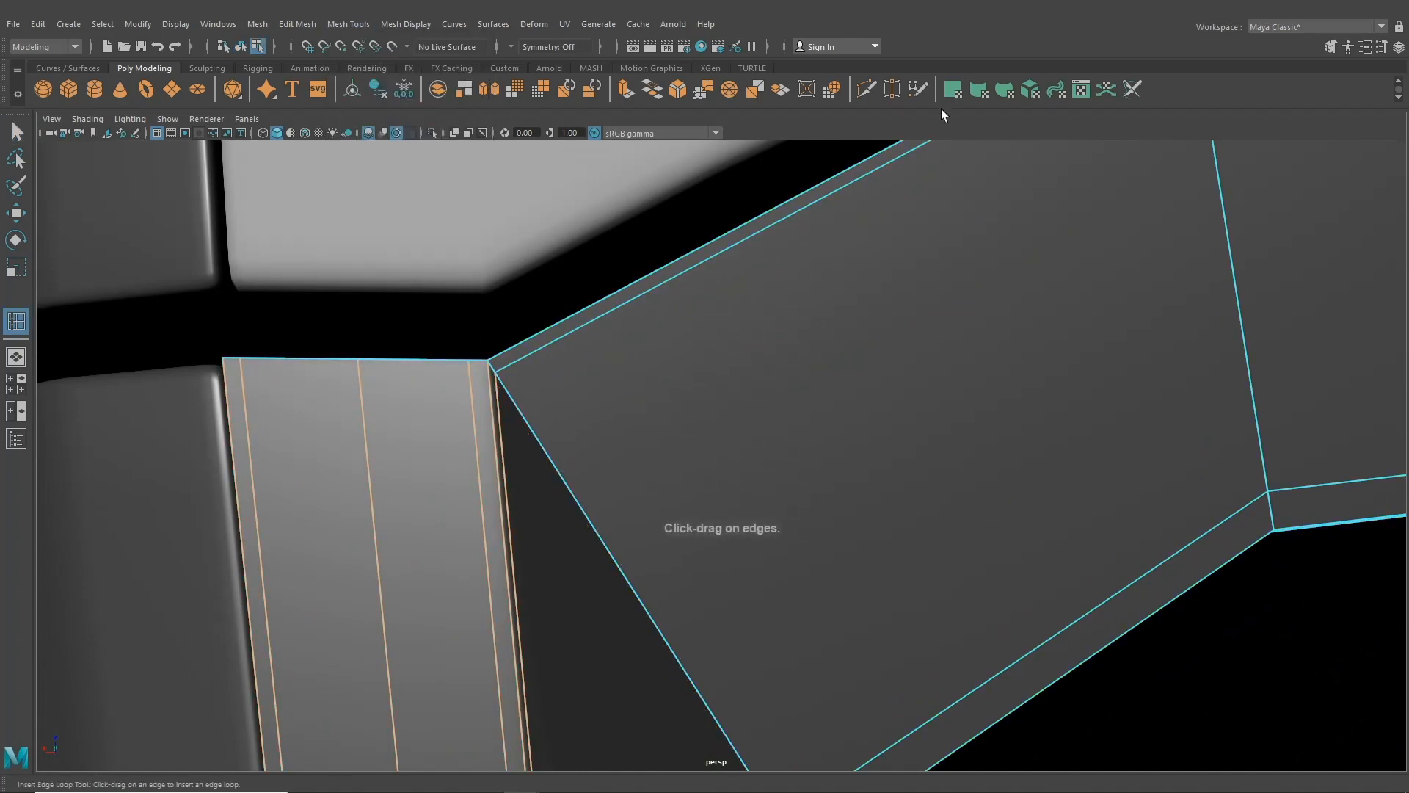
# - Cut a short supporting edge with Multi-Cut across the narrow inner band of the surround's side strip, ending at the corner
pyautogui.click(867, 89)
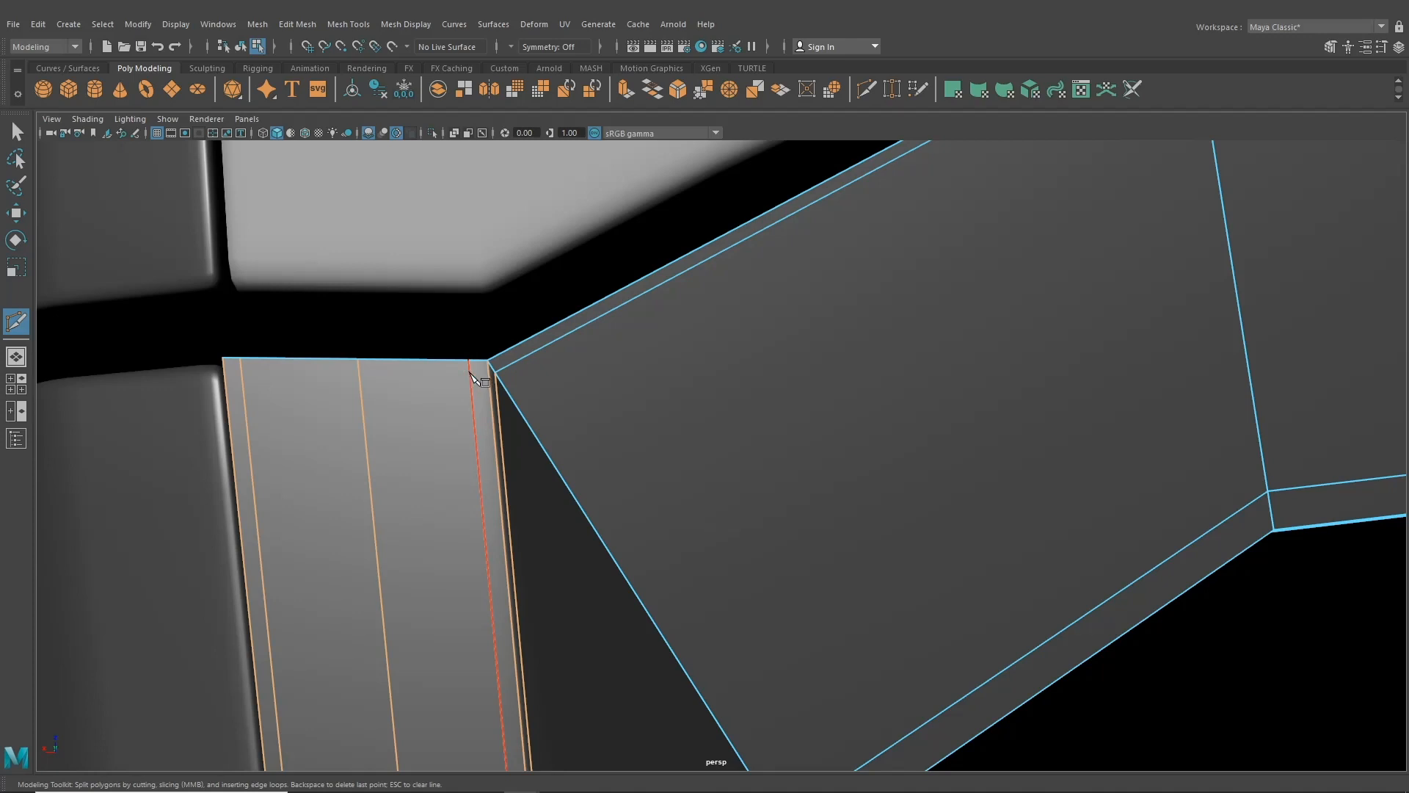
pyautogui.scroll(3, 475, 377)
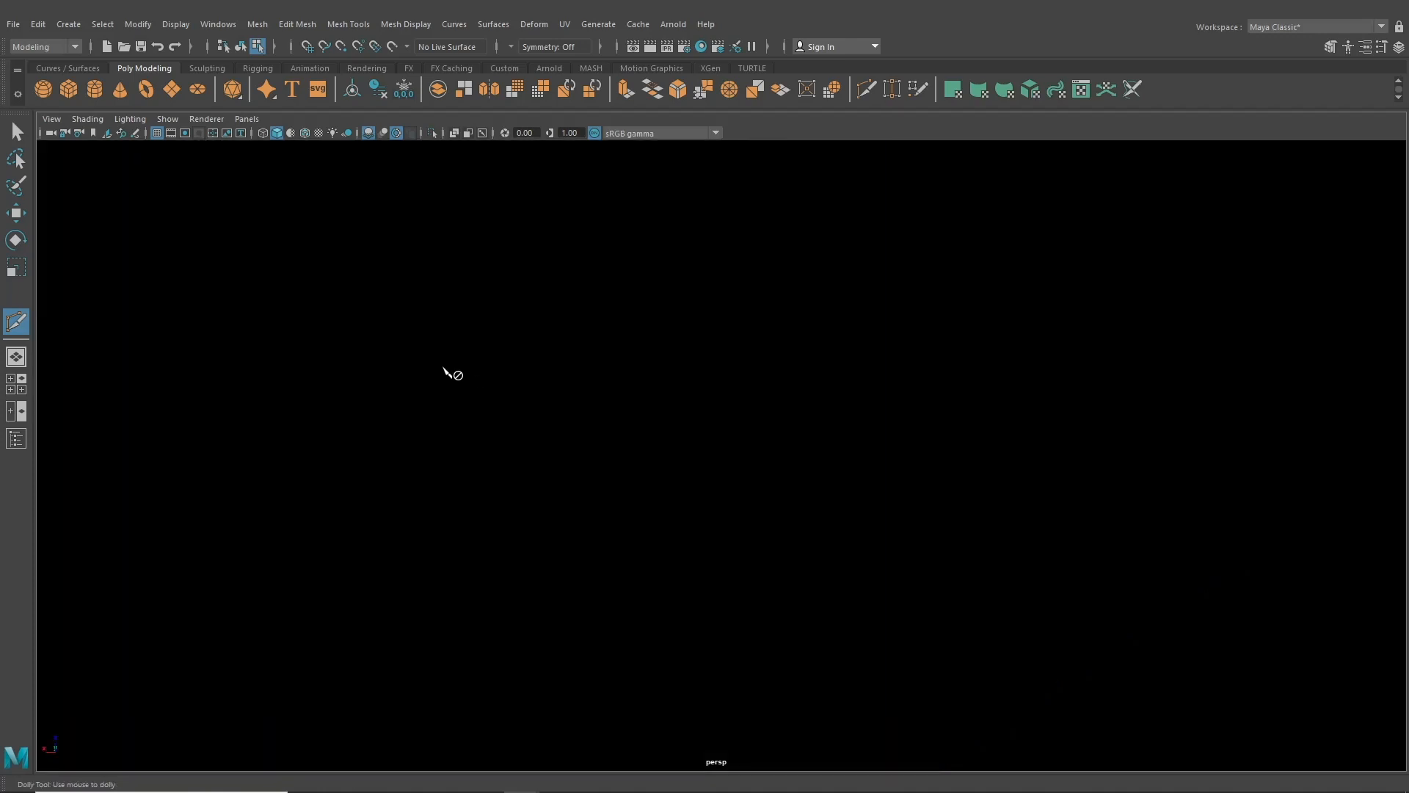
pyautogui.scroll(-2, 446, 370)
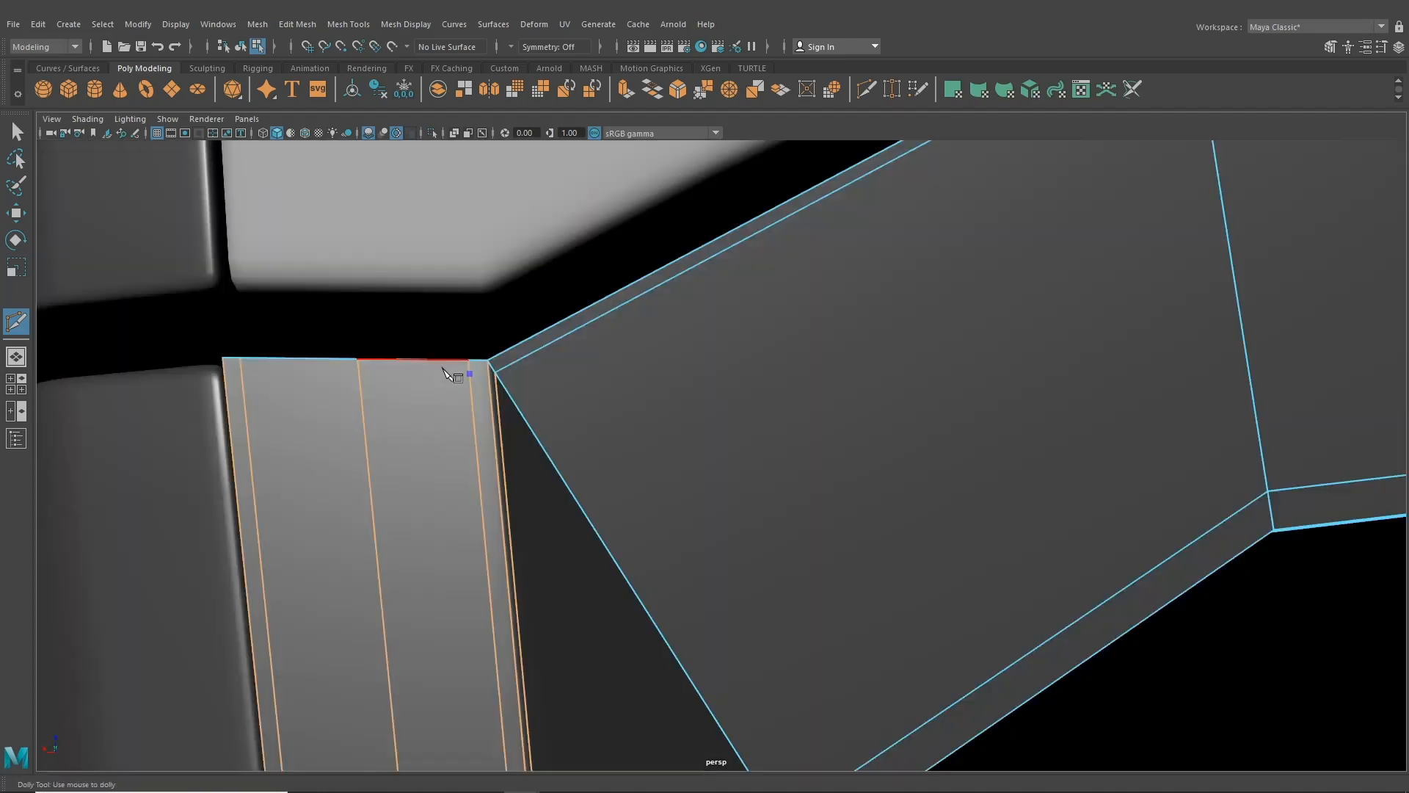
pyautogui.rightClick(512, 384)
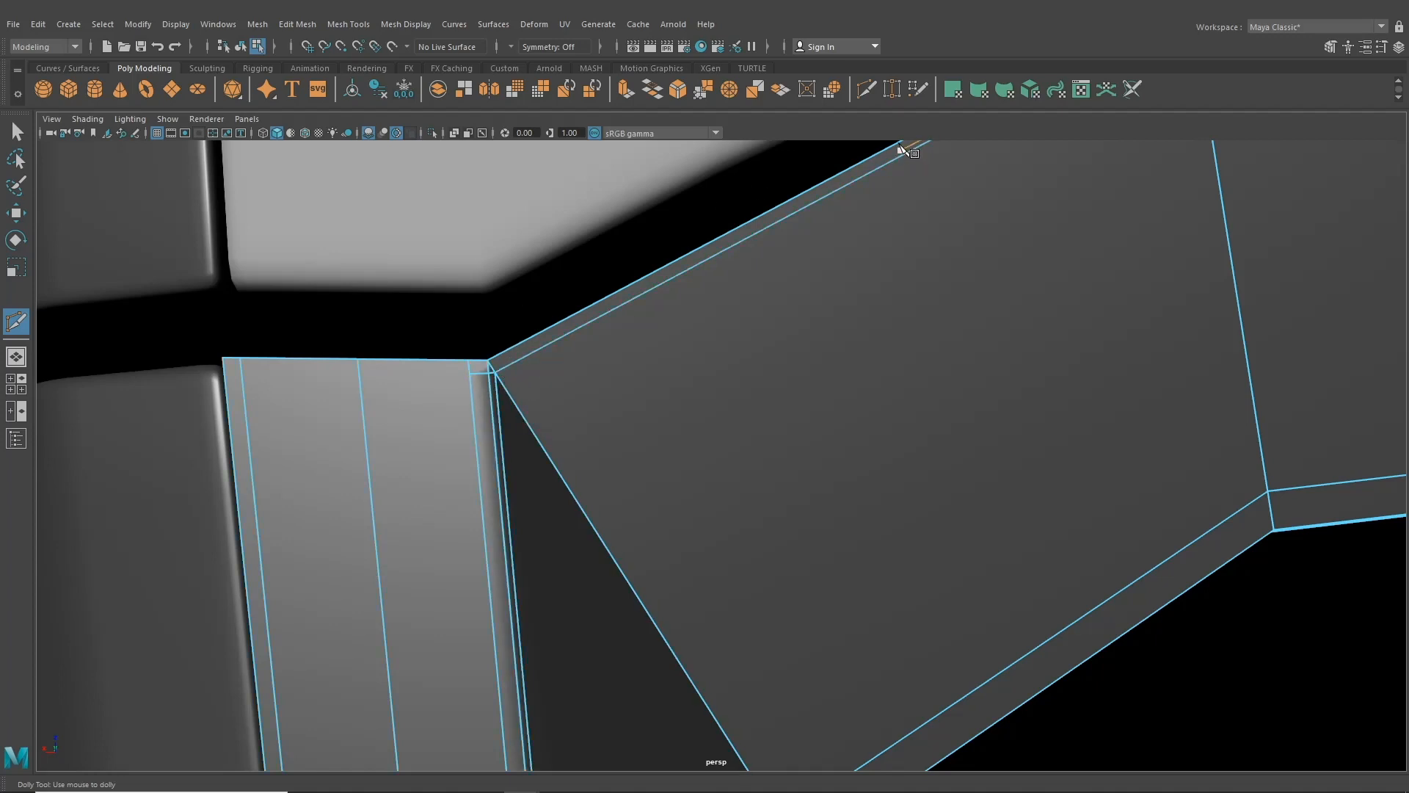
# - Use Target Weld to merge the new cut's end vertex into the neighbouring corner vertex of the surround
pyautogui.click(895, 93)
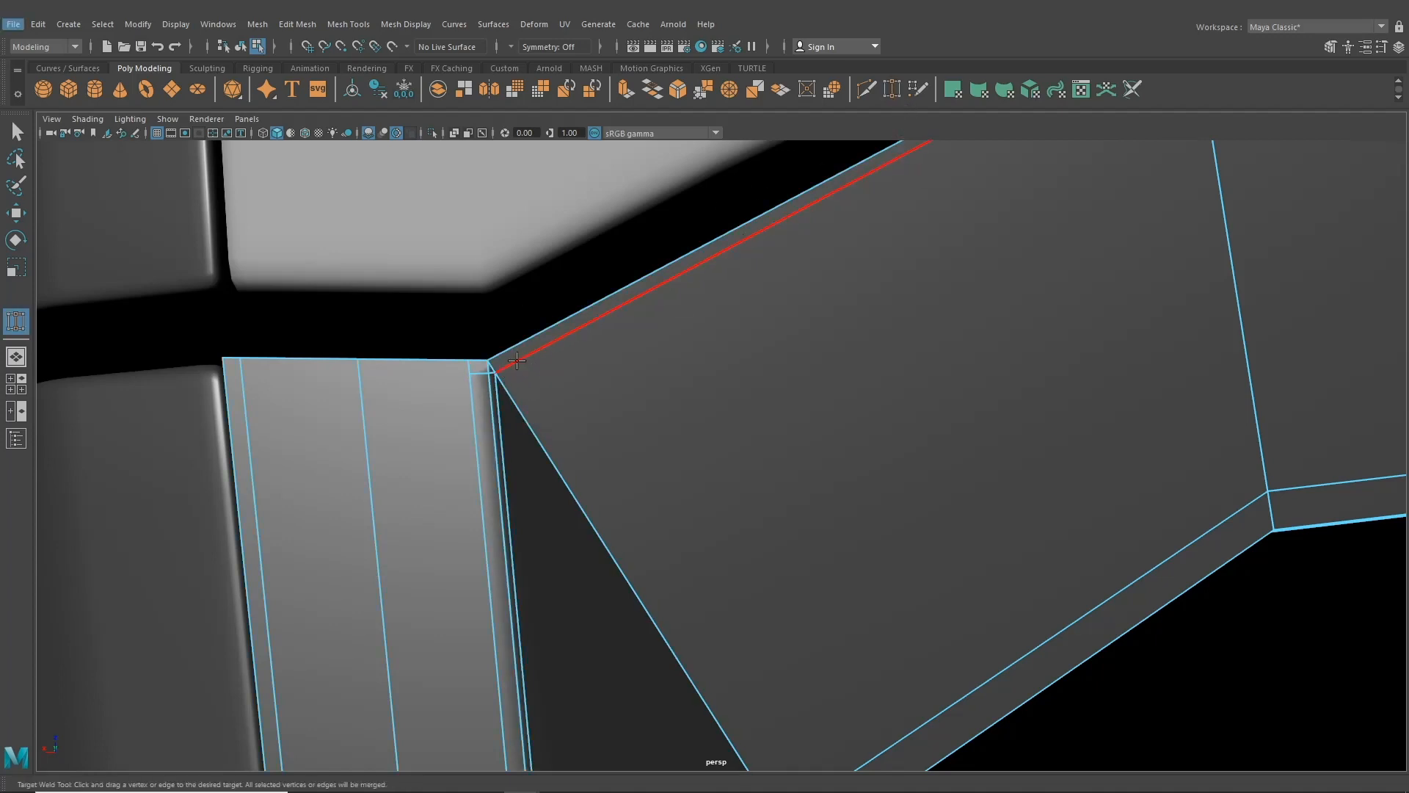
pyautogui.click(16, 132)
pyautogui.moveTo(497, 350); pyautogui.dragTo(446, 351, button='right')
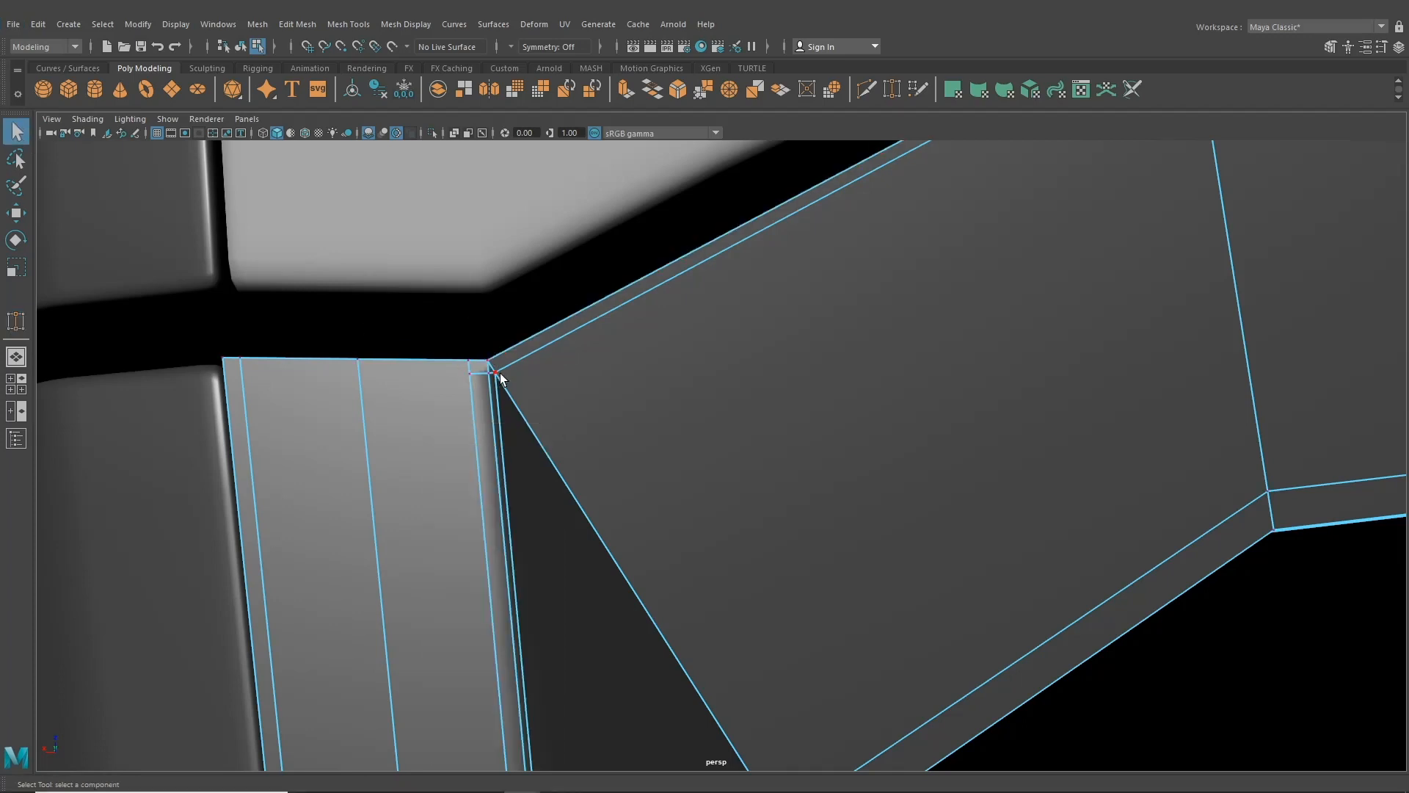
pyautogui.click(895, 91)
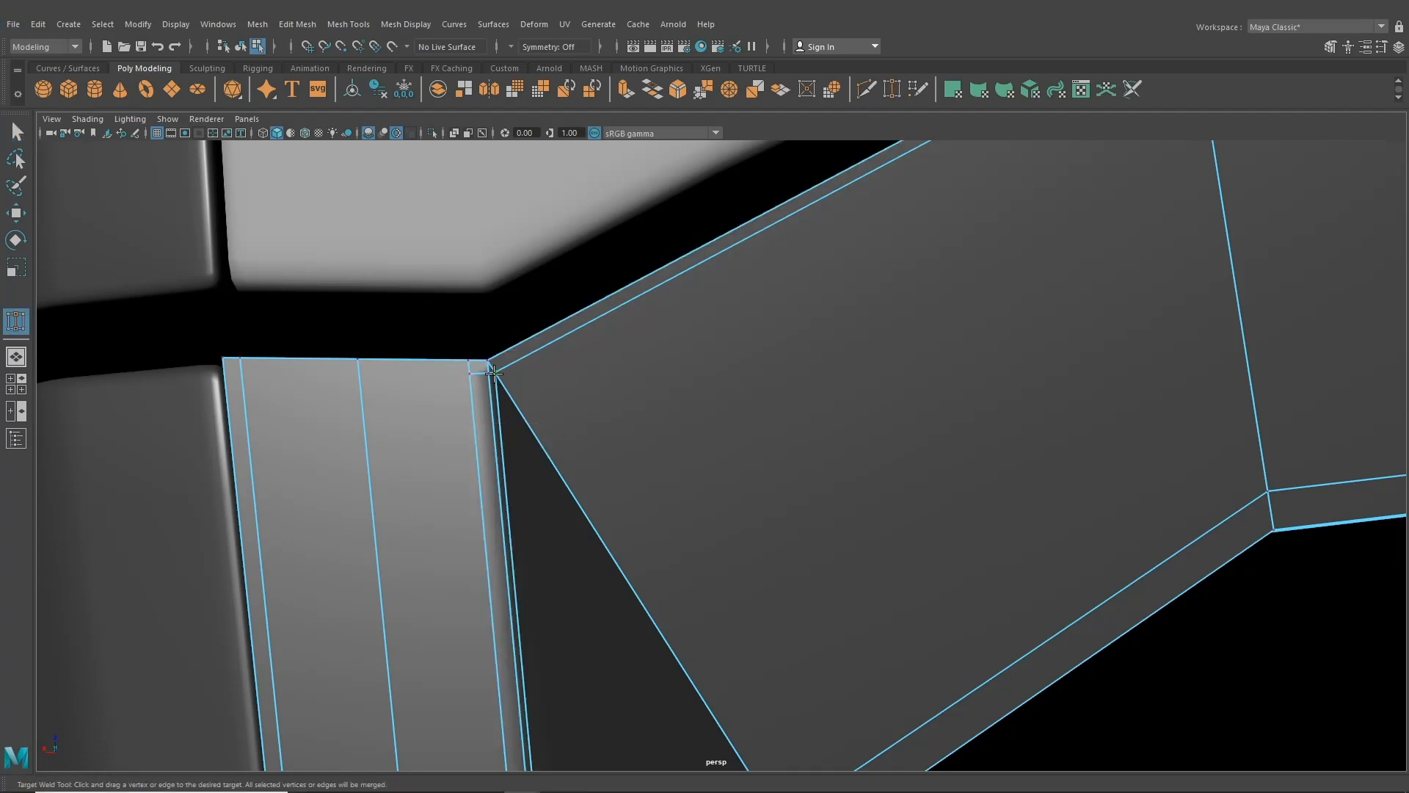
pyautogui.scroll(-5, 544, 400)
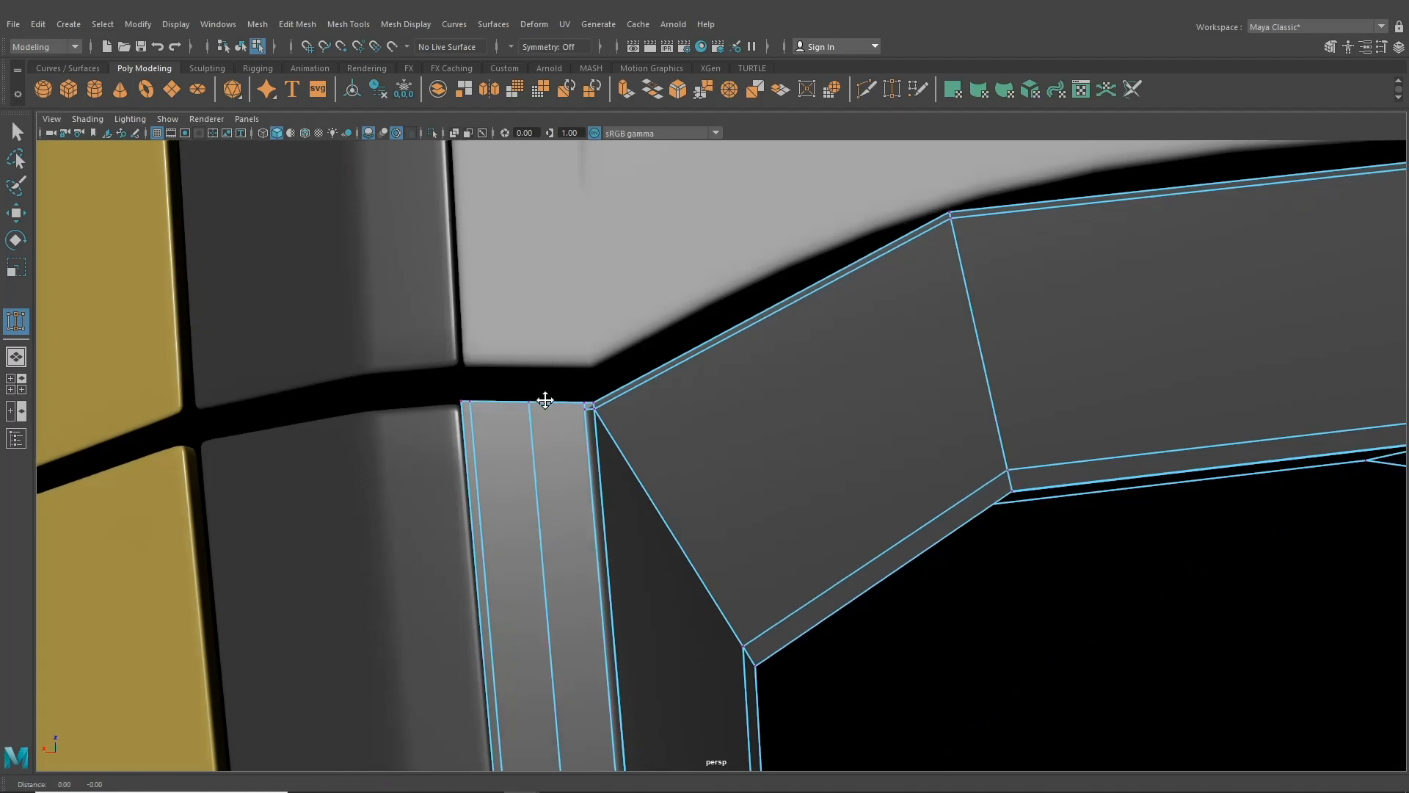
# - Insert an edge loop near the side strip's end and connect it to the corner cut with Multi-Cut
pyautogui.click(349, 24)
pyautogui.click(370, 134)
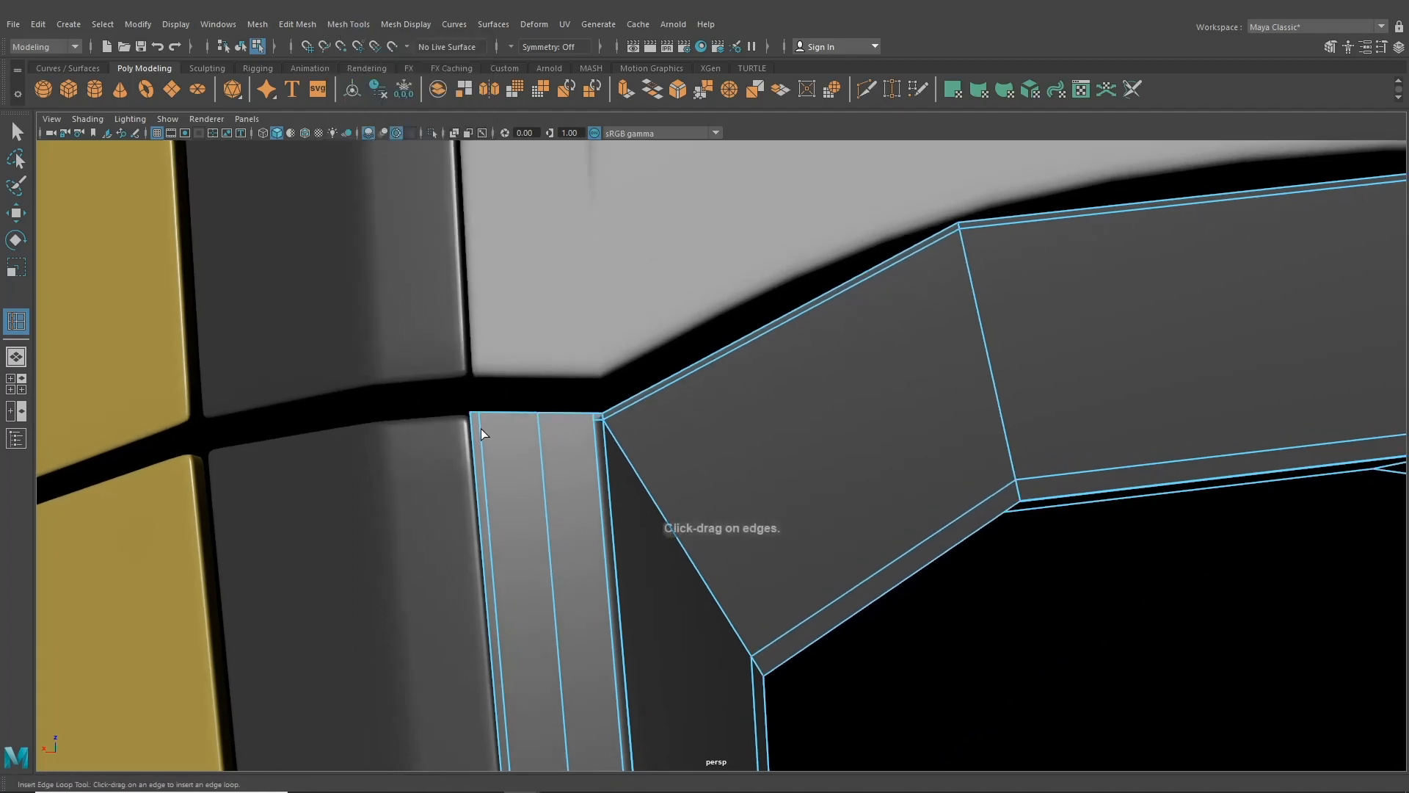
pyautogui.click(866, 91)
pyautogui.keyDown('alt'); pyautogui.moveTo(698, 270); pyautogui.dragTo(407, 370, button='right'); pyautogui.keyUp('alt')
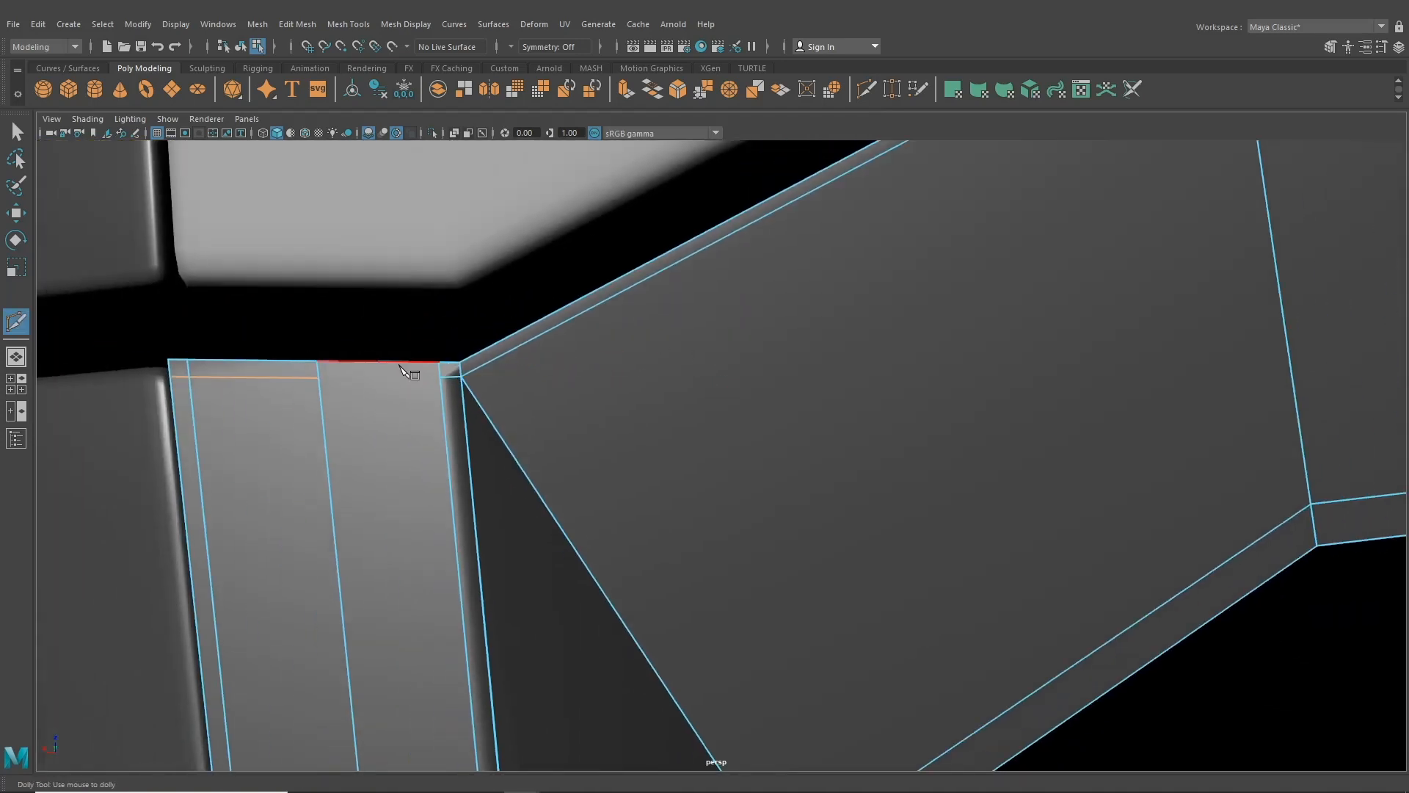
pyautogui.rightClick(450, 364)
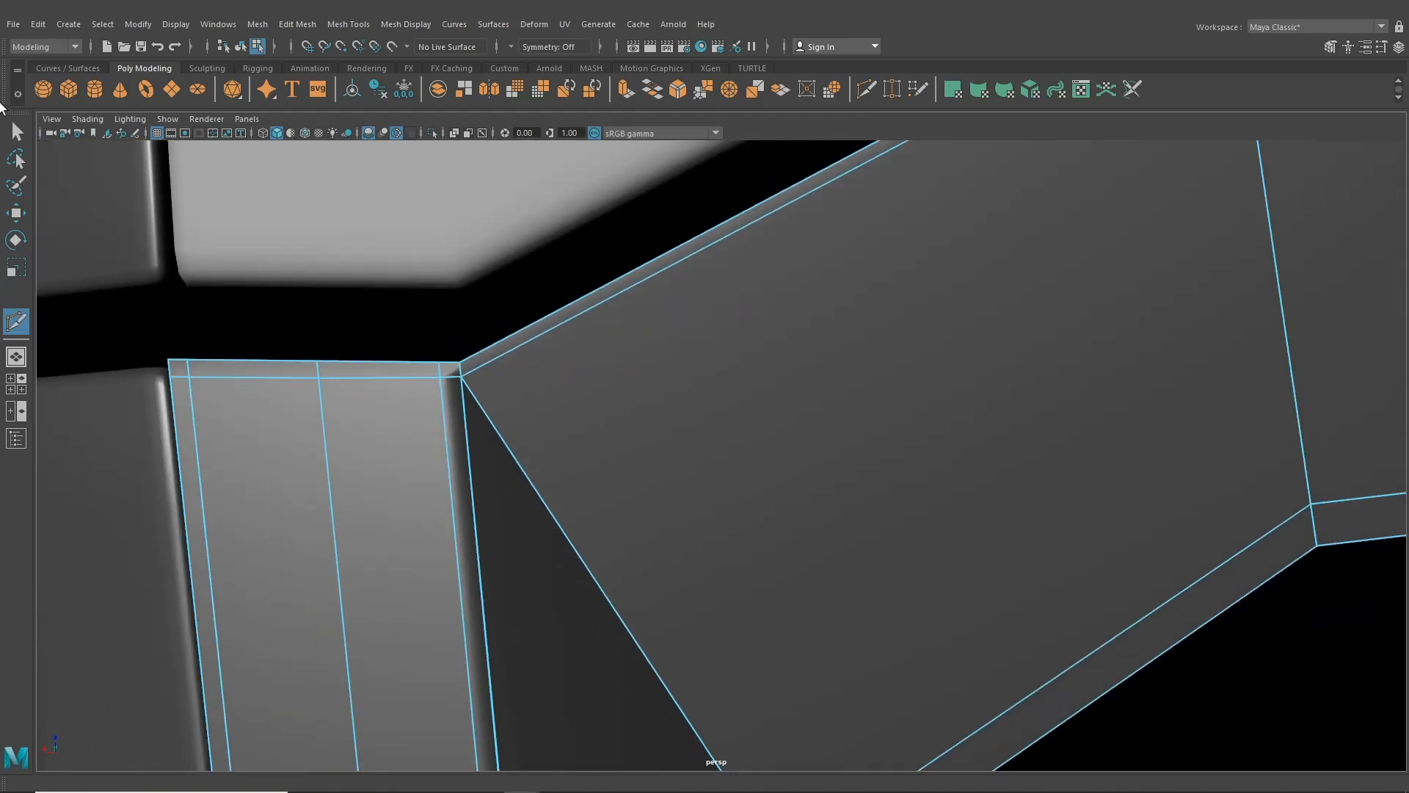
# - Leave the cutting tool, show the surround in smooth preview, and check its corner where it meets the vent insert
pyautogui.press('q')
pyautogui.click(241, 47)
pyautogui.scroll(-10, 446, 298)
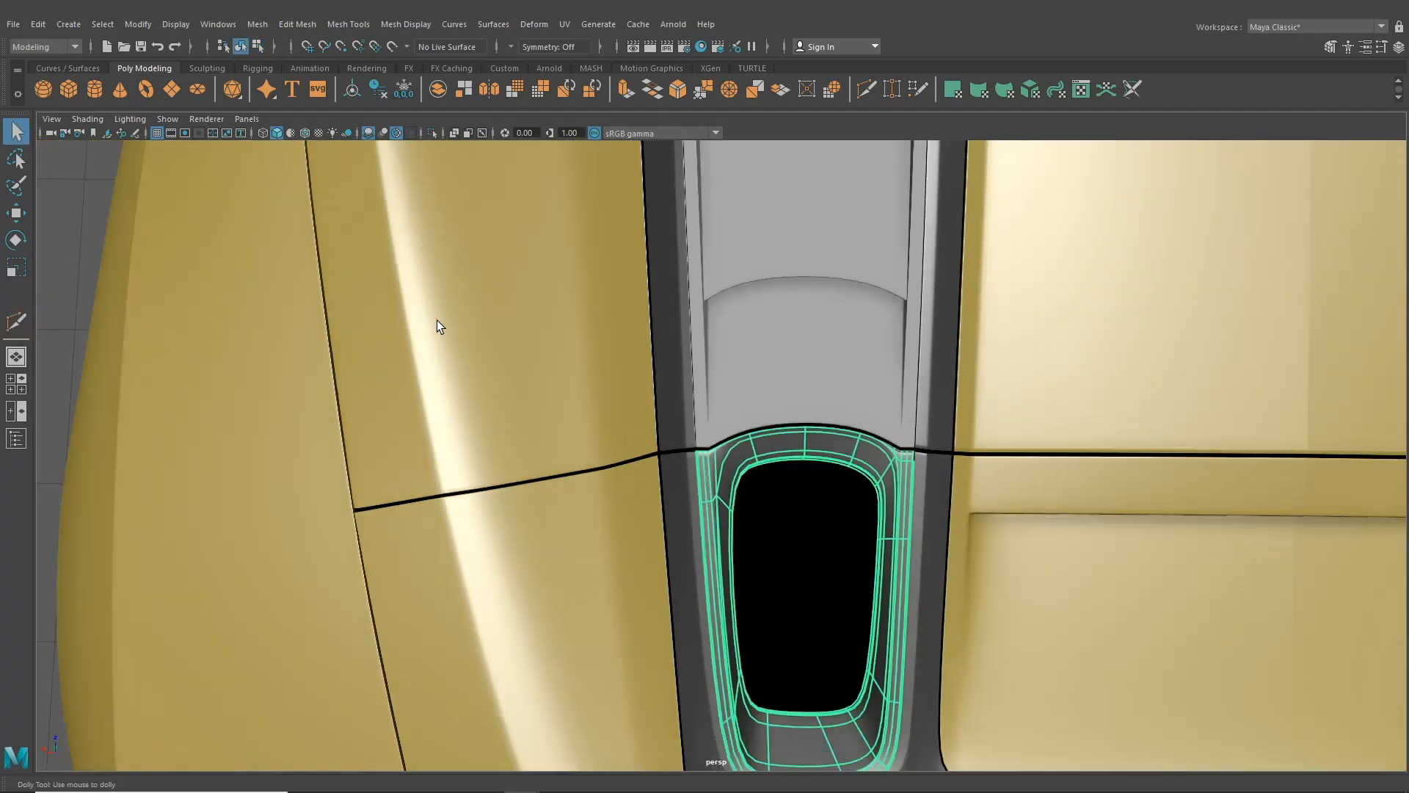
pyautogui.scroll(-2, 437, 320)
pyautogui.click(109, 342)
pyautogui.keyDown('alt'); pyautogui.moveTo(514, 413); pyautogui.dragTo(778, 381); pyautogui.keyUp('alt')
pyautogui.scroll(6, 875, 419)
pyautogui.keyDown('alt'); pyautogui.moveTo(875, 420); pyautogui.dragTo(680, 472); pyautogui.keyUp('alt')
pyautogui.keyDown('alt'); pyautogui.moveTo(679, 472); pyautogui.dragTo(752, 509, button='middle'); pyautogui.keyUp('alt')
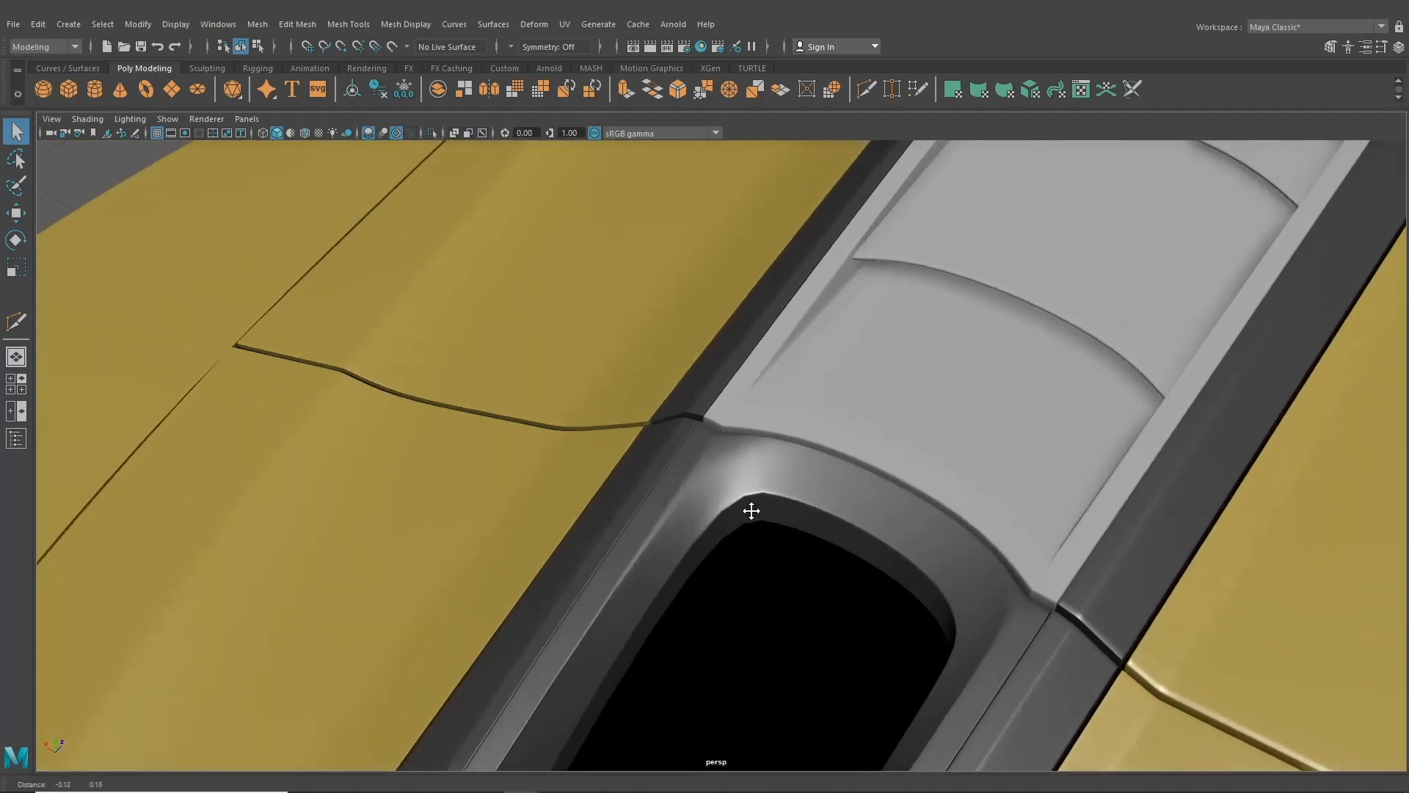
pyautogui.scroll(6, 746, 504)
pyautogui.keyDown('alt'); pyautogui.moveTo(746, 503); pyautogui.dragTo(730, 461); pyautogui.keyUp('alt')
# - Select the black opening's surround, return it to unsmoothed display, and examine the strip's corner and inner rim closely
pyautogui.click(729, 461)
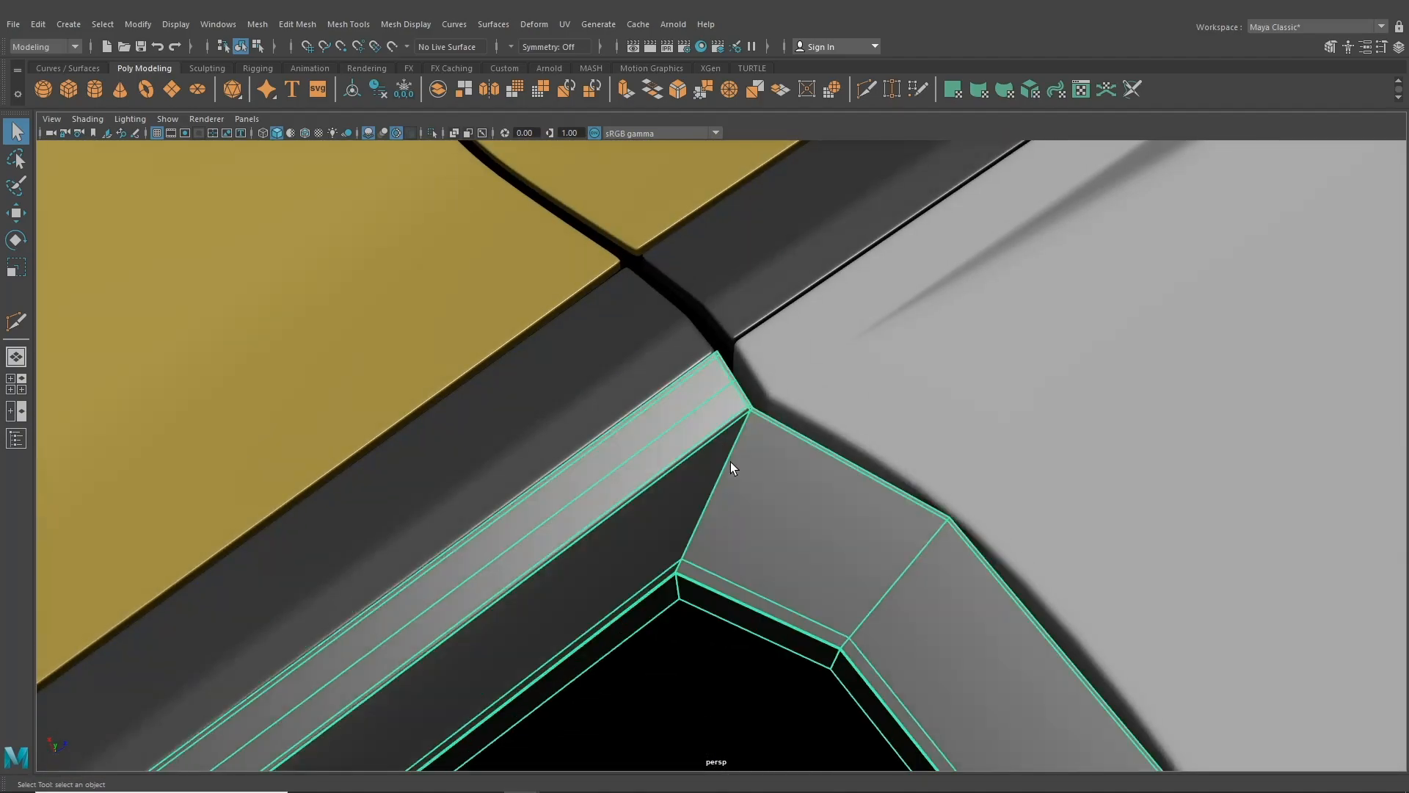
pyautogui.scroll(5, 734, 448)
pyautogui.scroll(-5, 738, 436)
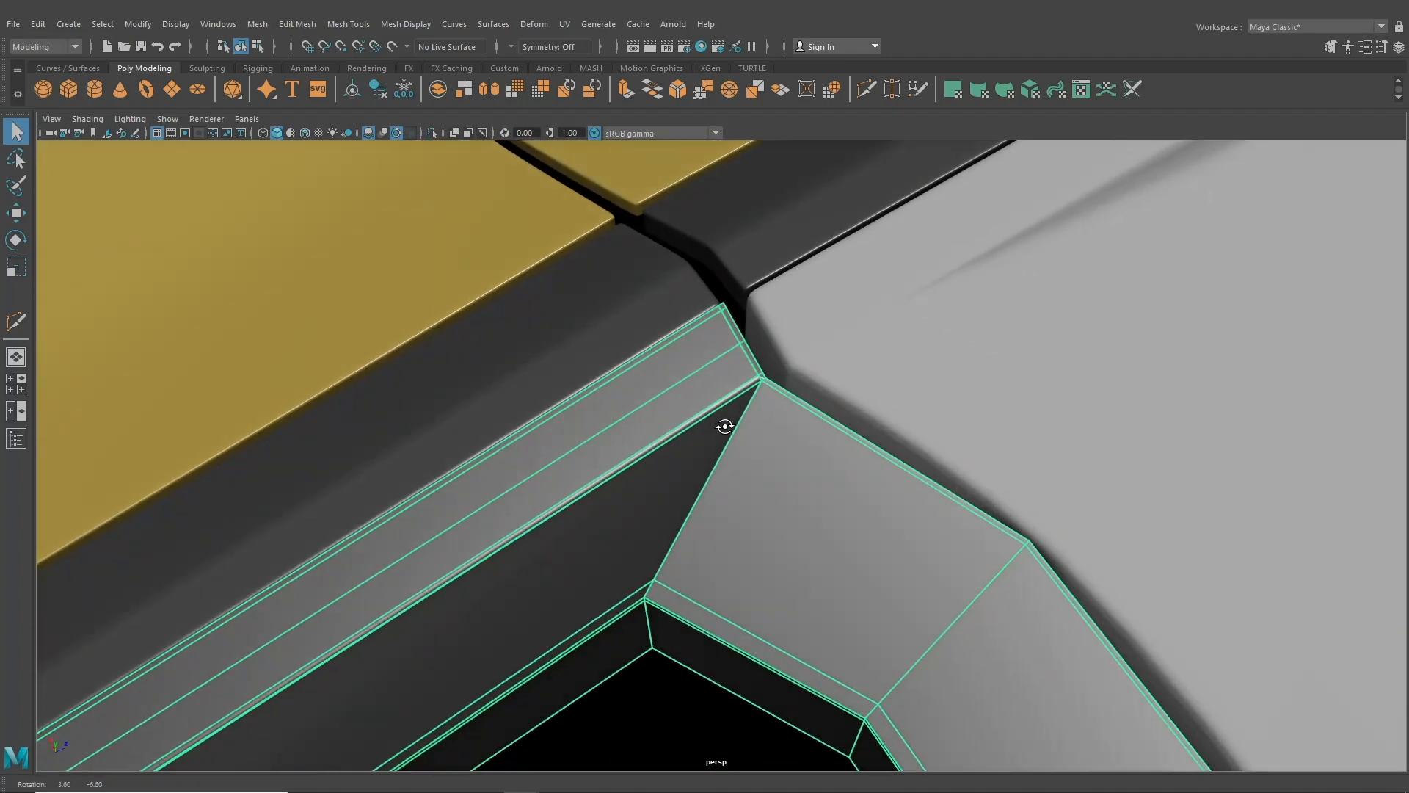
pyautogui.scroll(3, 706, 429)
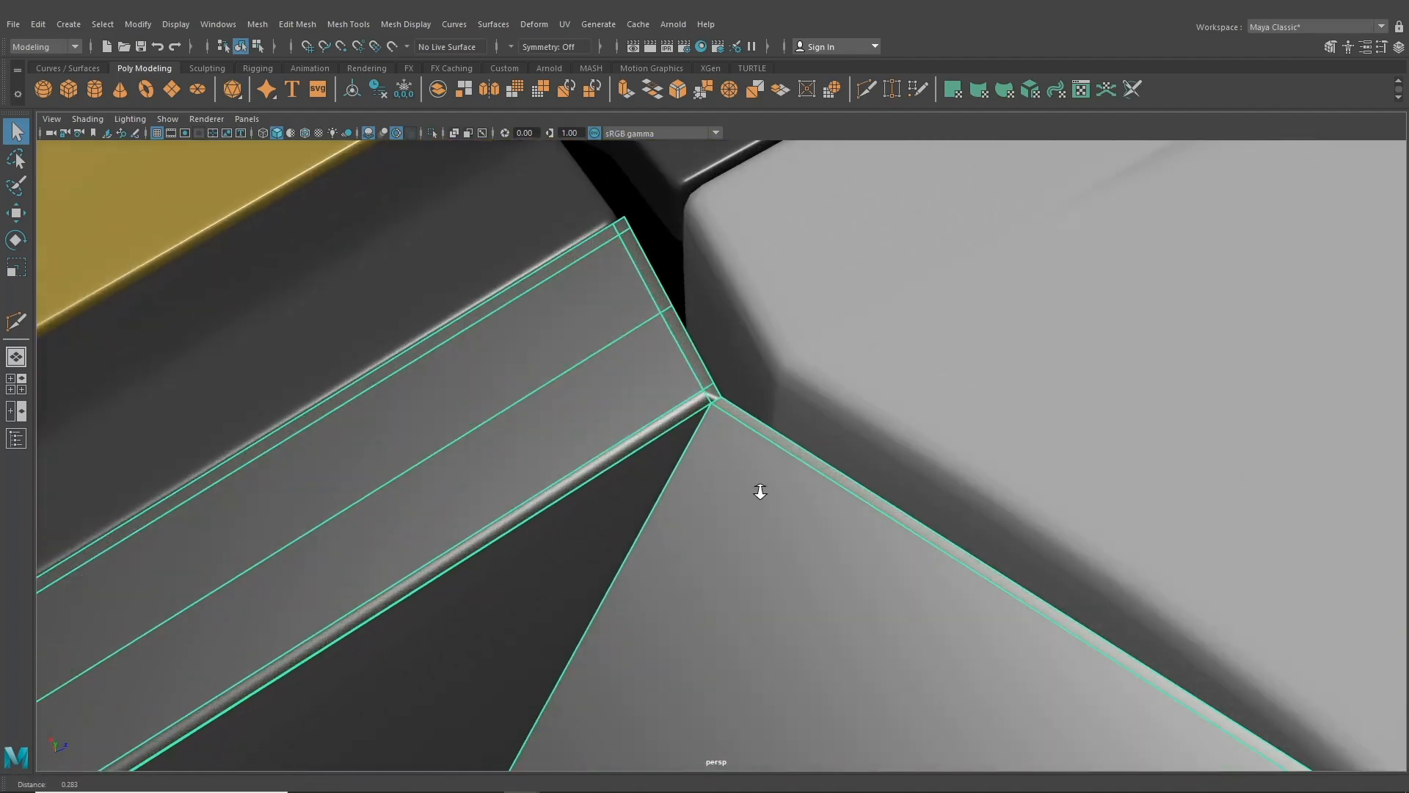
pyautogui.scroll(5, 821, 289)
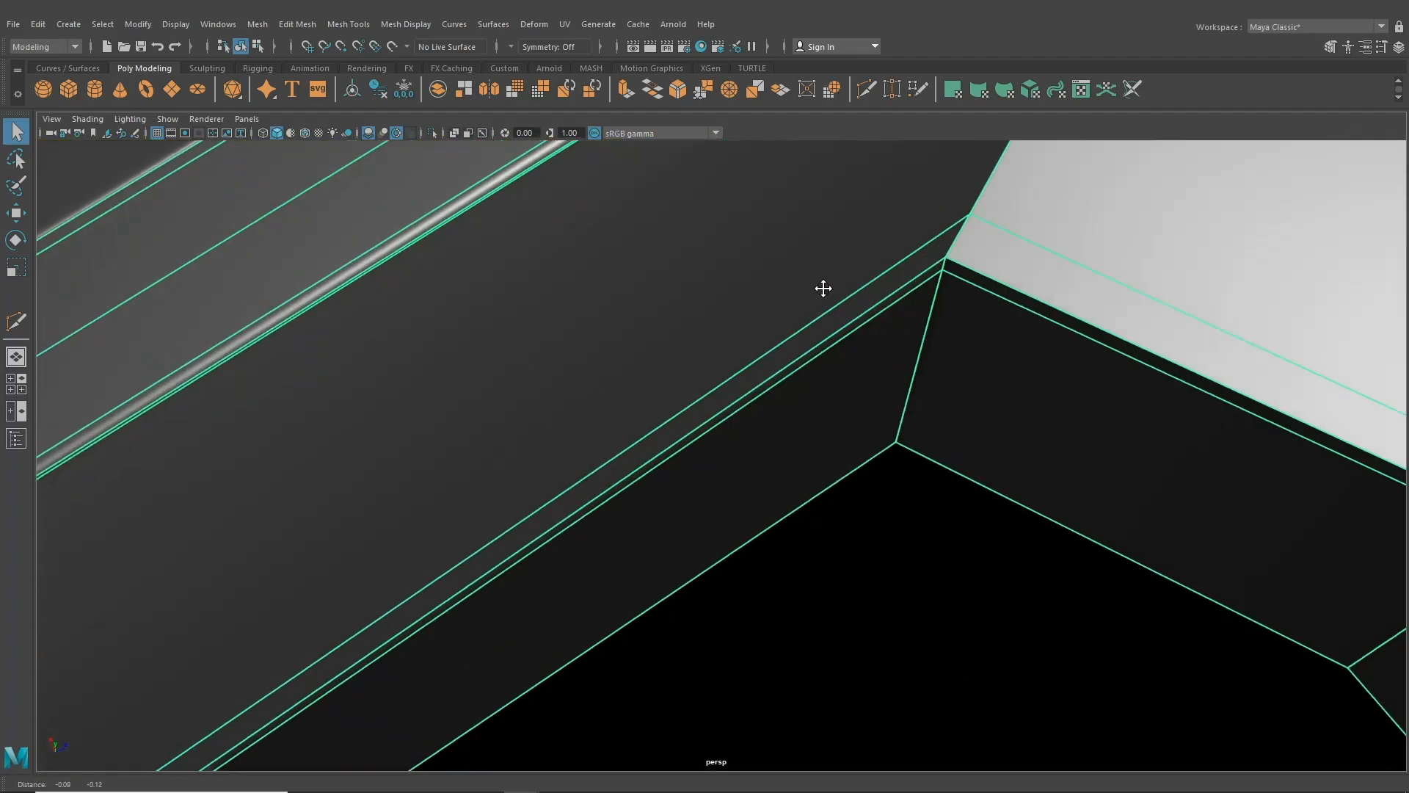
pyautogui.scroll(-6, 729, 421)
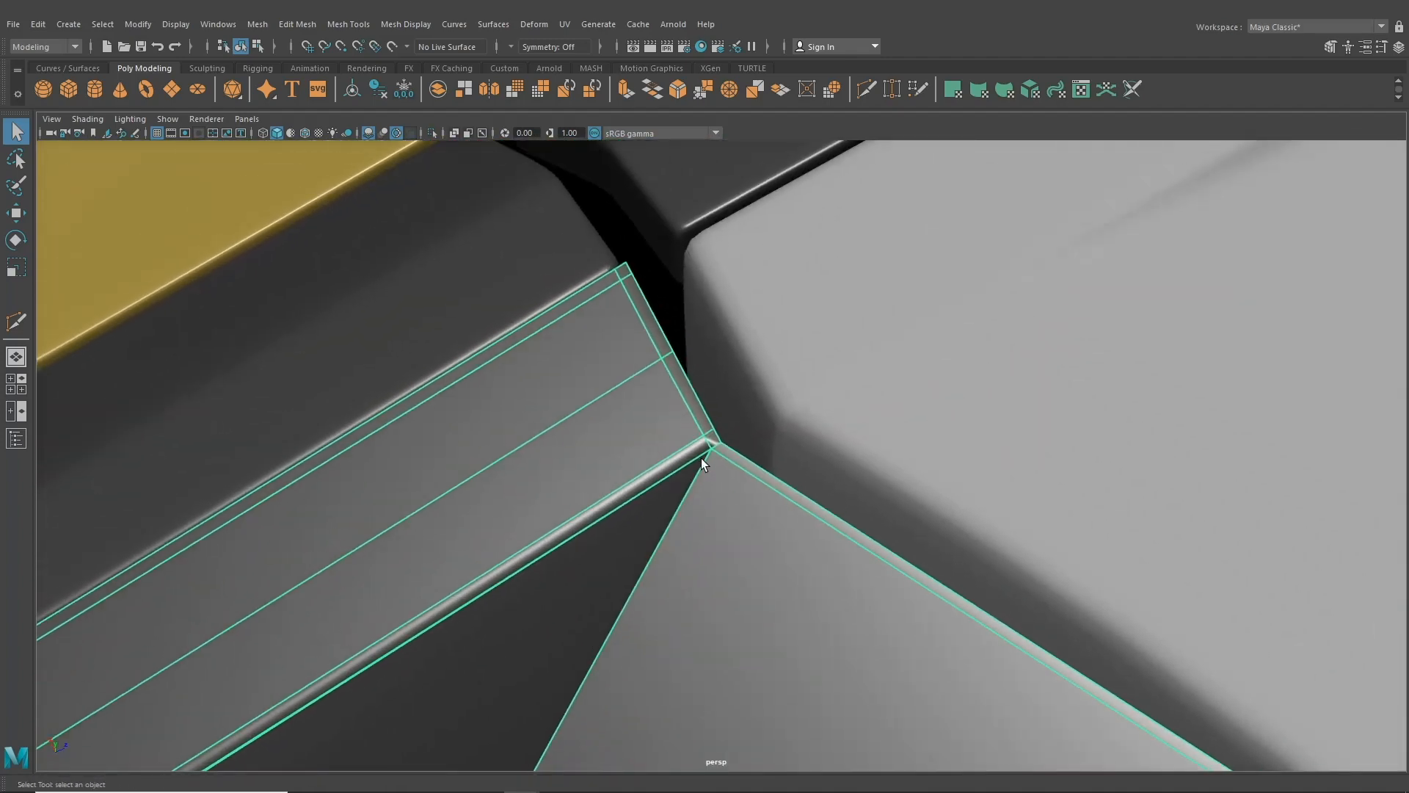
pyautogui.scroll(5, 702, 458)
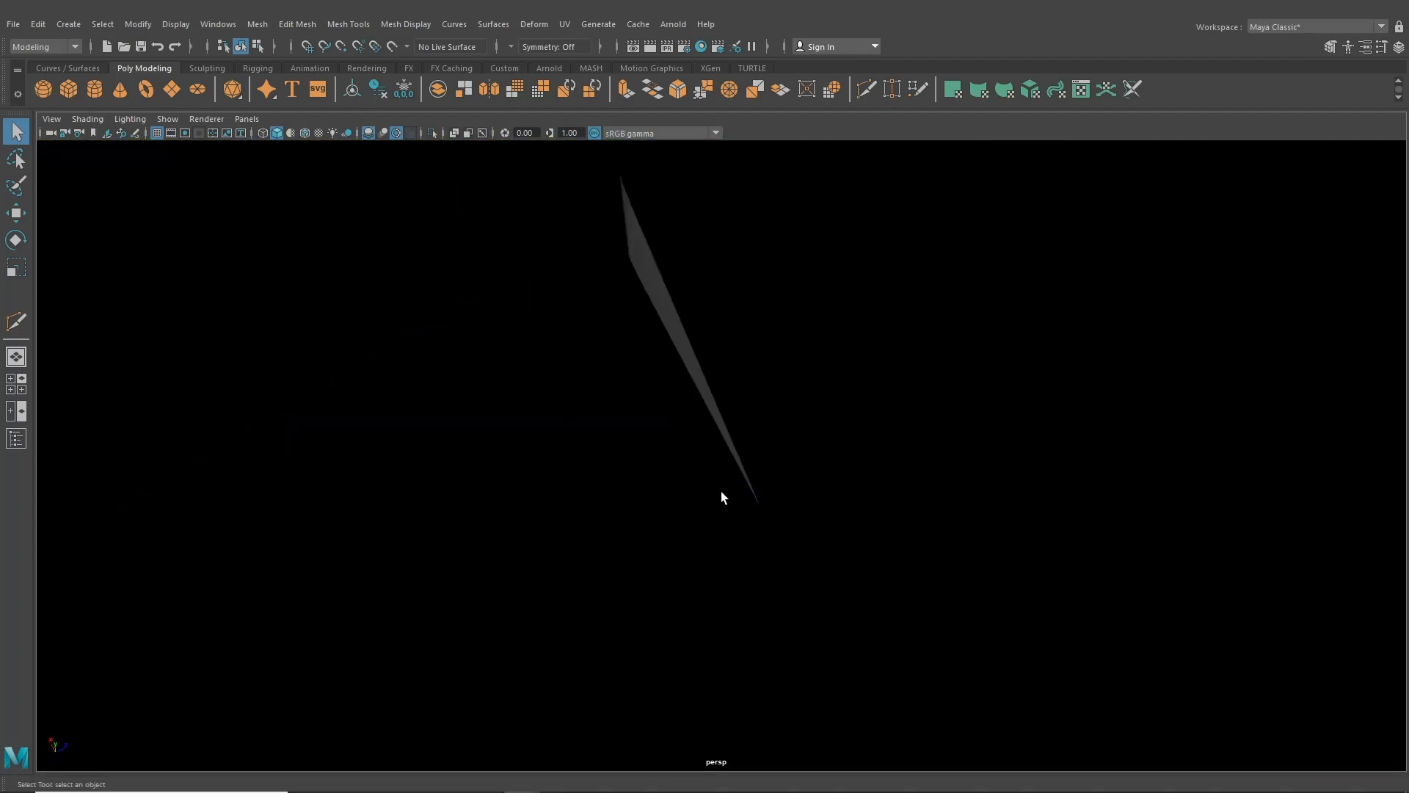
pyautogui.scroll(-5, 721, 491)
# - Rebuild the supporting edge across the side strip's end by inserting an edge loop and joining it to the corner cut with Multi-Cut
pyautogui.moveTo(708, 471); pyautogui.dragTo(728, 477, button='right')
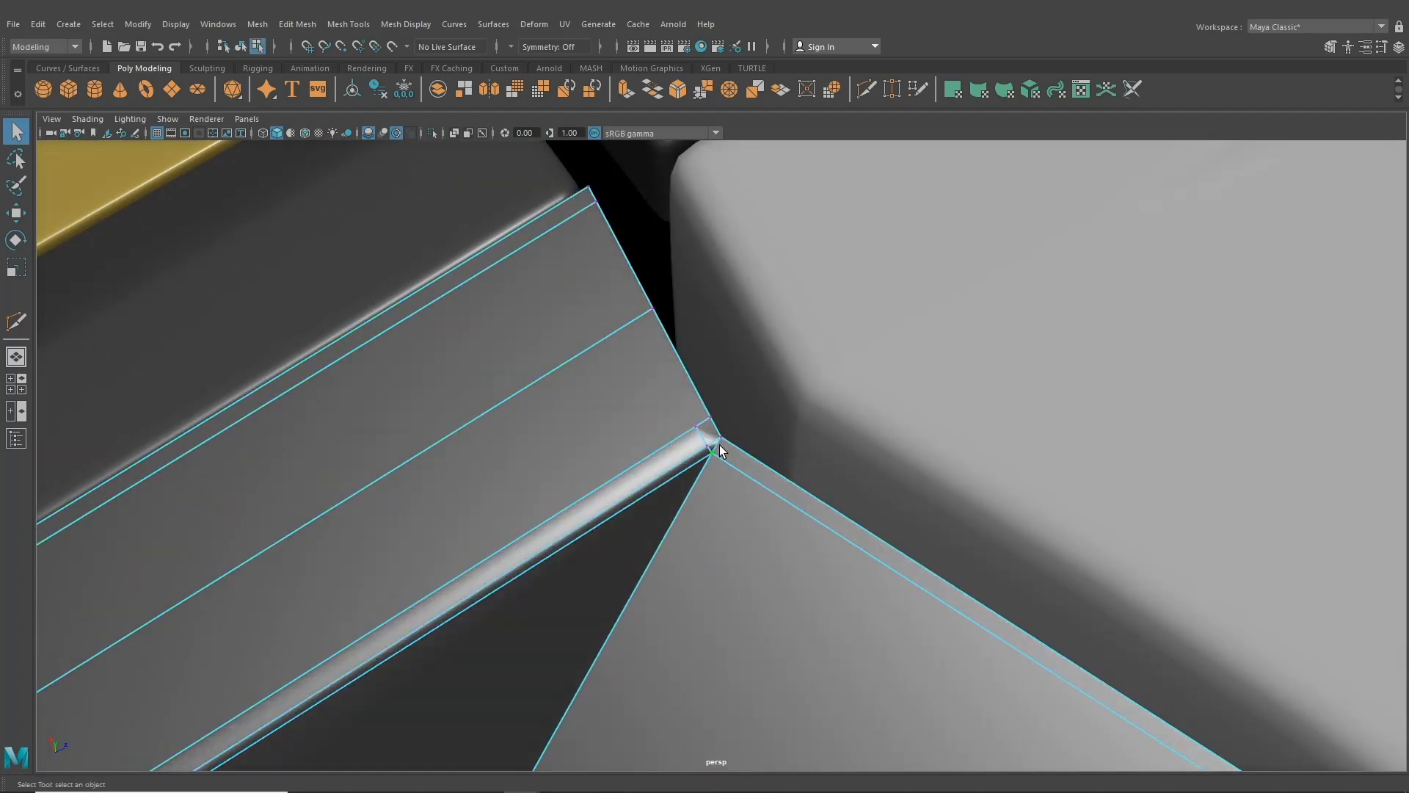
pyautogui.click(413, 23)
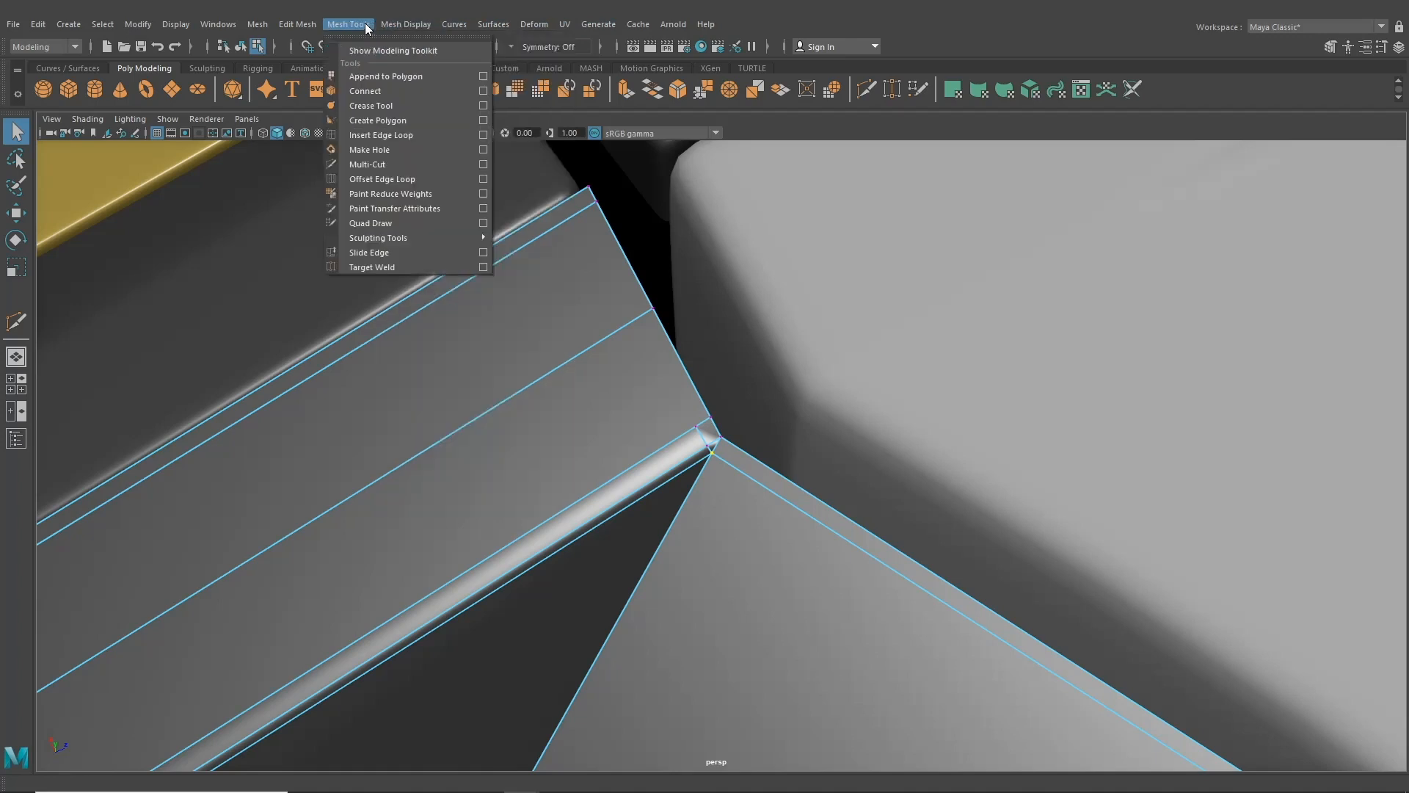
pyautogui.click(368, 144)
pyautogui.moveTo(636, 324); pyautogui.dragTo(642, 318)
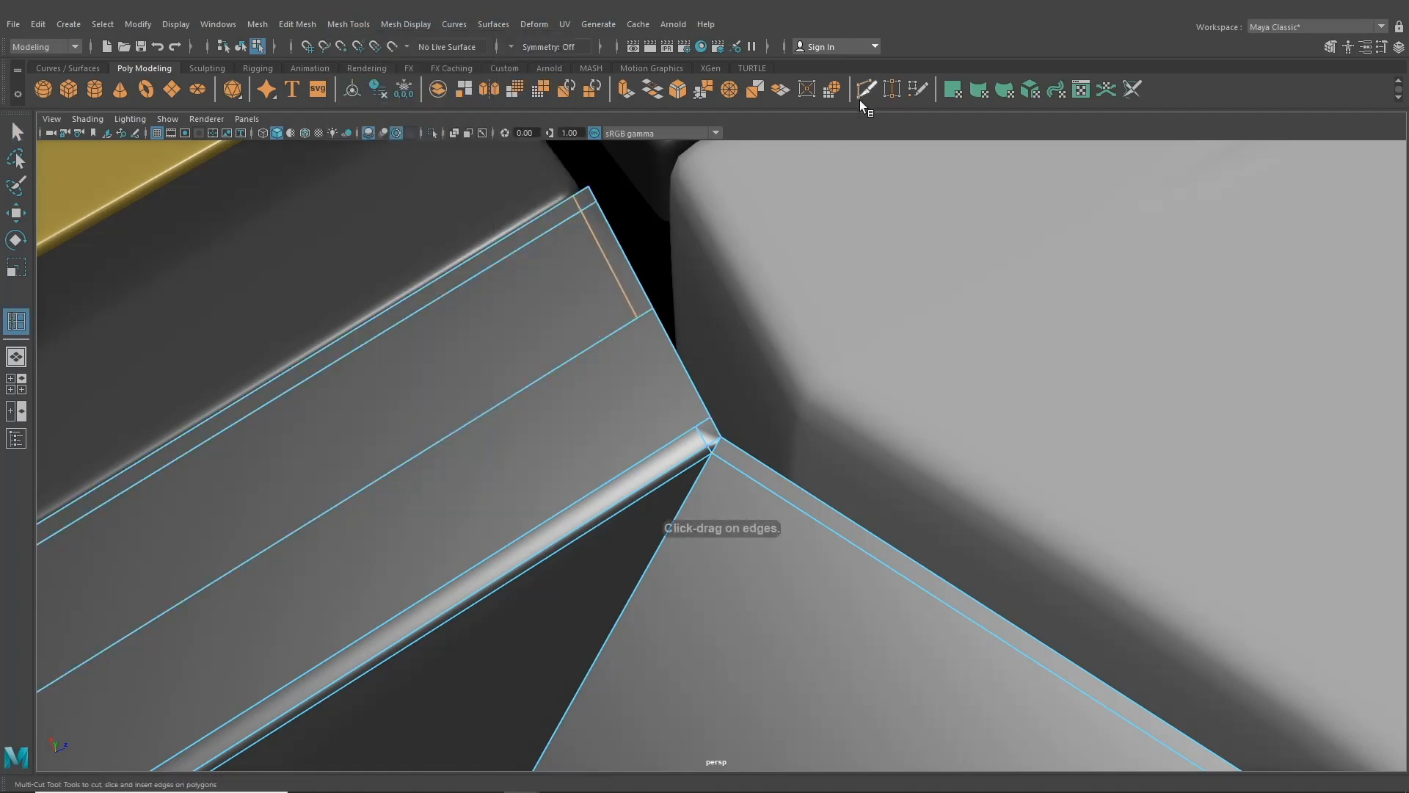
pyautogui.click(863, 95)
pyautogui.click(637, 318)
pyautogui.click(696, 426)
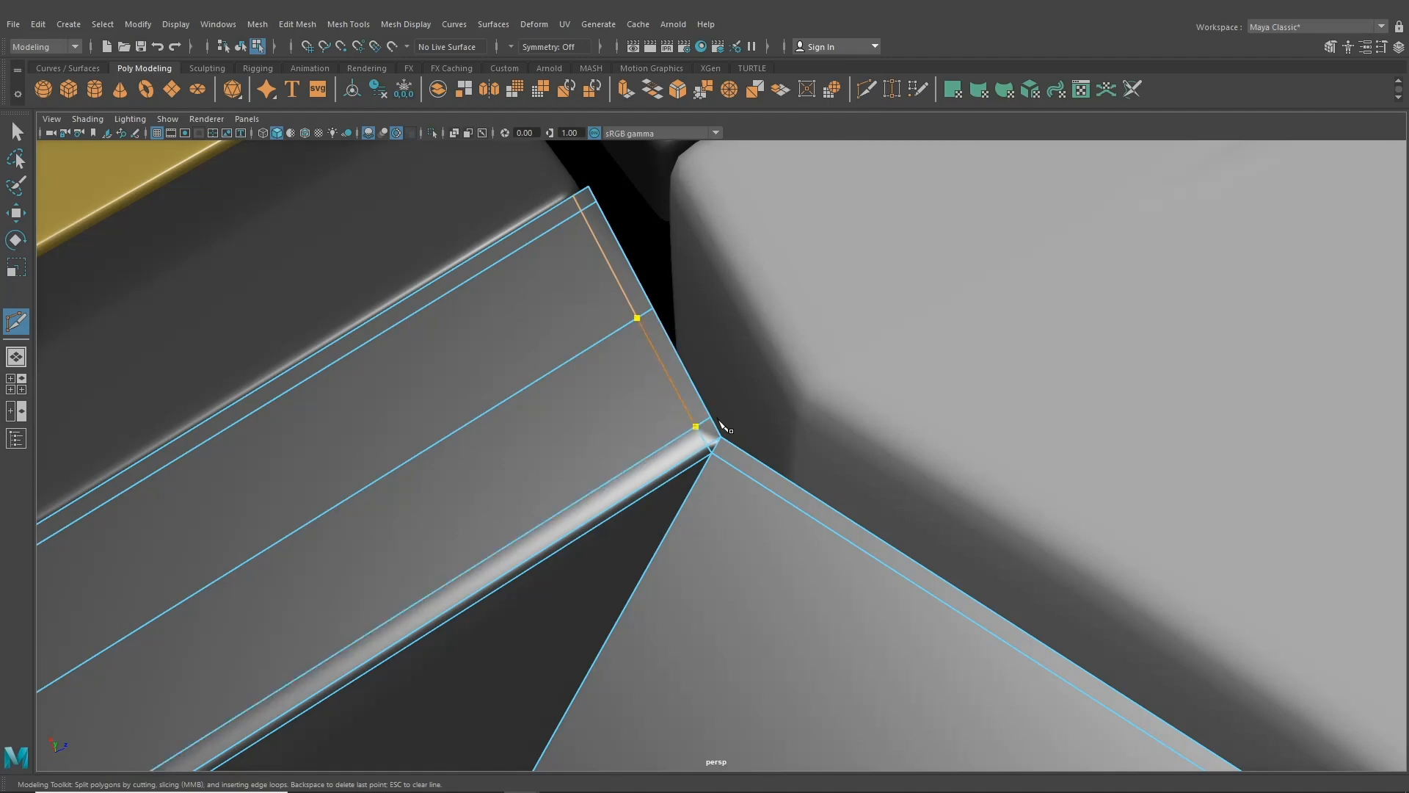
pyautogui.press('Return')
pyautogui.click(19, 133)
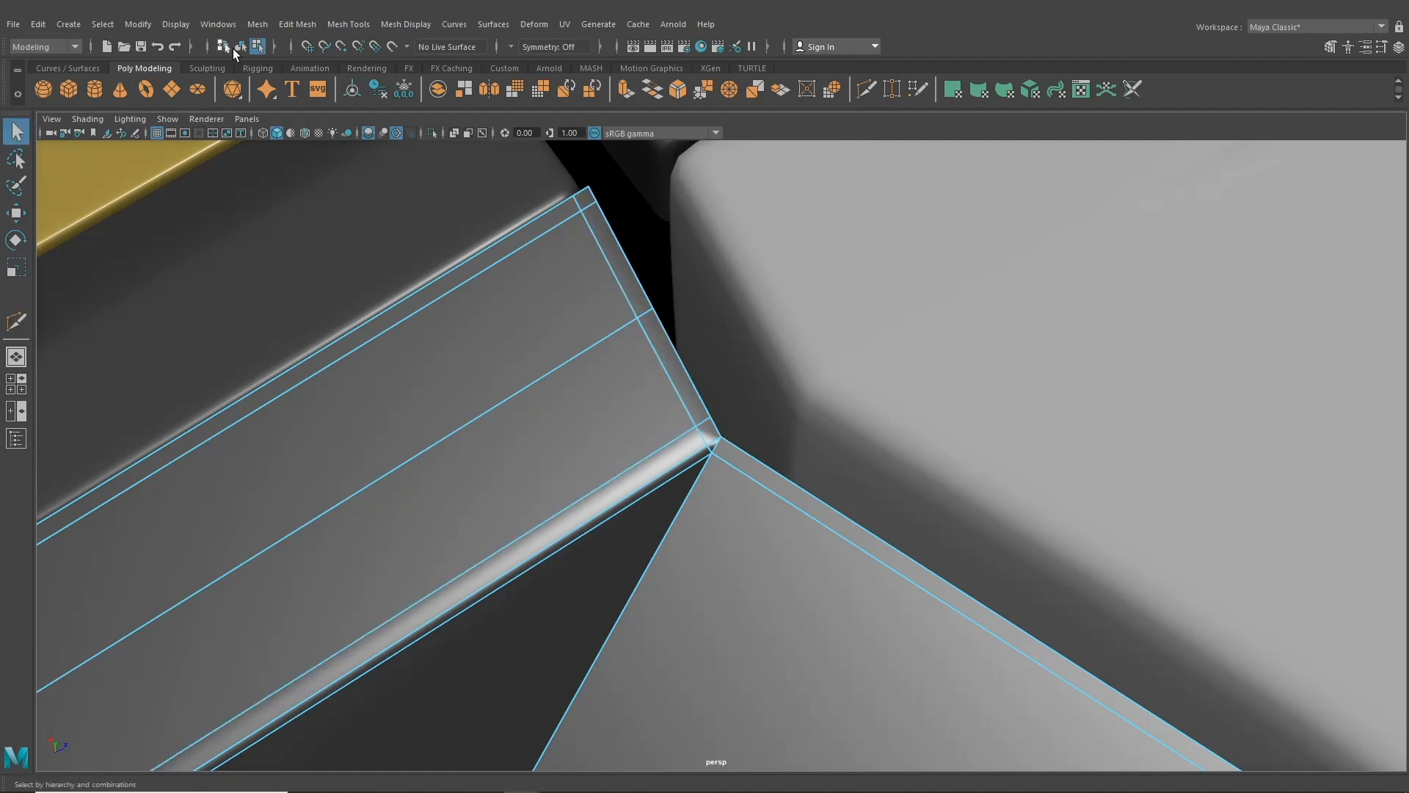
# - Switch the surround to smooth preview, deselect it, and inspect both of its corners beside the vent insert
pyautogui.scroll(-8, 480, 455)
pyautogui.press('3')
pyautogui.scroll(-10, 481, 455)
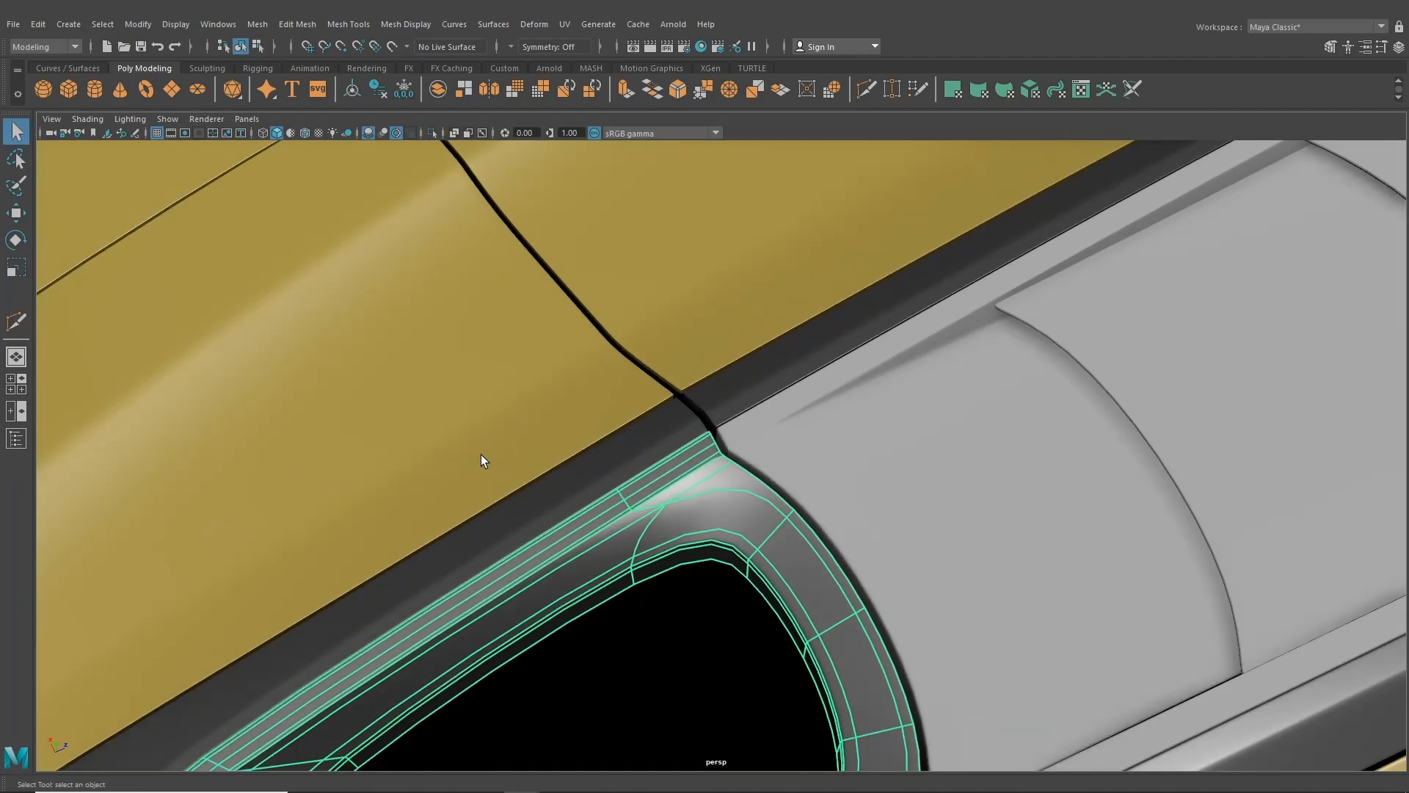
pyautogui.click(277, 264)
pyautogui.scroll(5, 660, 440)
pyautogui.keyDown('alt'); pyautogui.moveTo(671, 453); pyautogui.dragTo(1017, 484); pyautogui.keyUp('alt')
pyautogui.scroll(5, 813, 505)
pyautogui.scroll(-5, 975, 477)
pyautogui.keyDown('alt'); pyautogui.moveTo(976, 337); pyautogui.dragTo(934, 476, button='middle'); pyautogui.keyUp('alt')
pyautogui.keyDown('alt'); pyautogui.moveTo(934, 477); pyautogui.dragTo(792, 572); pyautogui.keyUp('alt')
pyautogui.keyDown('alt'); pyautogui.moveTo(792, 573); pyautogui.dragTo(587, 485, button='middle'); pyautogui.keyUp('alt')
pyautogui.scroll(4, 664, 316)
# - Return the surround to unsmoothed display and use Multi-Cut from its opposite corner to the middle edge of the adjoining side strip
pyautogui.click(665, 313)
pyautogui.press('1')
pyautogui.scroll(4, 686, 381)
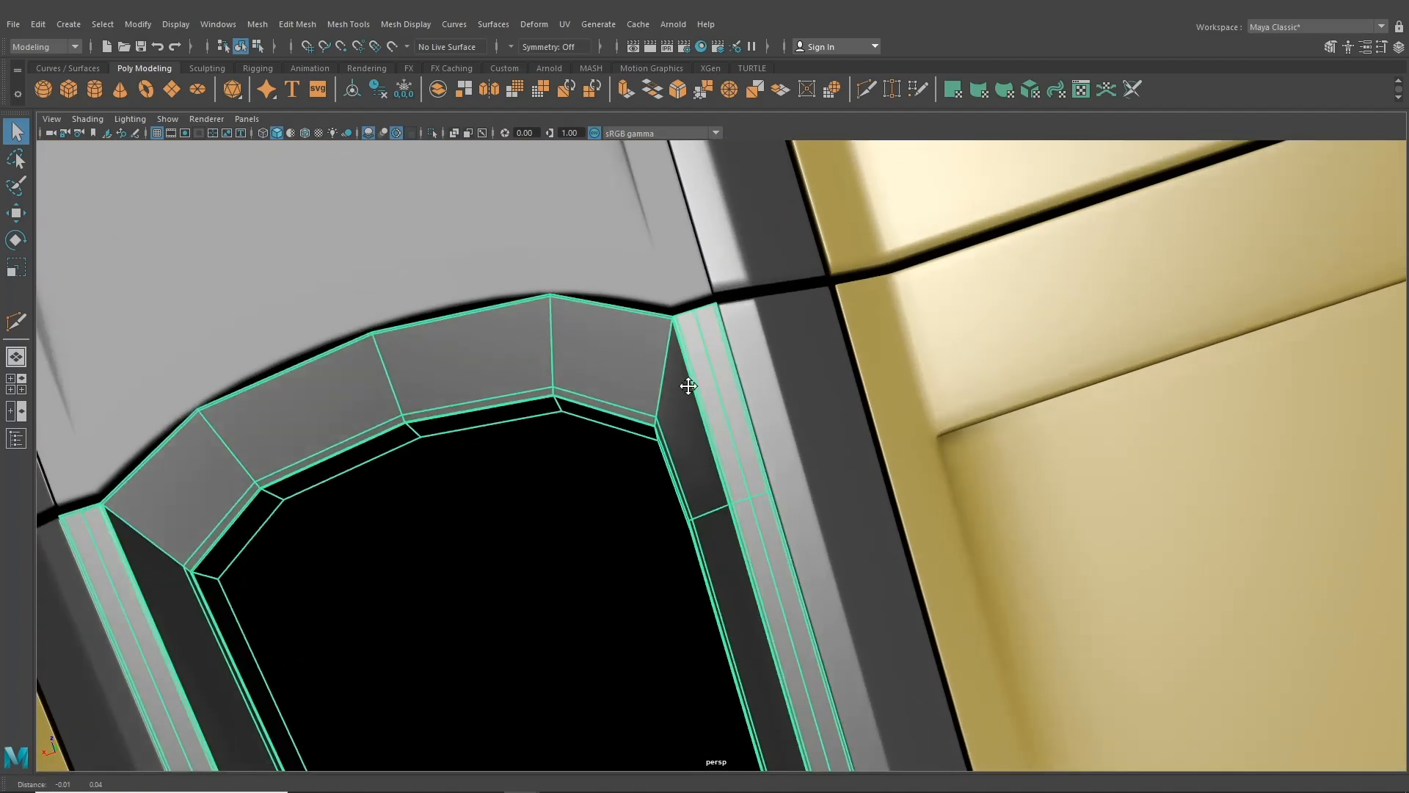
pyautogui.scroll(3, 703, 361)
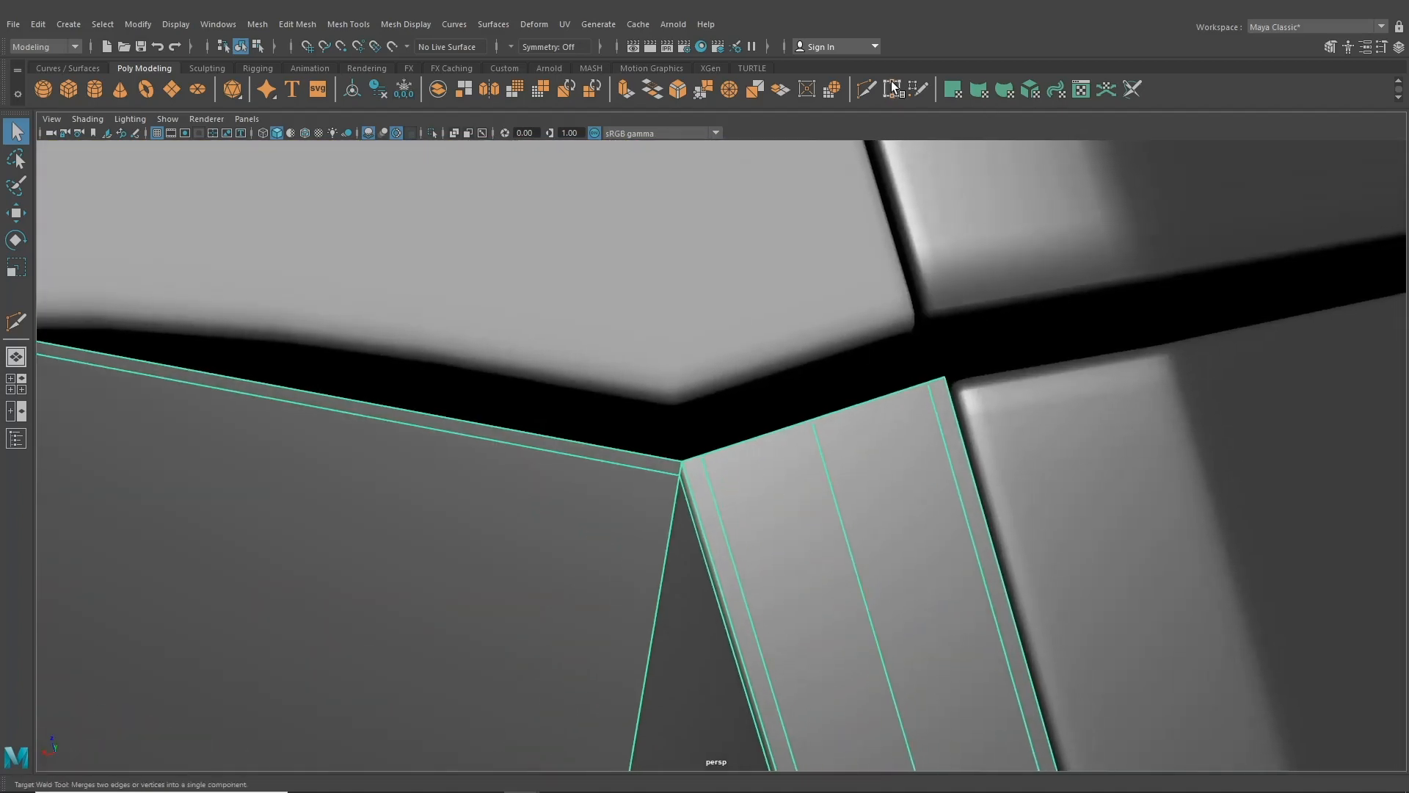
pyautogui.click(863, 88)
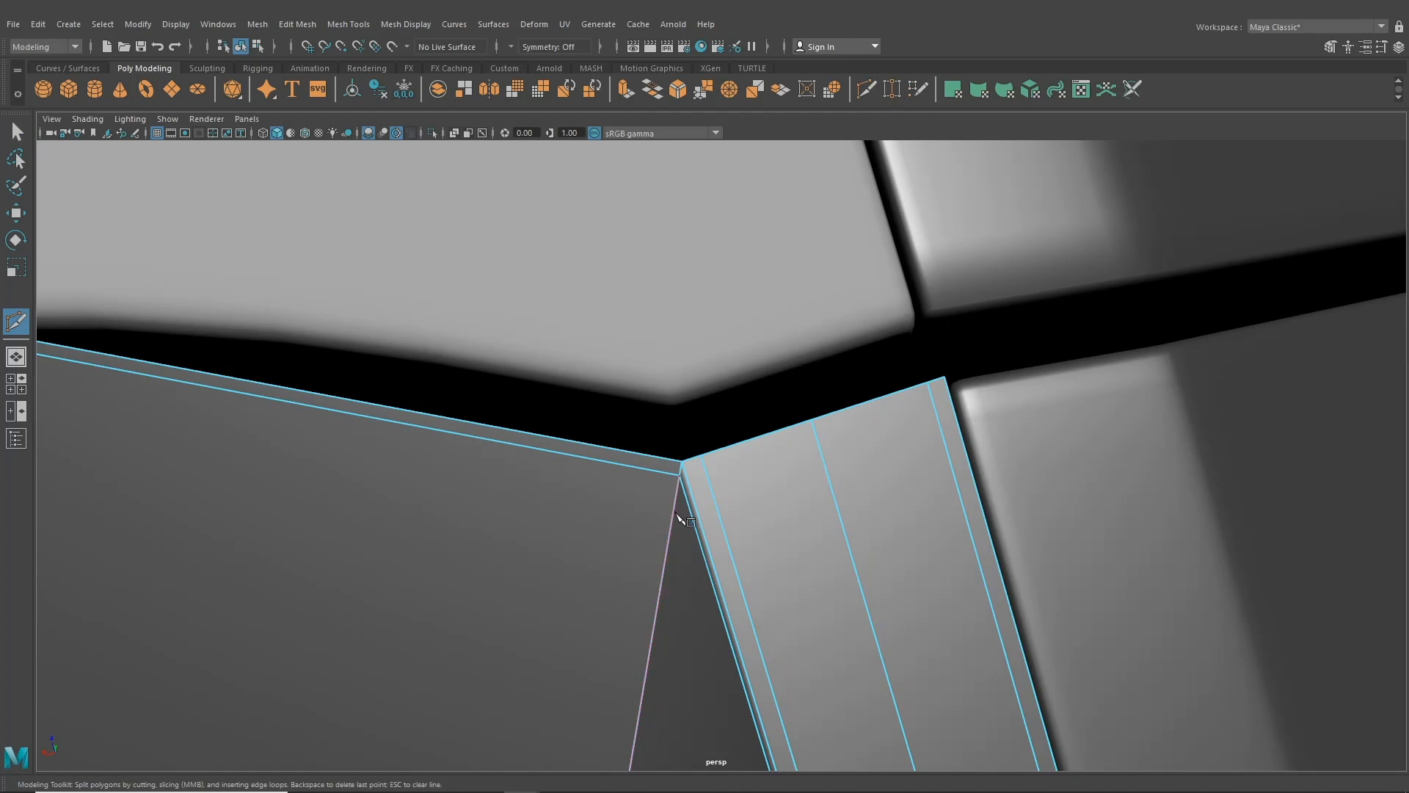
pyautogui.click(681, 474)
# - Insert an edge loop in the strip's outer band and connect it to the cut at the middle edge with Multi-Cut
pyautogui.click(358, 24)
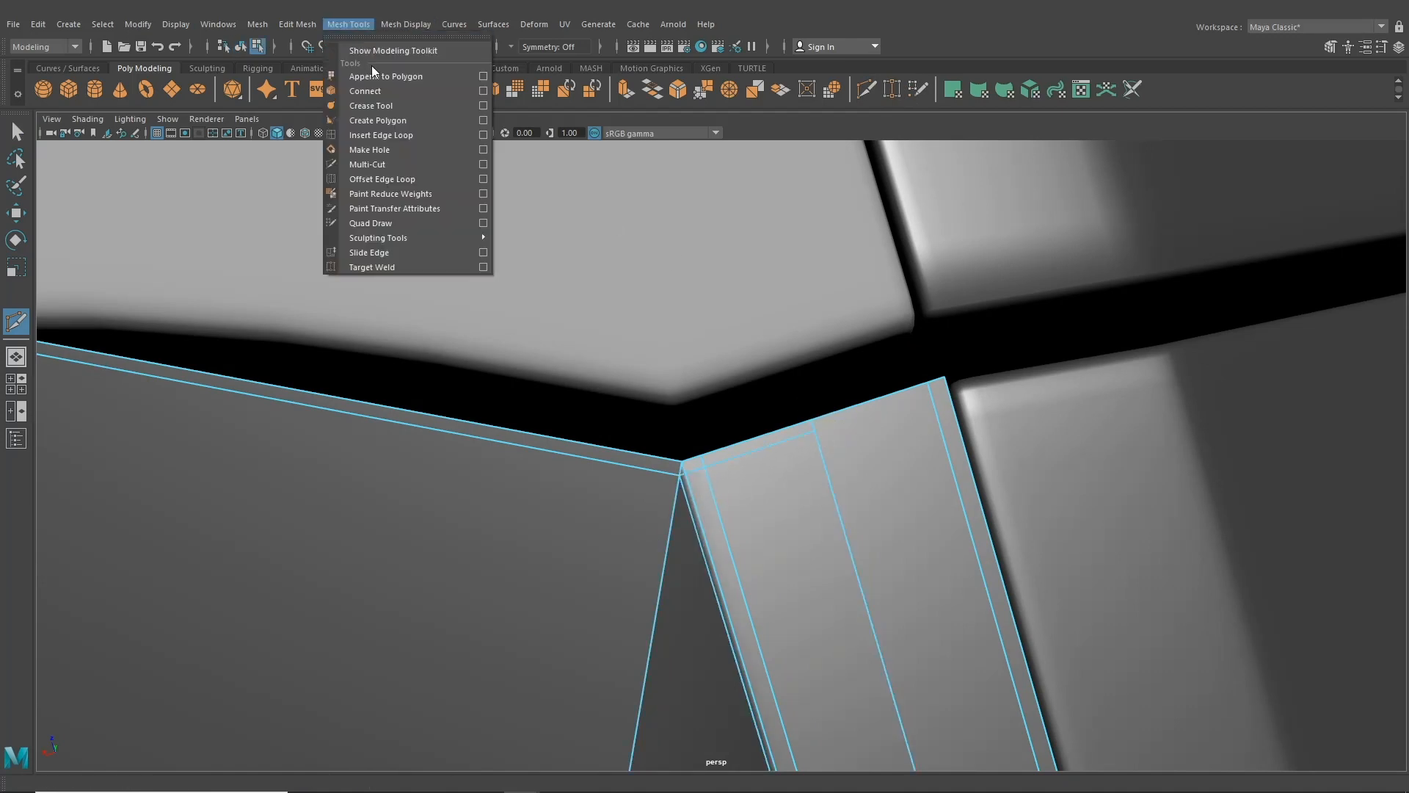
pyautogui.click(383, 135)
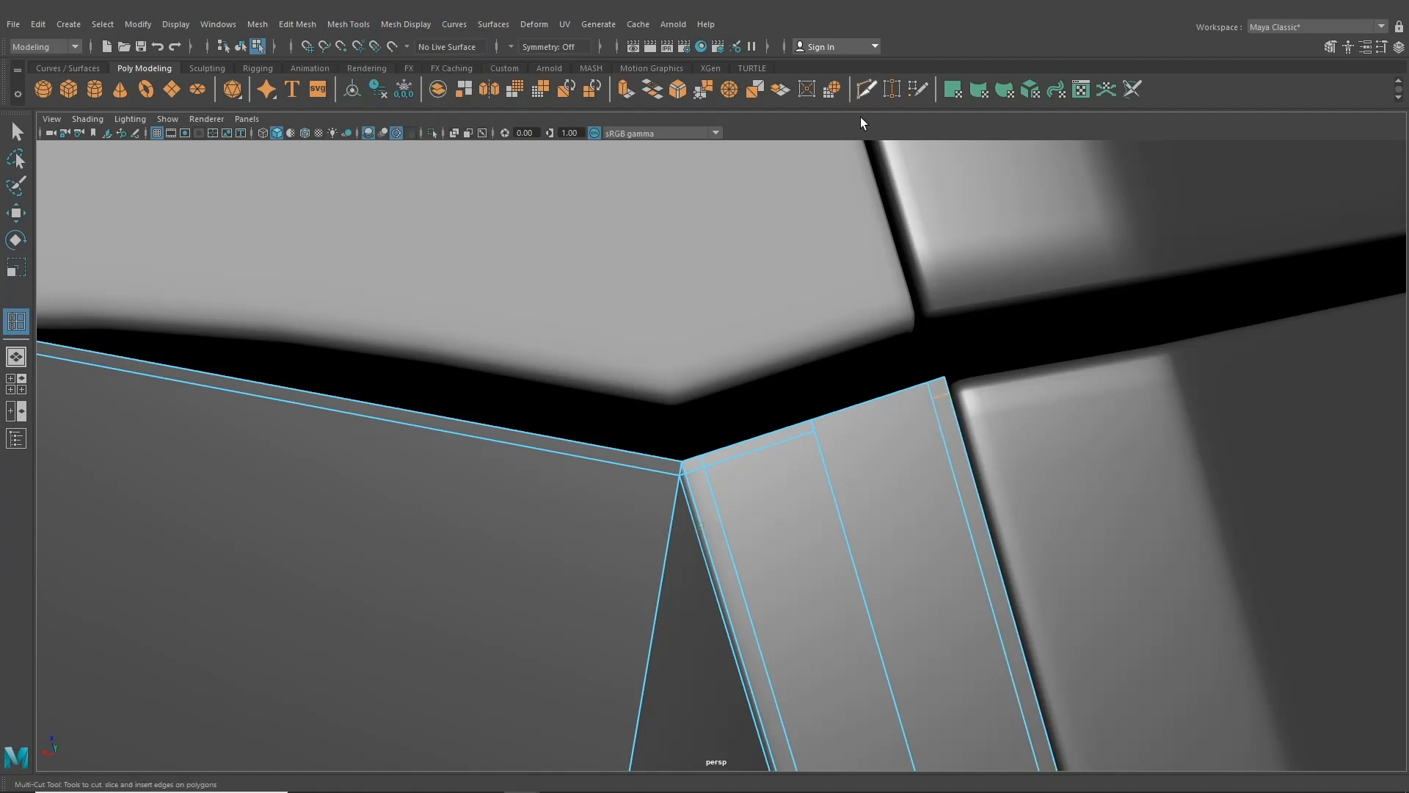
pyautogui.click(863, 88)
pyautogui.click(815, 431)
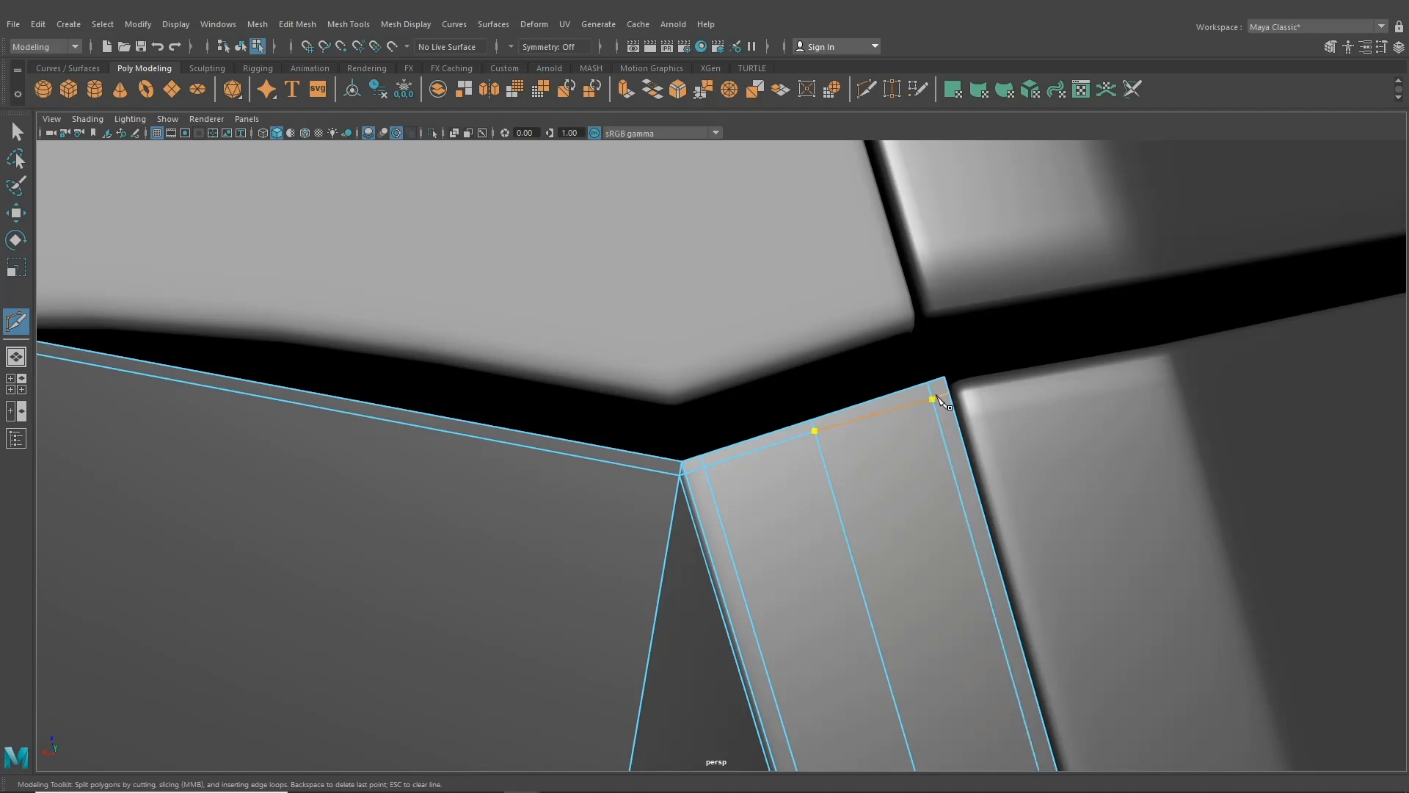
pyautogui.click(932, 397)
pyautogui.press('Return')
# - Leave the cutting tool, deselect the surround, and check the smoothed opening and vent insert on the rear deck
pyautogui.click(15, 135)
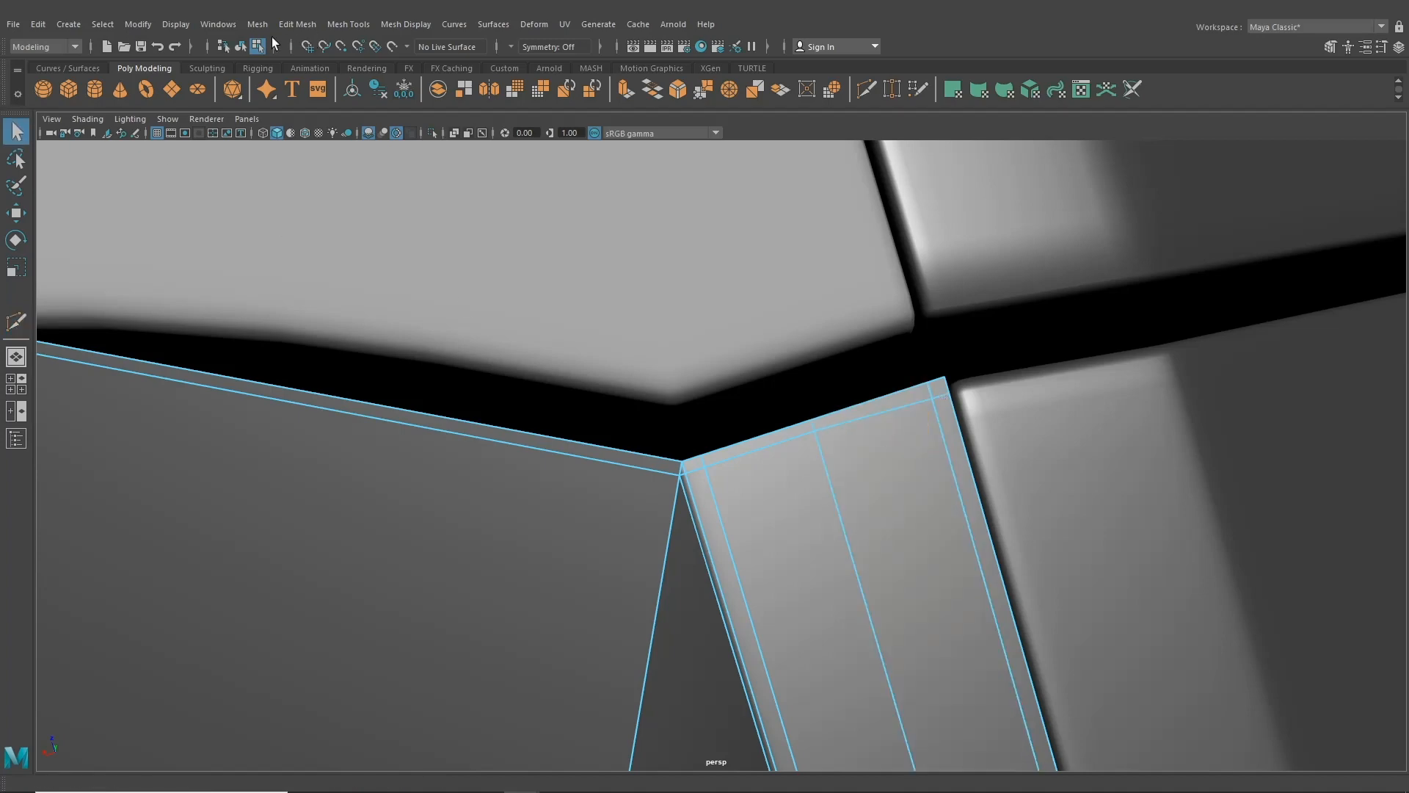
pyautogui.scroll(-15, 527, 451)
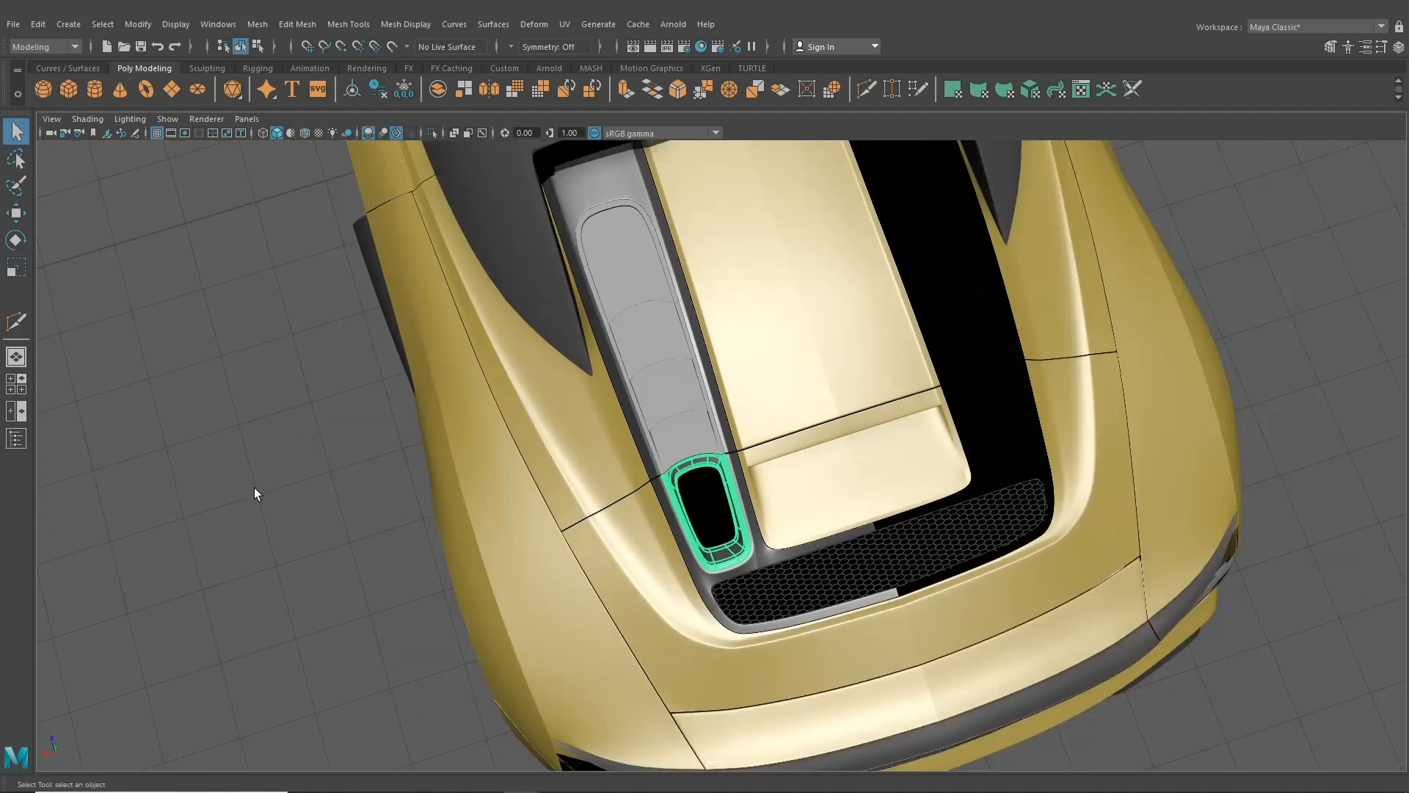
pyautogui.click(254, 487)
pyautogui.keyDown('alt'); pyautogui.moveTo(293, 493); pyautogui.dragTo(509, 452); pyautogui.keyUp('alt')
pyautogui.scroll(6, 631, 445)
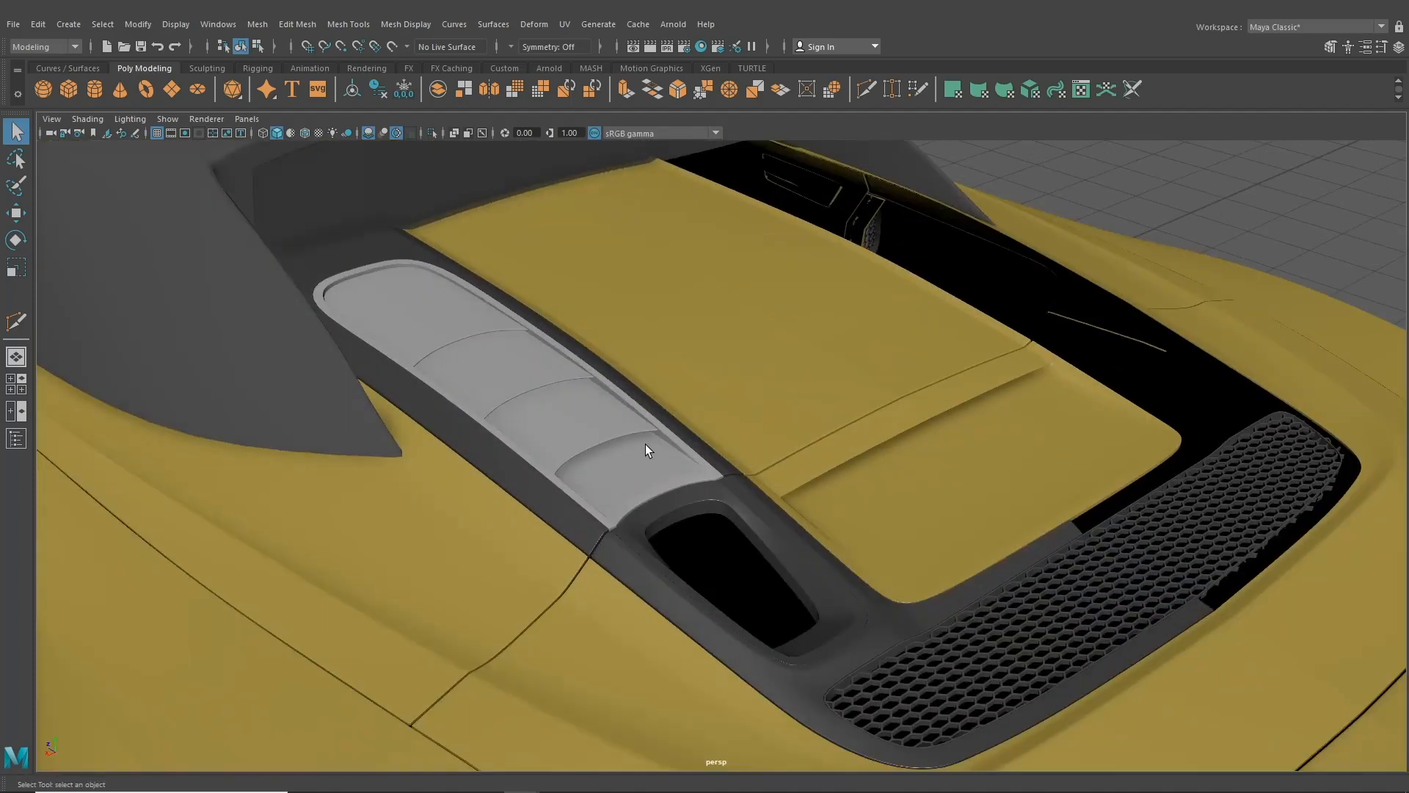
# - Assign the dark grey bodywork material to the vent insert's slats and surrounding frame, then deselect them
pyautogui.click(704, 45)
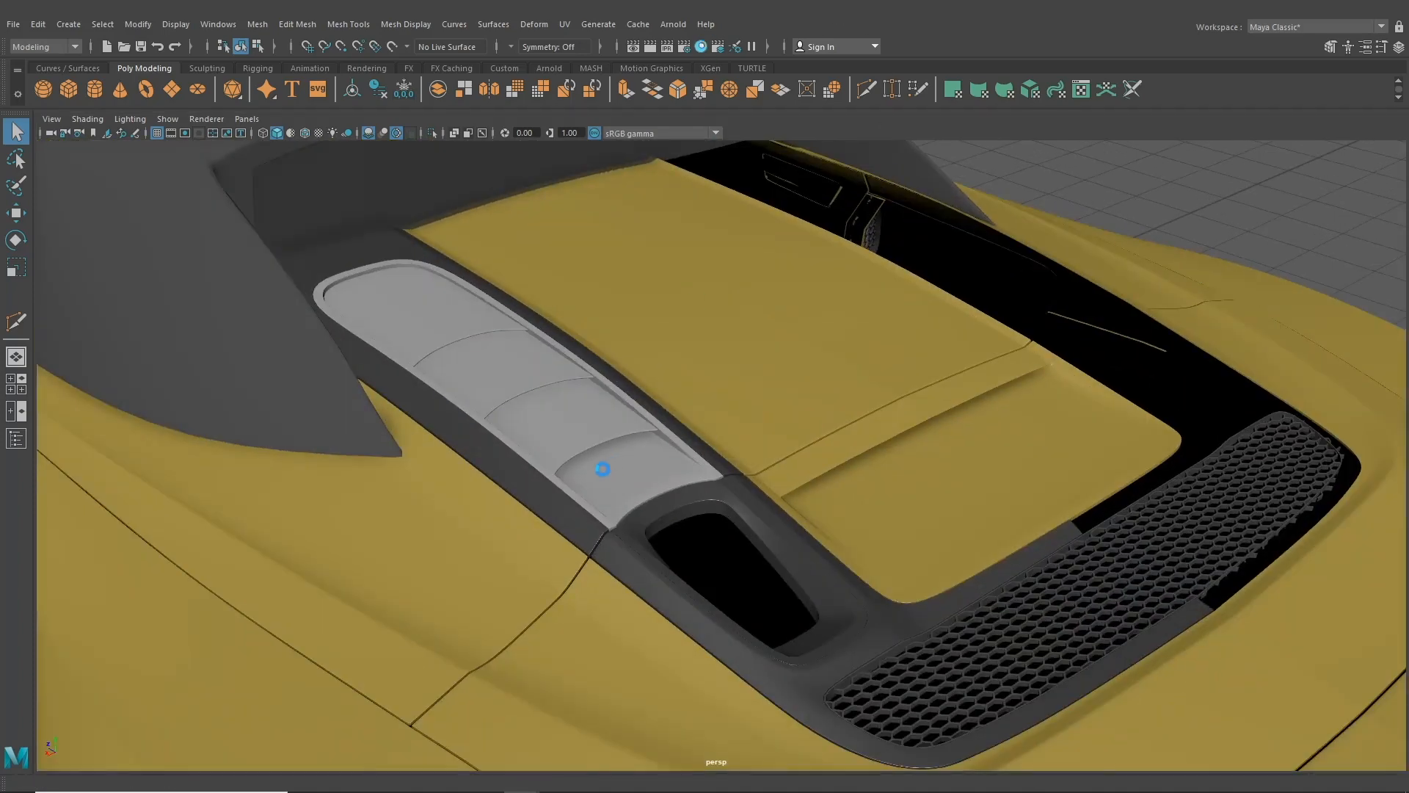
pyautogui.scroll(1, 594, 464)
pyautogui.click(323, 285)
pyautogui.keyDown('shift'); pyautogui.click(469, 380); pyautogui.keyUp('shift')
pyautogui.keyDown('shift'); pyautogui.click(545, 422); pyautogui.keyUp('shift')
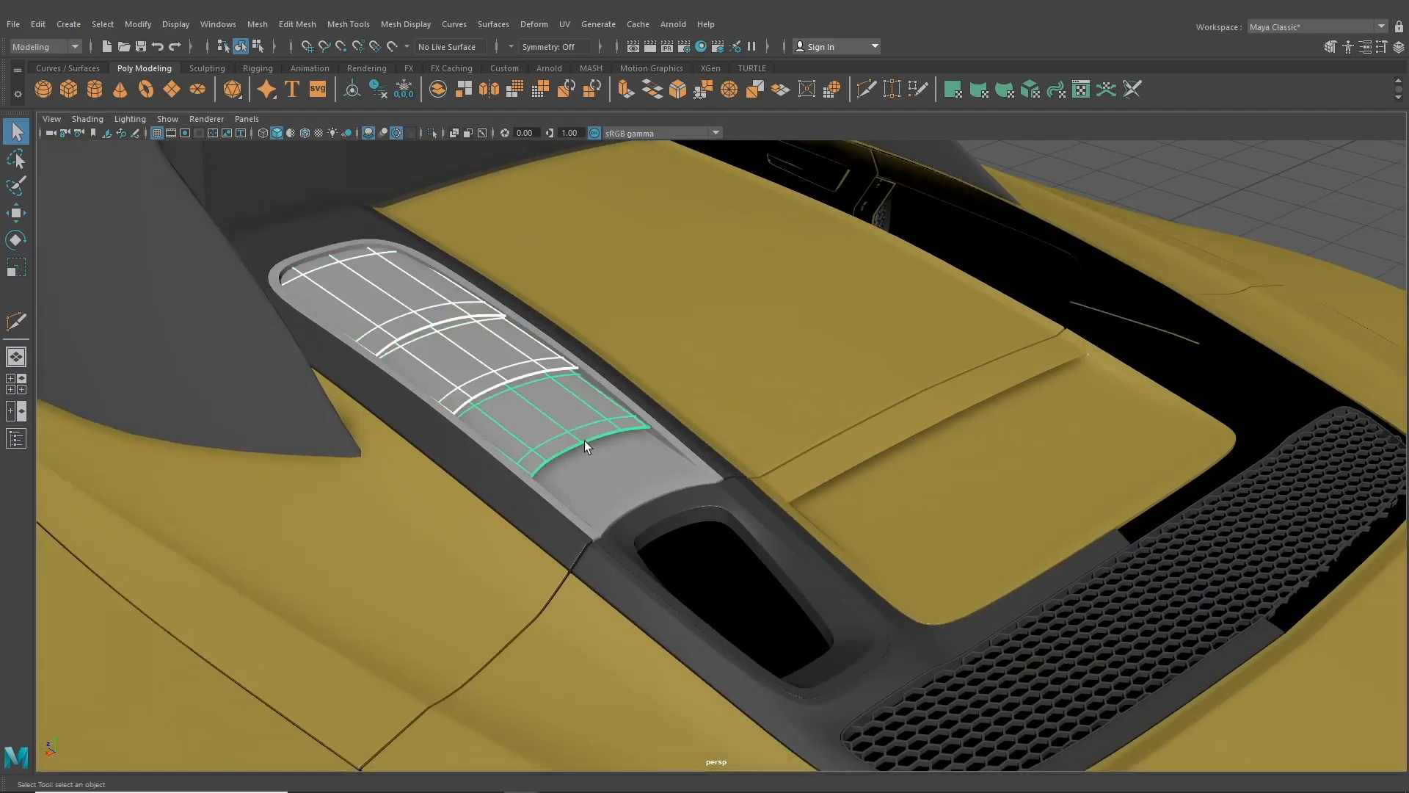
pyautogui.keyDown('shift'); pyautogui.click(653, 428); pyautogui.keyUp('shift')
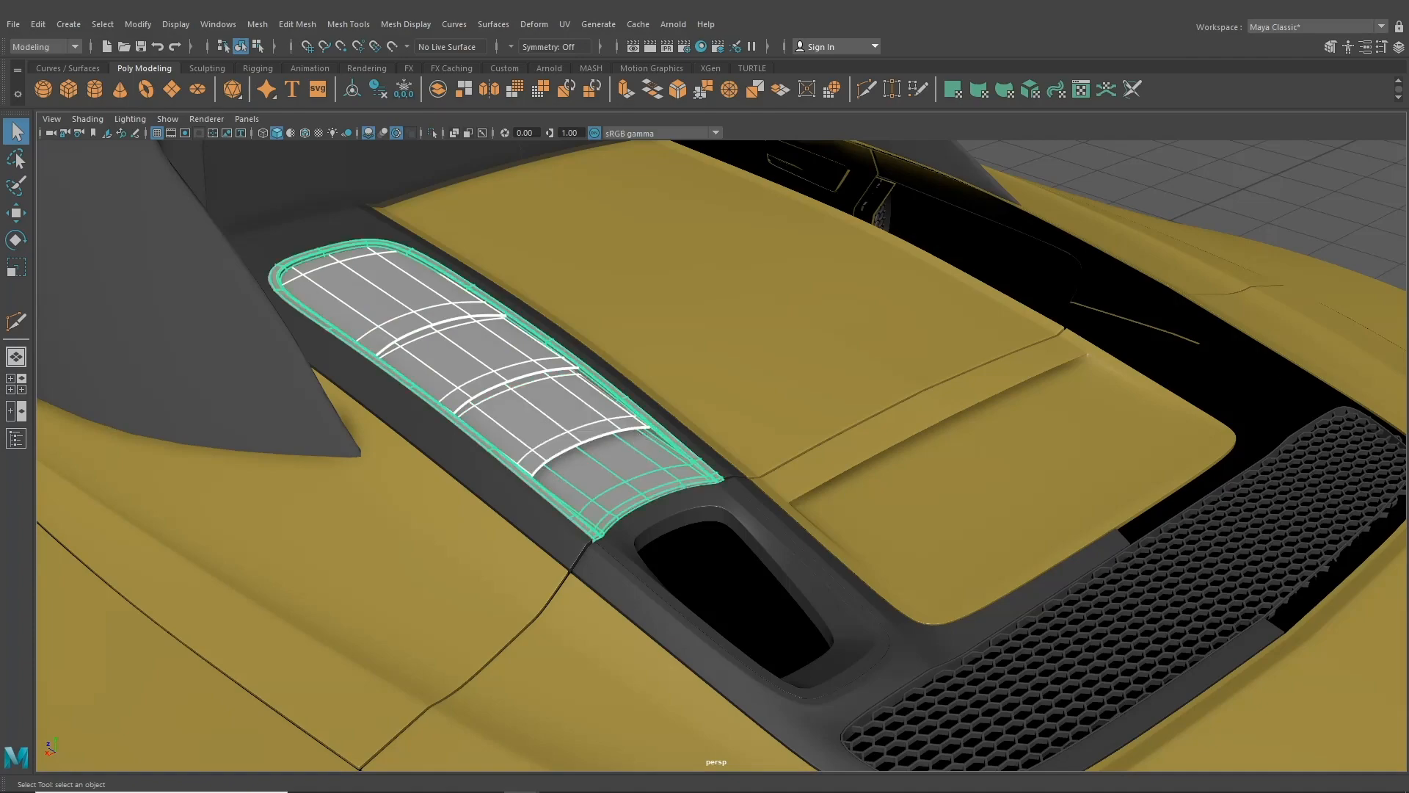
pyautogui.click(1217, 200)
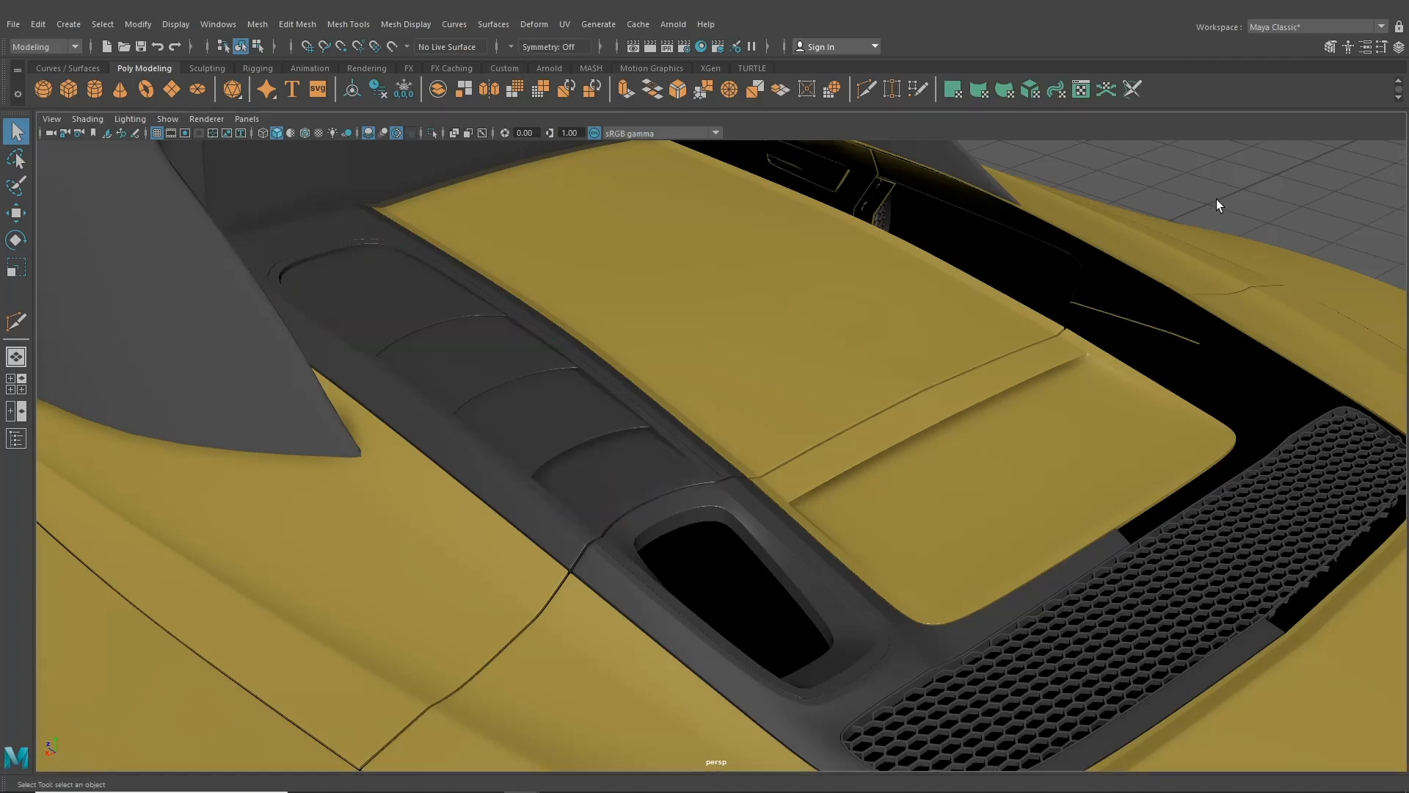
# - Take a spare honeycomb mesh panel from beyond the car's nose and move it beside the rear deck
pyautogui.scroll(-3, 1203, 210)
pyautogui.keyDown('alt'); pyautogui.moveTo(1064, 345); pyautogui.dragTo(957, 461); pyautogui.keyUp('alt')
pyautogui.scroll(-1, 883, 412)
pyautogui.keyDown('alt'); pyautogui.moveTo(1135, 378); pyautogui.dragTo(1016, 391); pyautogui.keyUp('alt')
pyautogui.scroll(5, 1062, 379)
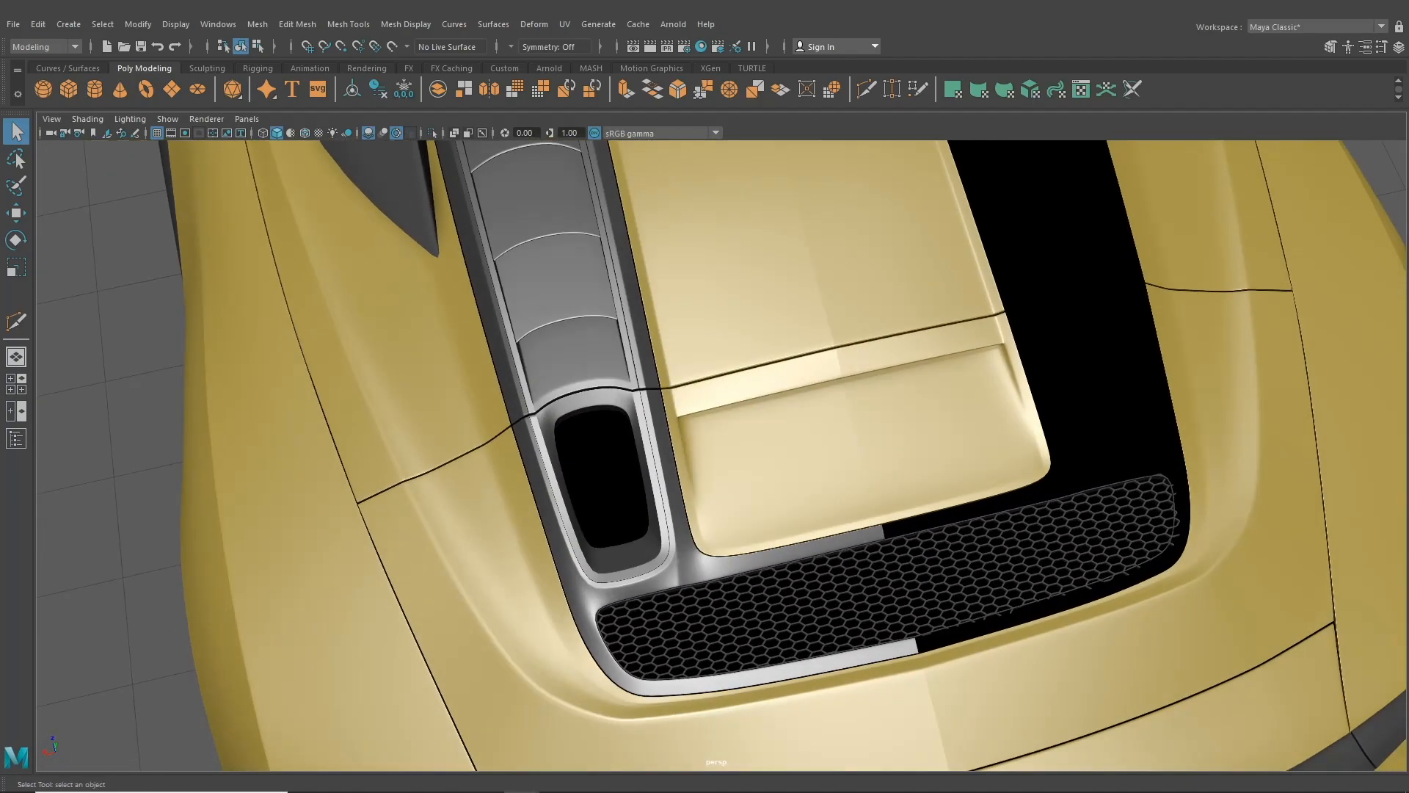
pyautogui.scroll(-10, 794, 530)
pyautogui.keyDown('alt'); pyautogui.moveTo(904, 402); pyautogui.dragTo(899, 574, button='middle'); pyautogui.keyUp('alt')
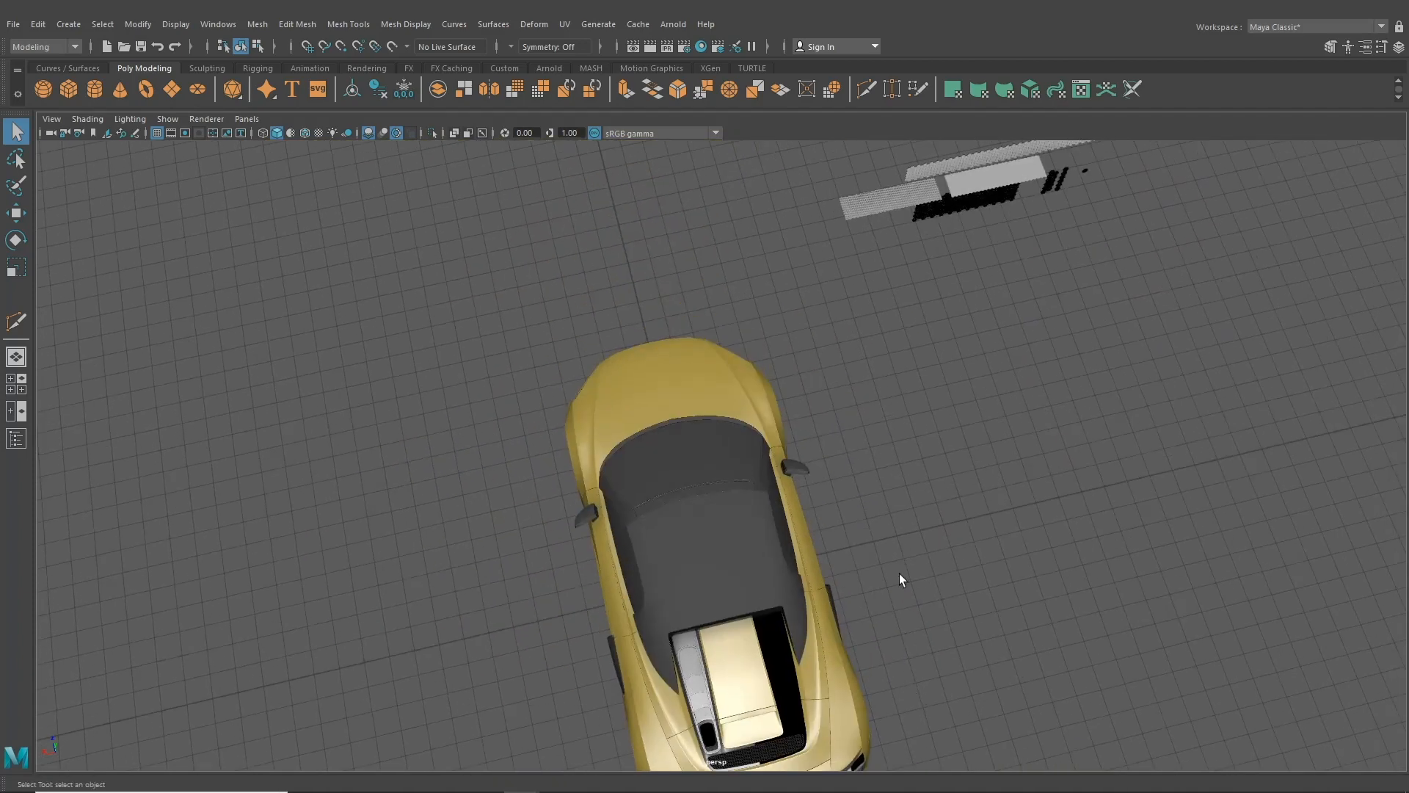
pyautogui.click(902, 201)
pyautogui.click(16, 215)
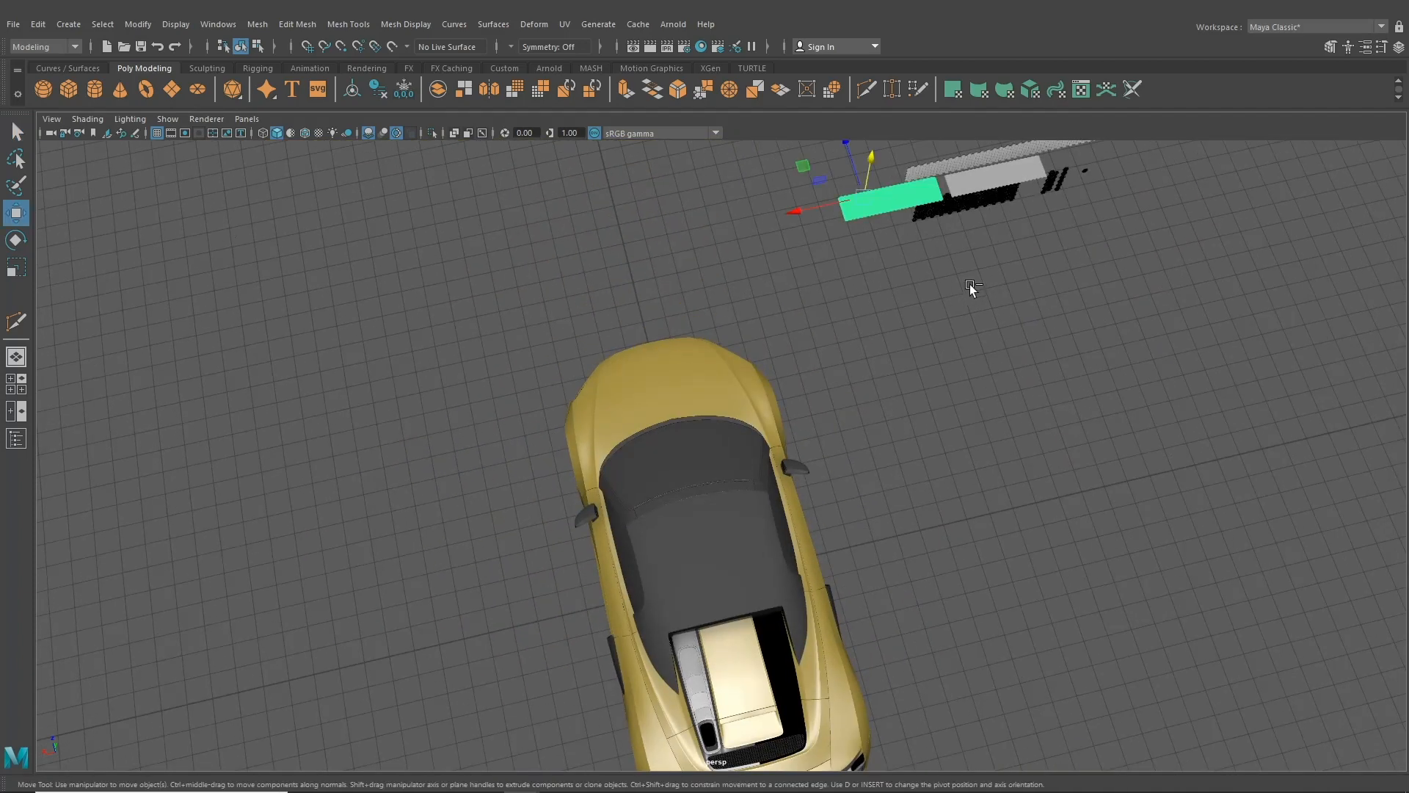
pyautogui.moveTo(886, 183); pyautogui.dragTo(993, 617)
pyautogui.keyDown('alt'); pyautogui.moveTo(993, 618); pyautogui.dragTo(990, 503, button='middle'); pyautogui.keyUp('alt')
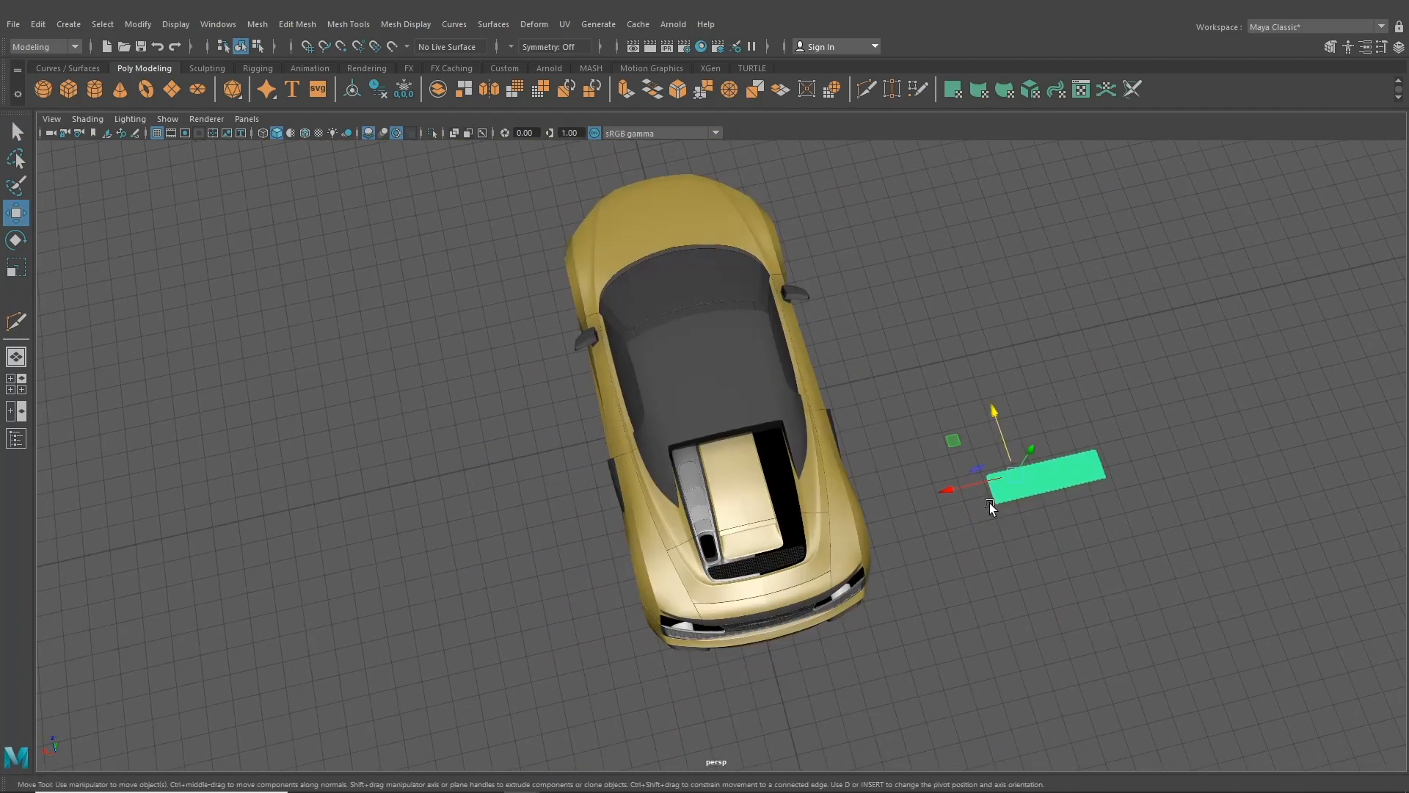
pyautogui.moveTo(989, 503); pyautogui.dragTo(598, 599)
# - Position the honeycomb panel across the rear-deck vent opening and lower it to deck height
pyautogui.keyDown('alt'); pyautogui.moveTo(645, 622); pyautogui.dragTo(772, 500, button='middle'); pyautogui.keyUp('alt')
pyautogui.scroll(8, 772, 500)
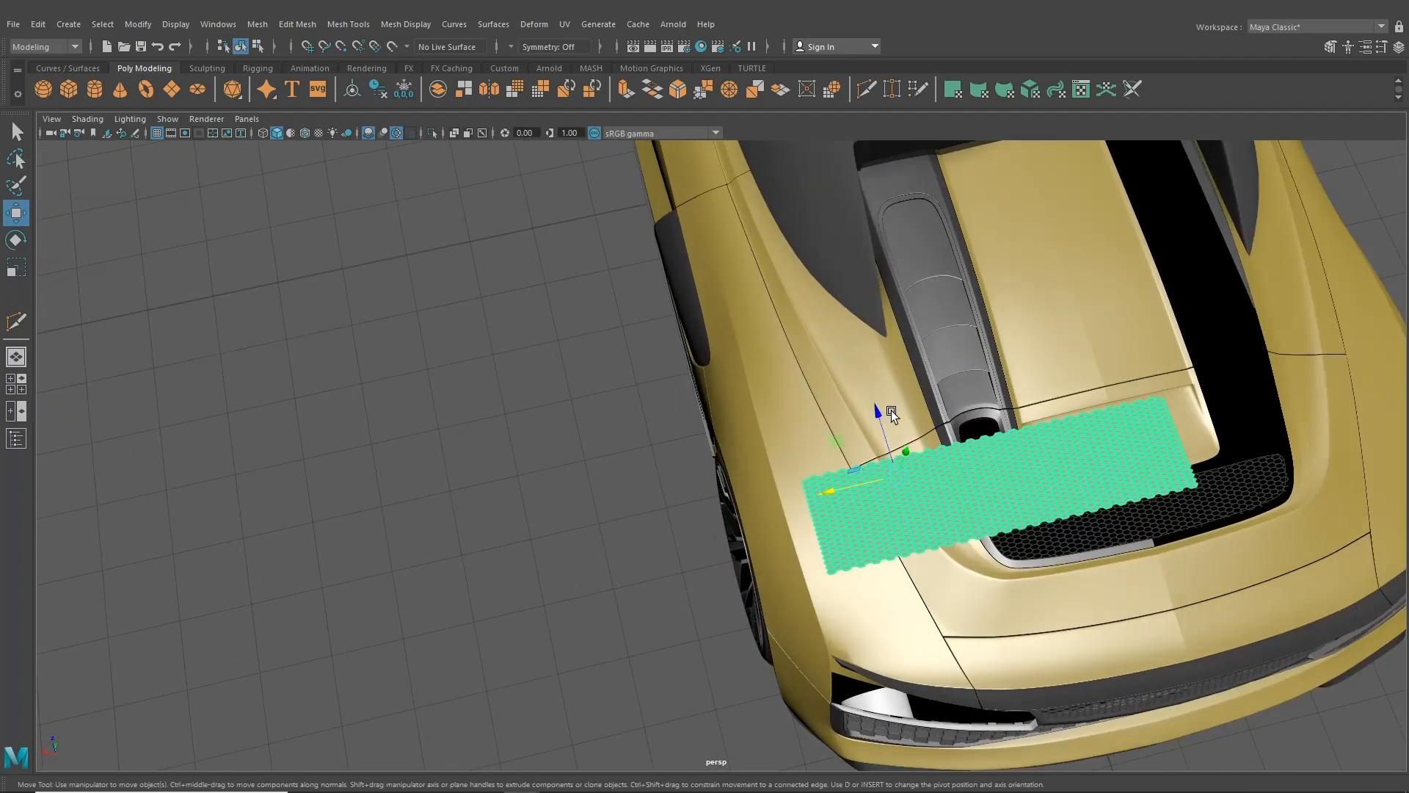
pyautogui.moveTo(878, 411); pyautogui.dragTo(898, 345)
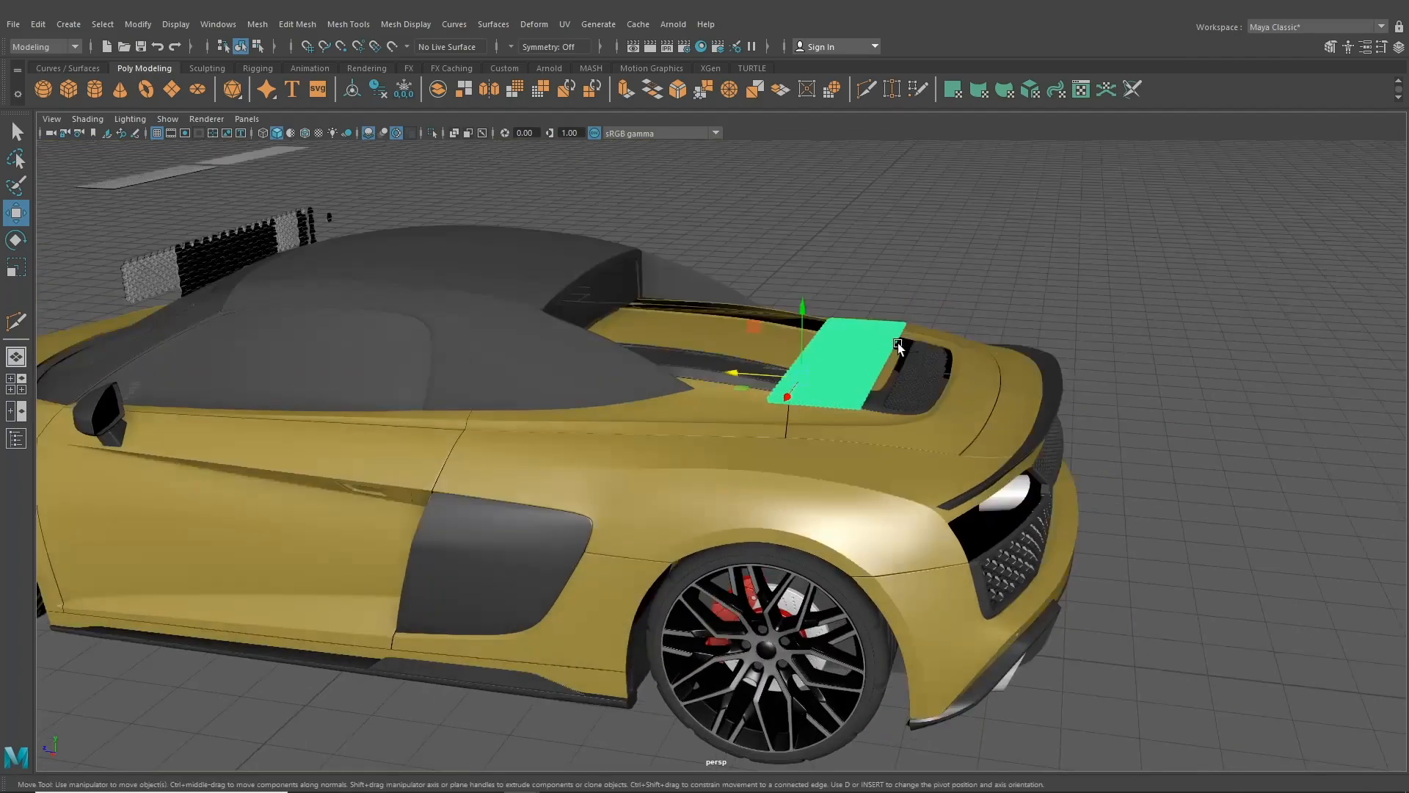
pyautogui.moveTo(804, 311); pyautogui.dragTo(818, 354)
pyautogui.scroll(3, 817, 354)
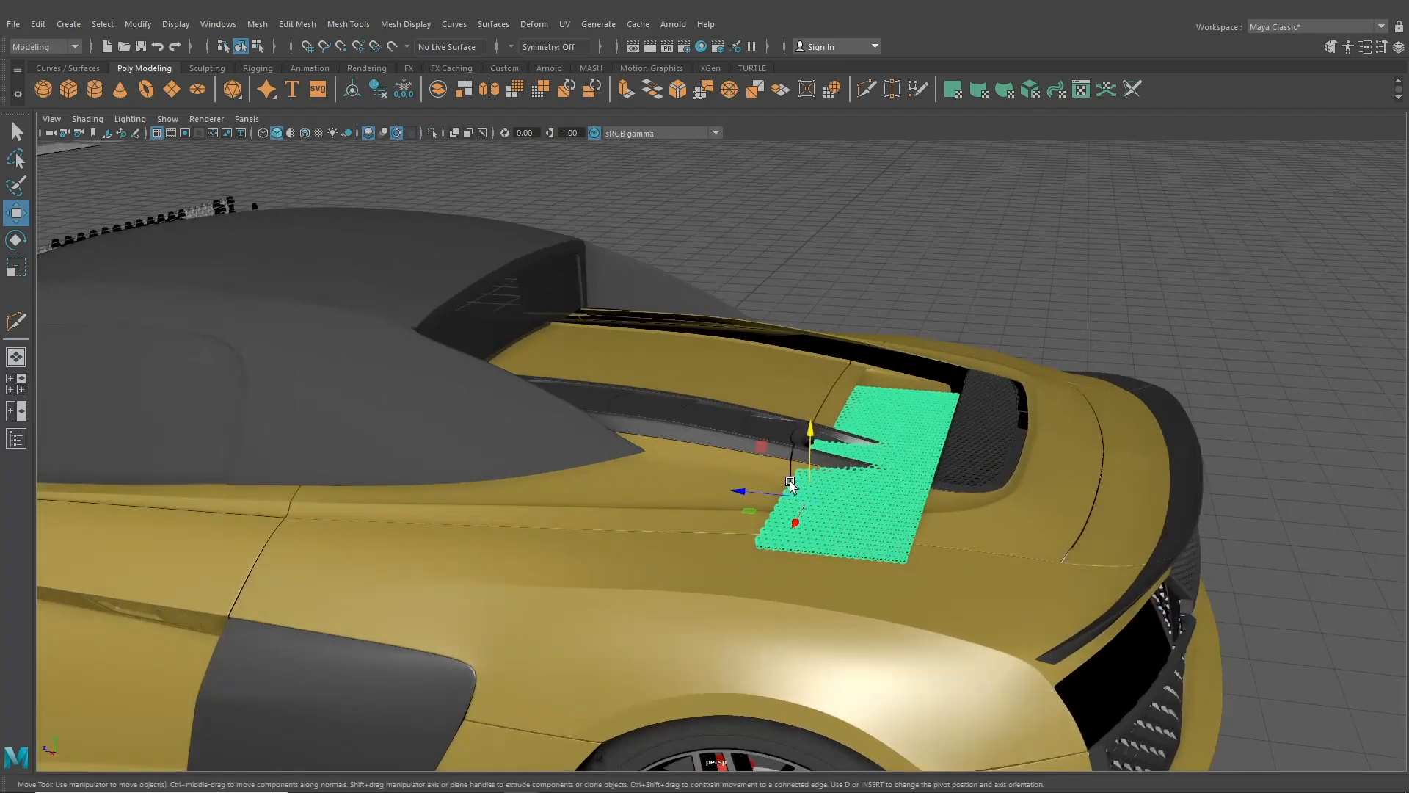
pyautogui.moveTo(763, 492); pyautogui.dragTo(744, 491)
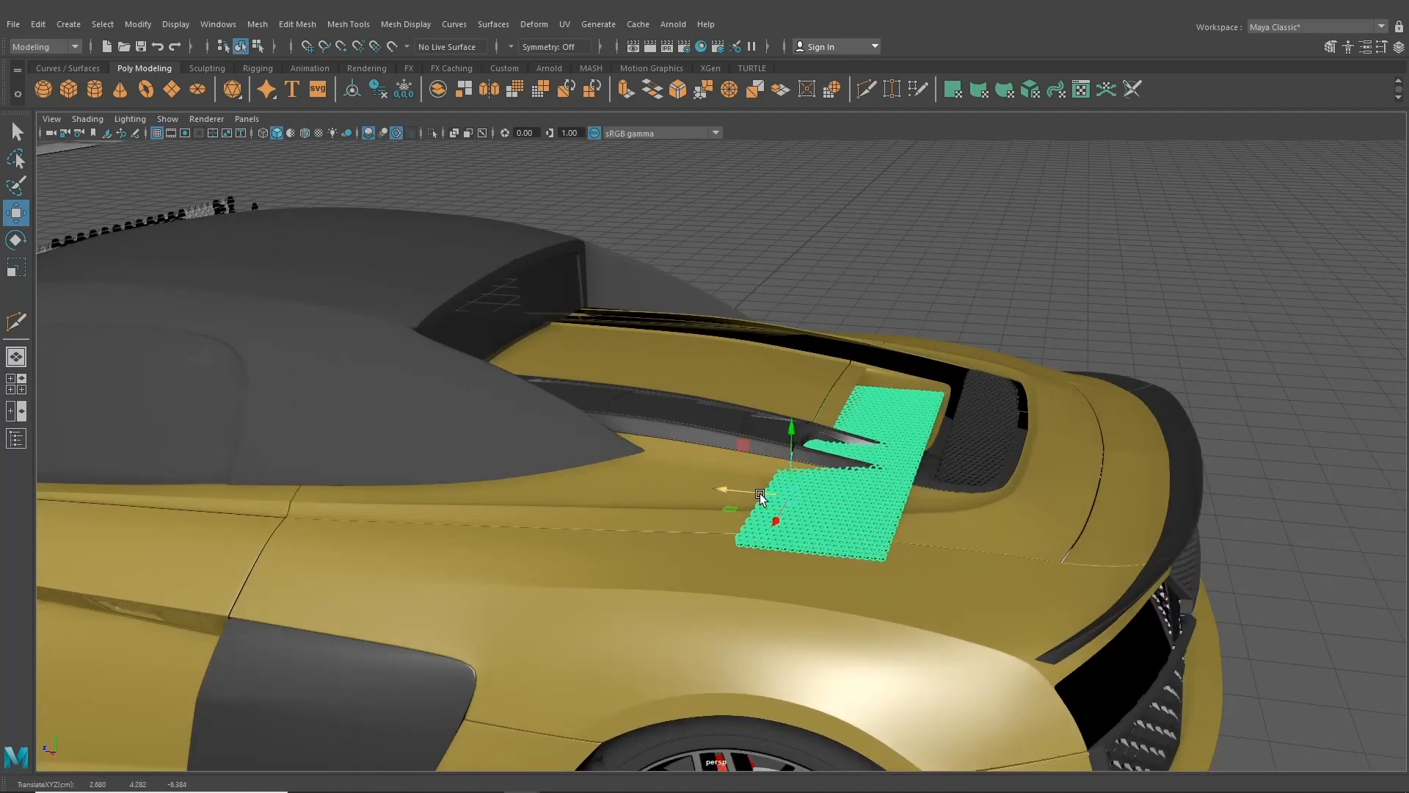
pyautogui.scroll(3, 762, 499)
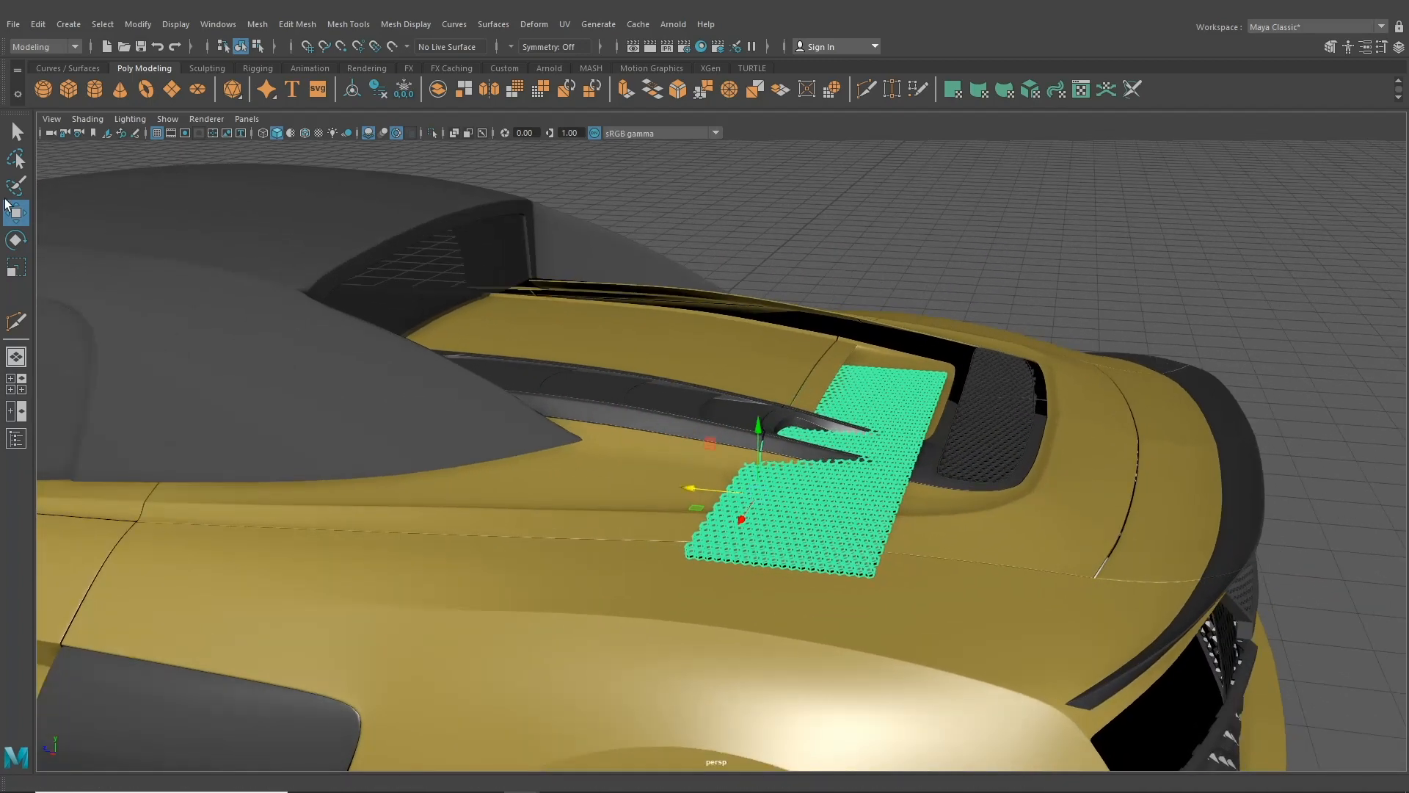
# - Tilt the honeycomb panel about -18° around X to follow the deck's slope and shift it into the vent opening
pyautogui.click(13, 248)
pyautogui.keyDown('alt'); pyautogui.moveTo(866, 368); pyautogui.dragTo(740, 357, button='middle'); pyautogui.keyUp('alt')
pyautogui.scroll(3, 719, 380)
pyautogui.moveTo(622, 435); pyautogui.dragTo(637, 452)
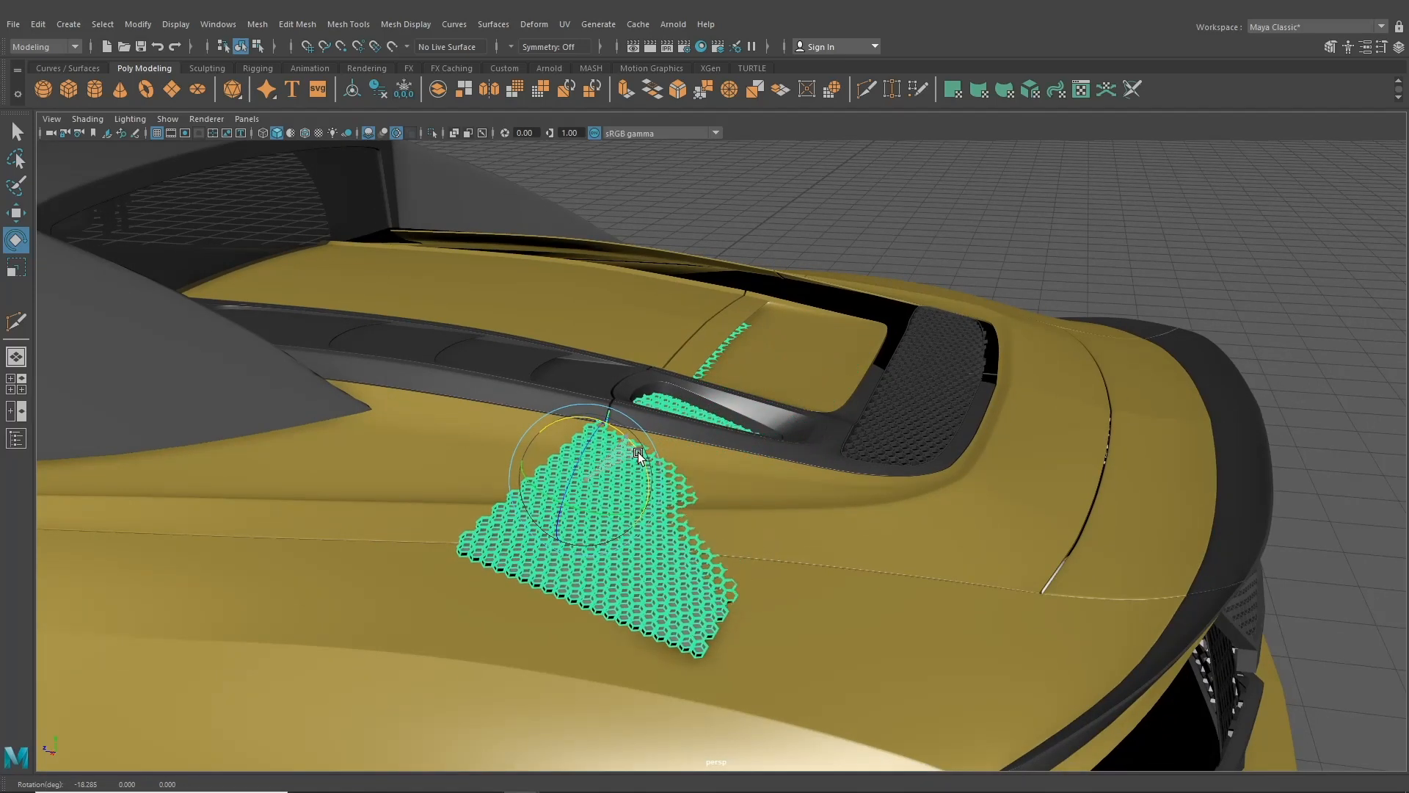
pyautogui.keyDown('alt'); pyautogui.moveTo(491, 393); pyautogui.dragTo(488, 388, button='middle'); pyautogui.keyUp('alt')
pyautogui.click(12, 216)
pyautogui.scroll(3, 590, 366)
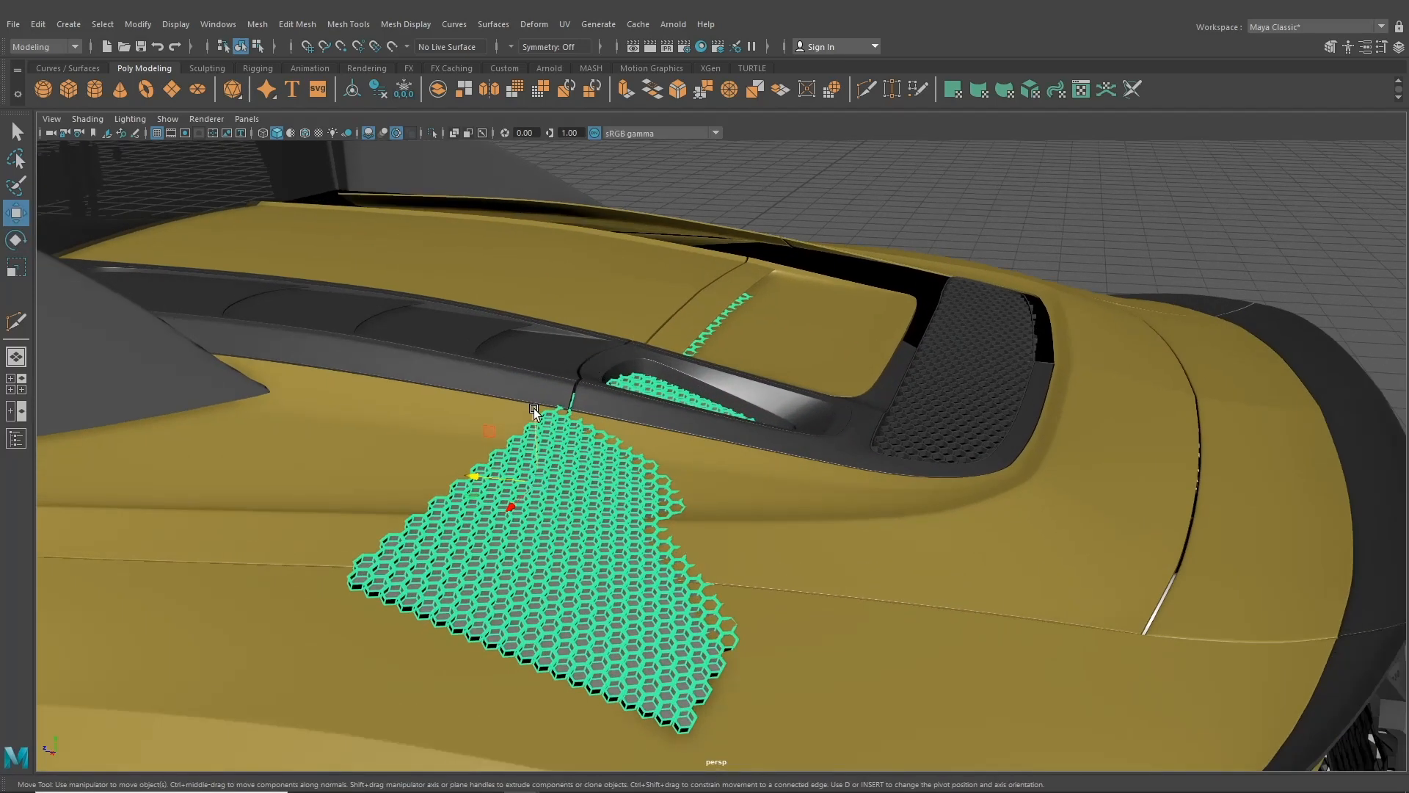
pyautogui.moveTo(534, 408); pyautogui.dragTo(425, 447)
# - Check the honeycomb panel's depth inside the vent opening from above and the side, and nudge its height
pyautogui.keyDown('alt'); pyautogui.moveTo(1039, 457); pyautogui.dragTo(681, 425, button='middle'); pyautogui.keyUp('alt')
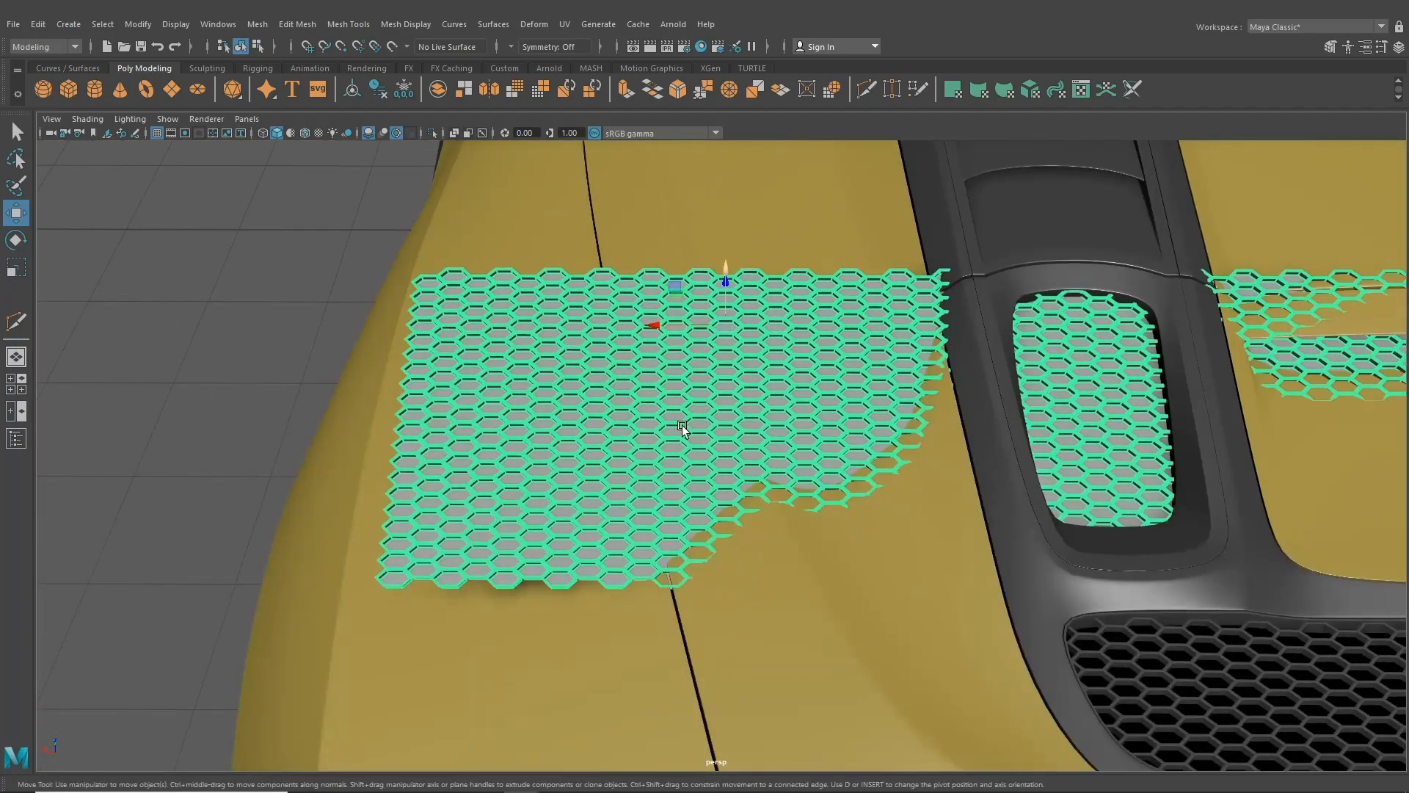
pyautogui.keyDown('alt'); pyautogui.moveTo(991, 450); pyautogui.dragTo(738, 451, button='middle'); pyautogui.keyUp('alt')
pyautogui.keyDown('alt'); pyautogui.moveTo(998, 573); pyautogui.dragTo(873, 534); pyautogui.keyUp('alt')
pyautogui.keyDown('alt'); pyautogui.moveTo(808, 523); pyautogui.dragTo(855, 485); pyautogui.keyUp('alt')
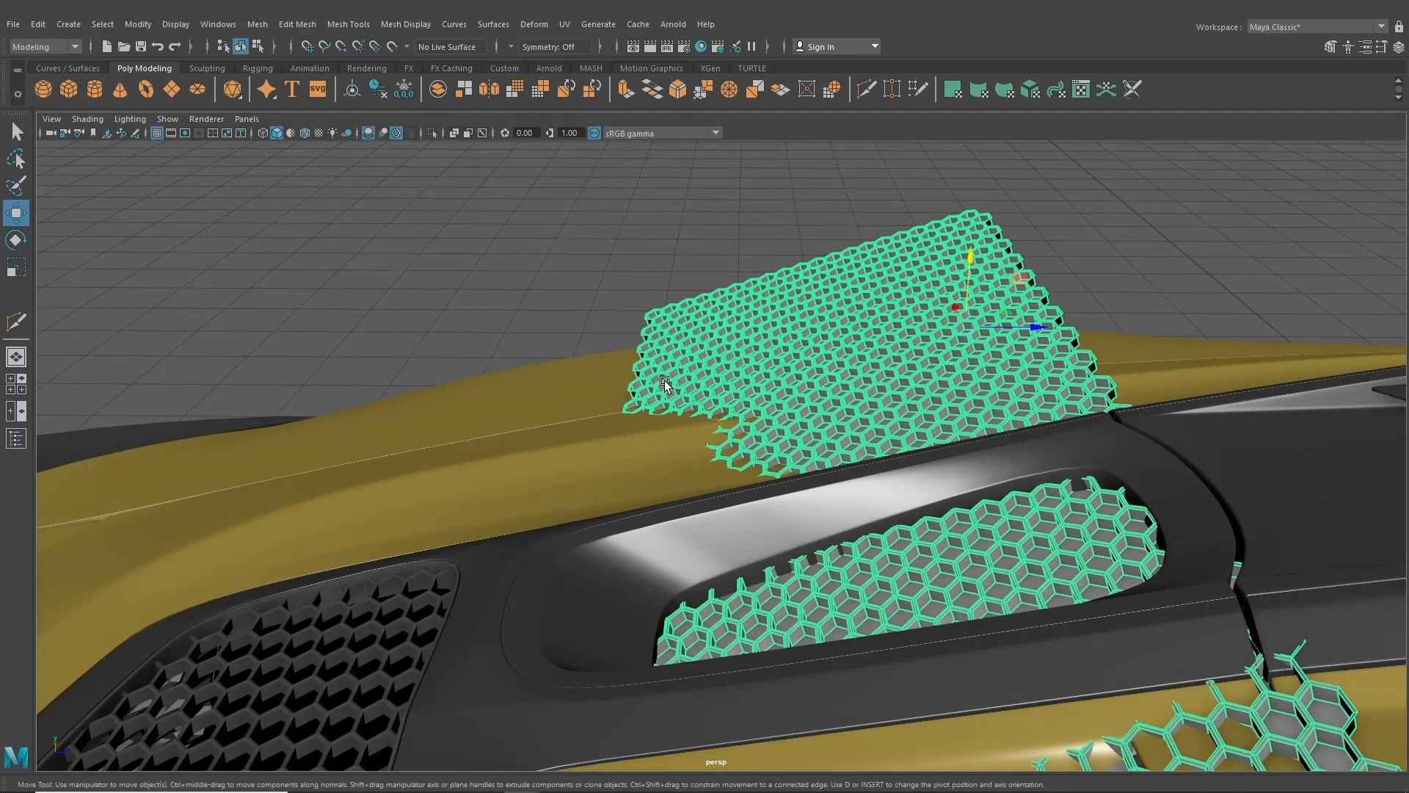
pyautogui.moveTo(972, 267); pyautogui.dragTo(968, 261)
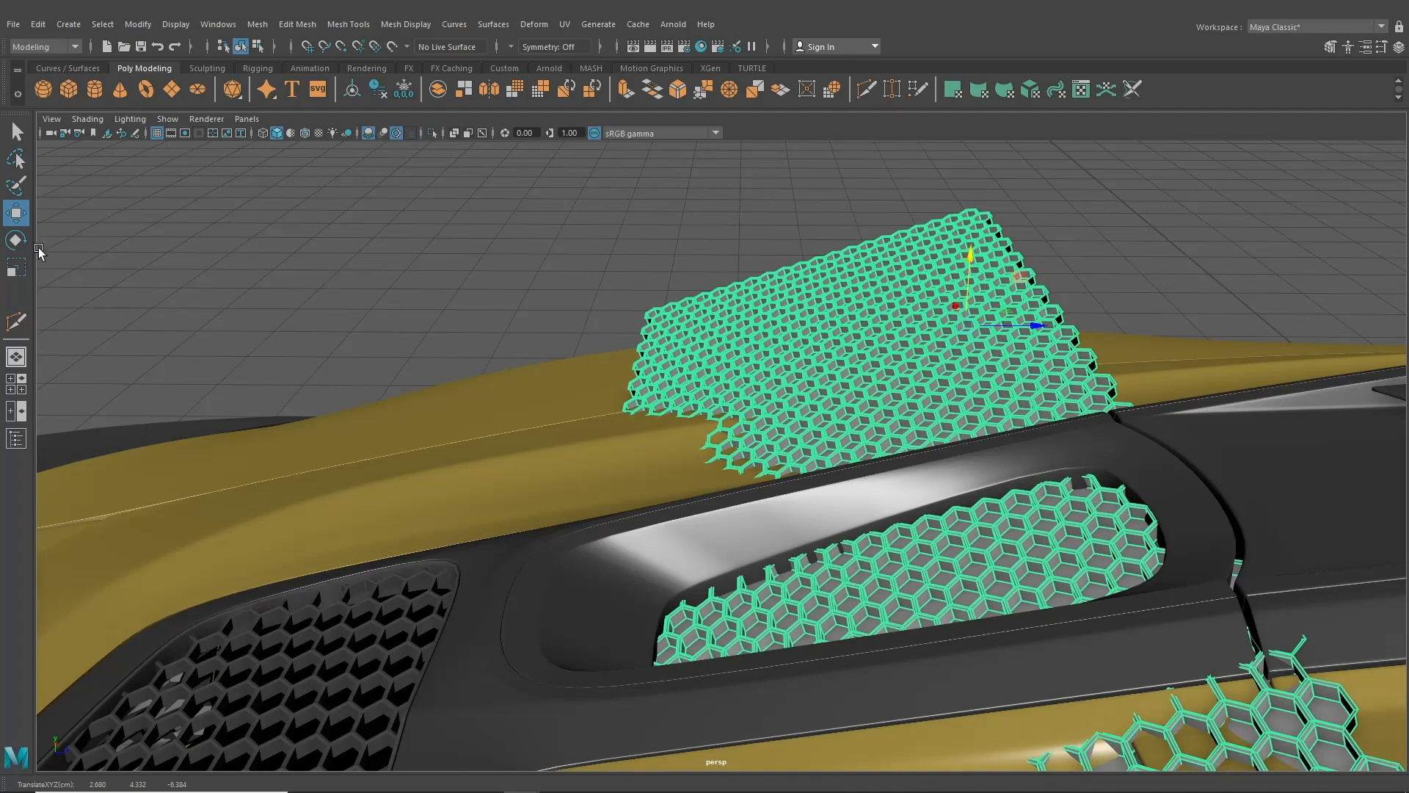
# - Nudge the honeycomb panel horizontally to X 2.707, Z -8.370 so its hexagons line up within the vent opening
pyautogui.click(15, 240)
pyautogui.keyDown('alt'); pyautogui.moveTo(1072, 443); pyautogui.dragTo(1003, 396); pyautogui.keyUp('alt')
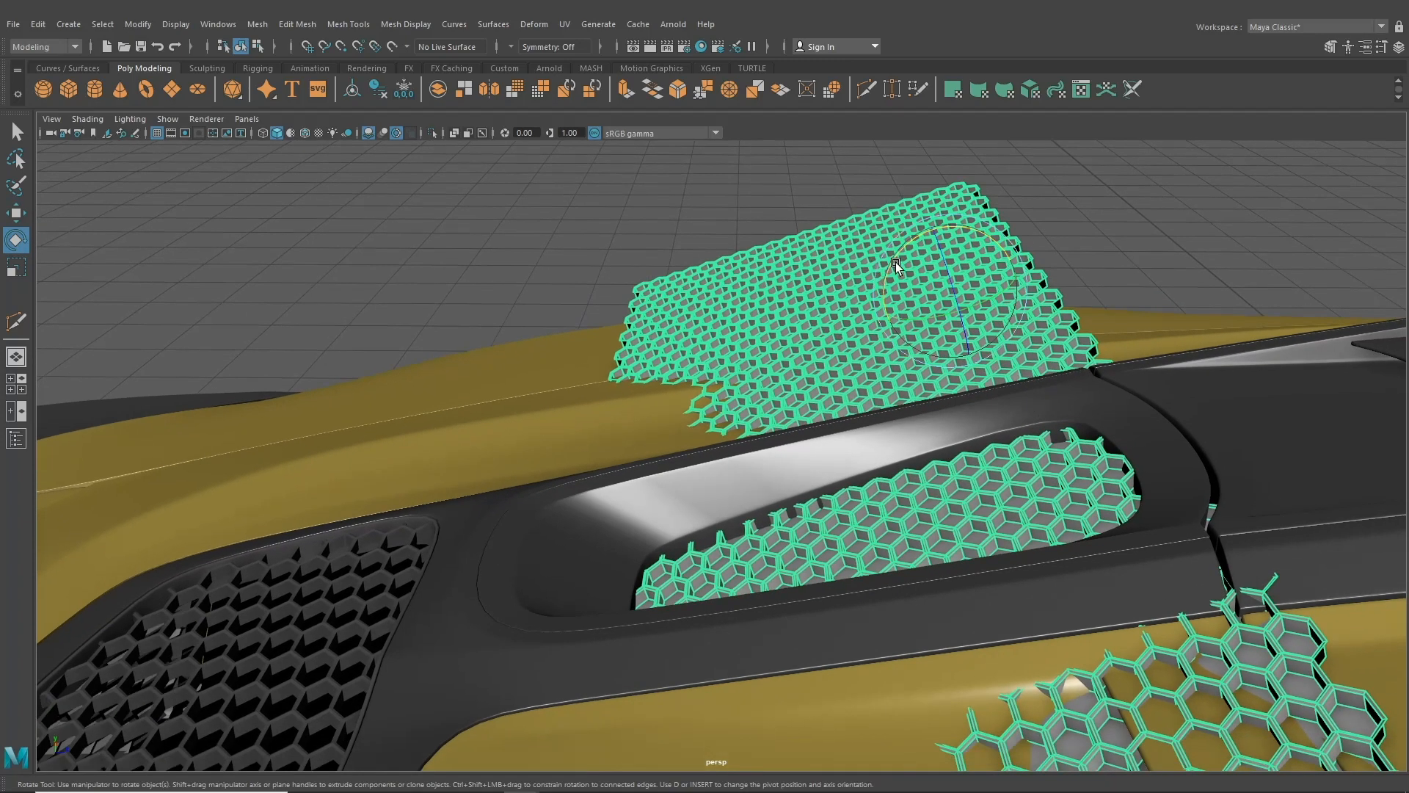
pyautogui.moveTo(895, 262); pyautogui.dragTo(535, 319)
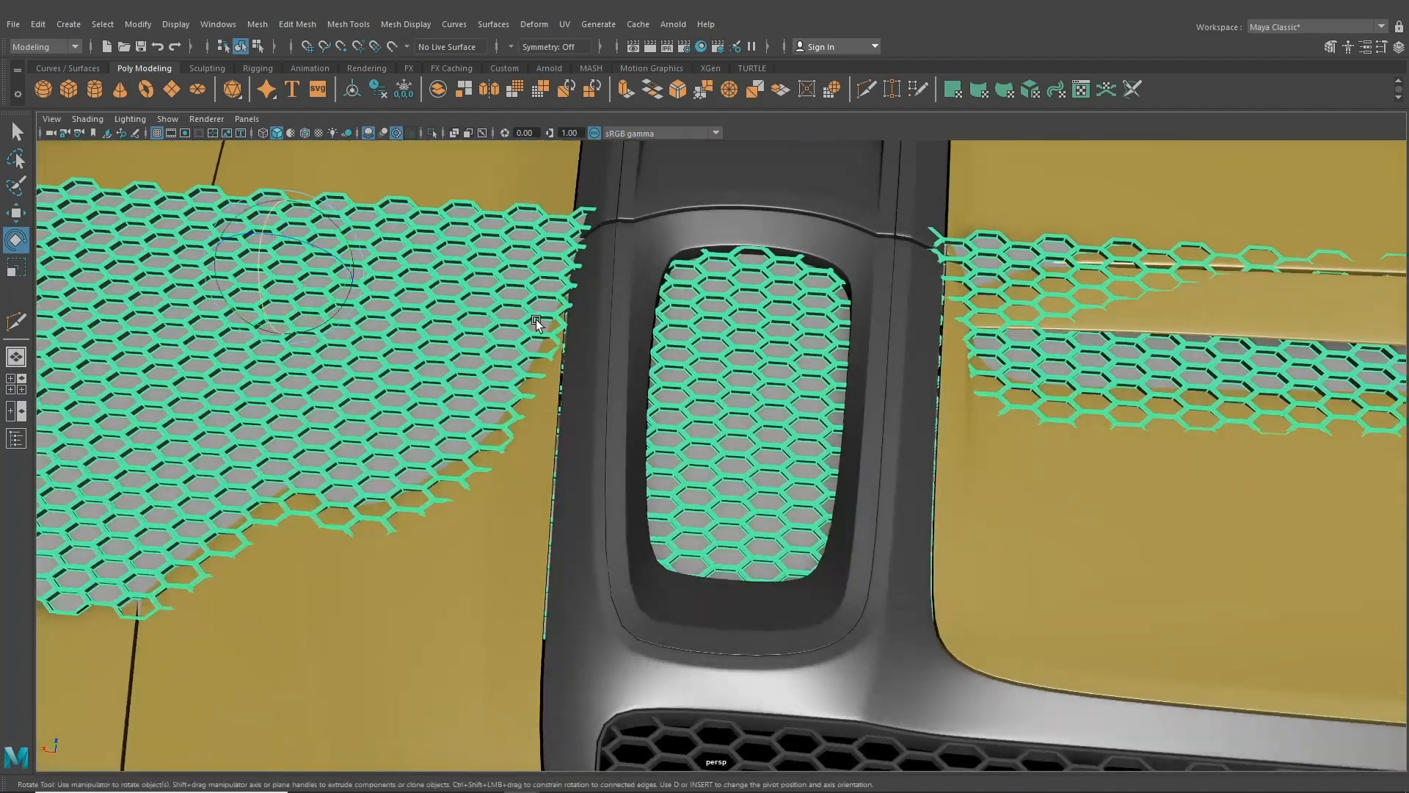
pyautogui.click(15, 215)
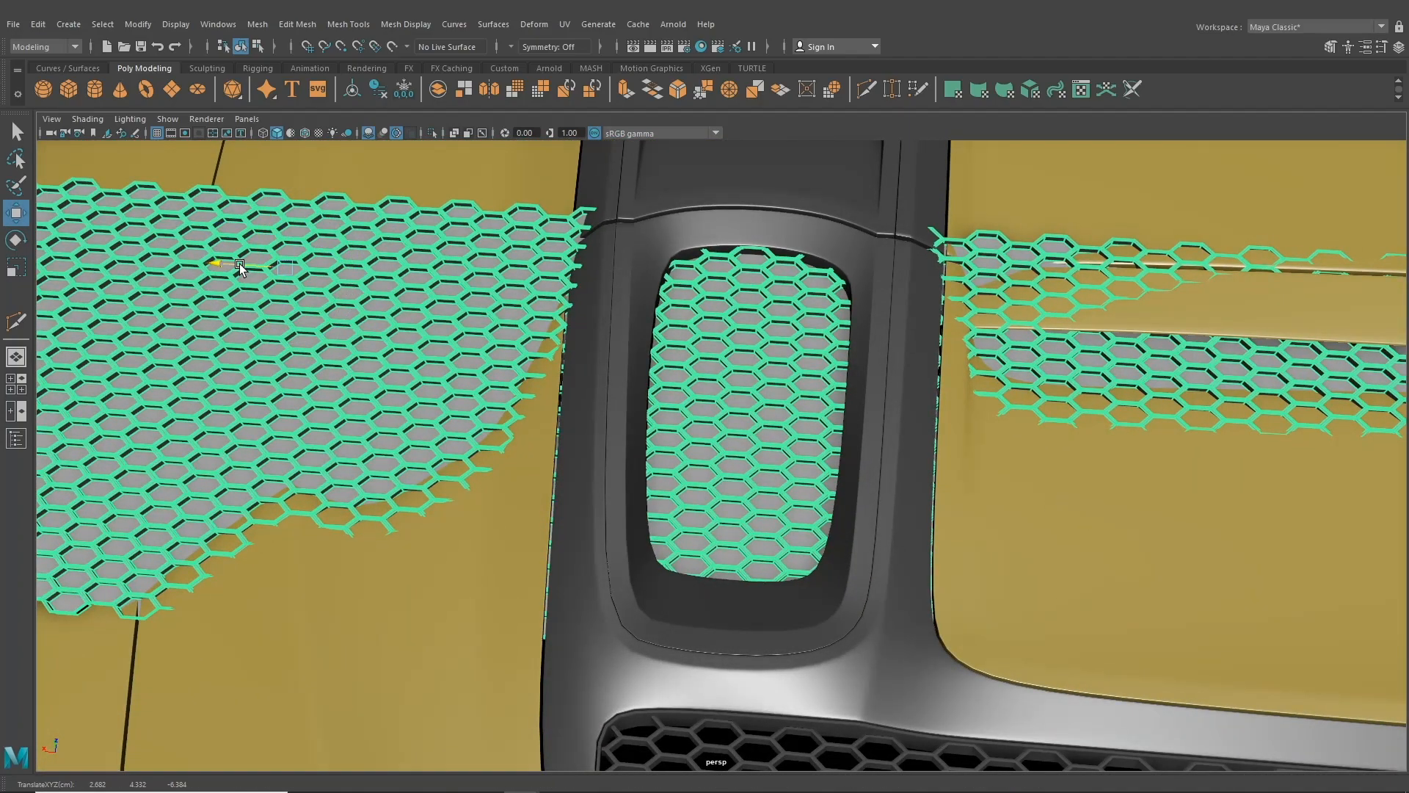
pyautogui.moveTo(239, 263); pyautogui.dragTo(264, 229)
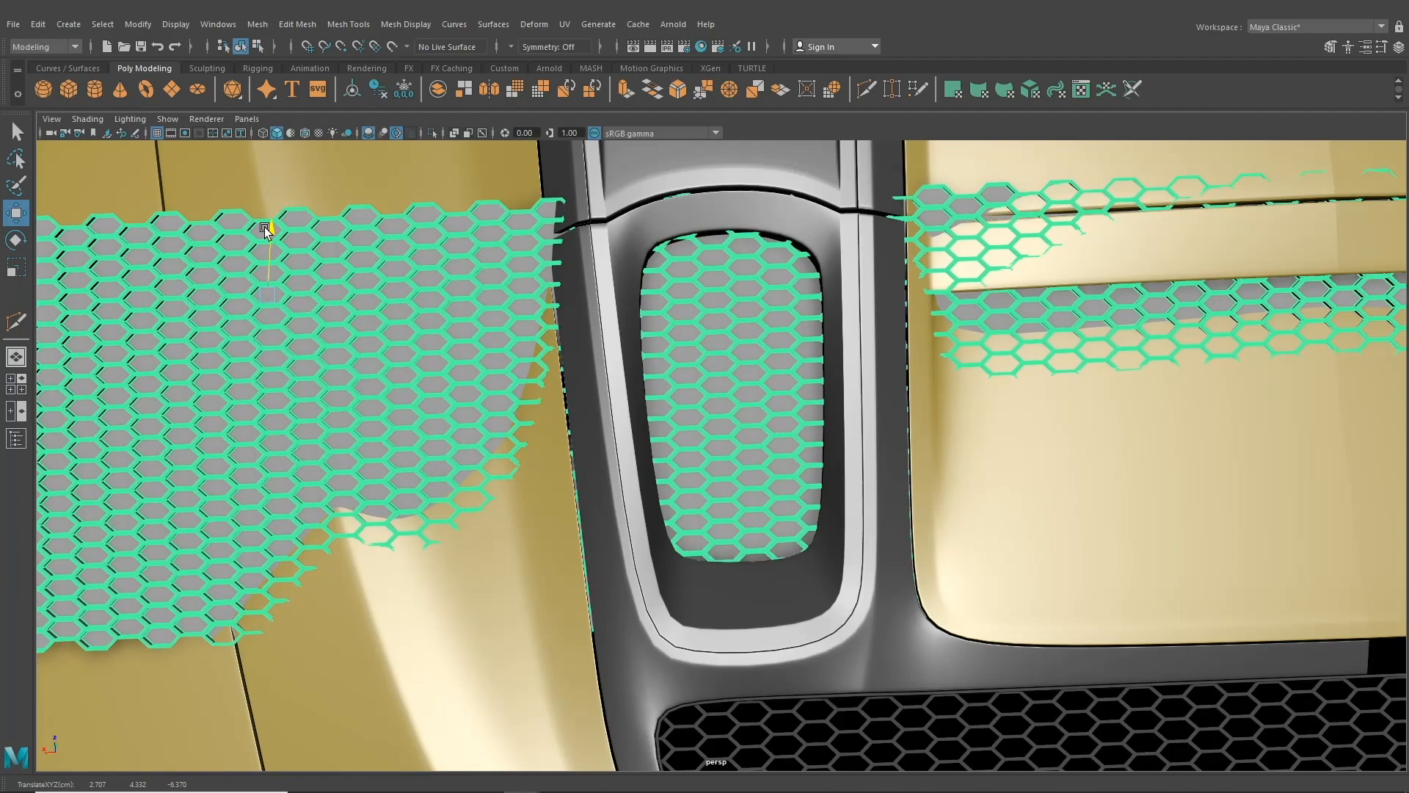
# - Delete the honeycomb faces lying outside the vent opening, over the rear fender and over the engine cover
pyautogui.keyDown('alt'); pyautogui.moveTo(264, 229); pyautogui.dragTo(514, 441); pyautogui.keyUp('alt')
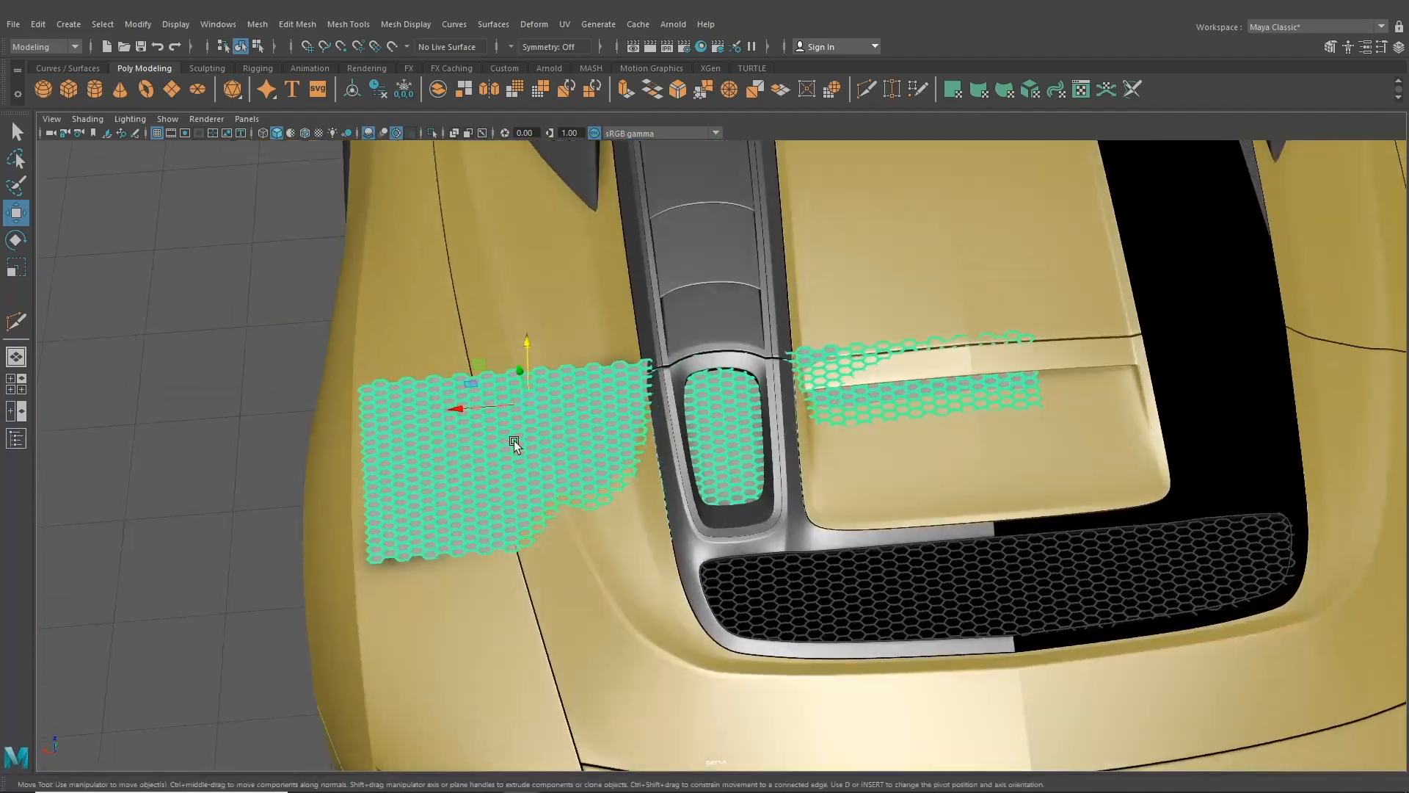
pyautogui.keyDown('alt'); pyautogui.moveTo(196, 314); pyautogui.dragTo(258, 409, button='right'); pyautogui.keyUp('alt')
pyautogui.scroll(-5, 384, 430)
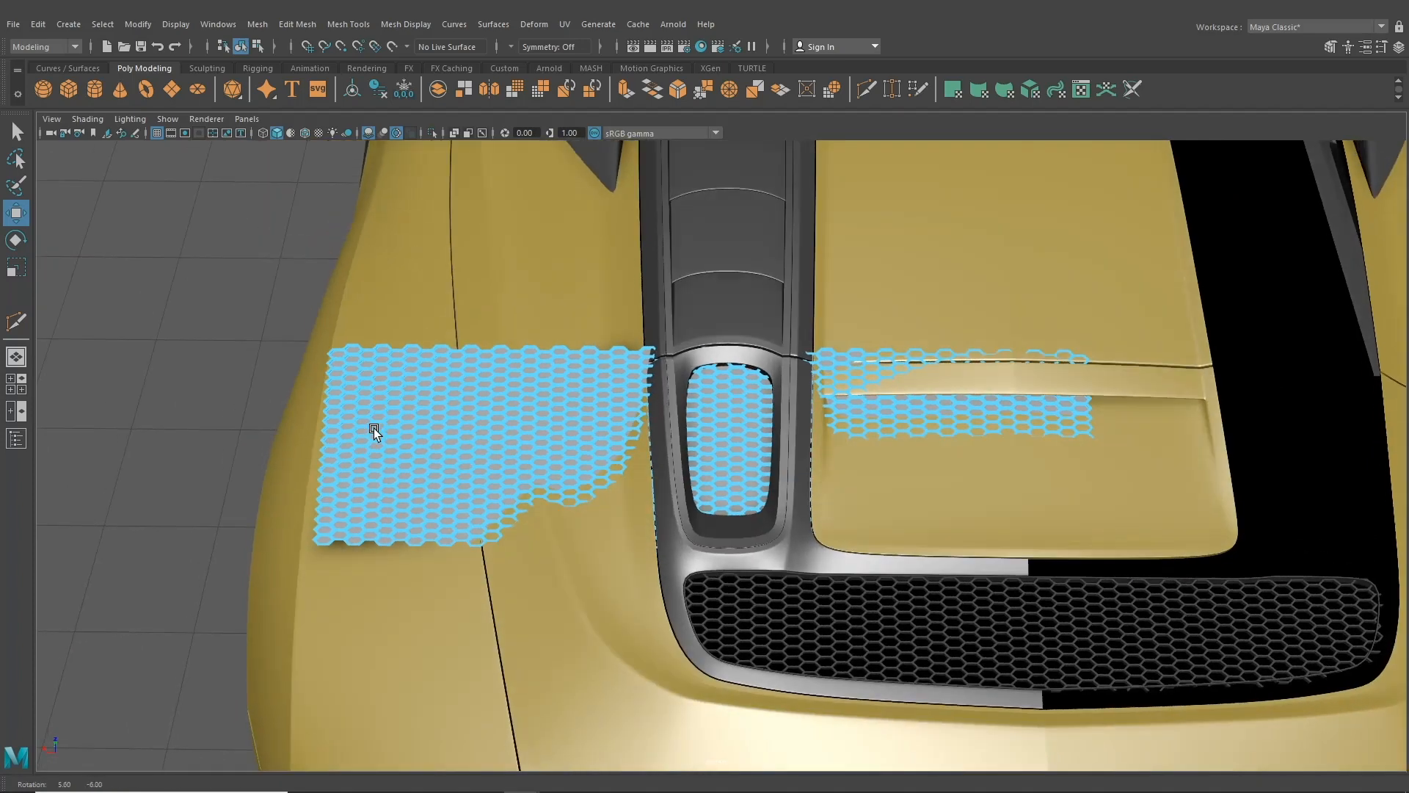
pyautogui.moveTo(225, 267); pyautogui.dragTo(631, 659)
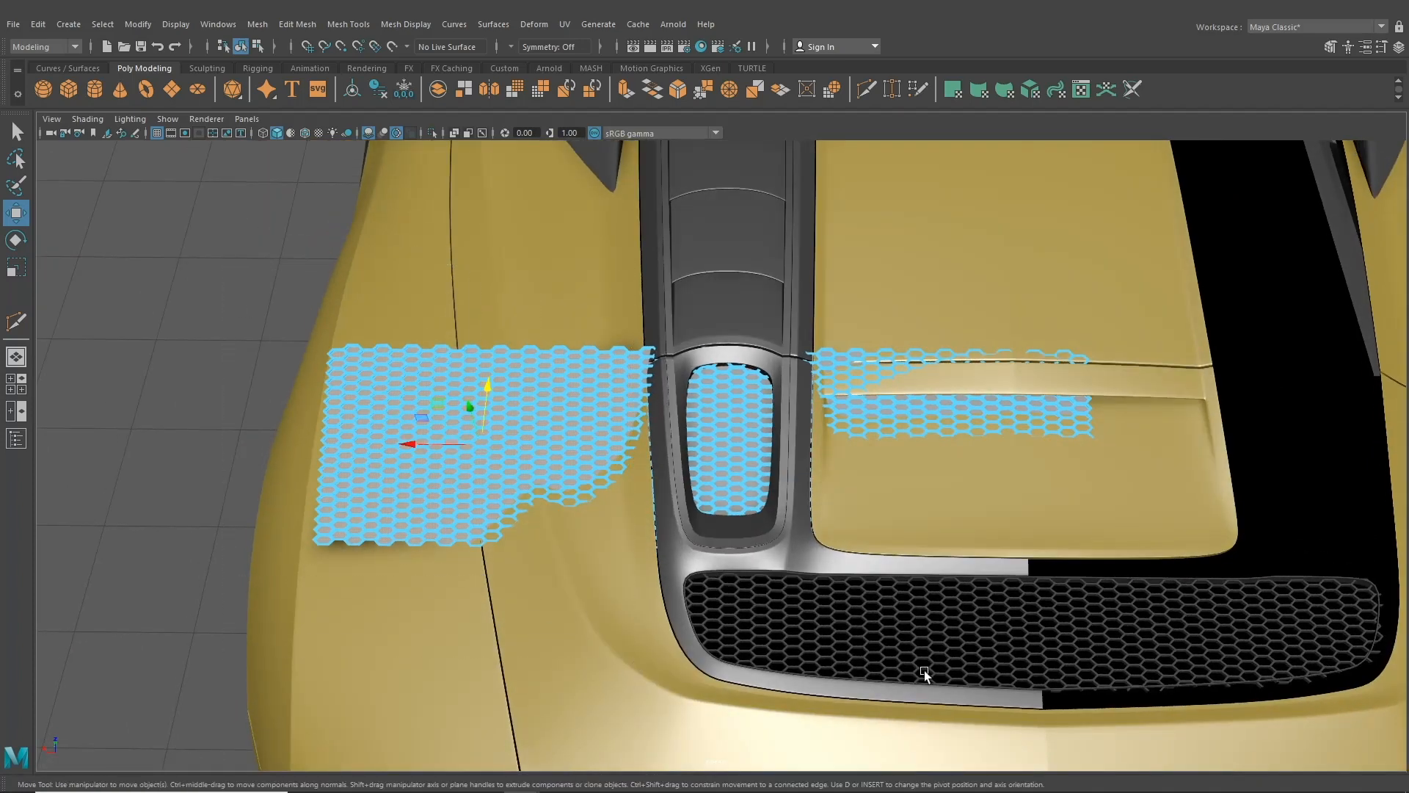
pyautogui.press('Delete')
pyautogui.moveTo(1196, 660); pyautogui.dragTo(830, 257)
pyautogui.press('Delete')
# - Delete a cluster of grey infill faces near the centre of the vent mesh and return to object selection
pyautogui.scroll(3, 734, 416)
pyautogui.scroll(3, 733, 410)
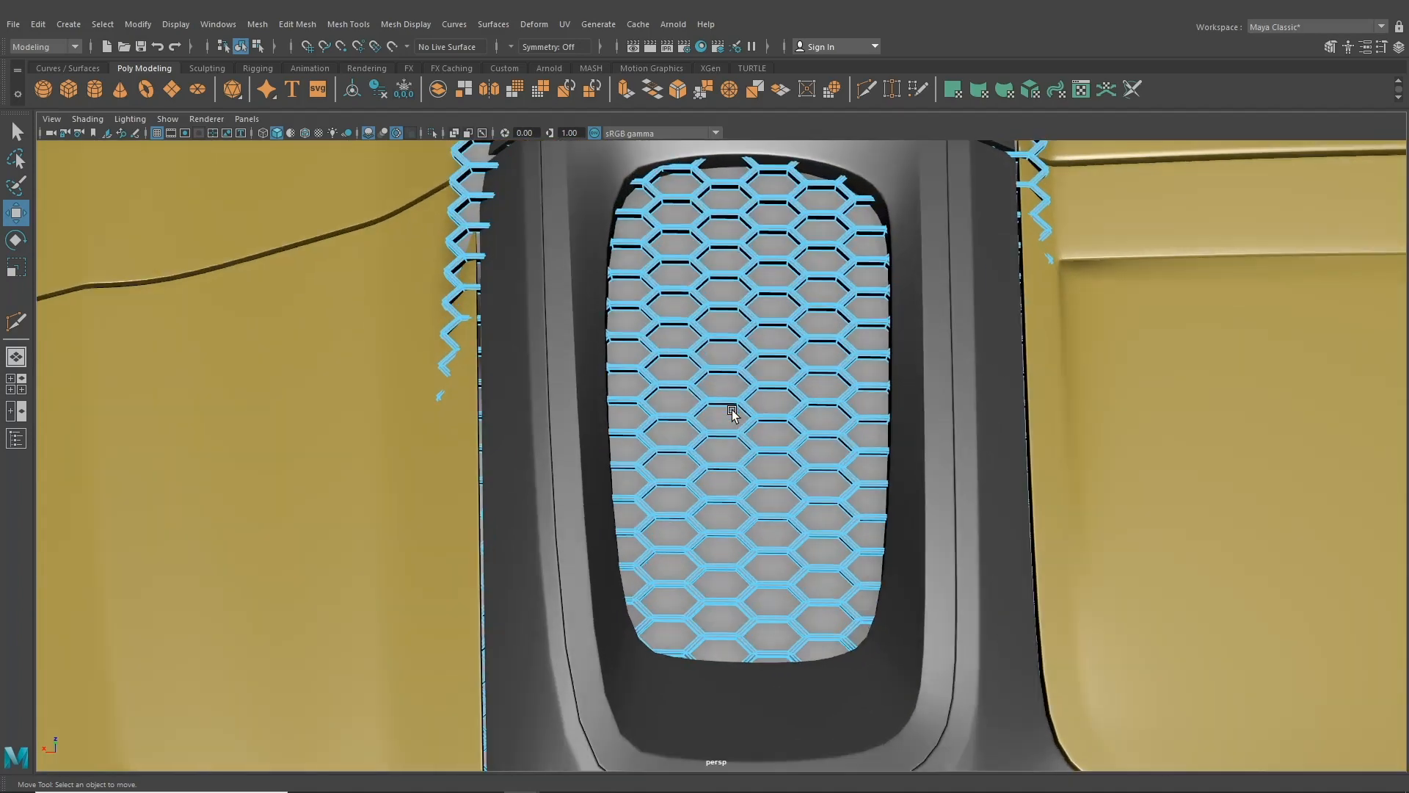
pyautogui.click(729, 416)
pyautogui.press('Delete')
pyautogui.click(723, 384)
pyautogui.press('Delete')
pyautogui.click(774, 367)
pyautogui.press('Delete')
pyautogui.click(779, 399)
pyautogui.press('Delete')
pyautogui.click(756, 451)
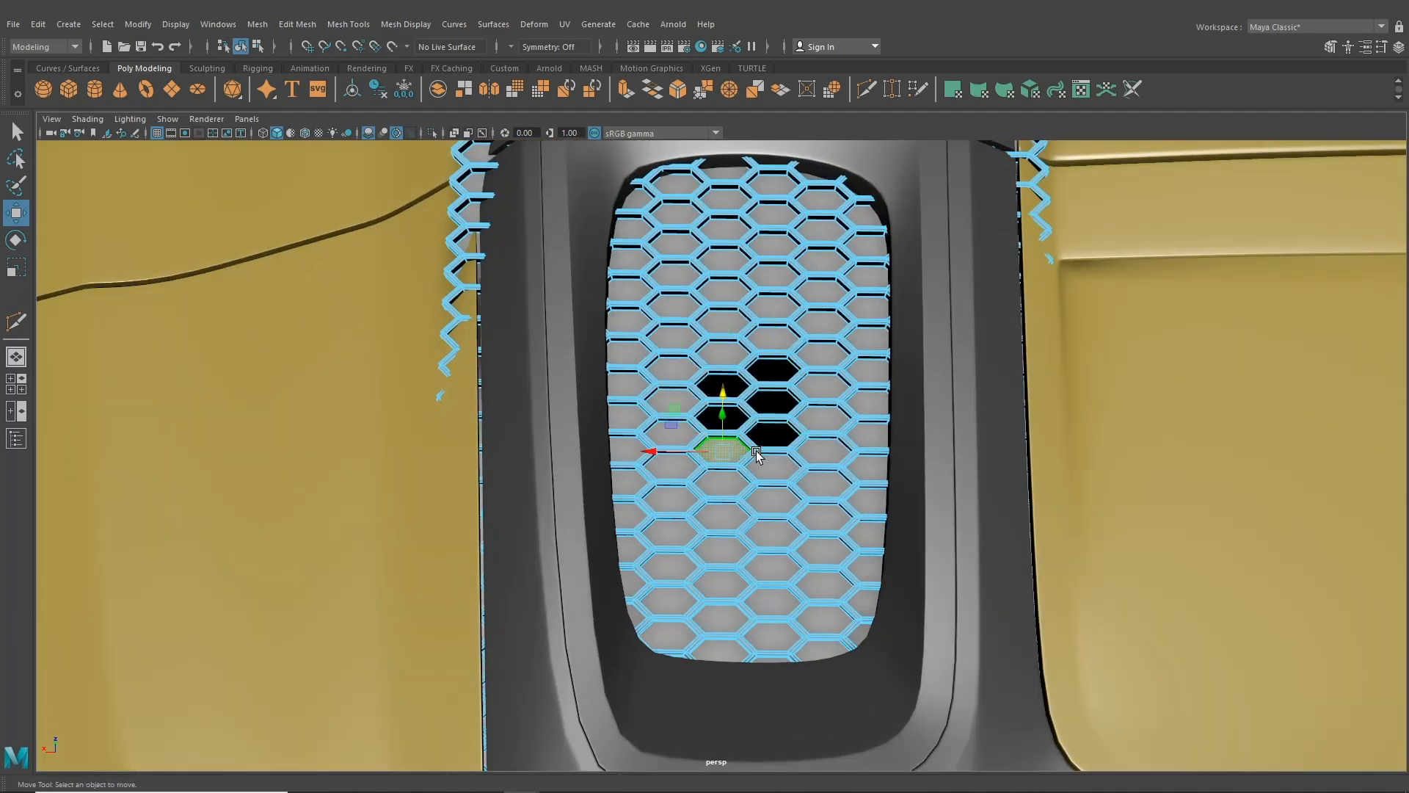
pyautogui.press('Delete')
pyautogui.scroll(-5, 612, 398)
pyautogui.click(239, 47)
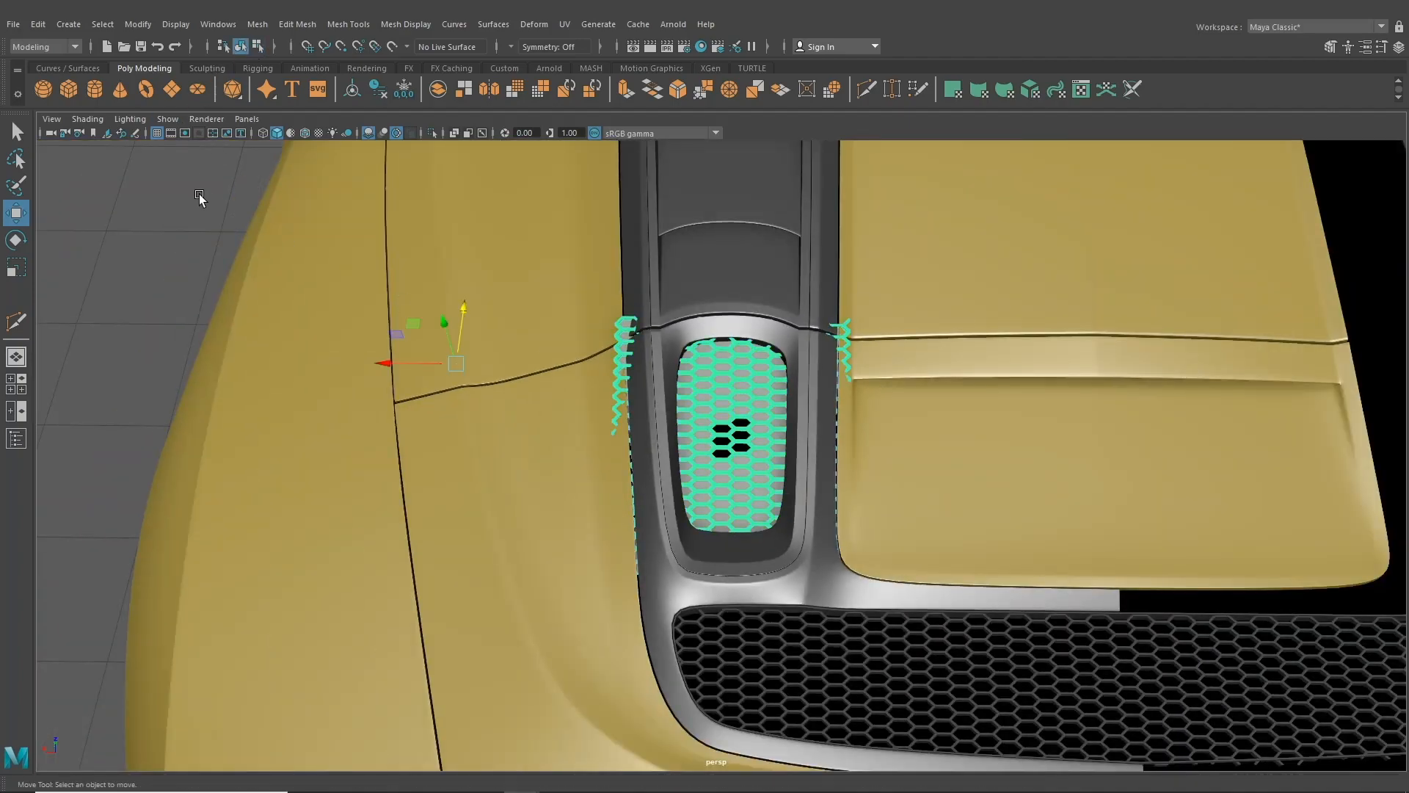
# - Review the car from the rear, then switch to the Notepad to-do list and remove the "-Top Vents" entry
pyautogui.keyDown('alt'); pyautogui.moveTo(199, 194); pyautogui.dragTo(561, 349); pyautogui.keyUp('alt')
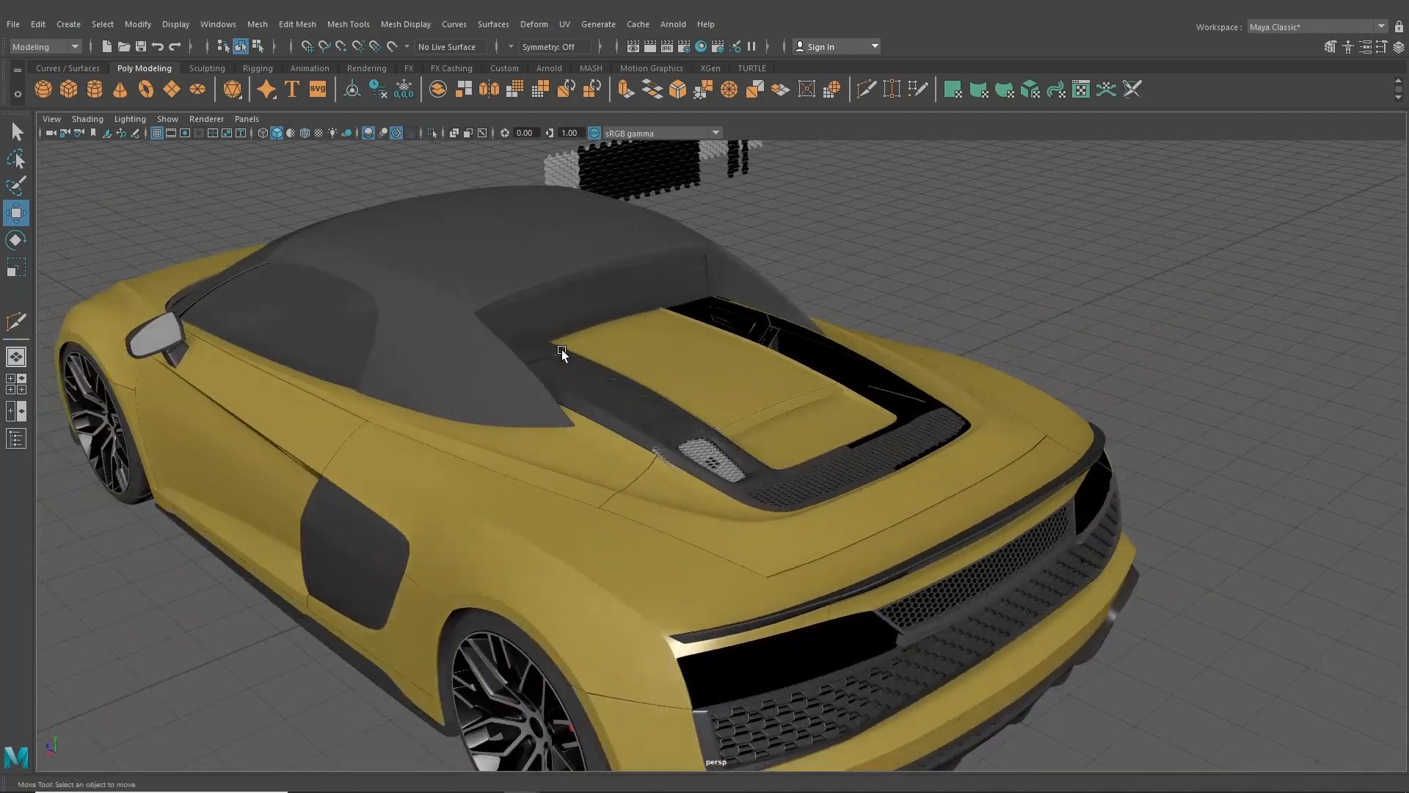
pyautogui.keyDown('alt'); pyautogui.moveTo(692, 458); pyautogui.dragTo(618, 294); pyautogui.keyUp('alt')
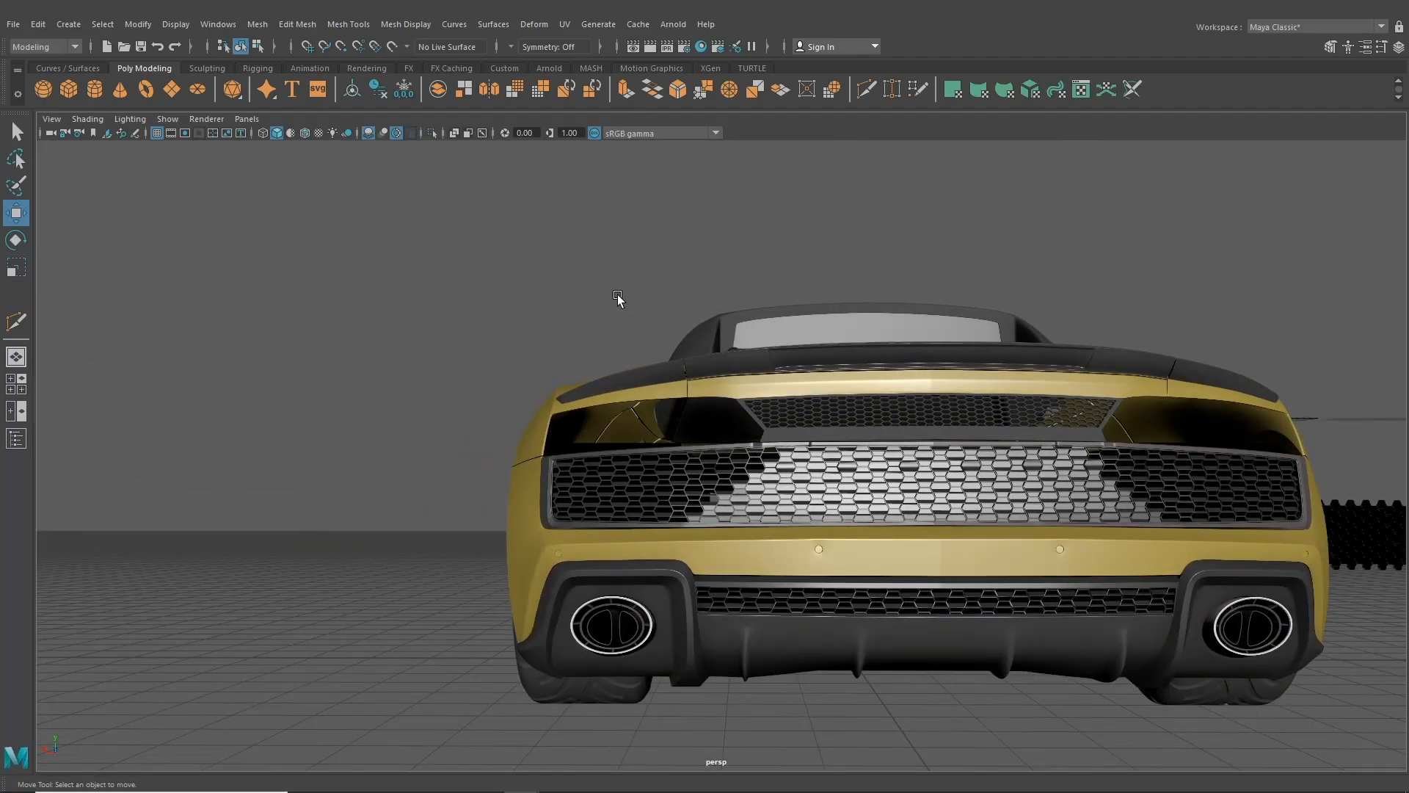
pyautogui.keyDown('alt'); pyautogui.moveTo(618, 294); pyautogui.dragTo(1005, 246); pyautogui.keyUp('alt')
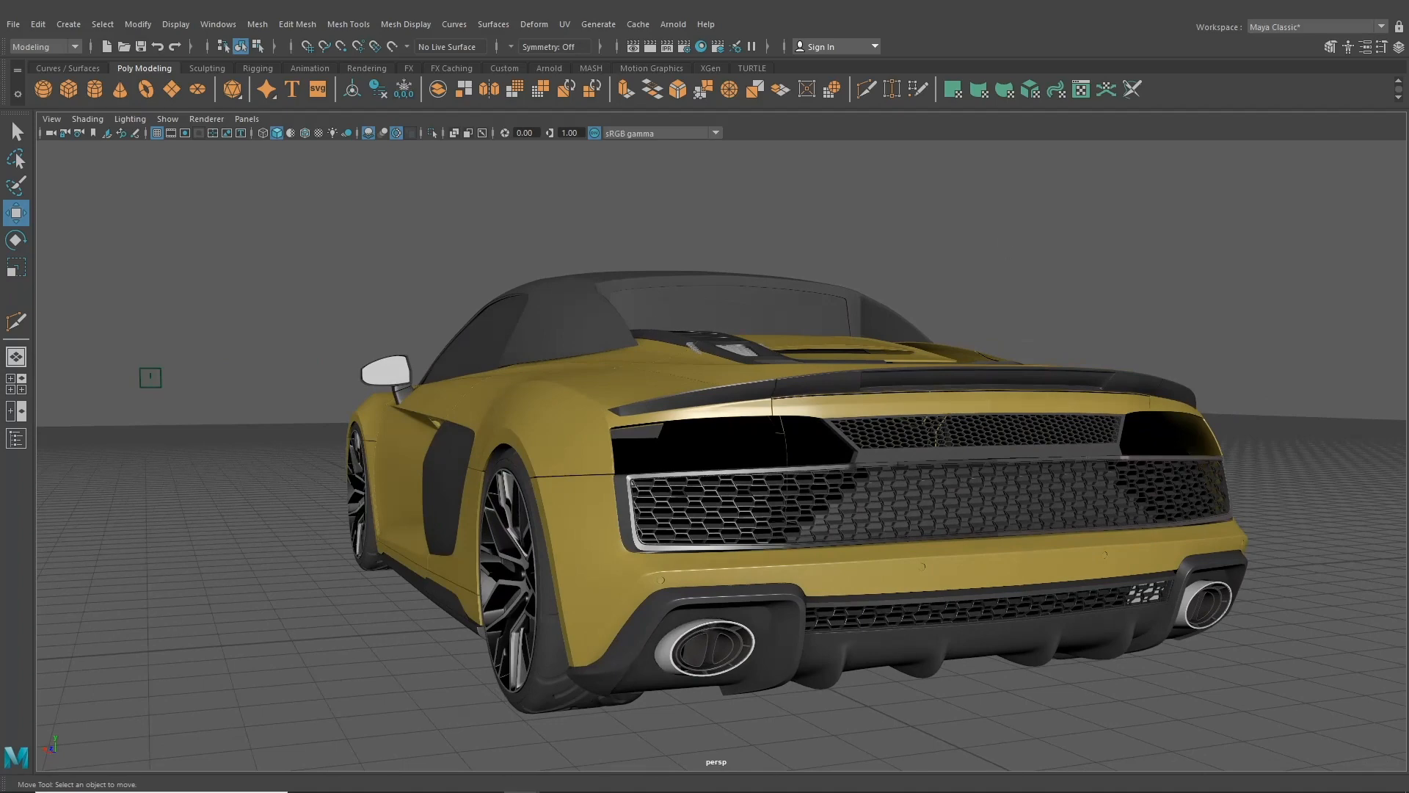
pyautogui.moveTo(1408, 59); pyautogui.dragTo(1112, 96)
pyautogui.moveTo(999, 181); pyautogui.dragTo(808, 167)
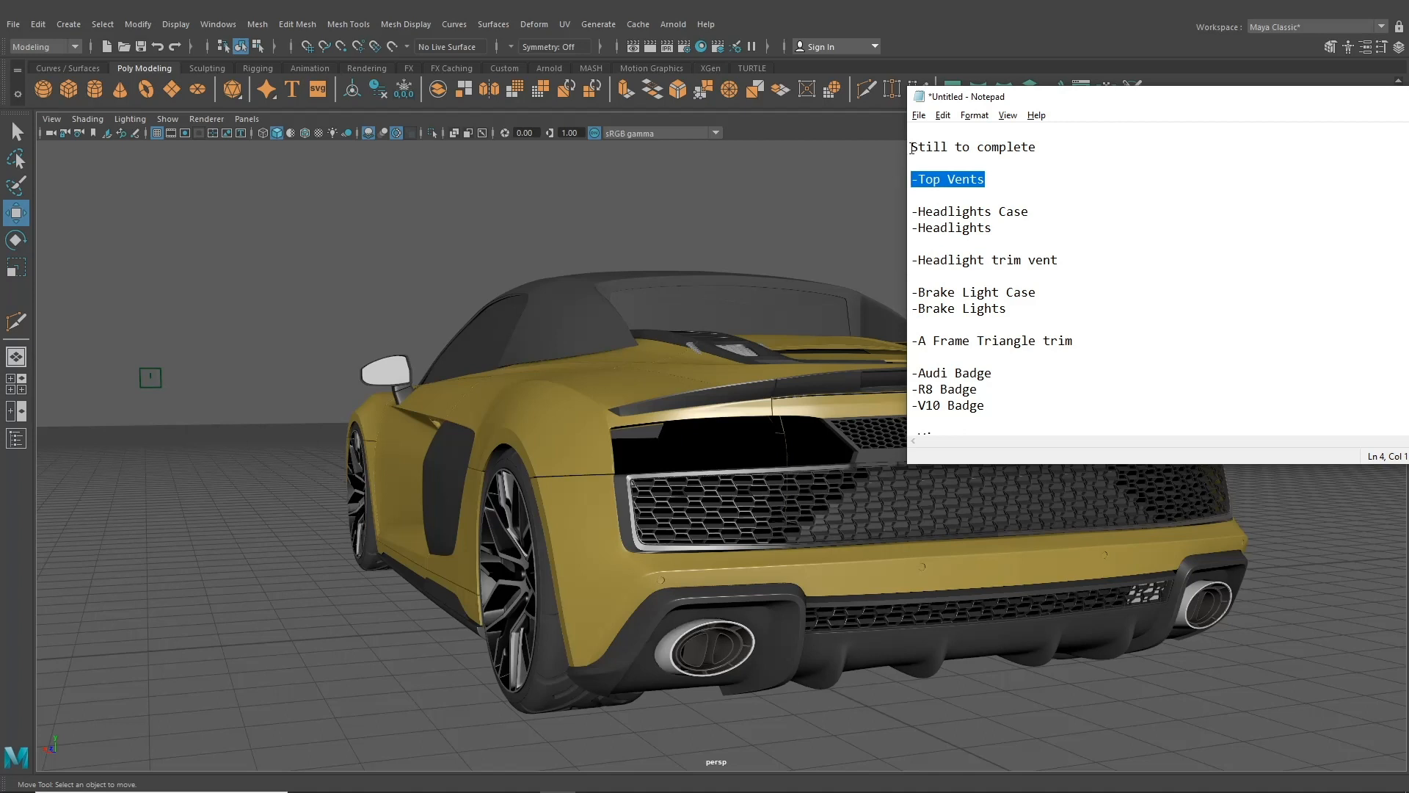
pyautogui.press('BackSpace')
pyautogui.press('BackSpace')
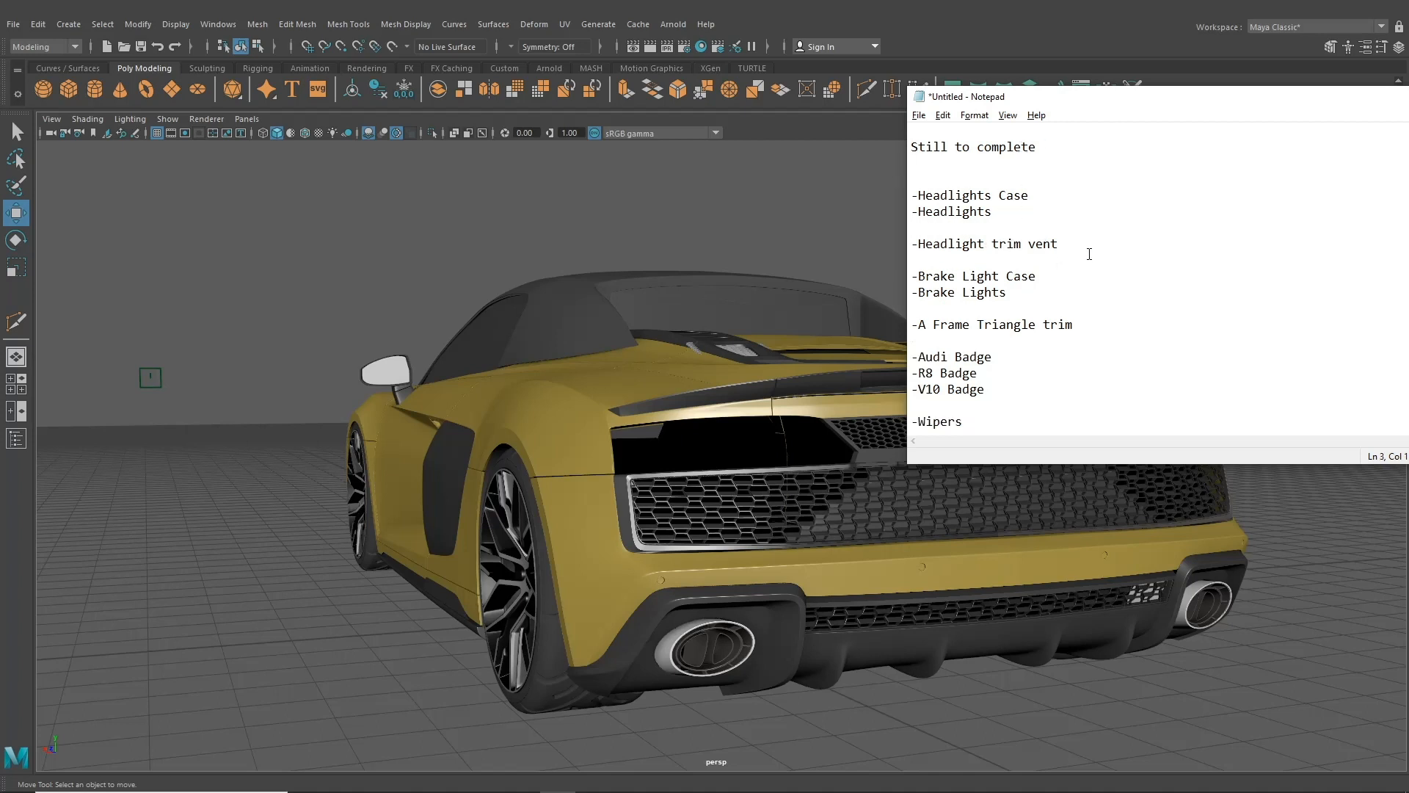
# - Highlight "-Headlight trim vent" in the list, put the list aside, and bring the car's front side into view in Maya
pyautogui.moveTo(1089, 252); pyautogui.dragTo(917, 248)
pyautogui.moveTo(1074, 101); pyautogui.dragTo(1407, 149)
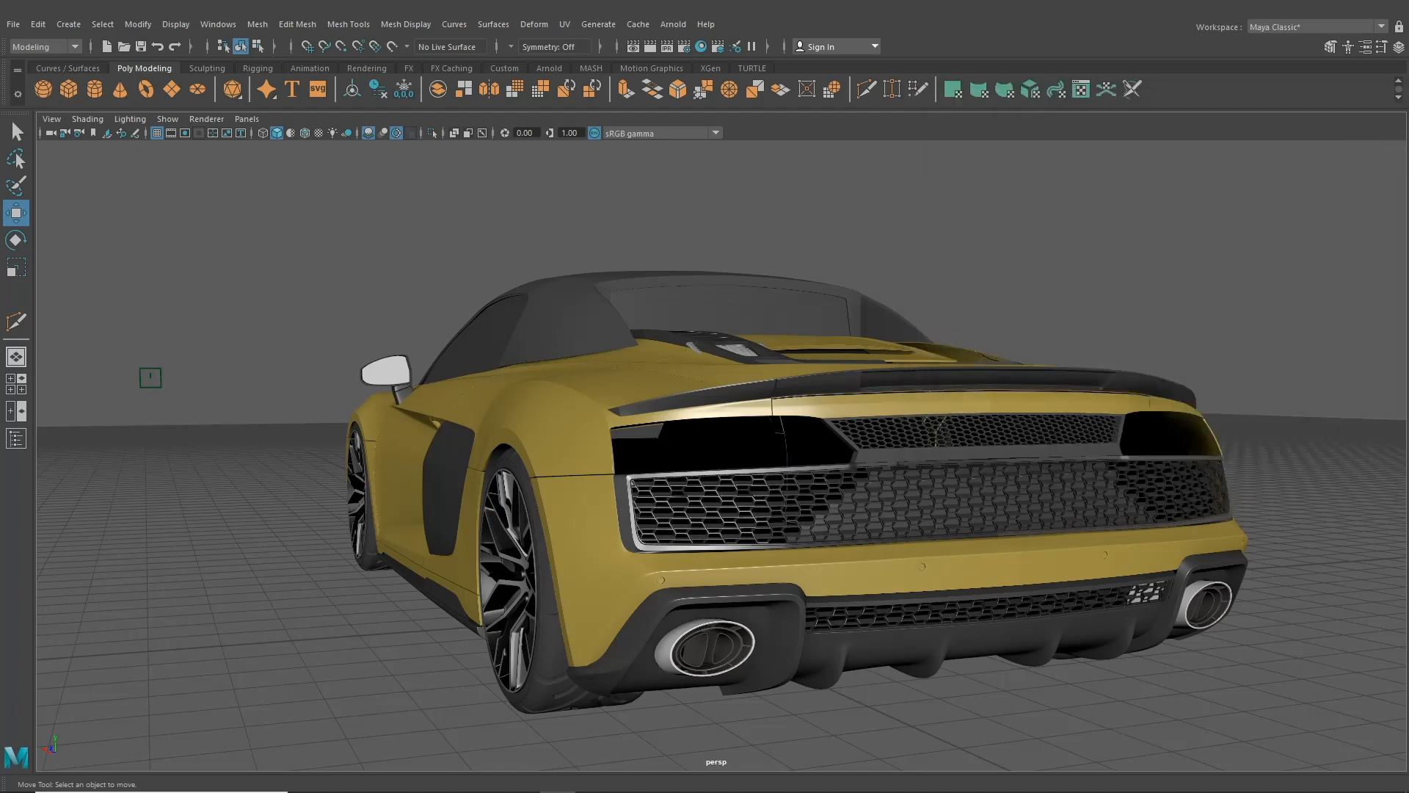
pyautogui.keyDown('alt'); pyautogui.moveTo(455, 319); pyautogui.dragTo(615, 443); pyautogui.keyUp('alt')
pyautogui.keyDown('alt'); pyautogui.moveTo(614, 442); pyautogui.dragTo(1130, 530, button='middle'); pyautogui.keyUp('alt')
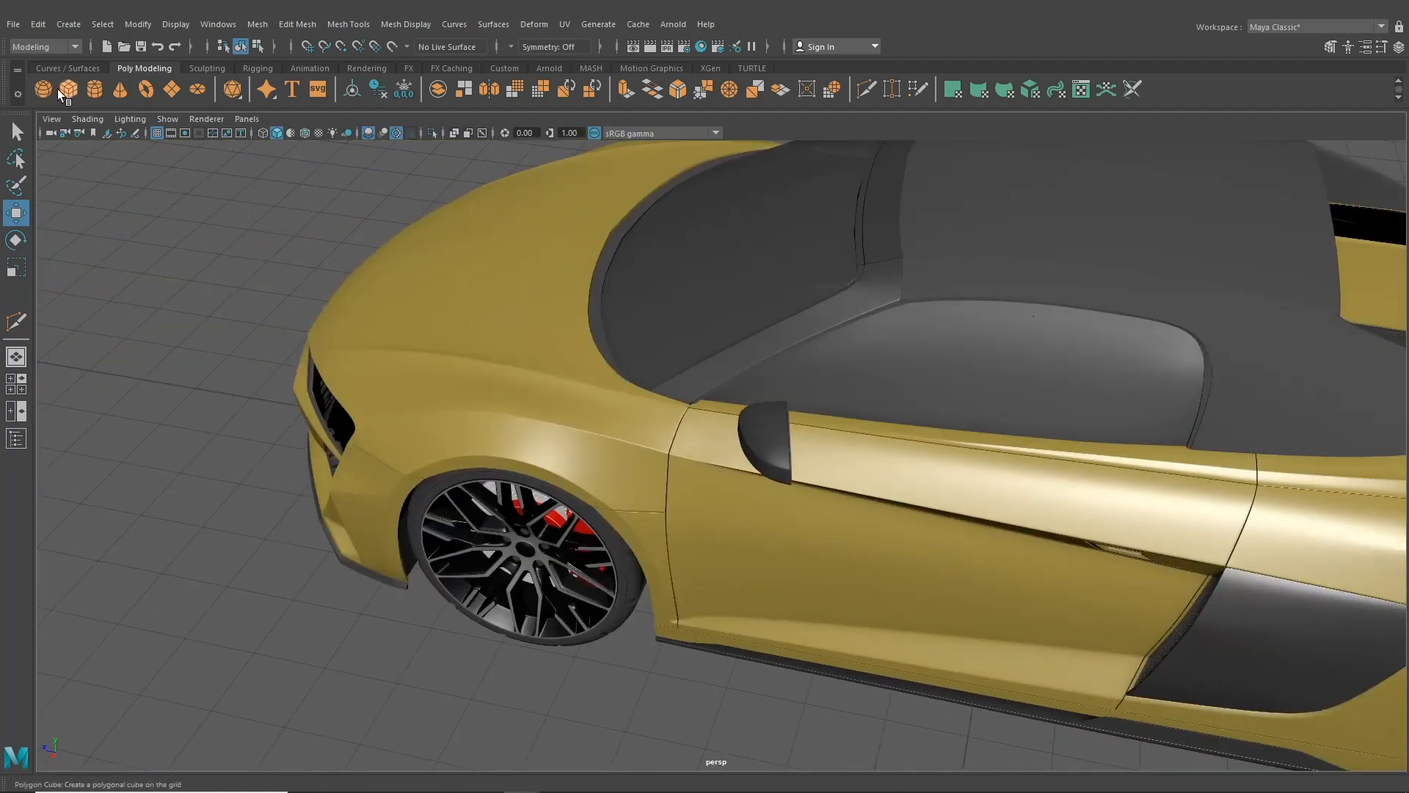
# - Add a polygon cube and position it at the windshield pillar base beside the side mirror, aligning it to the blueprint in side view
pyautogui.moveTo(1012, 466); pyautogui.dragTo(1047, 229)
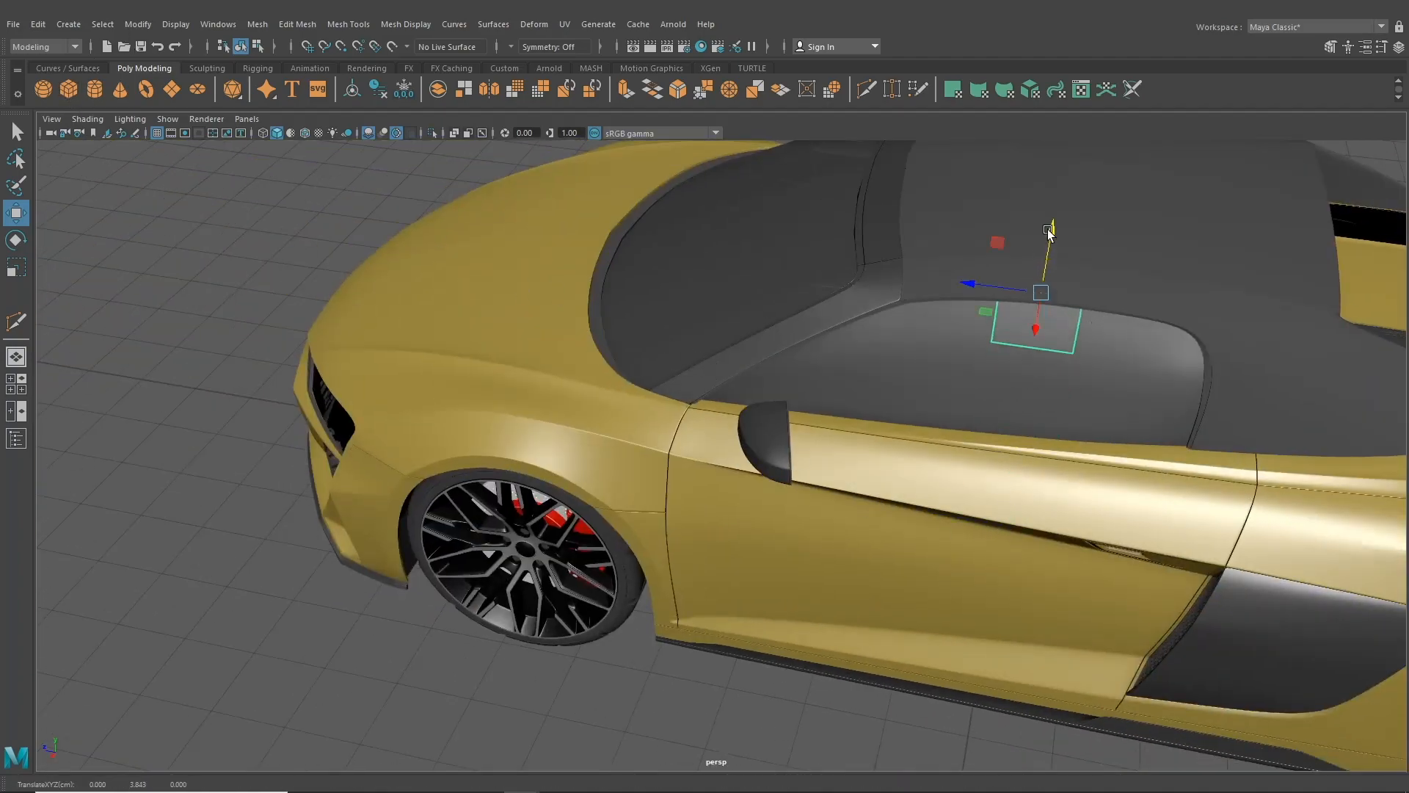
pyautogui.moveTo(1036, 331); pyautogui.dragTo(671, 381)
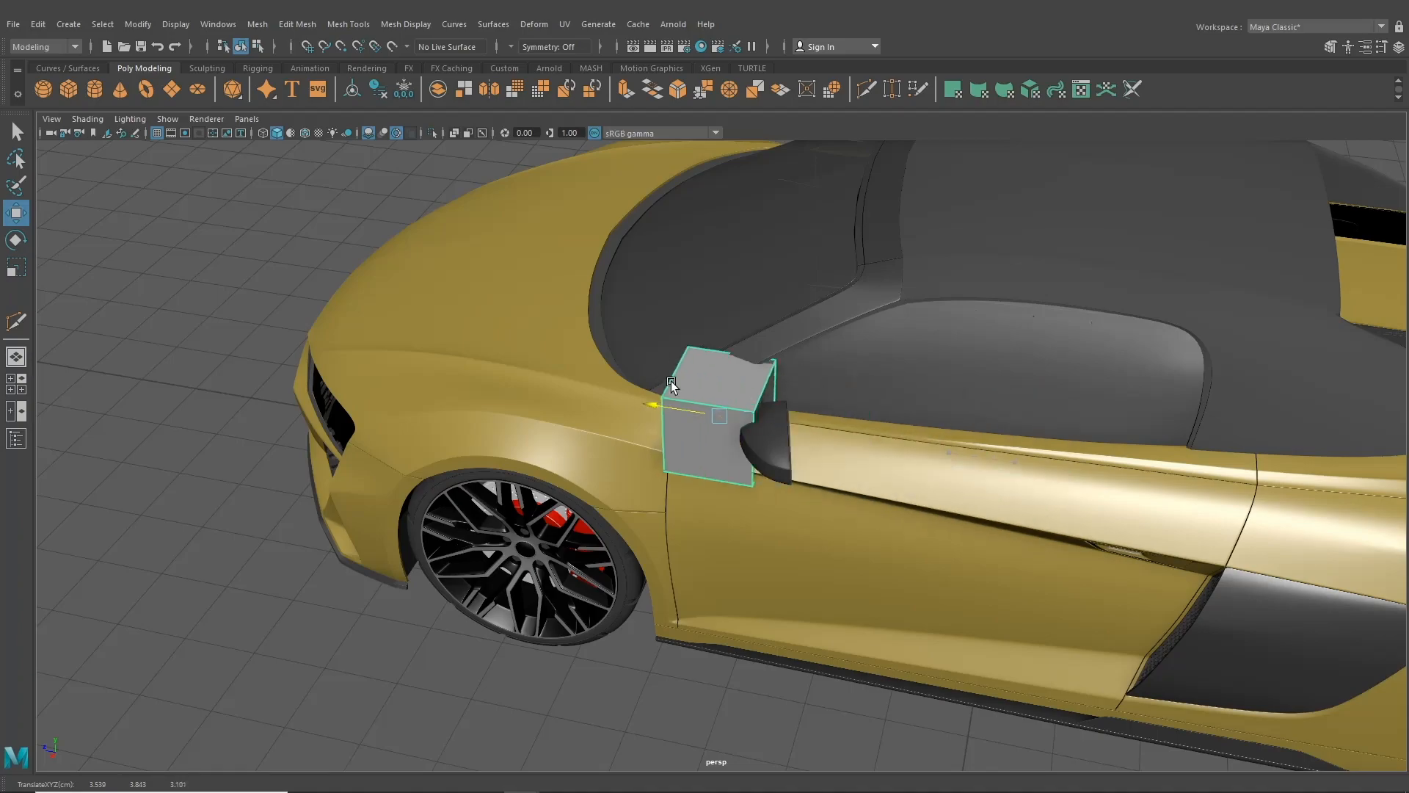
pyautogui.click(16, 383)
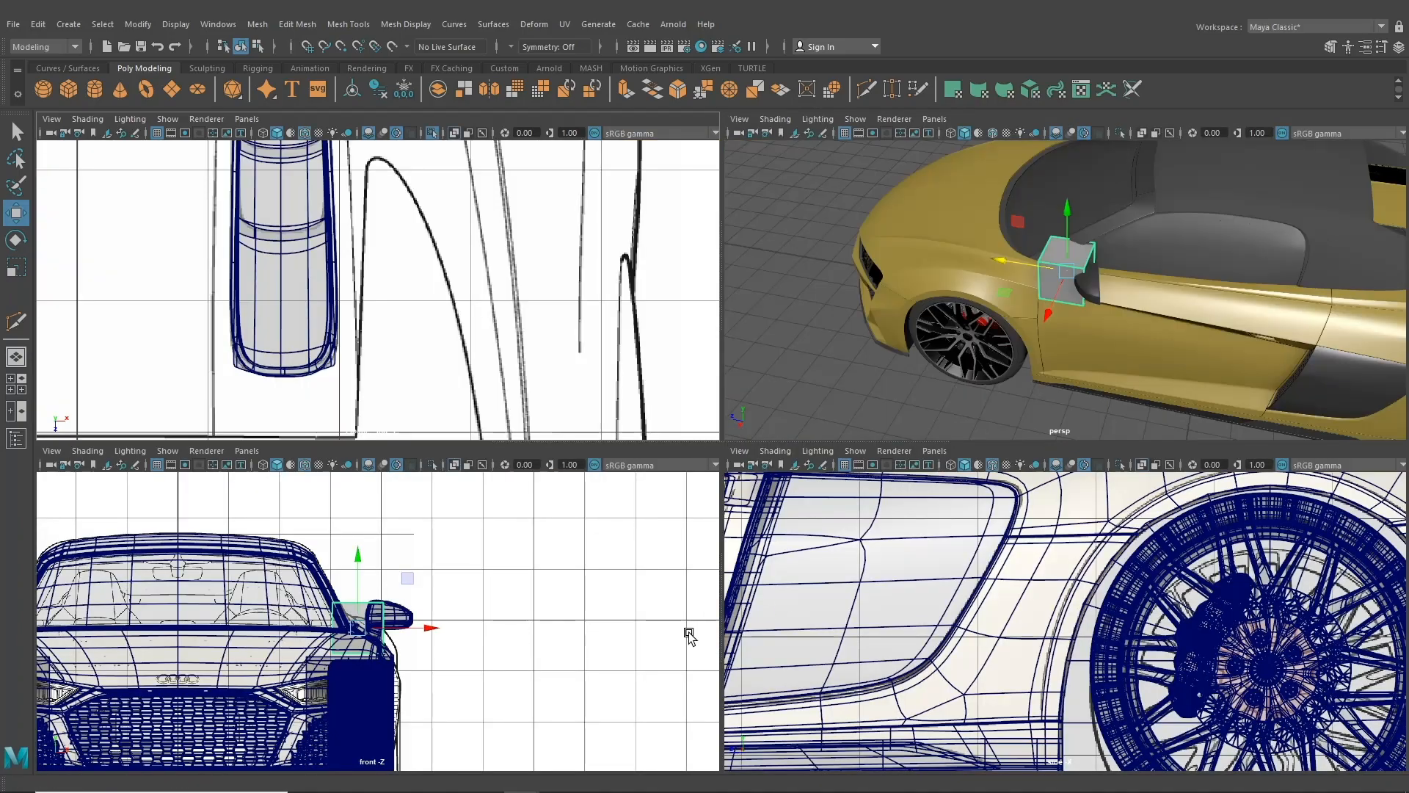
pyautogui.press('space')
pyautogui.scroll(8, 743, 591)
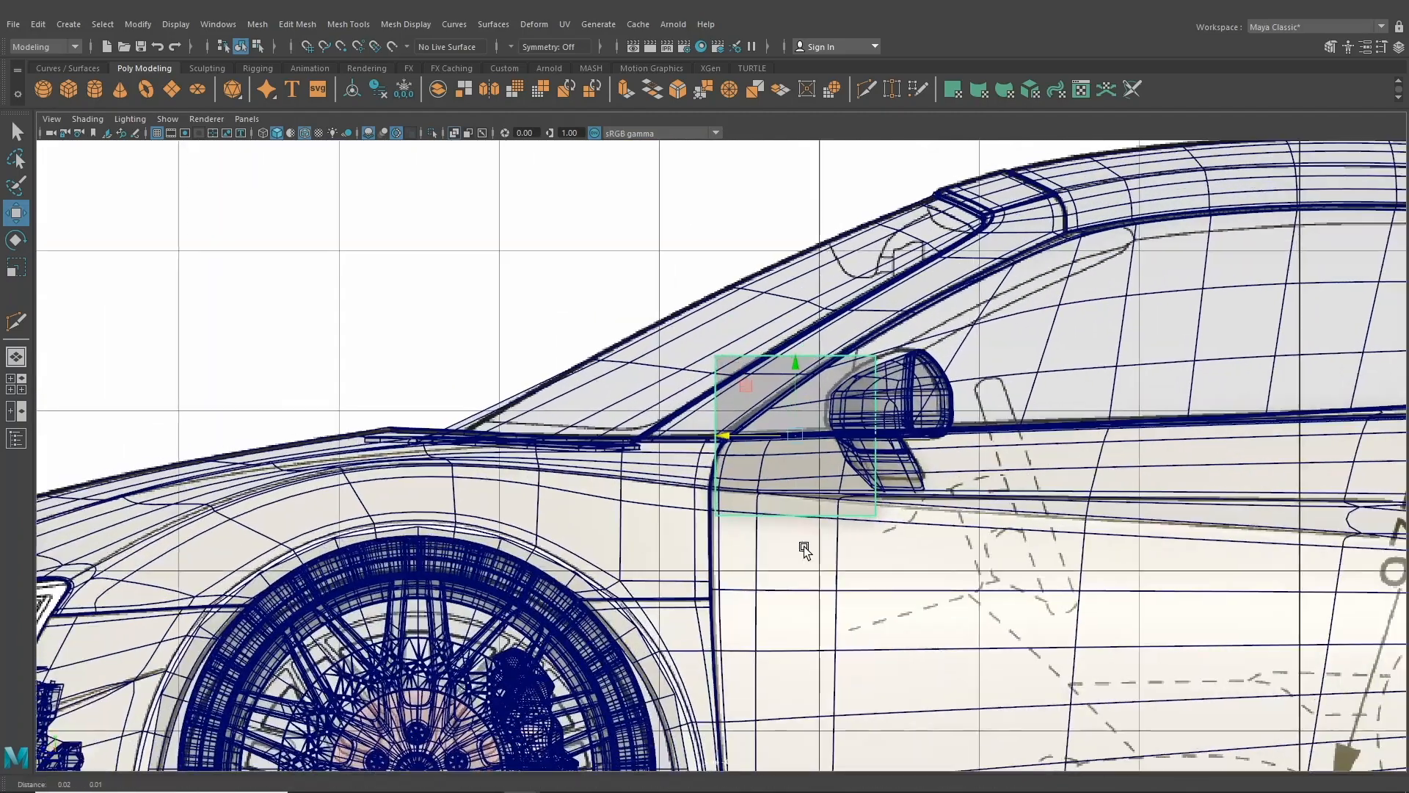
pyautogui.scroll(3, 743, 592)
pyautogui.scroll(2, 772, 492)
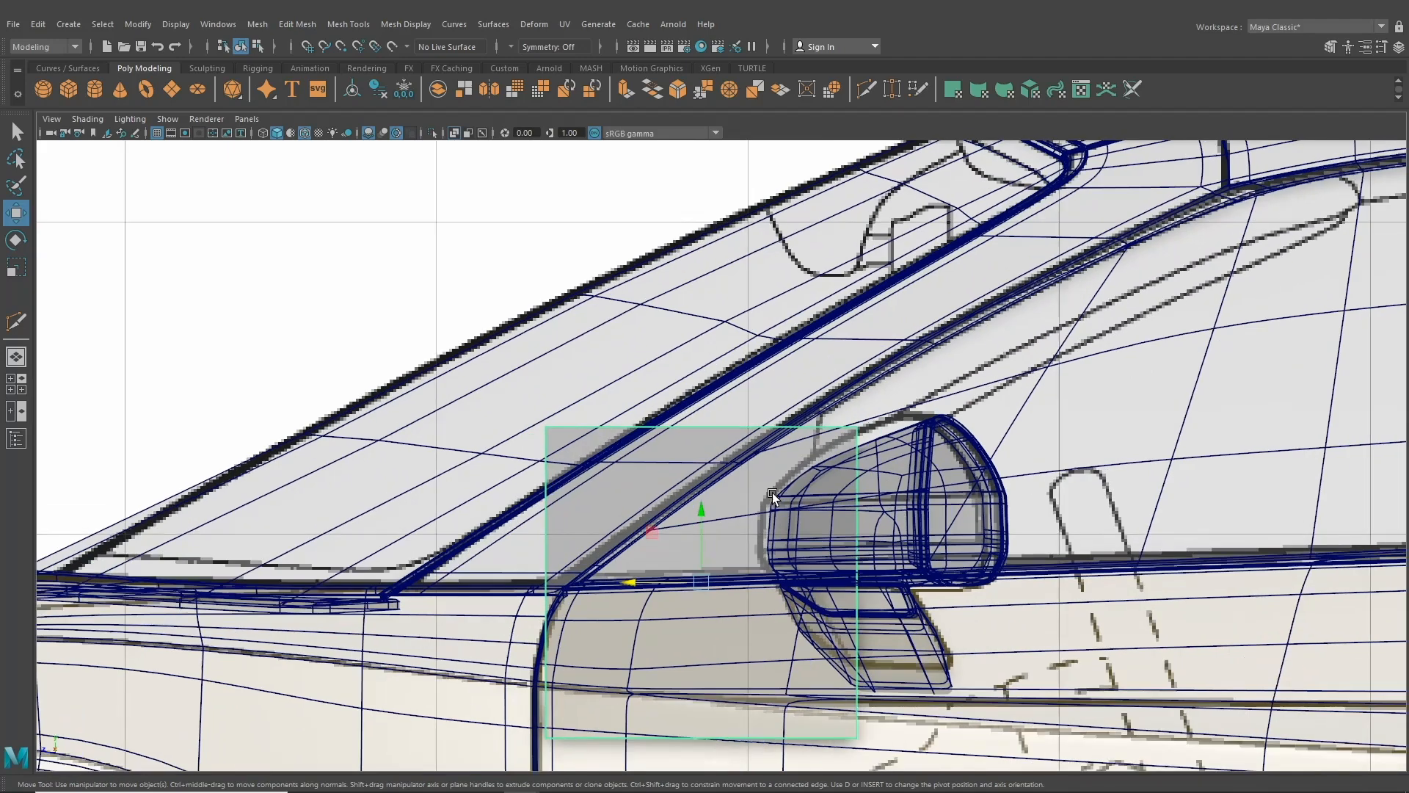
pyautogui.moveTo(605, 591); pyautogui.dragTo(636, 591)
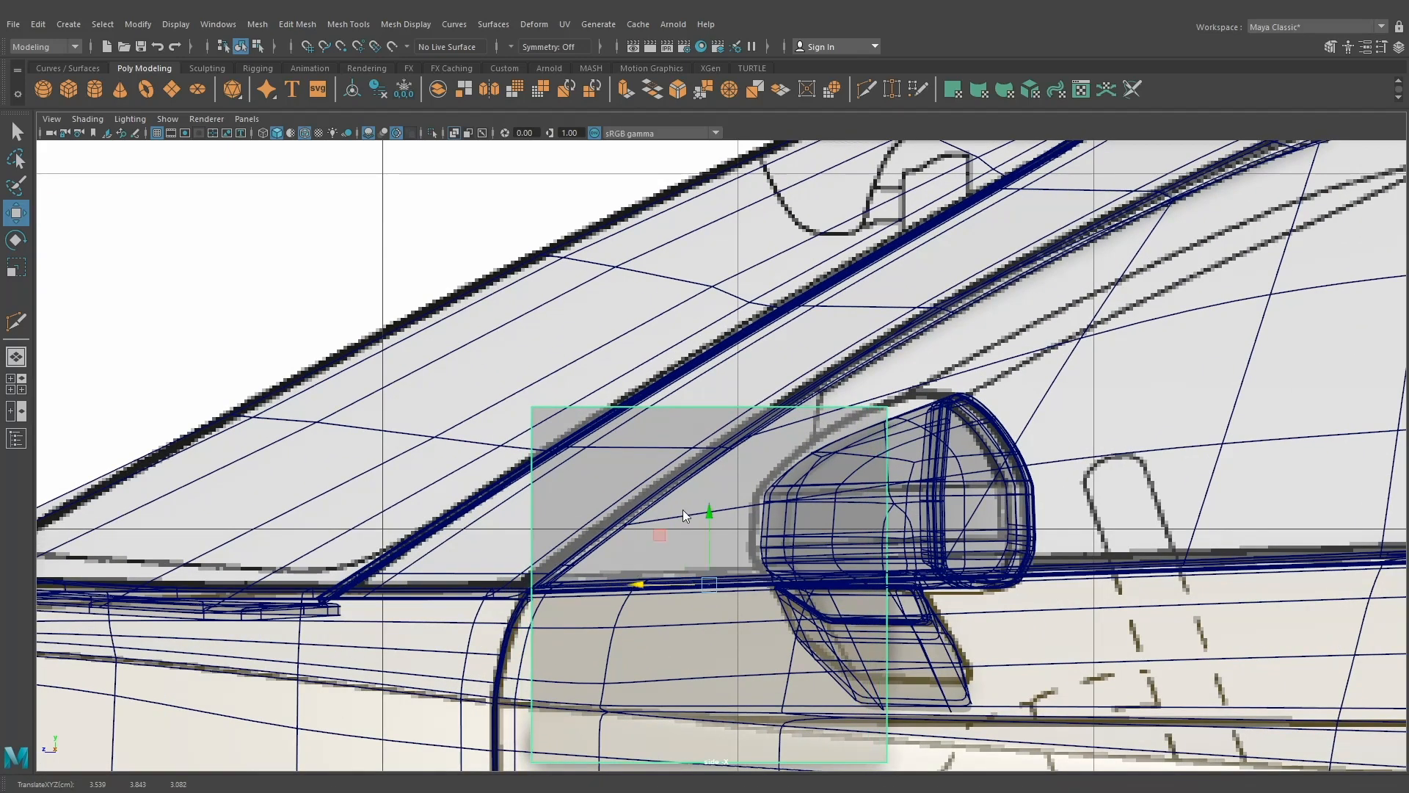
# - Move the cube's two upper corners in side view onto the pillar line, at the door's front edge and above the mirror
pyautogui.moveTo(683, 507); pyautogui.dragTo(613, 372, button='right')
pyautogui.click(530, 417)
pyautogui.moveTo(530, 417); pyautogui.dragTo(539, 583)
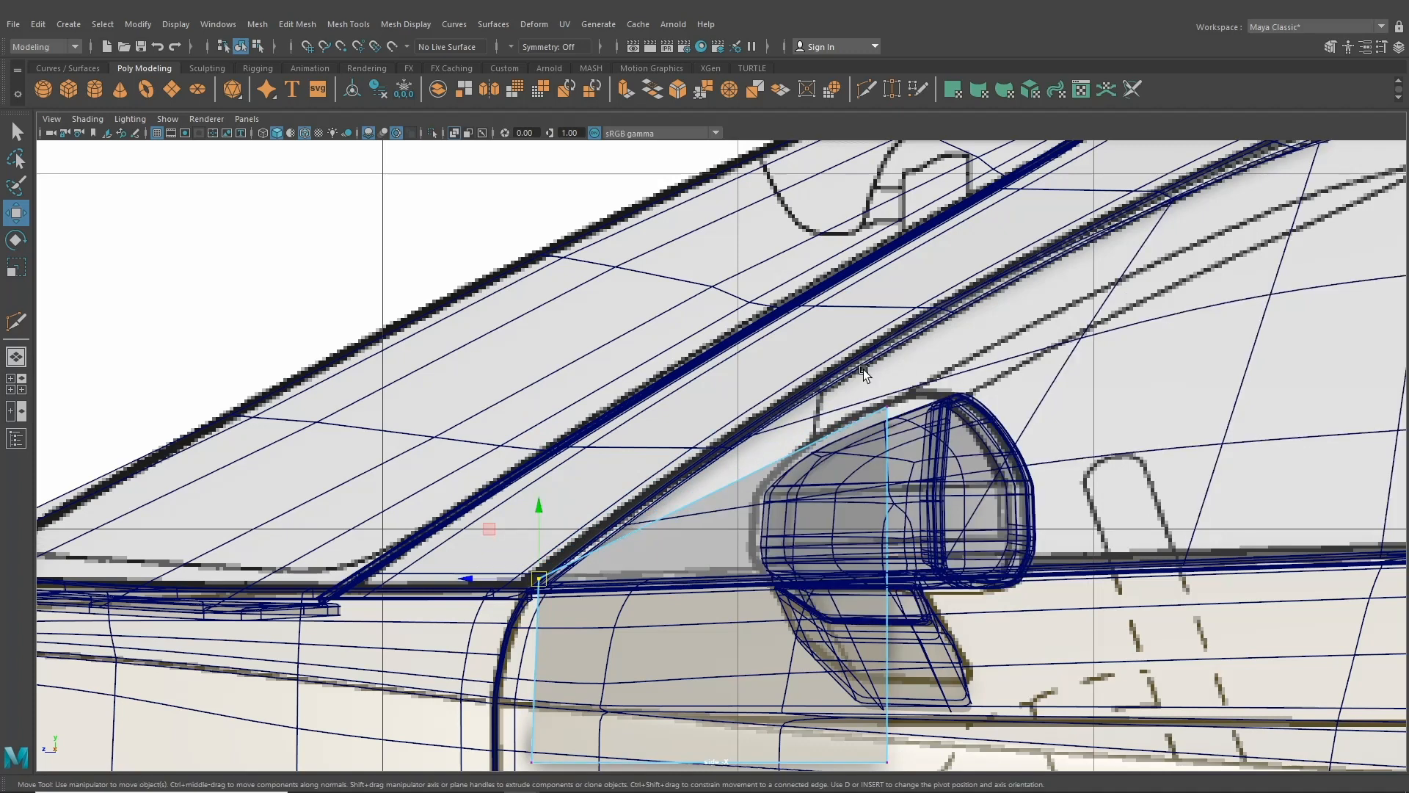
pyautogui.click(888, 410)
pyautogui.moveTo(888, 409); pyautogui.dragTo(825, 392)
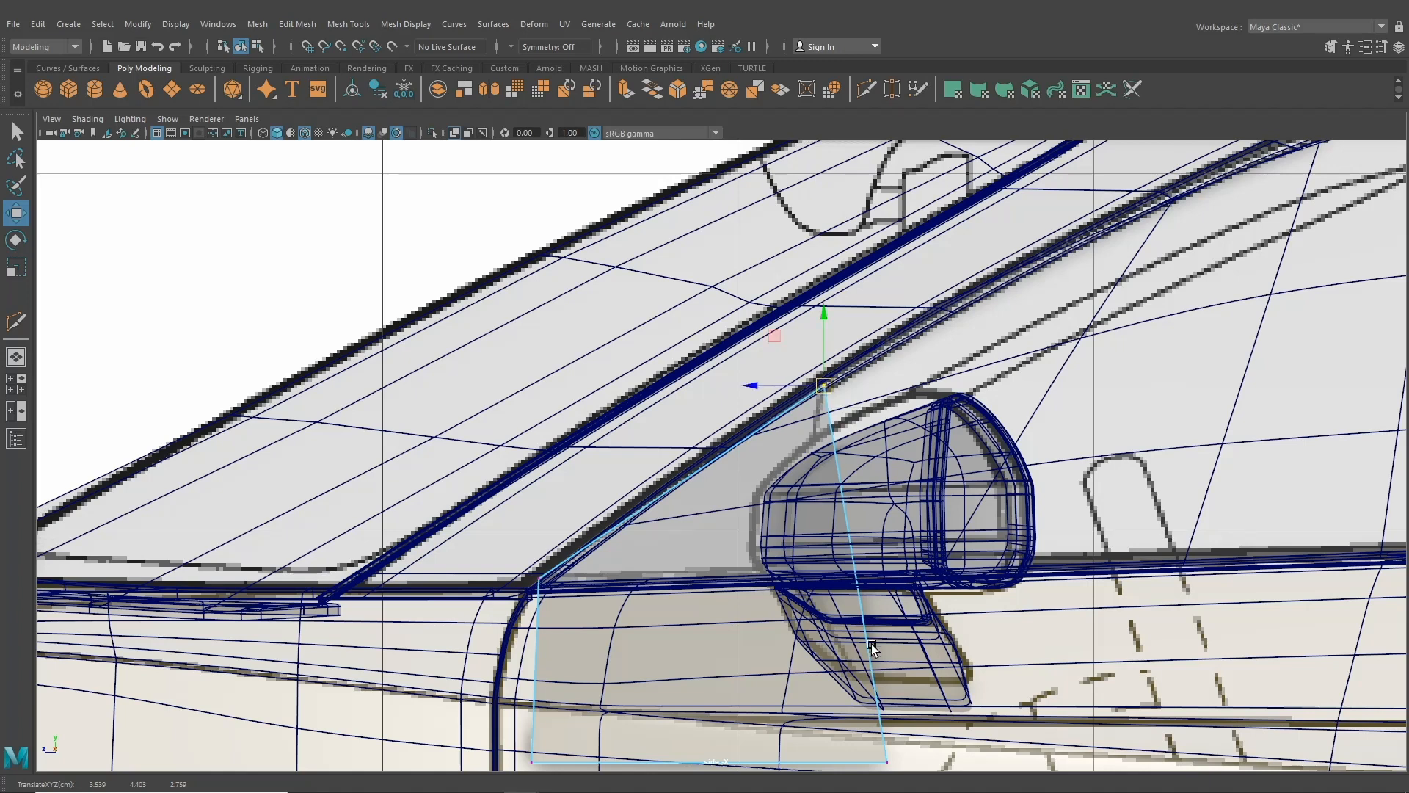
# - Raise the cube's two lower corners to the window sill line, forming a triangular trim piece in front of the side window
pyautogui.keyDown('alt'); pyautogui.moveTo(864, 688); pyautogui.dragTo(853, 657, button='middle'); pyautogui.keyUp('alt')
pyautogui.click(878, 732)
pyautogui.moveTo(878, 731); pyautogui.dragTo(800, 551)
pyautogui.click(522, 731)
pyautogui.moveTo(522, 731); pyautogui.dragTo(529, 565)
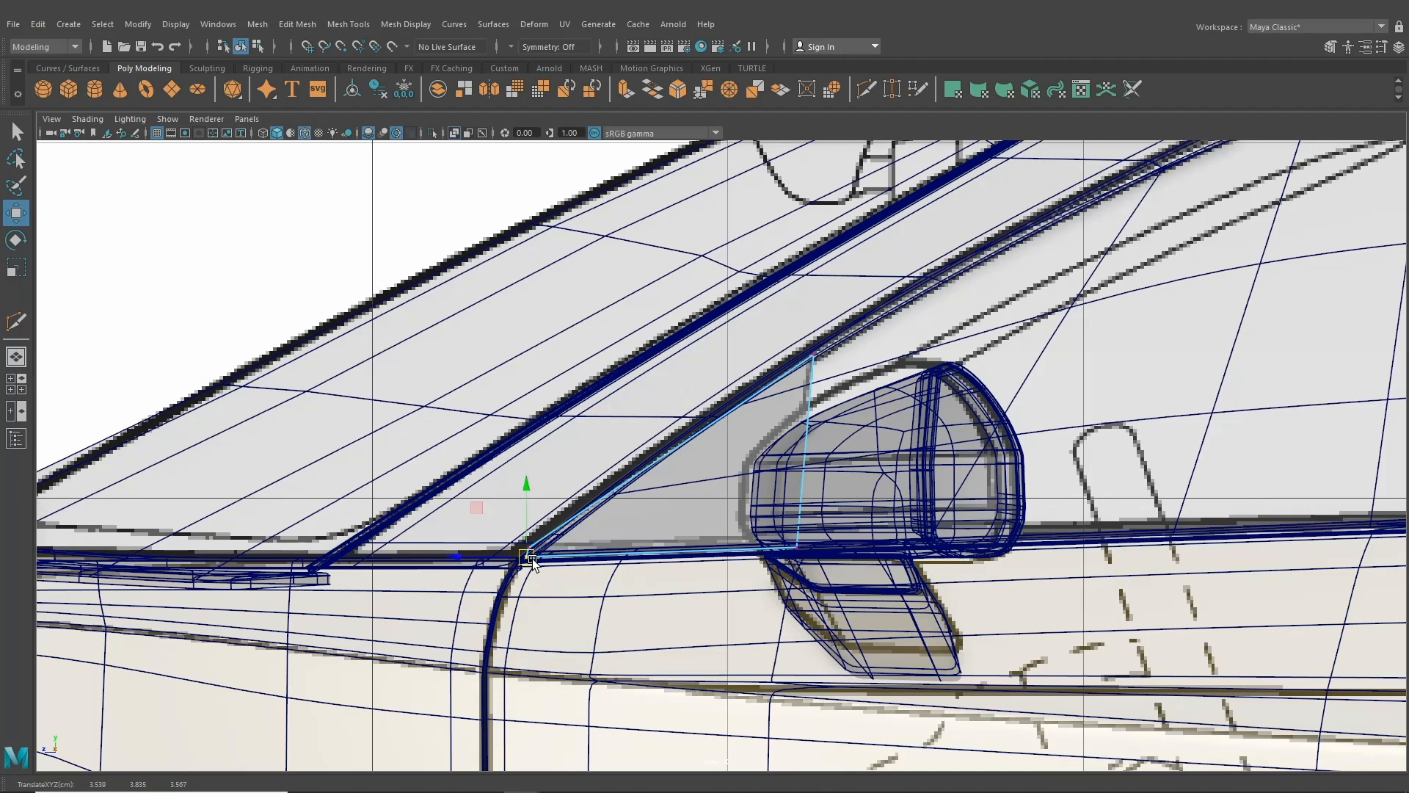
# - In perspective, move the trim piece's outer front vertices inward to where the pillar meets the door's front edge
pyautogui.click(16, 358)
pyautogui.keyDown('alt'); pyautogui.moveTo(584, 436); pyautogui.dragTo(640, 446); pyautogui.keyUp('alt')
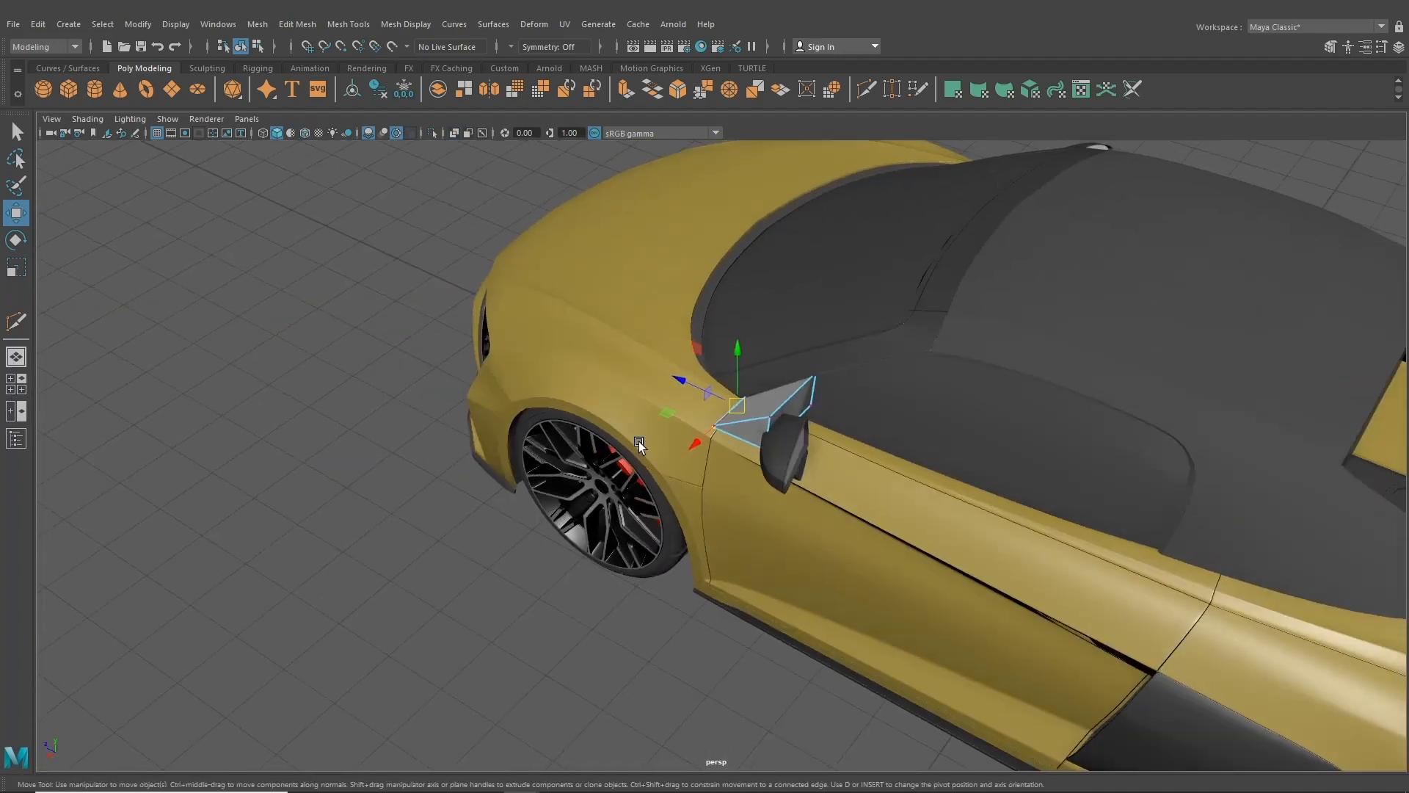
pyautogui.keyDown('alt'); pyautogui.moveTo(639, 441); pyautogui.dragTo(716, 470, button='right'); pyautogui.keyUp('alt')
pyautogui.keyDown('alt'); pyautogui.moveTo(715, 470); pyautogui.dragTo(596, 519, button='middle'); pyautogui.keyUp('alt')
pyautogui.keyDown('alt'); pyautogui.moveTo(596, 519); pyautogui.dragTo(545, 551); pyautogui.keyUp('alt')
pyautogui.keyDown('alt'); pyautogui.moveTo(545, 550); pyautogui.dragTo(628, 528, button='right'); pyautogui.keyUp('alt')
pyautogui.keyDown('alt'); pyautogui.moveTo(627, 528); pyautogui.dragTo(560, 329); pyautogui.keyUp('alt')
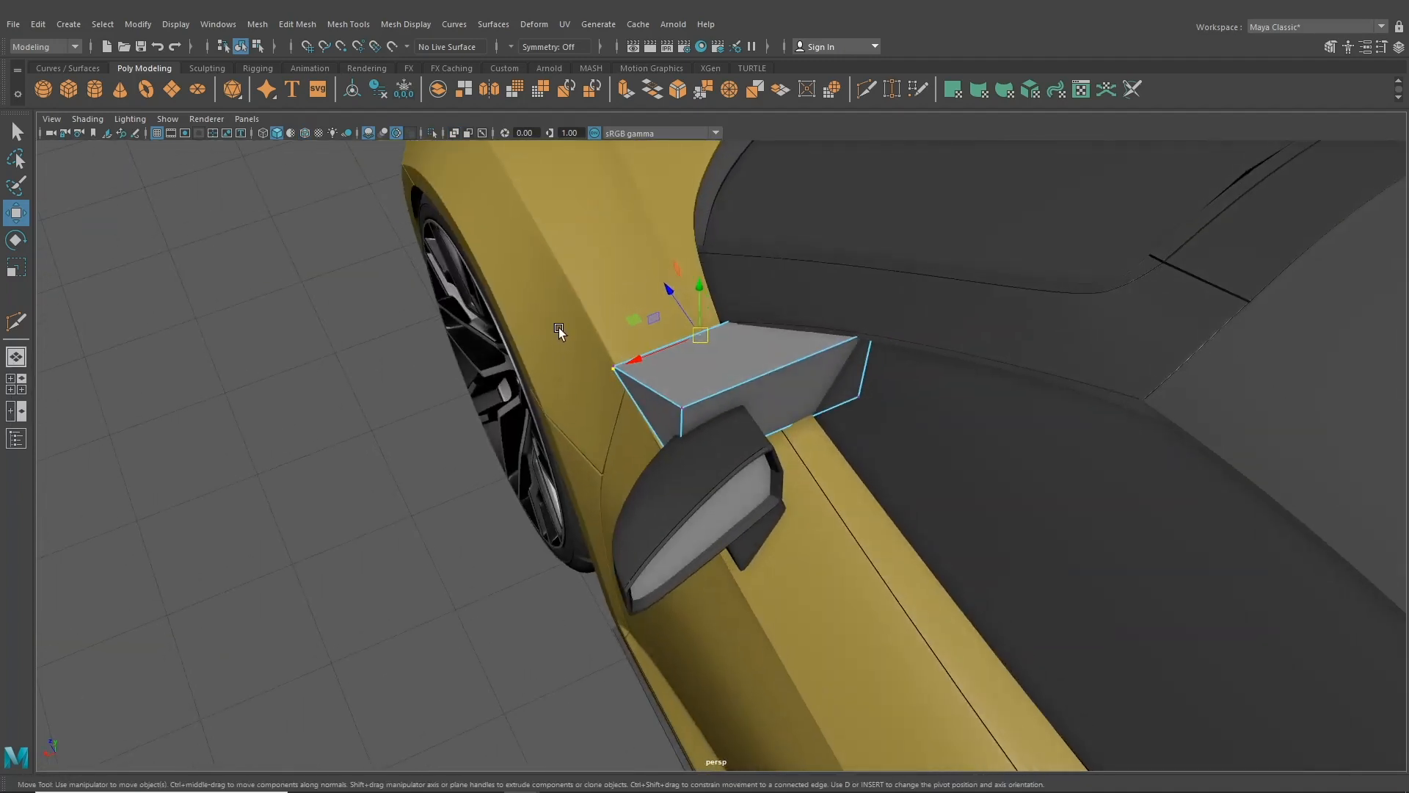
pyautogui.moveTo(554, 394); pyautogui.dragTo(682, 385)
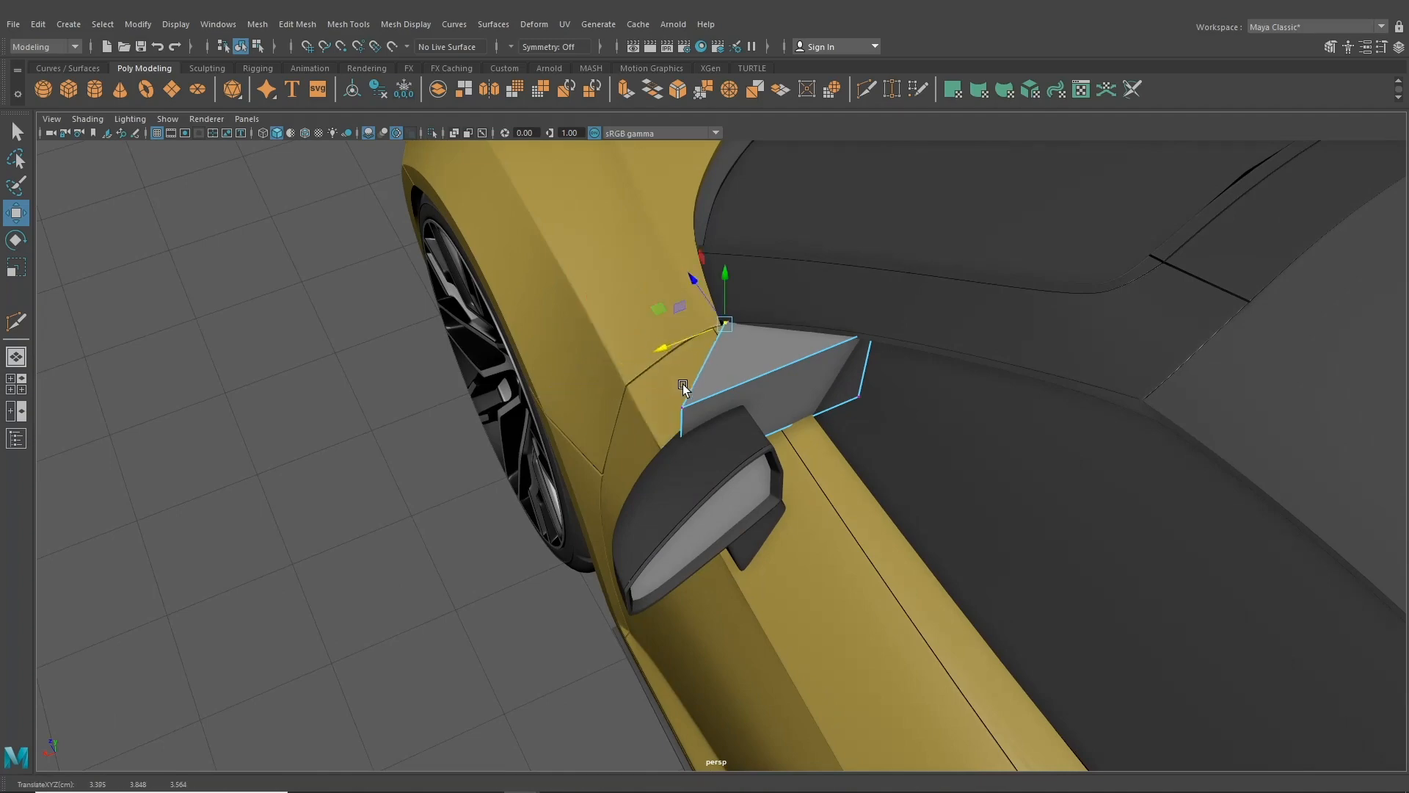
# - Move the trim piece's outer rear vertices inward, fitting the lower corner to the window sill and the upper corner to the pillar
pyautogui.keyDown('alt'); pyautogui.moveTo(683, 385); pyautogui.dragTo(675, 482, button='right'); pyautogui.keyUp('alt')
pyautogui.moveTo(603, 394); pyautogui.dragTo(805, 505)
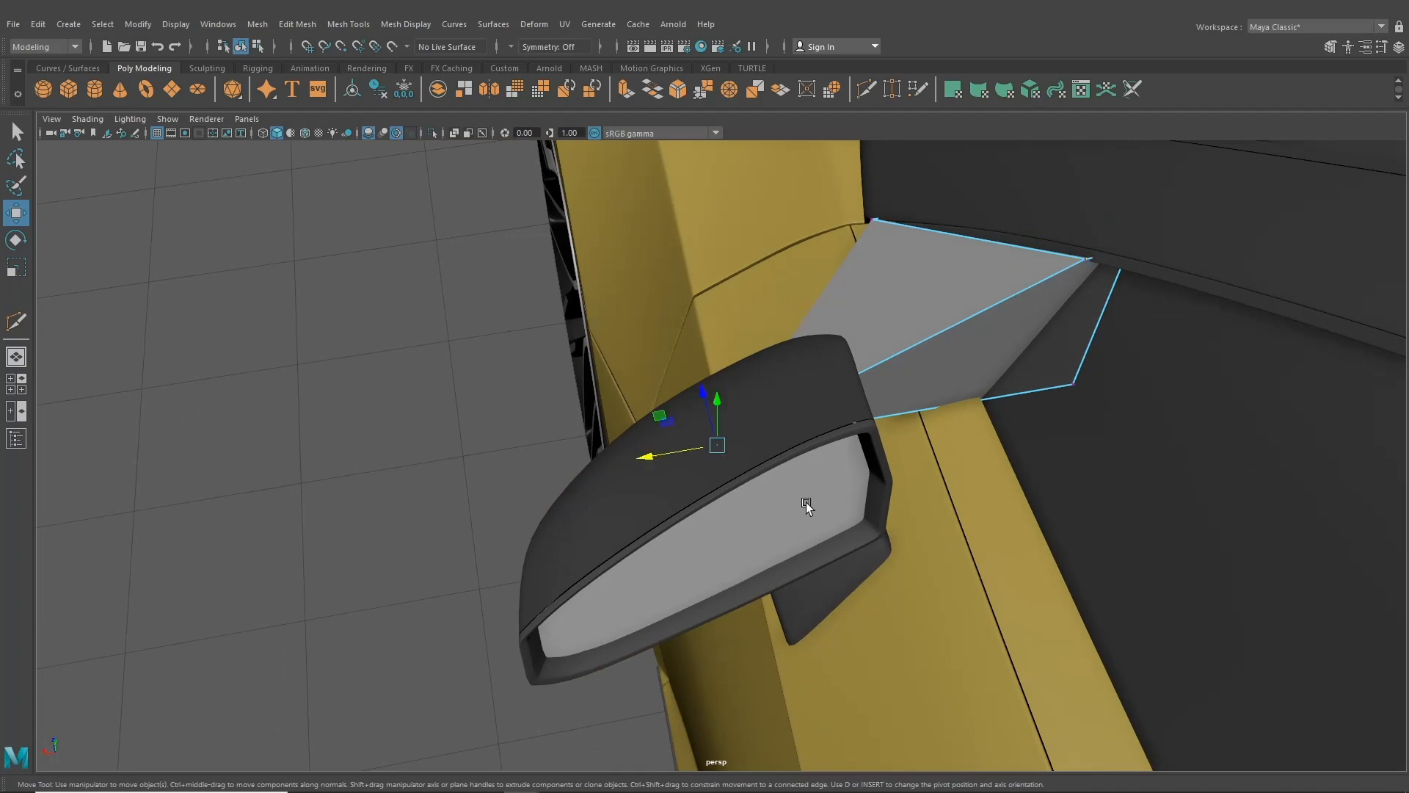
pyautogui.moveTo(662, 456); pyautogui.dragTo(918, 447)
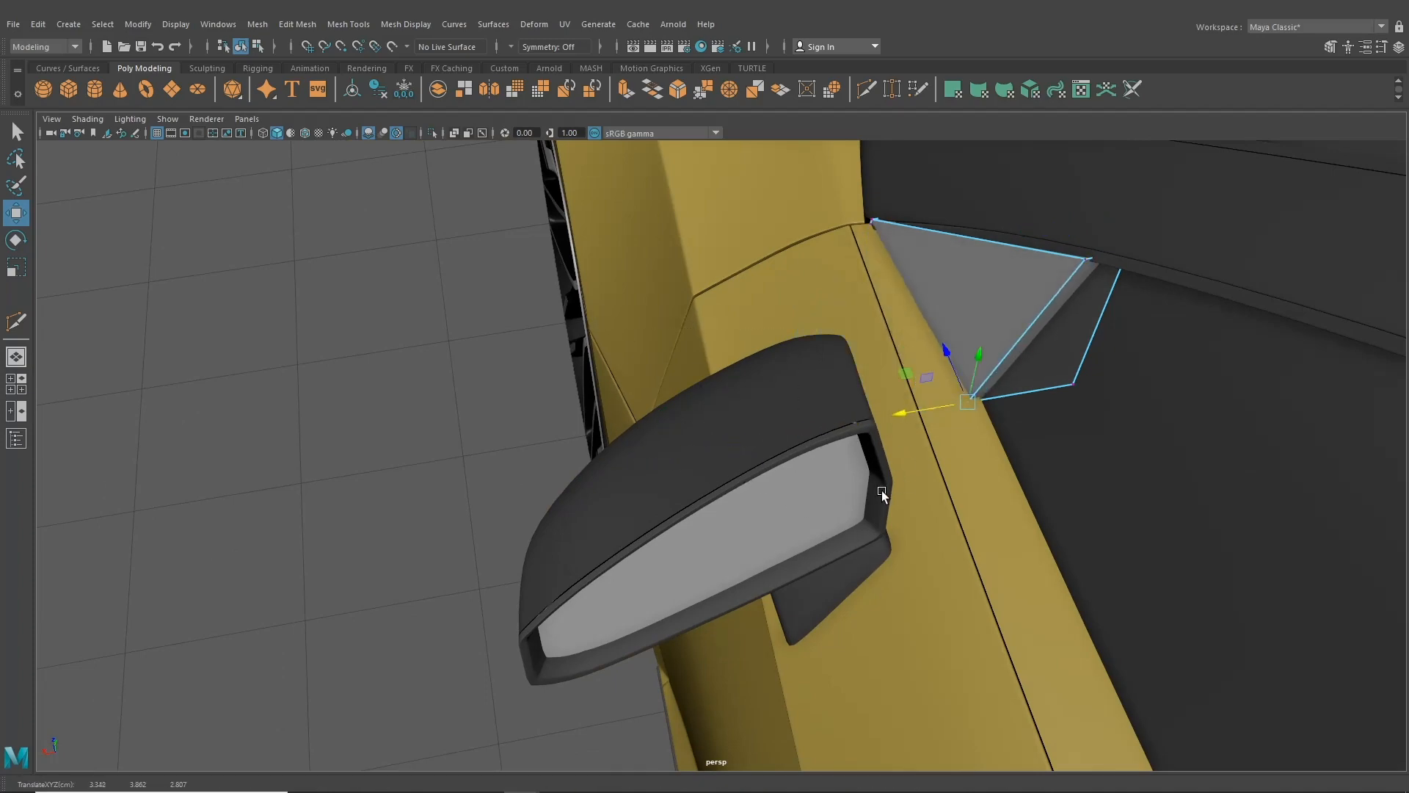
pyautogui.keyDown('alt'); pyautogui.moveTo(882, 490); pyautogui.dragTo(534, 687); pyautogui.keyUp('alt')
pyautogui.hotkey('ctrl', 'z')
pyautogui.click(721, 389)
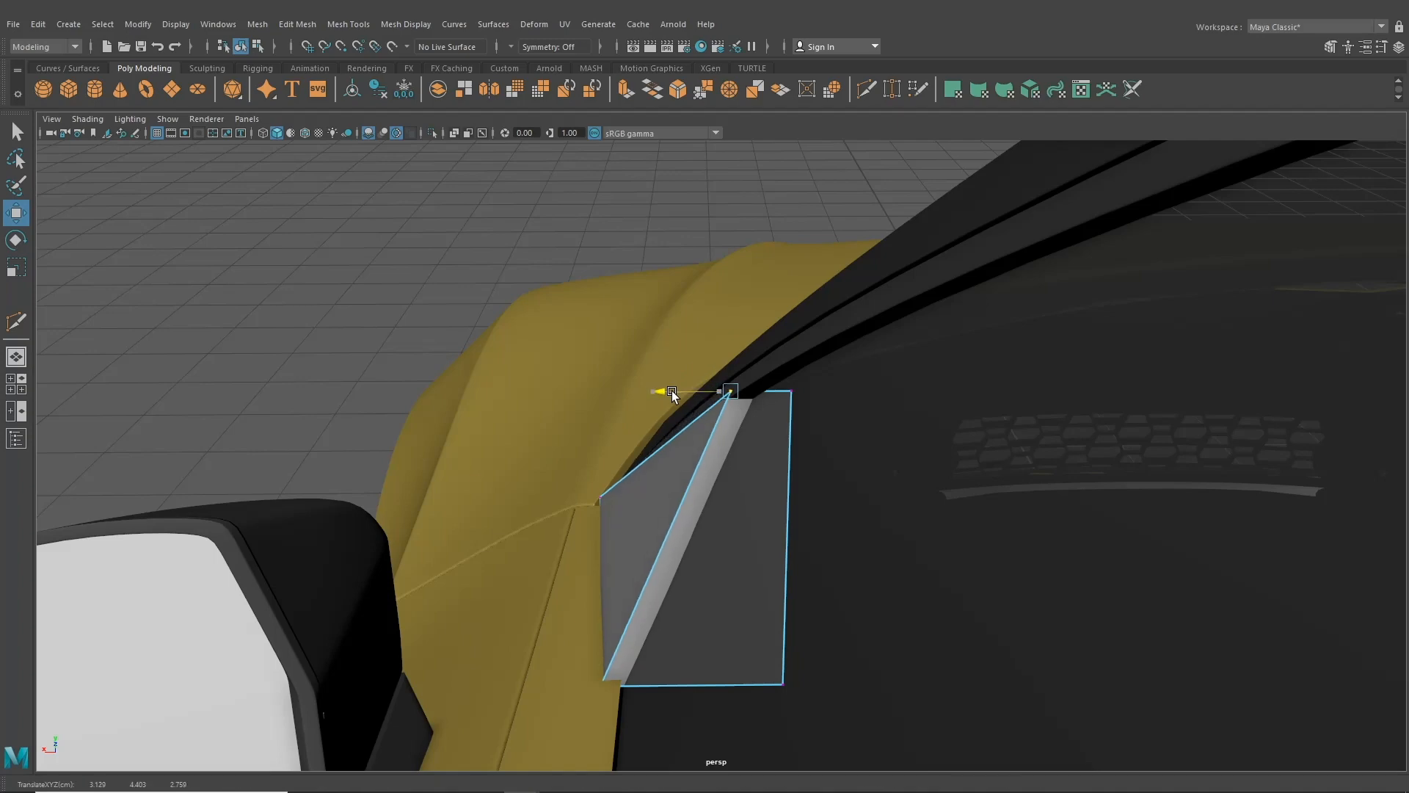
pyautogui.moveTo(674, 390); pyautogui.dragTo(829, 432)
# - Refine the trim piece's sill-side vertices and slide its front corner tight against the pillar base at the door edge
pyautogui.keyDown('alt'); pyautogui.moveTo(242, 481); pyautogui.dragTo(446, 519); pyautogui.keyUp('alt')
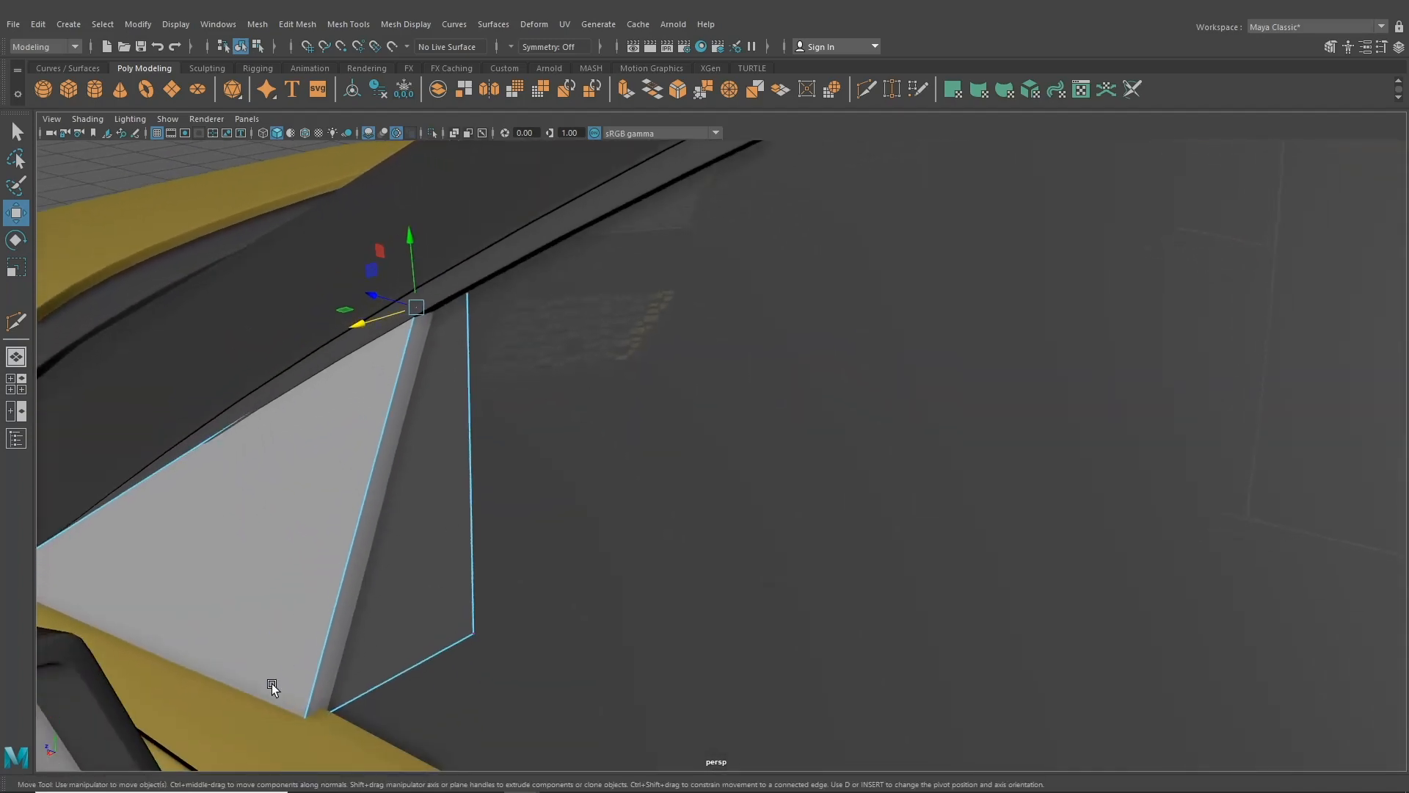
pyautogui.moveTo(271, 684); pyautogui.dragTo(339, 761)
pyautogui.keyDown('alt'); pyautogui.moveTo(339, 761); pyautogui.dragTo(372, 706); pyautogui.keyUp('alt')
pyautogui.moveTo(601, 586); pyautogui.dragTo(596, 557)
pyautogui.moveTo(660, 460); pyautogui.dragTo(549, 461)
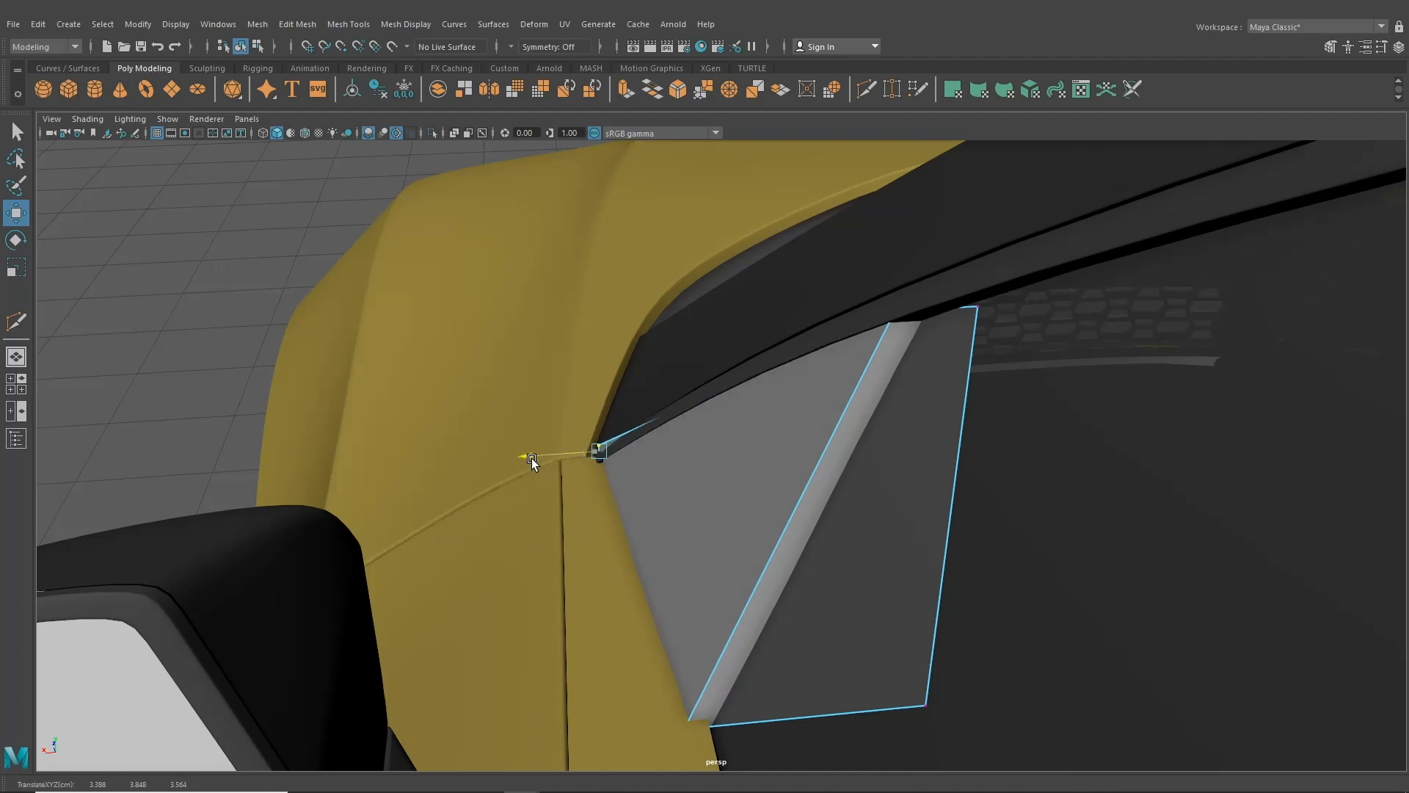
pyautogui.keyDown('alt'); pyautogui.moveTo(532, 458); pyautogui.dragTo(939, 323); pyautogui.keyUp('alt')
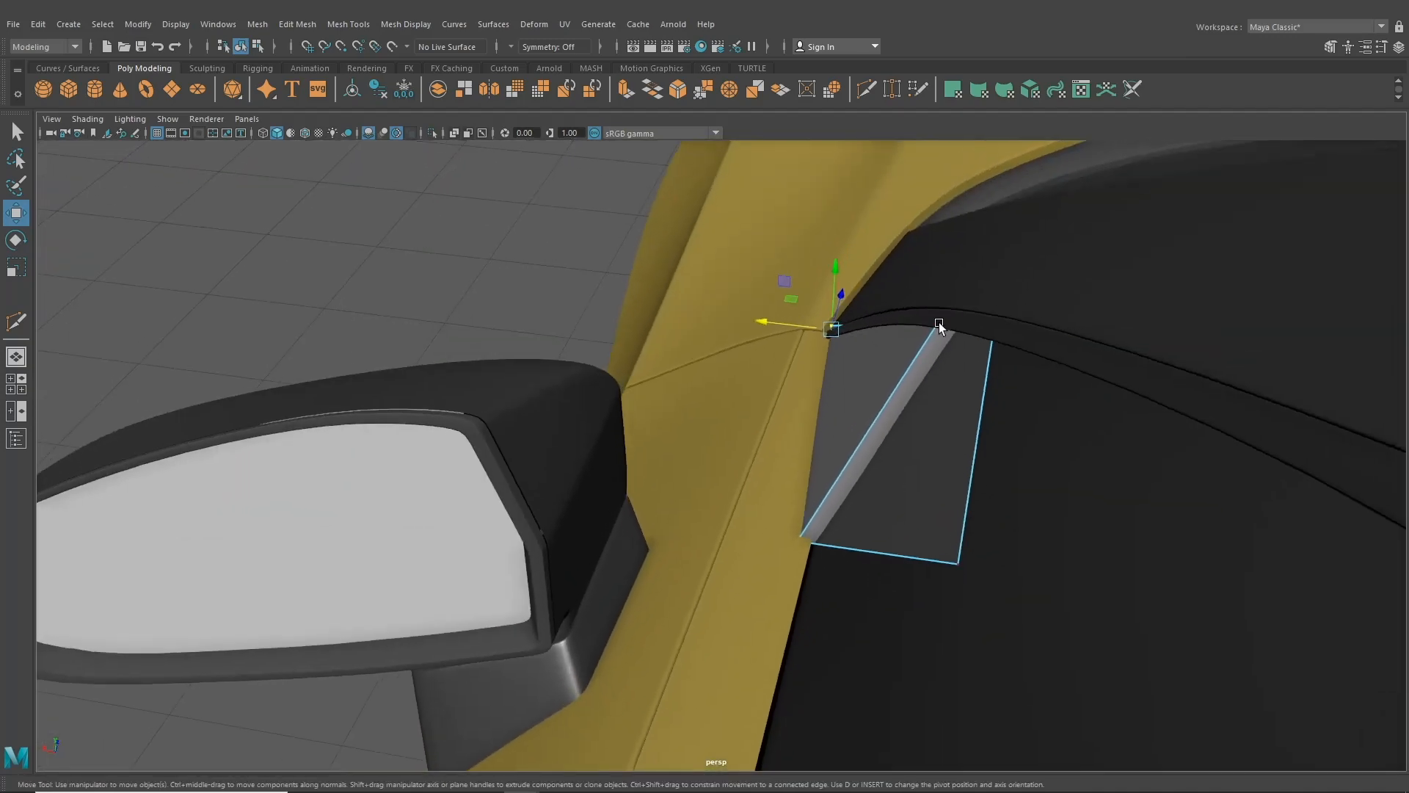
pyautogui.keyDown('alt'); pyautogui.moveTo(819, 324); pyautogui.dragTo(773, 526); pyautogui.keyUp('alt')
pyautogui.keyDown('alt'); pyautogui.moveTo(773, 527); pyautogui.dragTo(843, 492, button='right'); pyautogui.keyUp('alt')
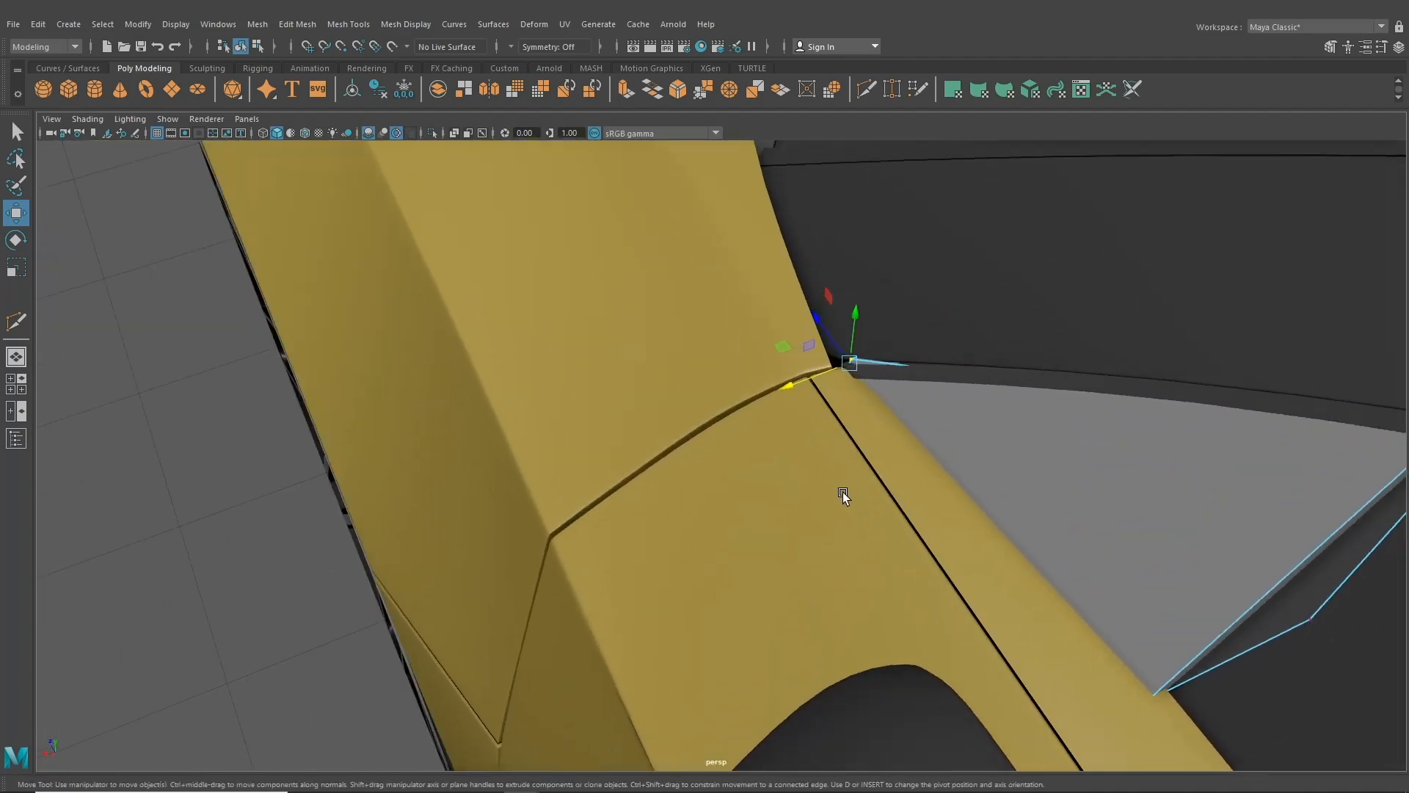
pyautogui.keyDown('alt'); pyautogui.moveTo(843, 491); pyautogui.dragTo(545, 500); pyautogui.keyUp('alt')
pyautogui.click(516, 497)
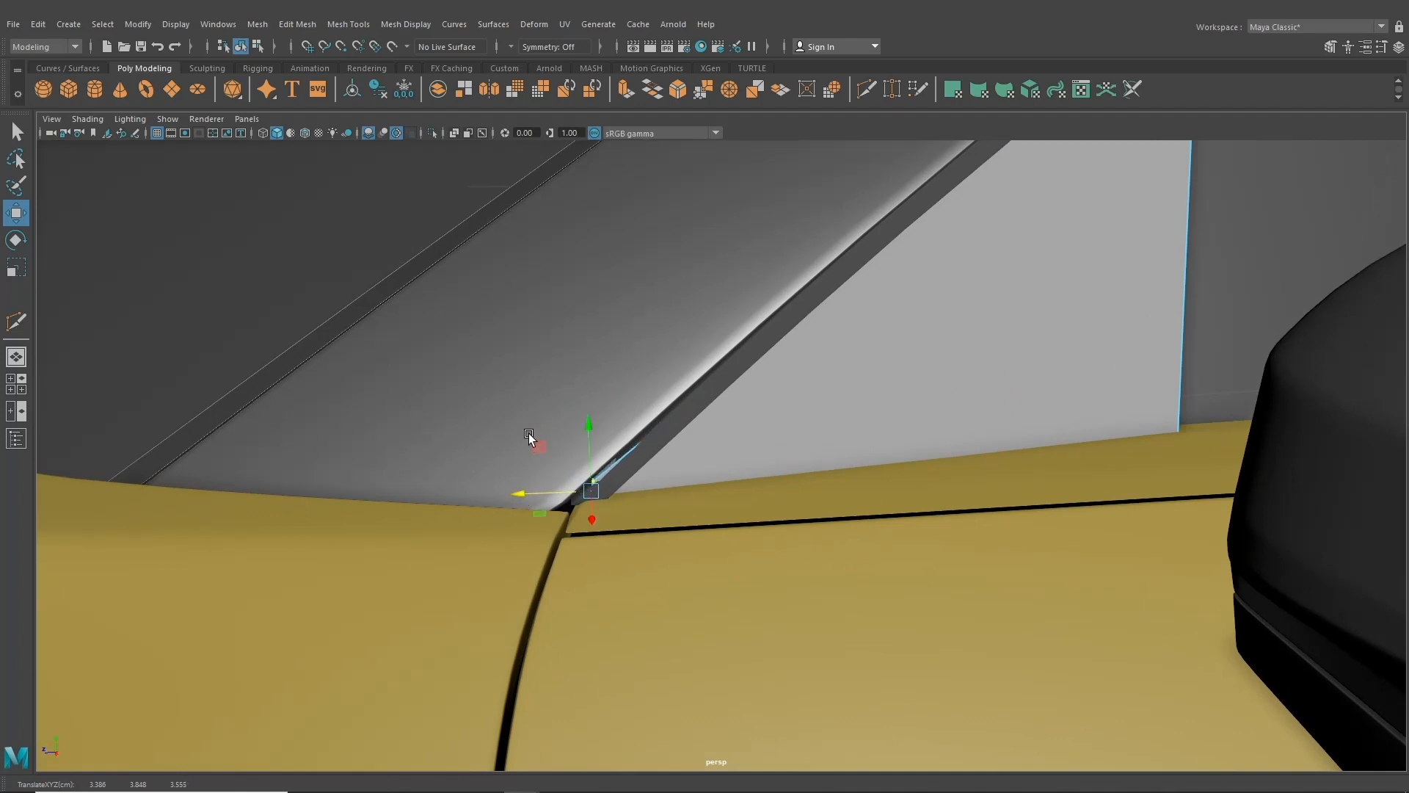
# - From inside the car, move the trim piece's inner lower rear vertex outward to thin the panel
pyautogui.moveTo(532, 430); pyautogui.dragTo(777, 500)
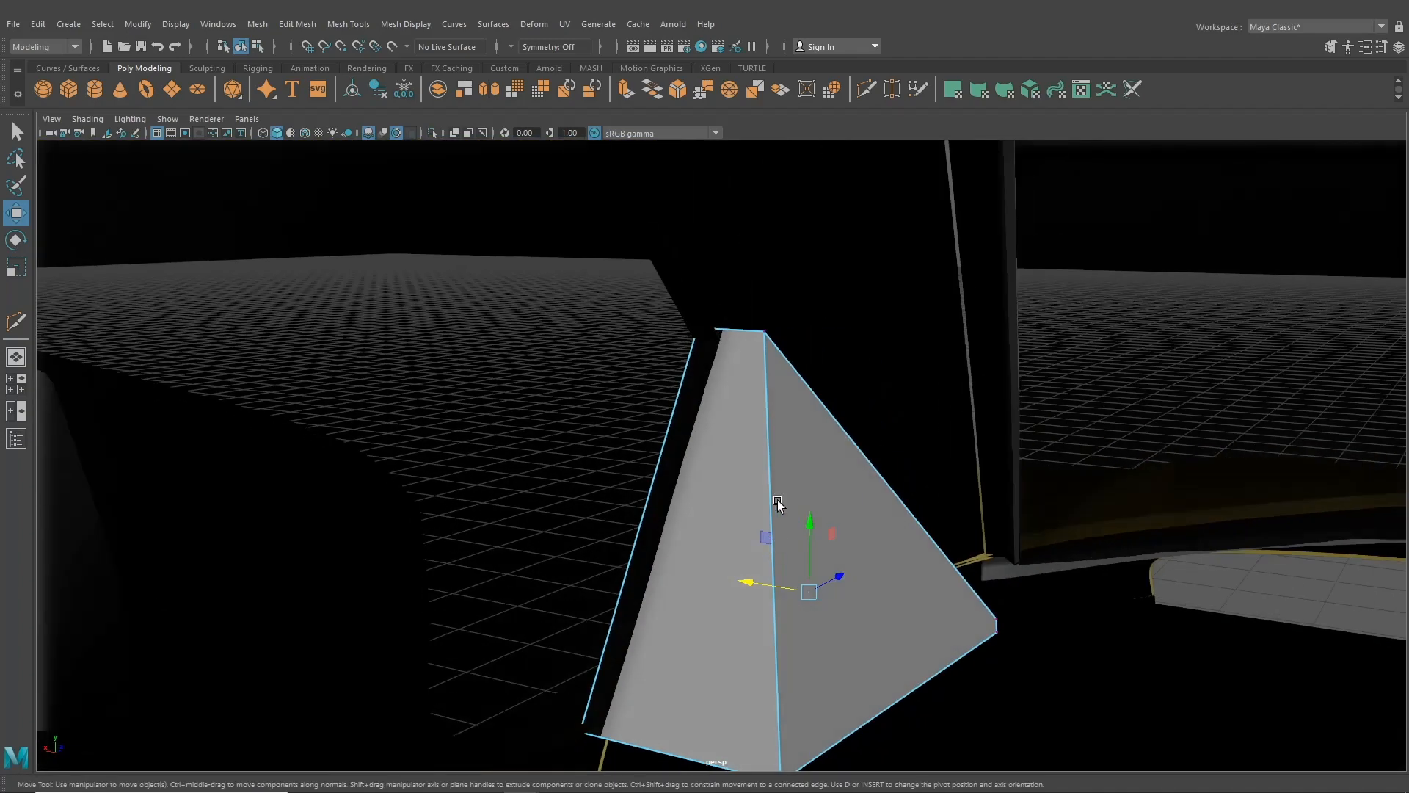
pyautogui.moveTo(787, 361); pyautogui.dragTo(788, 363)
pyautogui.keyDown('alt'); pyautogui.moveTo(773, 361); pyautogui.dragTo(706, 358); pyautogui.keyUp('alt')
pyautogui.keyDown('alt'); pyautogui.moveTo(852, 596); pyautogui.dragTo(626, 547); pyautogui.keyUp('alt')
pyautogui.click(870, 579)
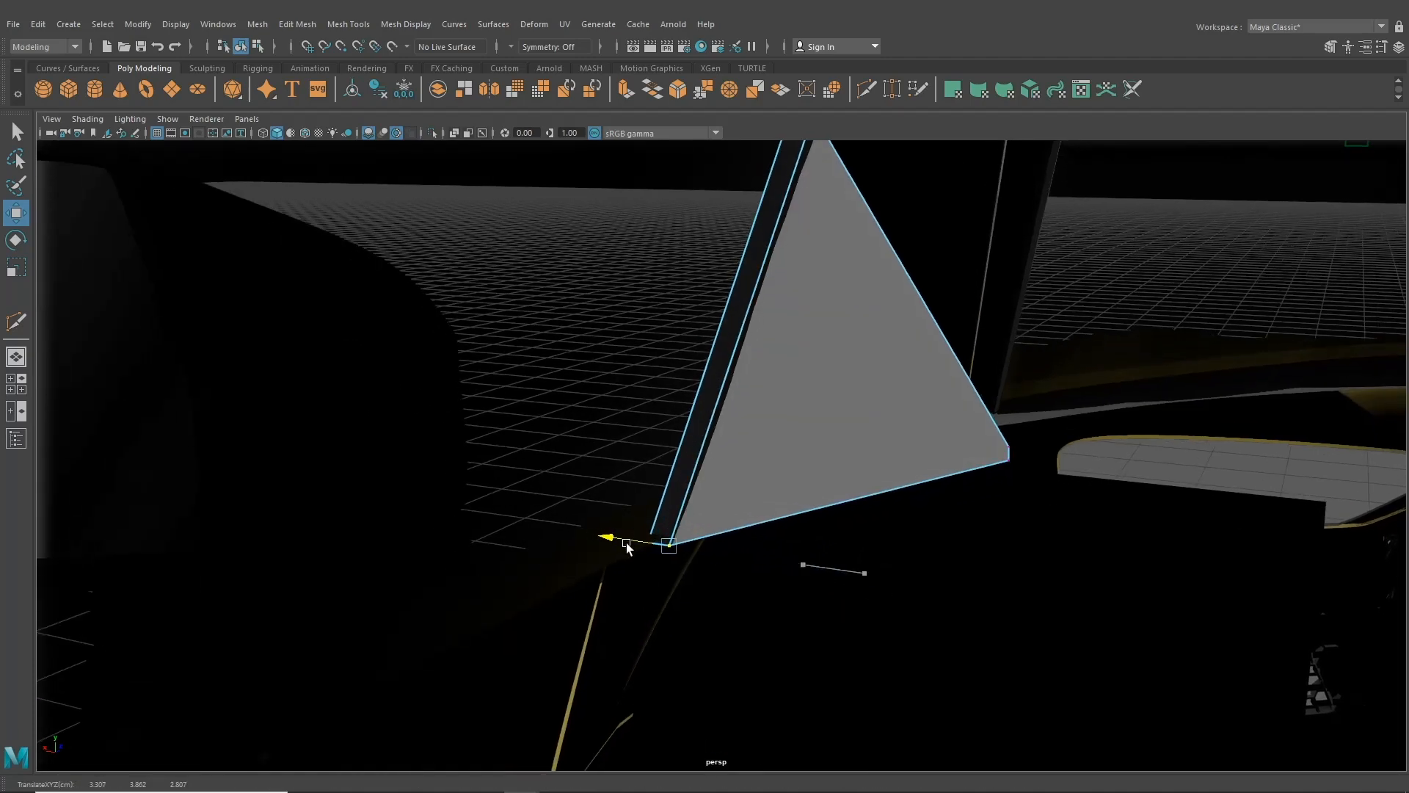
# - Move the inner front and inner upper rear vertices outward so the trim piece is a thin panel along its whole length
pyautogui.scroll(-4, 940, 494)
pyautogui.keyDown('alt'); pyautogui.moveTo(940, 494); pyautogui.dragTo(754, 480); pyautogui.keyUp('alt')
pyautogui.scroll(4, 761, 530)
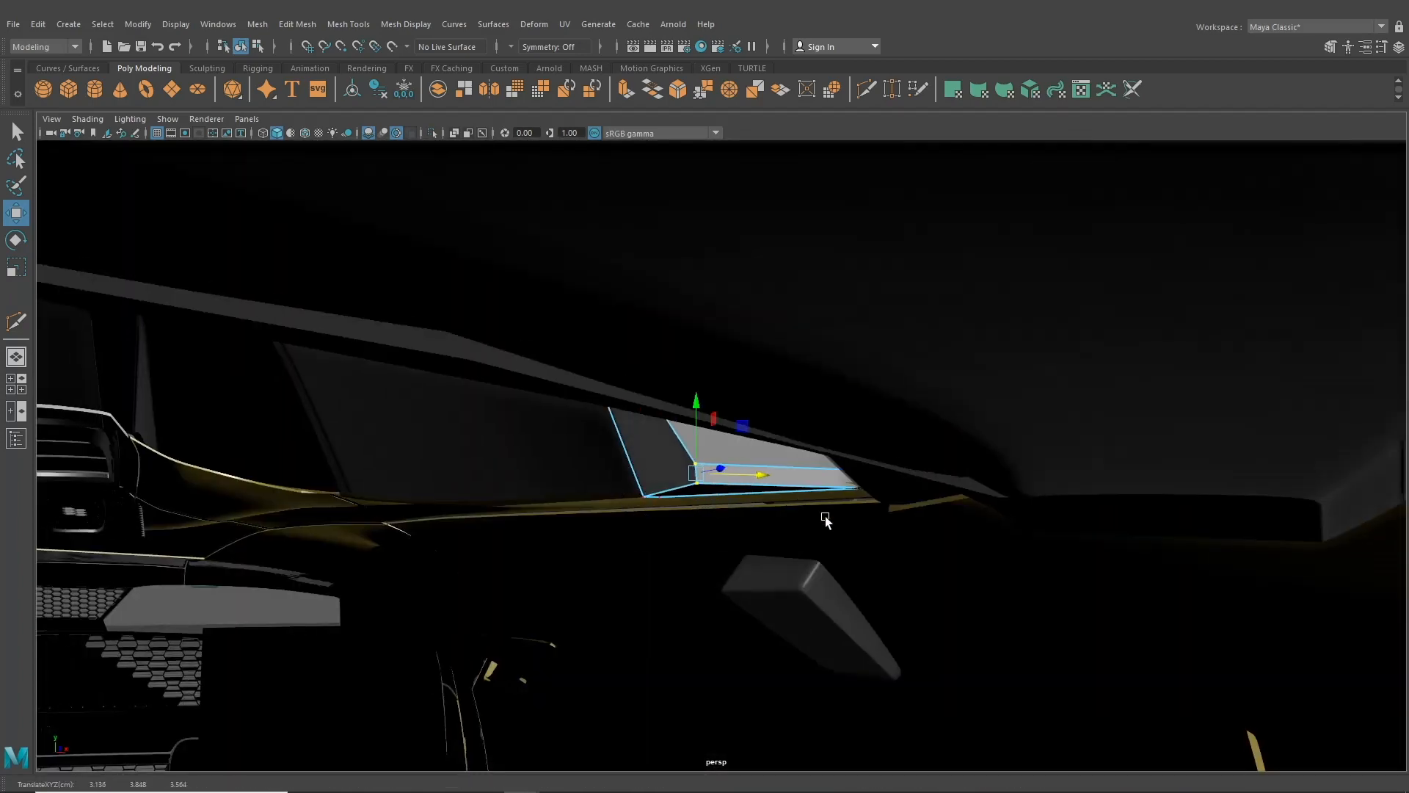
pyautogui.keyDown('alt'); pyautogui.moveTo(827, 517); pyautogui.dragTo(795, 560); pyautogui.keyUp('alt')
pyautogui.keyDown('alt'); pyautogui.moveTo(795, 560); pyautogui.dragTo(919, 440, button='middle'); pyautogui.keyUp('alt')
pyautogui.moveTo(919, 441)
pyautogui.keyDown('alt'); pyautogui.mouseDown()
pyautogui.moveTo(976, 428)
pyautogui.moveTo(1000, 369)
pyautogui.moveTo(1026, 380)
pyautogui.moveTo(1038, 428)
pyautogui.moveTo(878, 430)
pyautogui.moveTo(917, 448)
pyautogui.mouseUp(); pyautogui.keyUp('alt')
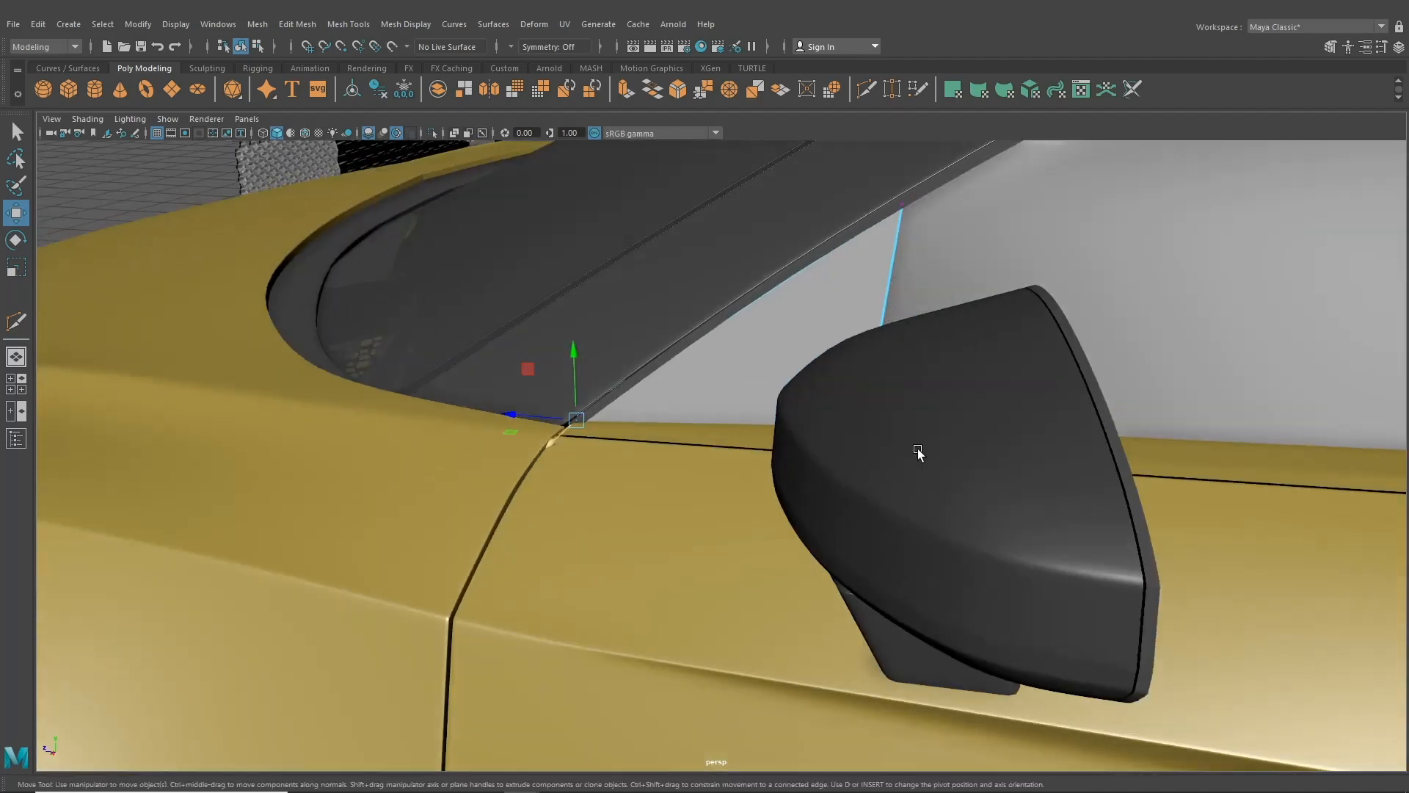
pyautogui.keyDown('alt'); pyautogui.moveTo(900, 346); pyautogui.dragTo(735, 420); pyautogui.keyUp('alt')
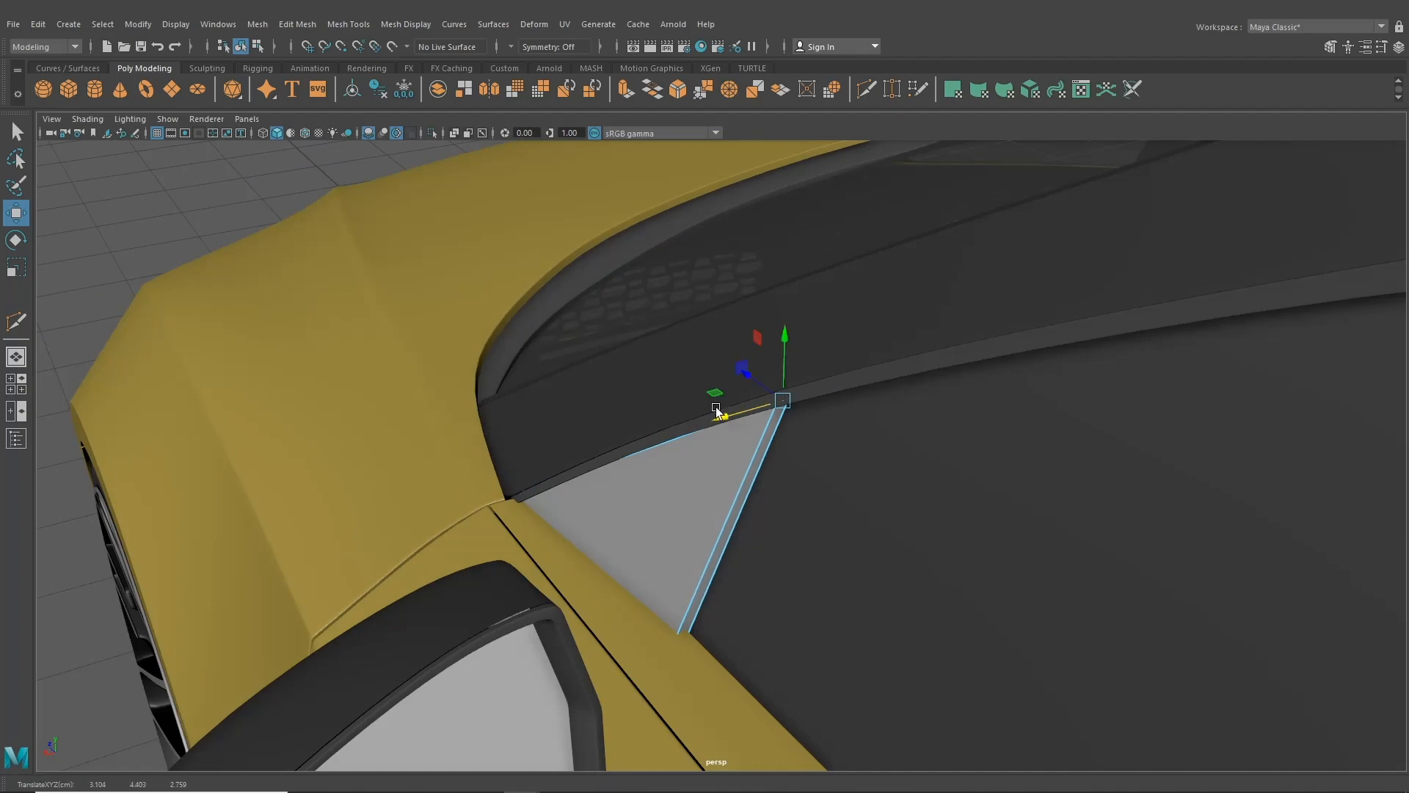
# - Raise the panel's upper rear corner slightly into the windshield pillar and return to object selection
pyautogui.scroll(-2, 286, 220)
pyautogui.click(320, 248)
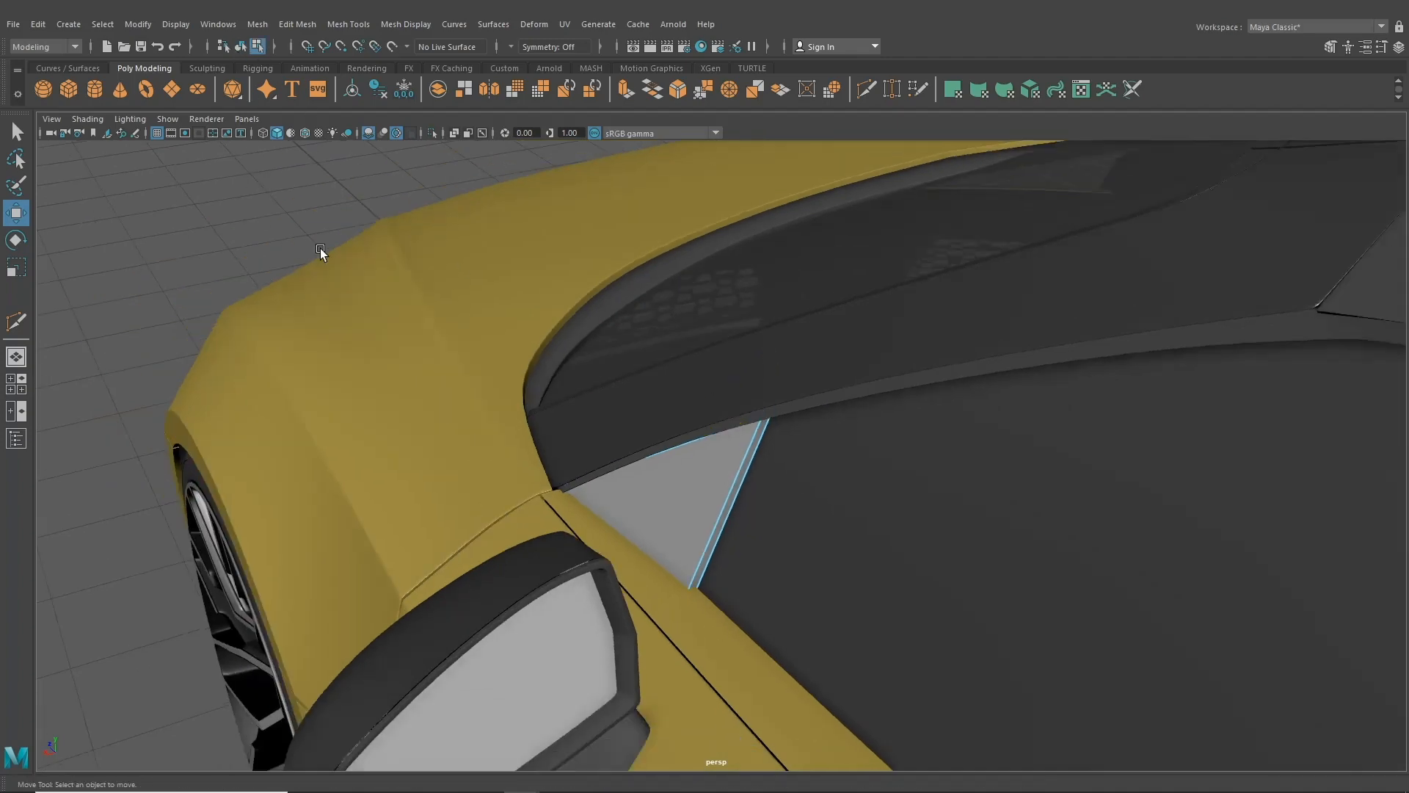
pyautogui.scroll(-4, 331, 260)
pyautogui.keyDown('alt'); pyautogui.moveTo(411, 341); pyautogui.dragTo(642, 416); pyautogui.keyUp('alt')
pyautogui.scroll(6, 661, 440)
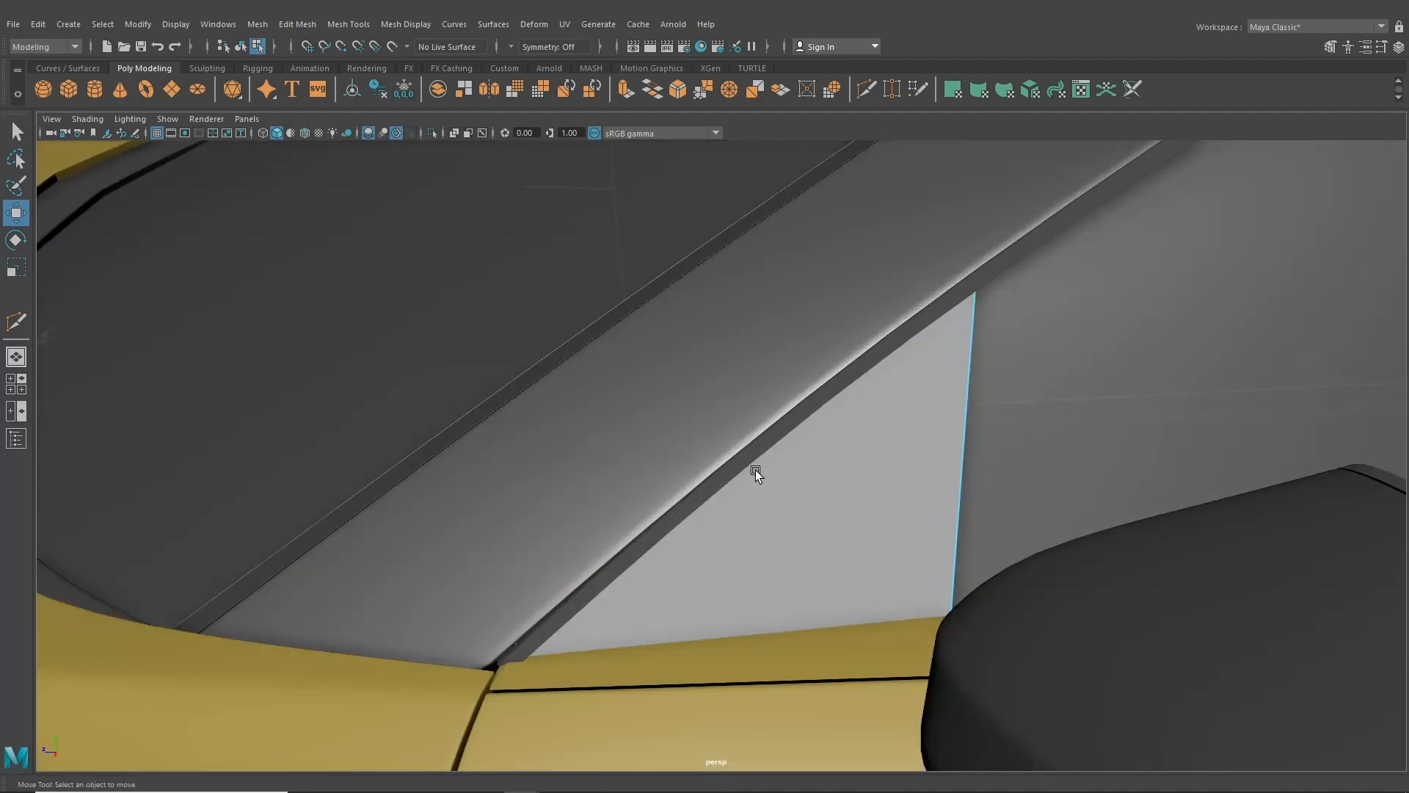
pyautogui.keyDown('alt'); pyautogui.moveTo(755, 466); pyautogui.dragTo(851, 385); pyautogui.keyUp('alt')
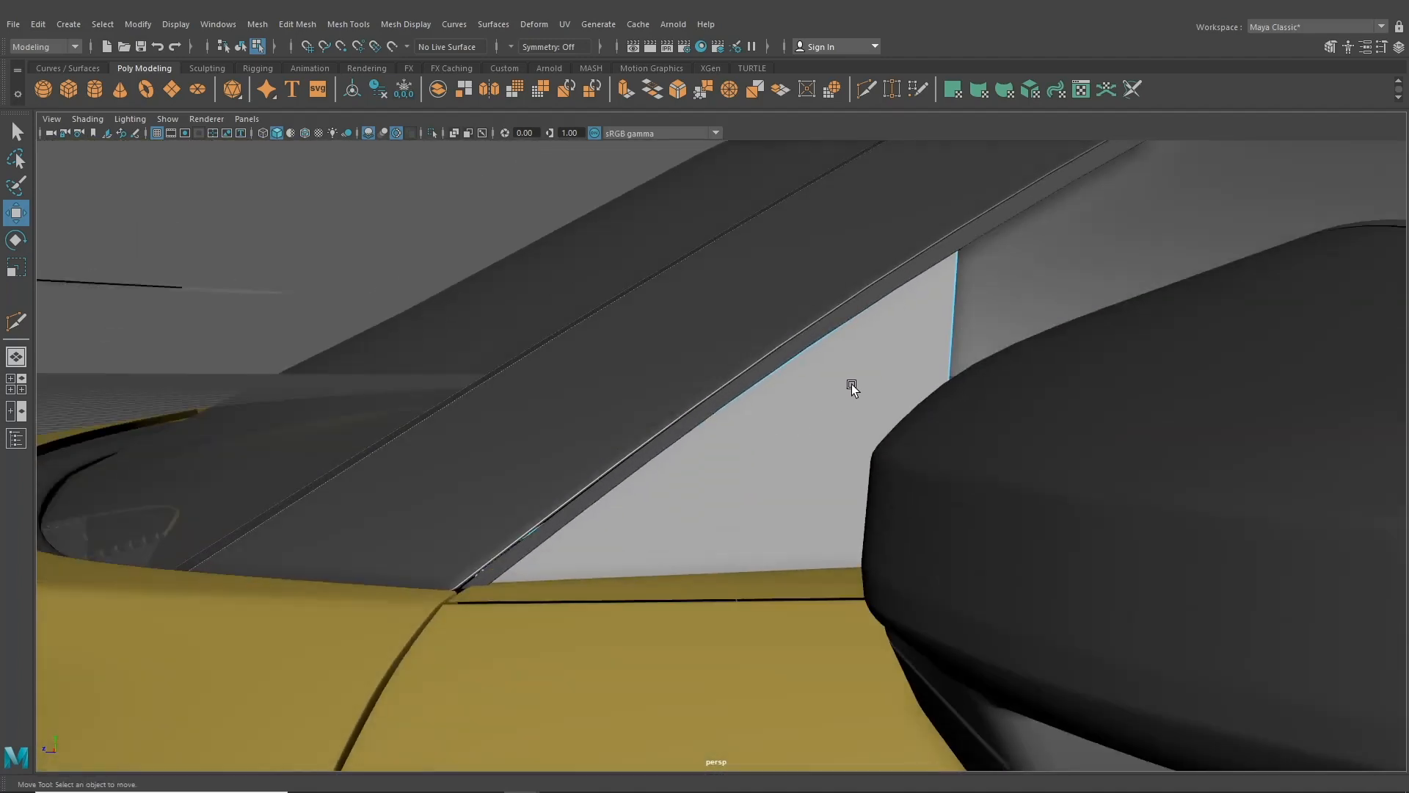
pyautogui.moveTo(851, 384); pyautogui.dragTo(784, 366, button='right')
pyautogui.moveTo(995, 290); pyautogui.dragTo(995, 291)
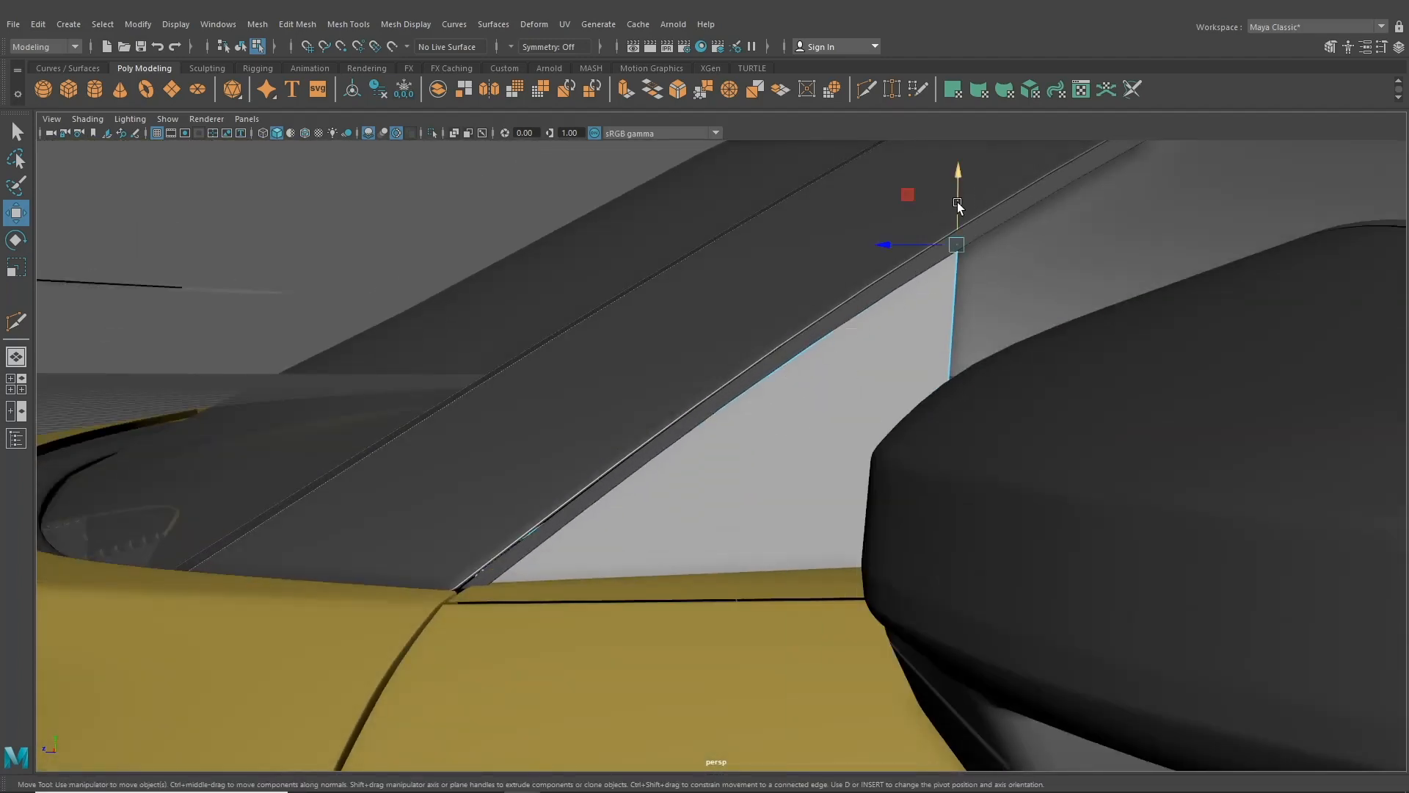
pyautogui.moveTo(957, 201); pyautogui.dragTo(960, 194)
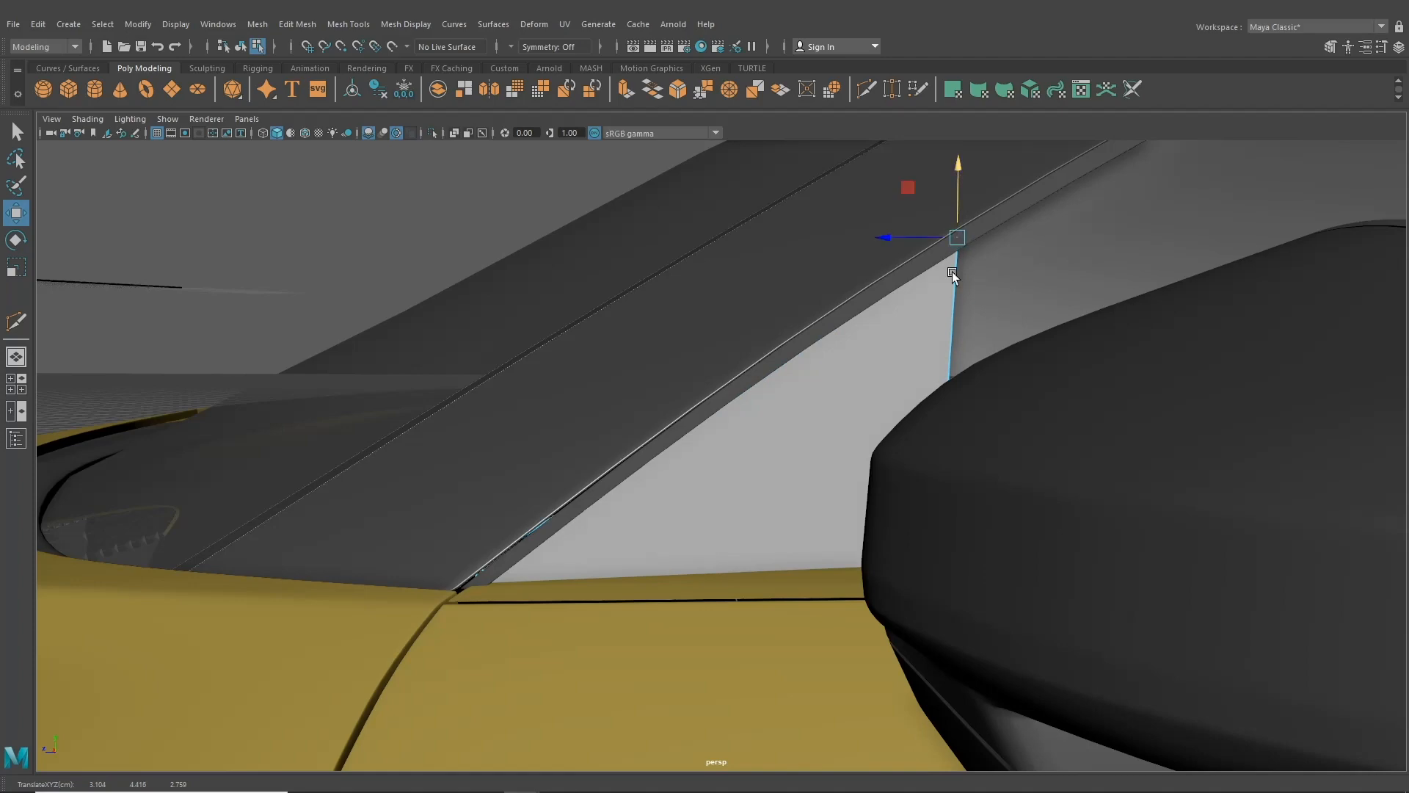
pyautogui.scroll(-5, 953, 278)
pyautogui.keyDown('alt'); pyautogui.moveTo(947, 294); pyautogui.dragTo(899, 408); pyautogui.keyUp('alt')
pyautogui.click(238, 46)
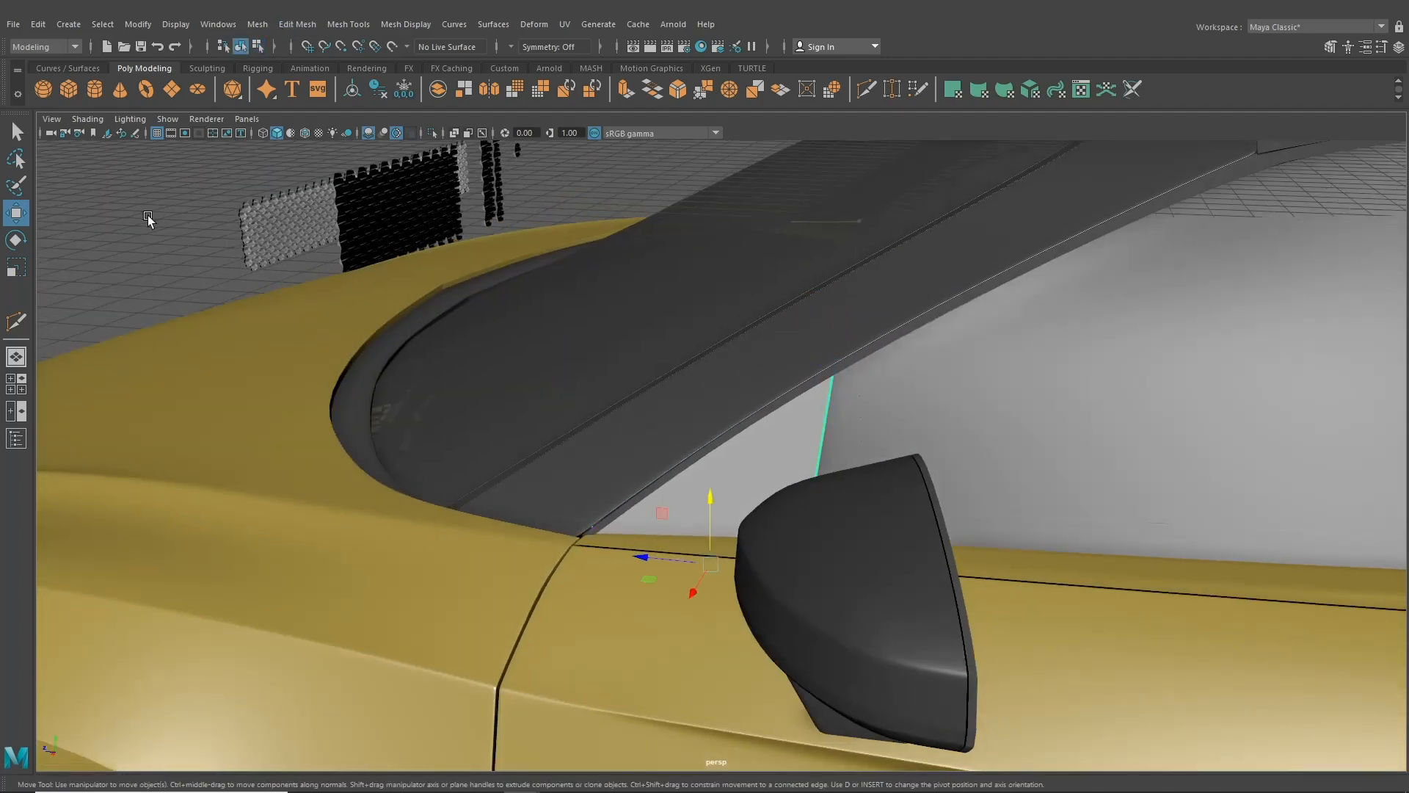
# - In the top view, select the triangular trim panel beside the mirror and adjust the vertices along its rear edge
pyautogui.keyDown('alt'); pyautogui.moveTo(514, 375); pyautogui.dragTo(670, 371); pyautogui.keyUp('alt')
pyautogui.click(701, 46)
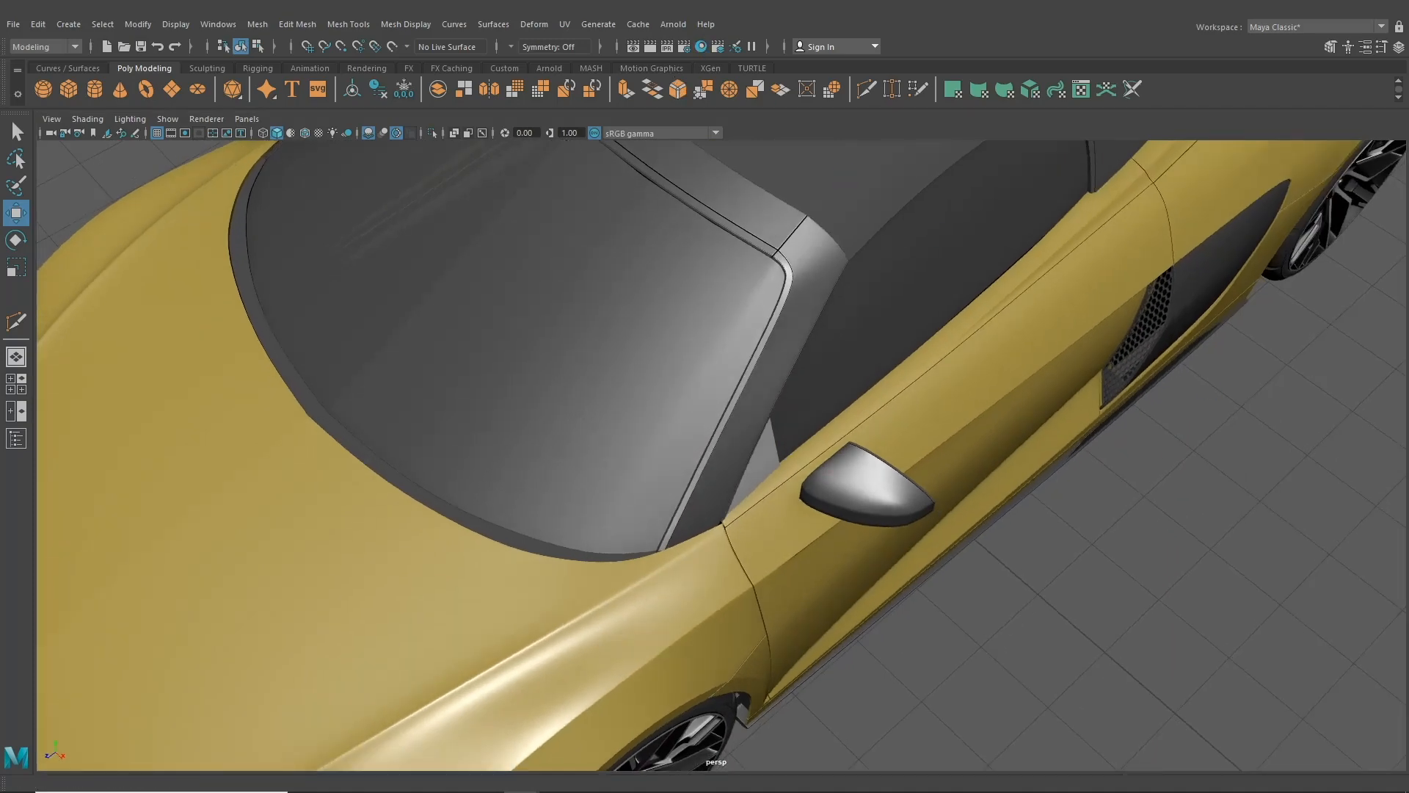
pyautogui.keyDown('alt'); pyautogui.moveTo(788, 473); pyautogui.dragTo(855, 535); pyautogui.keyUp('alt')
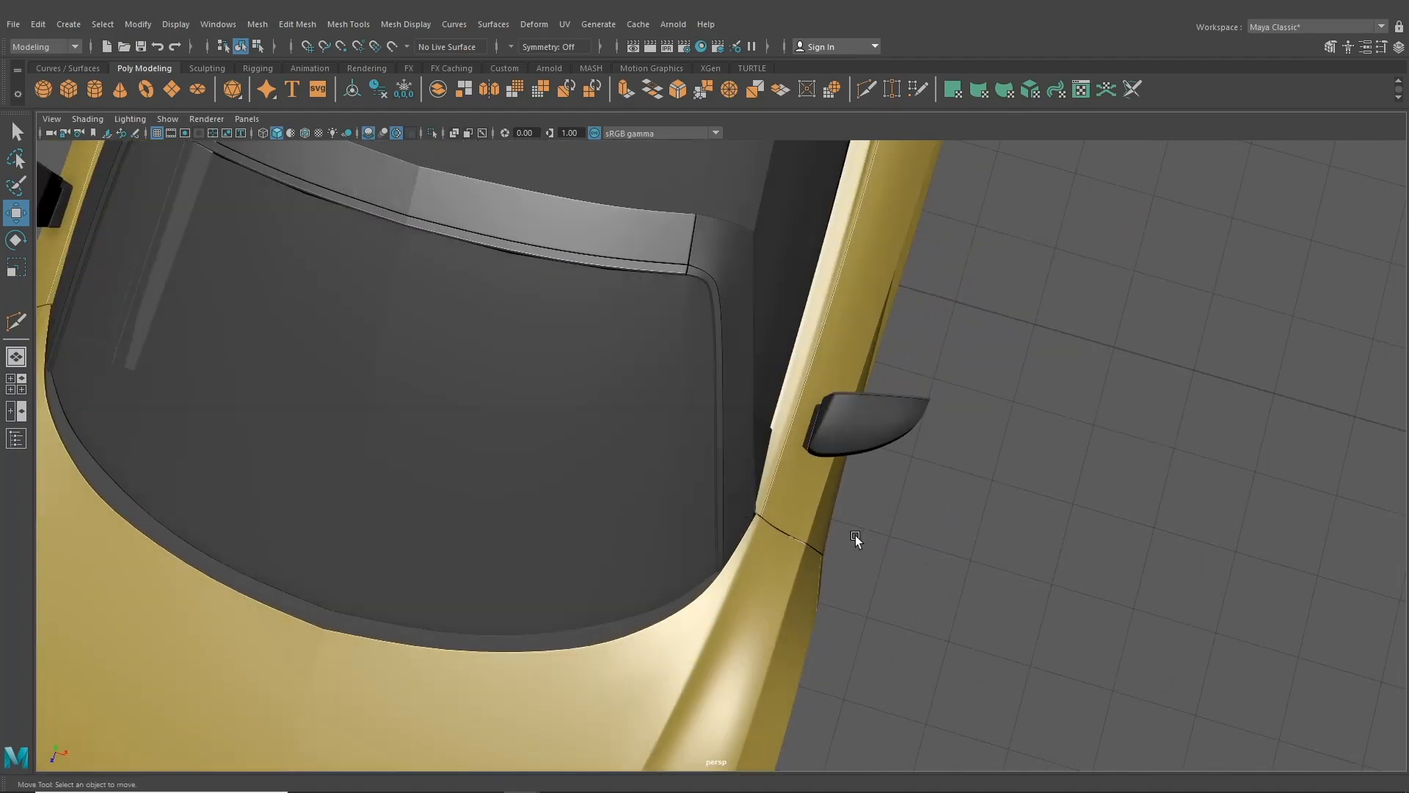
pyautogui.click(22, 389)
pyautogui.scroll(-5, 443, 276)
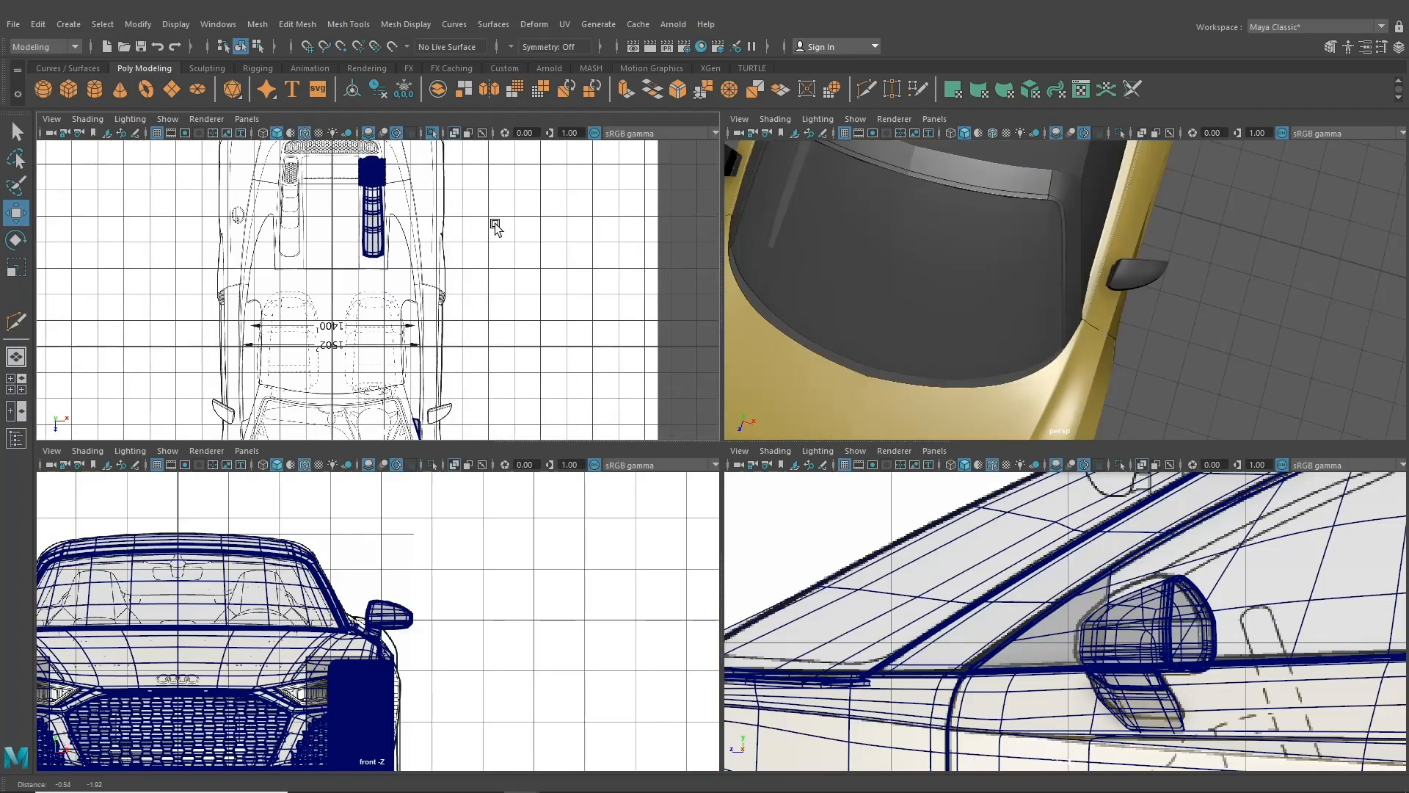
pyautogui.scroll(10, 440, 370)
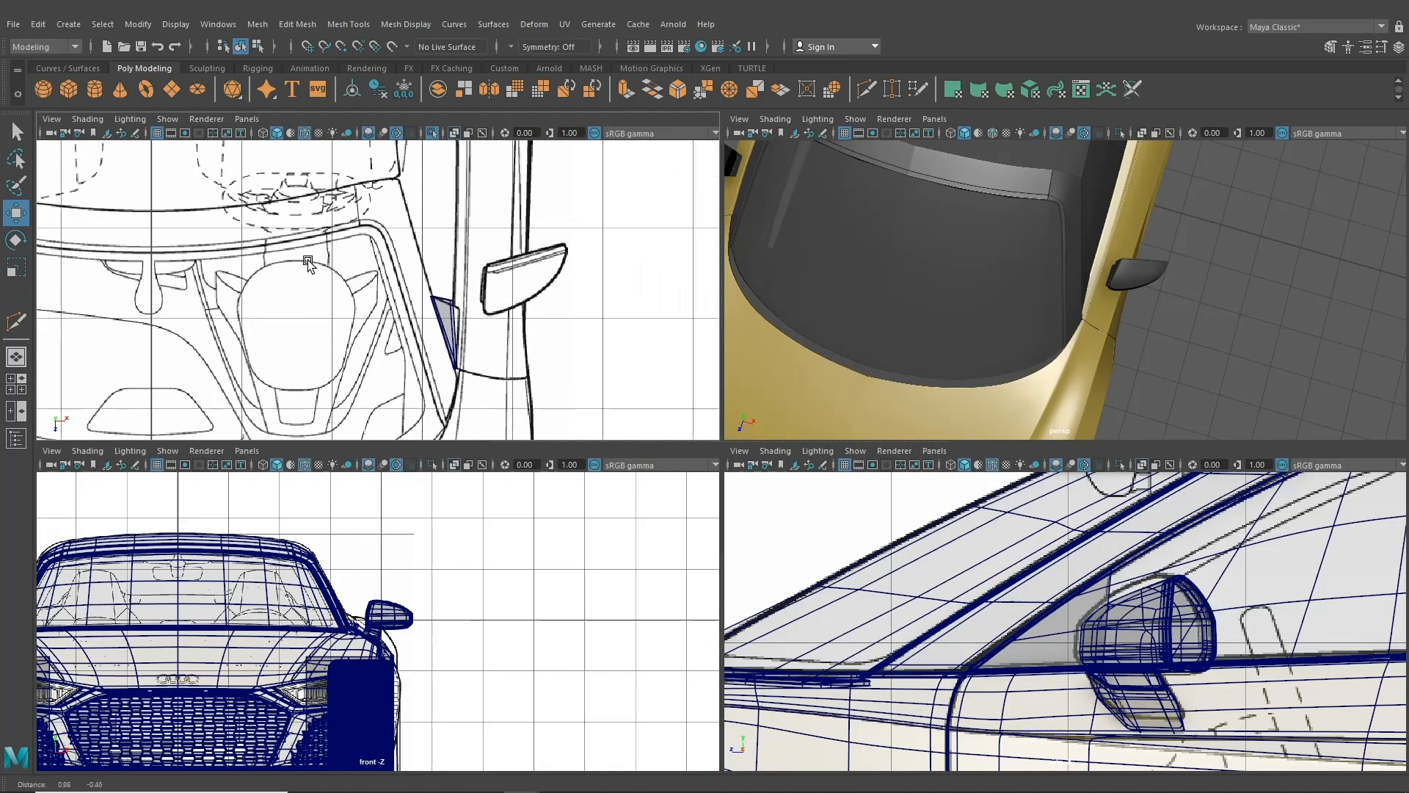
pyautogui.scroll(3, 331, 289)
pyautogui.click(399, 315)
pyautogui.moveTo(406, 300); pyautogui.dragTo(341, 298, button='right')
pyautogui.moveTo(335, 258); pyautogui.dragTo(465, 292)
pyautogui.click(417, 290)
pyautogui.moveTo(390, 264); pyautogui.dragTo(426, 365)
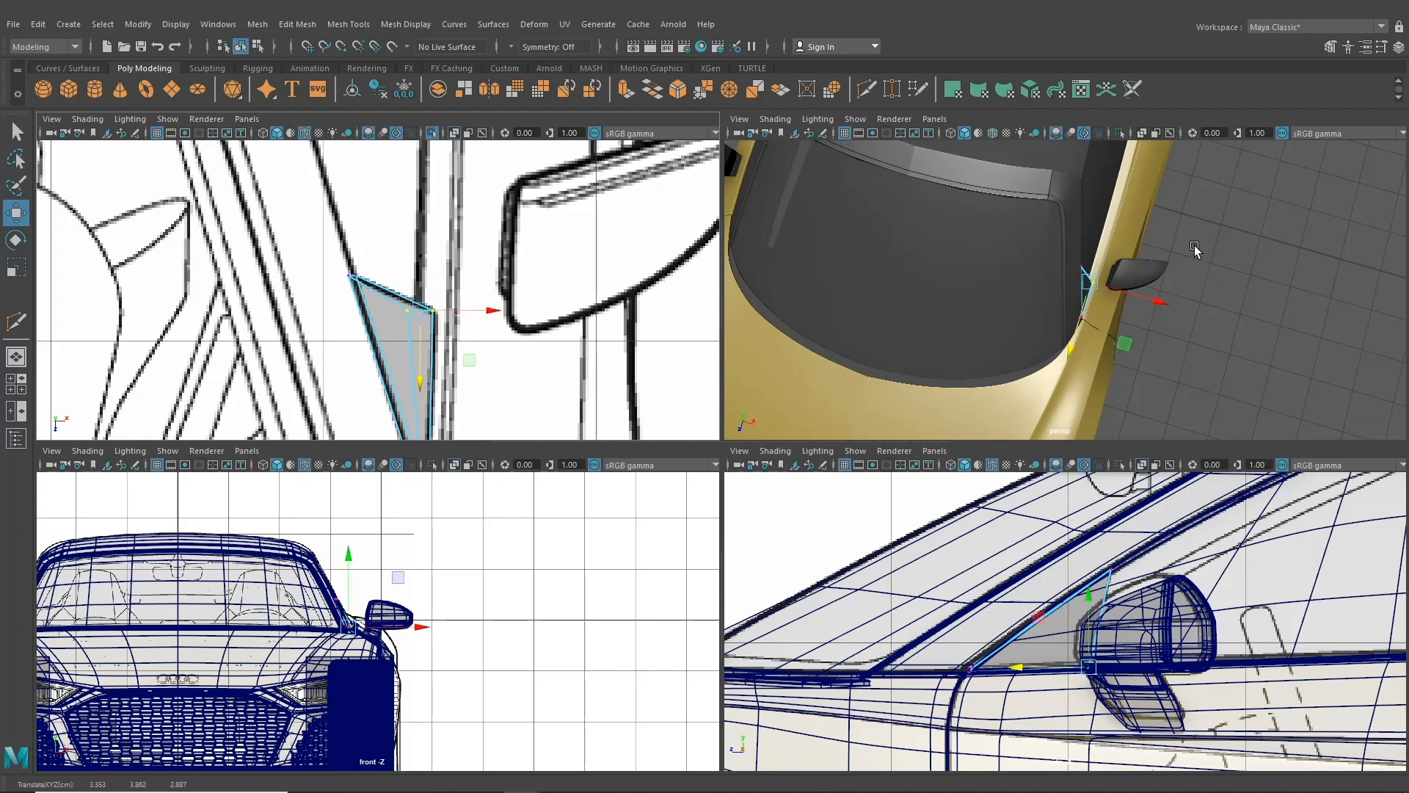
# - From inside the car, shift the trim panel's lower rear vertex sideways, return to object selection and deselect the panel
pyautogui.keyDown('alt'); pyautogui.moveTo(1112, 278); pyautogui.dragTo(1178, 322, button='right'); pyautogui.keyUp('alt')
pyautogui.keyDown('alt'); pyautogui.moveTo(1178, 324); pyautogui.dragTo(1045, 321, button='middle'); pyautogui.keyUp('alt')
pyautogui.keyDown('alt'); pyautogui.moveTo(1044, 321); pyautogui.dragTo(928, 251); pyautogui.keyUp('alt')
pyautogui.click(996, 314)
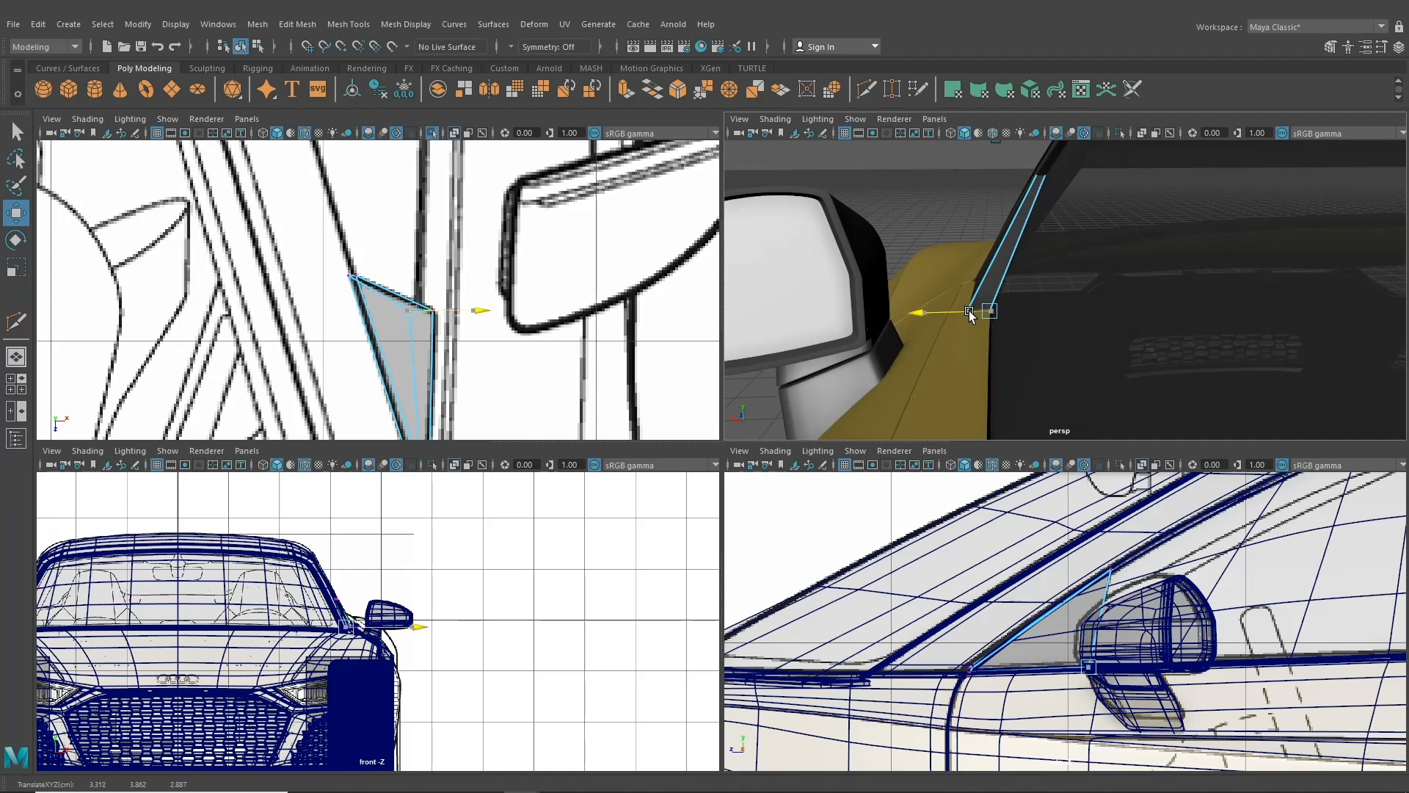
pyautogui.press('F8')
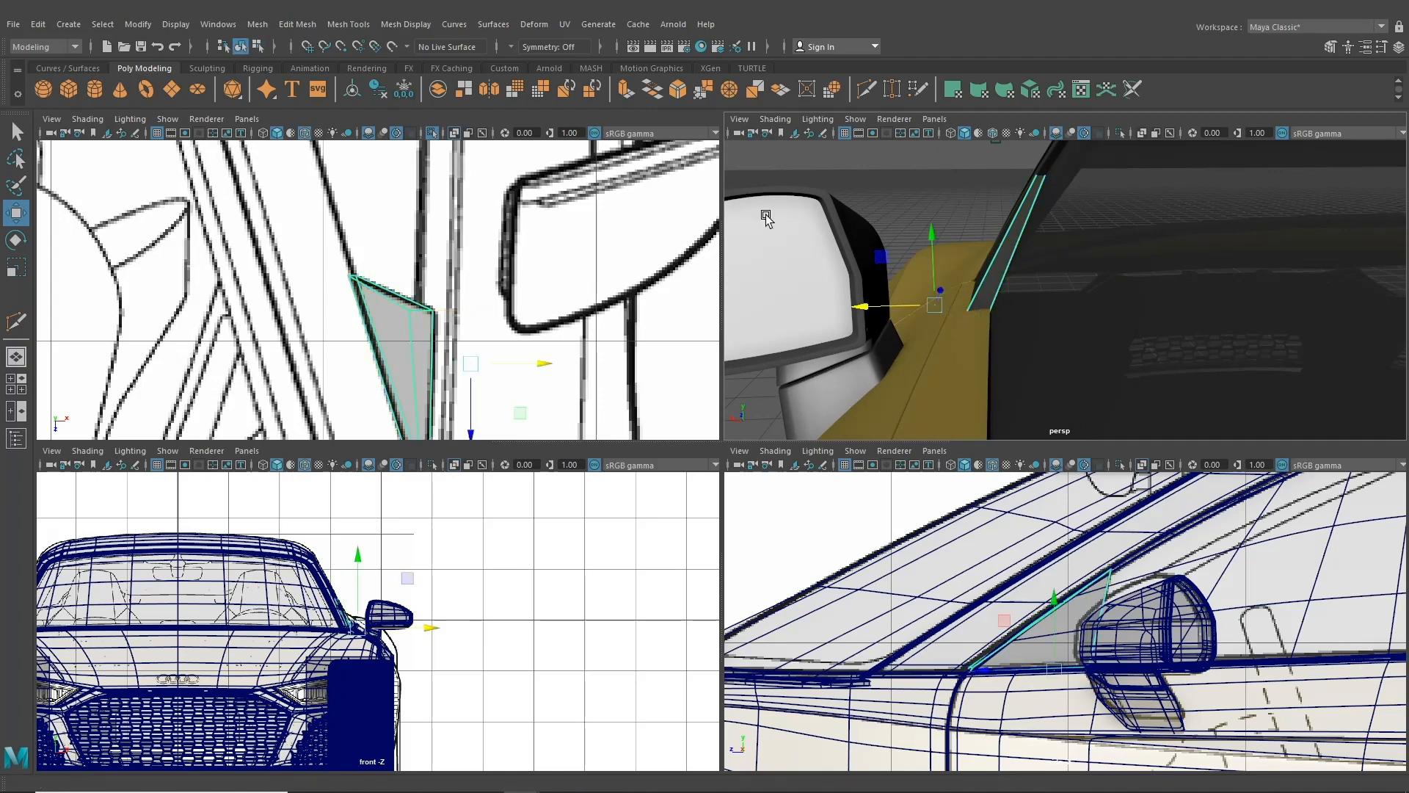
pyautogui.keyDown('alt'); pyautogui.moveTo(969, 314); pyautogui.dragTo(1047, 301); pyautogui.keyUp('alt')
pyautogui.click(890, 208)
pyautogui.scroll(6, 1086, 276)
pyautogui.scroll(-10, 1062, 304)
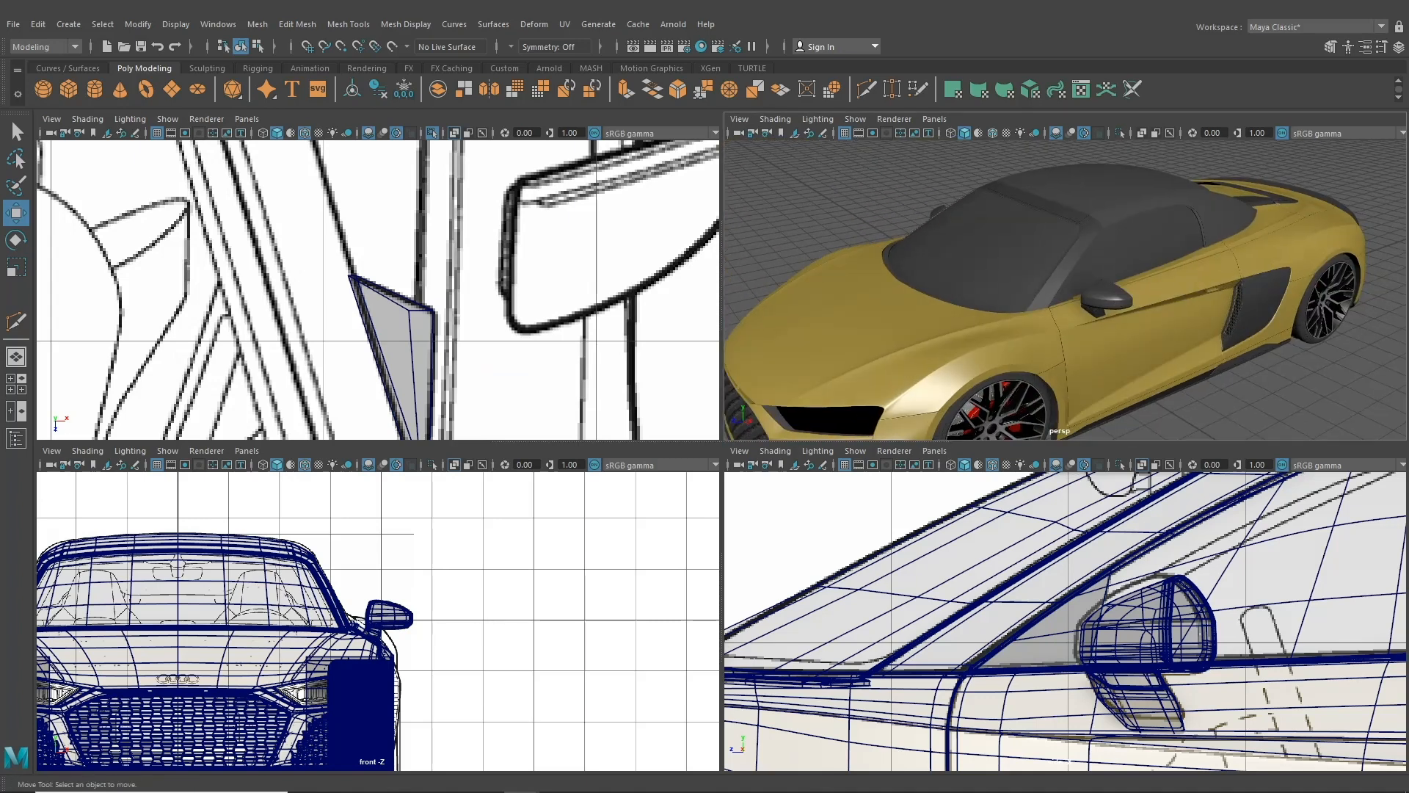
# - Switch to the Notepad to-do list and delete the completed entry below "Brake Lights" along with its extra blank lines
pyautogui.moveTo(1408, 117); pyautogui.dragTo(1058, 118)
pyautogui.moveTo(991, 347); pyautogui.dragTo(817, 340)
pyautogui.press('BackSpace')
pyautogui.press('BackSpace')
pyautogui.press('BackSpace')
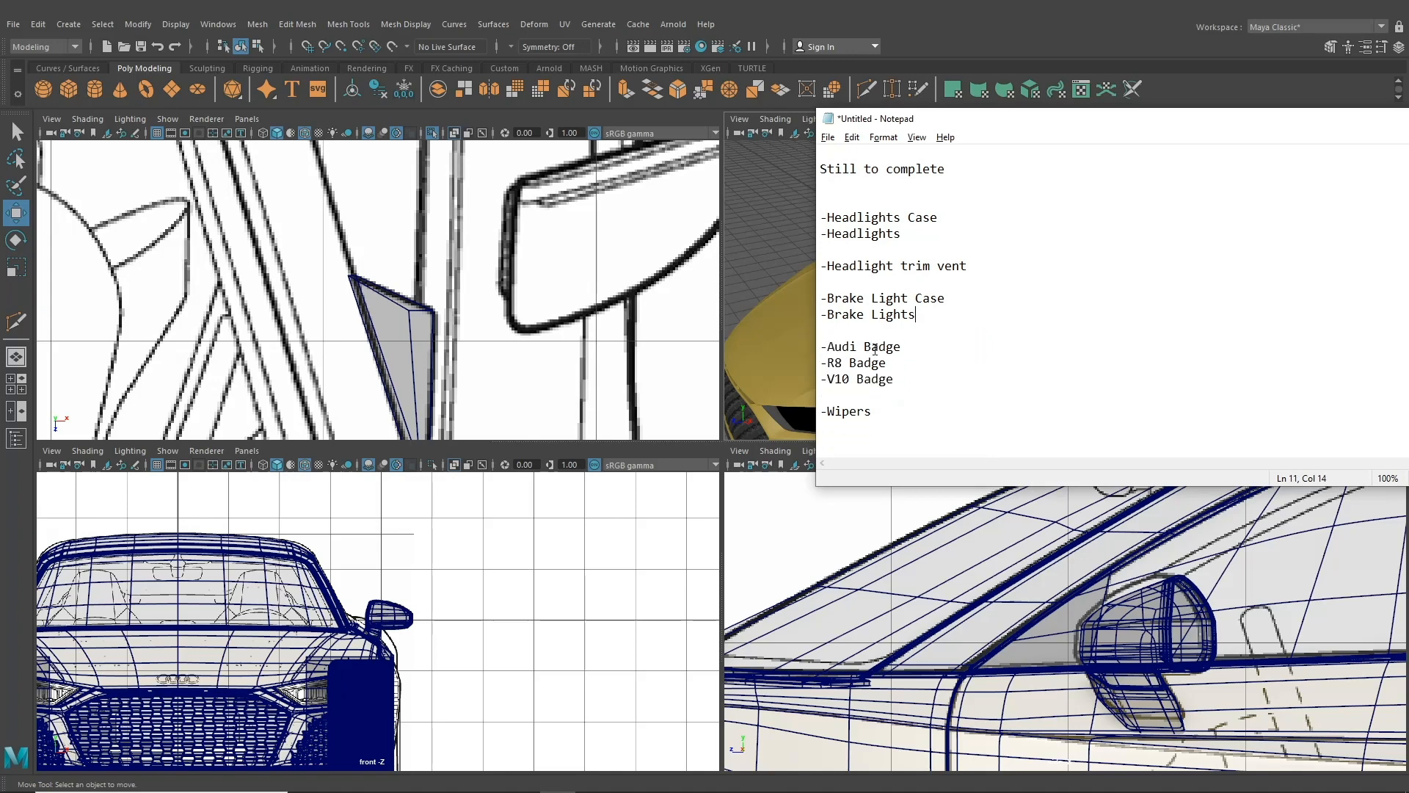
# - Review the remaining headlight, brake light and badge entries in the to-do list and move the list out of view
pyautogui.moveTo(843, 214); pyautogui.dragTo(912, 315)
pyautogui.moveTo(895, 379); pyautogui.dragTo(837, 347)
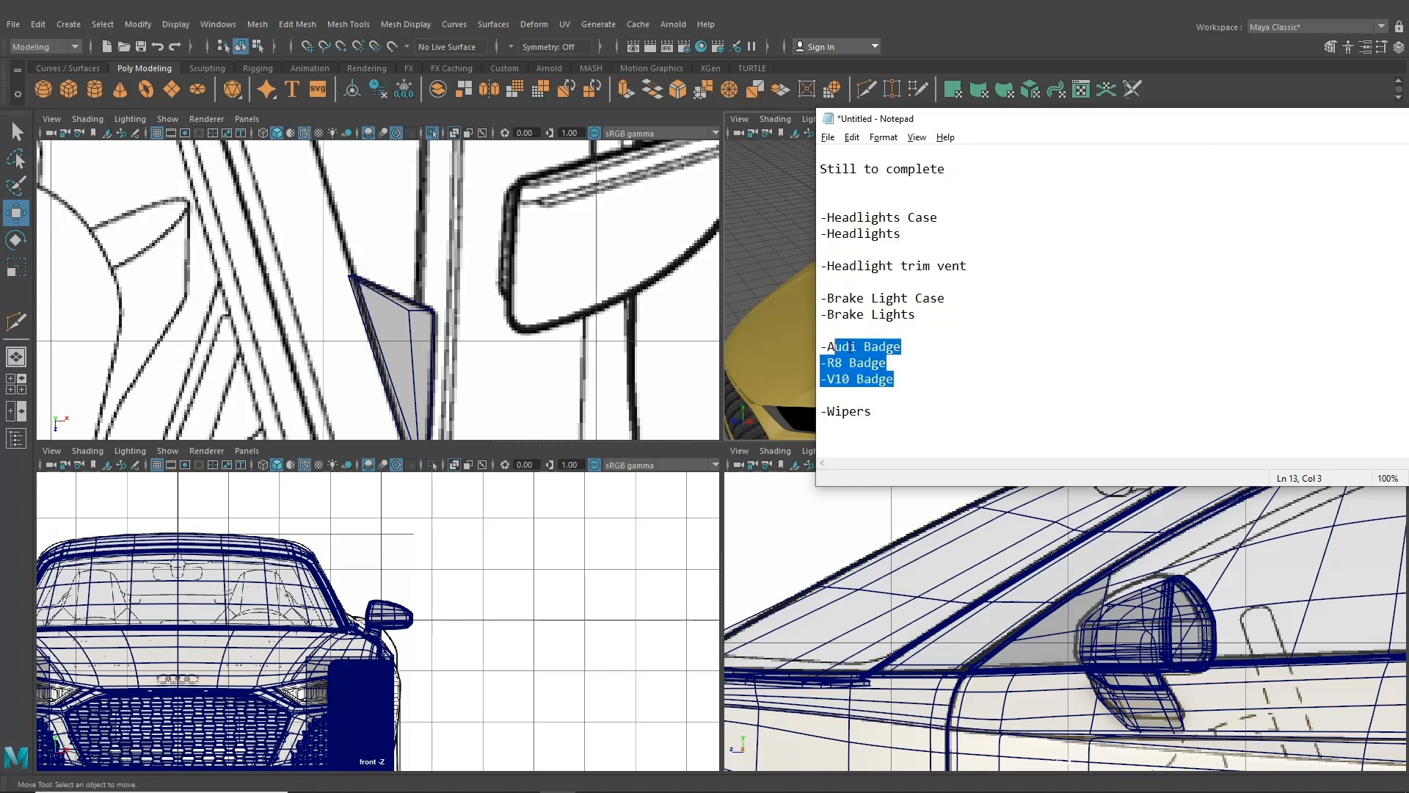
pyautogui.moveTo(905, 380); pyautogui.dragTo(819, 351)
pyautogui.click(874, 346)
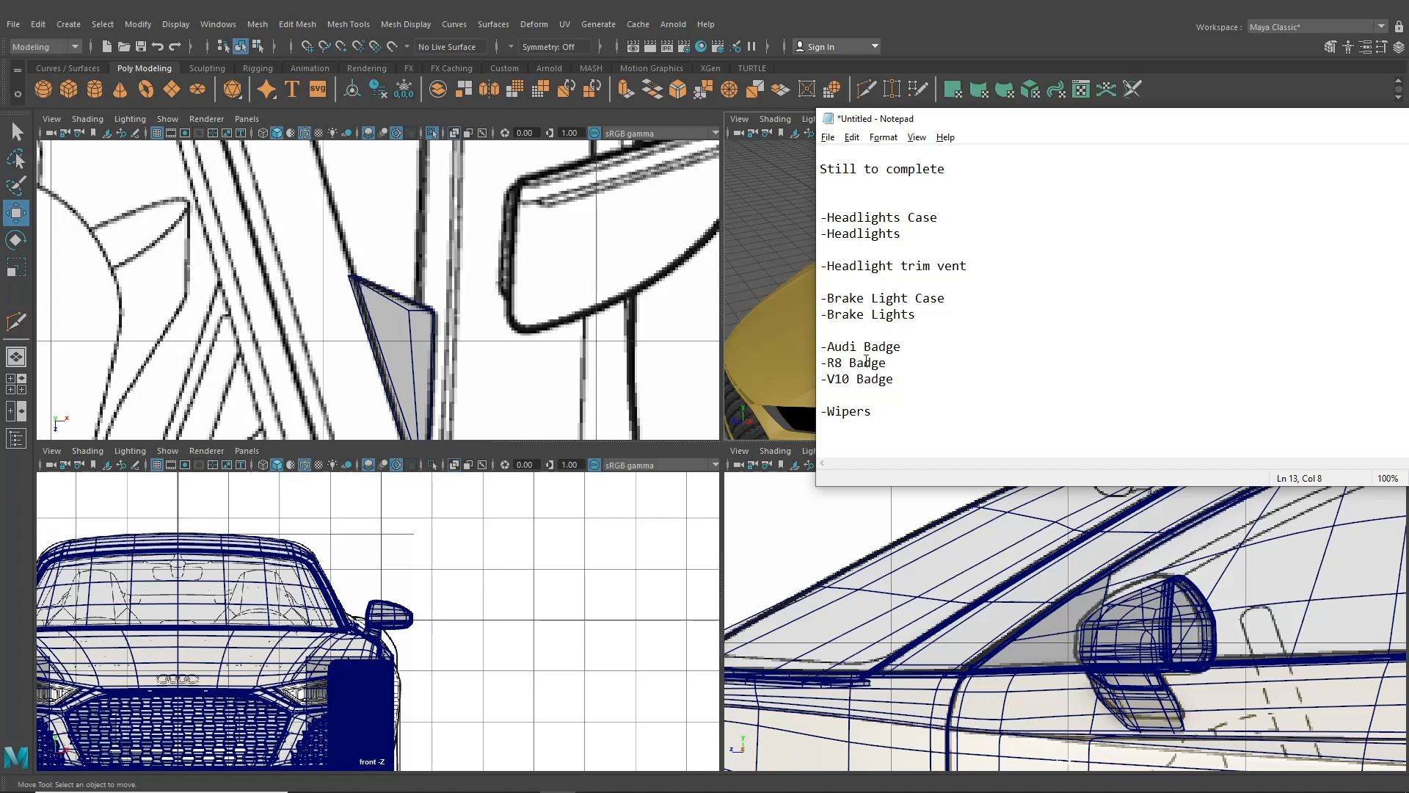
pyautogui.doubleClick(867, 360)
pyautogui.moveTo(867, 361); pyautogui.dragTo(829, 357)
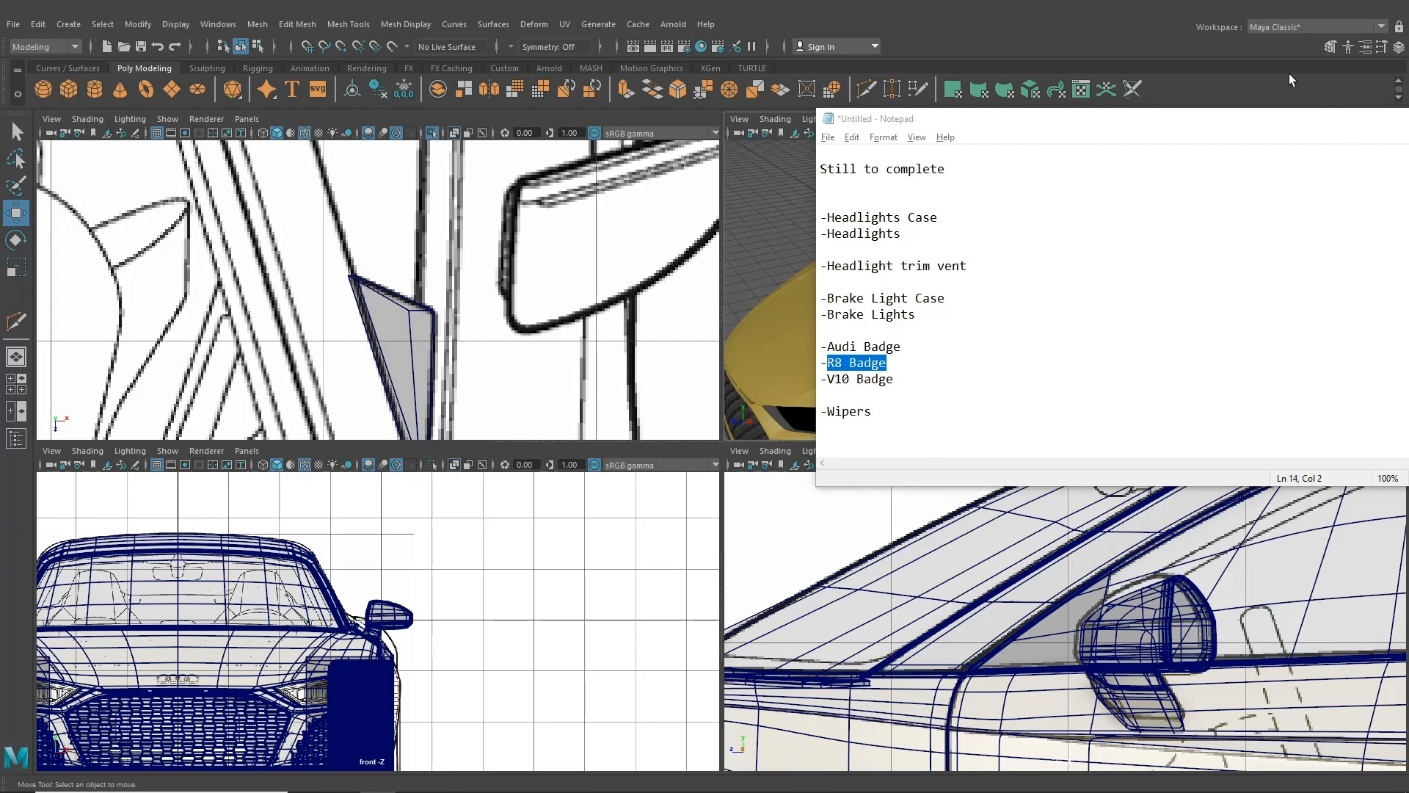
pyautogui.moveTo(1241, 117); pyautogui.dragTo(1408, 139)
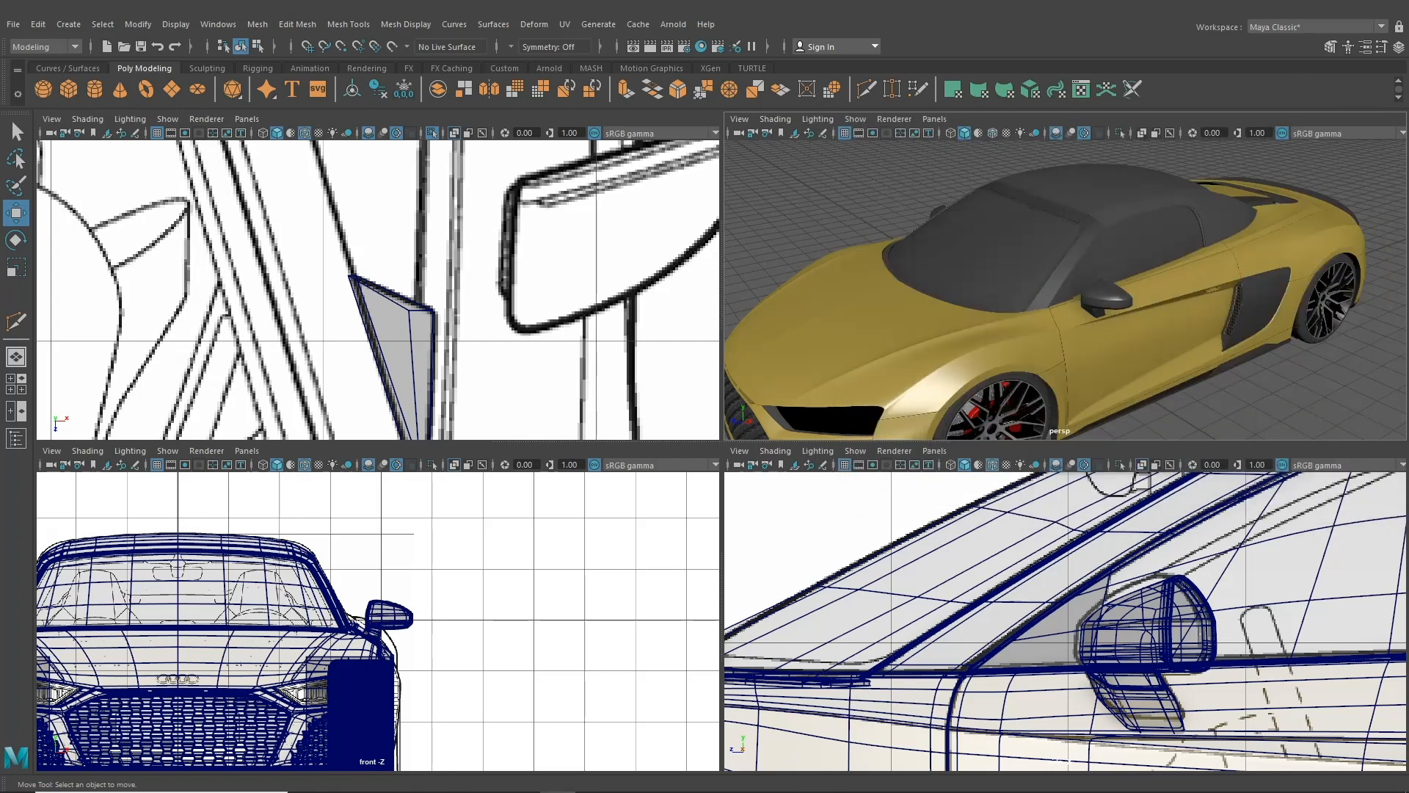